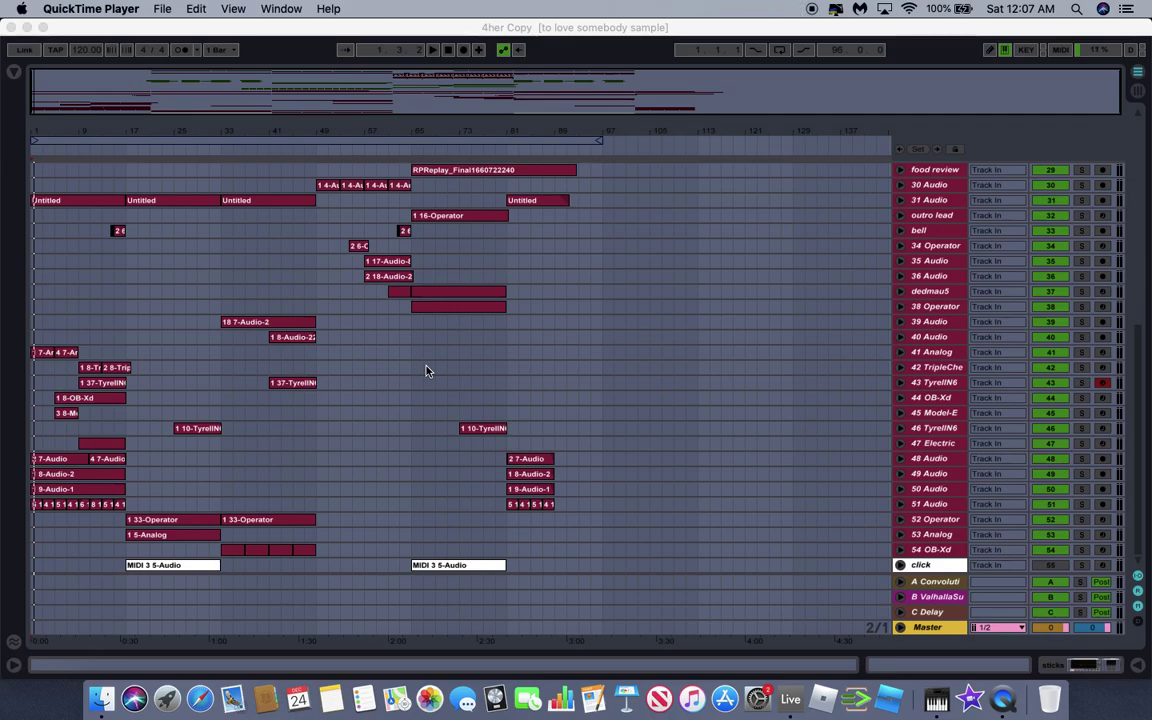
Look over the whole arrangement, from the bass bus down to the click track at the end.
scroll(425, 371, up, 10)
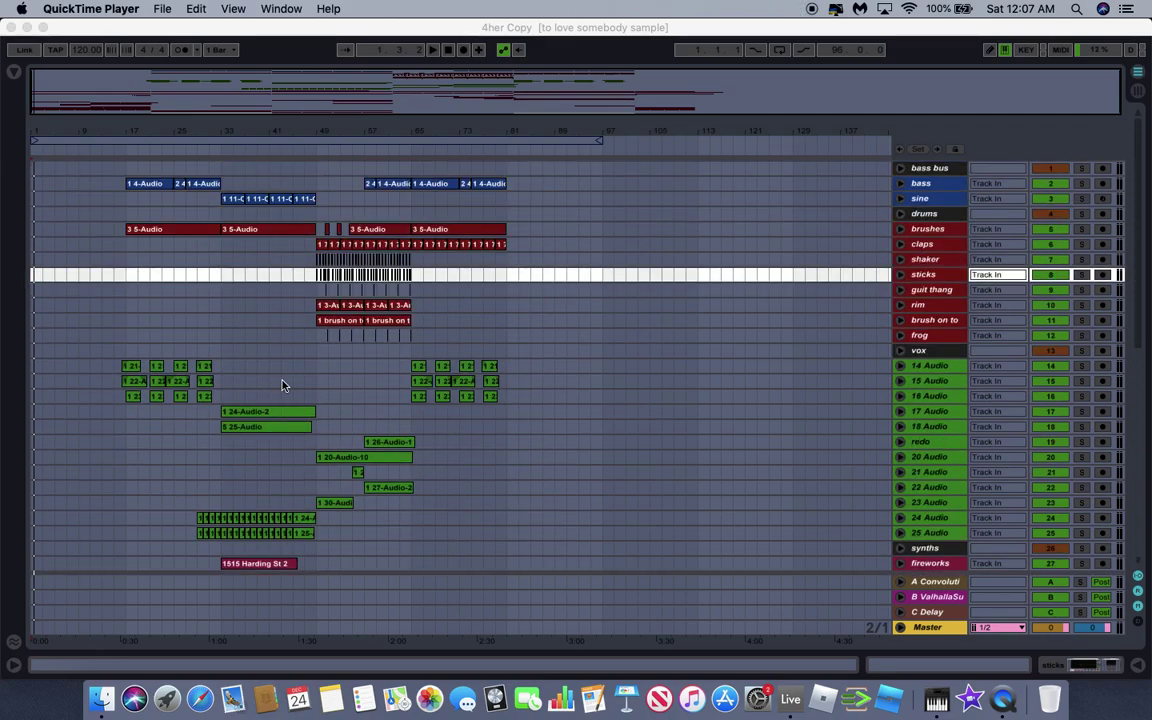
scroll(119, 318, down, 10)
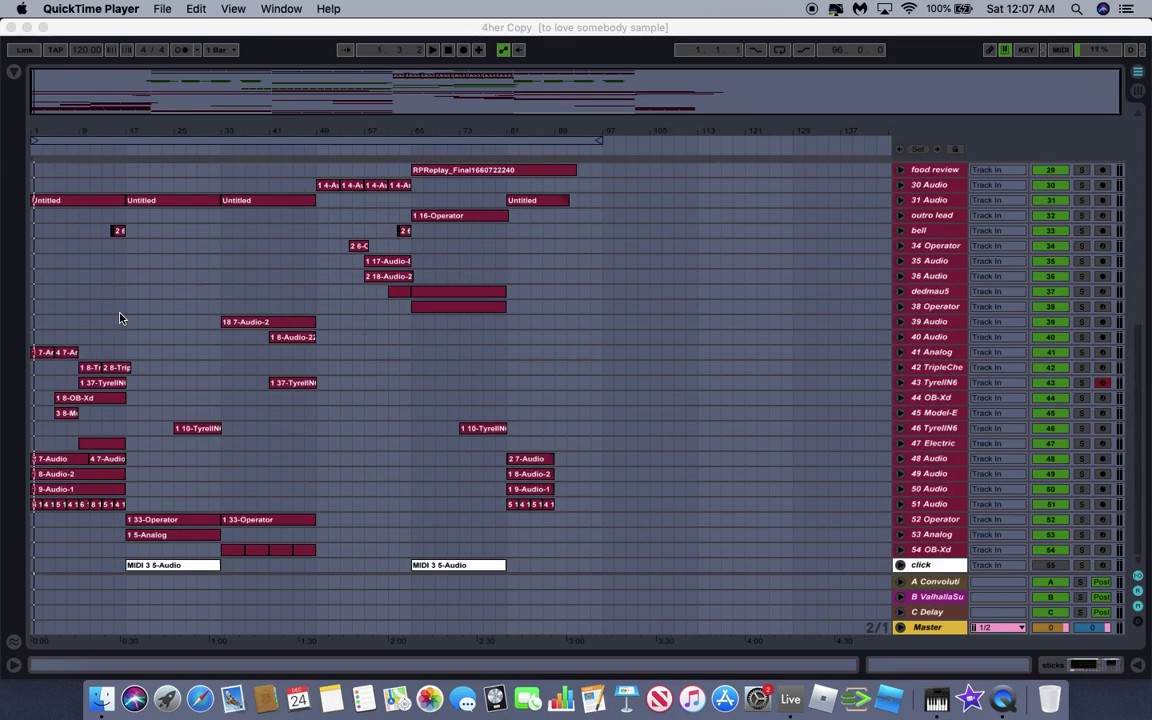
scroll(119, 318, up, 10)
scroll(119, 318, down, 10)
scroll(119, 318, up, 10)
scroll(207, 289, down, 10)
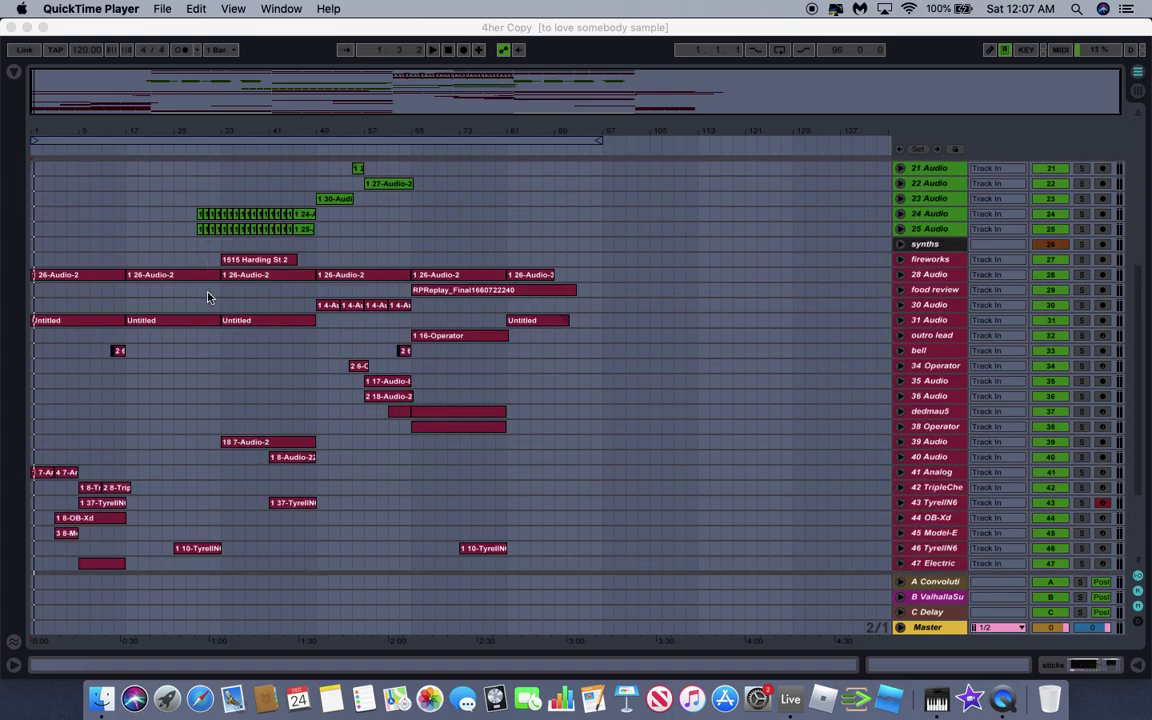
scroll(207, 296, up, 10)
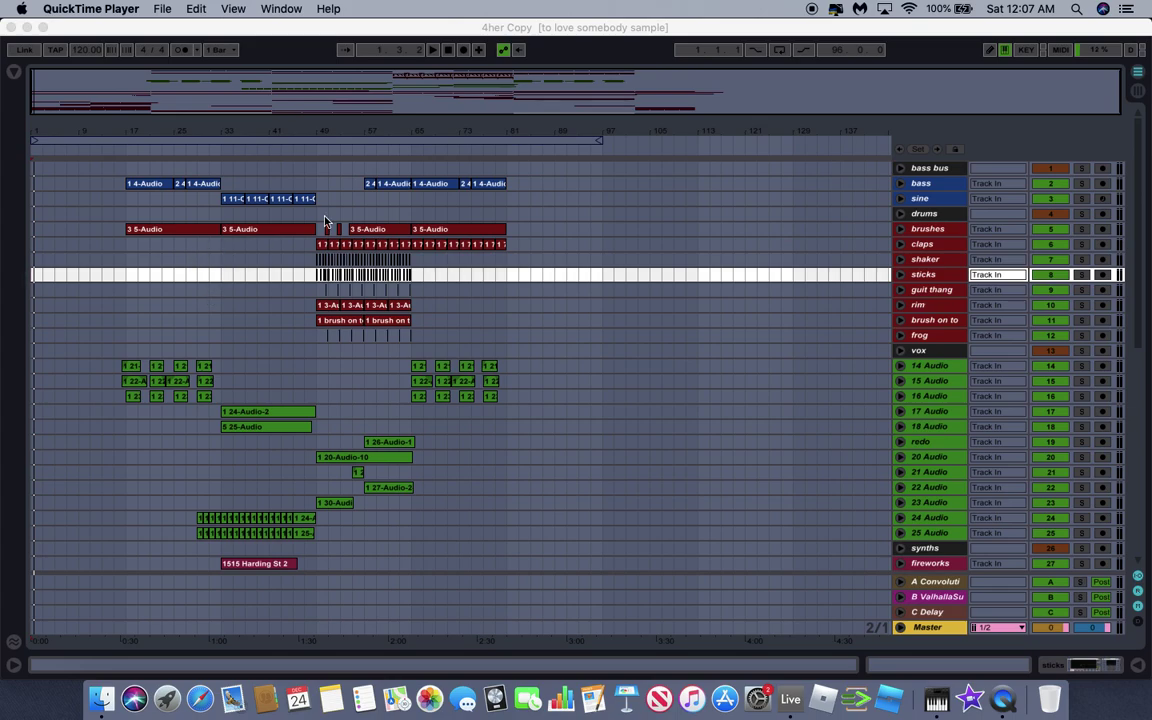
scroll(334, 320, down, 10)
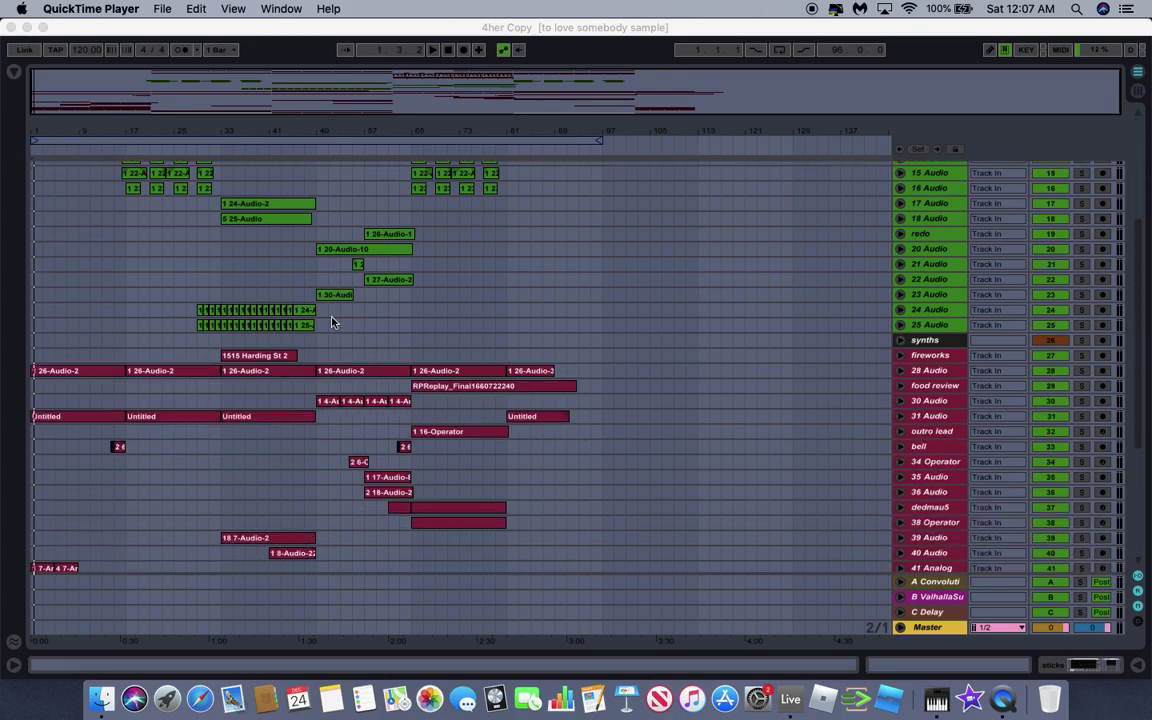
scroll(333, 321, up, 10)
Select the bass bus, drums and synths bus tracks one after another to point out the grouping.
click(938, 180)
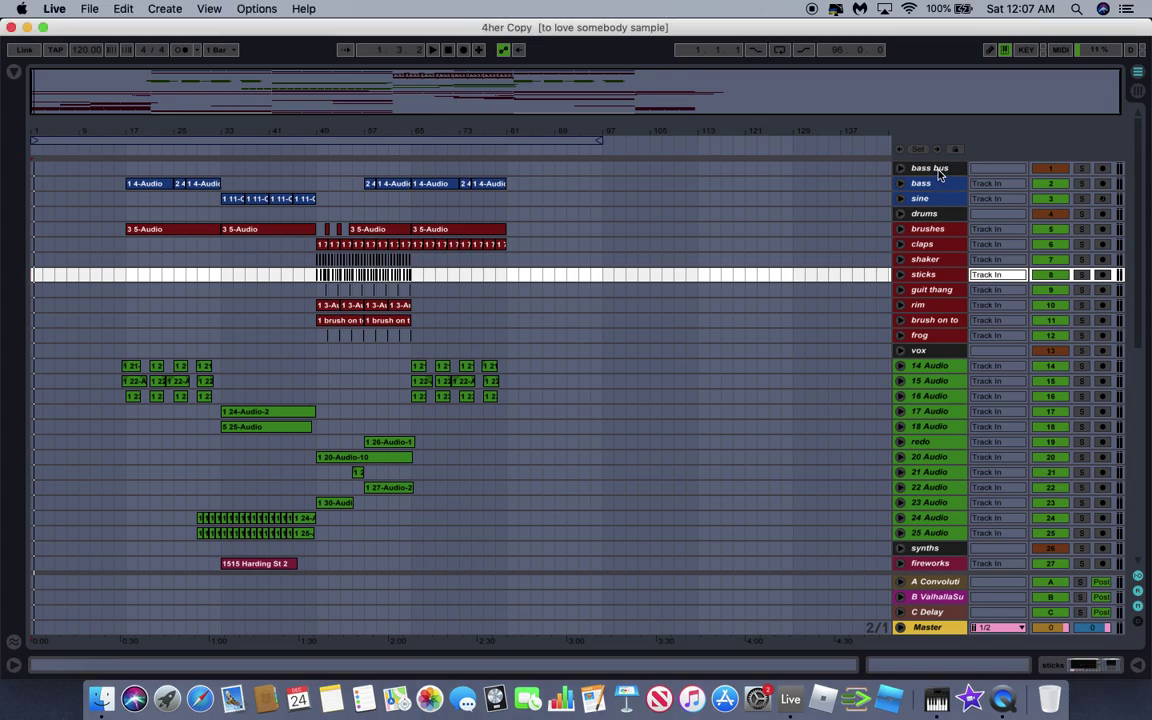
click(938, 170)
click(937, 215)
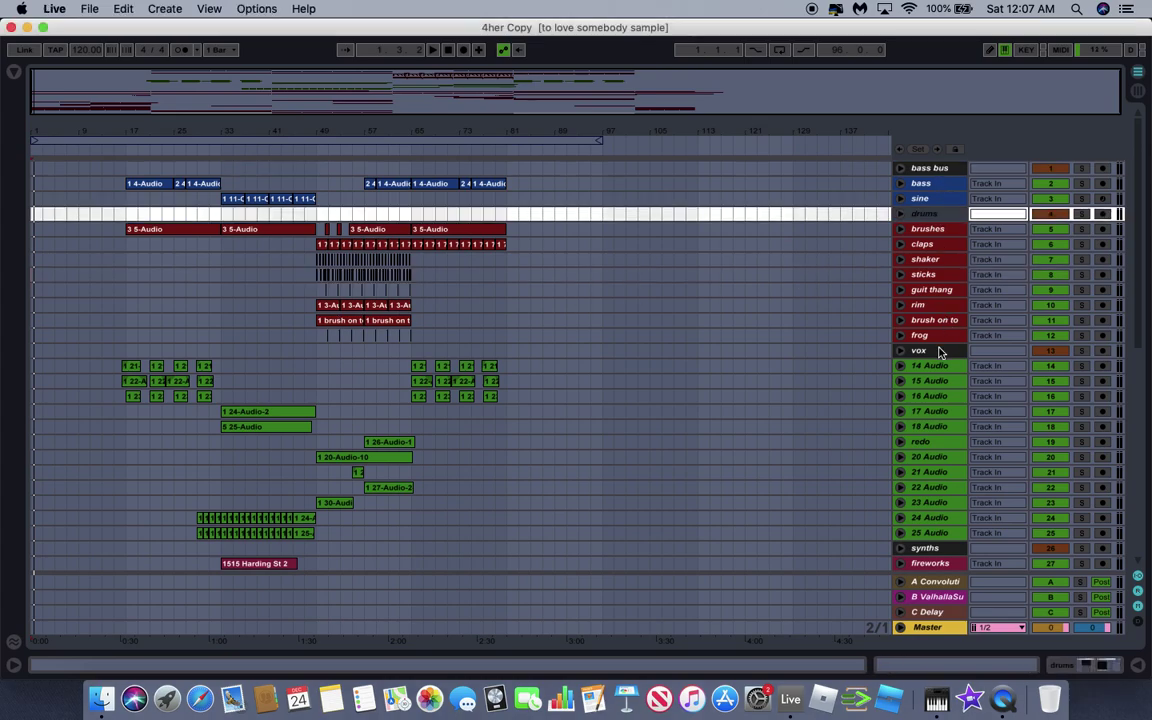
scroll(938, 352, down, 15)
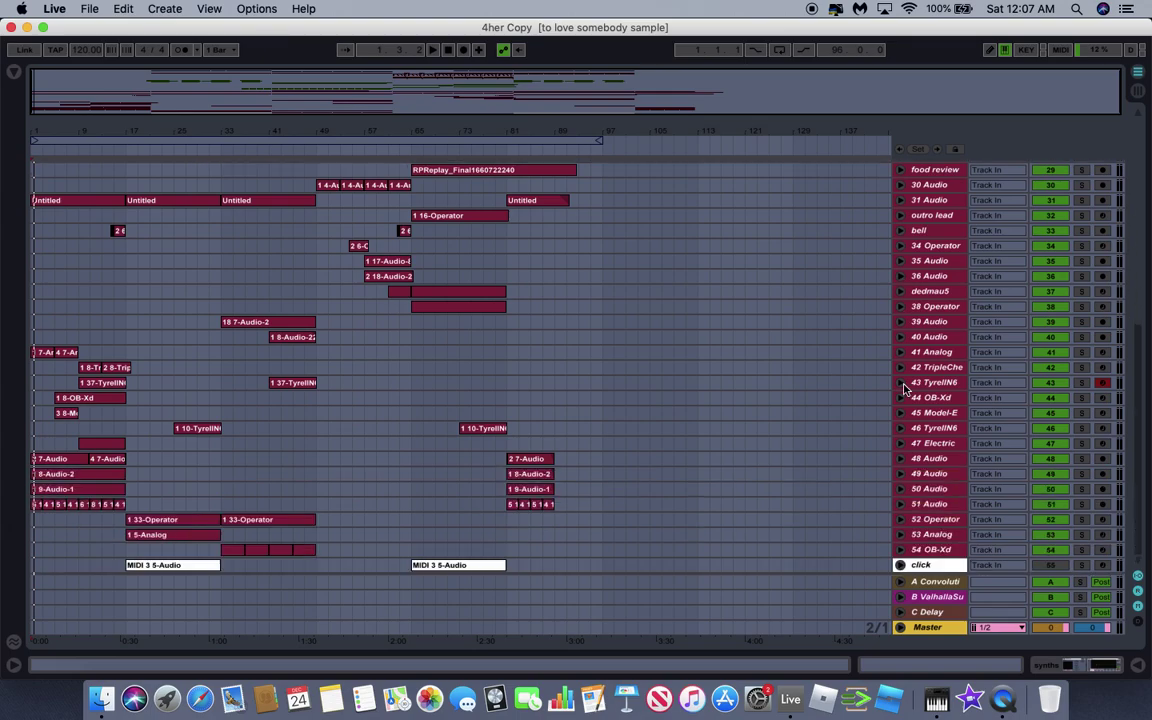
scroll(905, 388, up, 15)
click(925, 548)
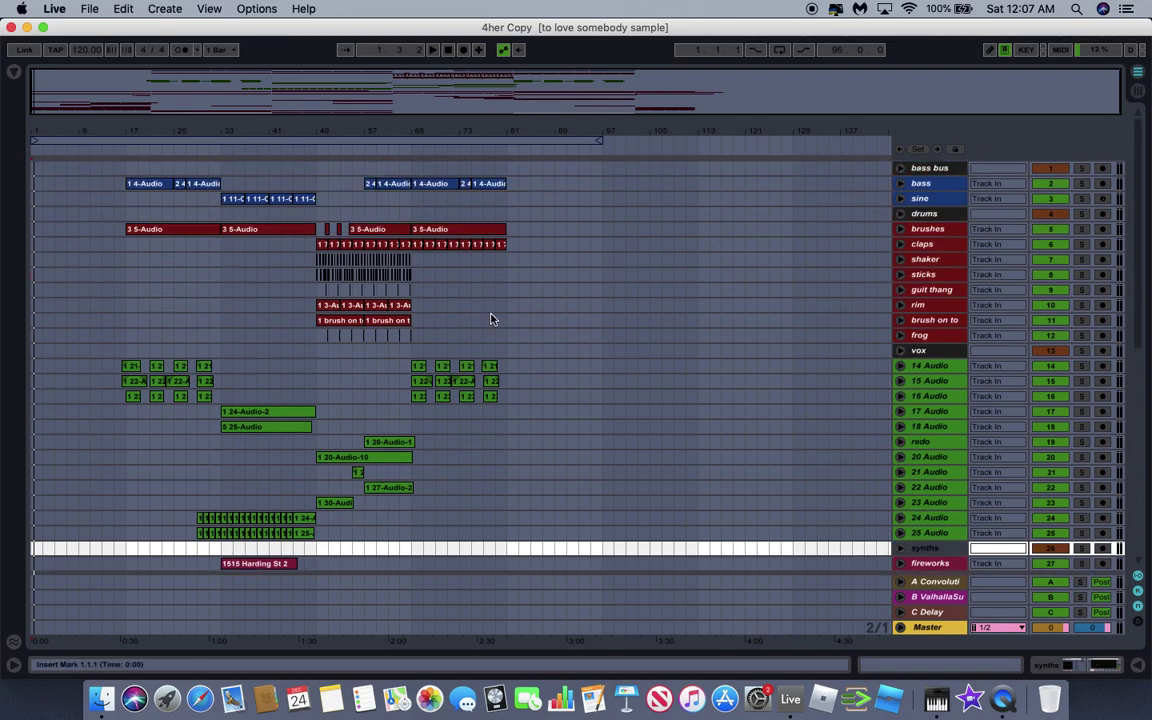
Solo the bass track, set the insert mark at bar 17 and unfold the track to show its waveform.
drag(483, 127, 784, 123)
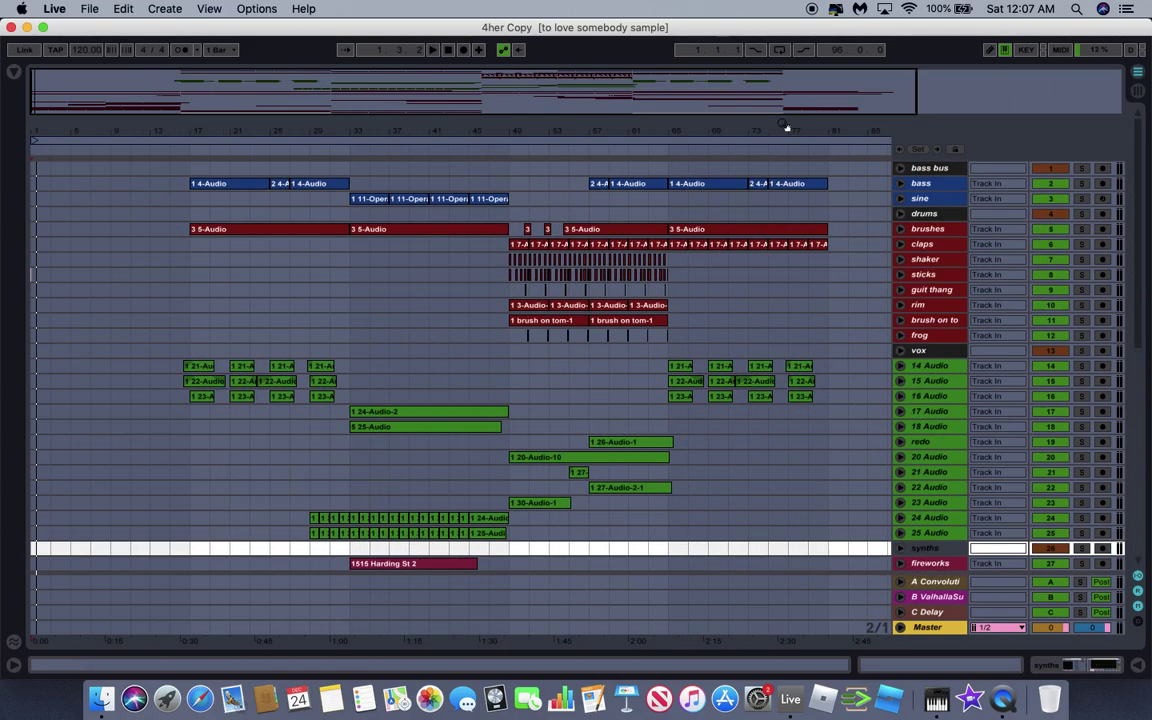
scroll(318, 294, down, 1)
scroll(318, 294, up, 1)
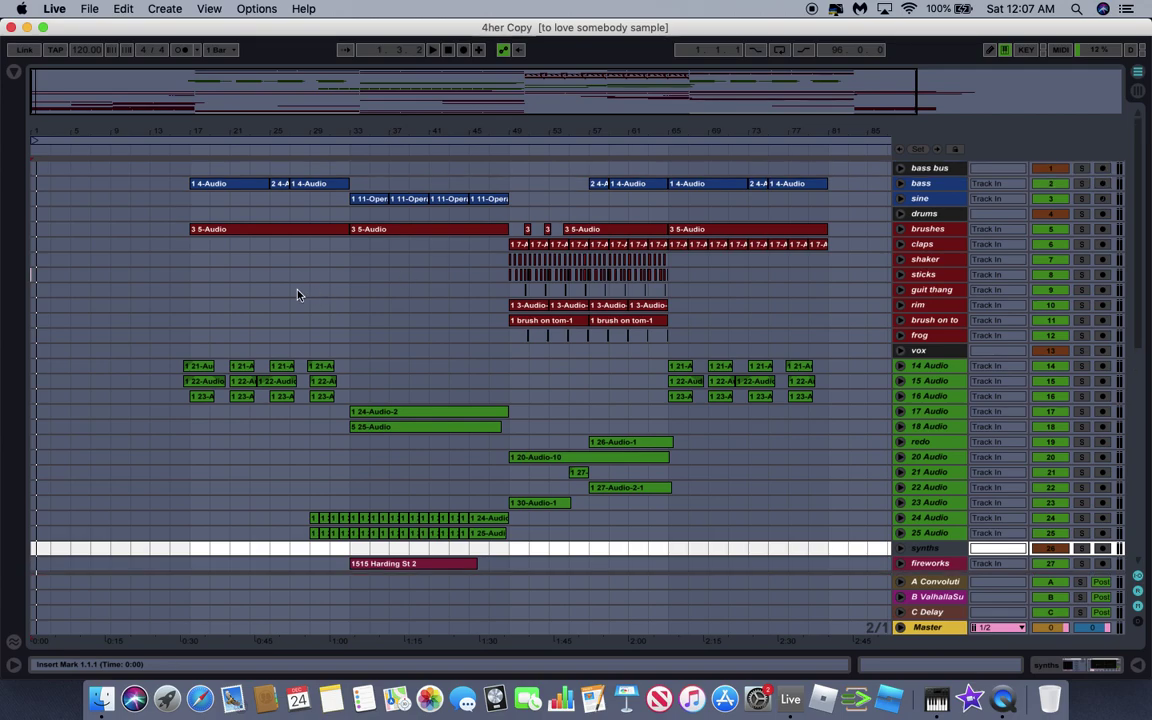
click(187, 184)
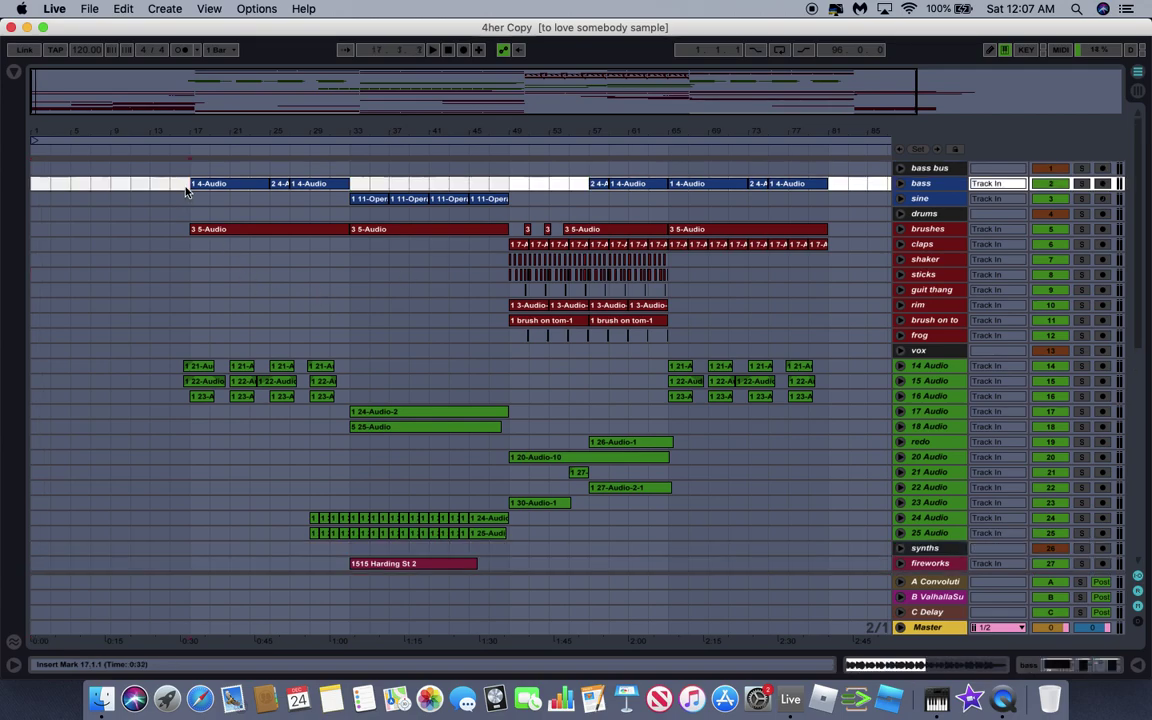
click(1080, 171)
click(901, 184)
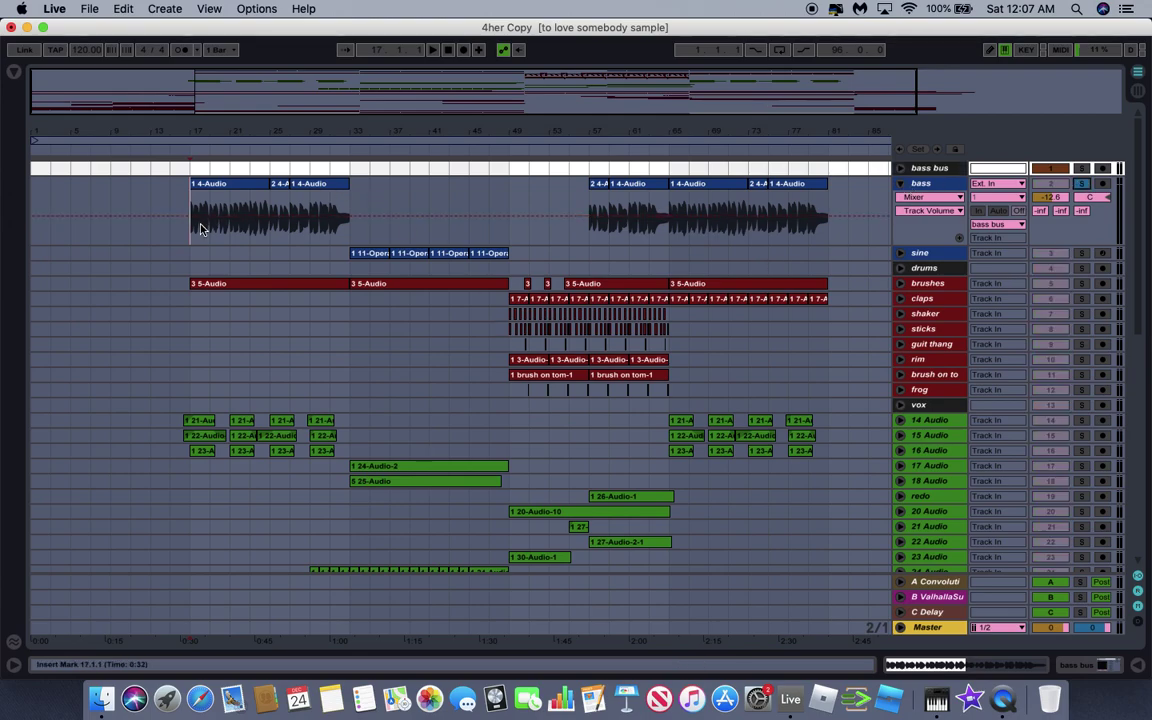
click(897, 187)
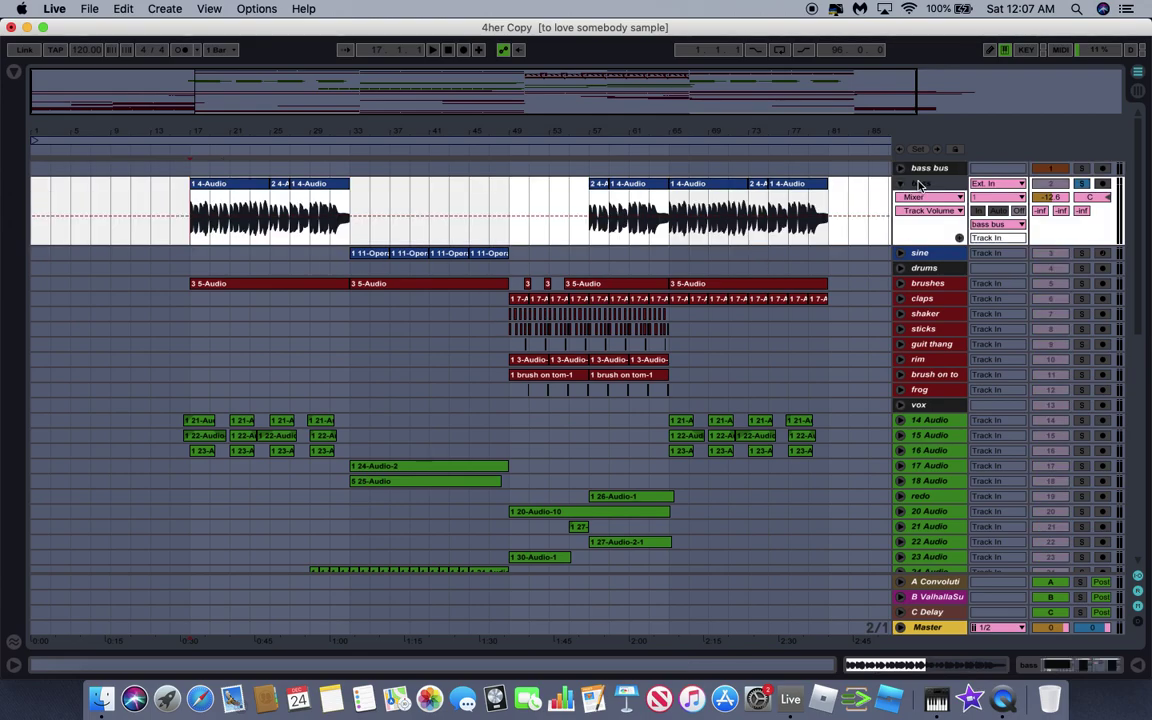
Show the bass track's effect devices and turn off the Compressor that follows EQ Eight.
click(1066, 666)
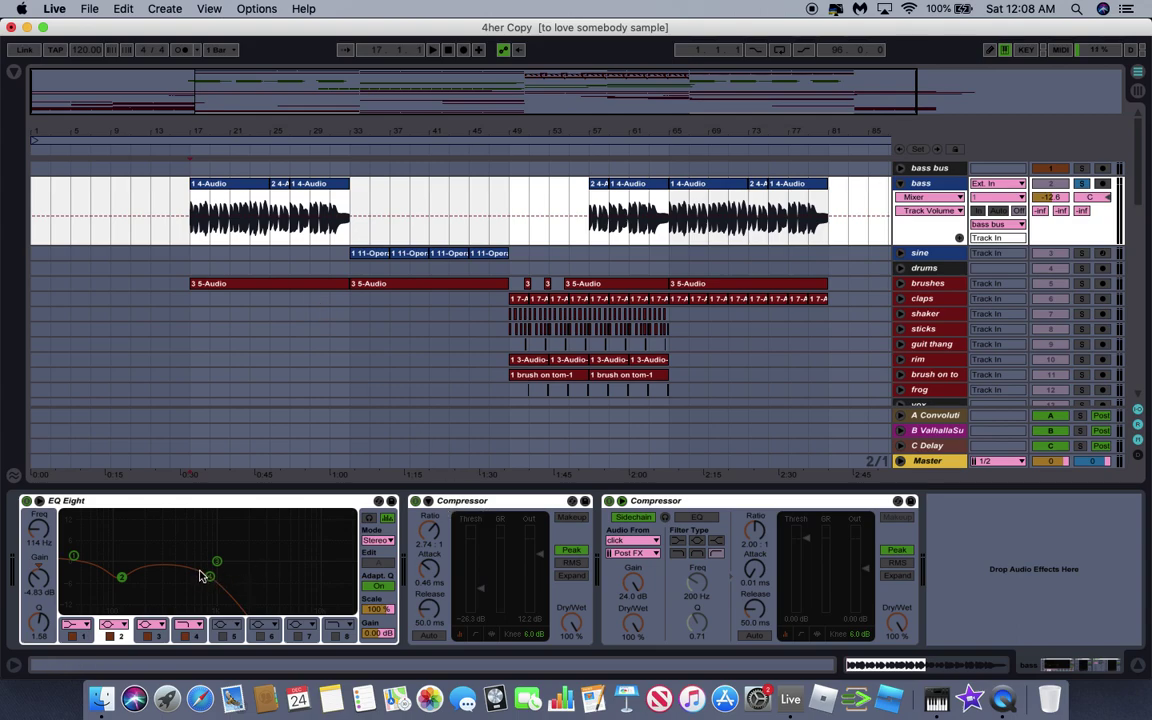
click(428, 500)
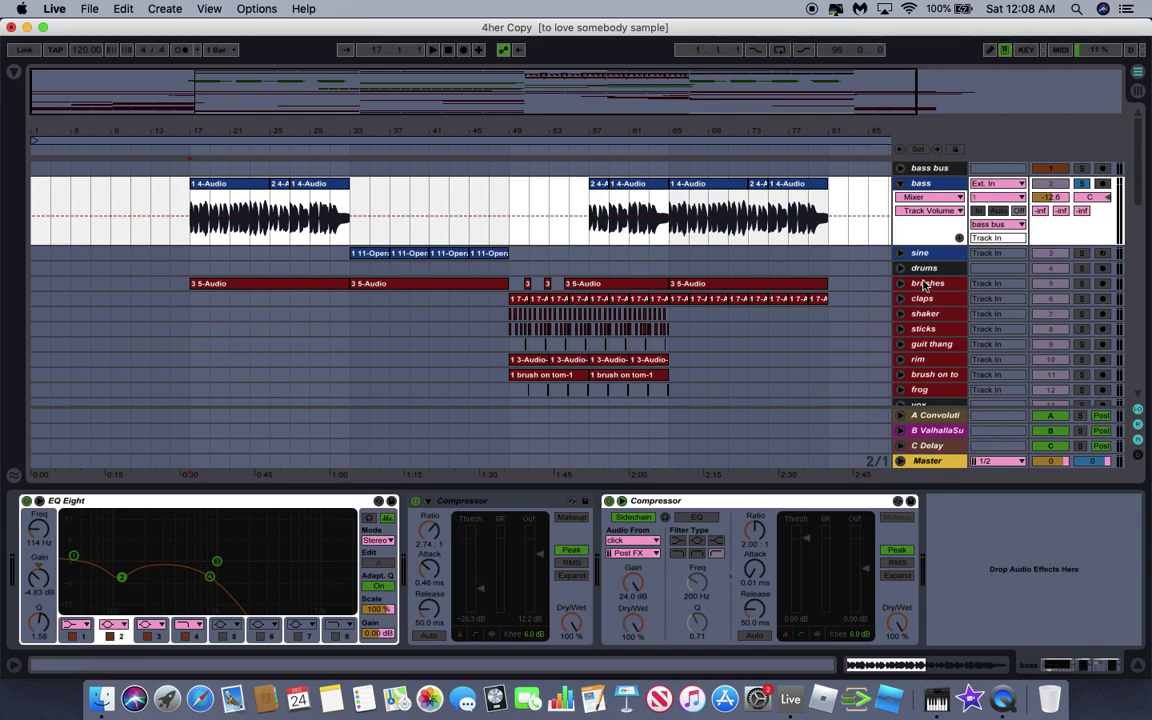
Select the click track and examine its Operator device, which feeds the bass sidechain.
scroll(925, 285, down, 10)
click(920, 398)
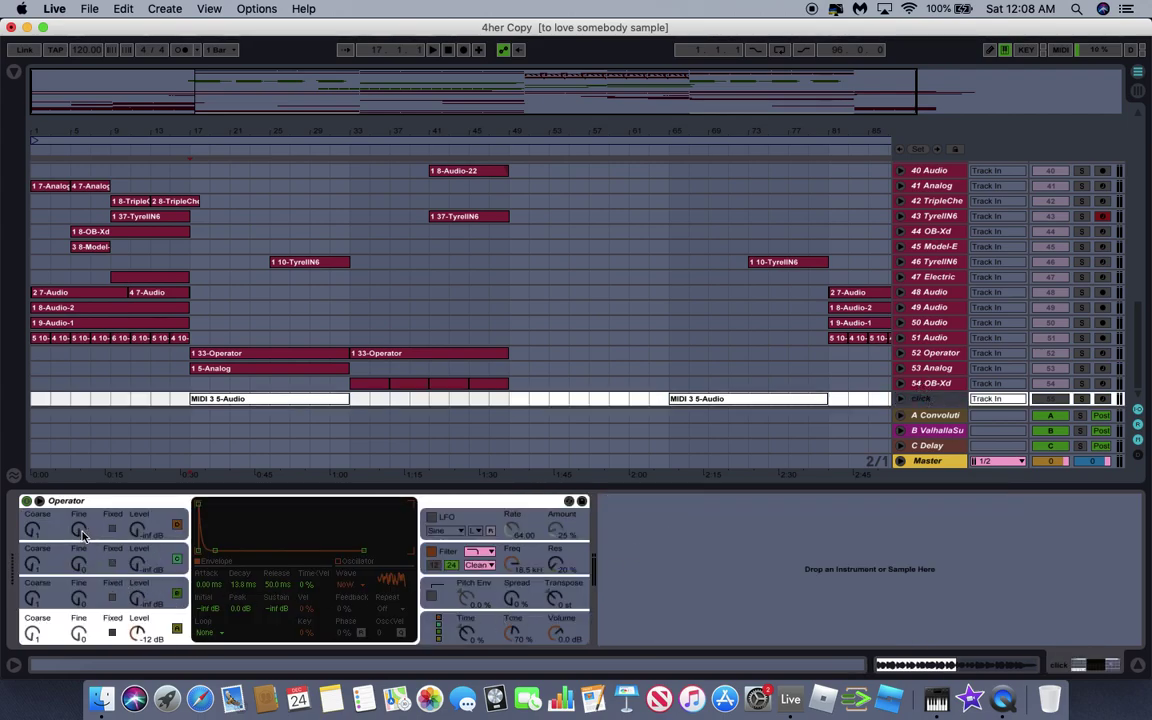
scroll(210, 380, up, 8)
scroll(210, 380, up, 3)
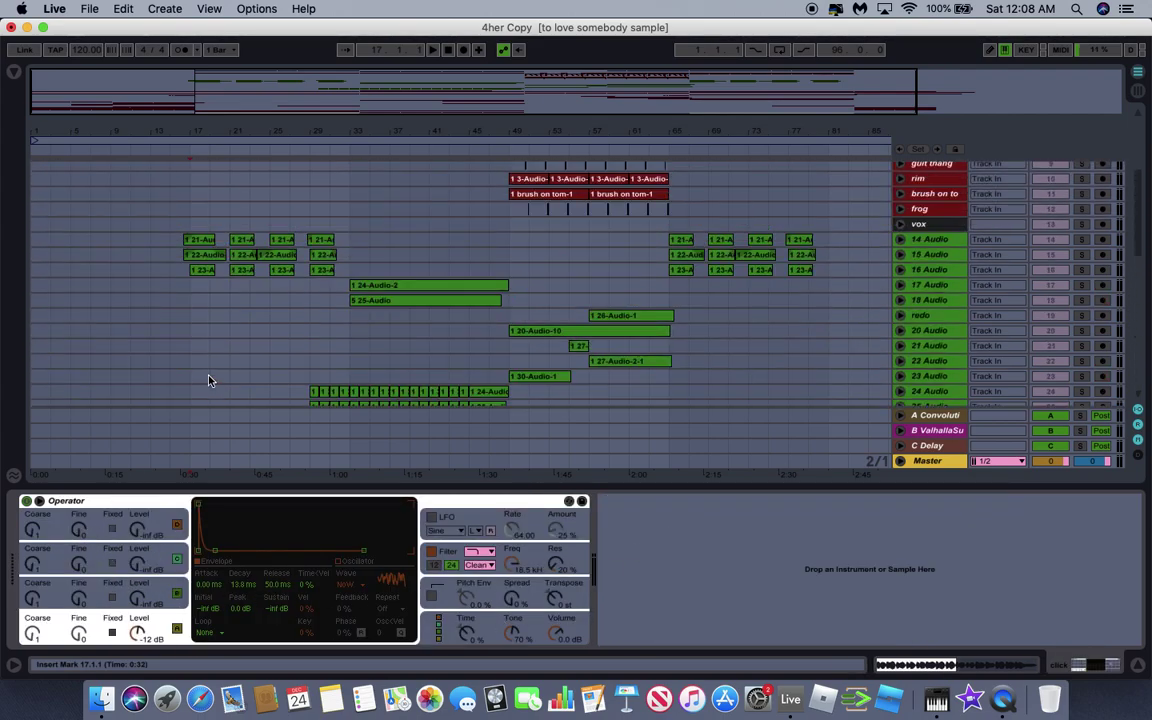
scroll(210, 380, down, 10)
scroll(210, 380, up, 10)
scroll(210, 380, up, 5)
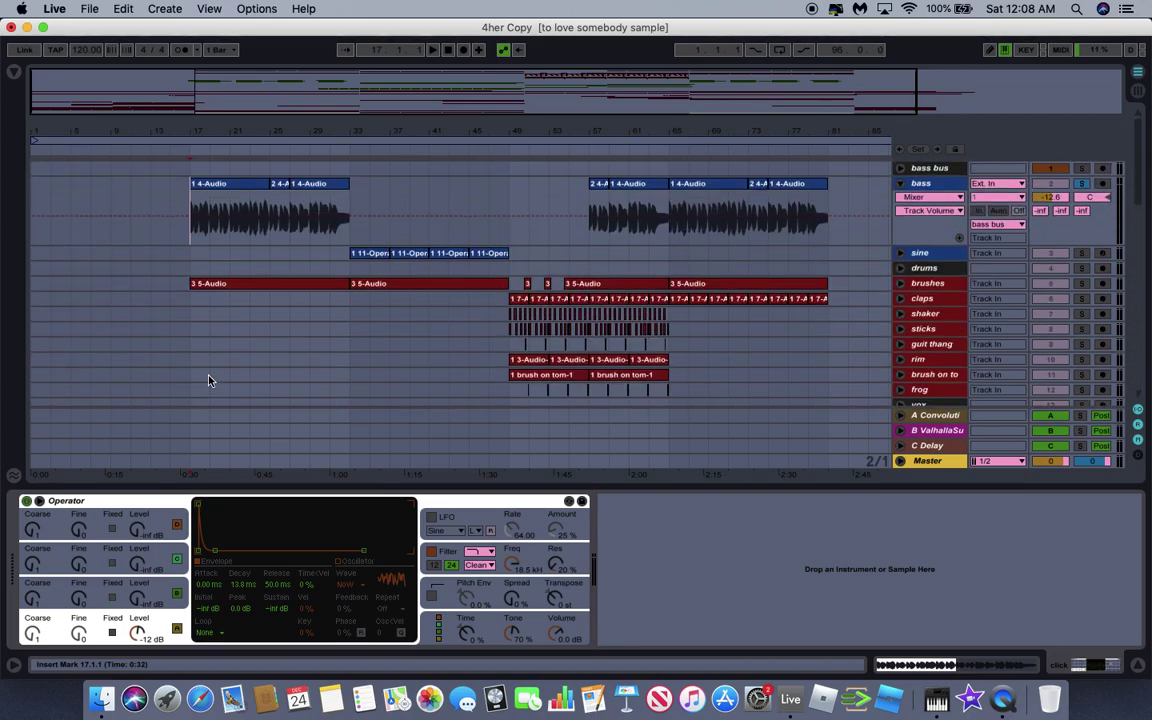
Select bar 17 on the brushes track, unfold it to show the waveform, and compare it with the click track's clip.
click(186, 289)
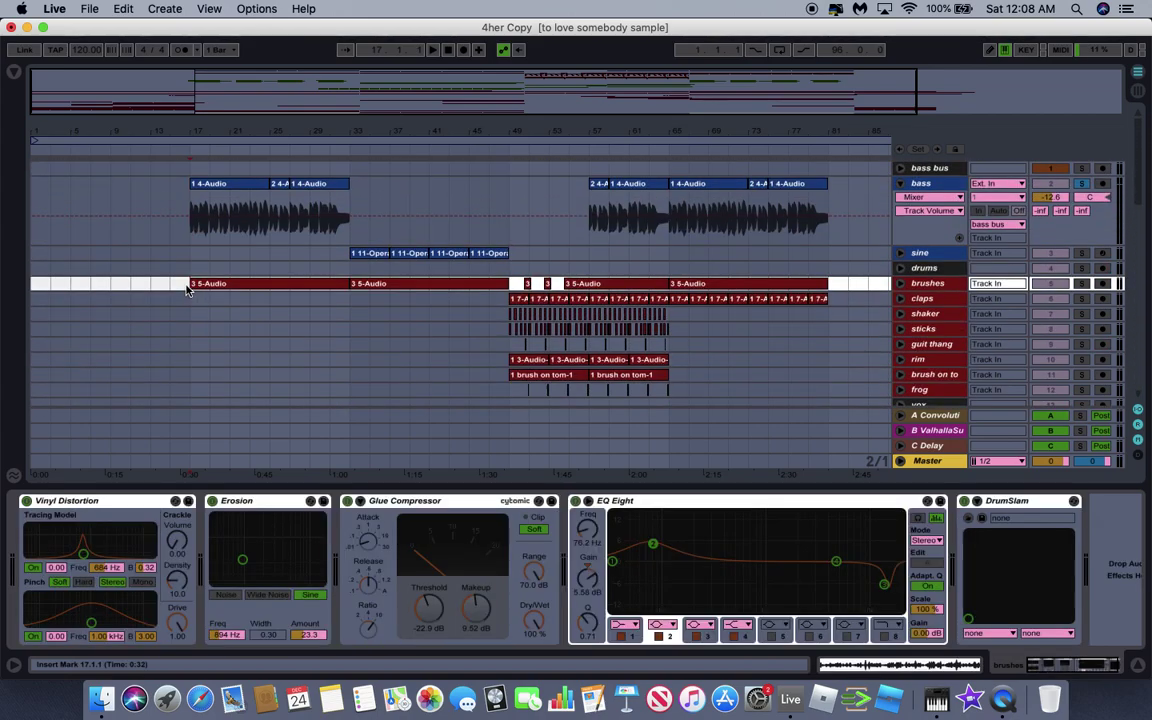
key(u)
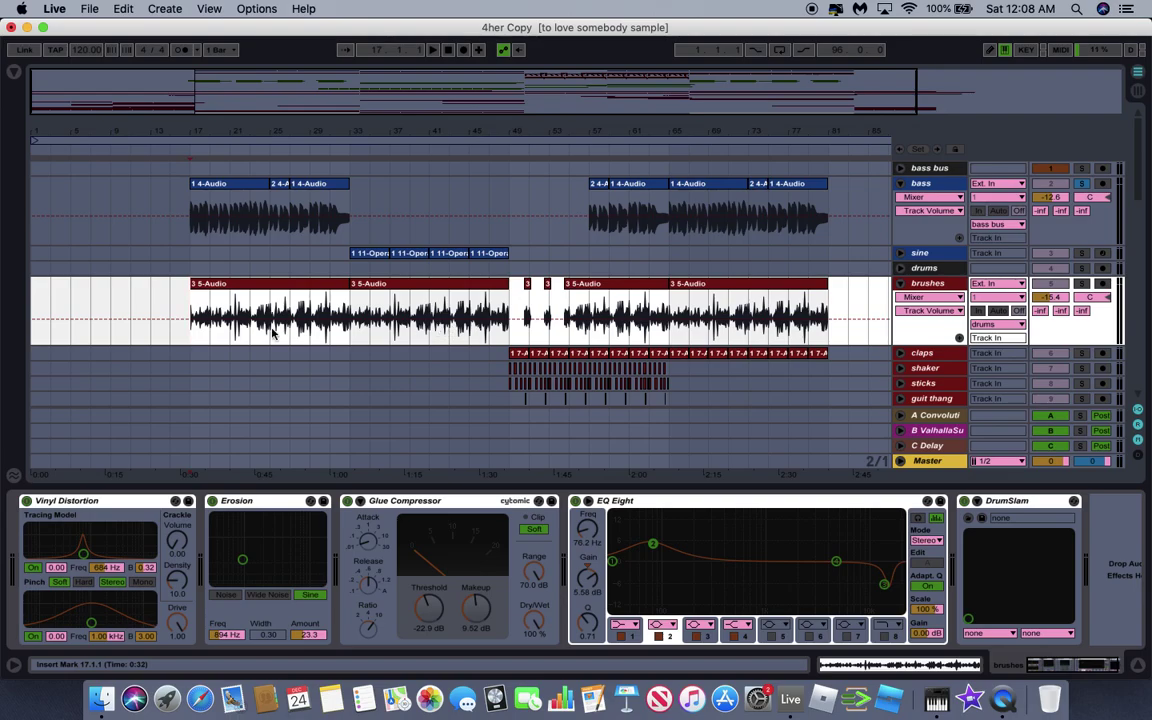
scroll(273, 330, down, 15)
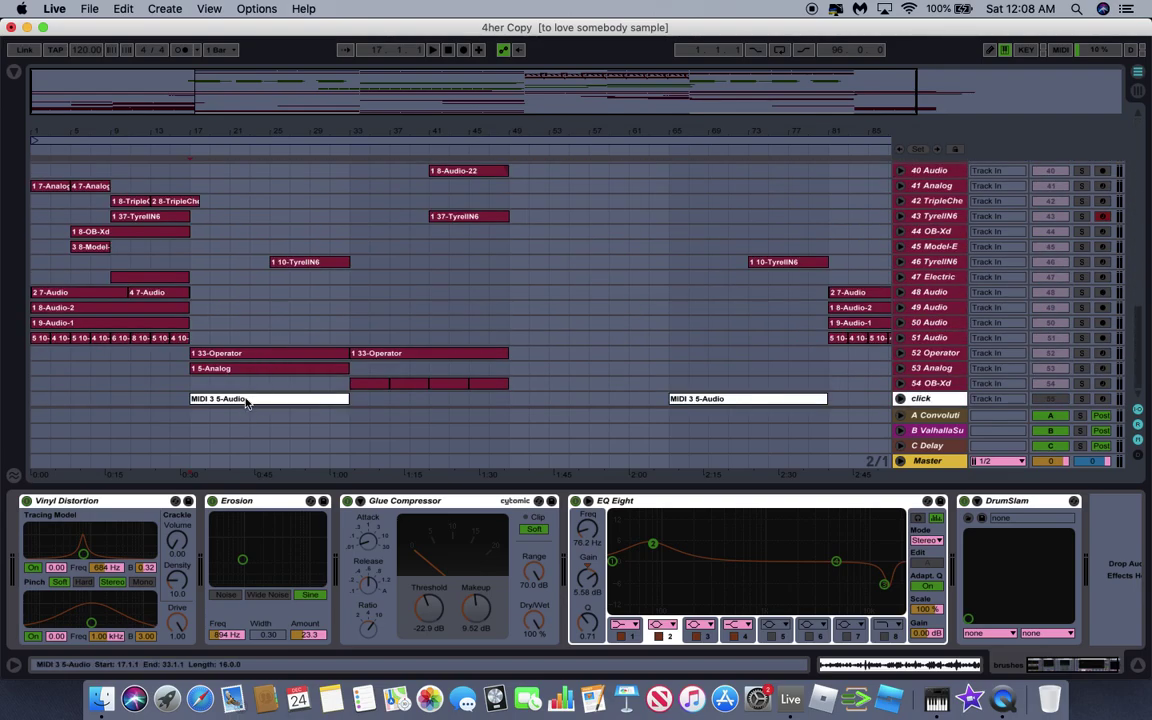
scroll(376, 276, up, 15)
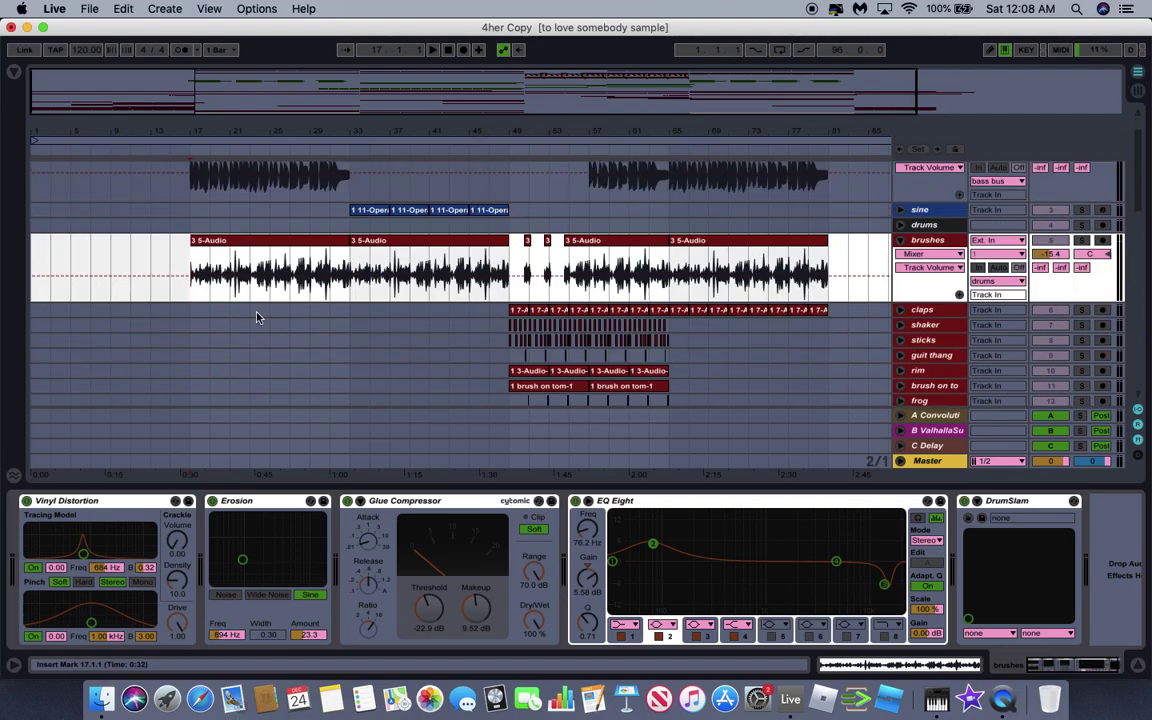
Show the Convert Drums to New MIDI Track command for the first brushes clip and dismiss it without converting.
click(259, 246)
right_click(259, 246)
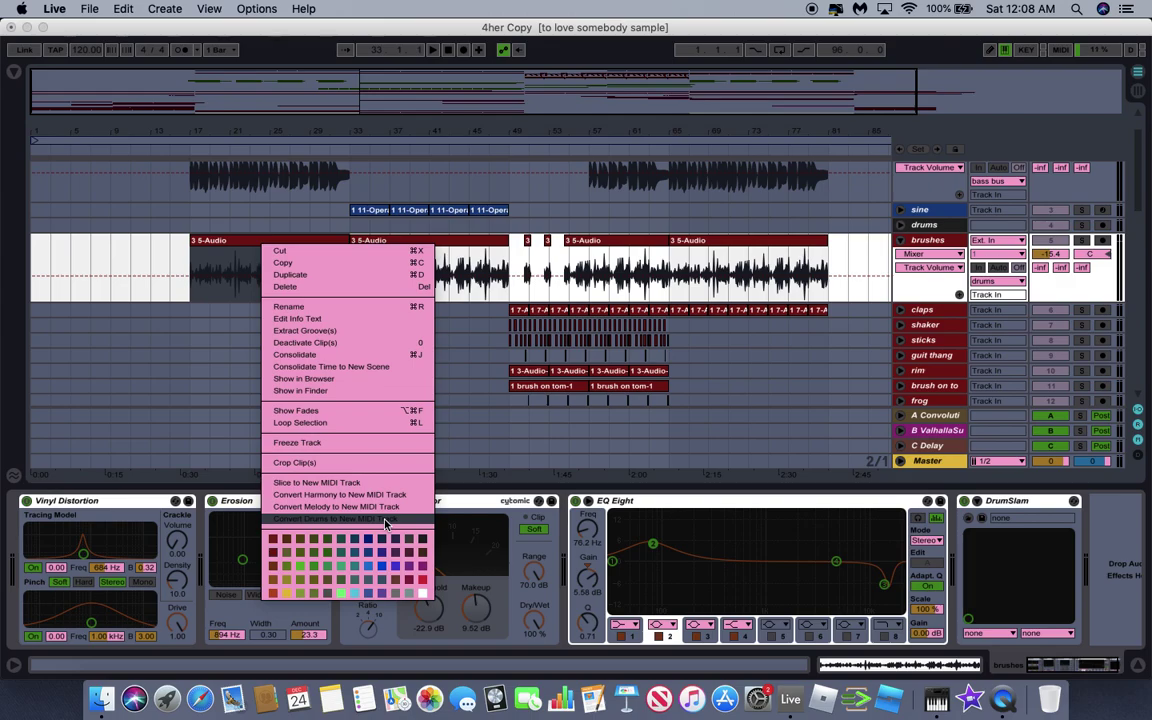
click(188, 270)
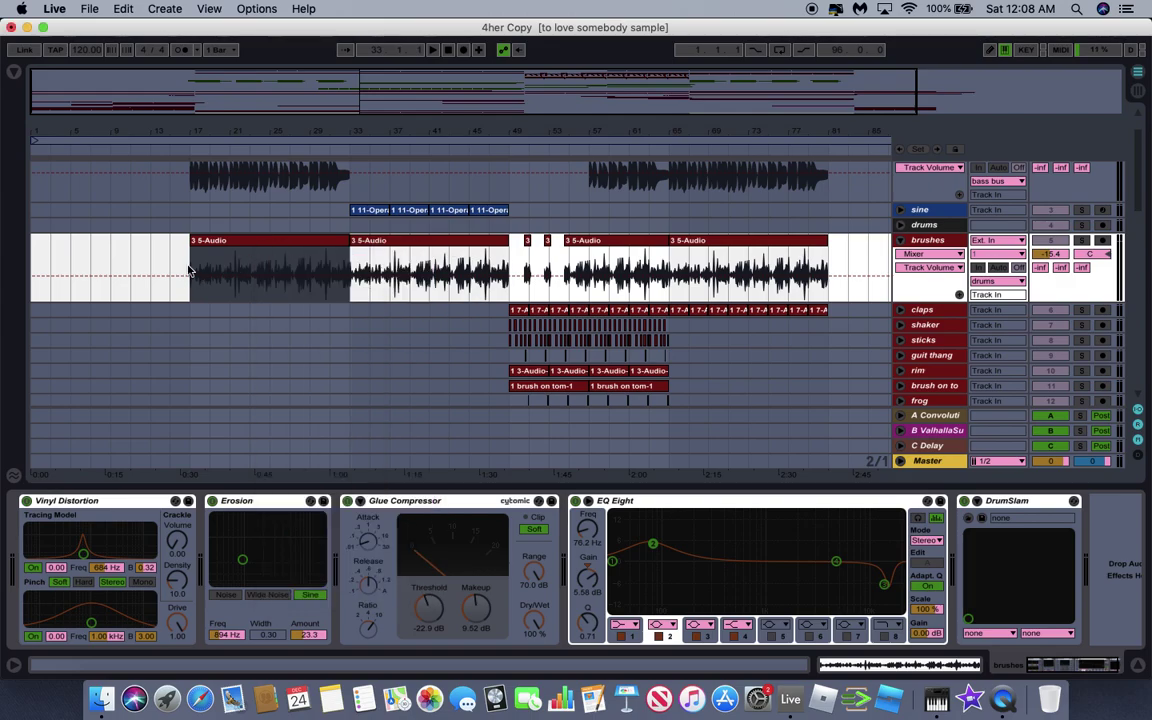
Unfold the click track, examine the C1 notes in its first MIDI clip, and close the note editor.
scroll(500, 330, down, 10)
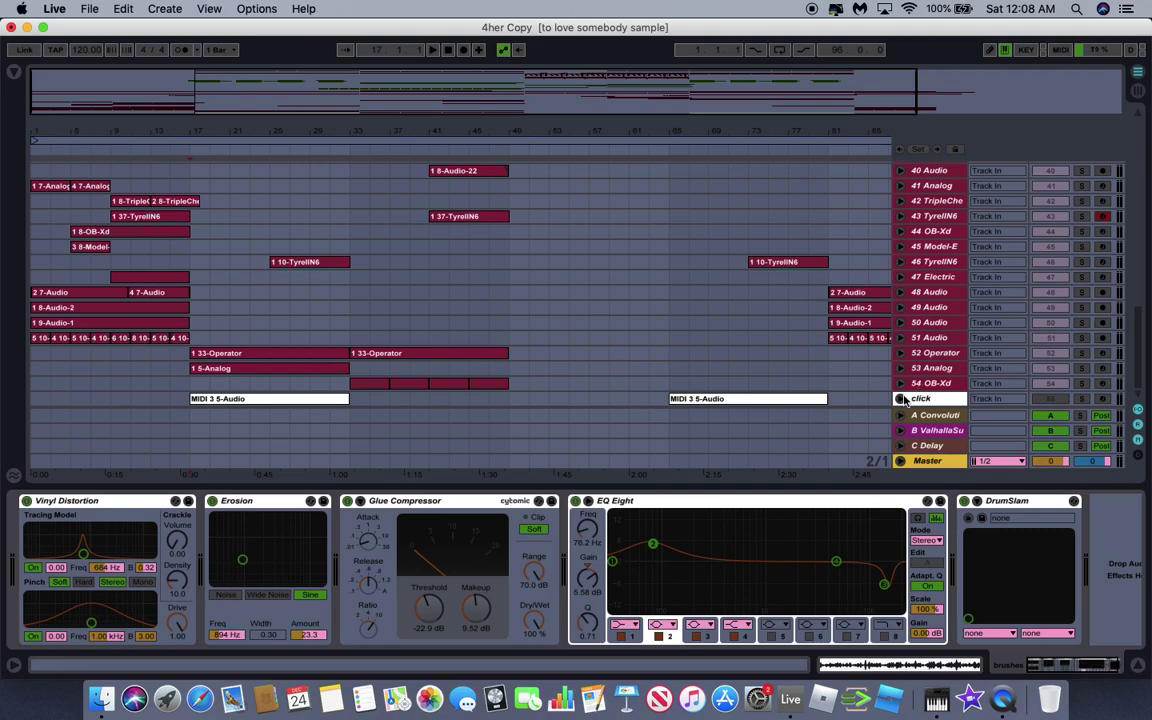
scroll(903, 399, down, 2)
click(245, 344)
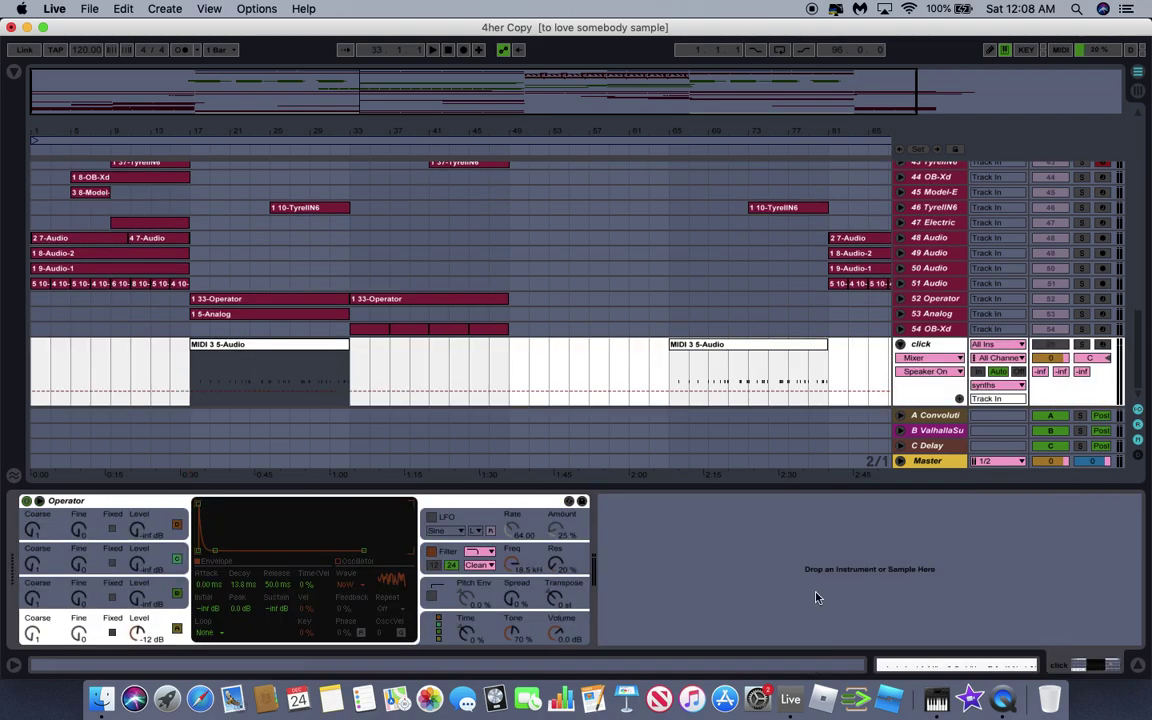
key(shift+Tab)
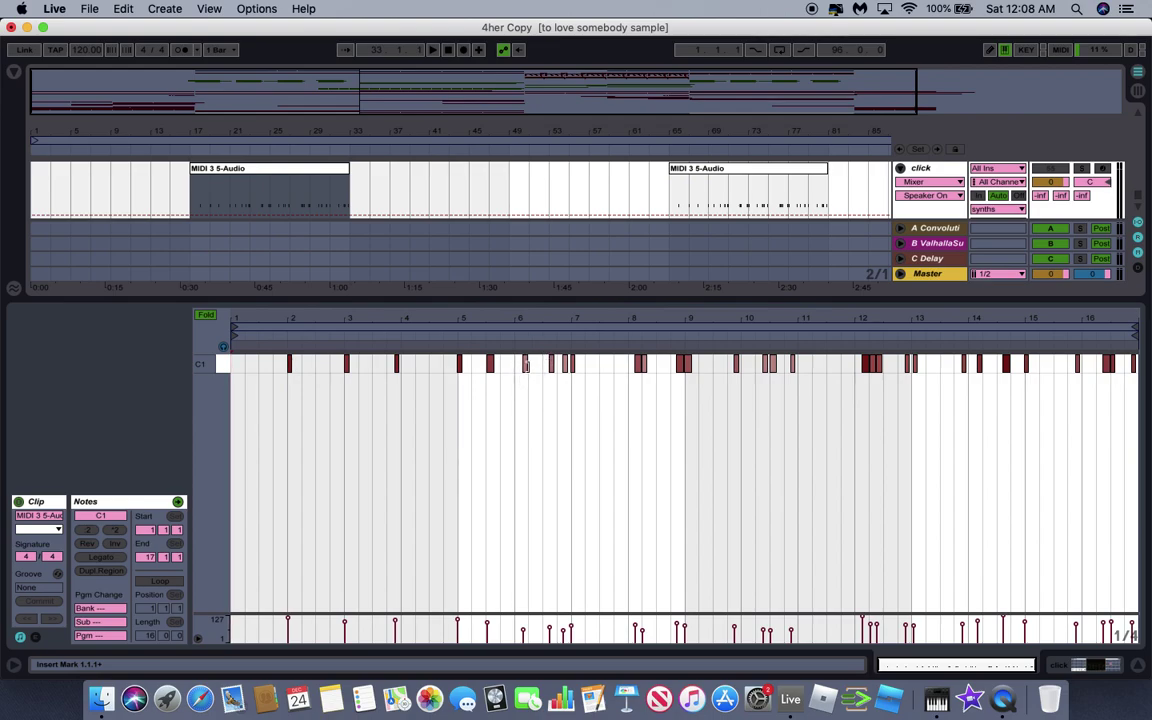
mouse_move(546, 322)
mouse_down()
mouse_move(546, 370)
mouse_move(547, 326)
mouse_up()
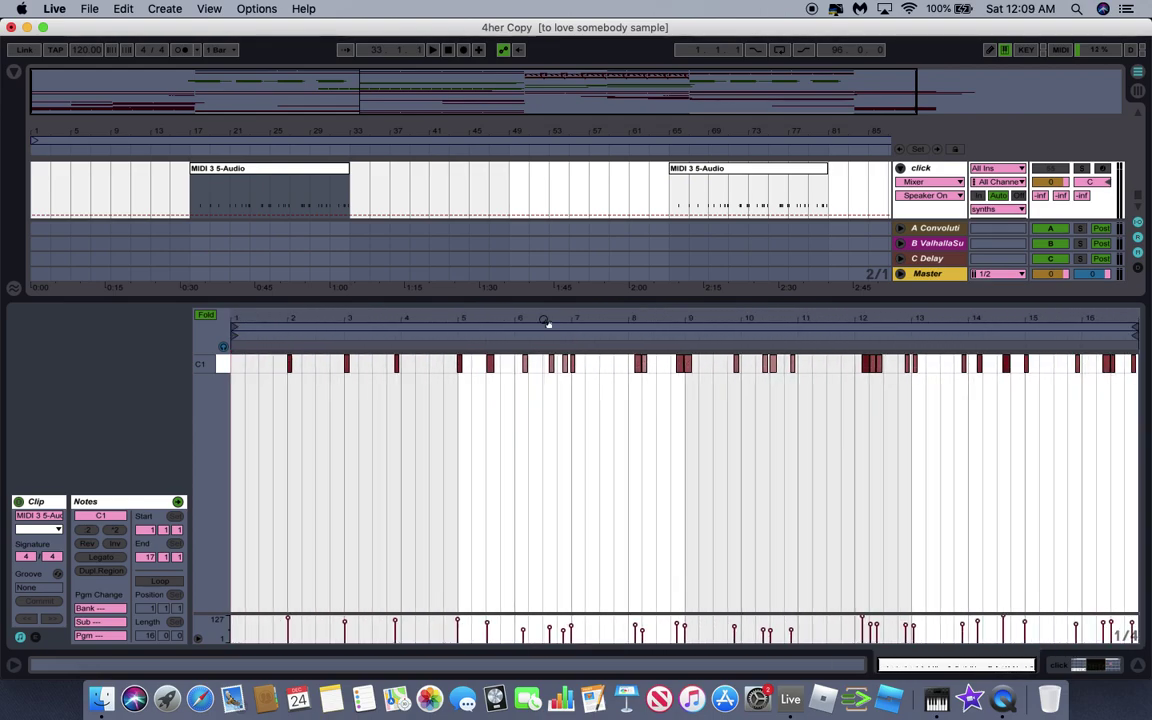
click(1138, 666)
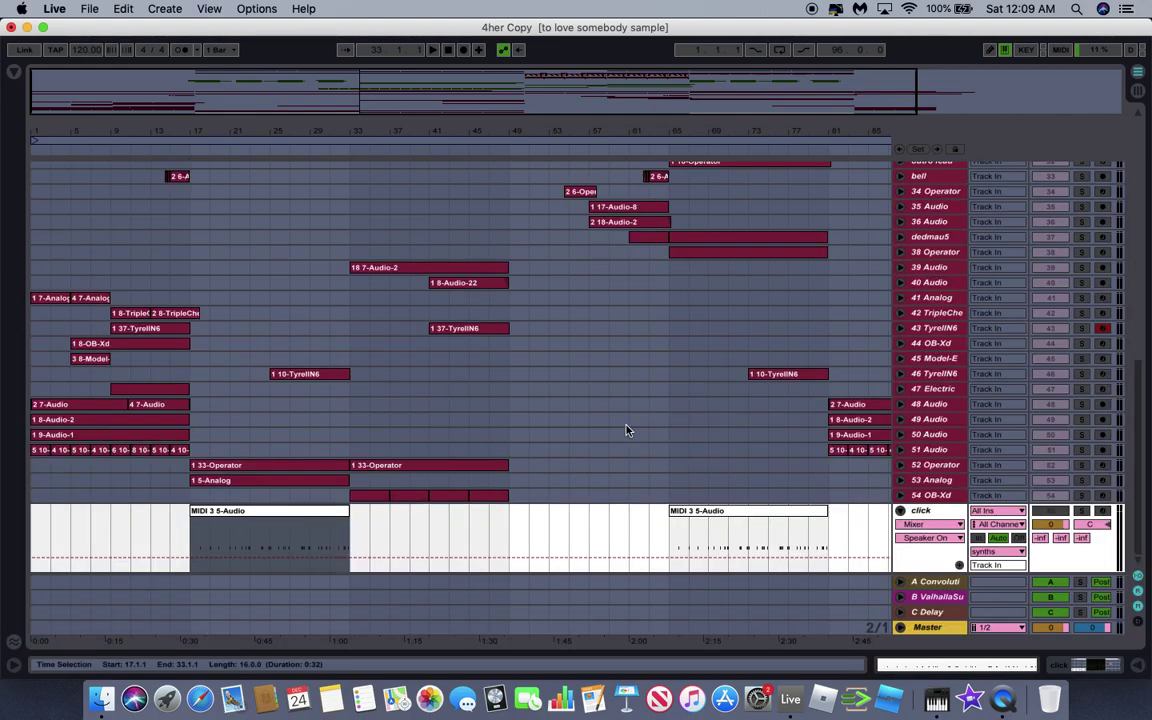
Play the bass part from bar 17, switch the solo to the sine track and stop playback.
scroll(766, 389, up, 15)
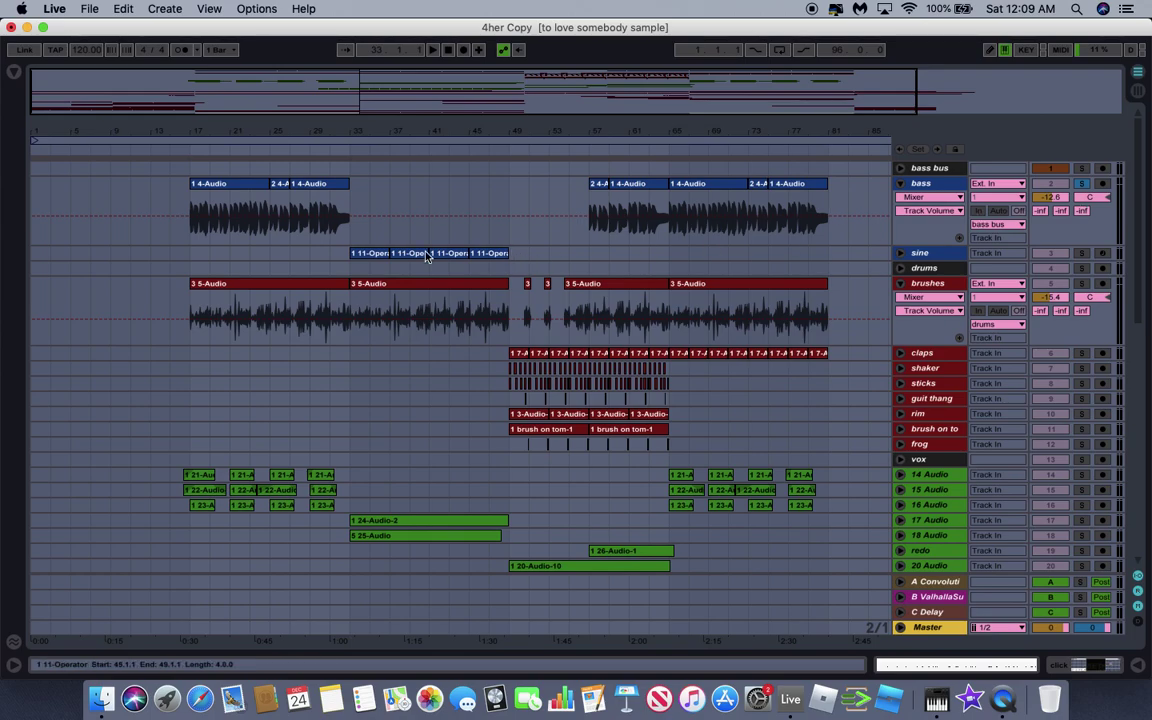
click(234, 184)
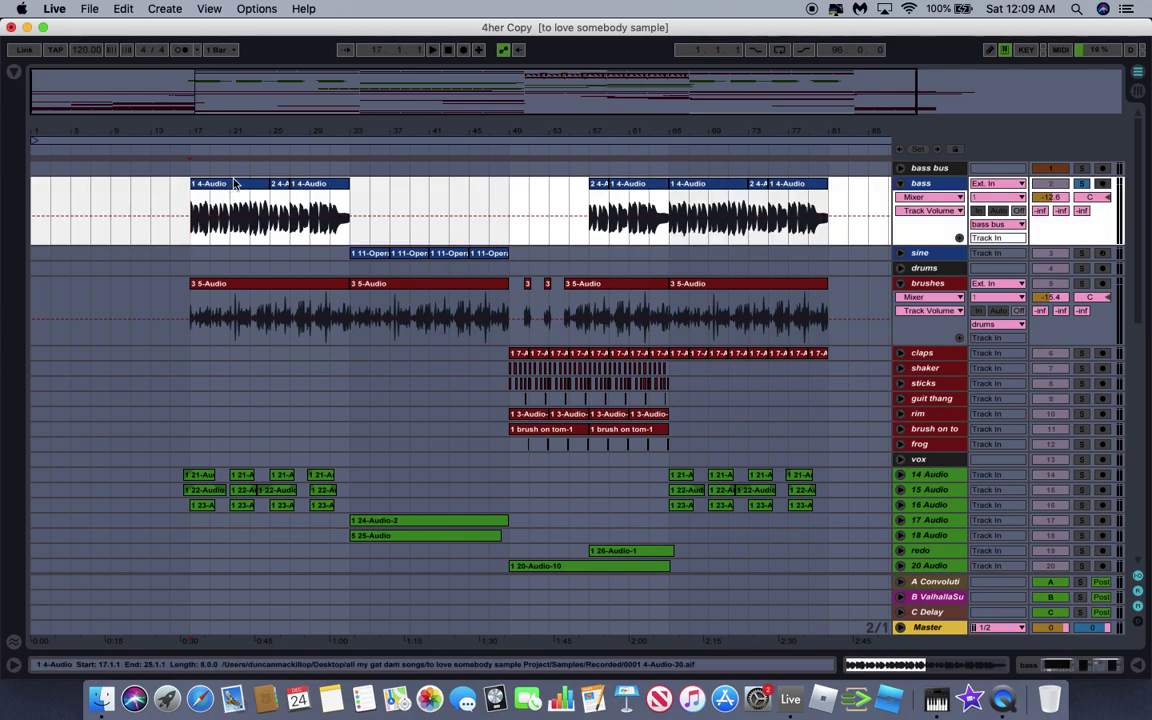
key(space)
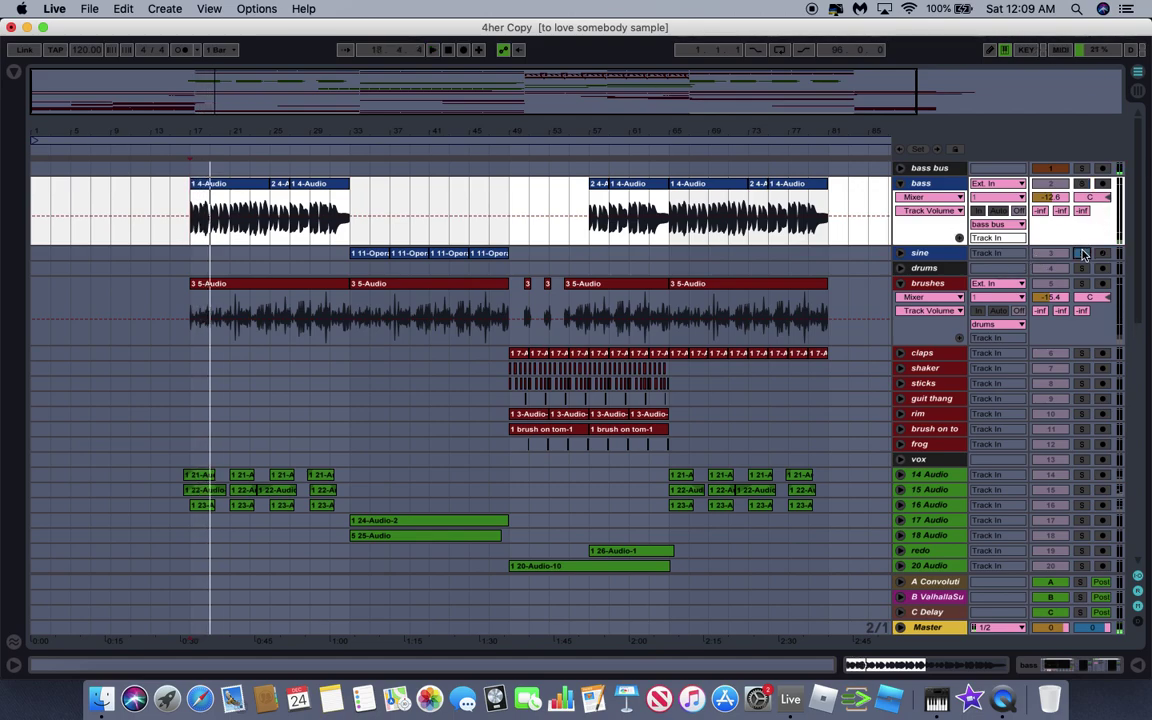
key(space)
Set the insert mark at bar 33 on the sine track and unfold the track to show its MIDI clips.
click(349, 253)
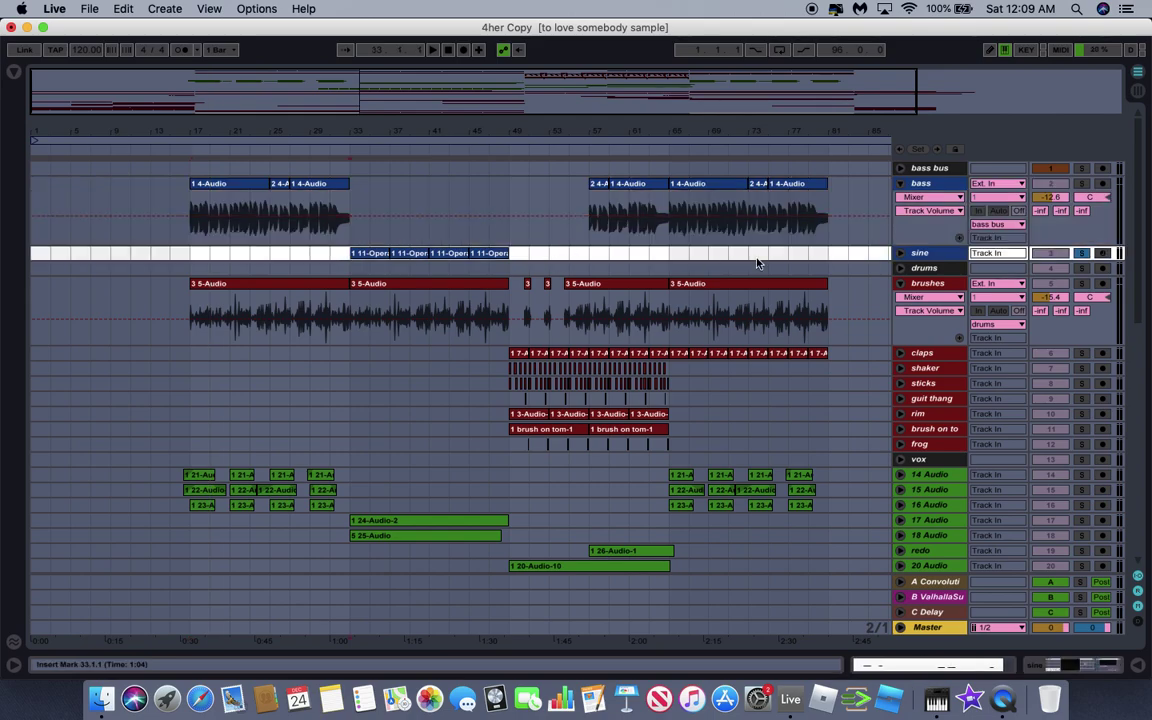
key(Right)
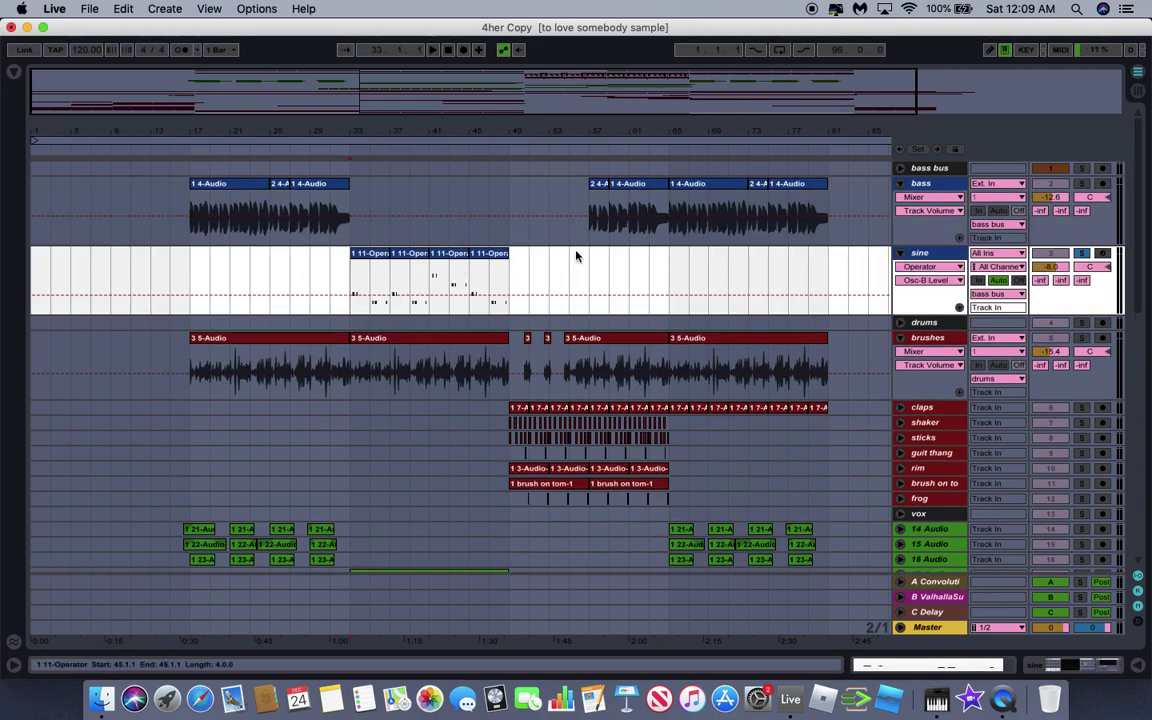
Show the sine track's Operator and Saturator devices, select Oscillator B's level, and play the part from bar 33.
click(1055, 668)
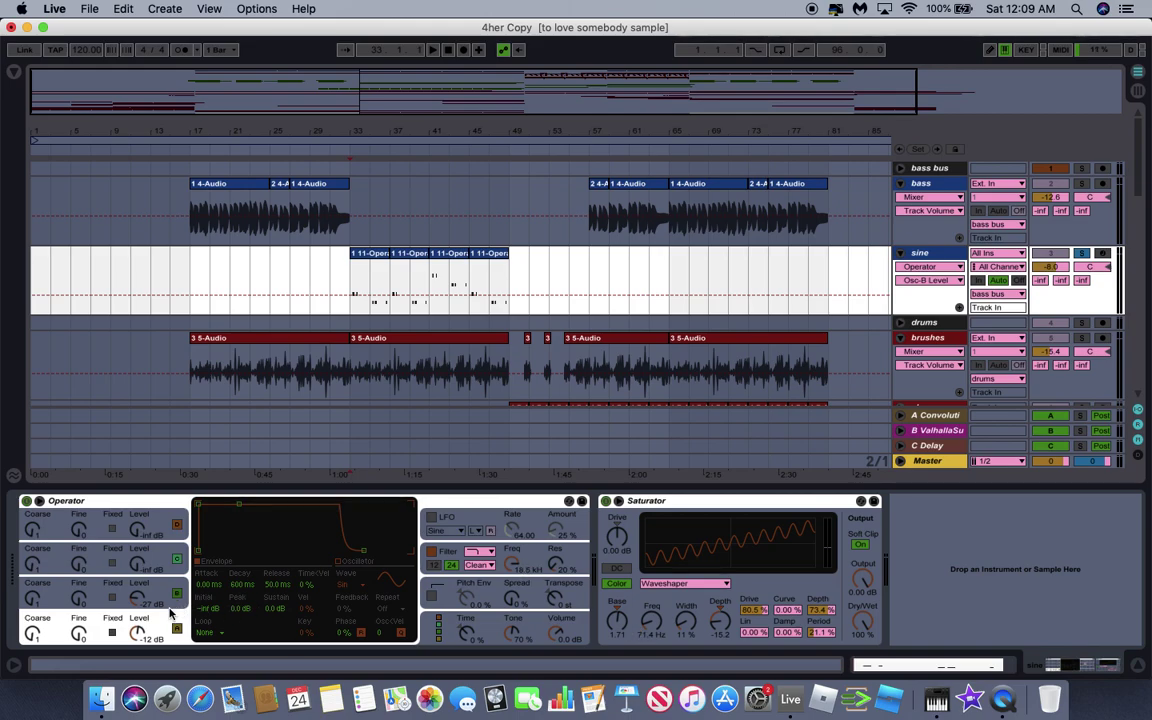
click(138, 598)
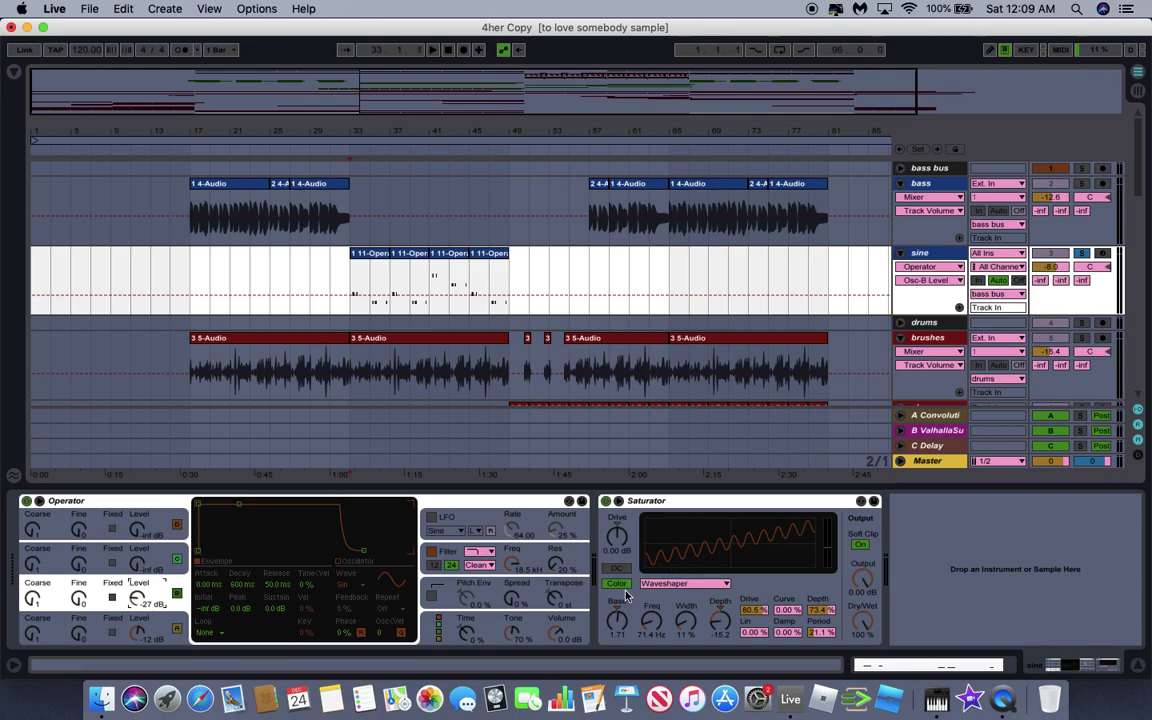
key(space)
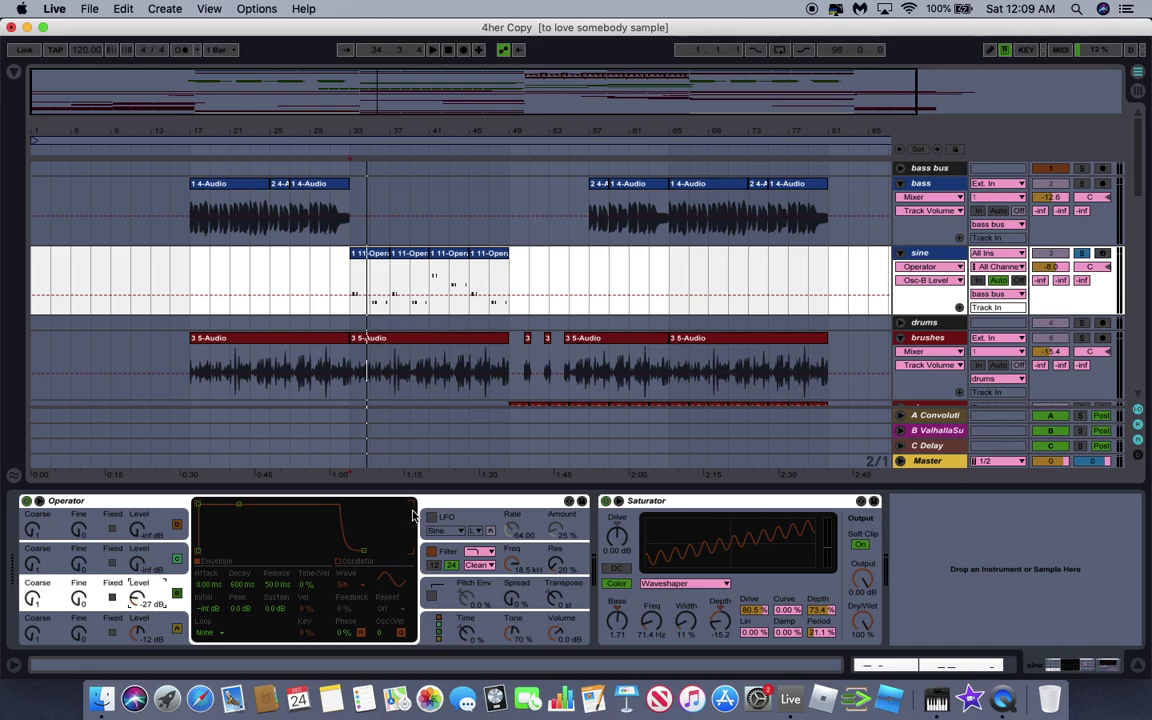
Fold the sine and bass tracks and show the Compresaturator device on the bass bus.
click(901, 253)
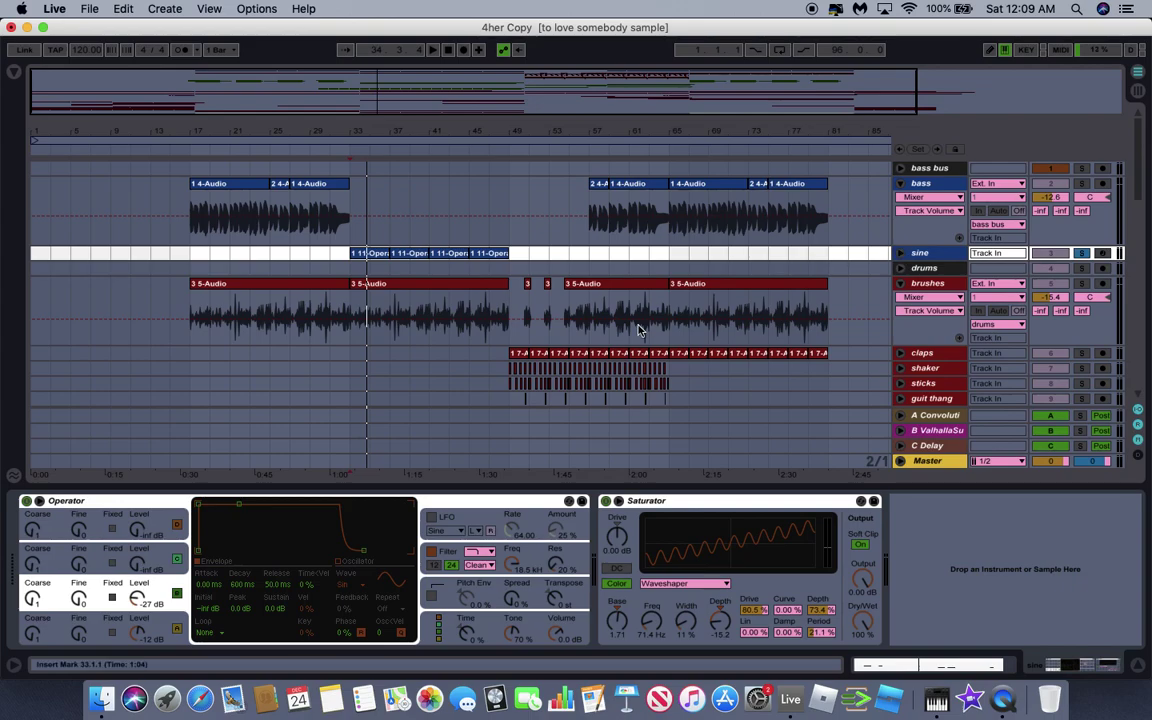
click(901, 184)
click(813, 168)
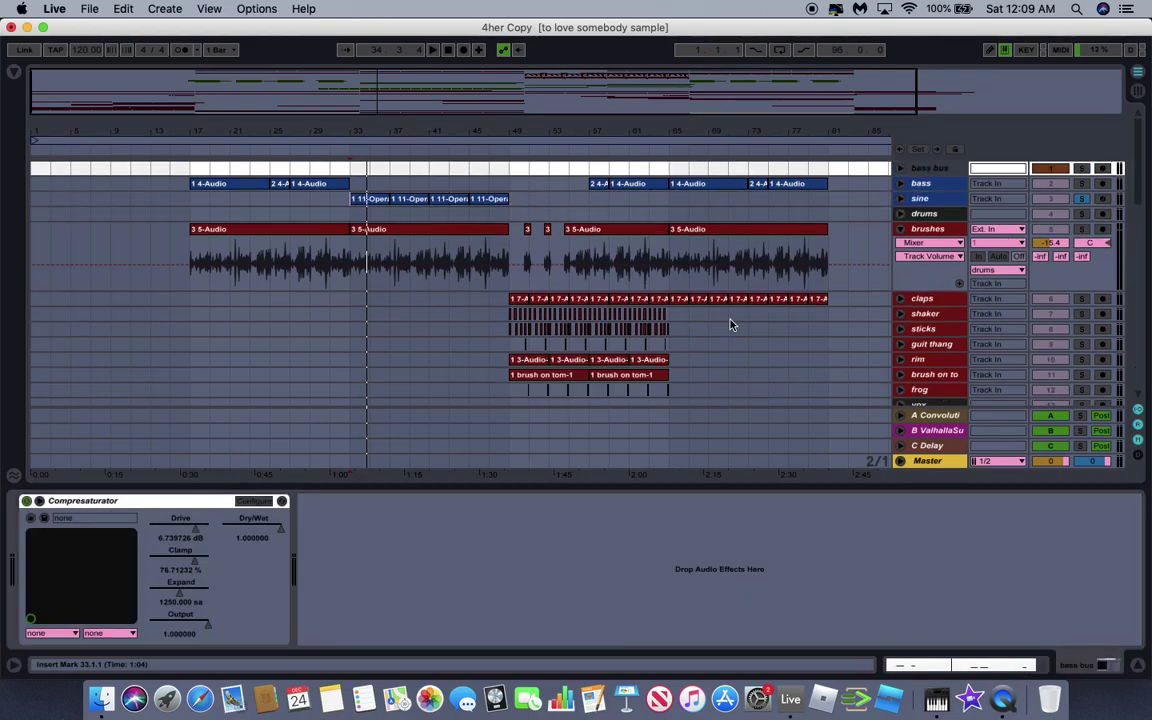
click(55, 505)
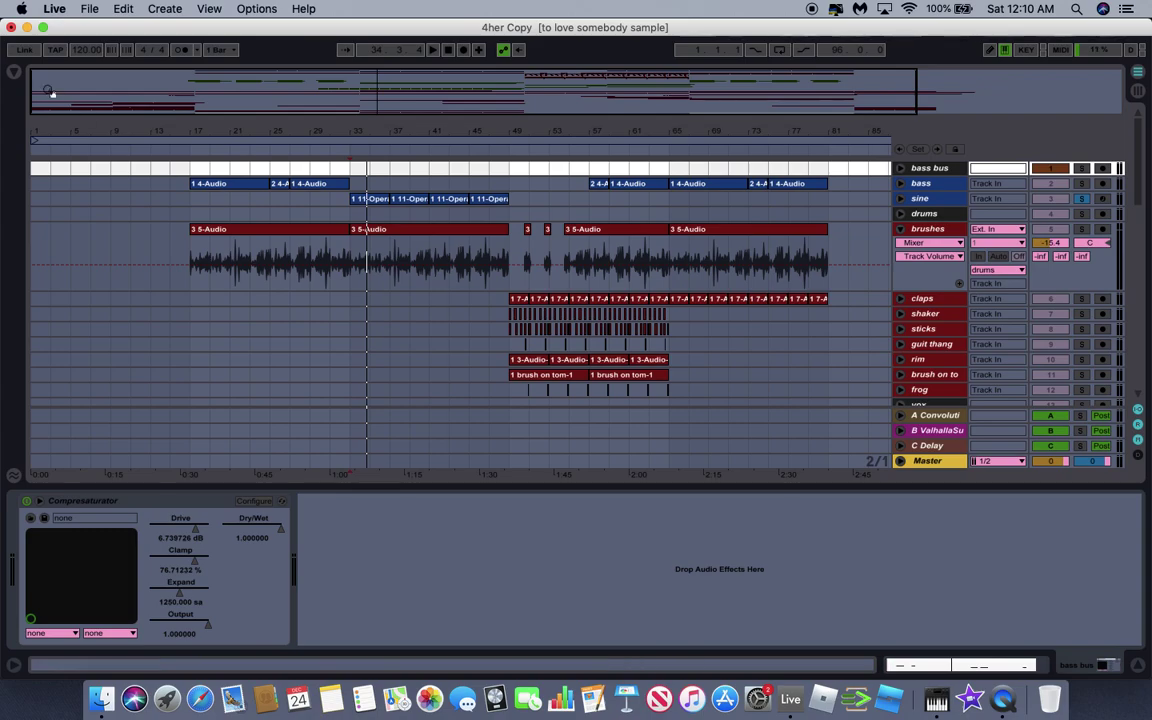
Open the browser and unfold the VST plug-ins down to the vendor folders.
click(15, 73)
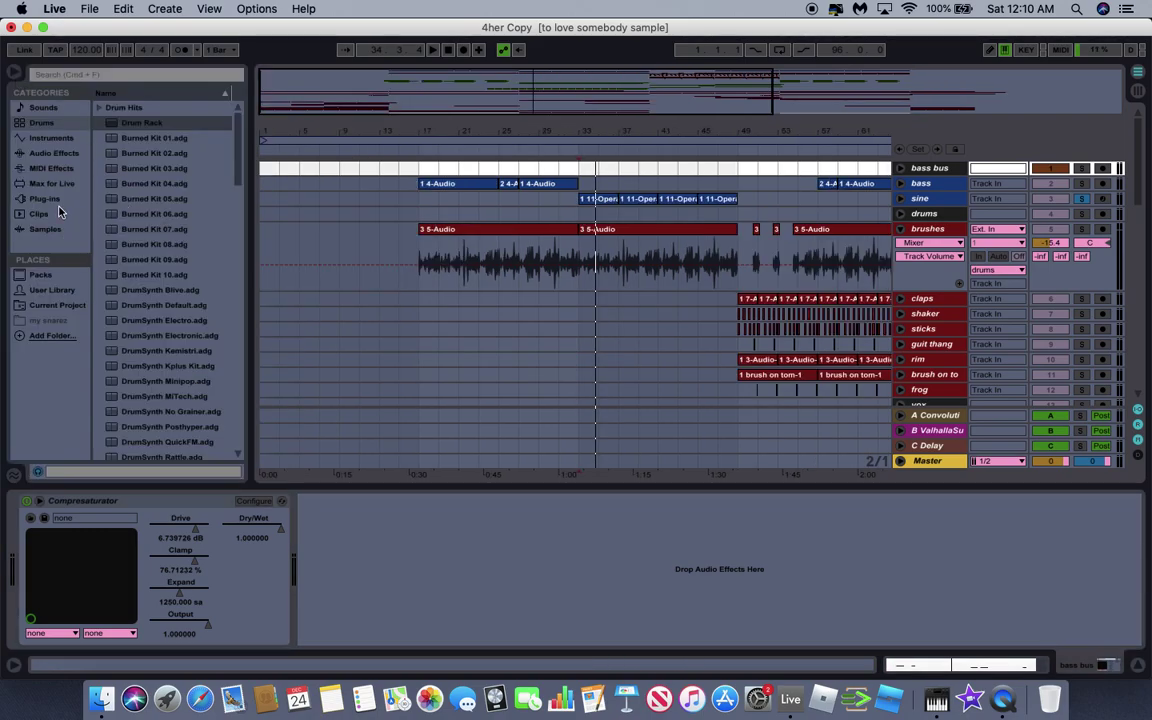
click(48, 229)
click(53, 205)
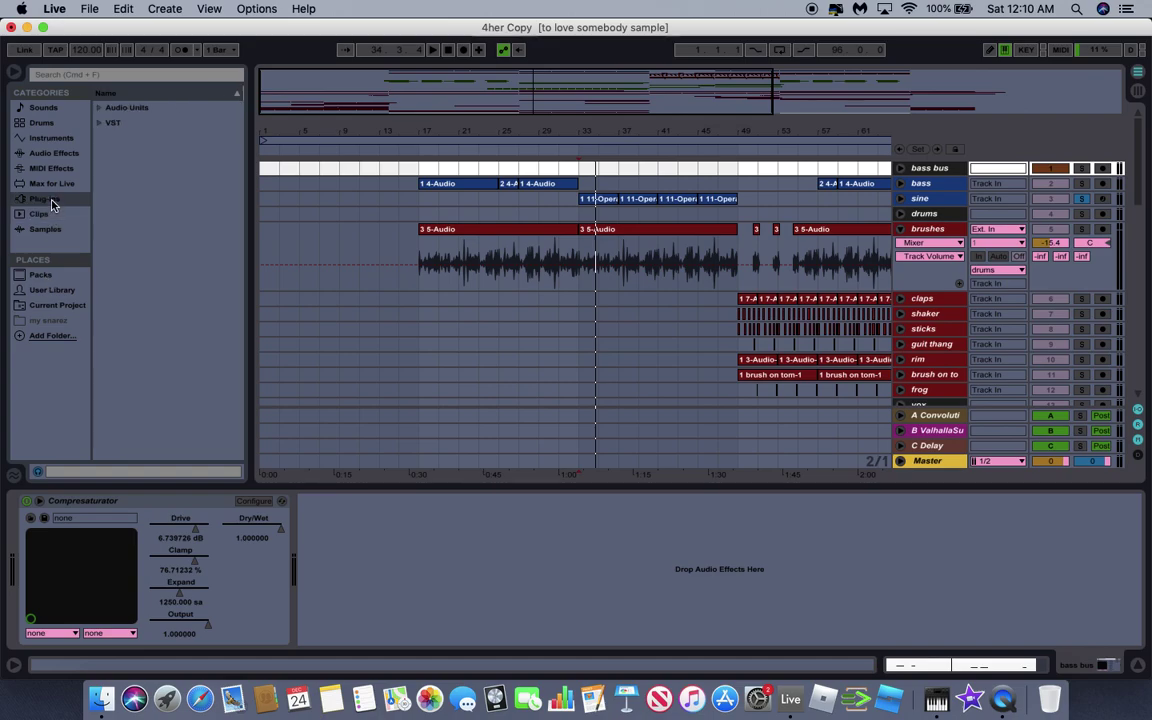
click(100, 123)
click(120, 150)
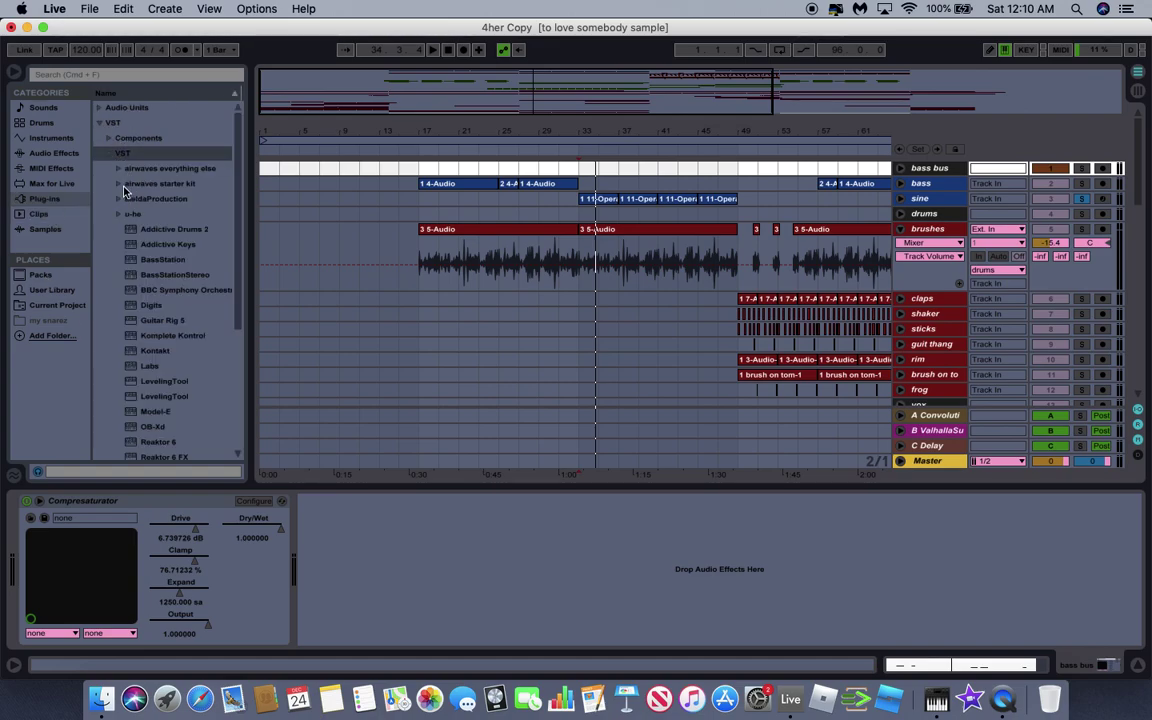
Browse through the plug-ins in the "airwaves everything else" folder and collapse the folder.
scroll(188, 334, down, 10)
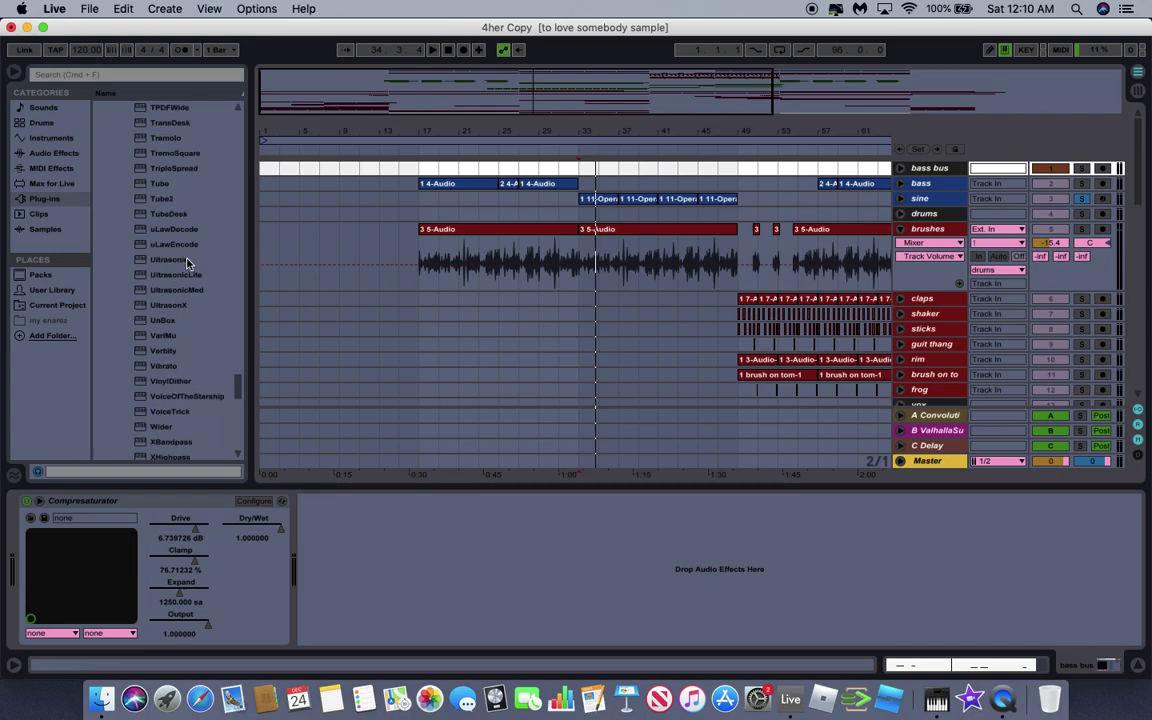
scroll(188, 263, down, 10)
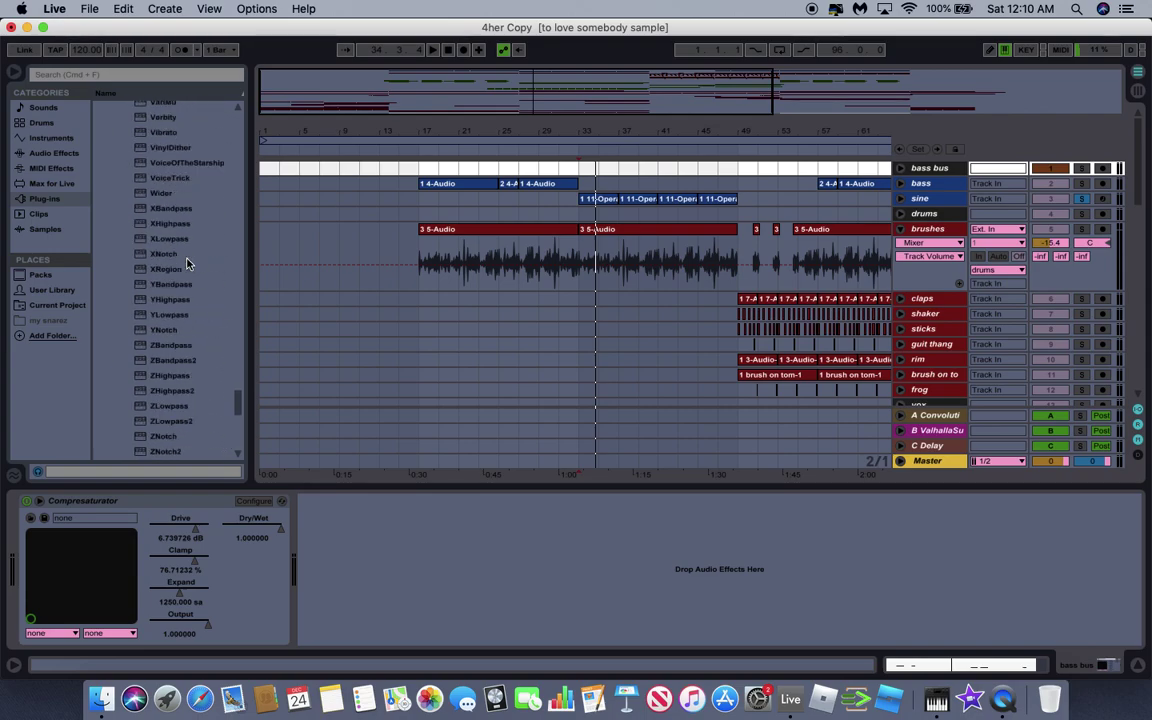
scroll(186, 263, up, 12)
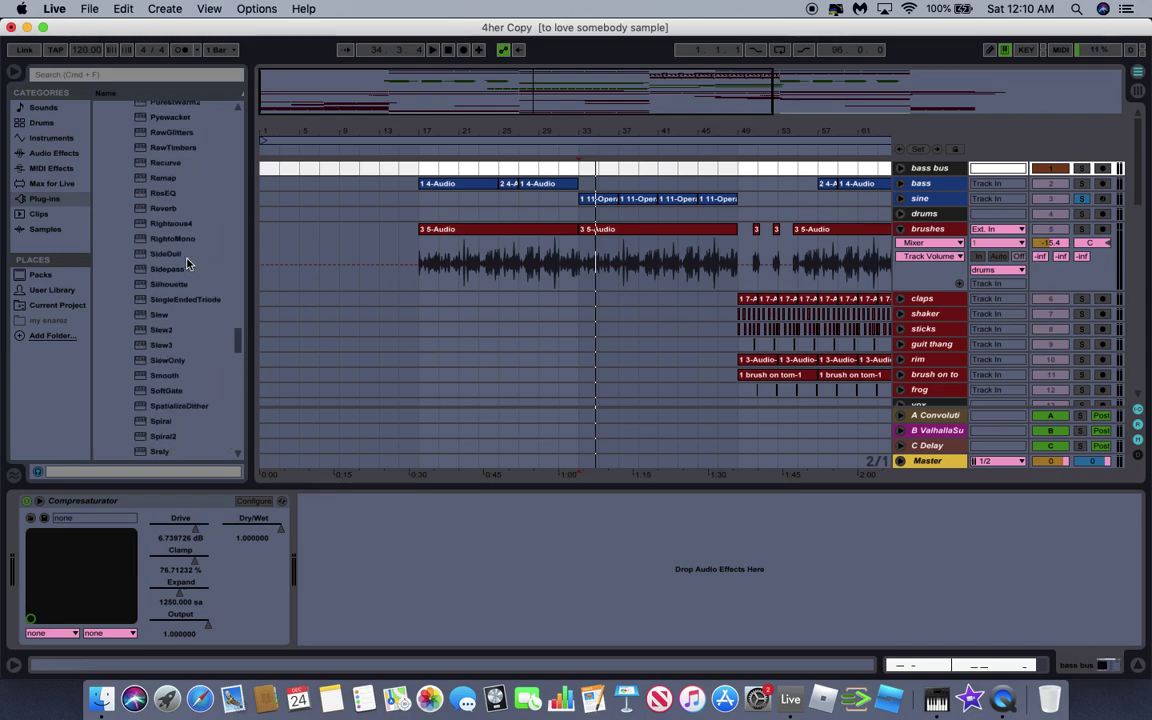
scroll(186, 263, up, 15)
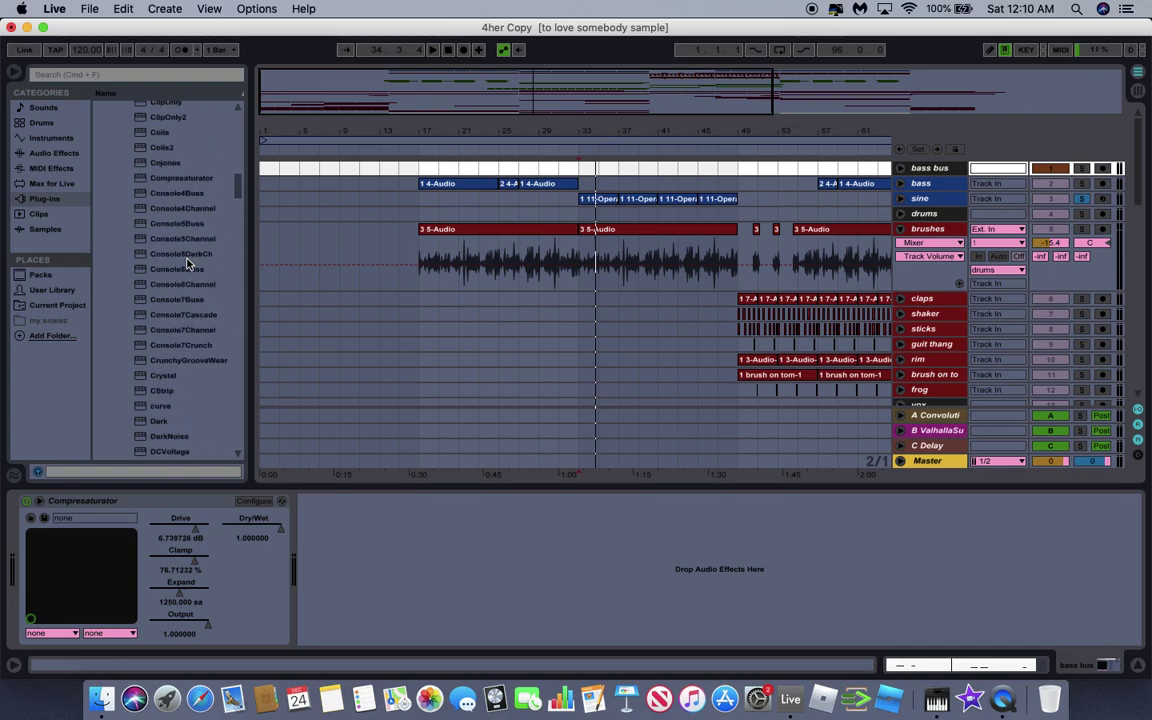
scroll(186, 263, up, 10)
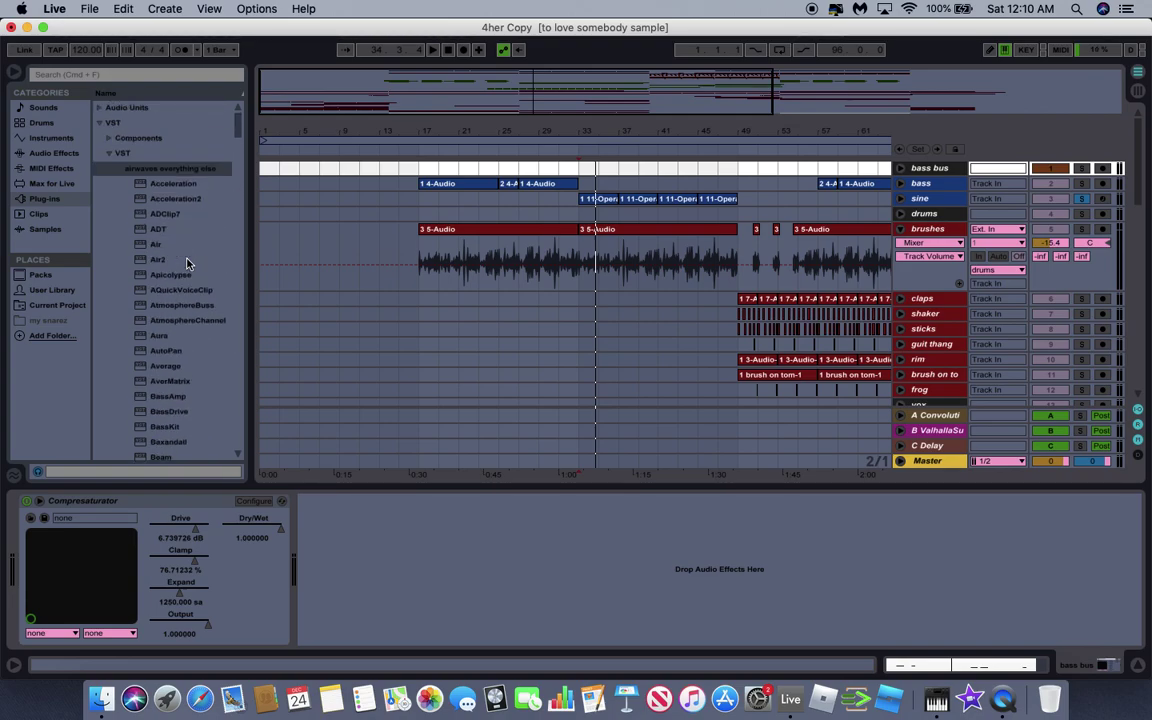
click(115, 169)
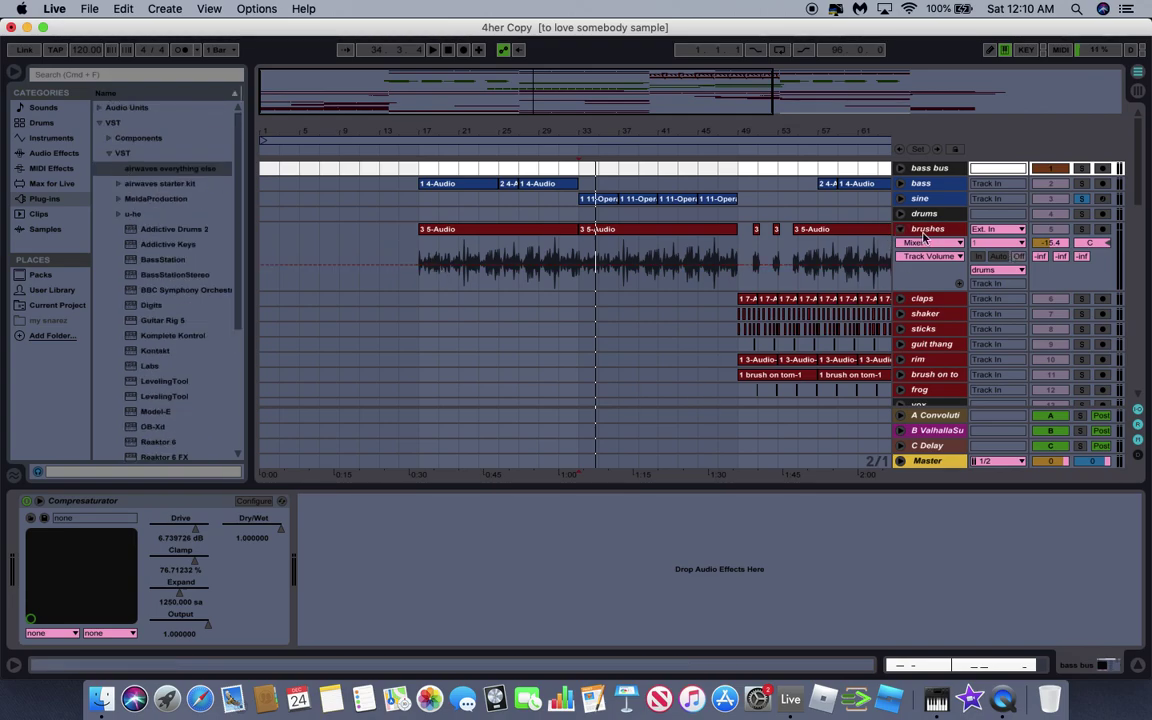
Show the drums bus devices, and play the brushes track from bar 17 with its device chain in view.
click(952, 216)
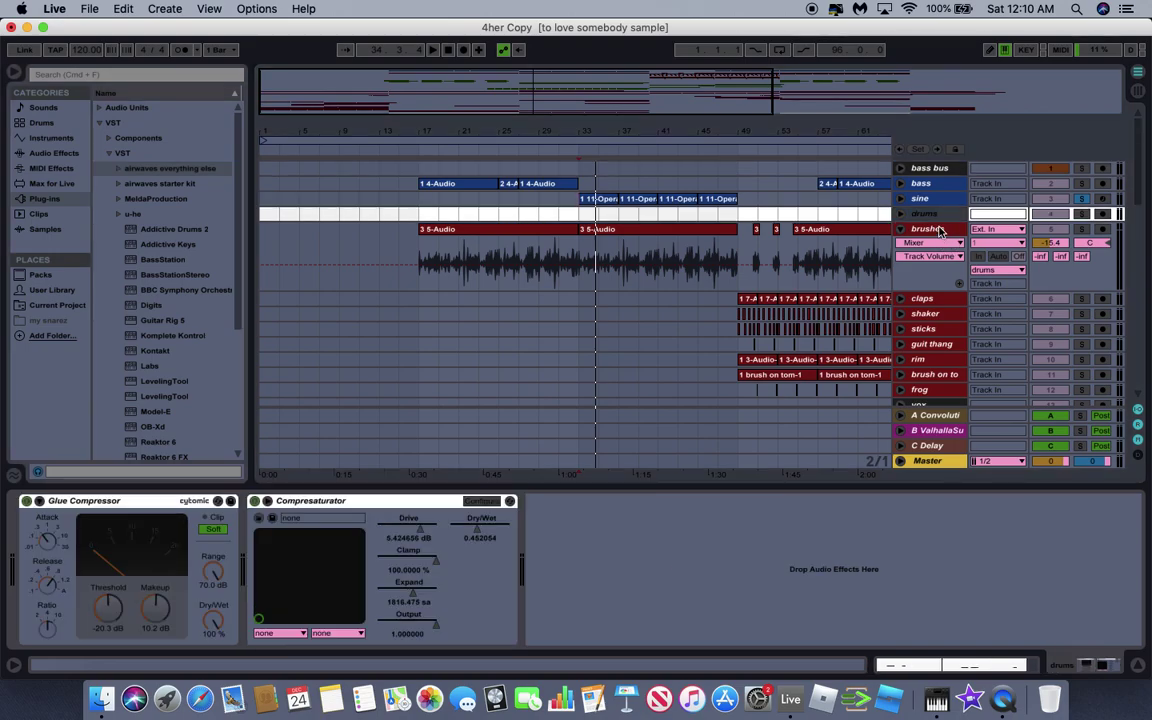
click(940, 232)
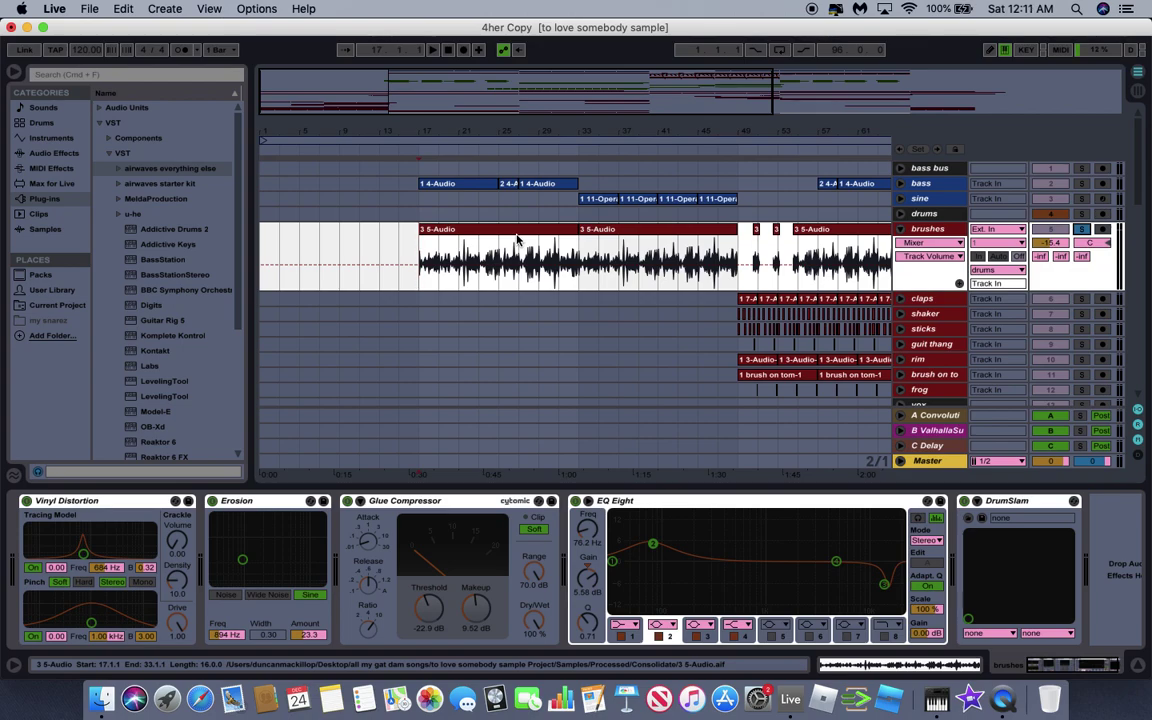
click(447, 249)
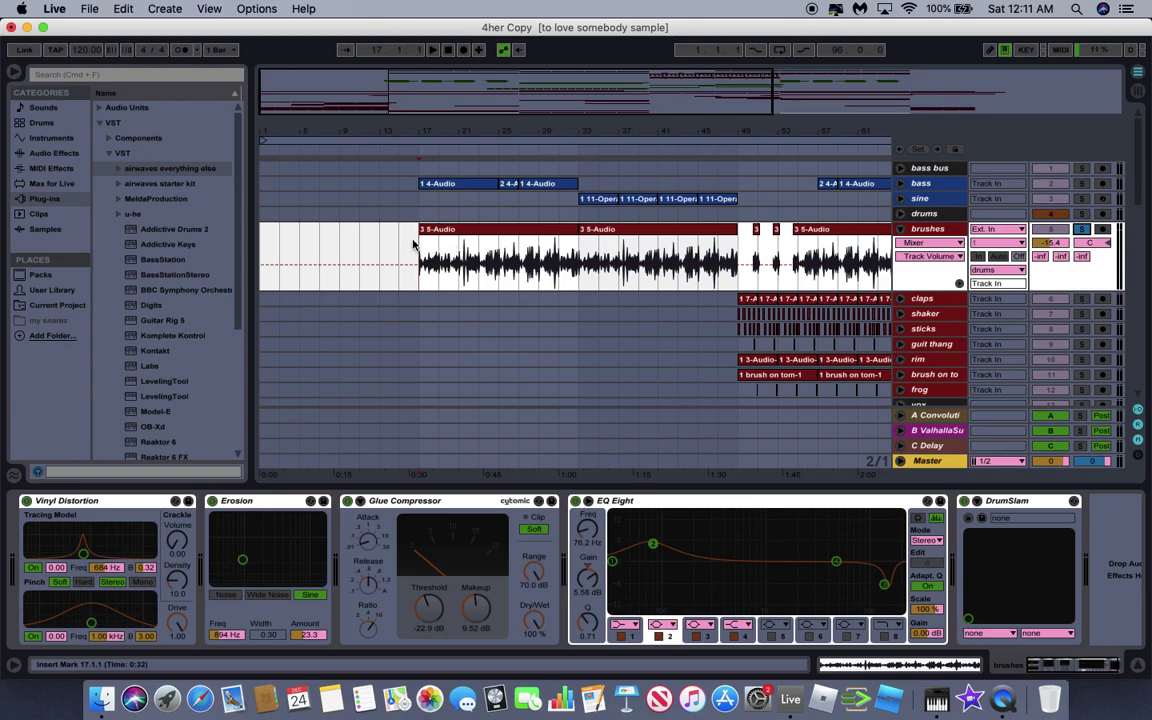
key(space)
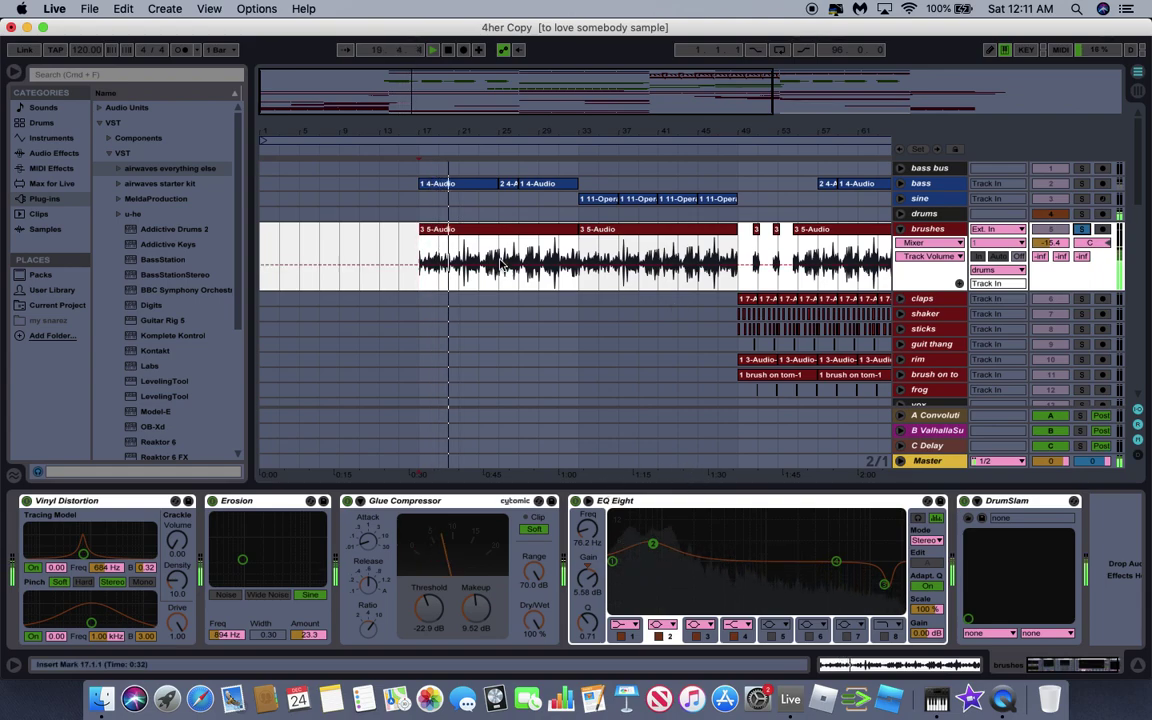
Select the first brushes clip, examine the waveform and warp markers in its sample editor, and return to the track's devices.
click(432, 229)
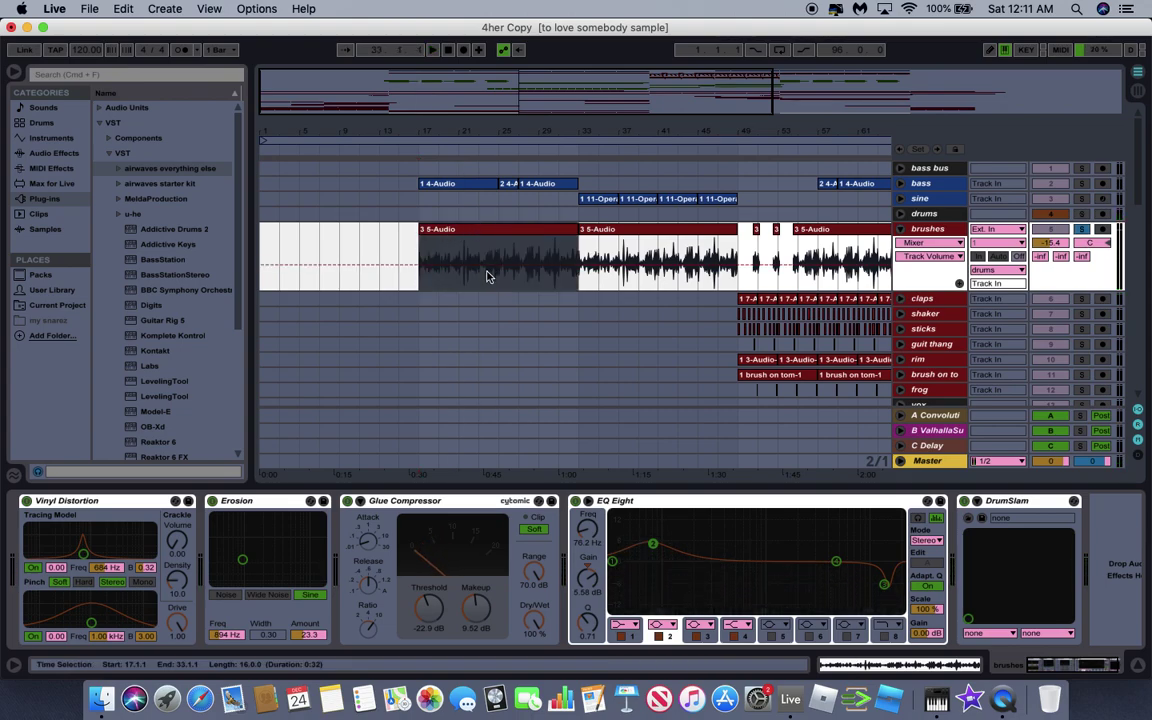
scroll(434, 330, down, 5)
scroll(393, 357, up, 5)
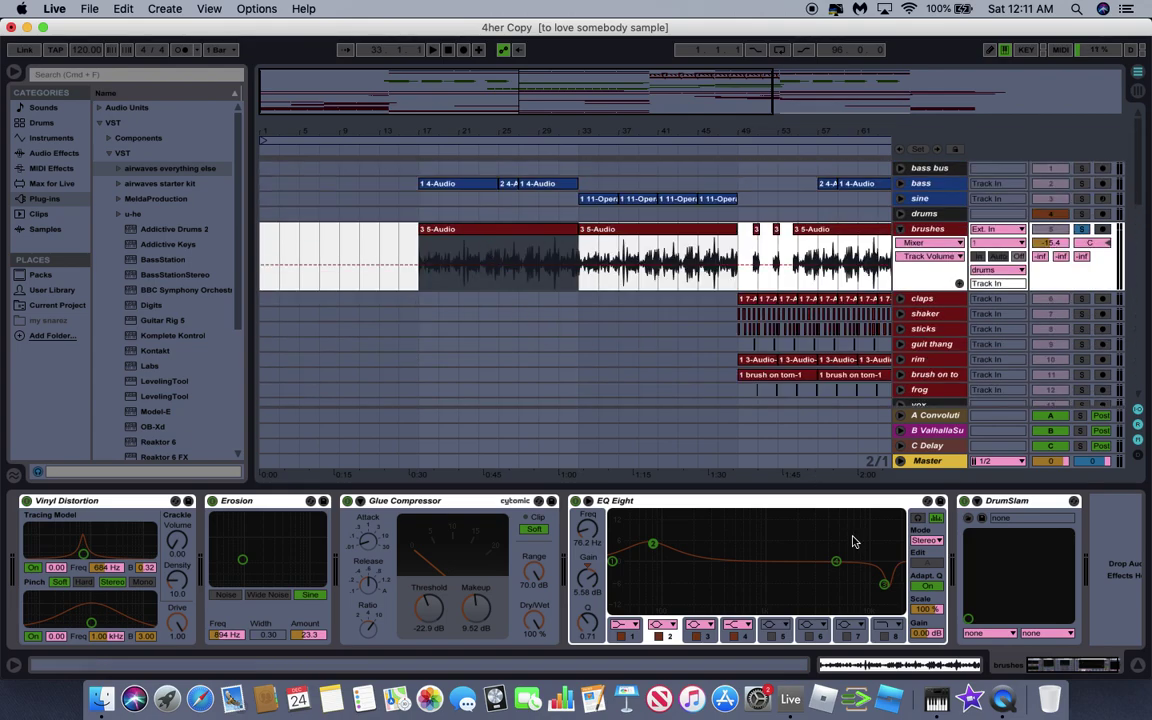
click(865, 666)
scroll(712, 458, down, 3)
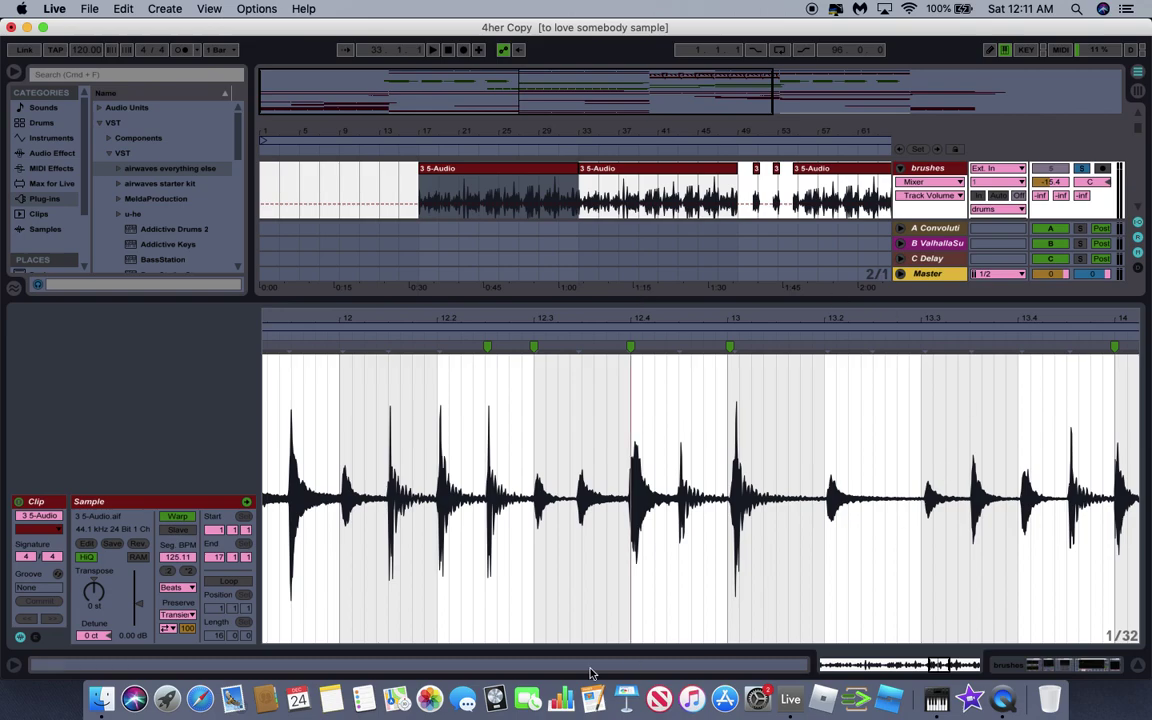
click(628, 528)
scroll(700, 450, down, 8)
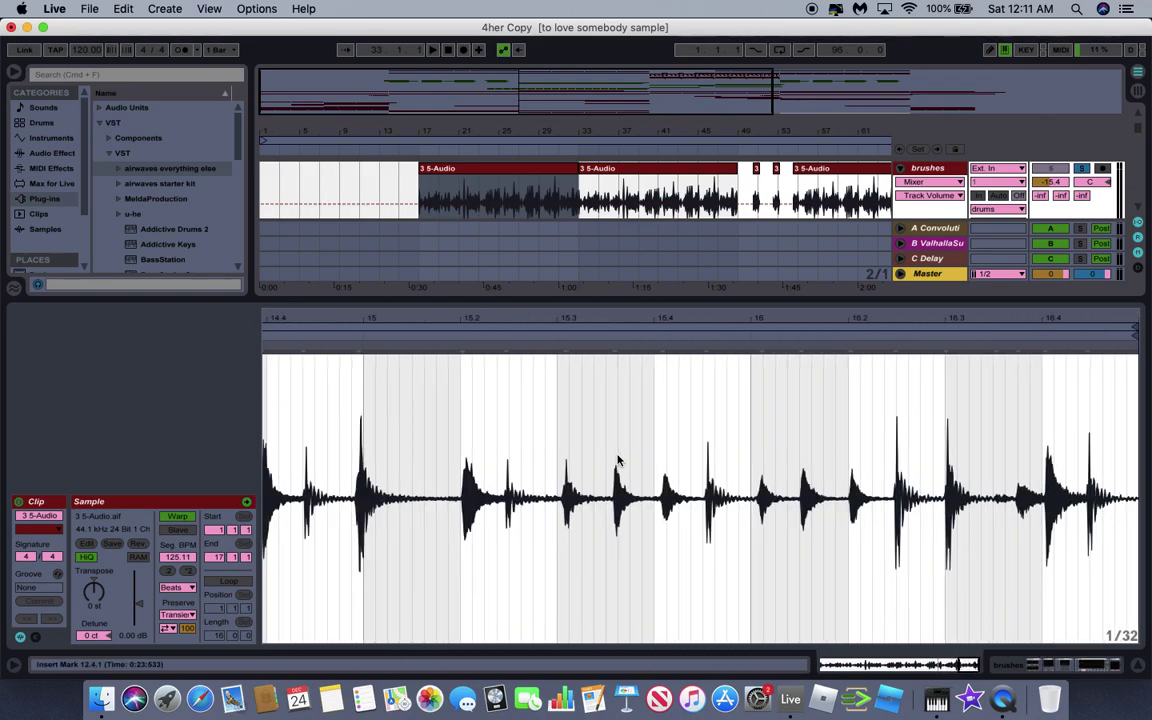
key(shift+Tab)
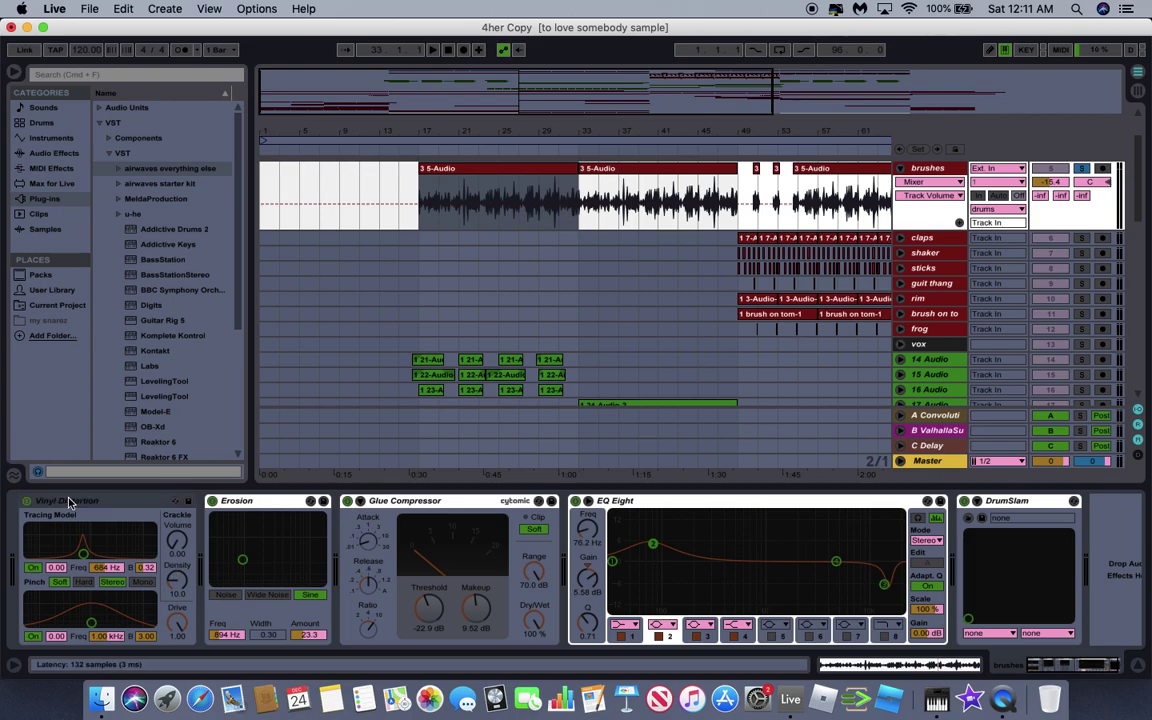
Select the Erosion and Glue Compressor devices on the brushes track in turn and play the clip briefly from bar 17.
click(235, 500)
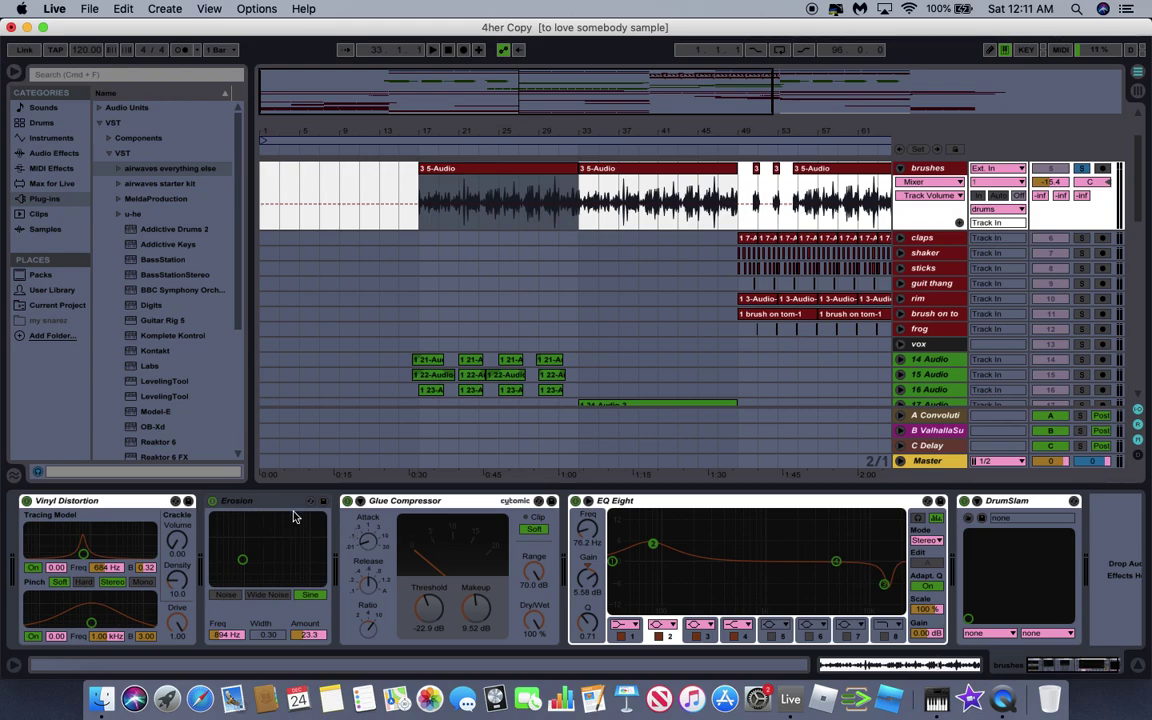
click(395, 525)
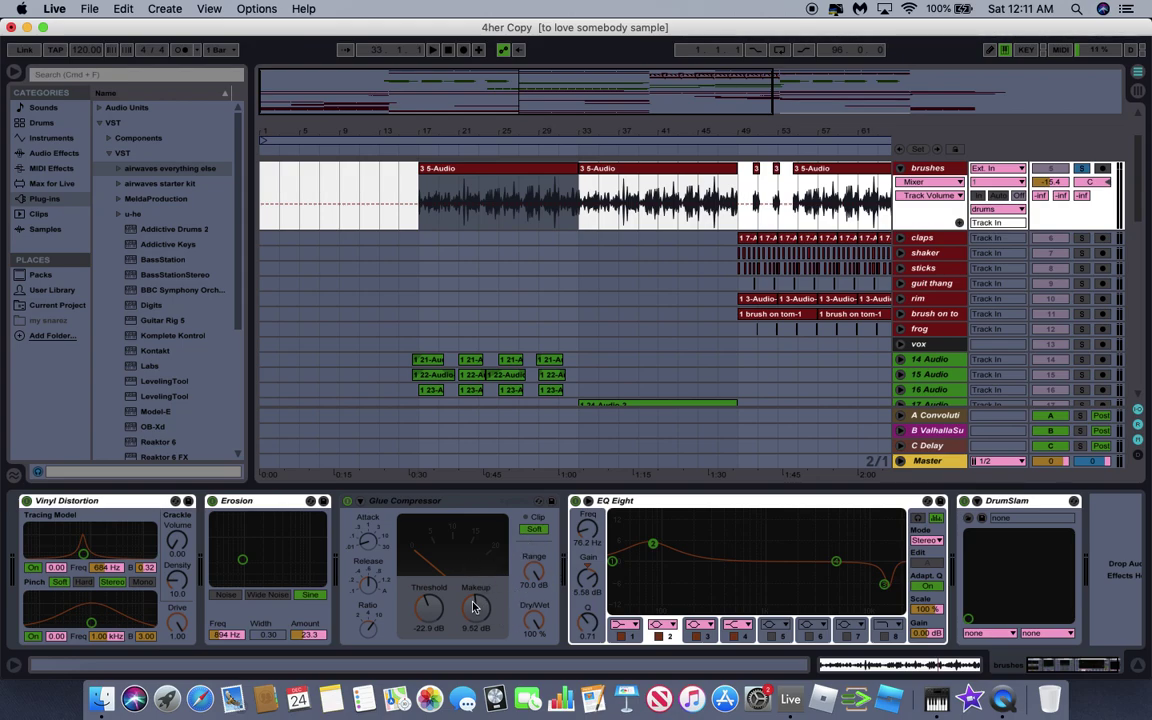
key(space)
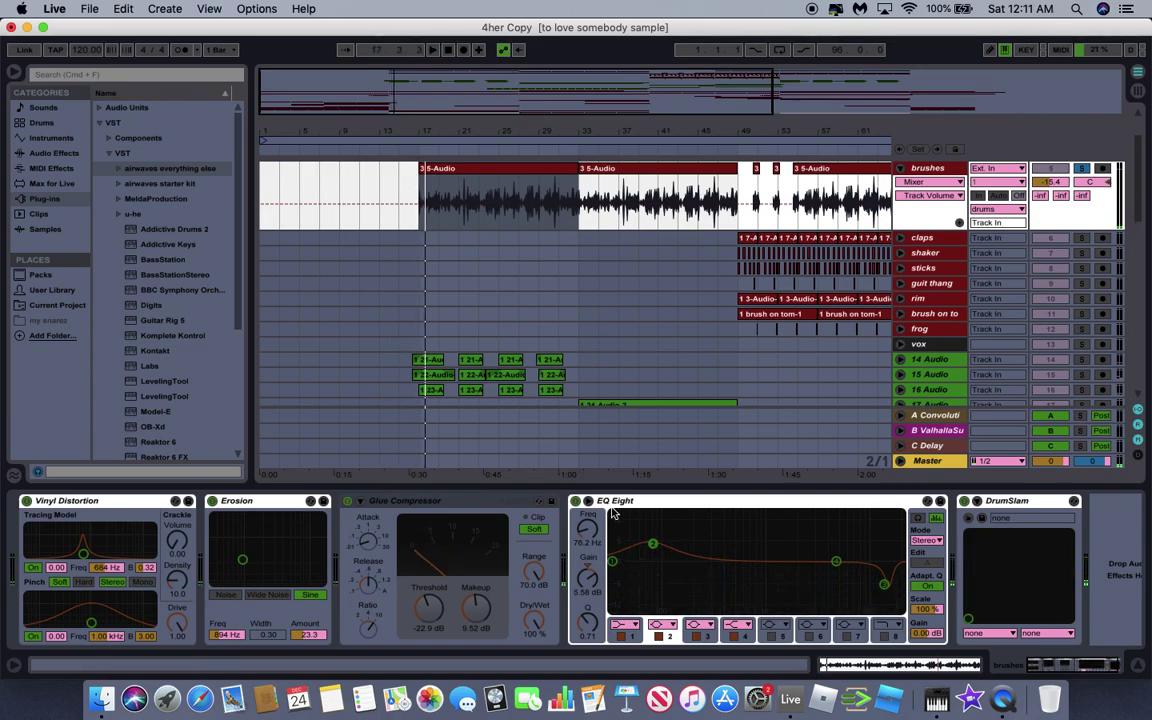
Select the brushes track's EQ Eight and DrumSlam devices in turn and unfold DrumSlam's parameters.
key(0)
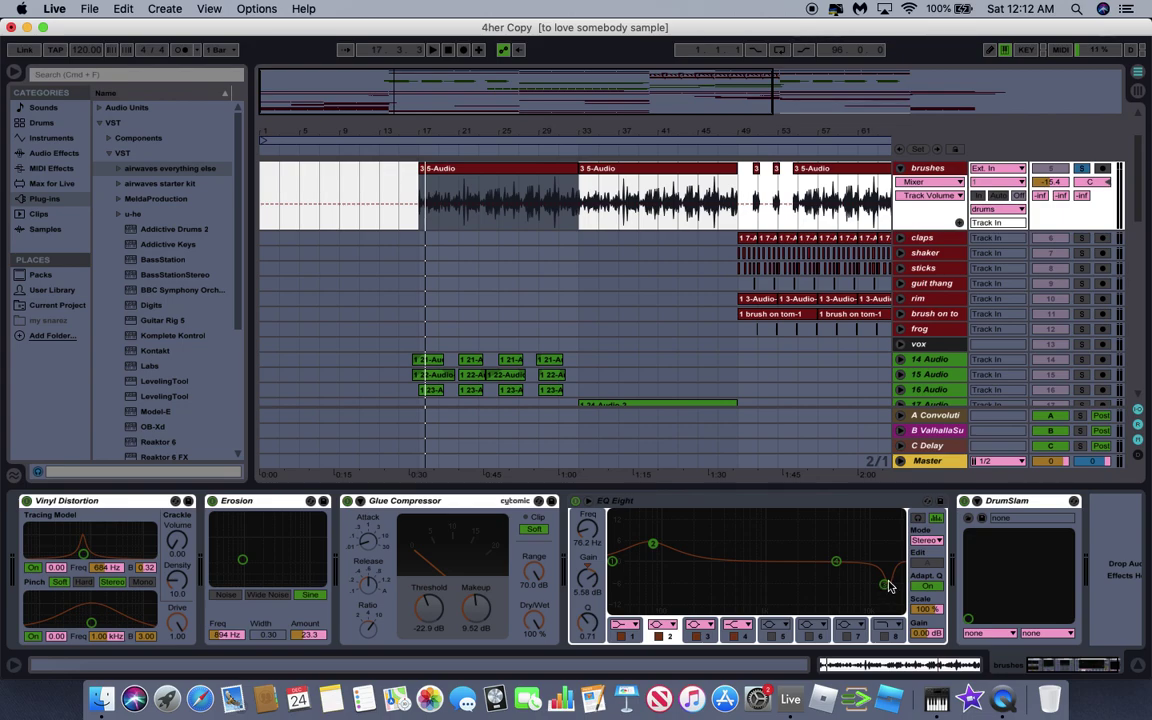
click(900, 501)
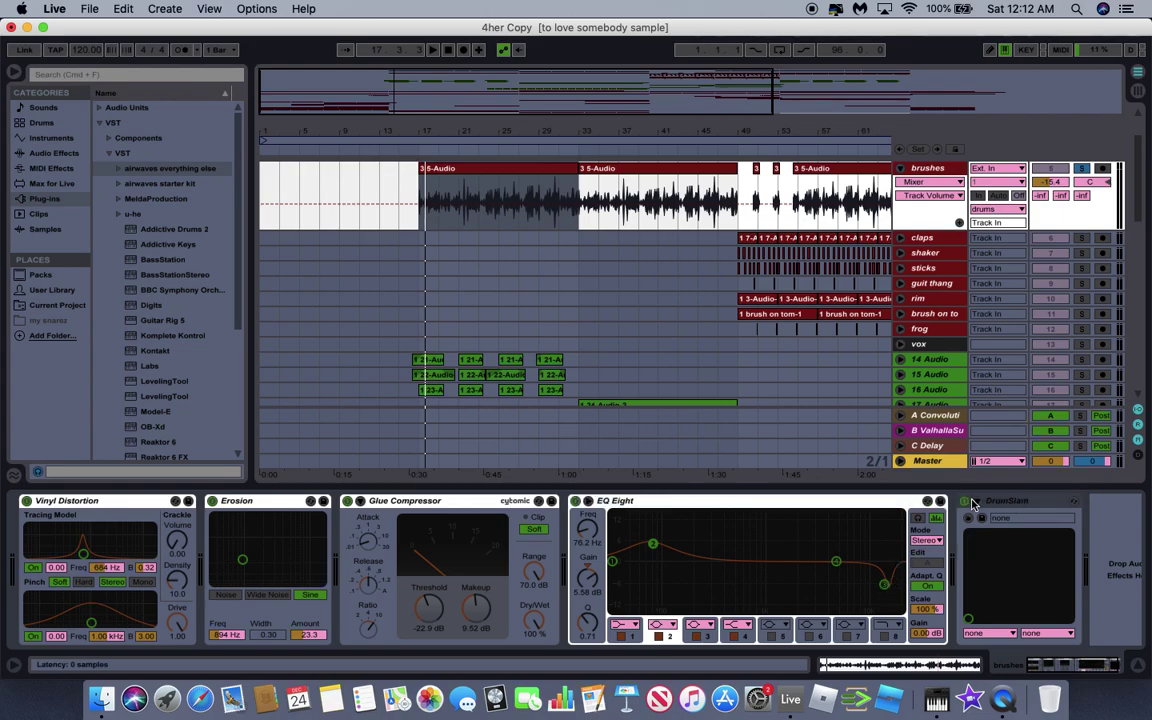
click(974, 502)
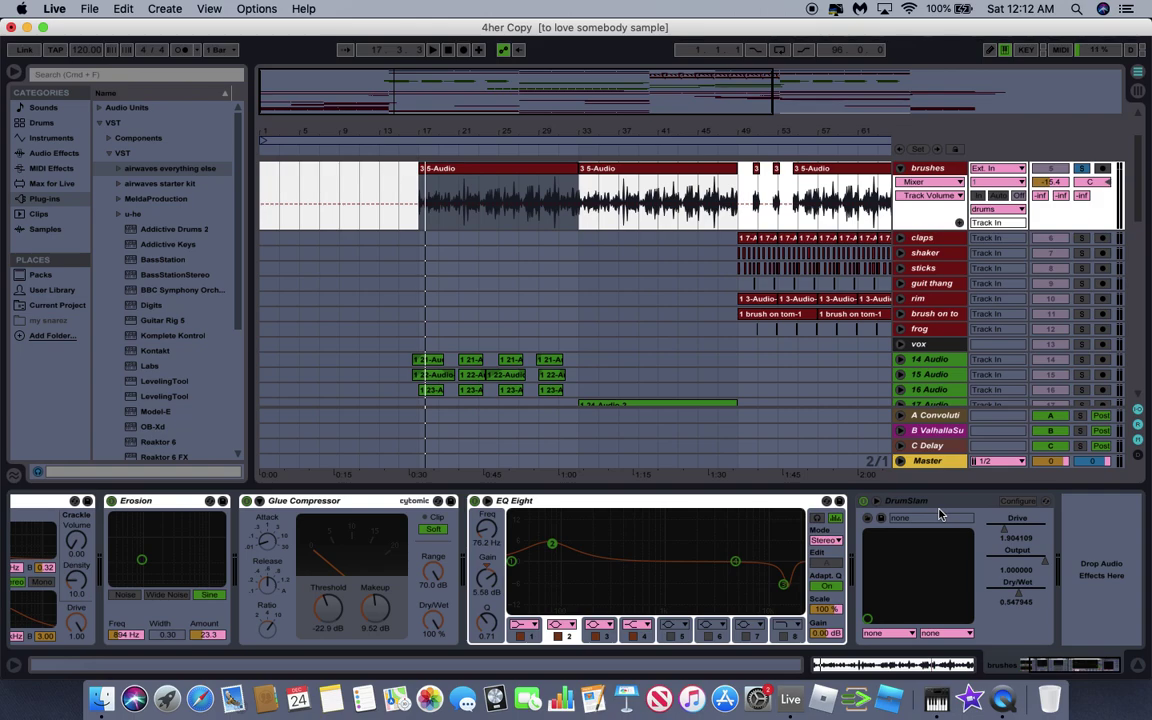
Look over the brushes clips across the arrangement, select the claps track at bar 49, and view the percussion tracks.
scroll(840, 266, right, 6)
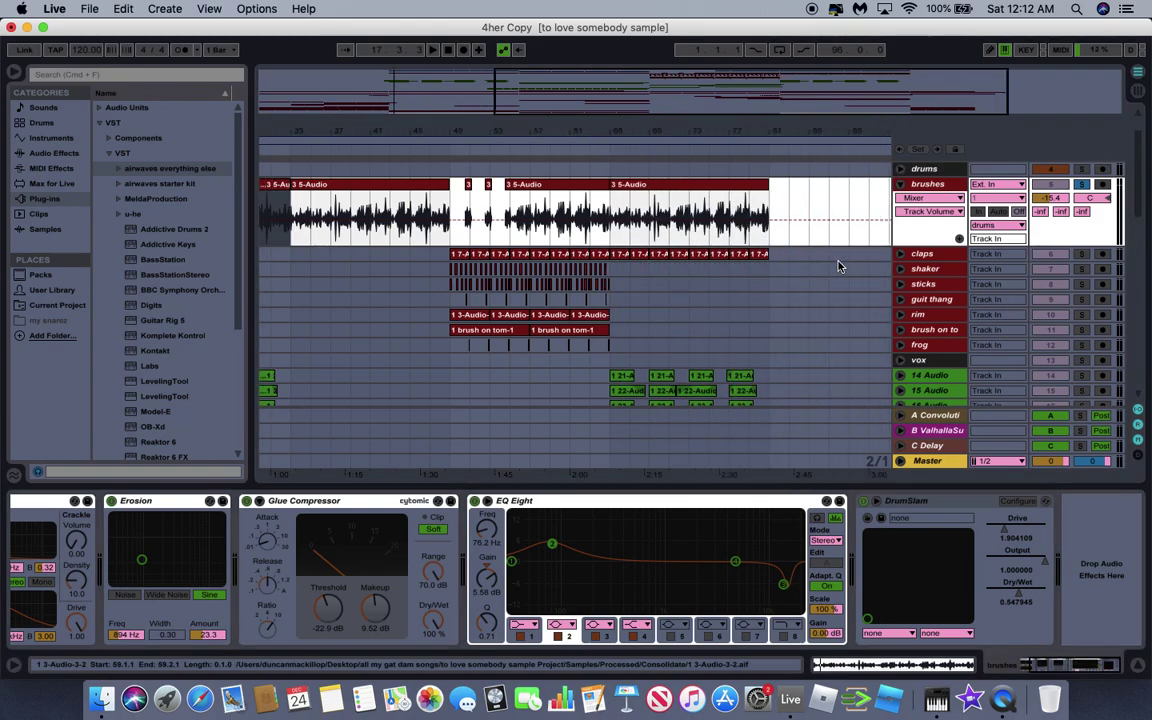
scroll(840, 266, left, 8)
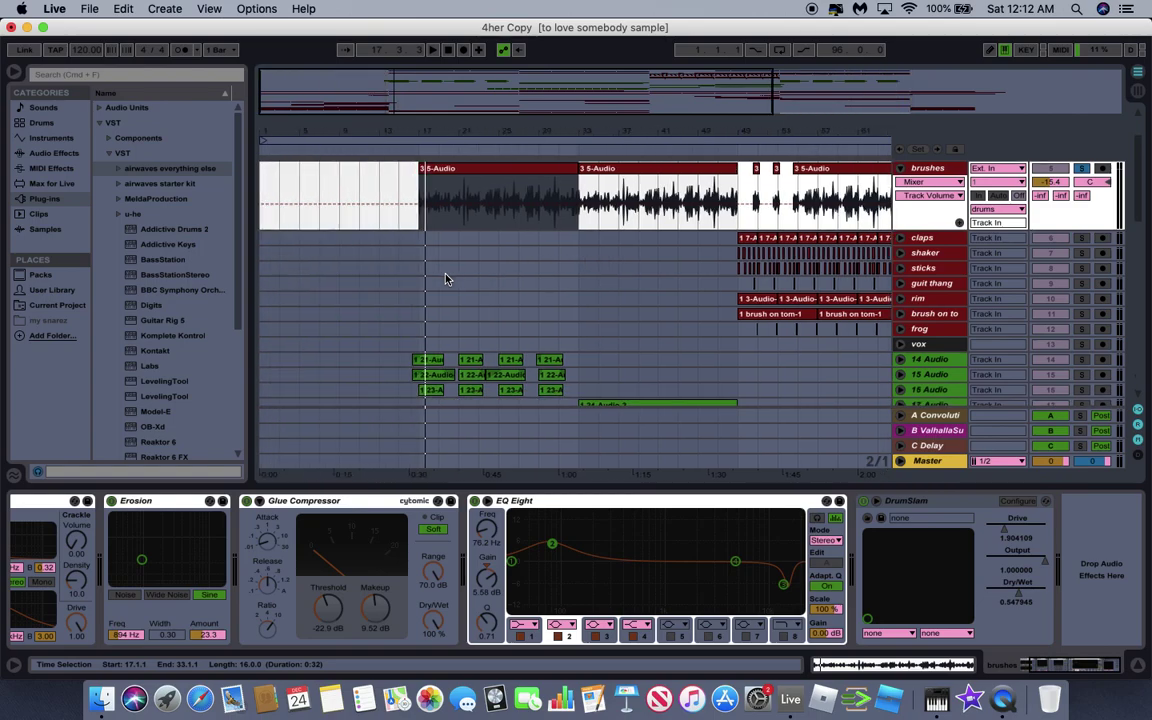
scroll(446, 279, right, 5)
scroll(446, 279, up, 3)
click(892, 290)
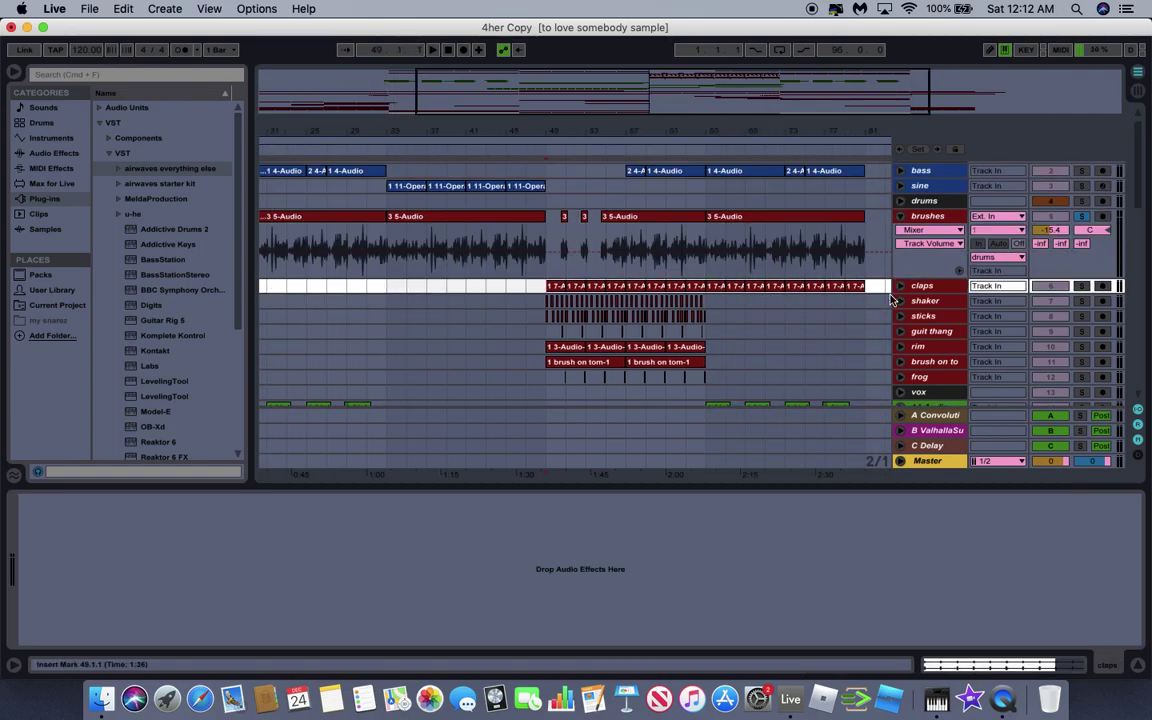
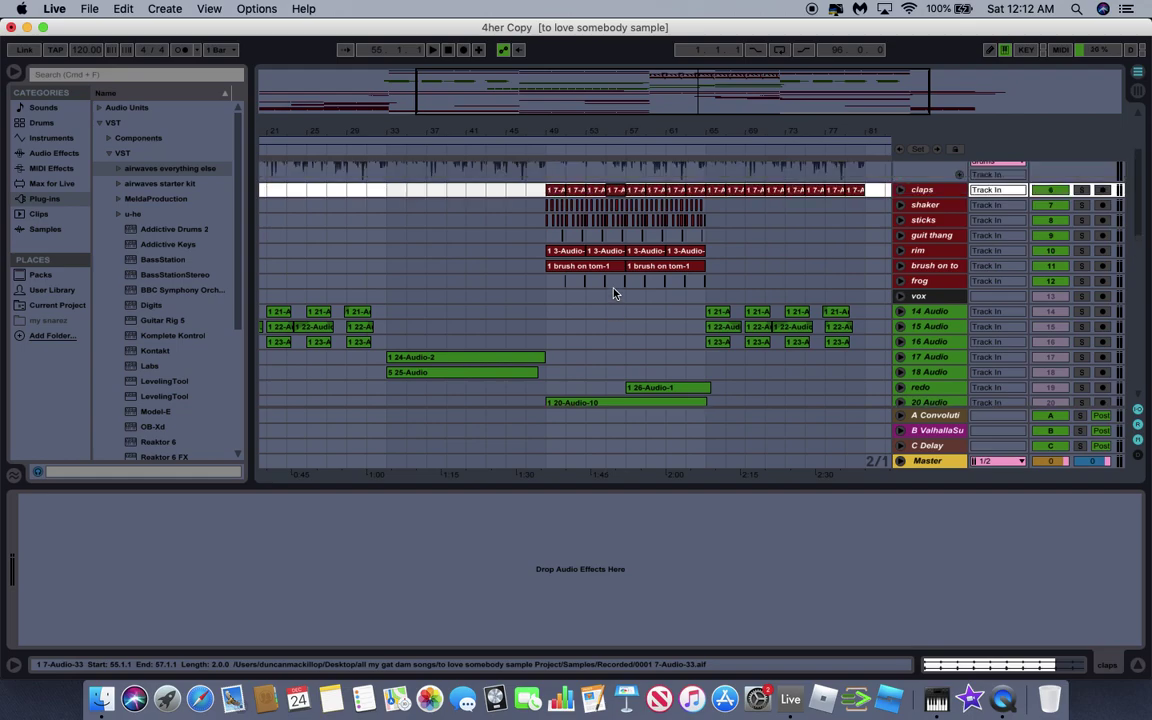
scroll(697, 250, up, 6)
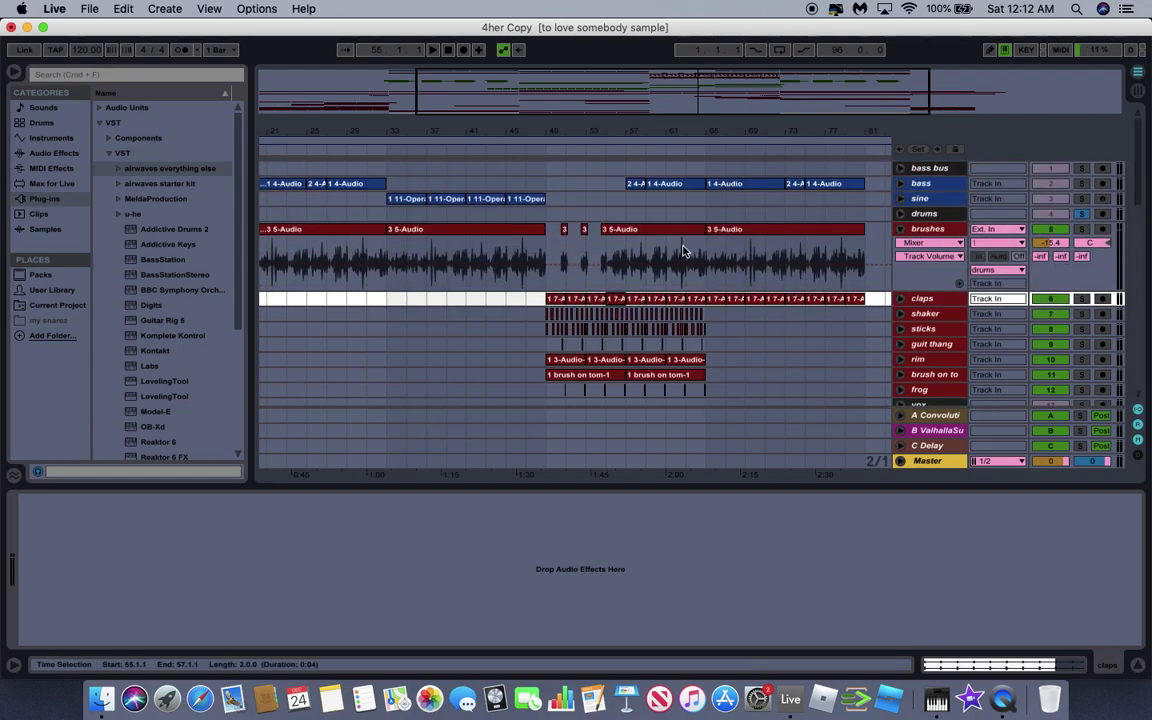
Play the arrangement from bar 49 and mark the short brushes clips between bars 49 and 55.
click(548, 276)
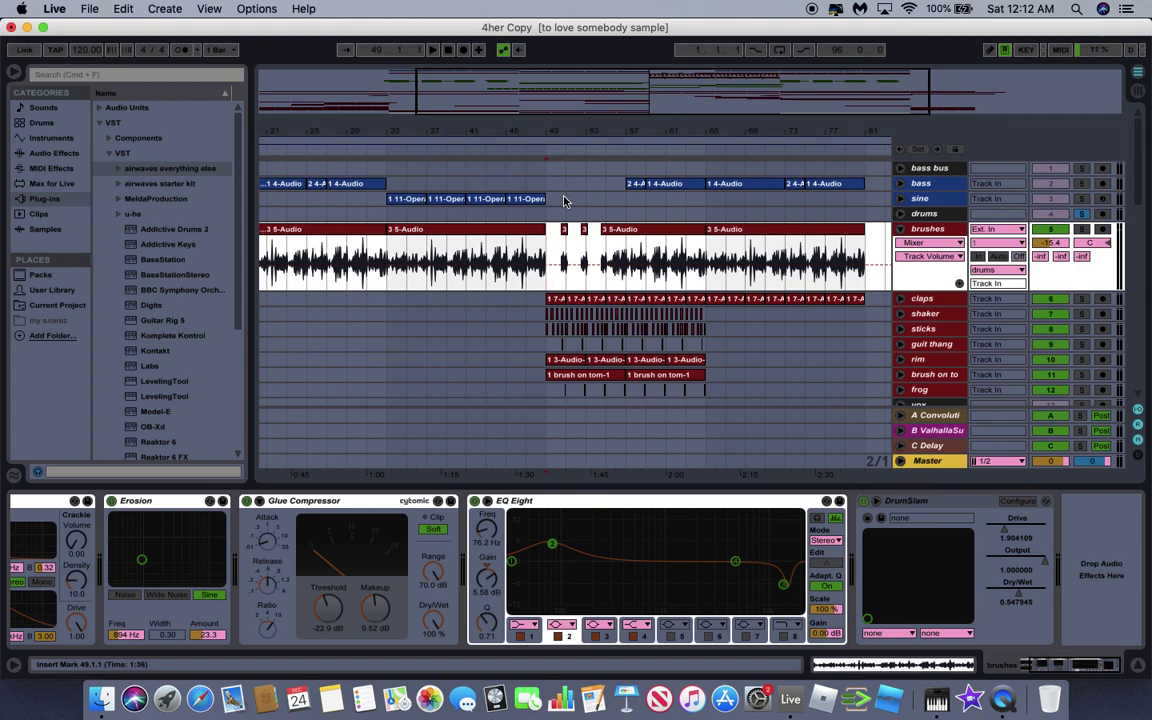
key(space)
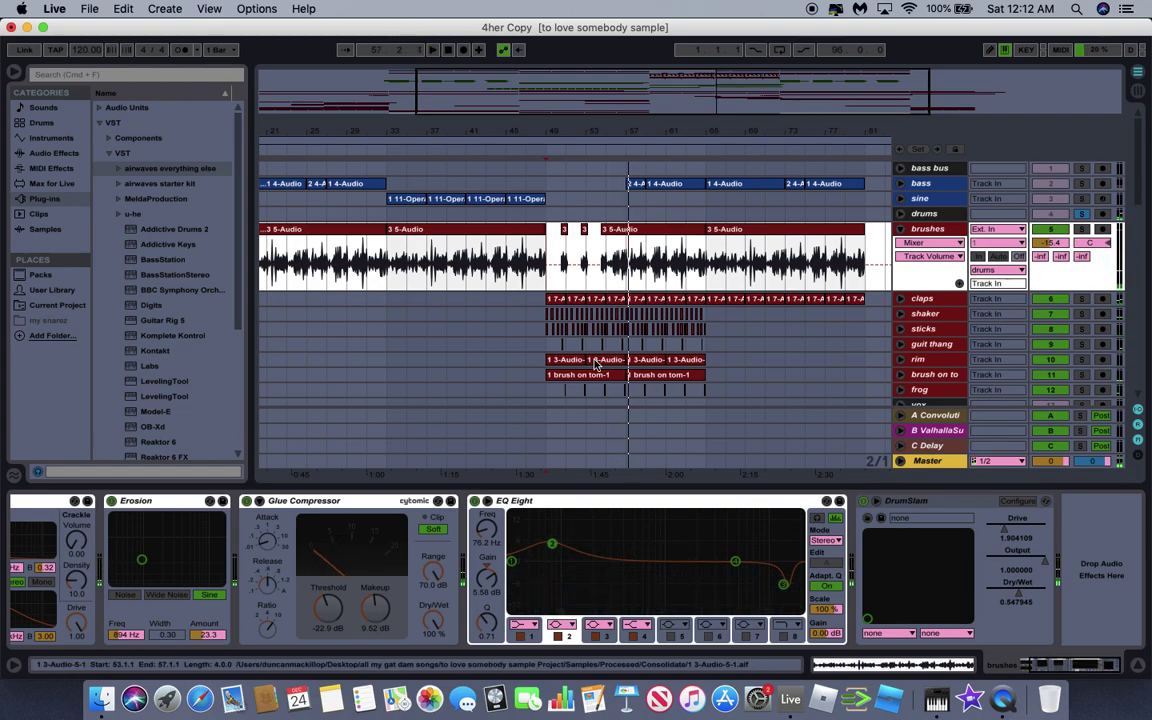
scroll(596, 364, down, 3)
drag(555, 214, 585, 212)
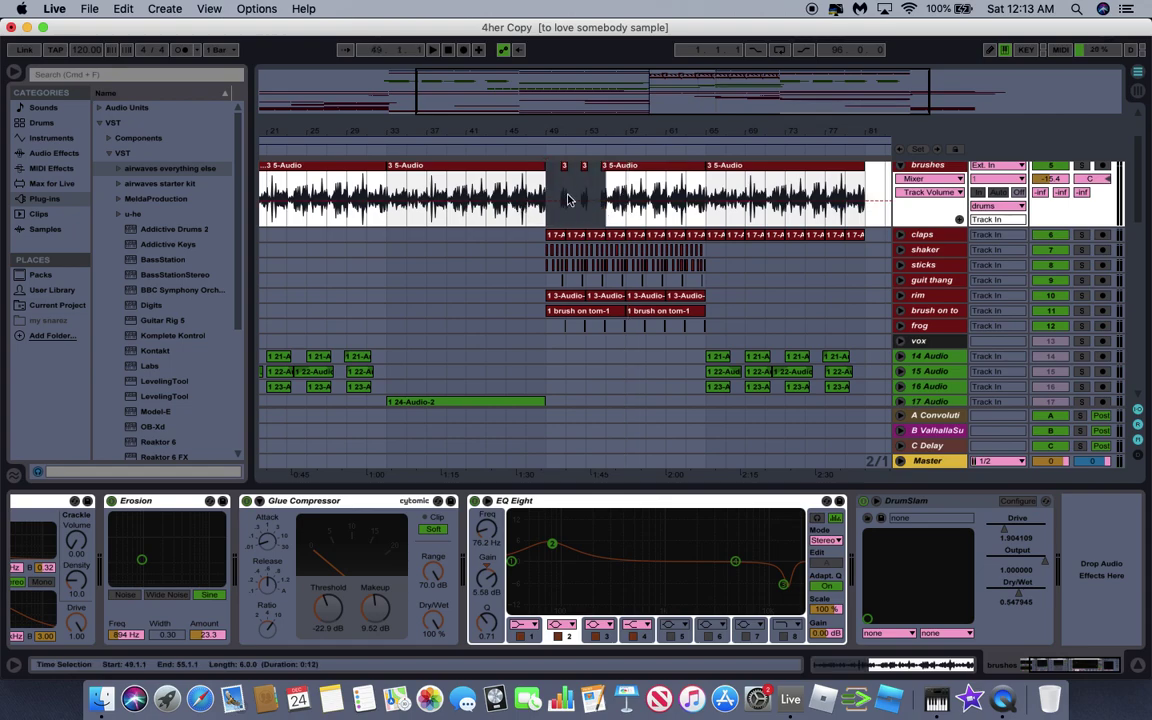
click(565, 220)
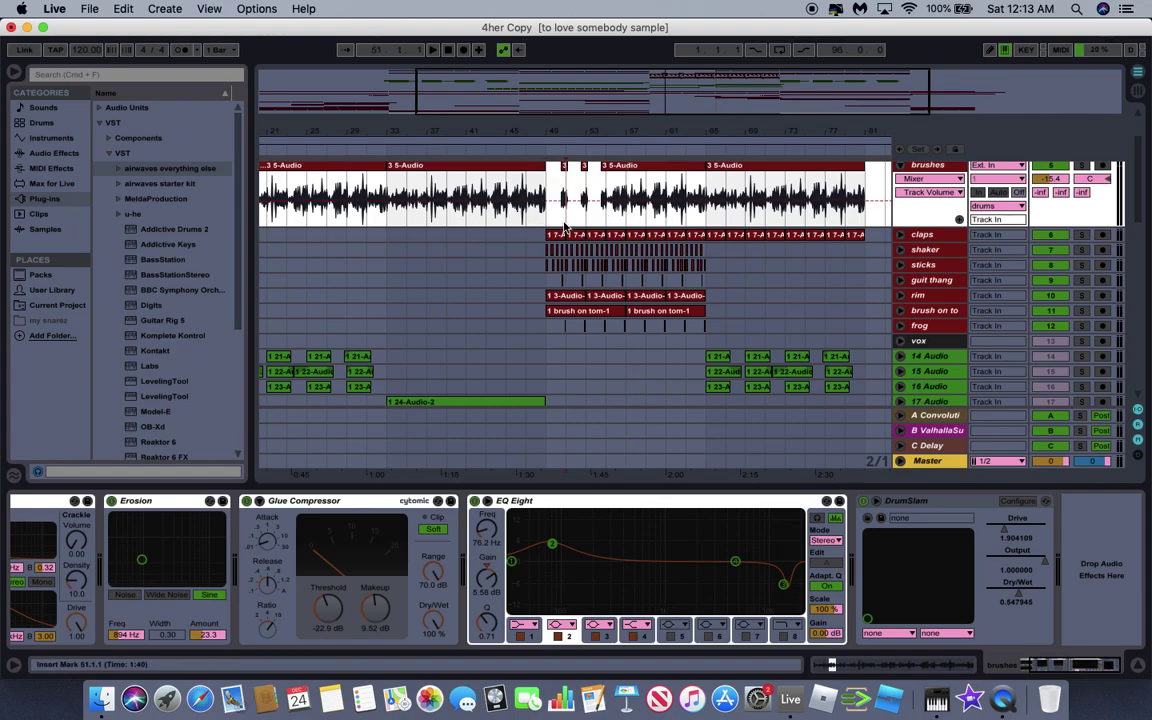
Unfold and solo the claps track and play it from bar 49.
click(900, 234)
click(549, 277)
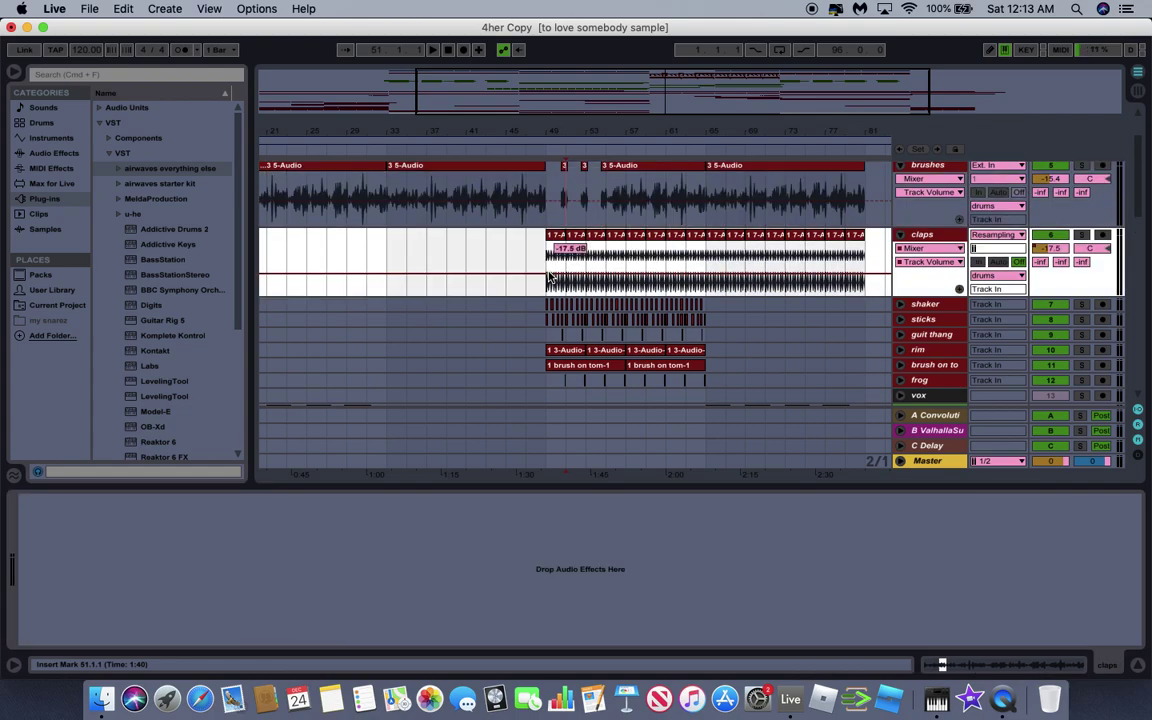
click(1081, 235)
key(space)
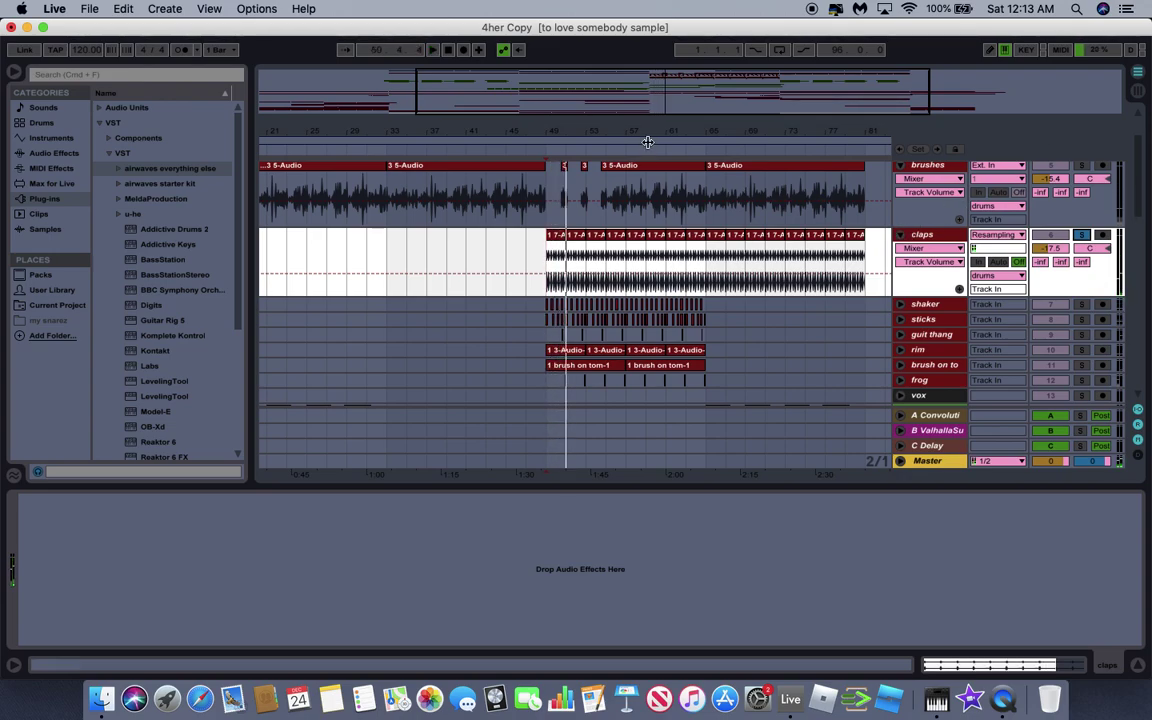
Examine the claps clips up close, view the waveform in the sample editor, and return to the track's devices.
drag(530, 135, 425, 333)
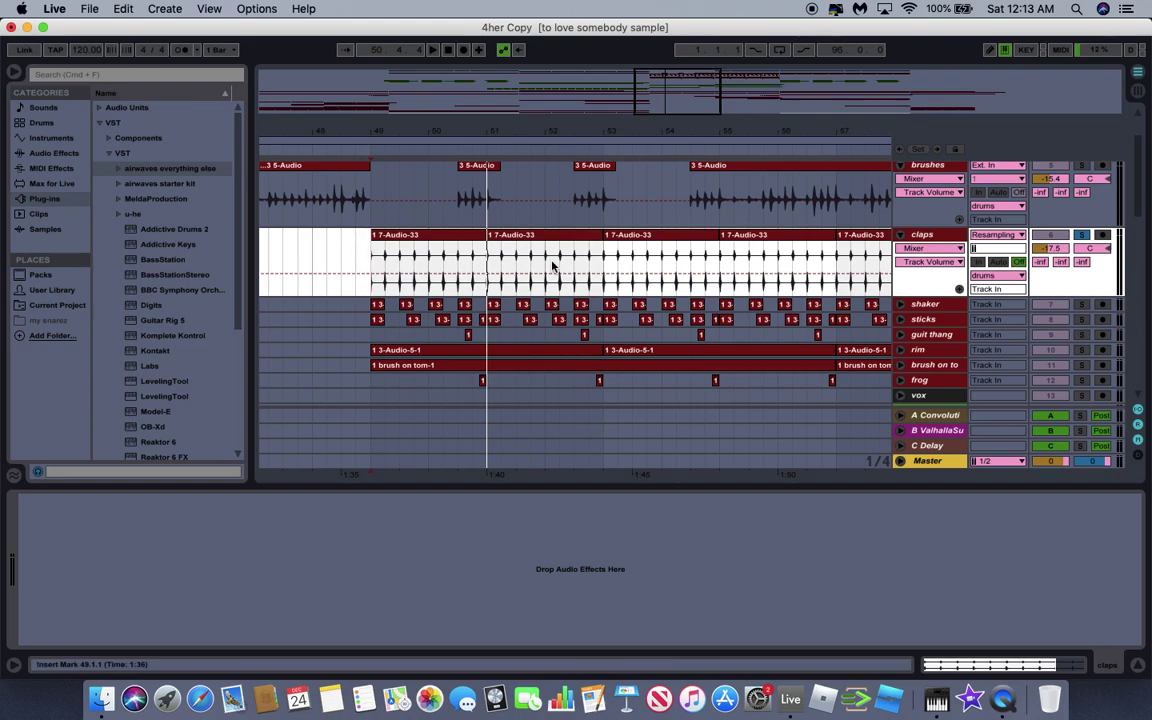
click(936, 236)
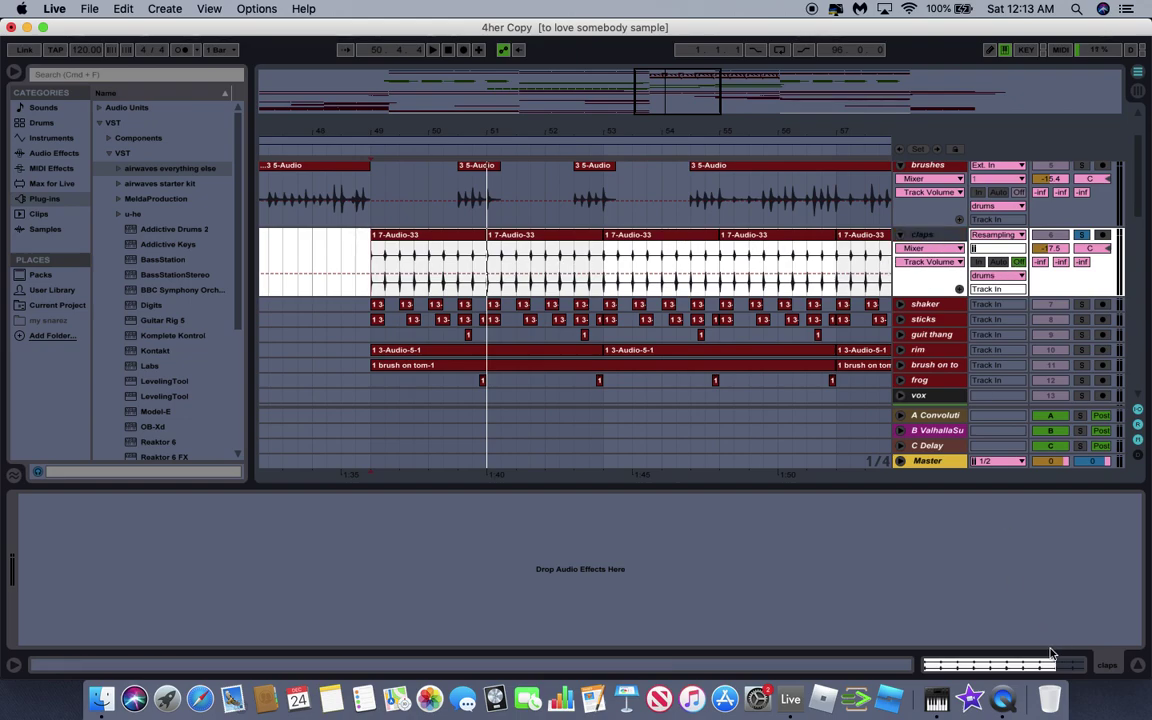
click(1105, 668)
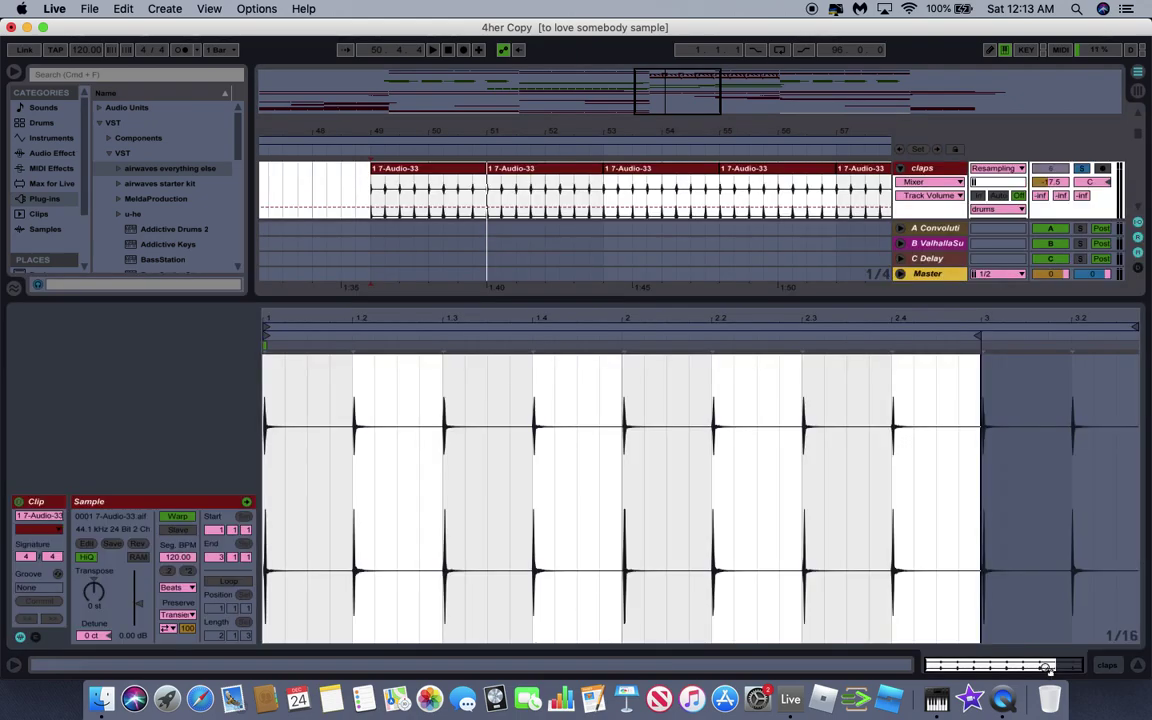
click(1105, 665)
Solo the shaker track and play it briefly from bar 49.
click(943, 243)
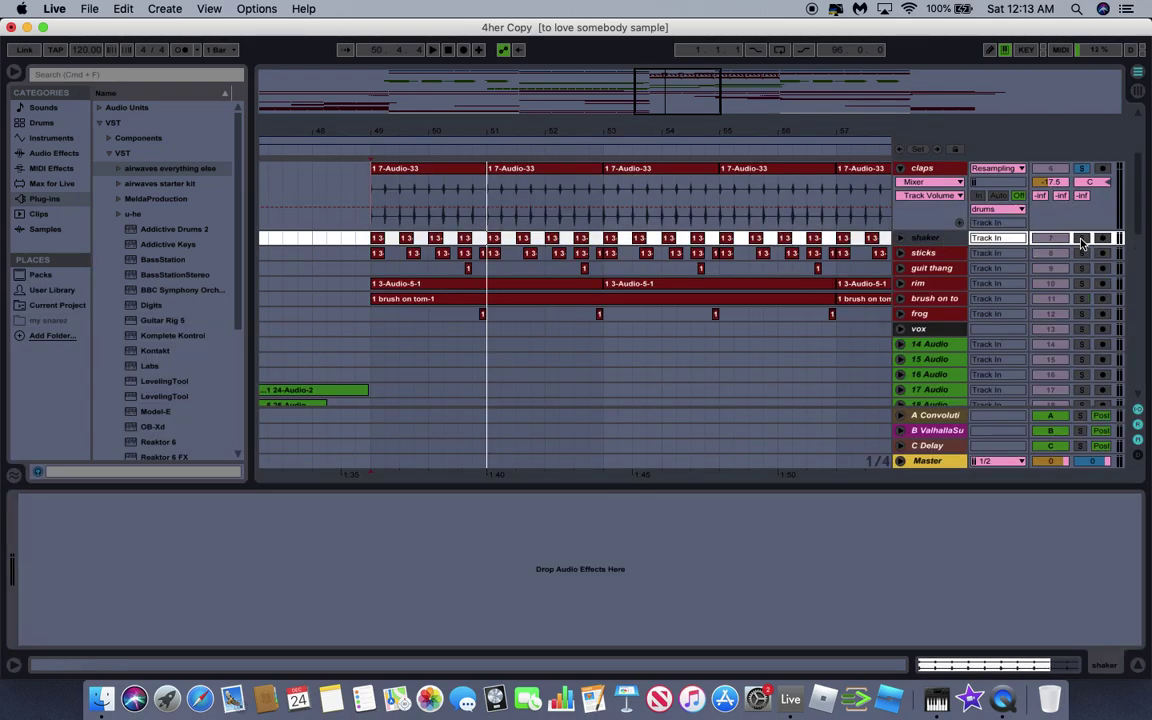
right_click(1081, 243)
click(1081, 243)
click(370, 240)
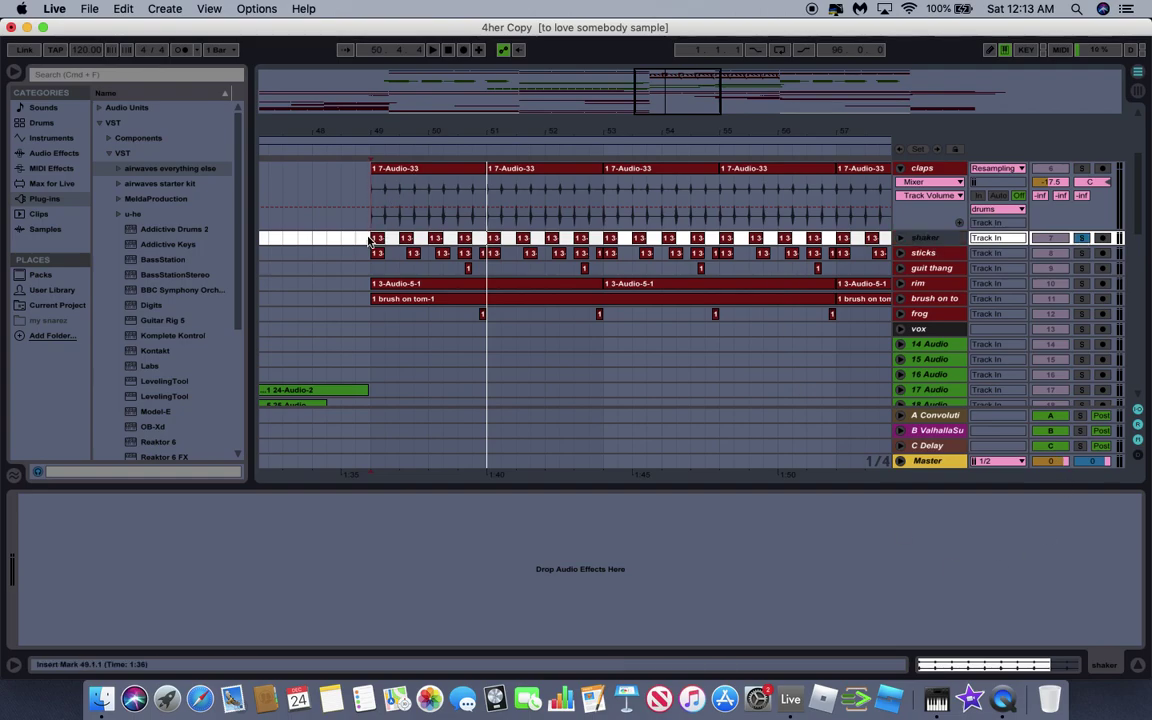
key(space)
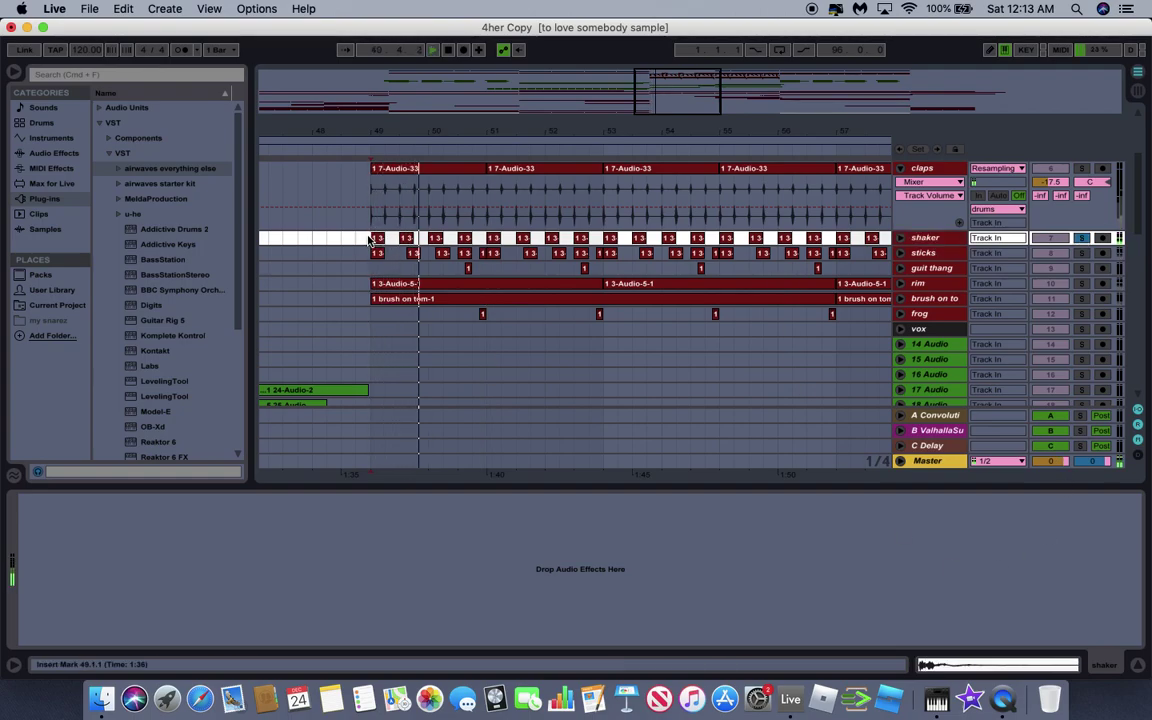
key(space)
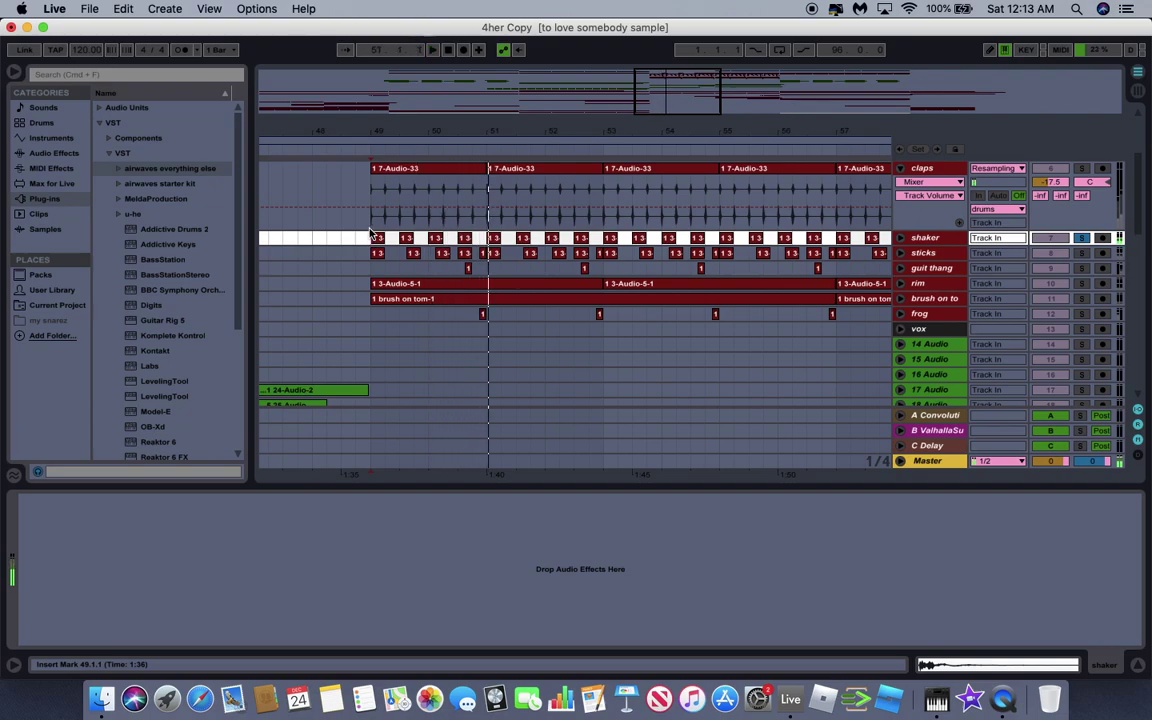
Unfold the shaker track, replay its first hit, and view that clip's waveform before returning to the track's devices.
click(902, 239)
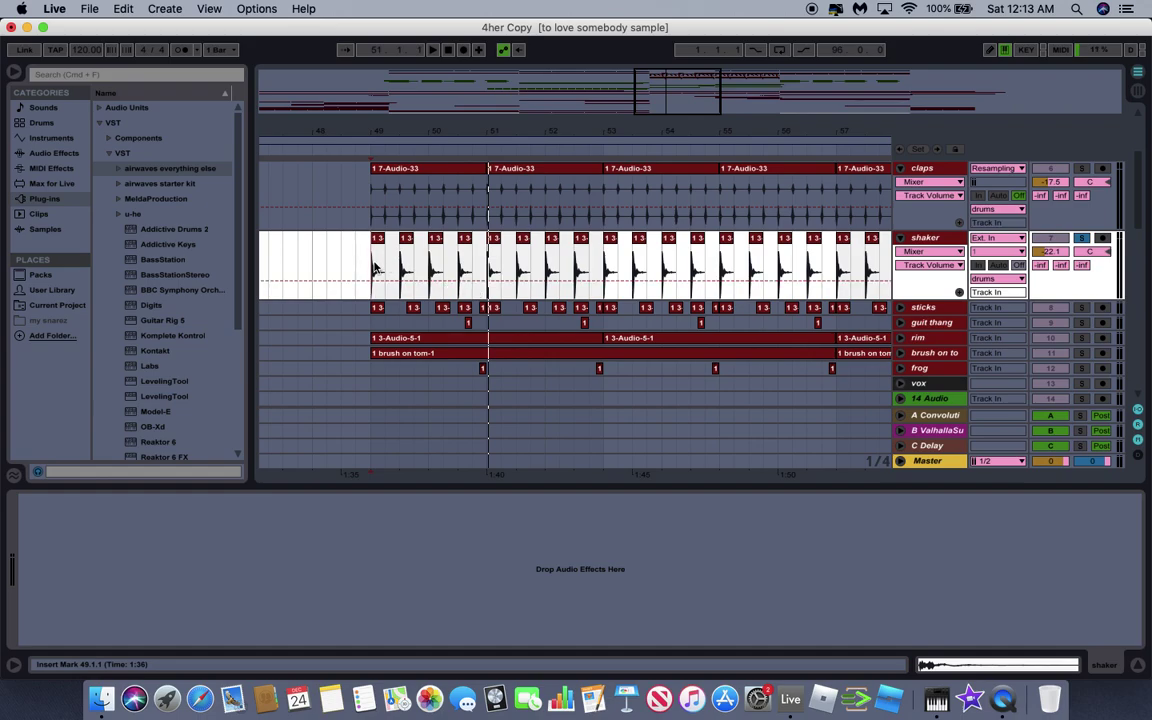
key(space)
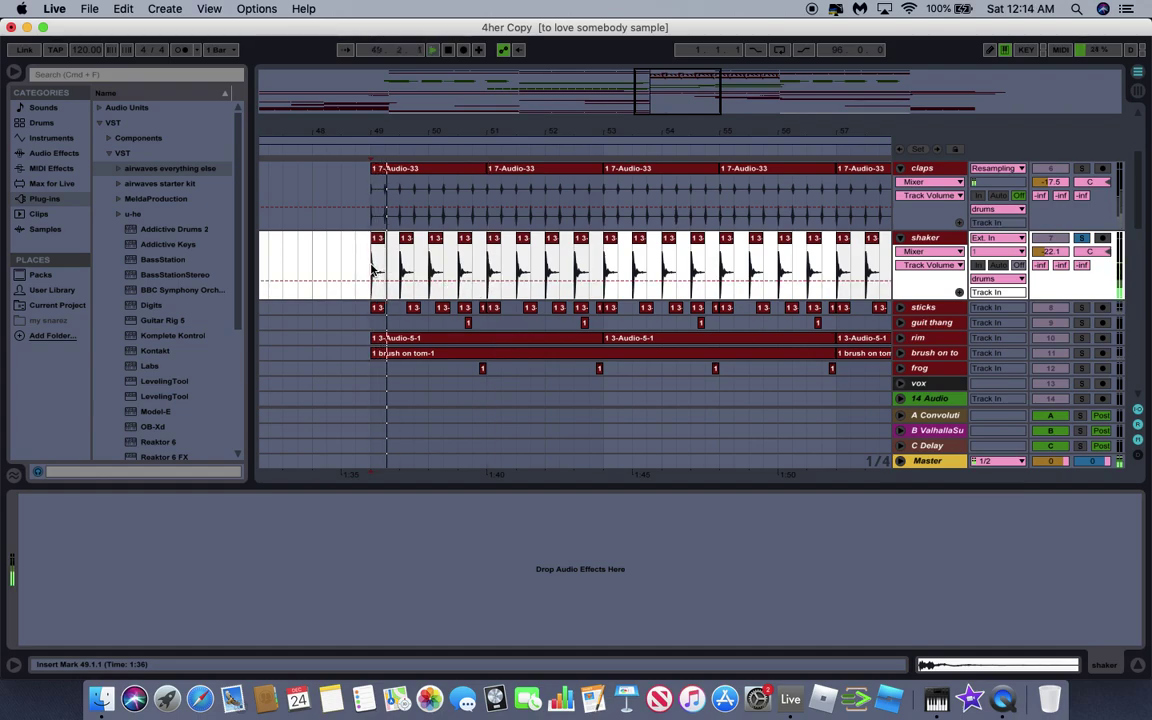
drag(372, 270, 384, 270)
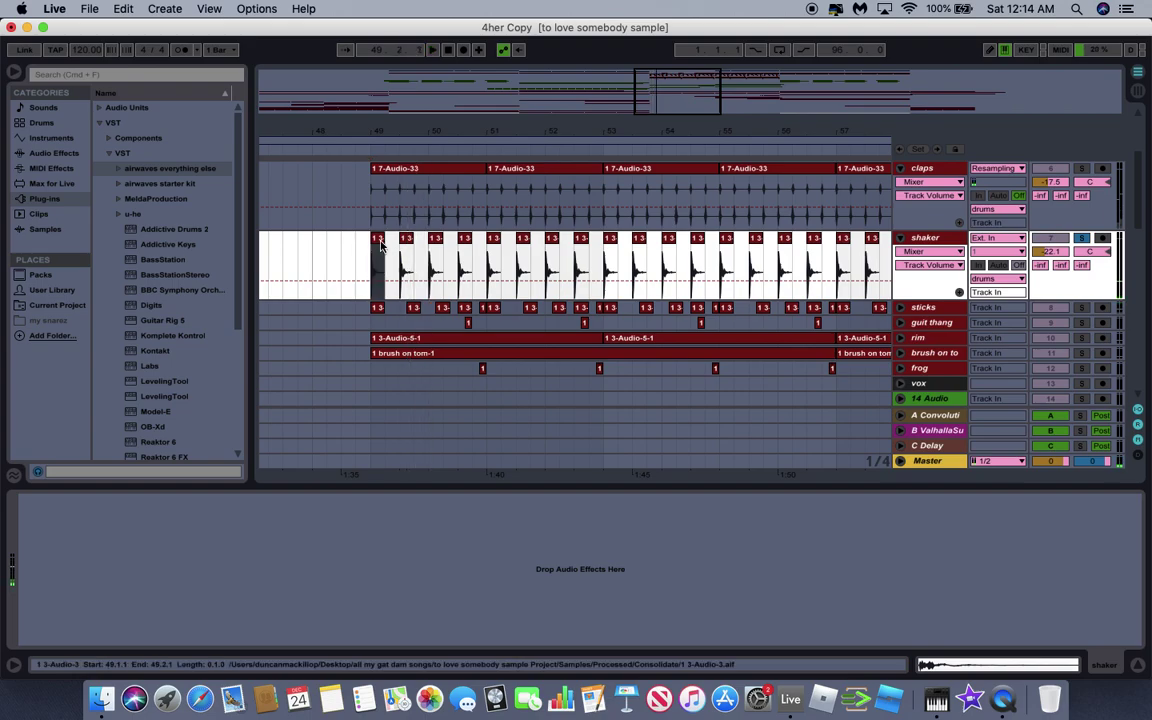
click(948, 670)
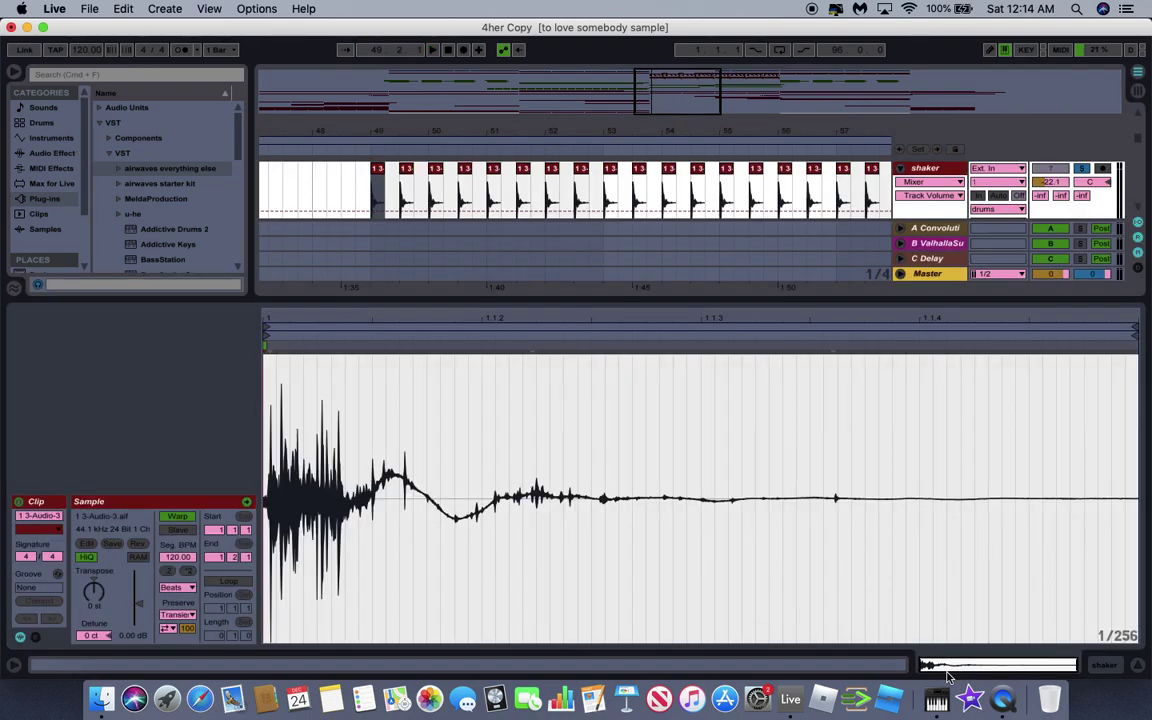
click(1106, 665)
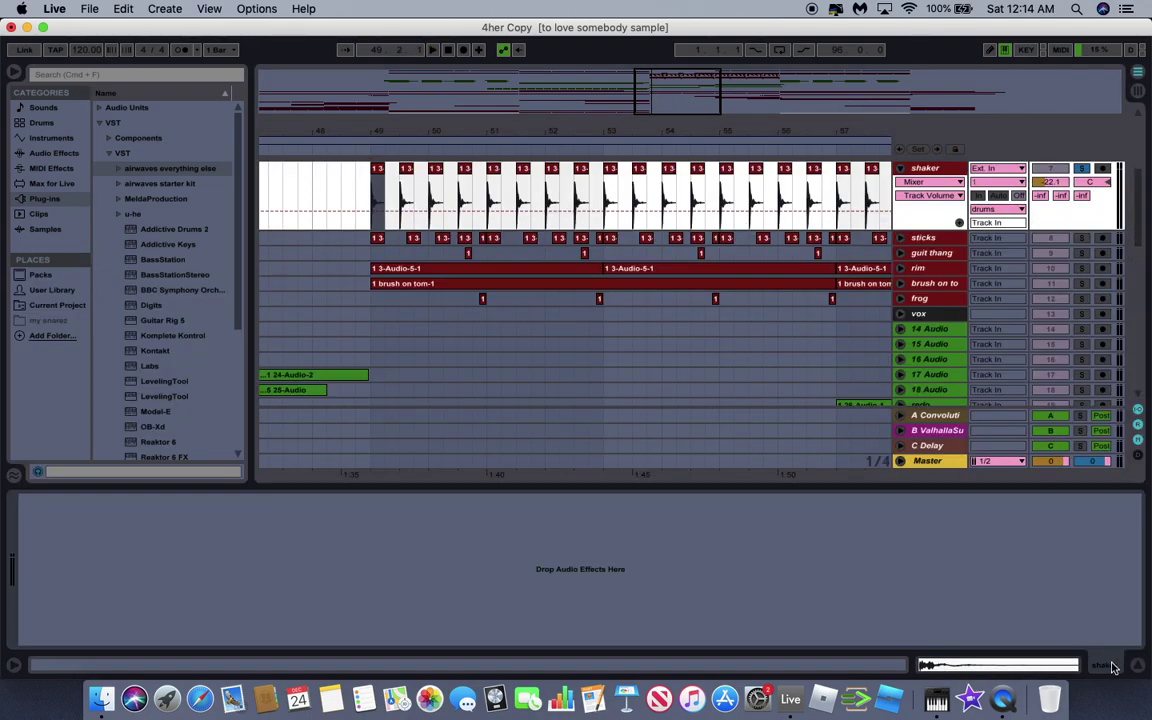
Unfold and solo the sticks track, play it from bar 49, and view its EQ Eight and Glue Compressor.
click(368, 242)
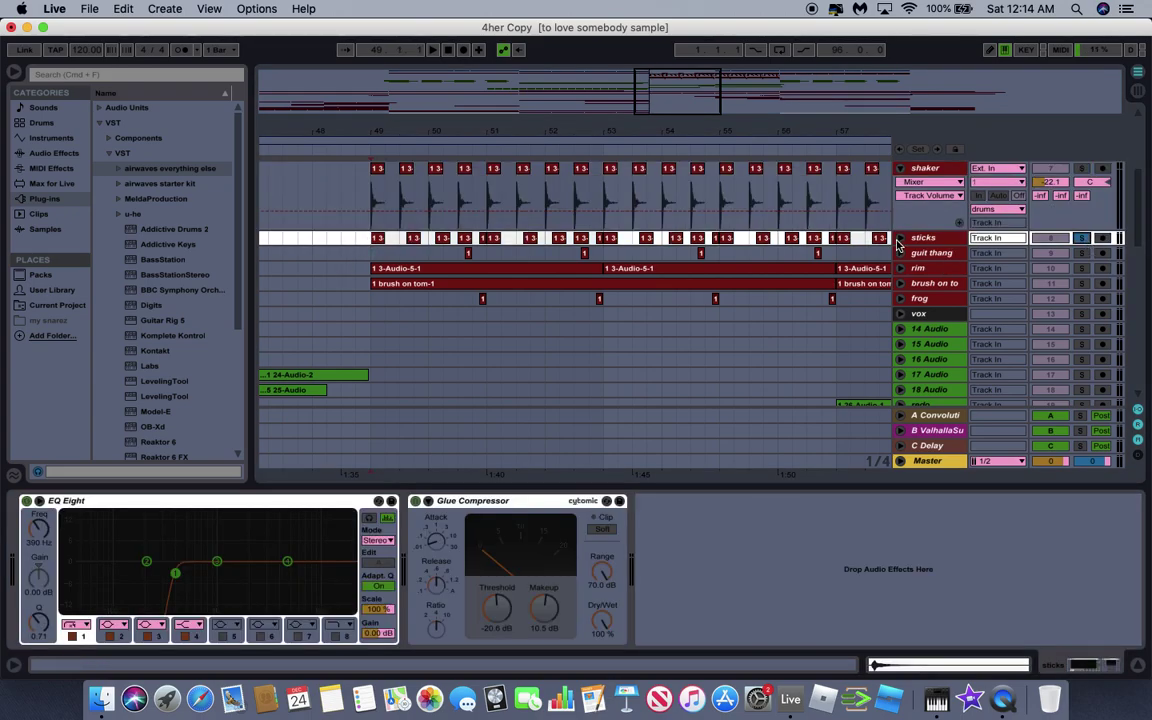
click(899, 239)
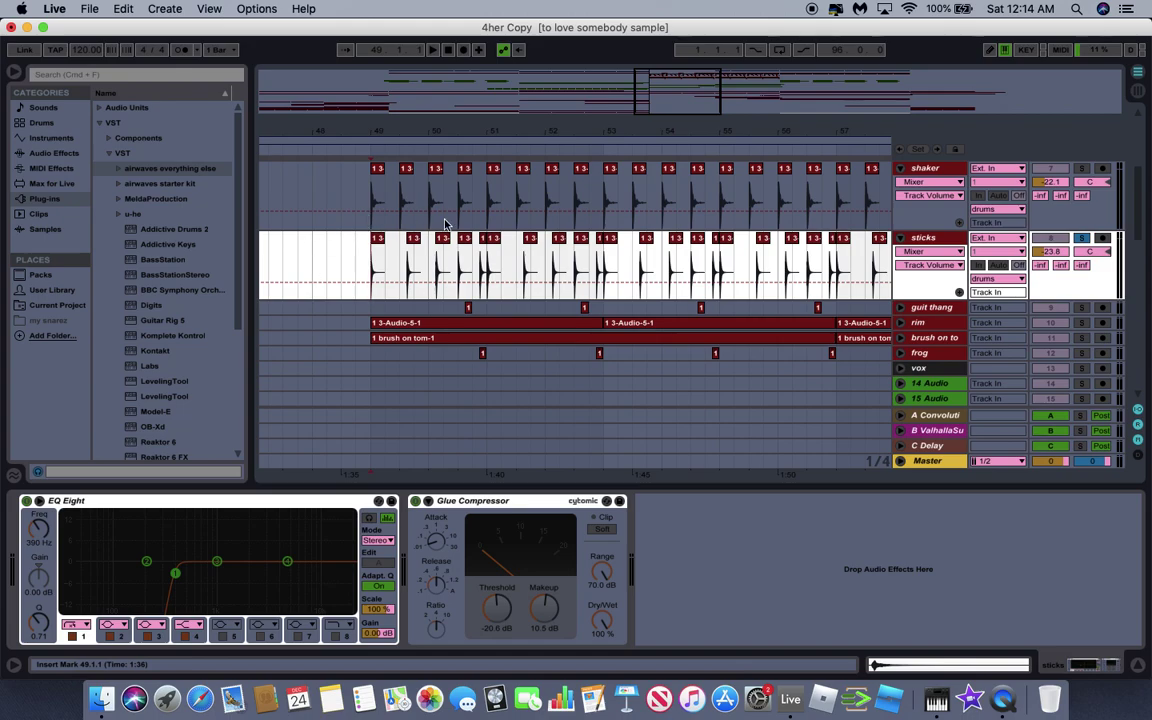
key(space)
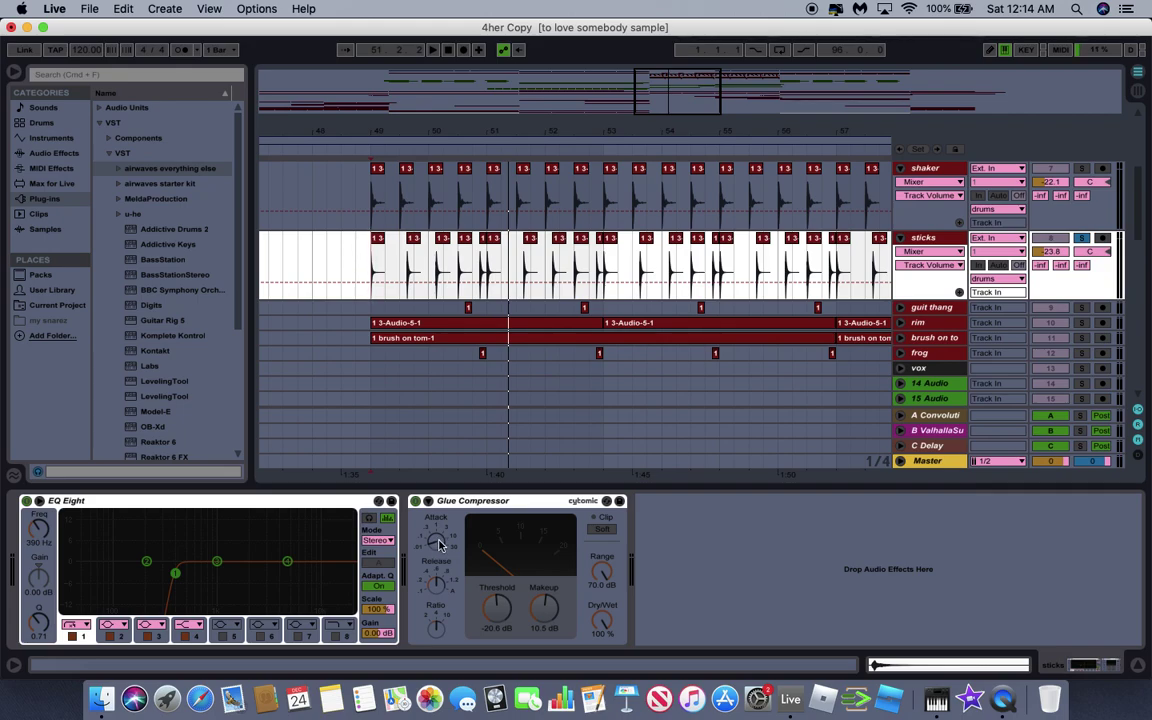
Unfold and solo the guit thang track and play its first clip from 50.3.1.
scroll(504, 324, down, 5)
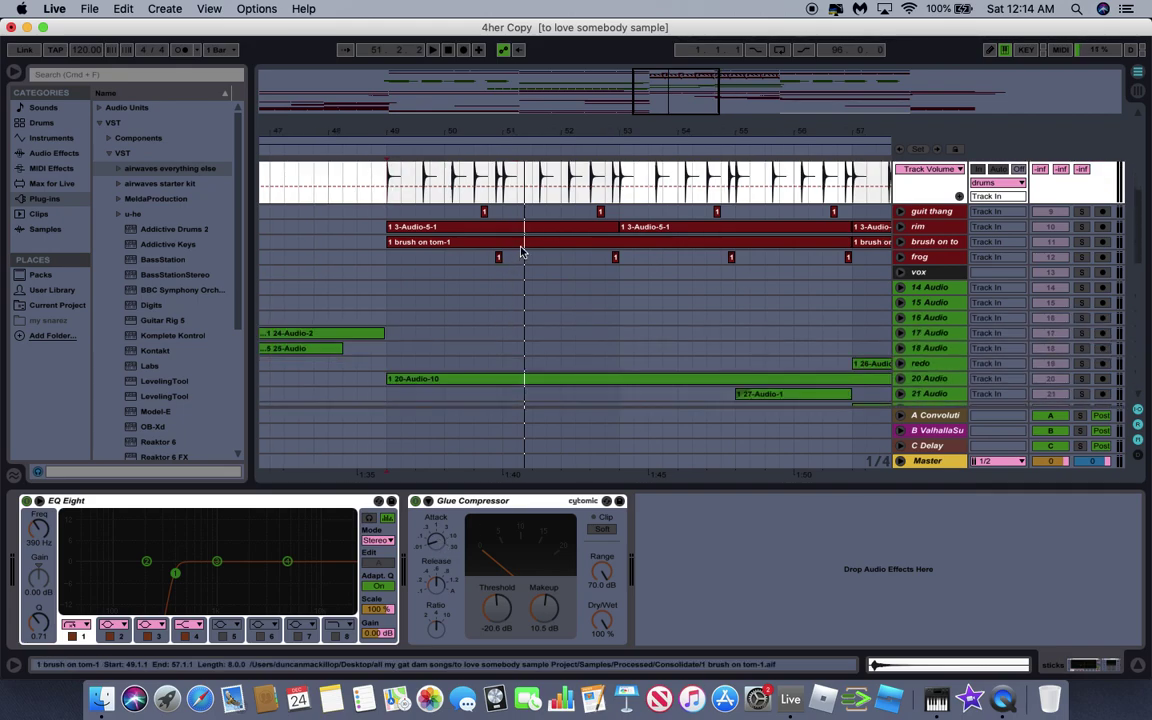
click(488, 211)
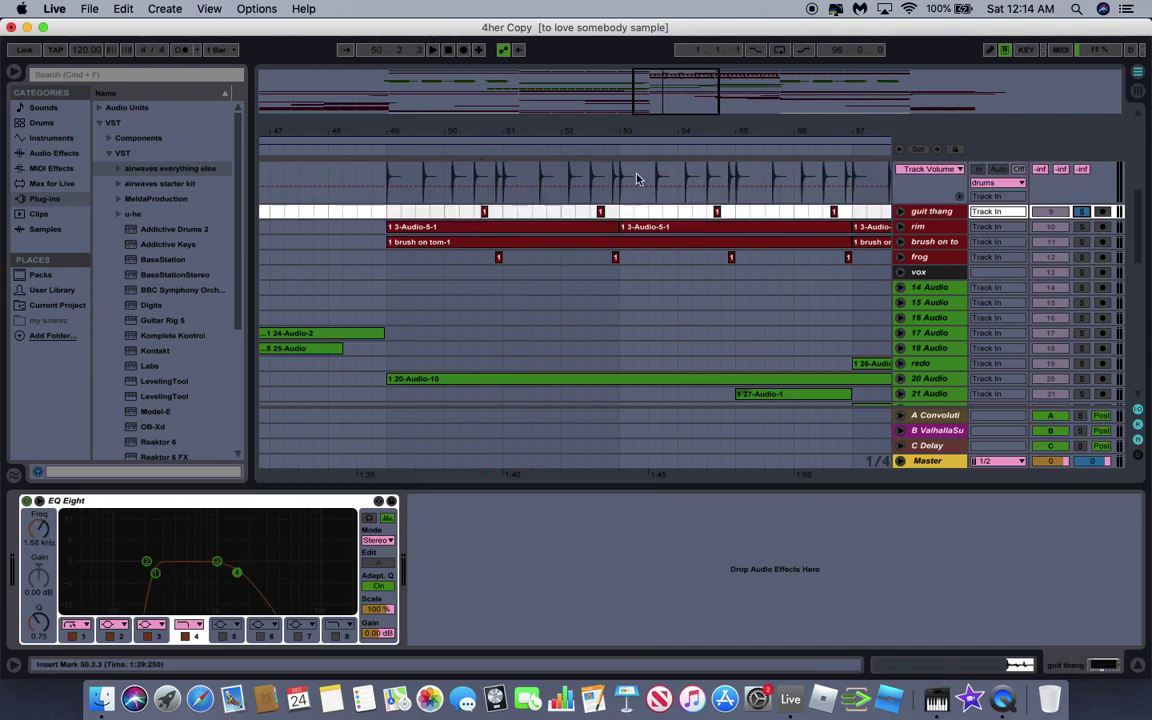
click(903, 212)
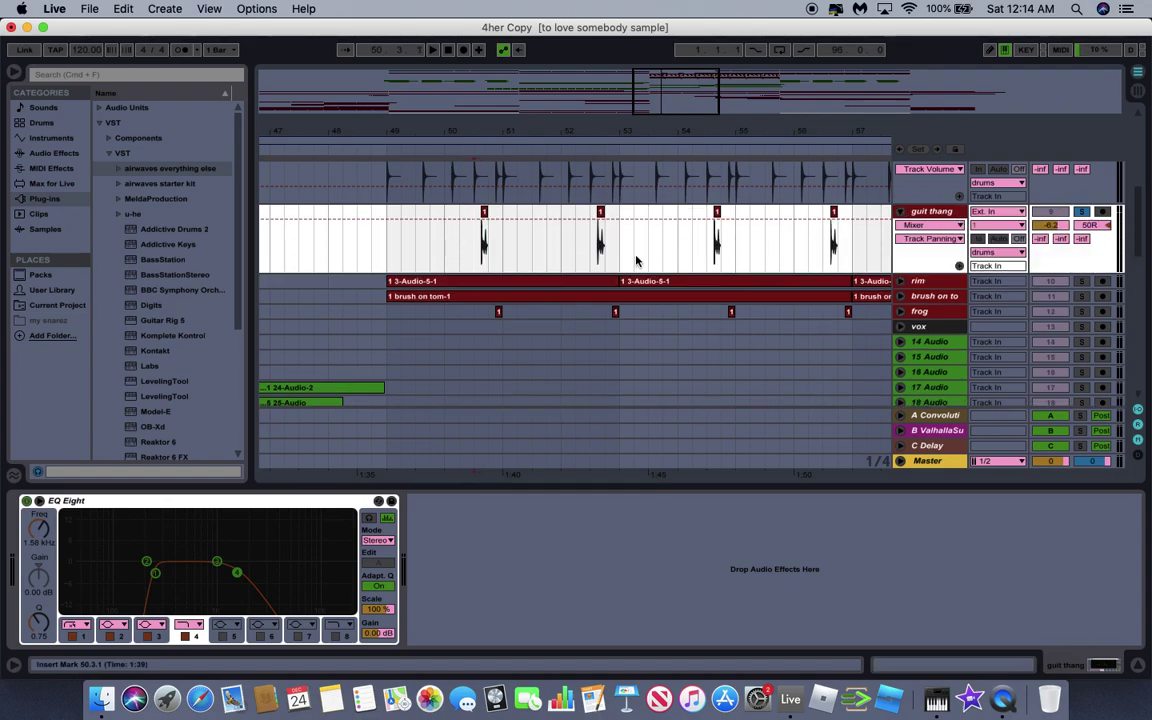
key(space)
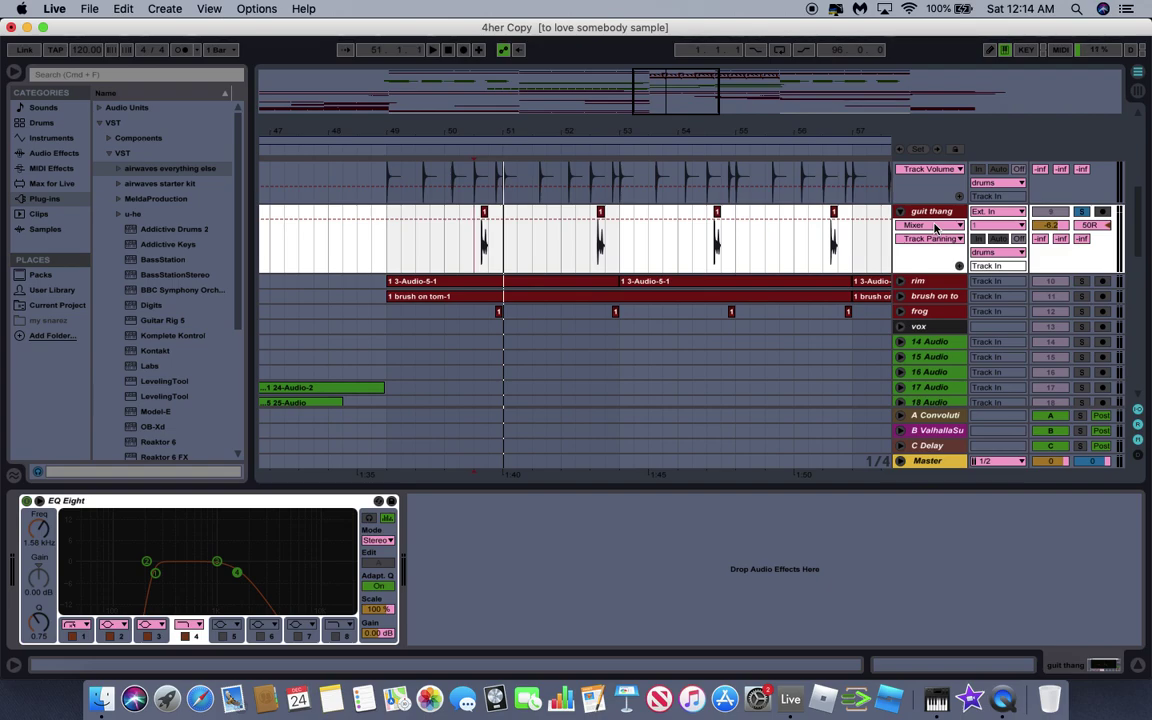
click(505, 264)
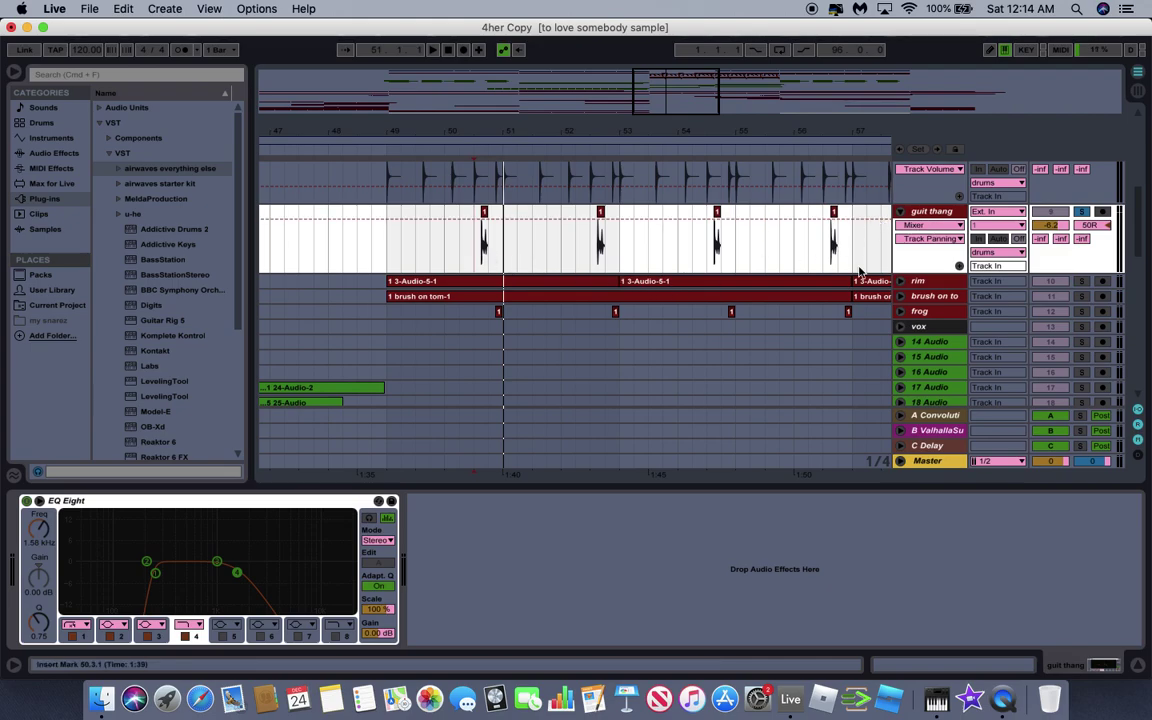
click(931, 211)
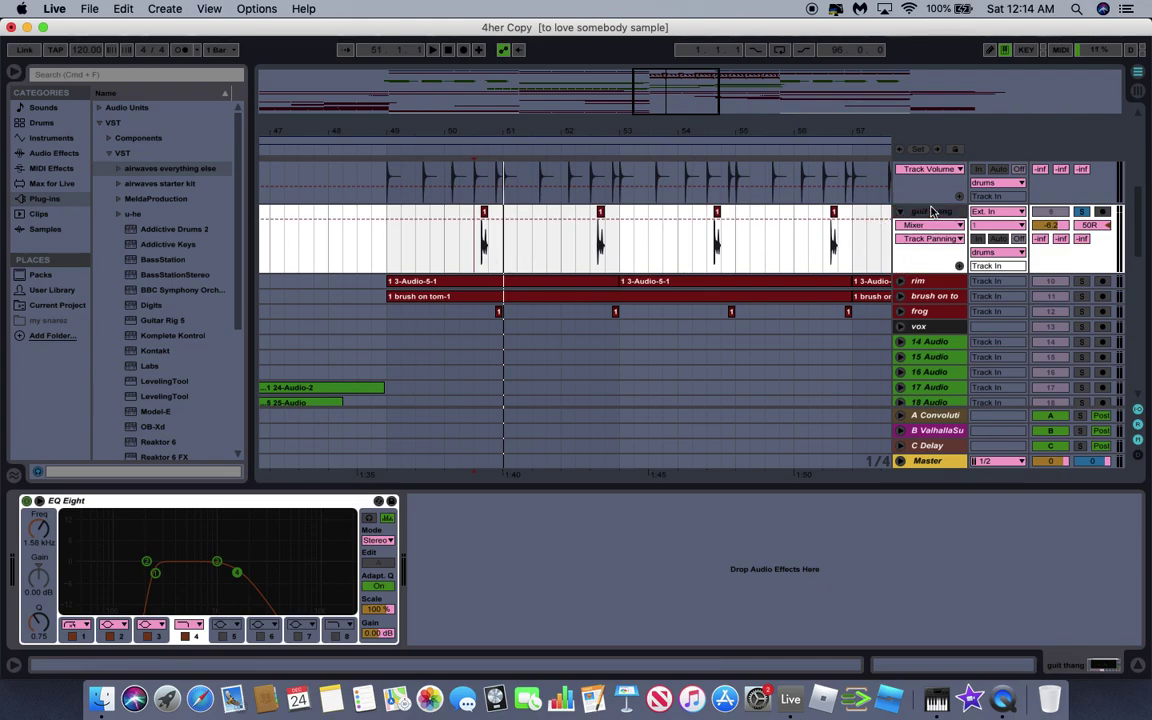
Unfold and solo the rim track and play it from 49.2.1.
click(930, 281)
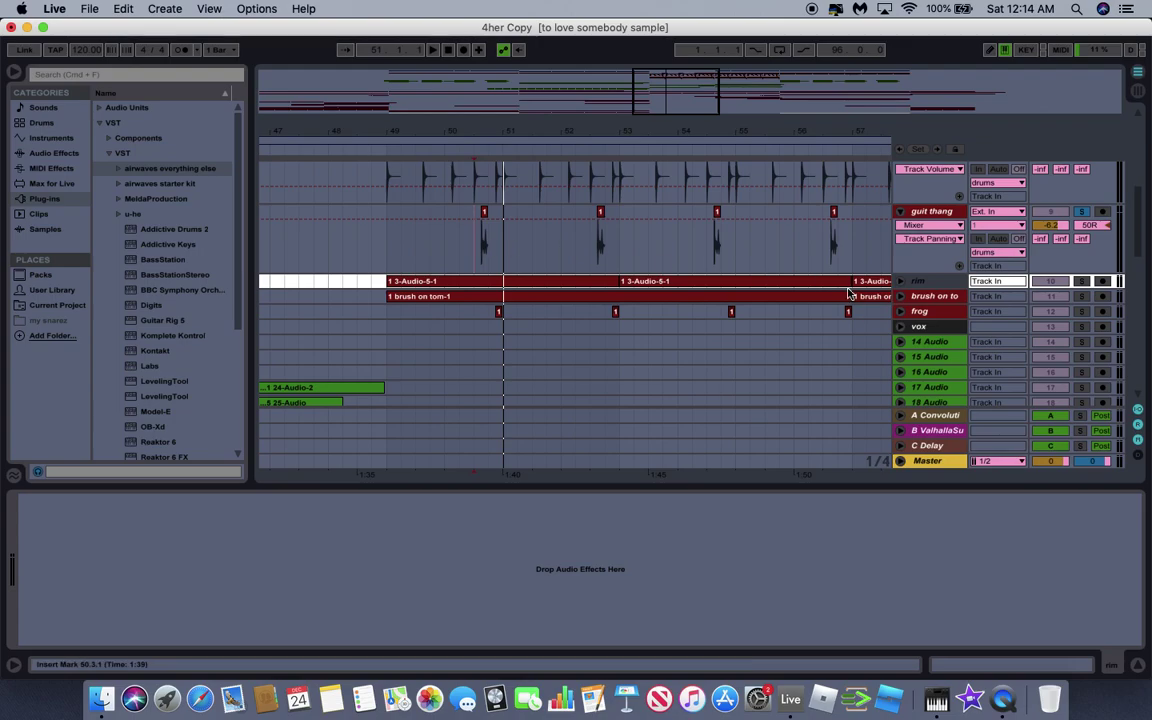
click(900, 281)
click(1080, 281)
click(400, 309)
key(space)
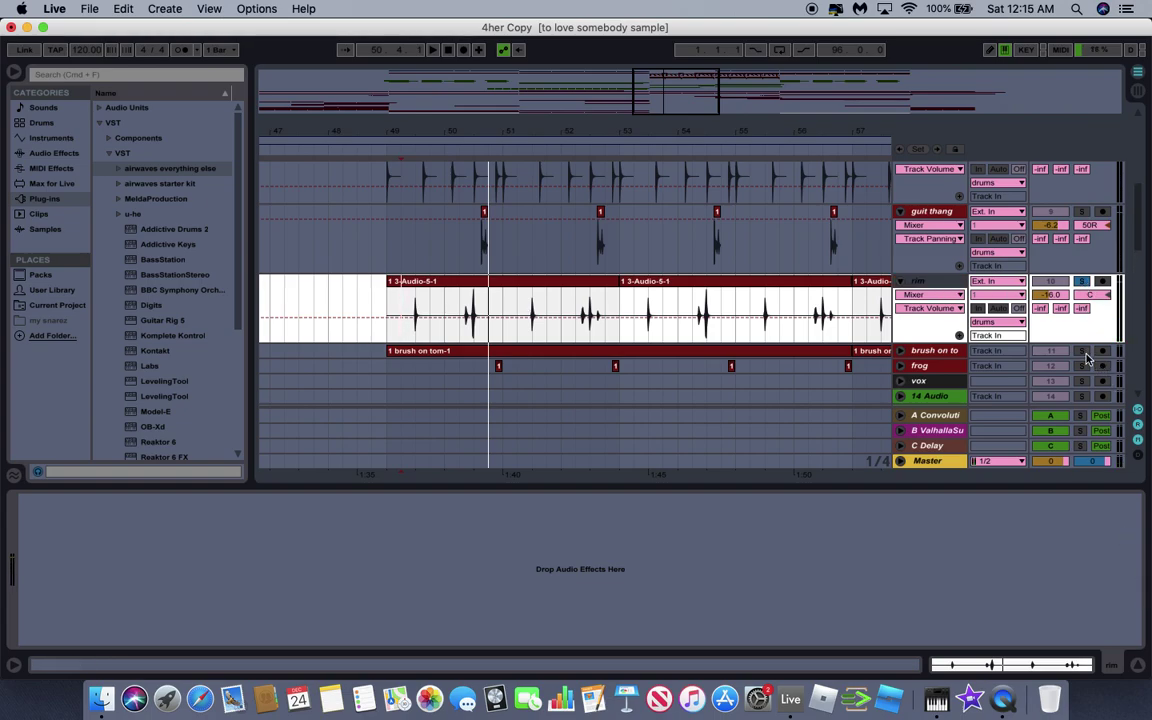
Unfold and solo the brush on tom track and play it from bar 49.
click(899, 350)
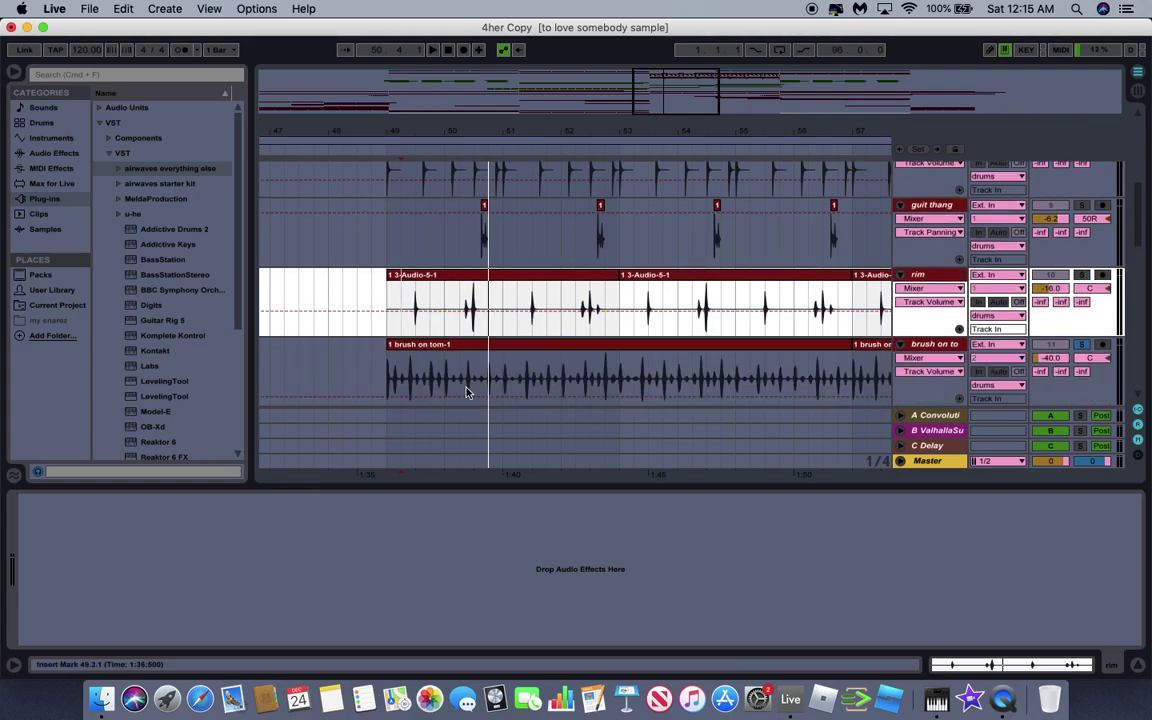
click(390, 374)
key(space)
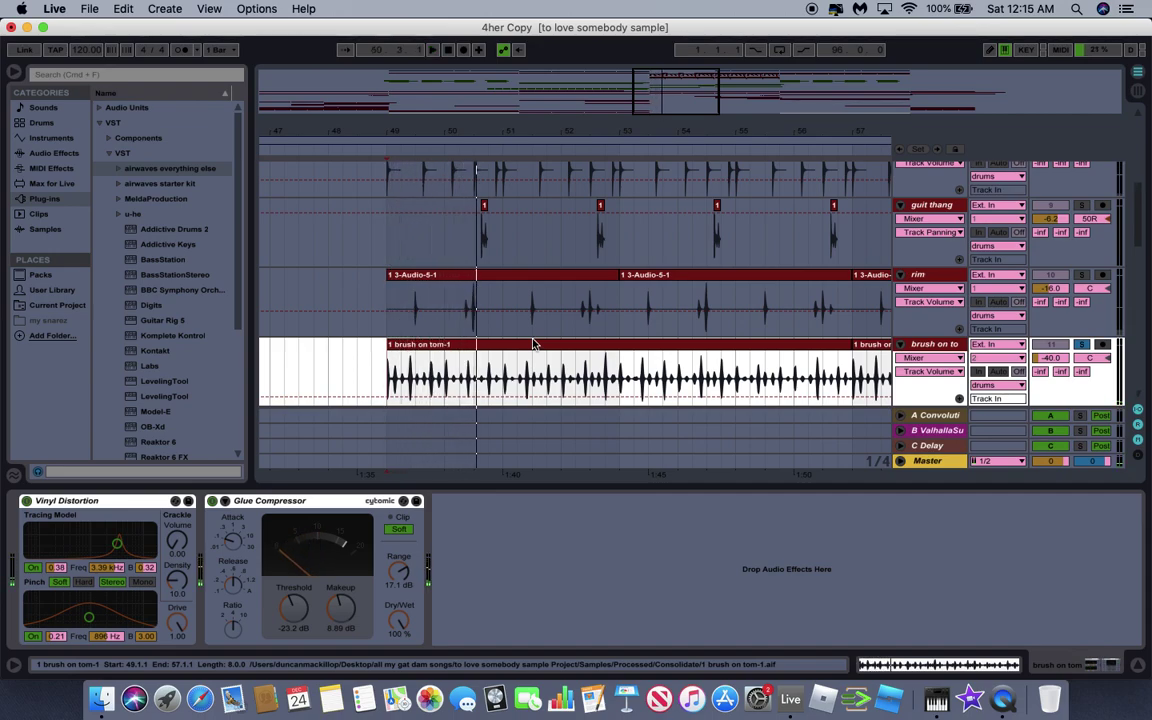
Select the first brush on tom clip, view its waveform in the sample editor, and return to the track's devices.
click(533, 344)
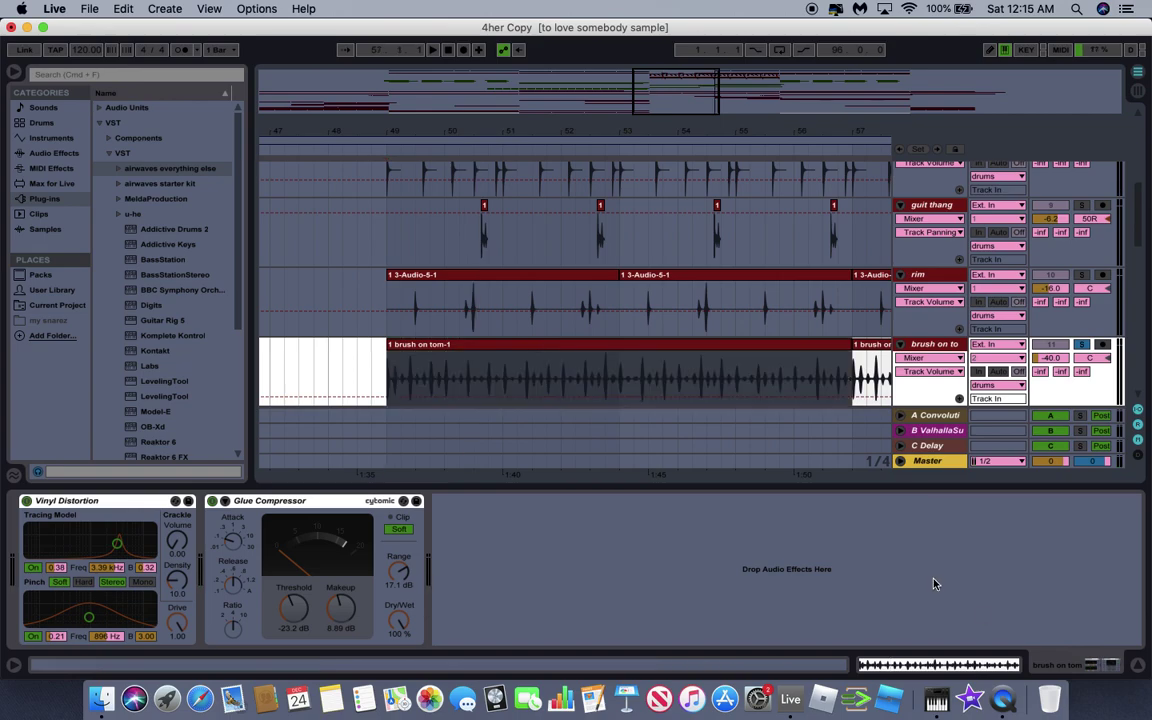
click(955, 666)
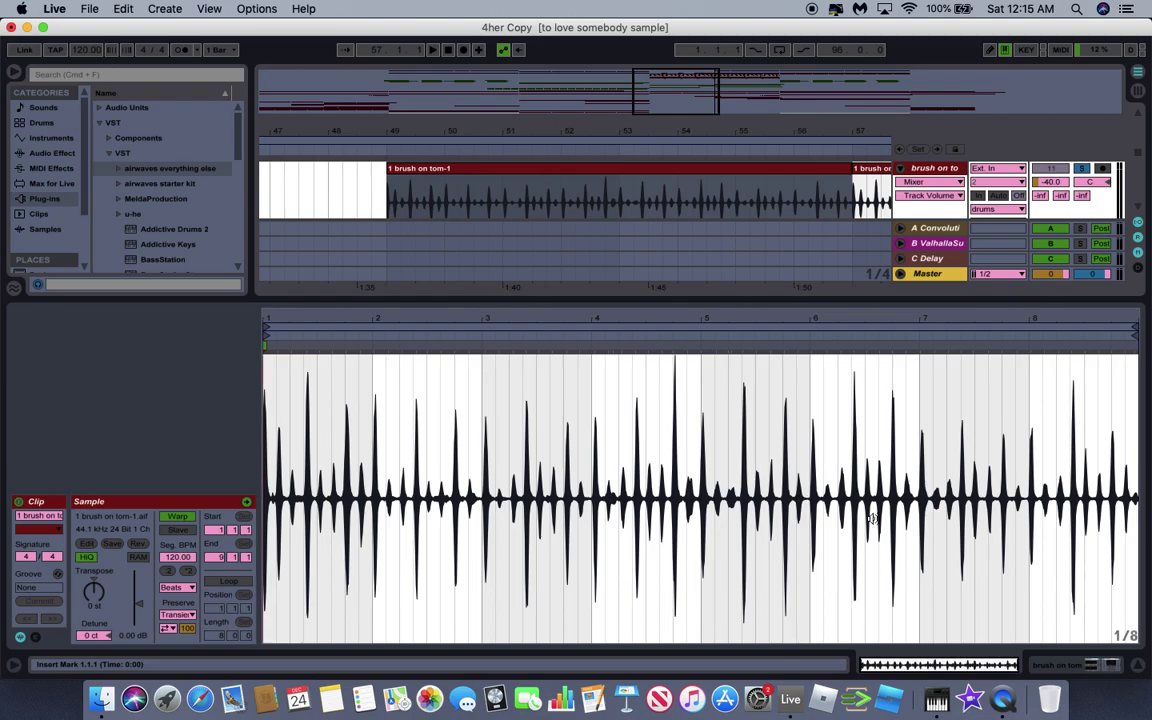
click(1080, 665)
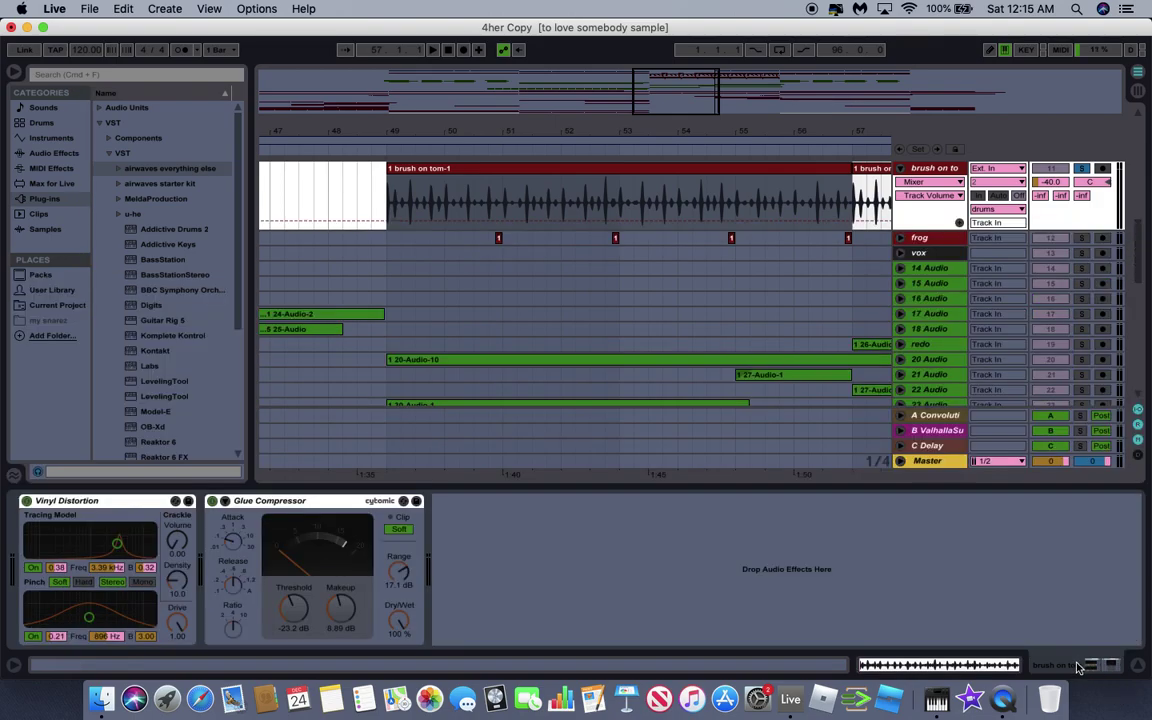
Solo and unfold the frog track, play it from 50.4.1, and fold it again.
click(487, 243)
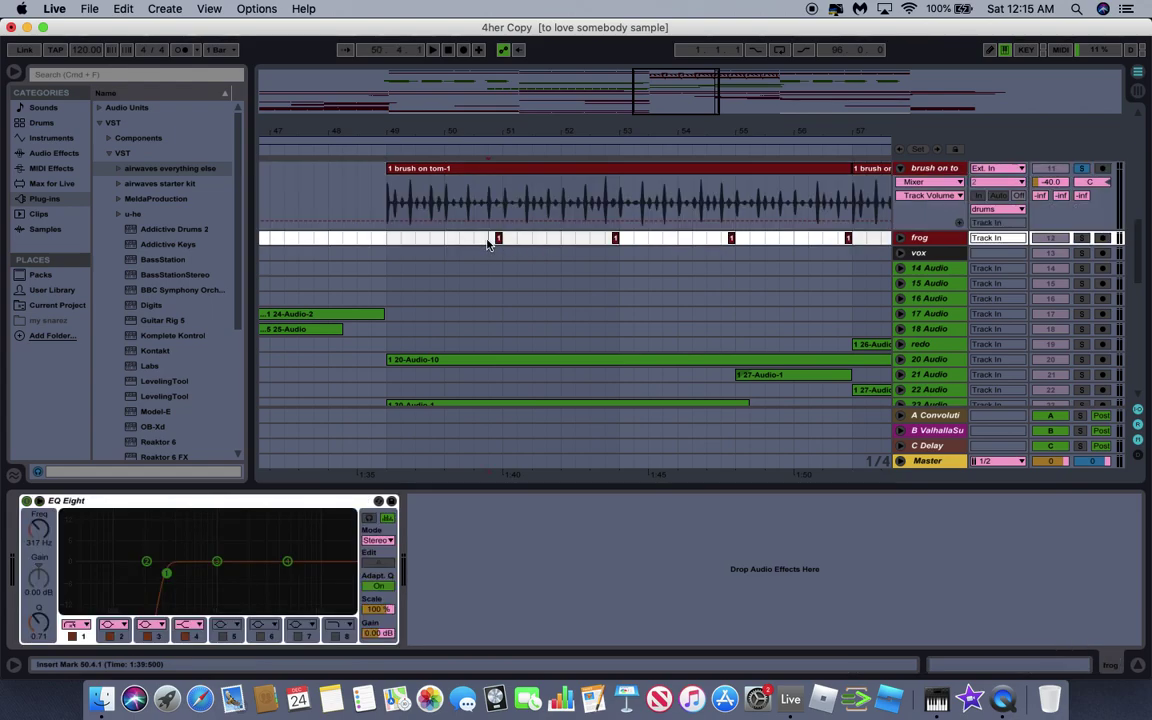
click(1084, 239)
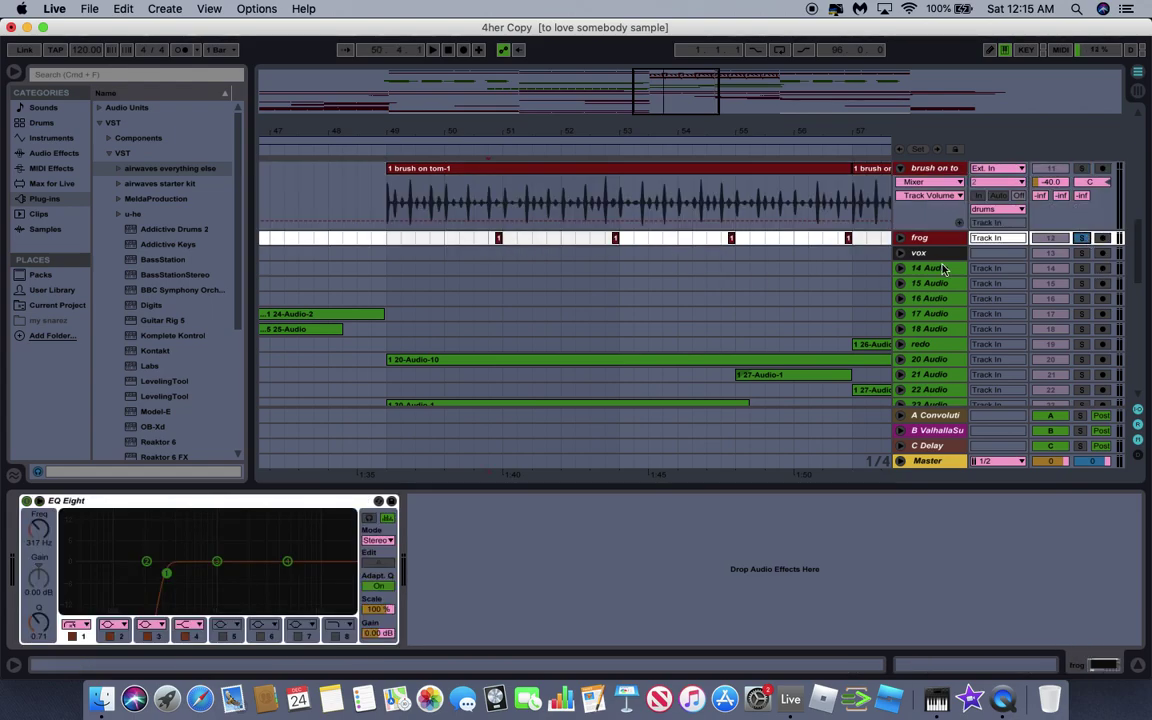
click(899, 238)
key(space)
key(space)
key(space)
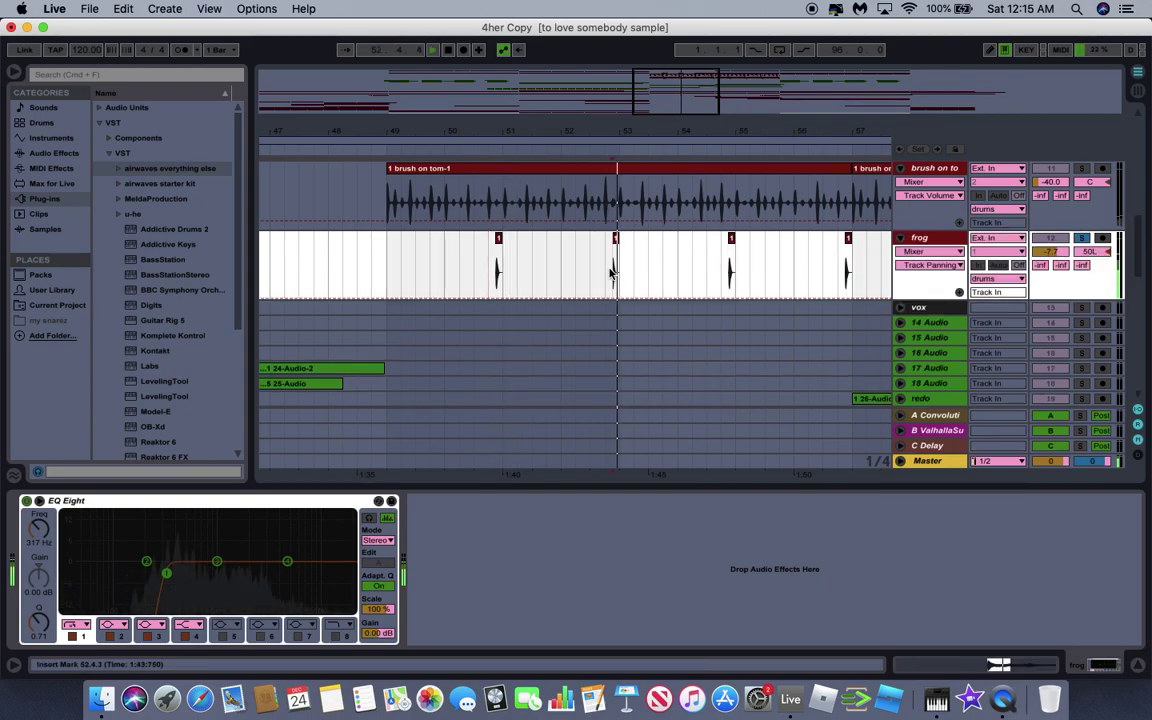
click(899, 238)
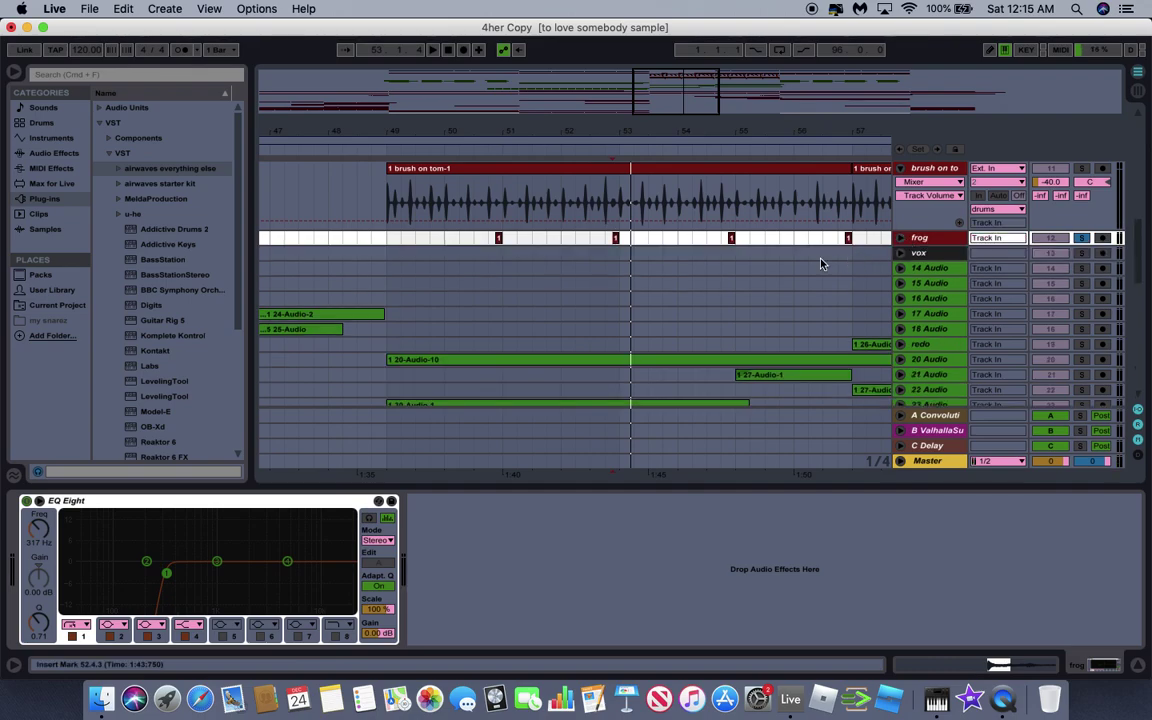
Find the first vocal clips below the vox group and look through the device chains of 14 Audio, 15 Audio and 16 Audio.
scroll(815, 265, up, 2)
scroll(815, 265, down, 10)
scroll(815, 265, left, 5)
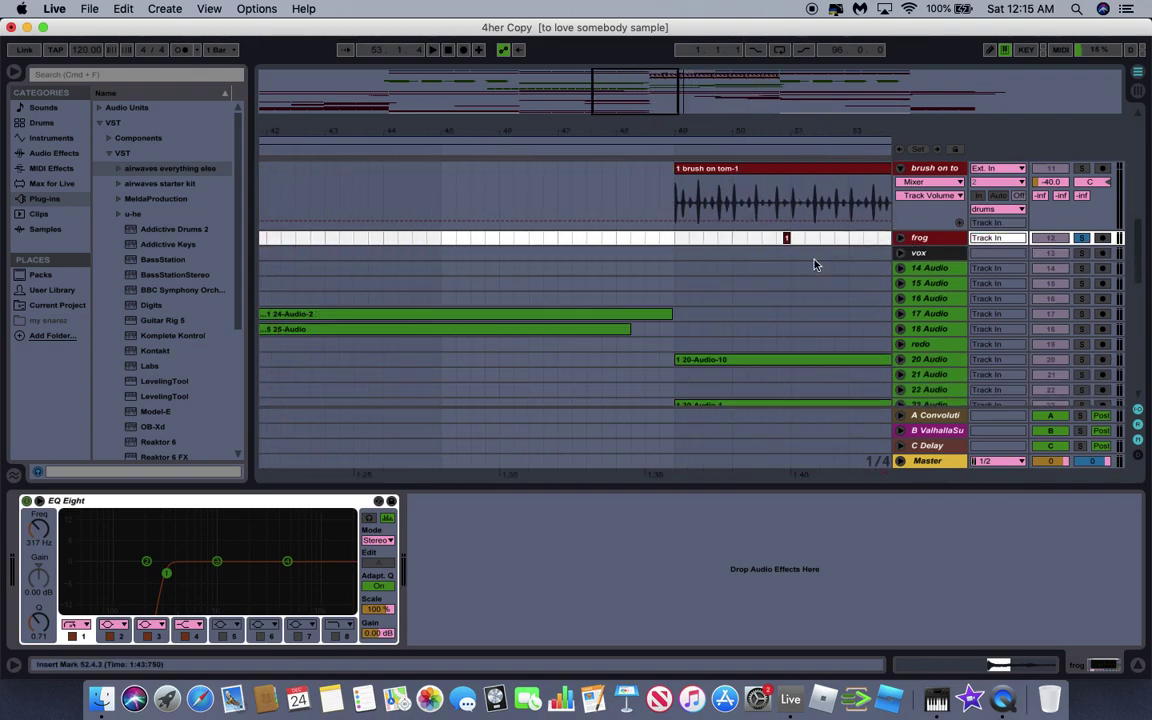
scroll(815, 262, left, 6)
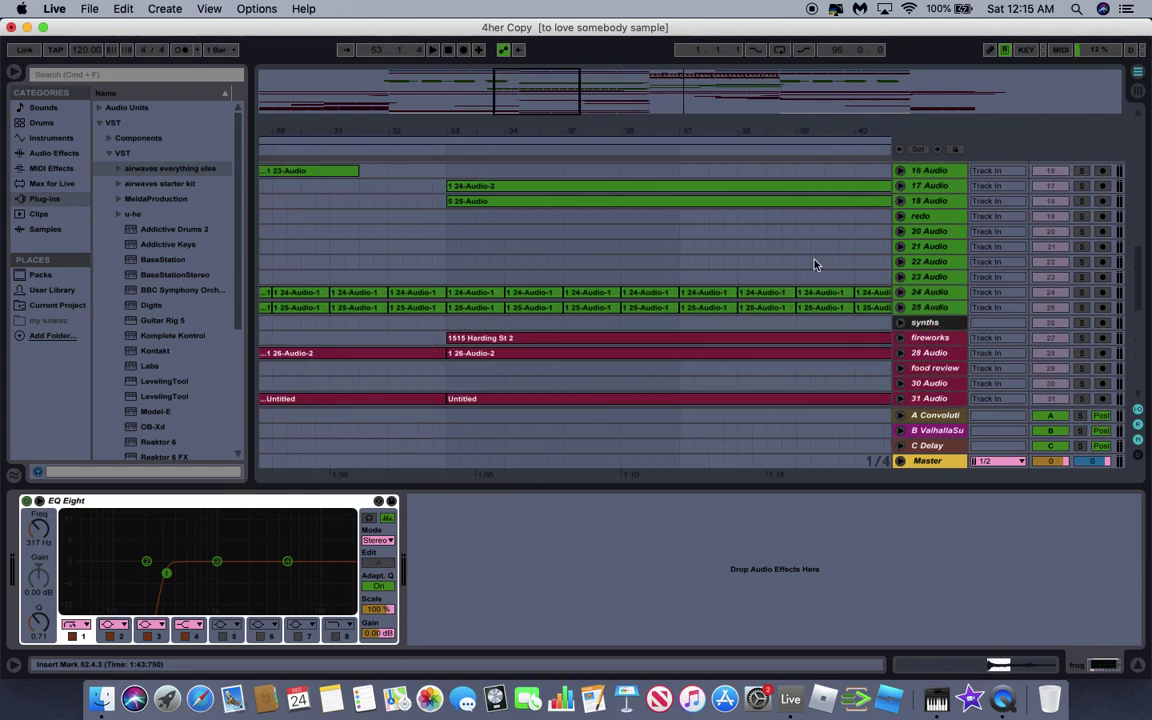
drag(533, 133, 533, 100)
scroll(411, 275, up, 5)
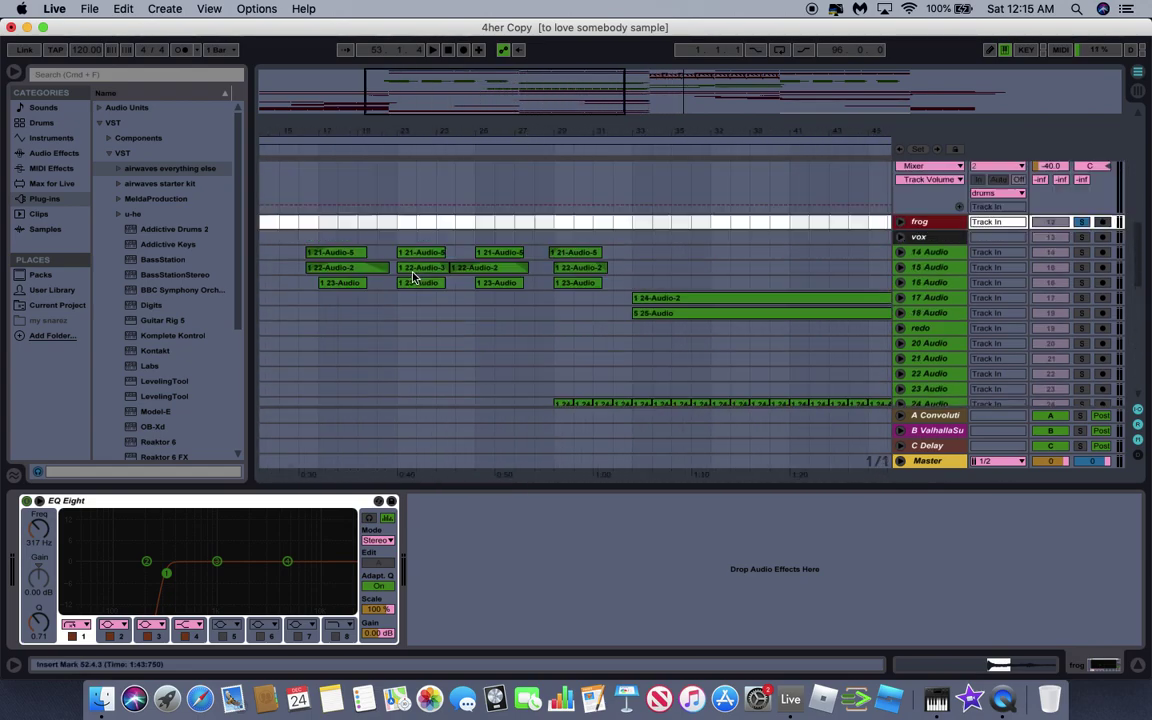
click(430, 268)
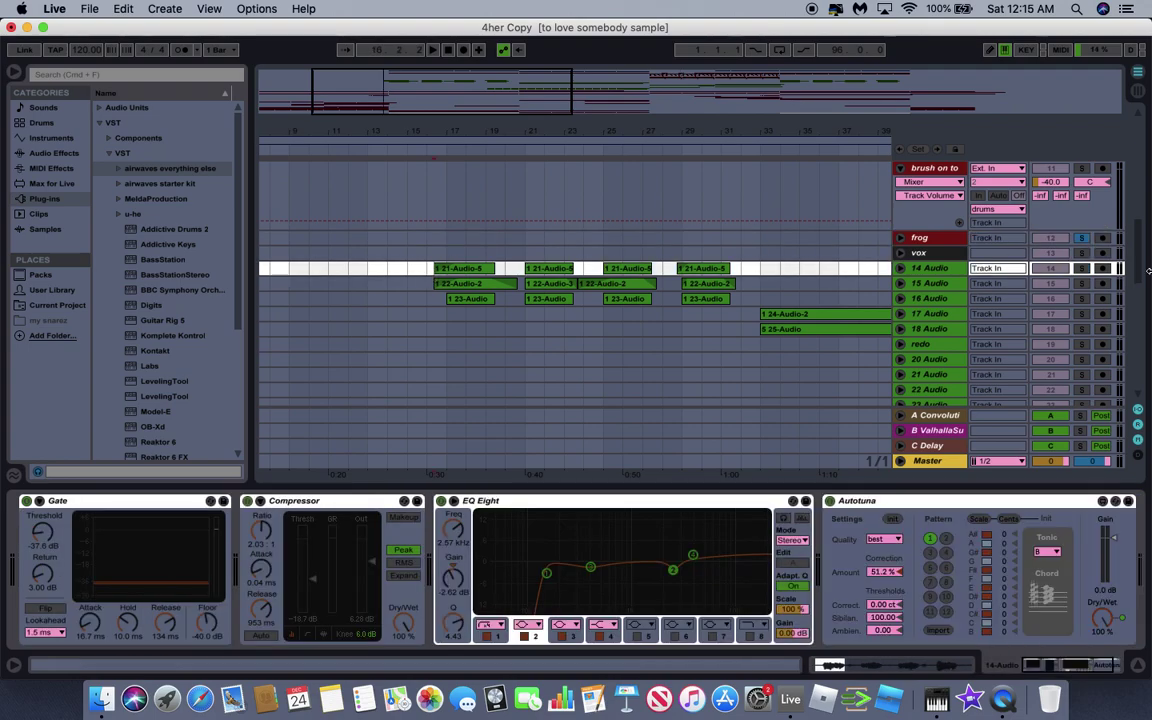
click(928, 283)
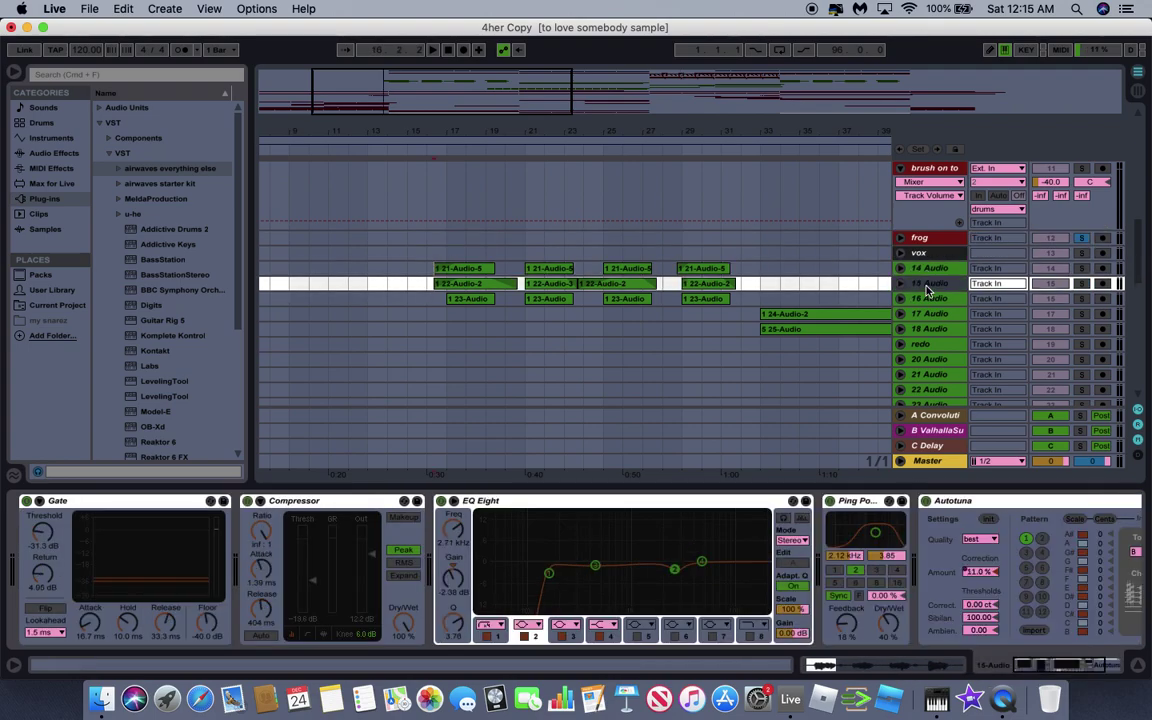
click(930, 298)
key(Up)
key(Up)
key(Down)
key(Down)
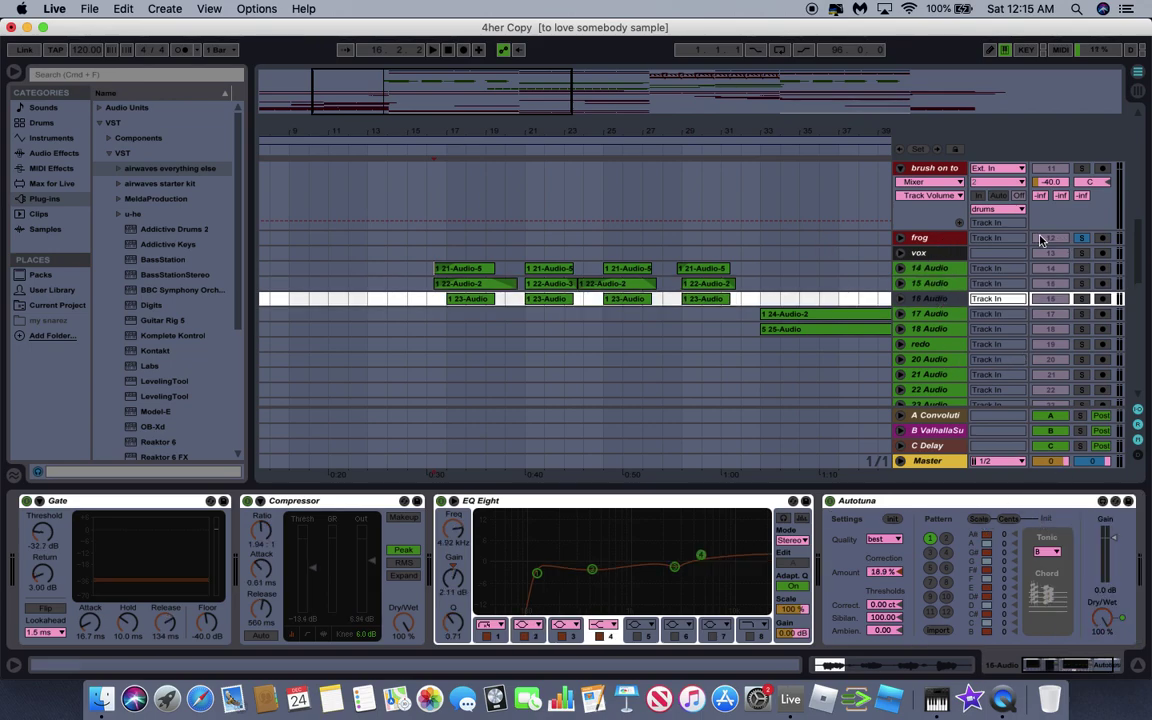
Solo the vox group, play it from the first 14 Audio clip, and examine the Autotuna settings on 14, 15 and 16 Audio.
click(1081, 253)
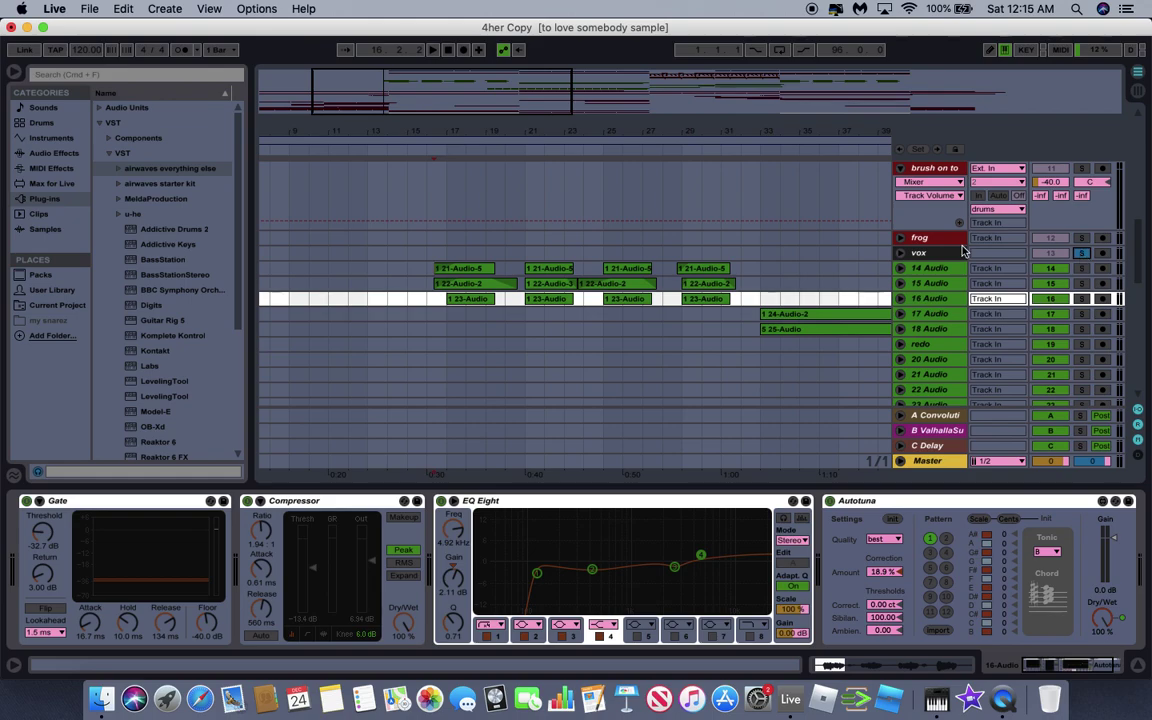
click(429, 268)
key(space)
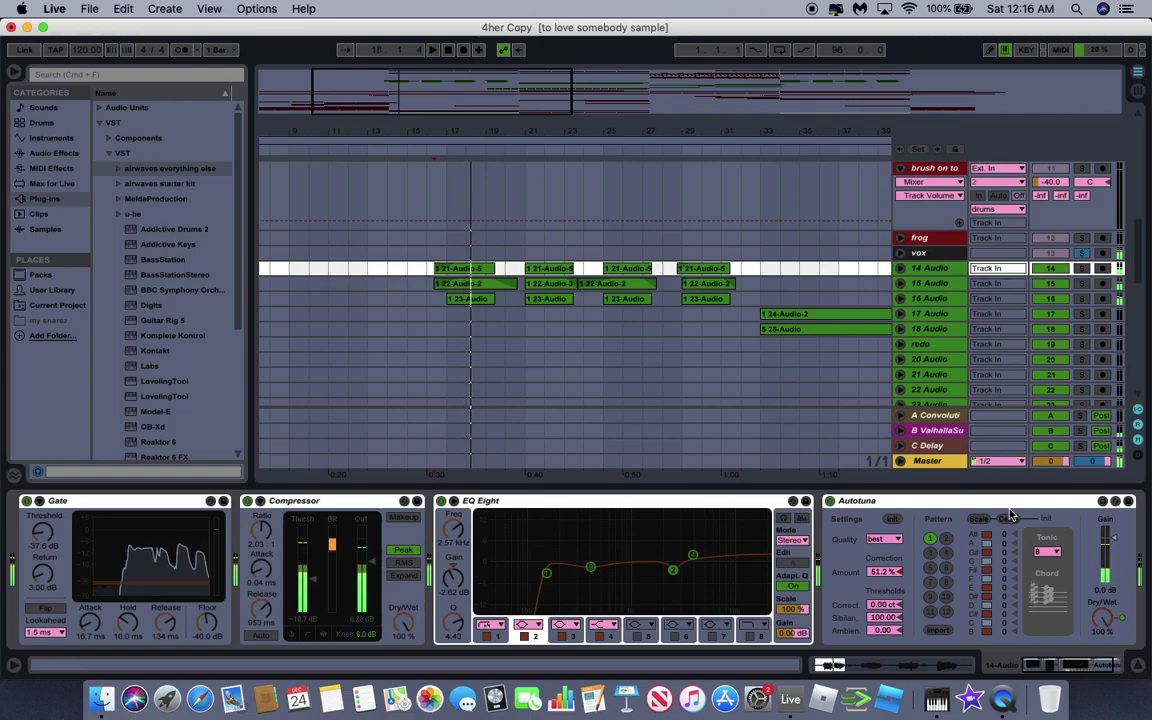
key(space)
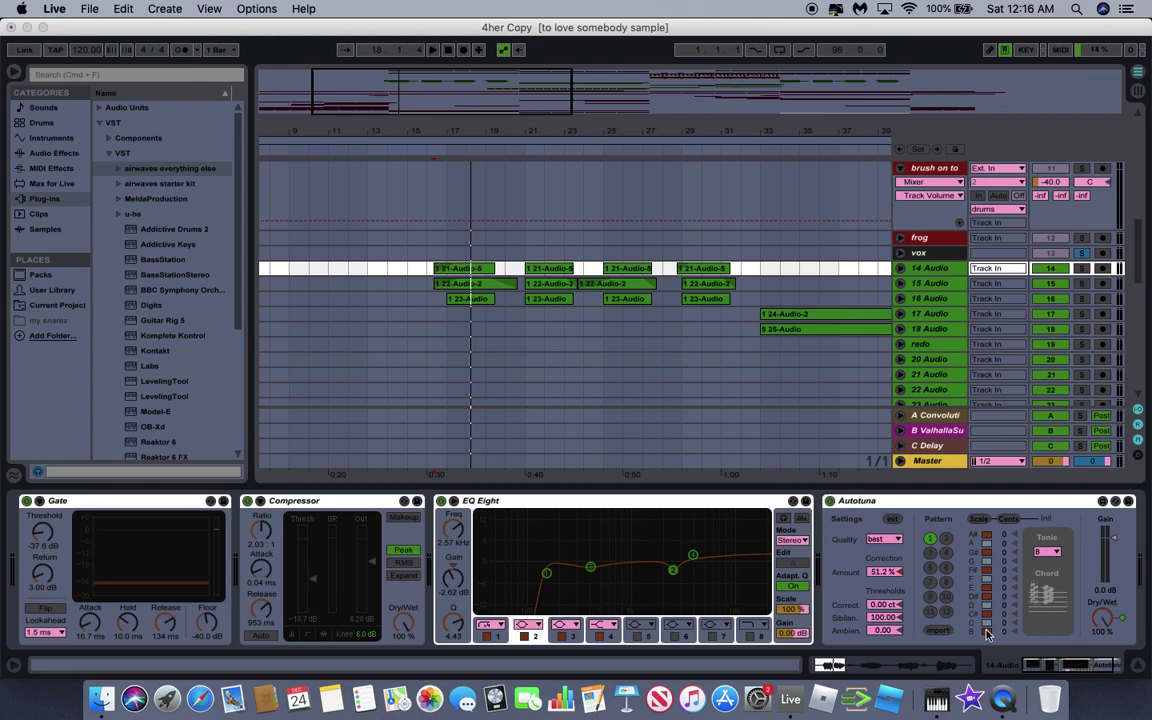
click(925, 283)
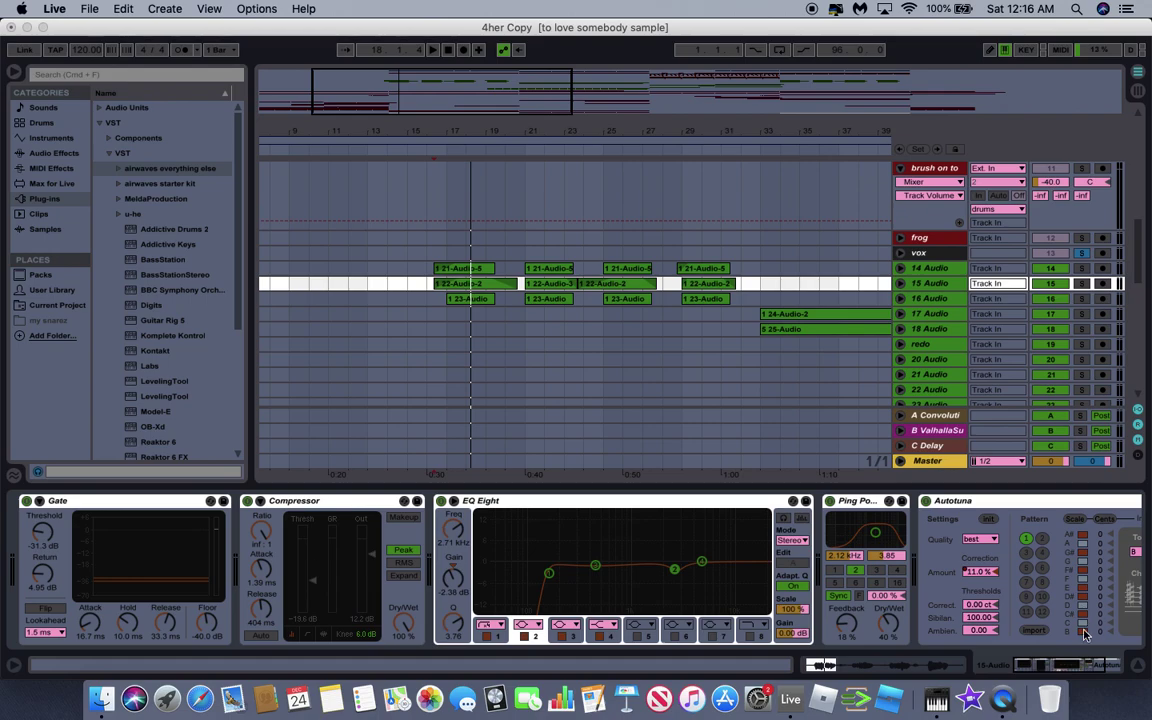
click(939, 302)
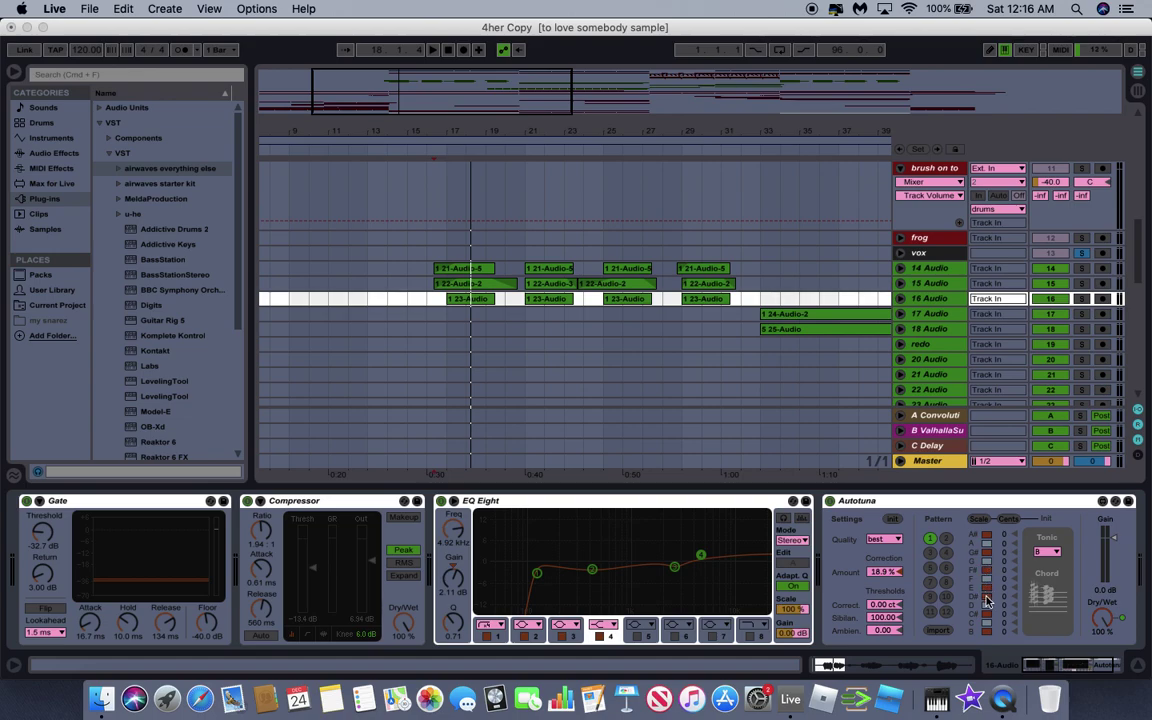
Select the vox group track and play the soloed vocals from 17.1.1.
click(448, 256)
key(space)
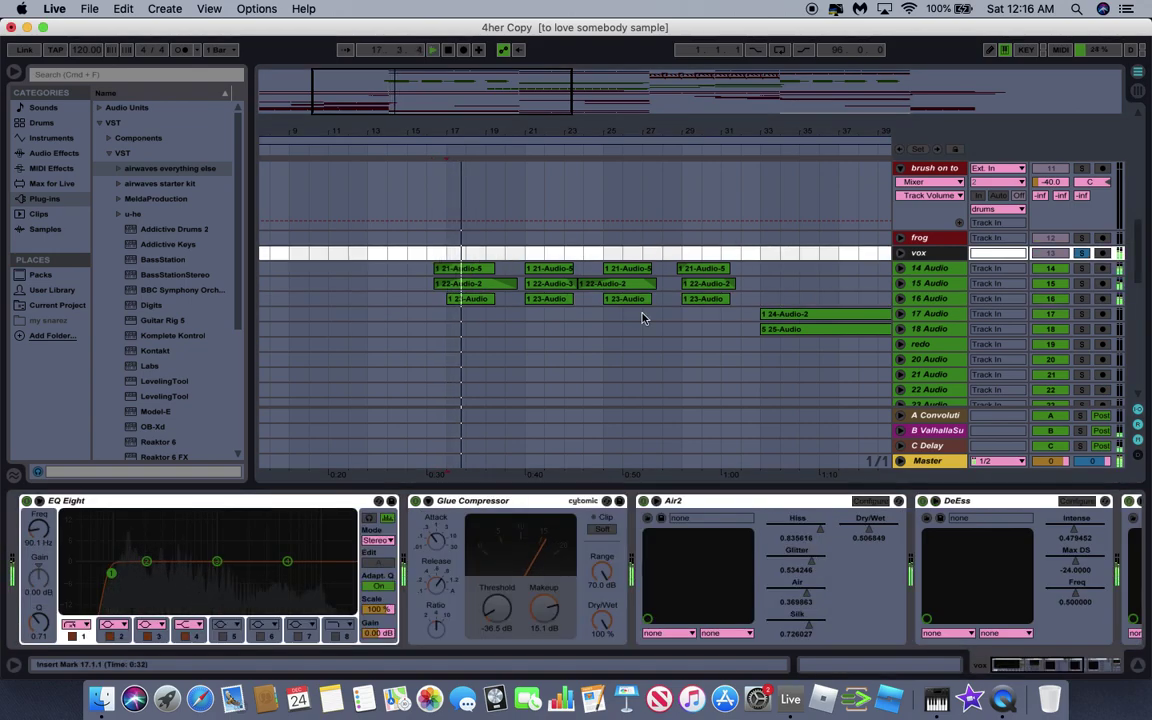
scroll(643, 316, right, 5)
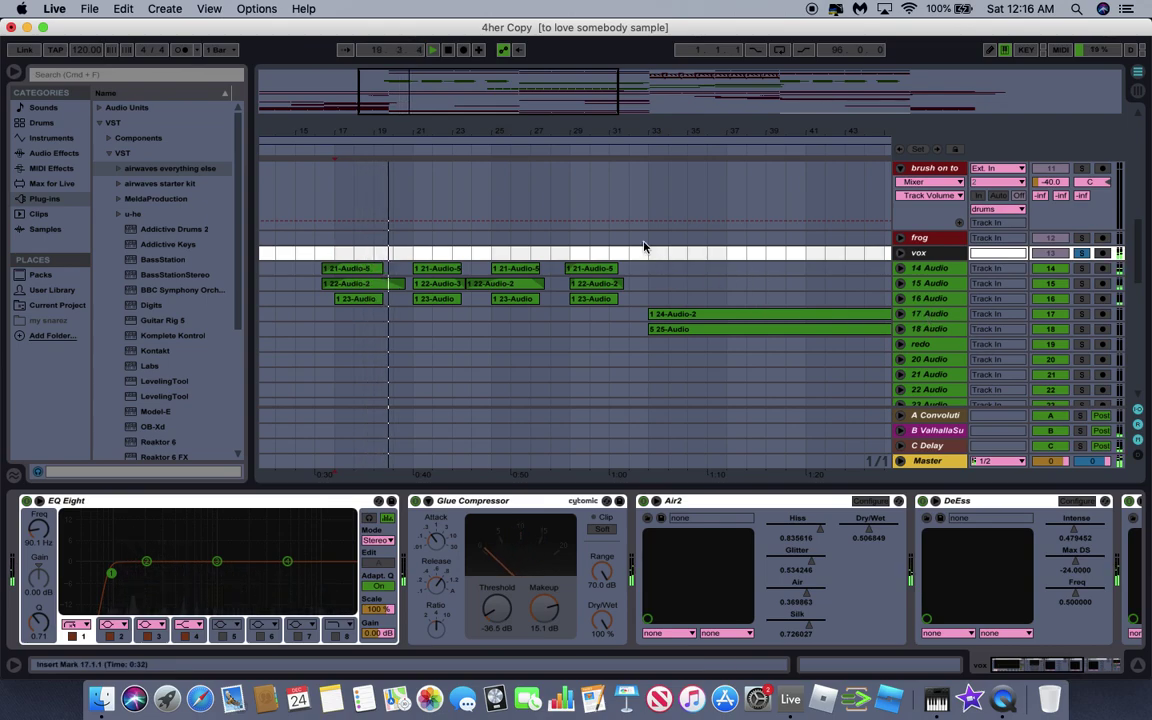
scroll(448, 310, right, 5)
scroll(448, 310, up, 1)
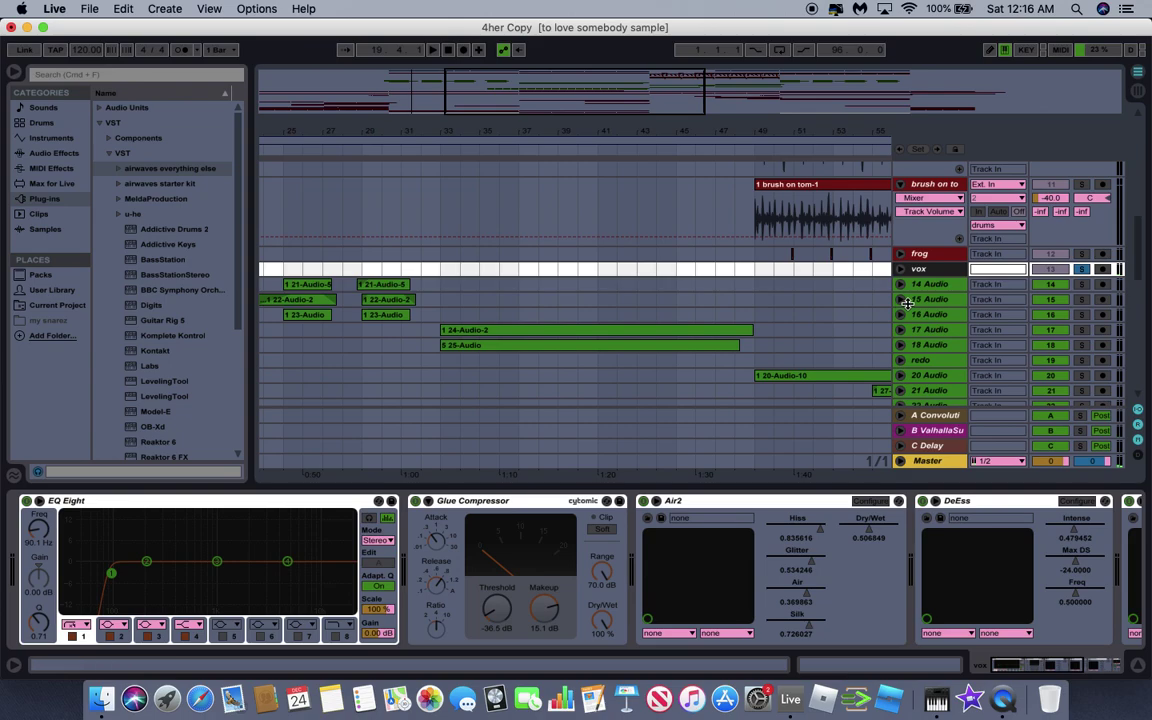
Review the effects on 14, 15 and 16 Audio again, placing the insert marker at 21.1.1 on 15 Audio.
click(940, 288)
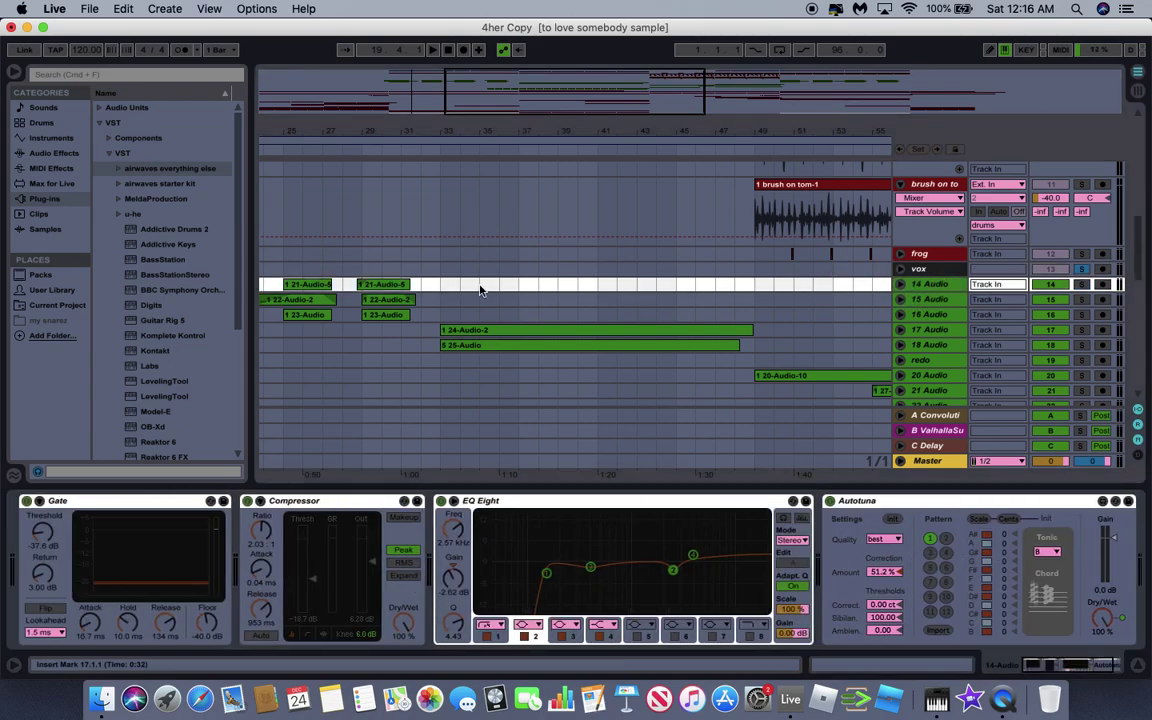
click(945, 301)
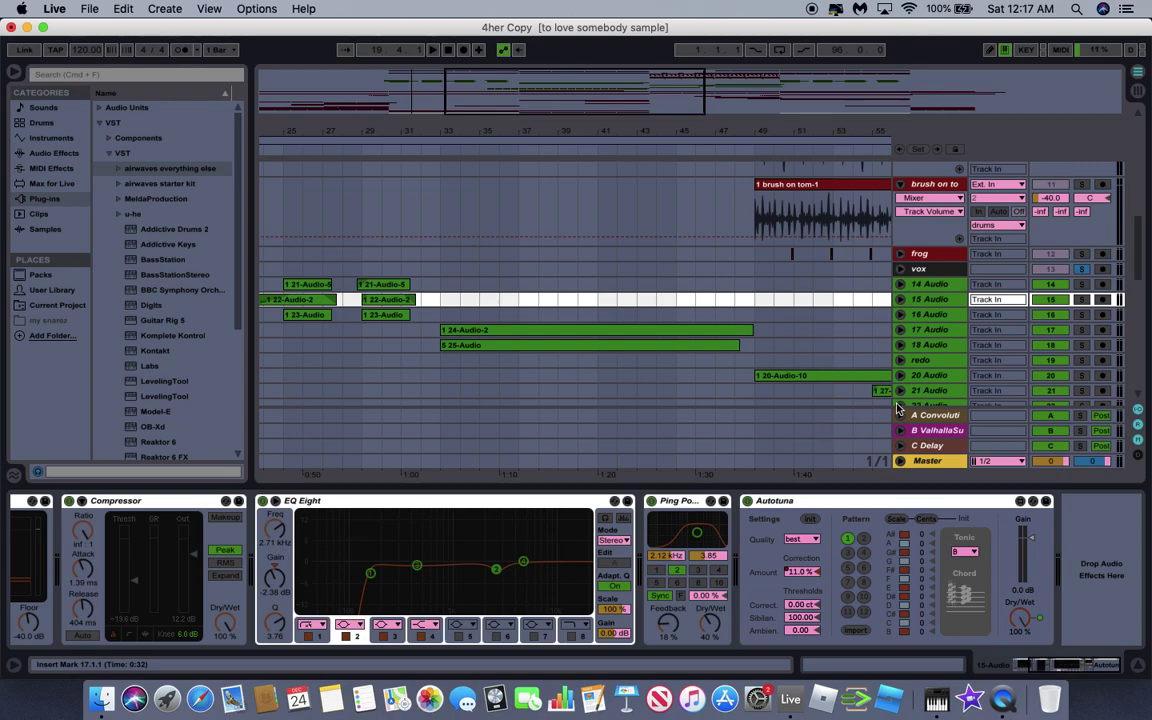
scroll(465, 266, left, 5)
scroll(465, 266, down, 1)
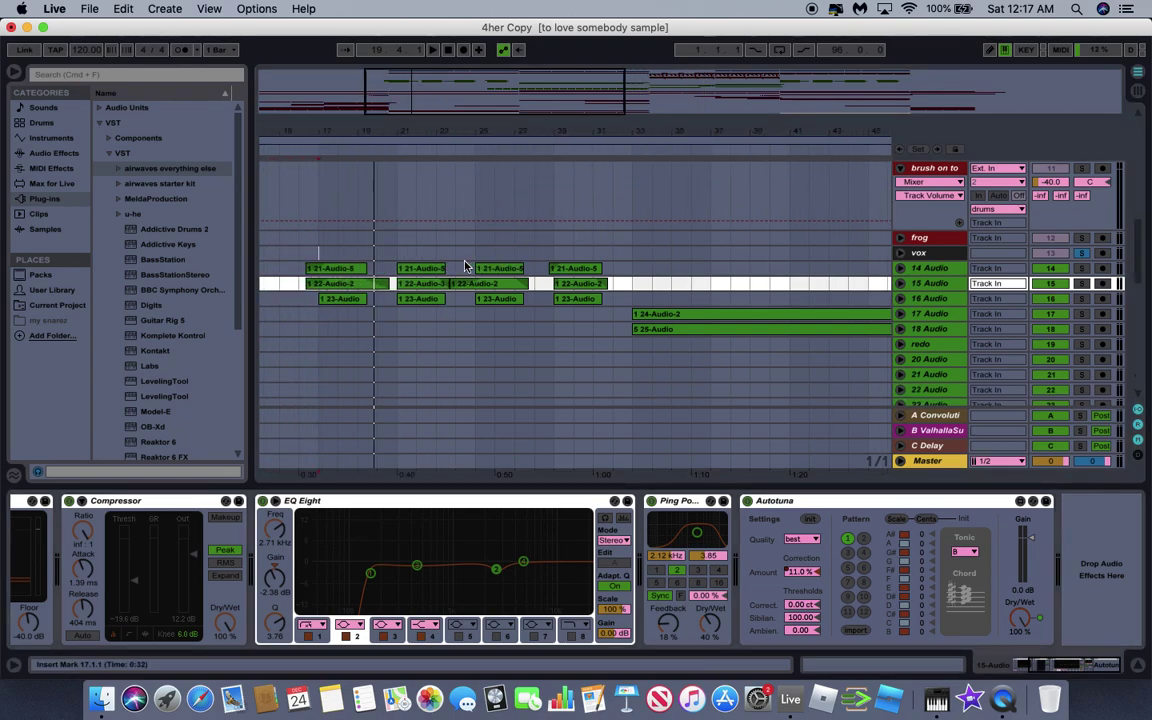
click(393, 285)
click(397, 285)
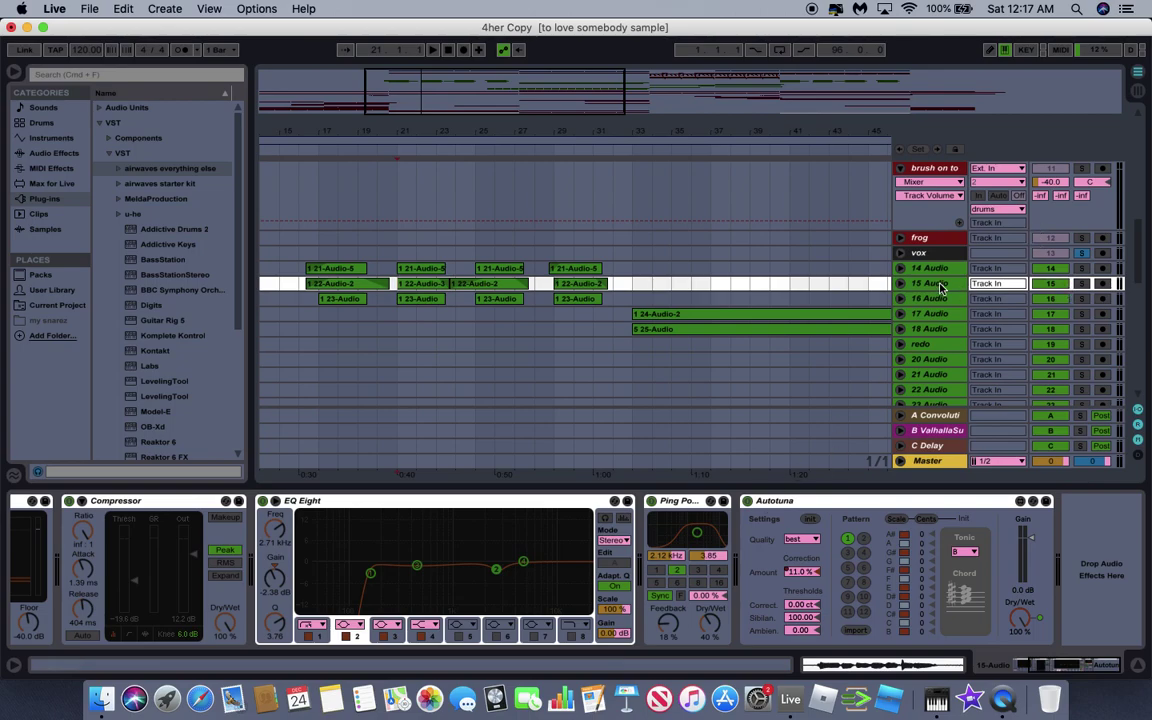
scroll(643, 584, left, 3)
scroll(640, 592, right, 3)
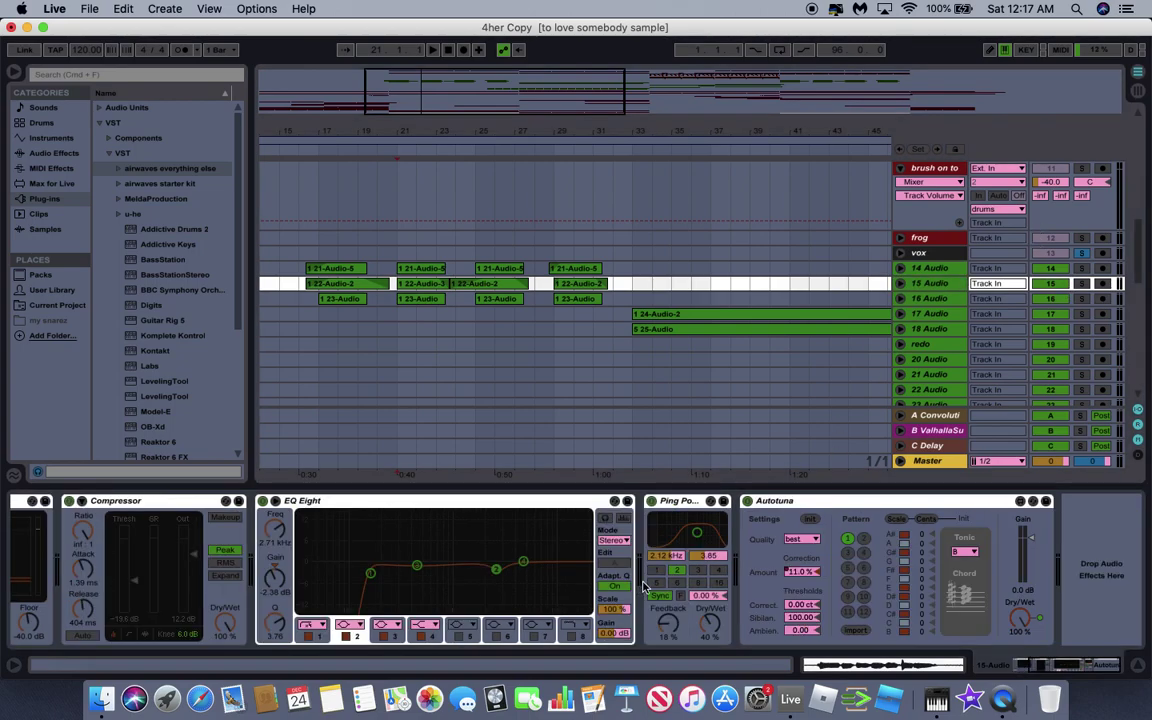
click(935, 300)
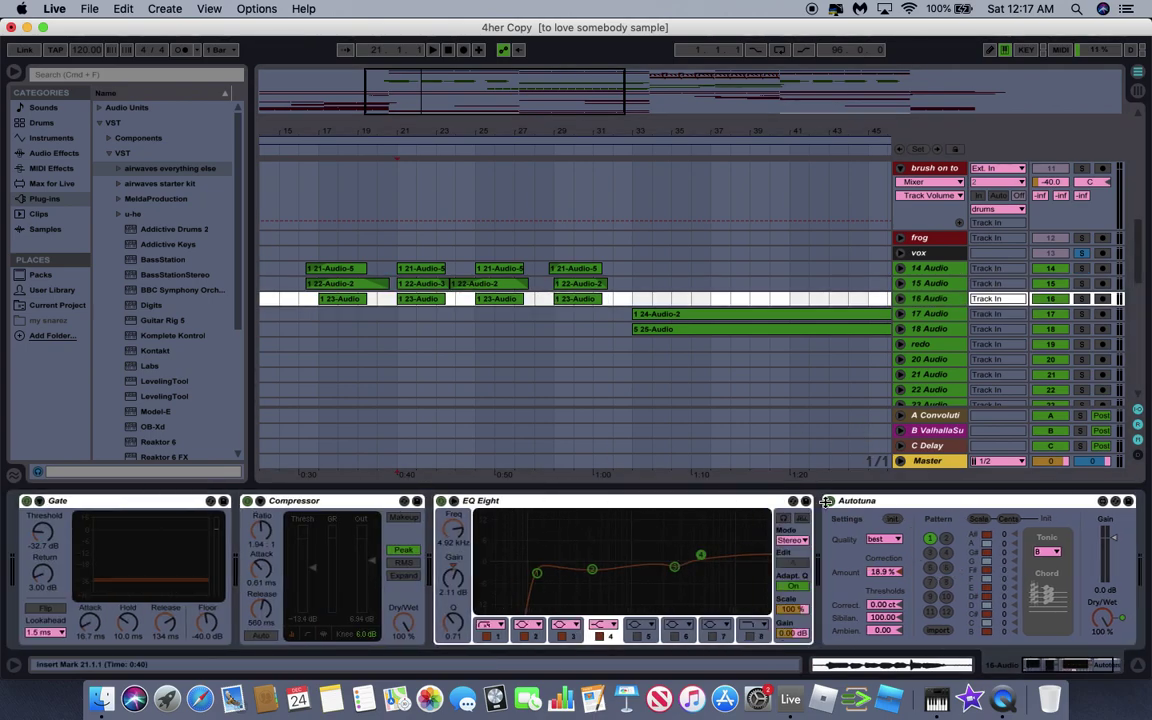
Solo the 17 Audio and 18 Audio tracks and play them from 33.1.1.
click(631, 316)
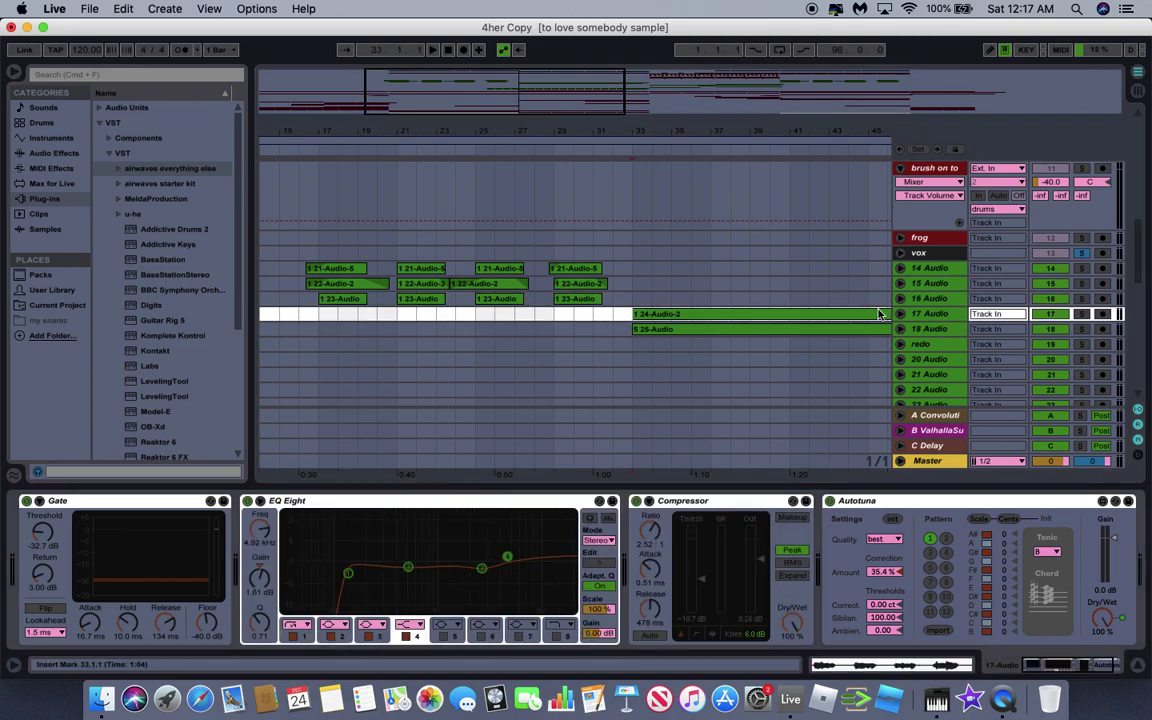
click(1081, 314)
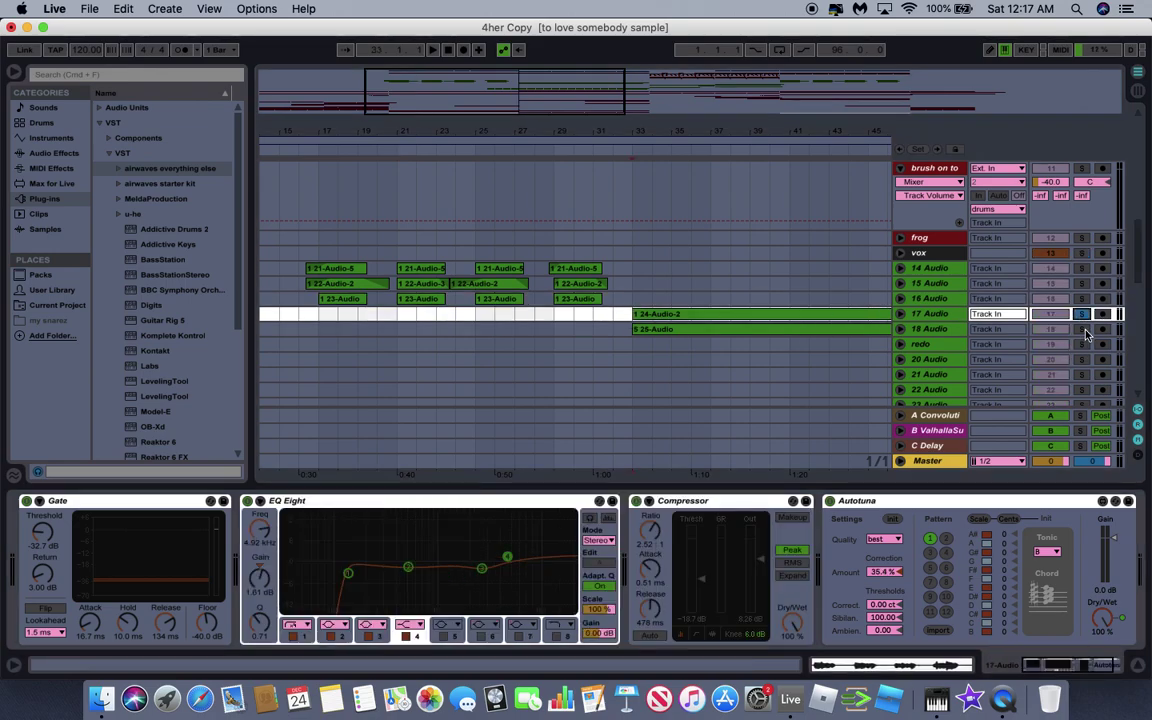
key(space)
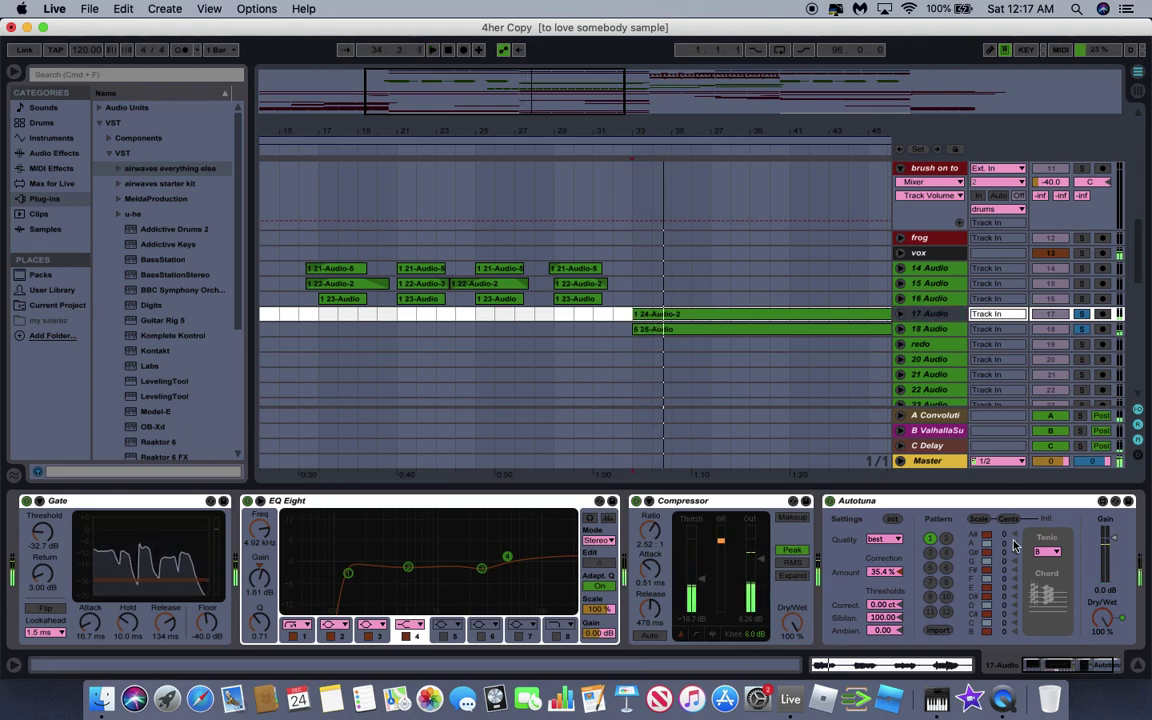
key(space)
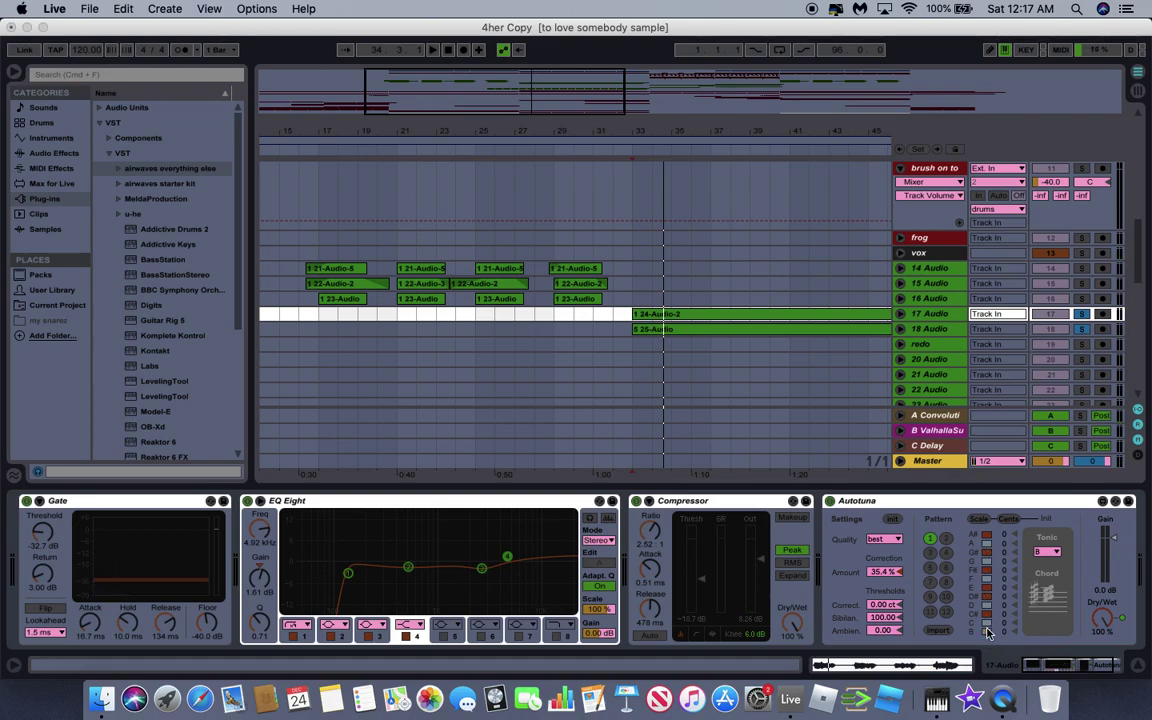
Compare the device chains of 18 Audio and 17 Audio and replay both soloed tracks from bar 33.
click(940, 330)
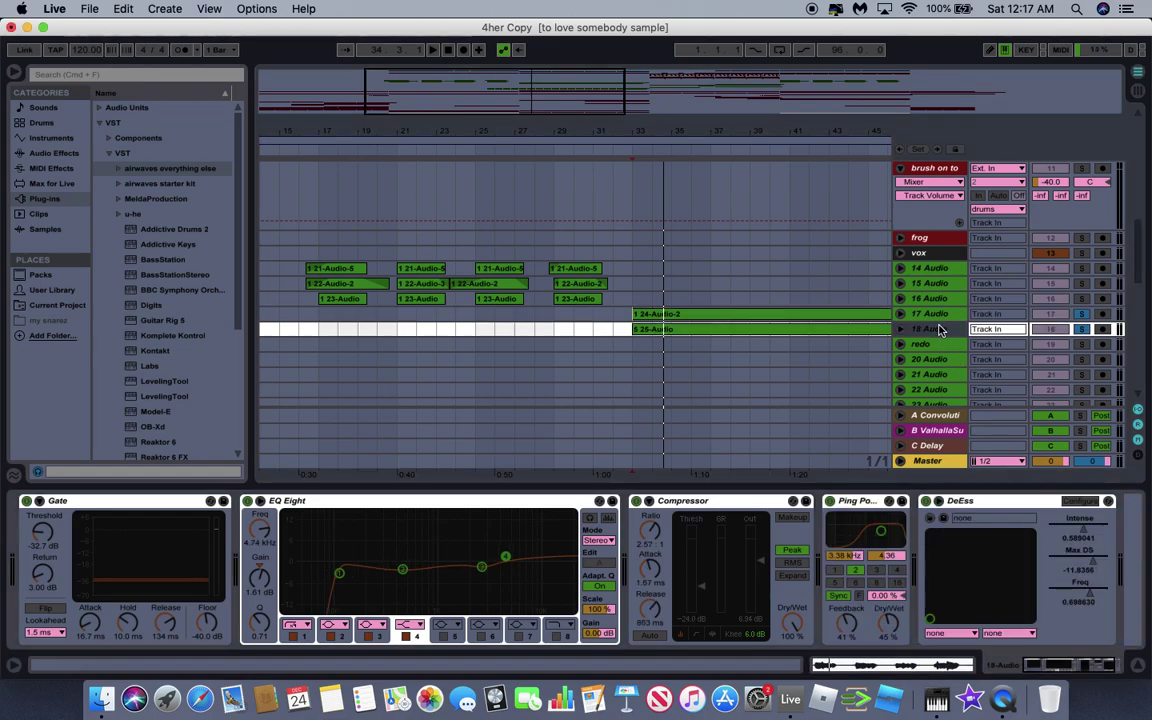
click(928, 316)
key(space)
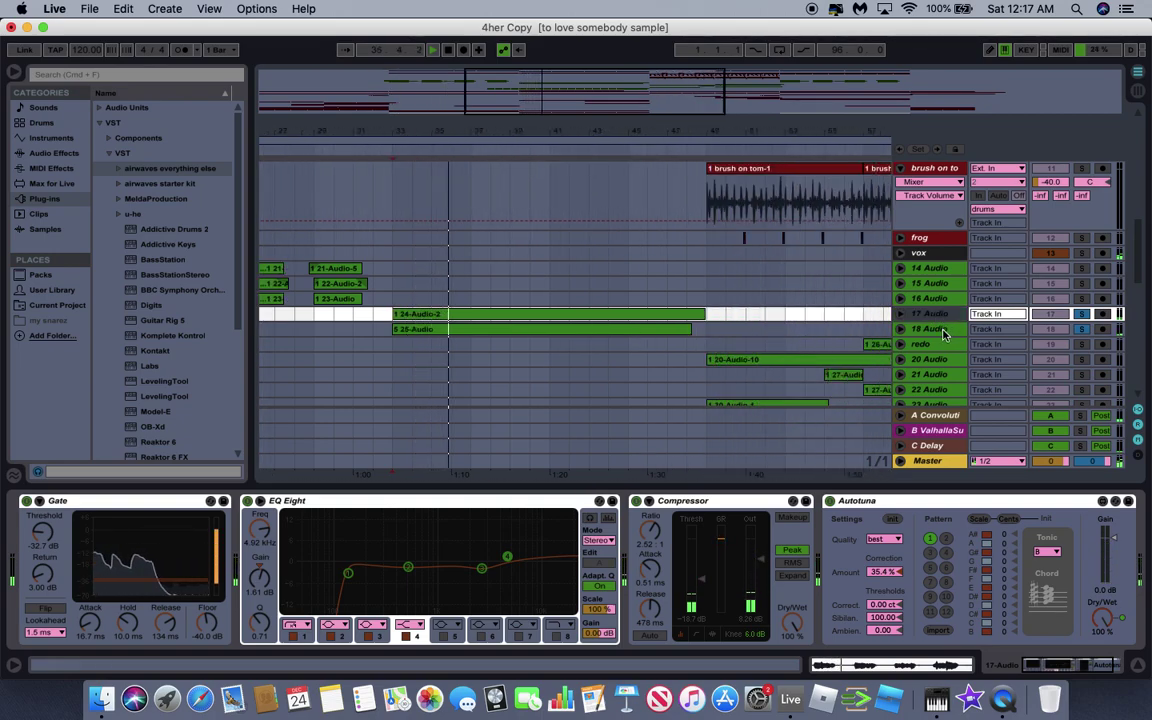
key(space)
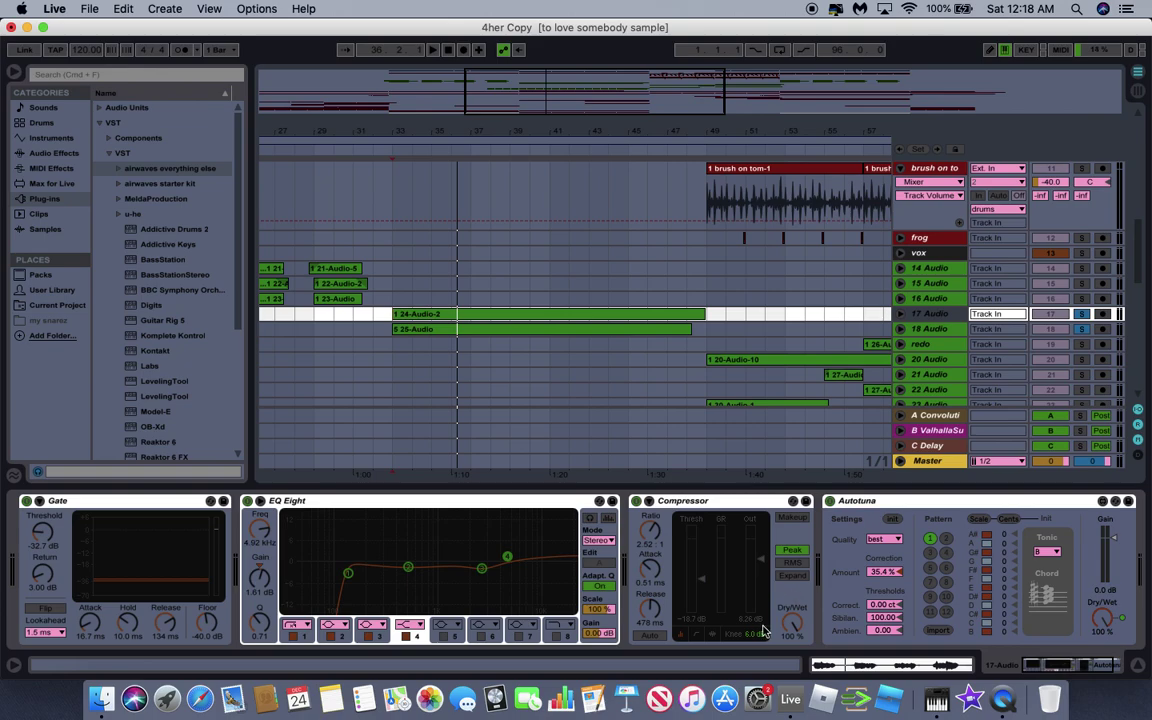
scroll(823, 566, right, 3)
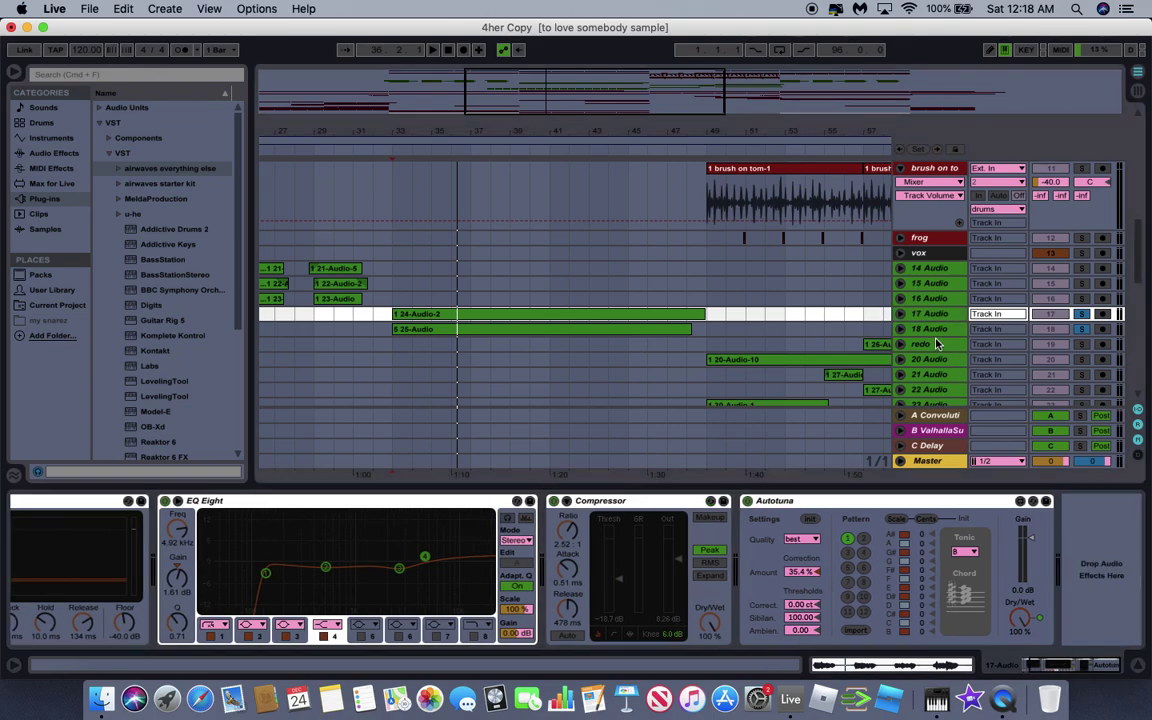
Turn off the DeEss plug-in on 18 Audio and unfold the track to show its waveform.
click(934, 331)
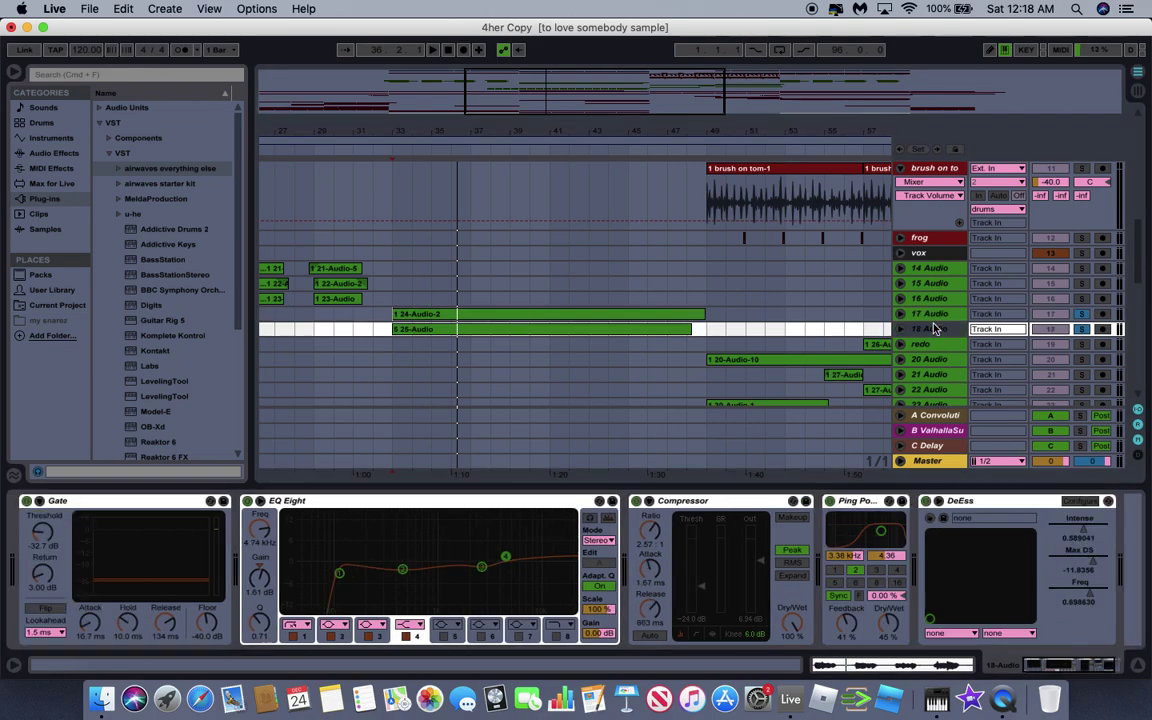
click(957, 503)
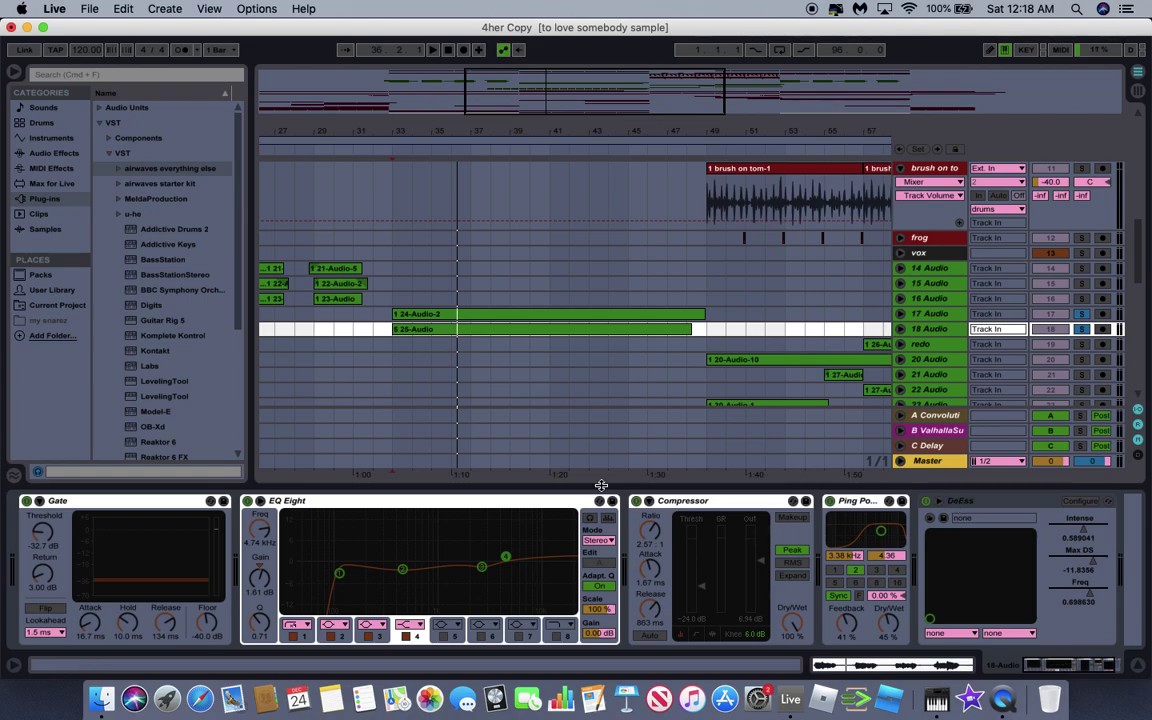
click(901, 330)
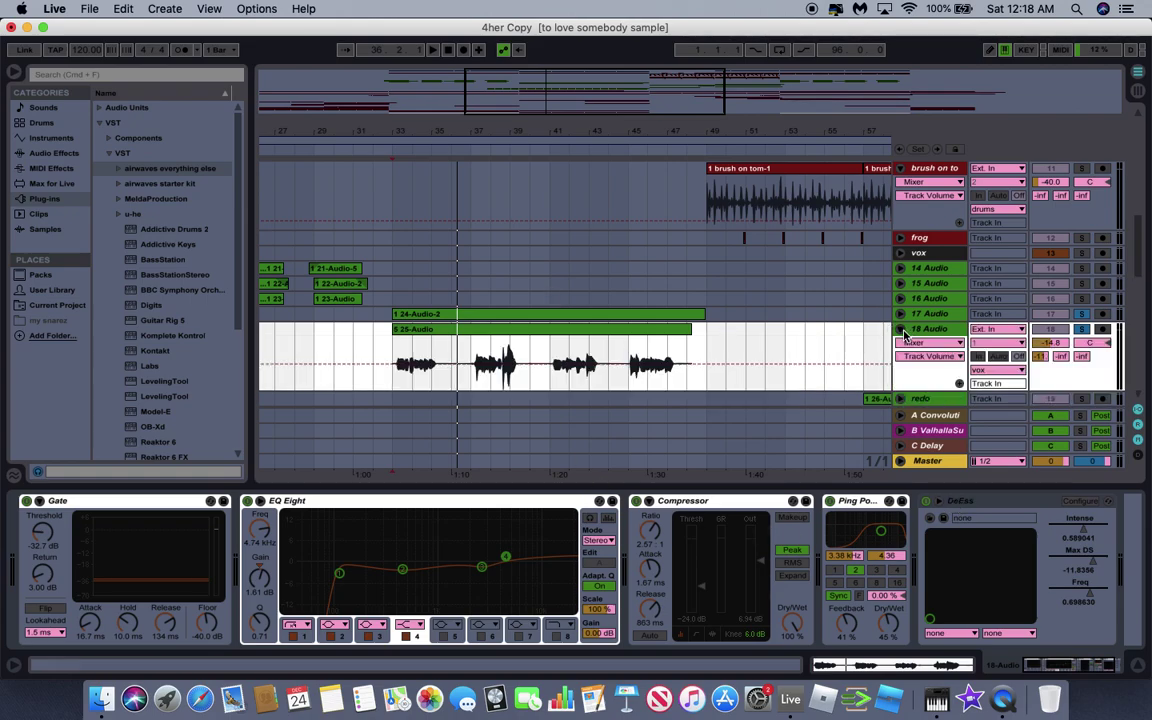
Play the soloed 17 Audio and 18 Audio tracks from 37.1.1.
click(474, 376)
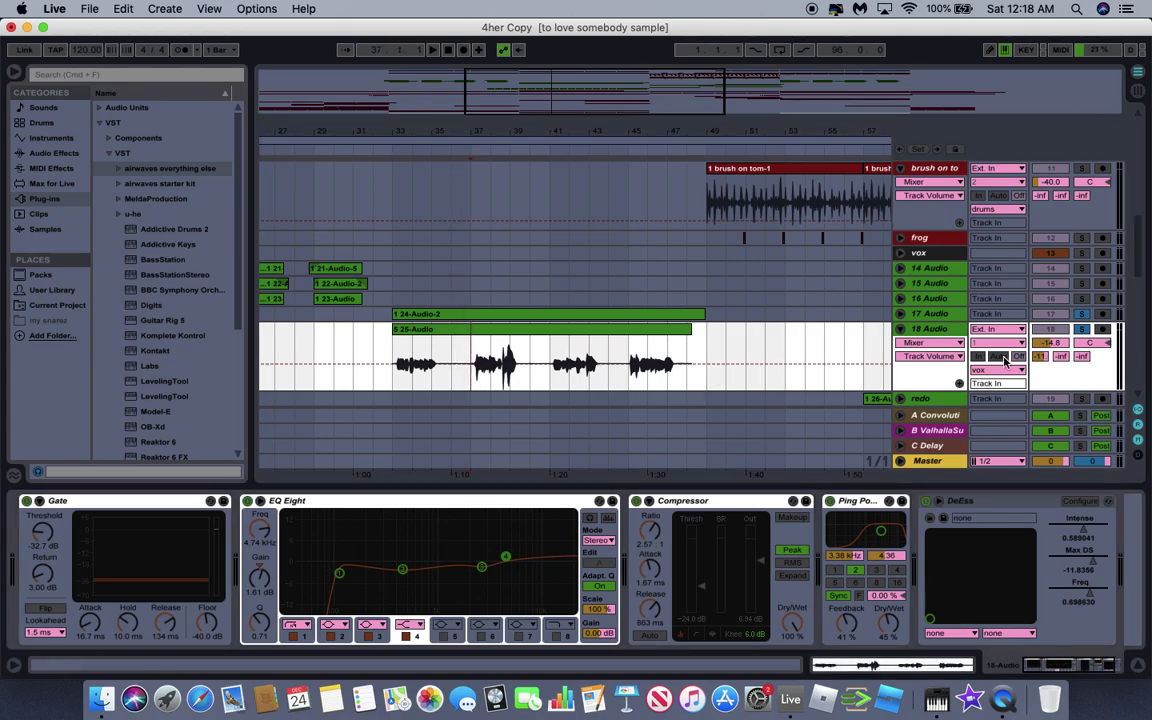
key(space)
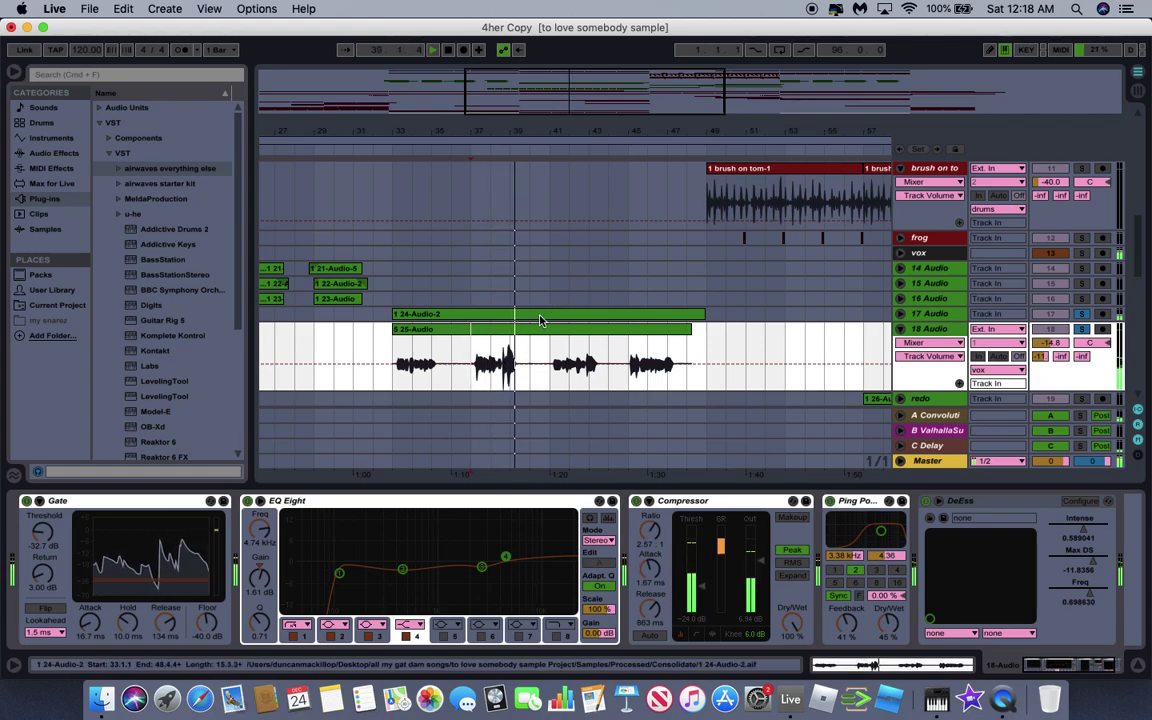
key(space)
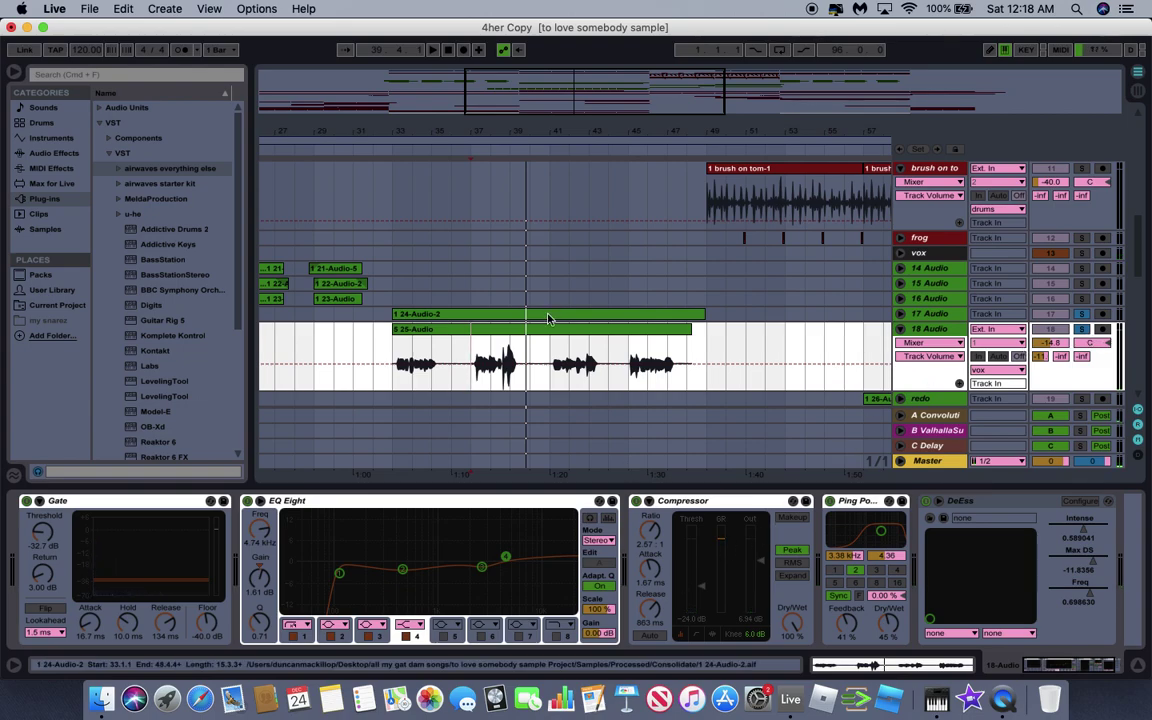
Examine the vocal phrases in the waveform of the 25-Audio clip on 18 Audio up close.
key(plus)
key(plus)
key(plus)
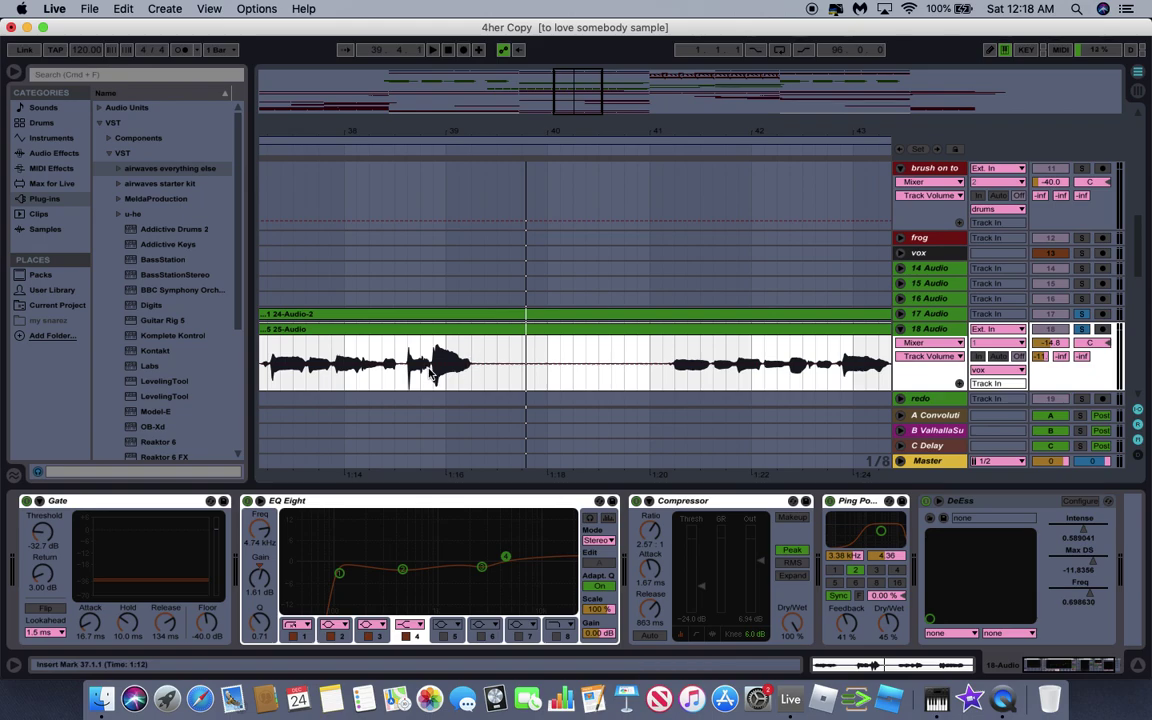
scroll(432, 373, left, 5)
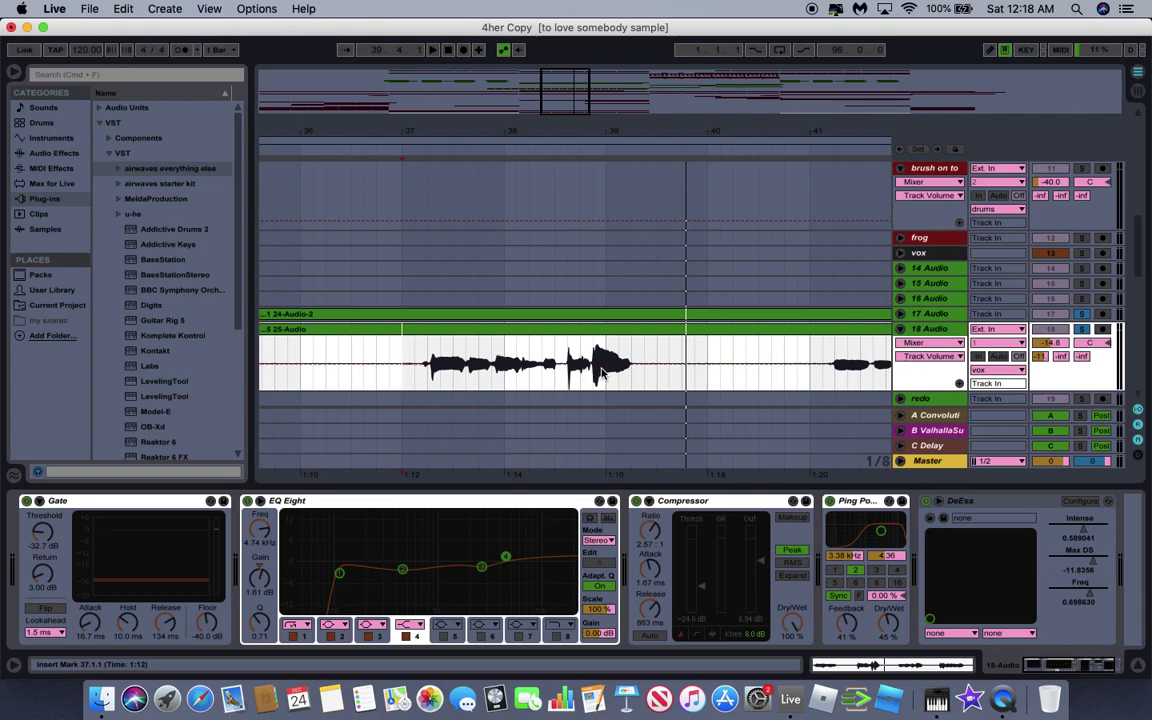
scroll(593, 378, down, 2)
scroll(593, 378, right, 5)
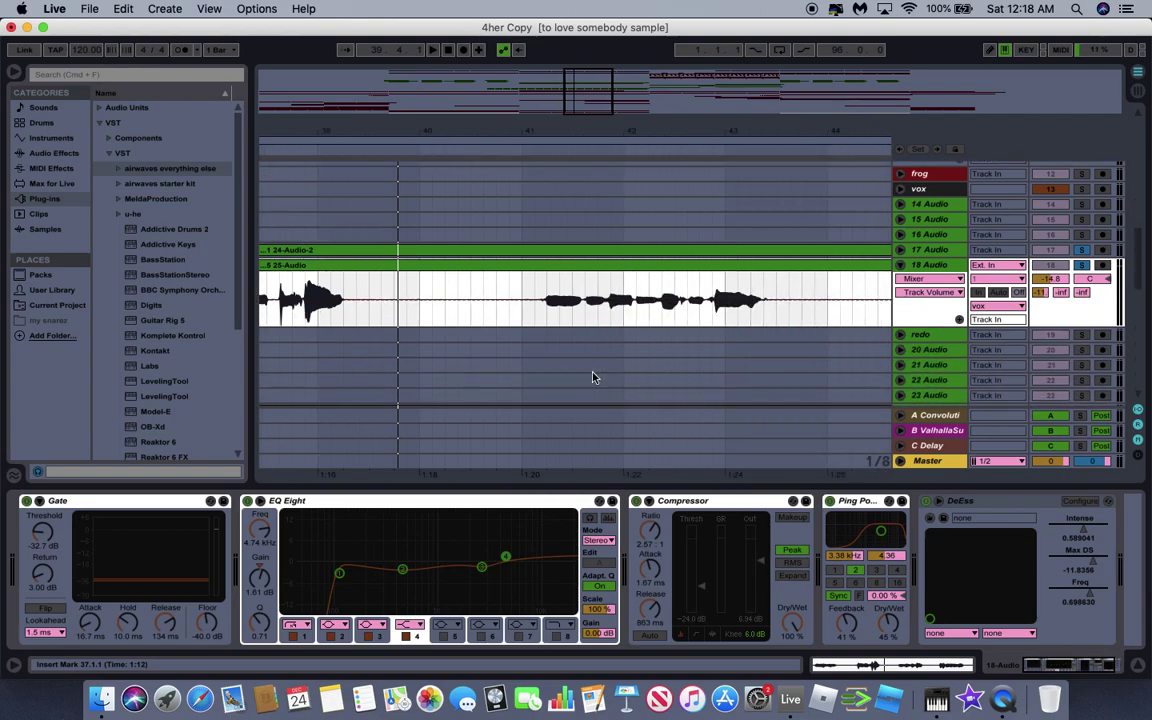
scroll(591, 375, right, 3)
scroll(546, 318, left, 13)
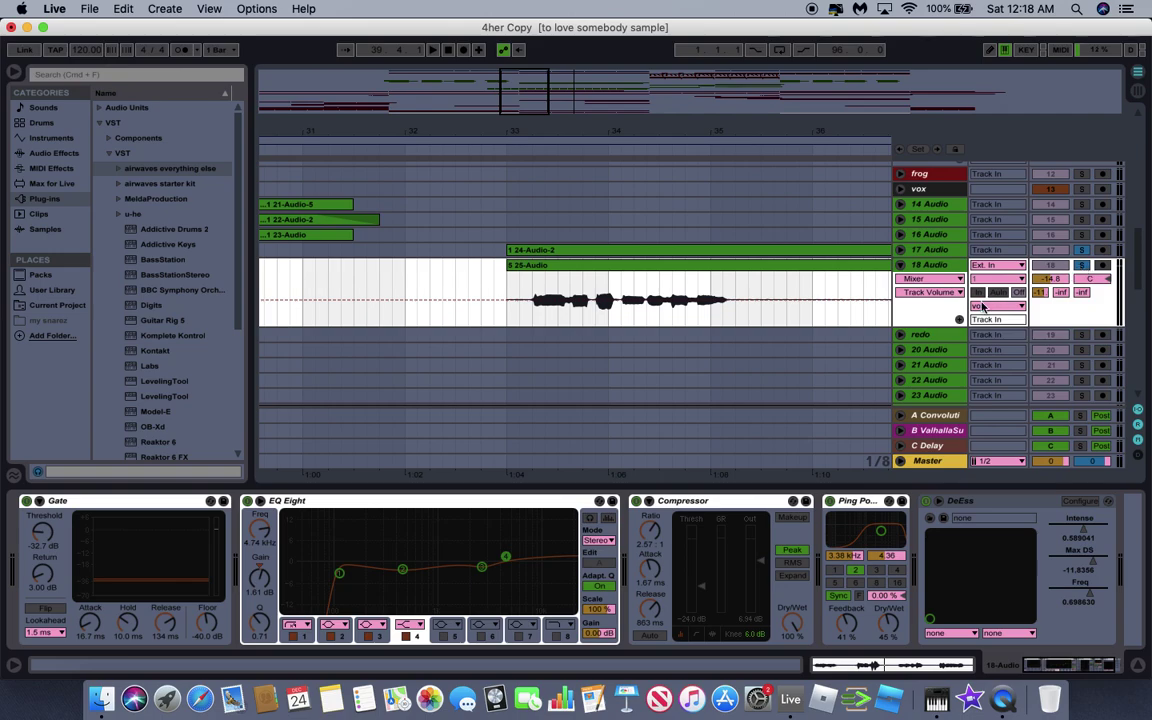
key(minus)
key(minus)
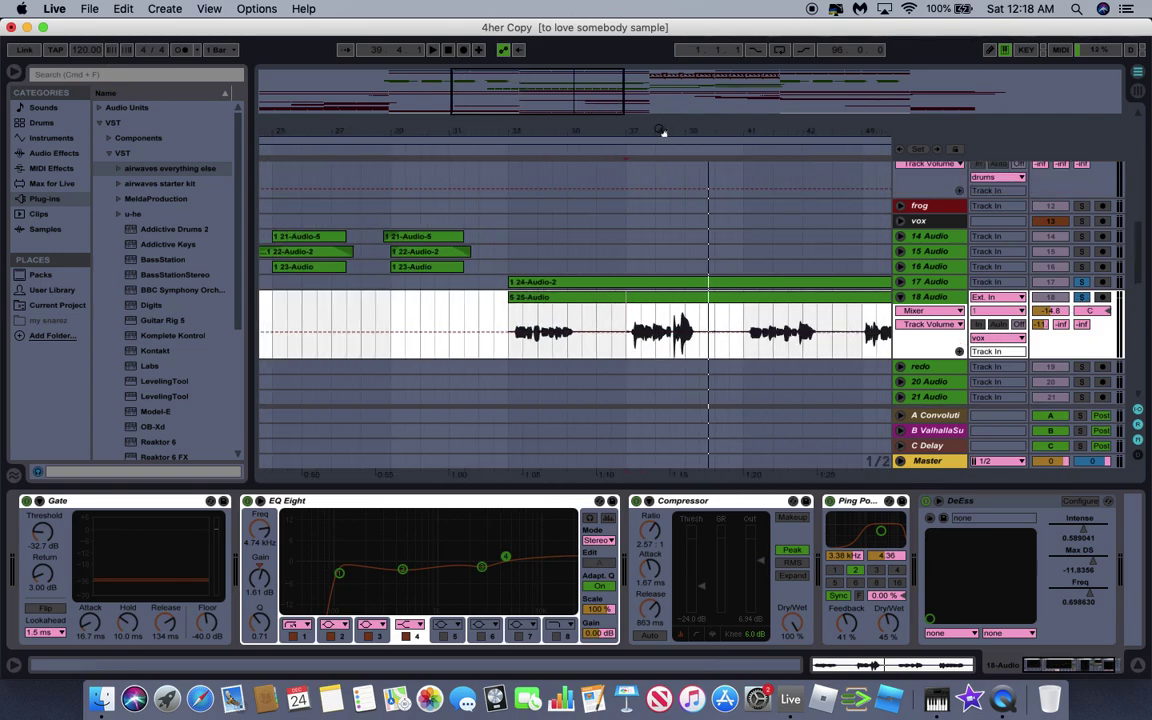
Solo 20 Audio and 23 Audio in place of the earlier soloed tracks and play them from 49.1.1.
scroll(790, 293, down, 5)
scroll(790, 293, right, 1)
scroll(790, 293, right, 10)
scroll(790, 293, up, 4)
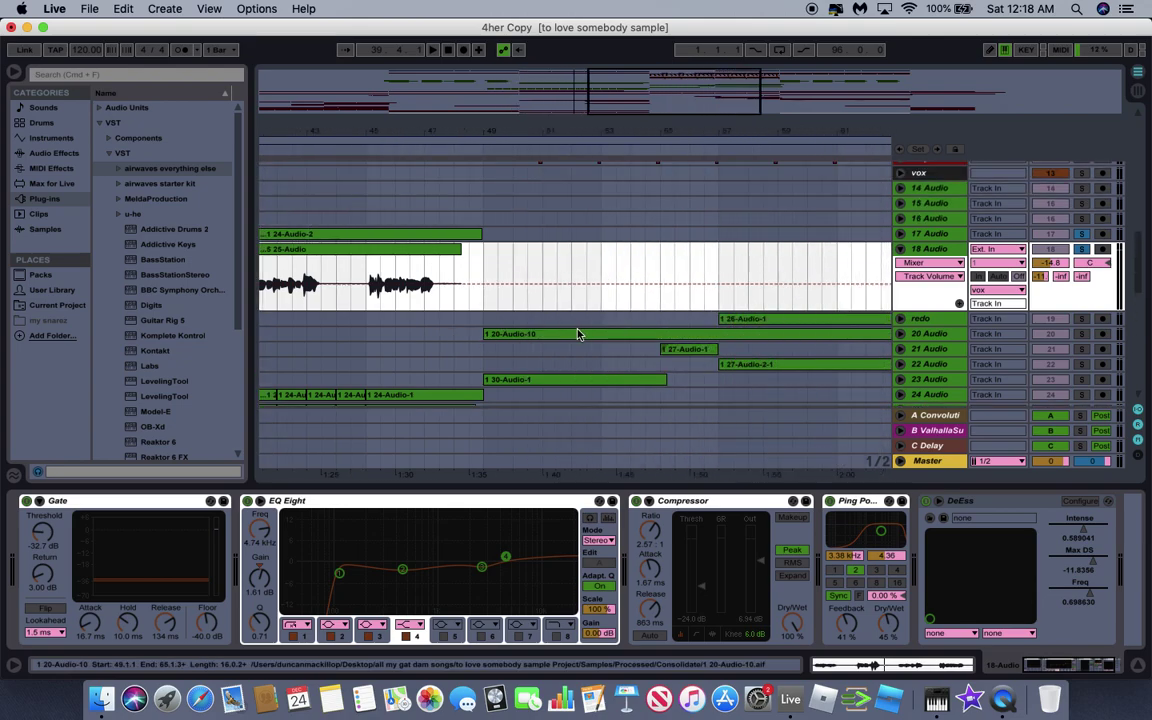
click(481, 334)
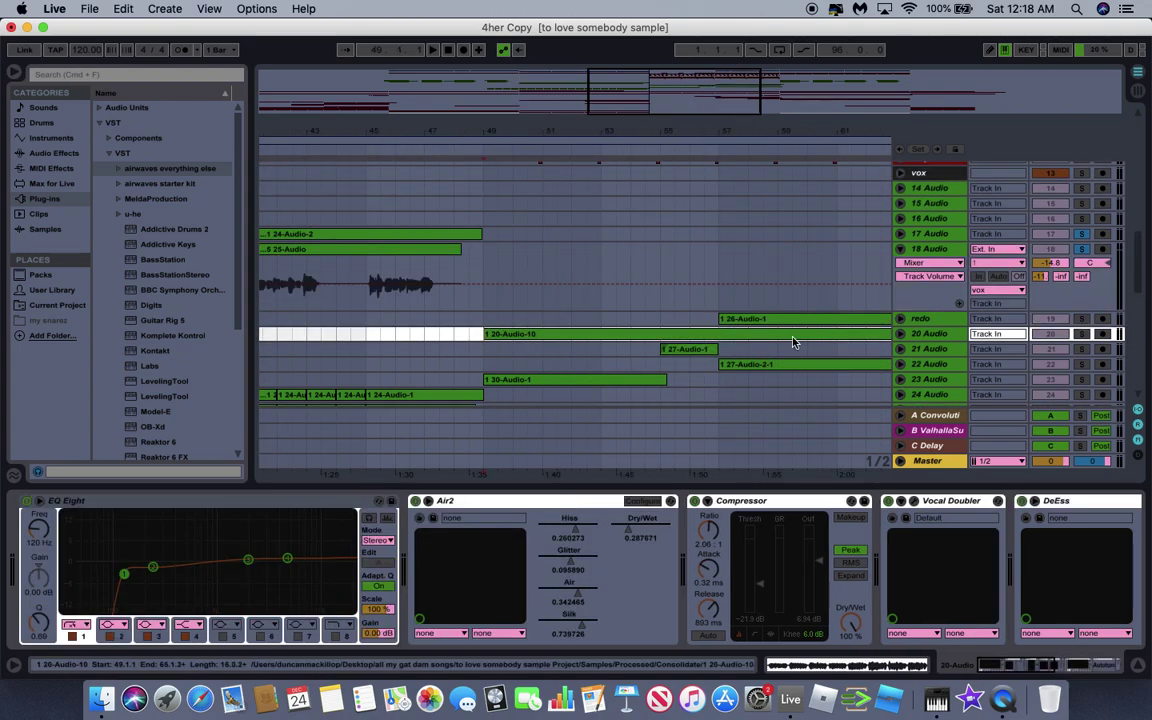
key(space)
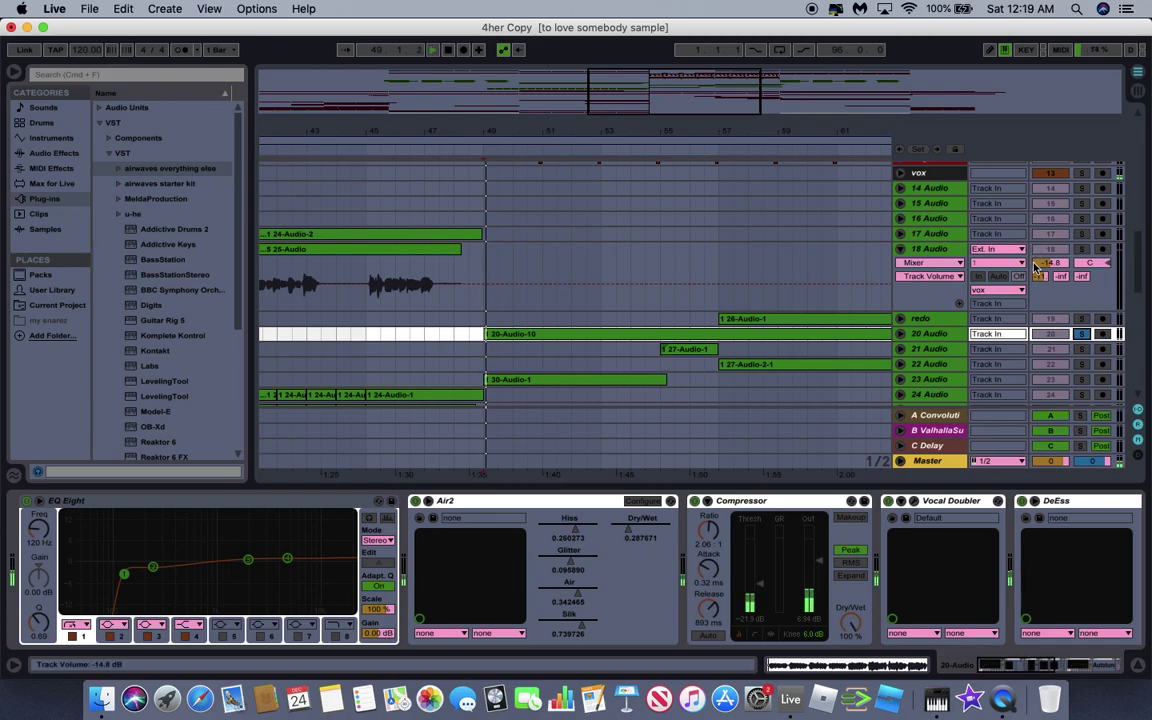
click(1081, 379)
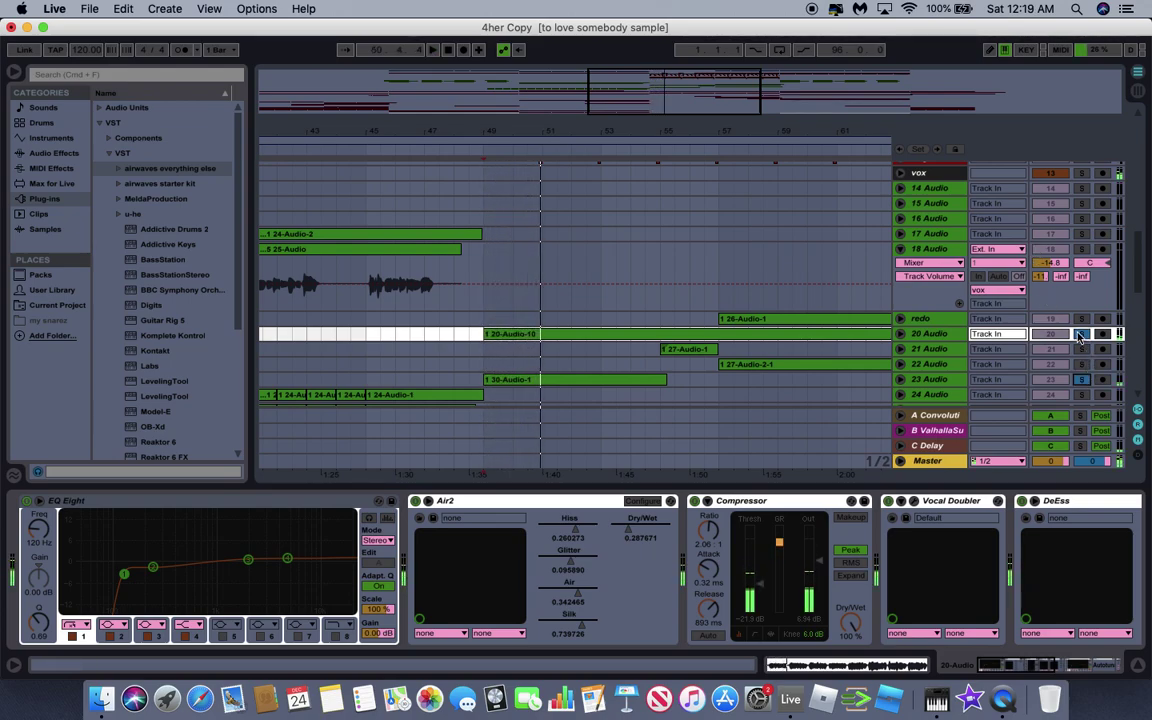
Review the device chain of 23 Audio and unfold the track to show the 30-Audio-1 waveform.
click(673, 377)
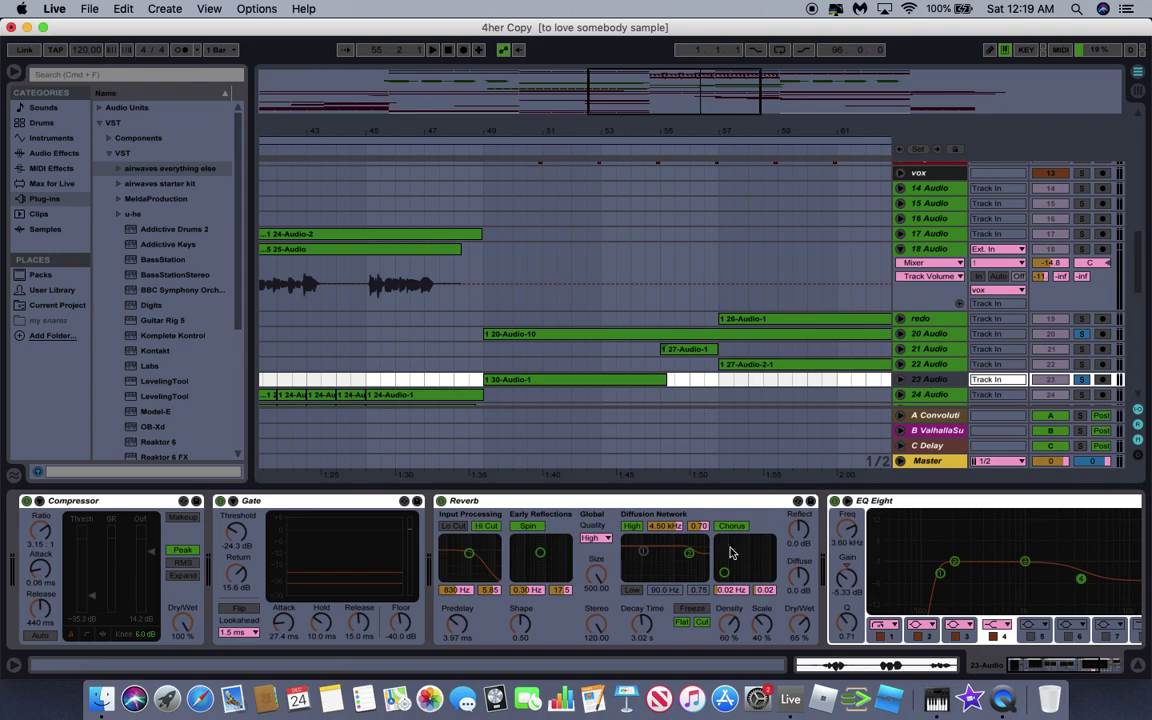
scroll(693, 575, right, 3)
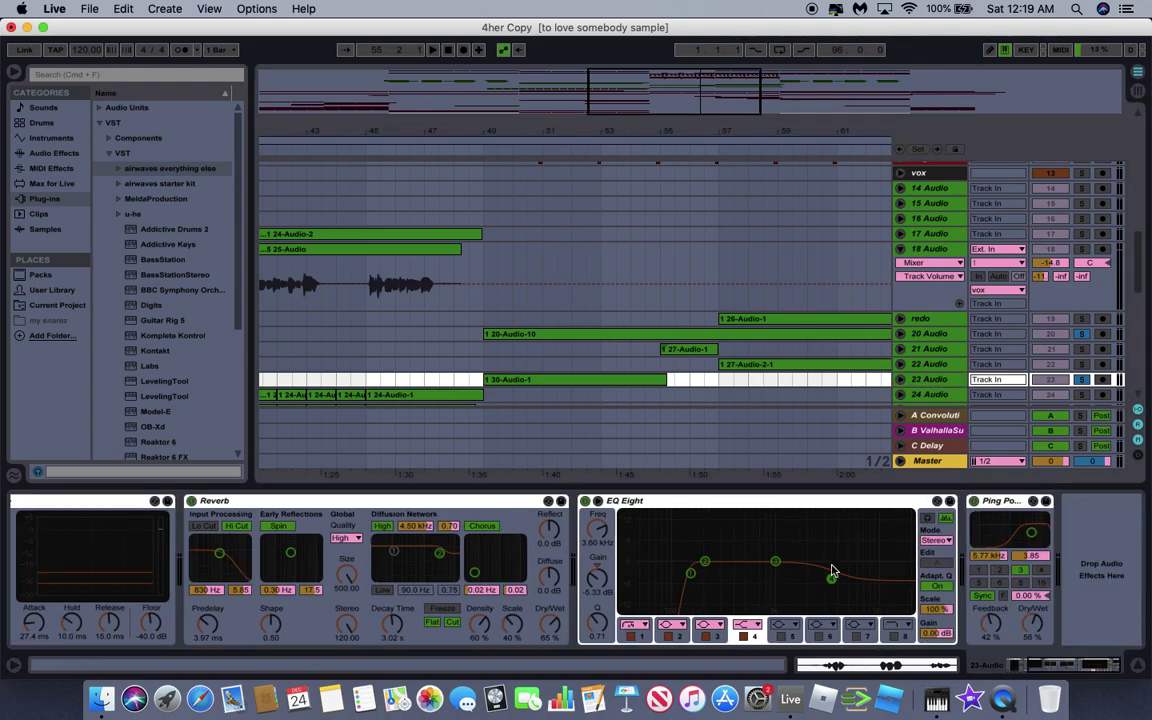
scroll(833, 572, left, 3)
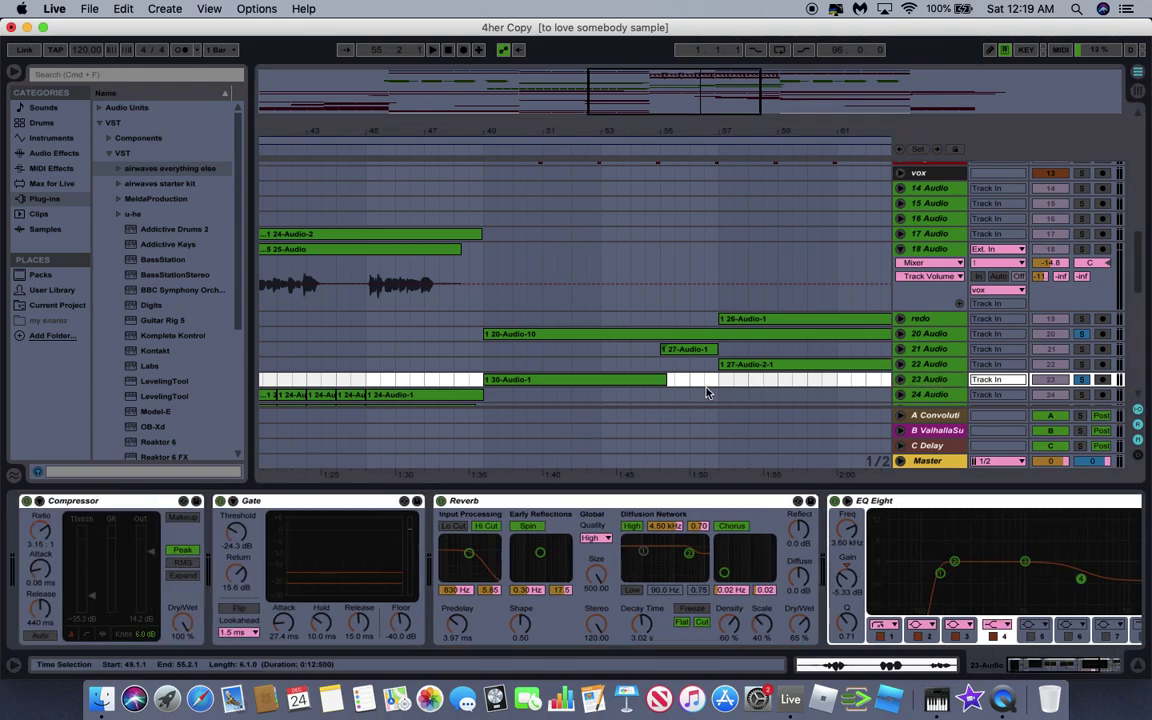
click(898, 380)
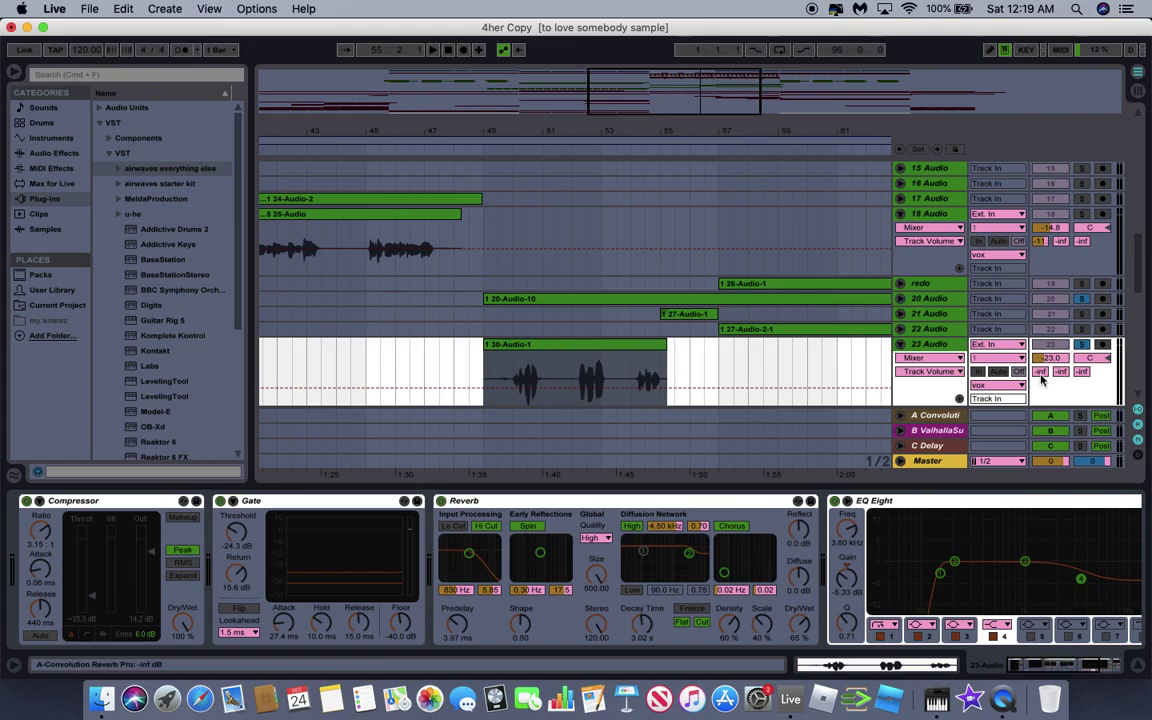
Review the full device chain of 20 Audio and select its Air2 plug-in.
click(1082, 298)
click(938, 302)
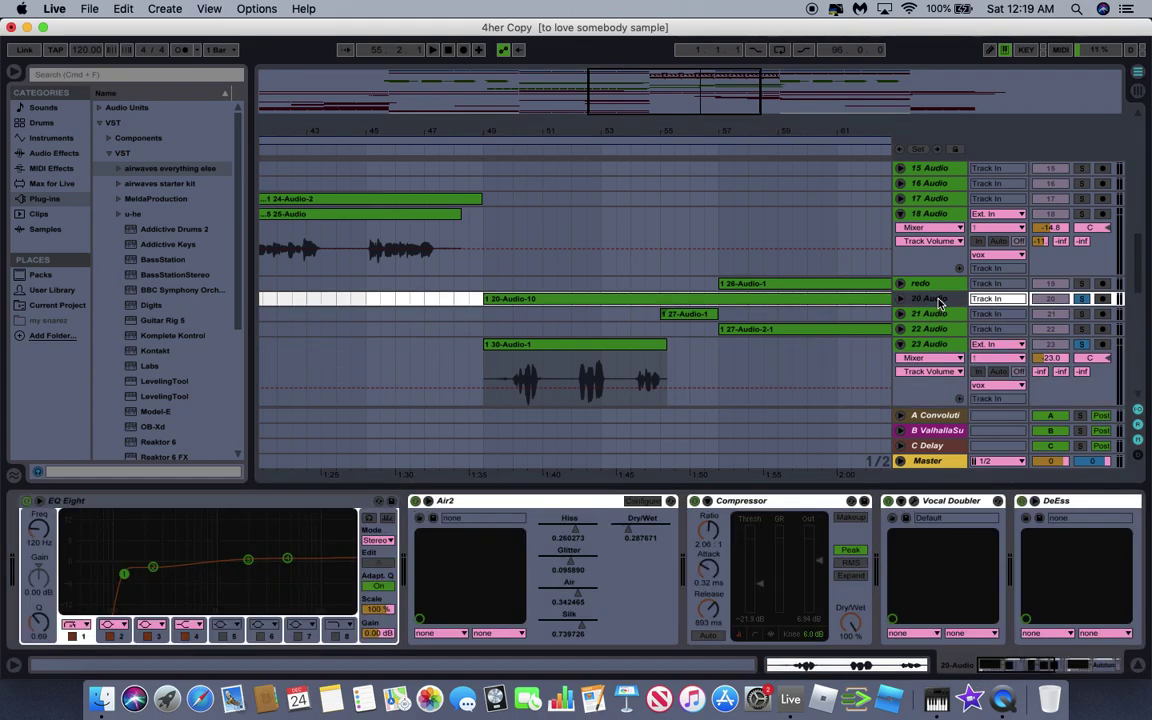
scroll(755, 548, right, 10)
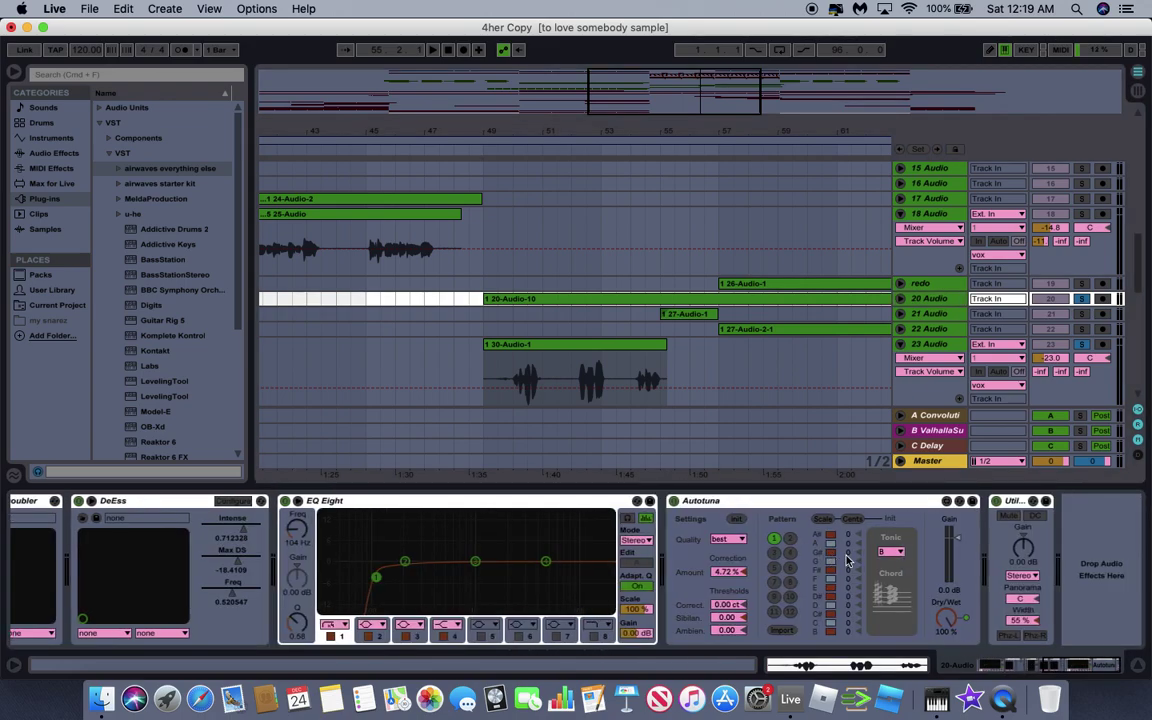
scroll(650, 600, left, 10)
click(475, 505)
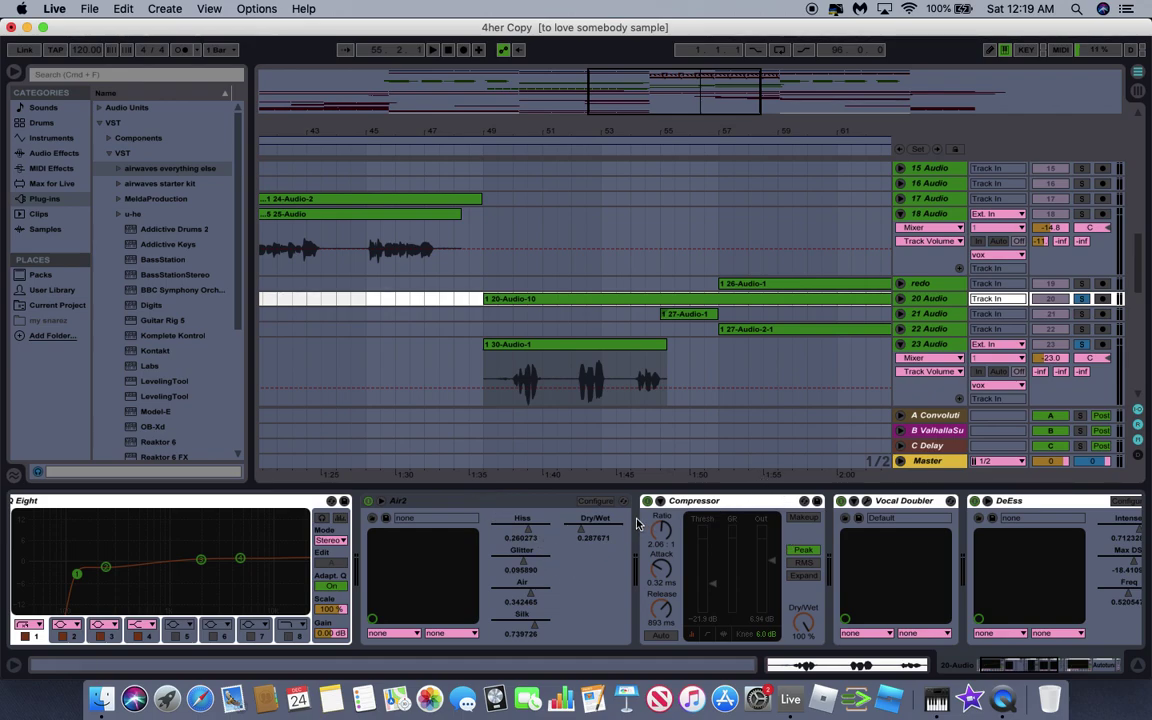
Solo only 20 Audio and play it from 49.1.1, toggling the Air2 plug-in off and on to compare.
click(1083, 301)
click(481, 304)
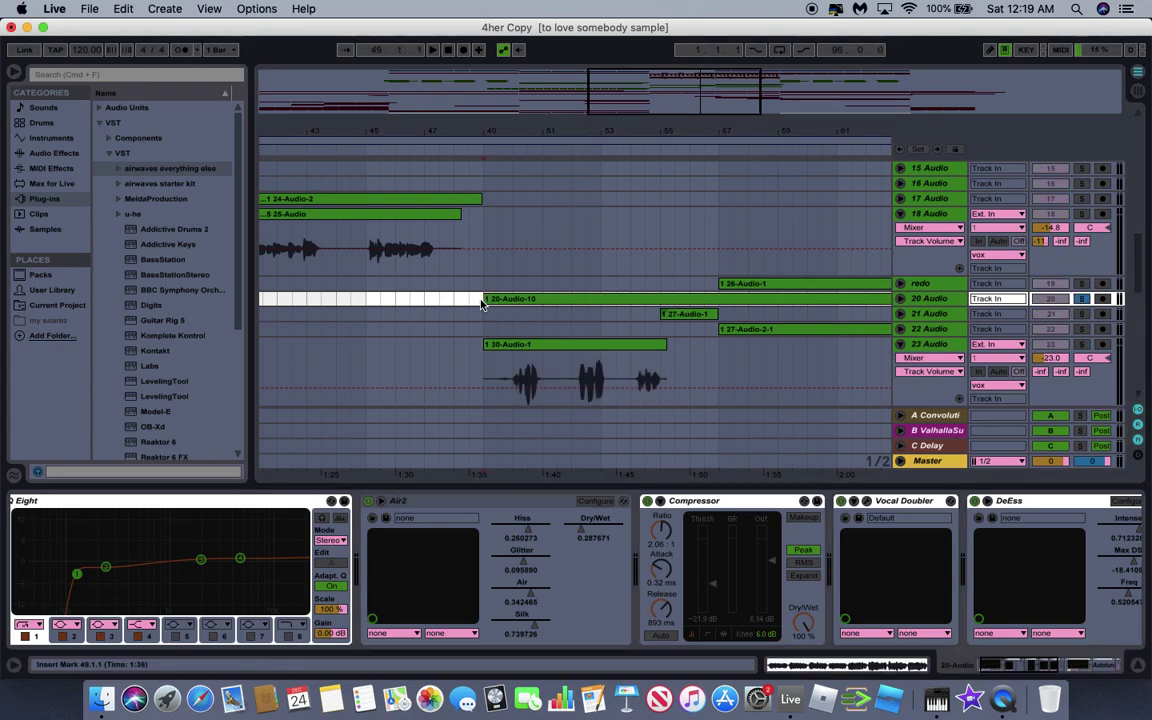
click(369, 502)
key(space)
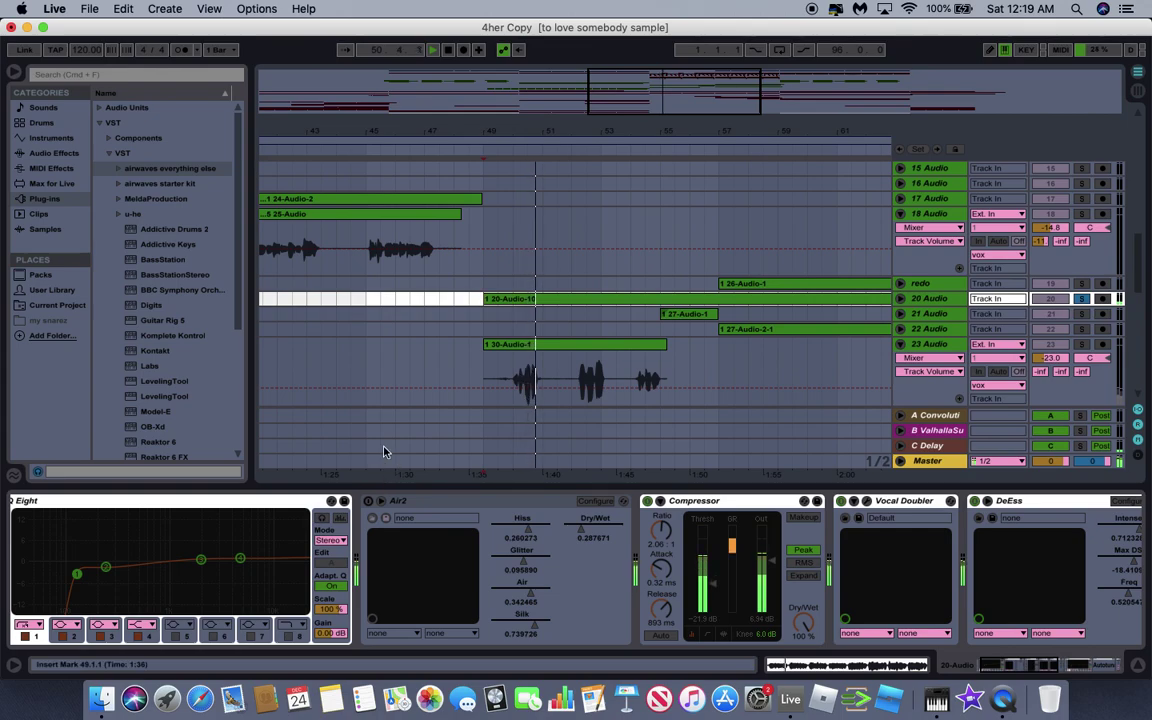
click(369, 500)
click(507, 375)
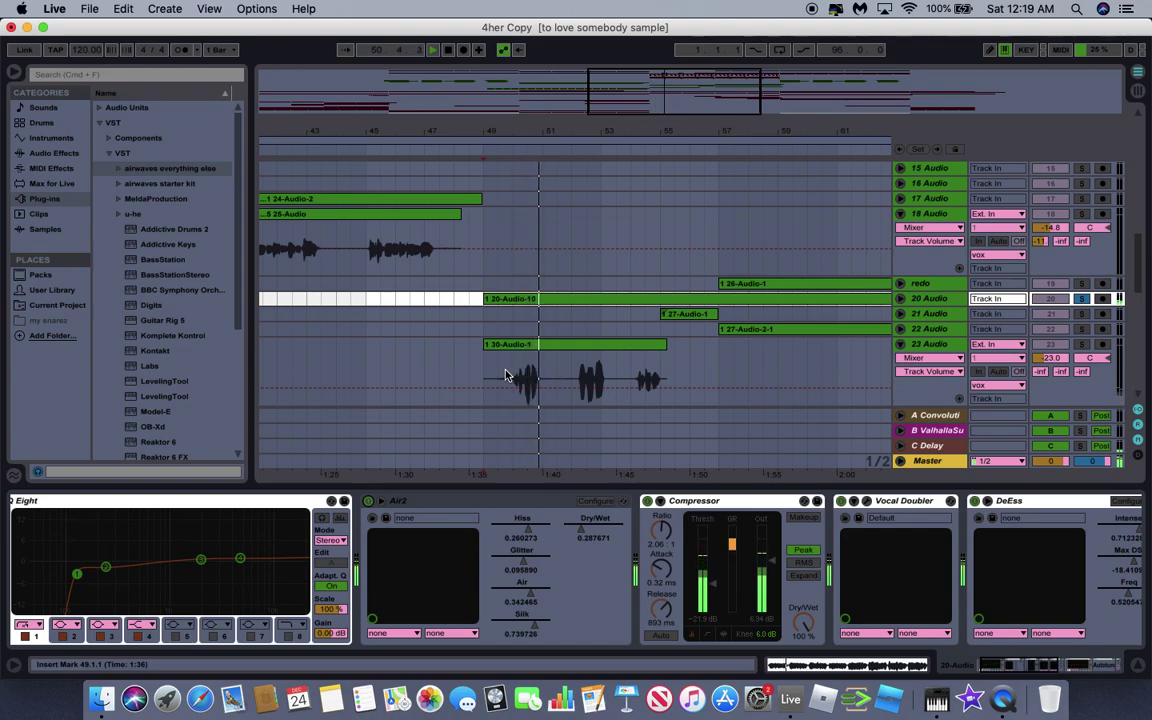
key(space)
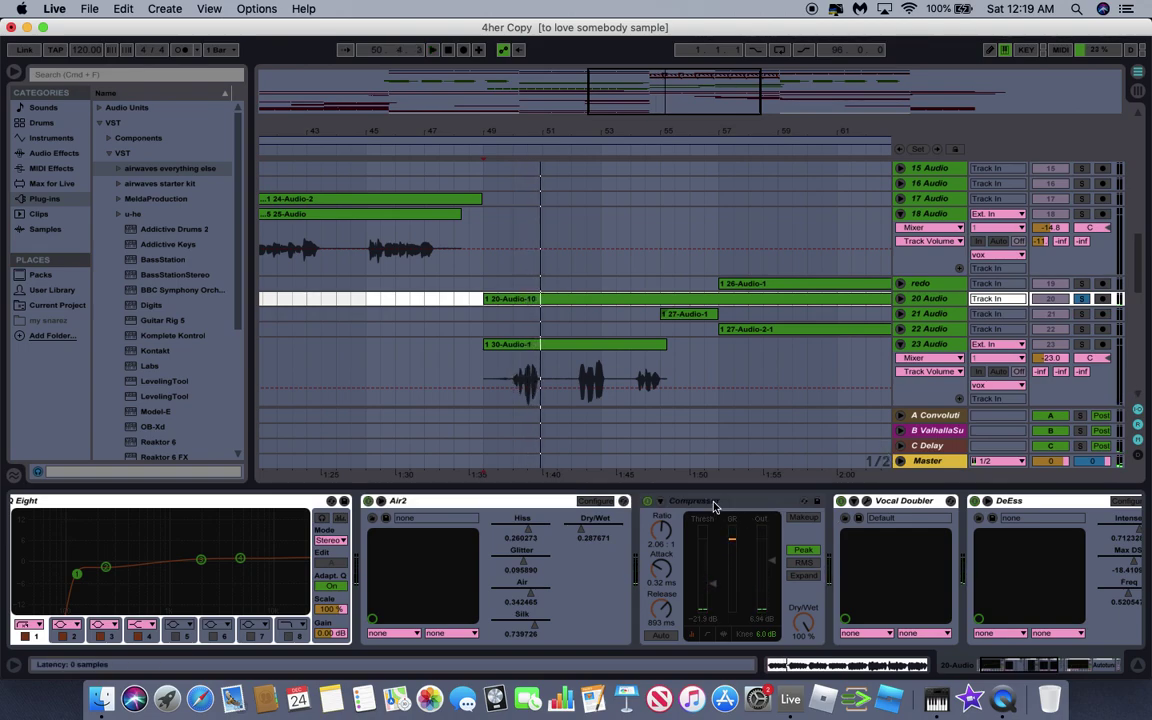
Open and close the Vocal Doubler window on 20 Audio, and review its DeEss, Air2, EQ Eight and Autotuna devices.
click(865, 503)
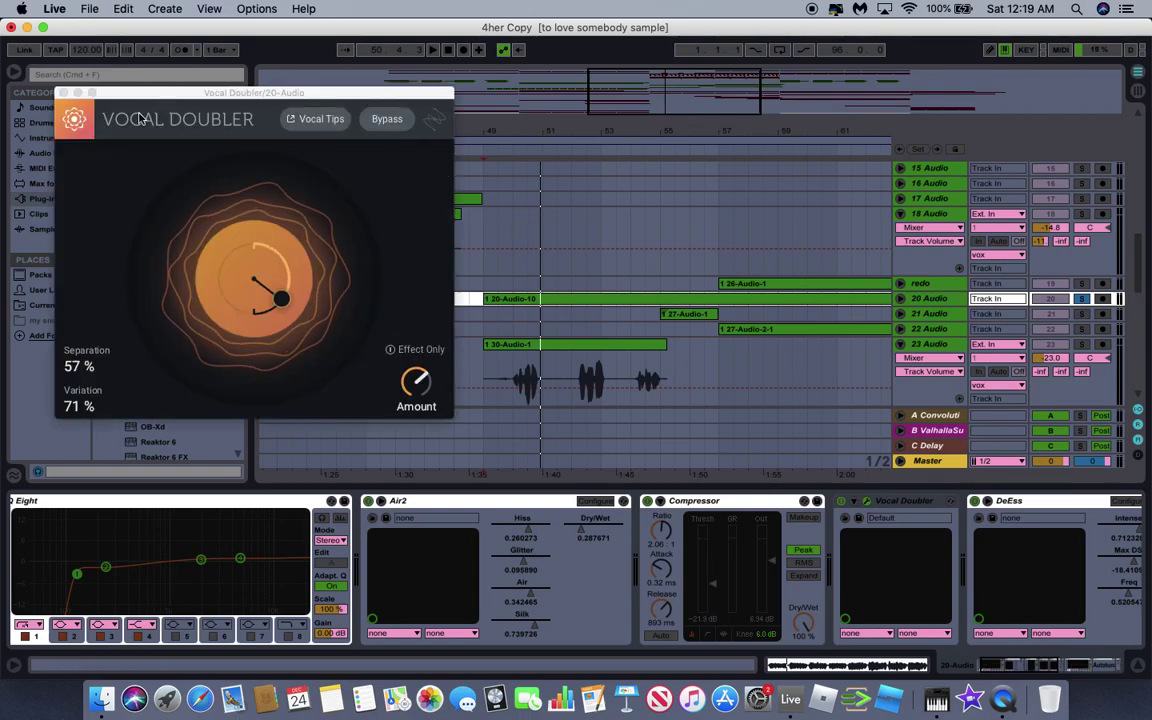
click(63, 93)
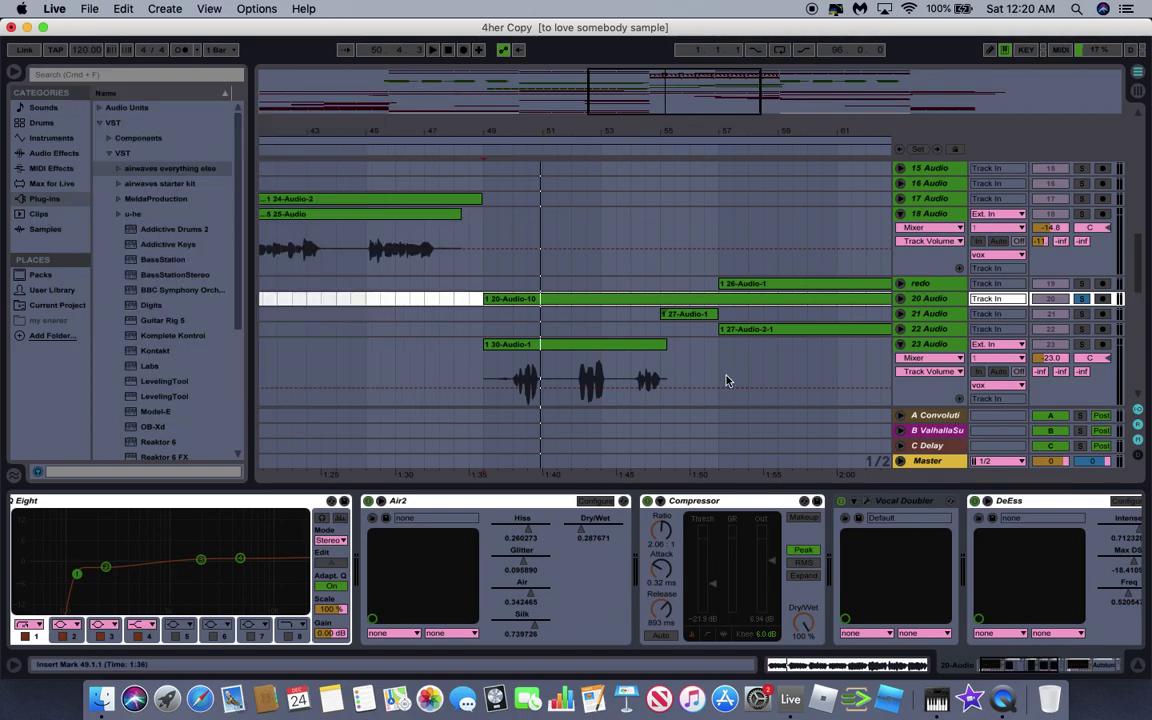
scroll(684, 507, right, 5)
click(684, 503)
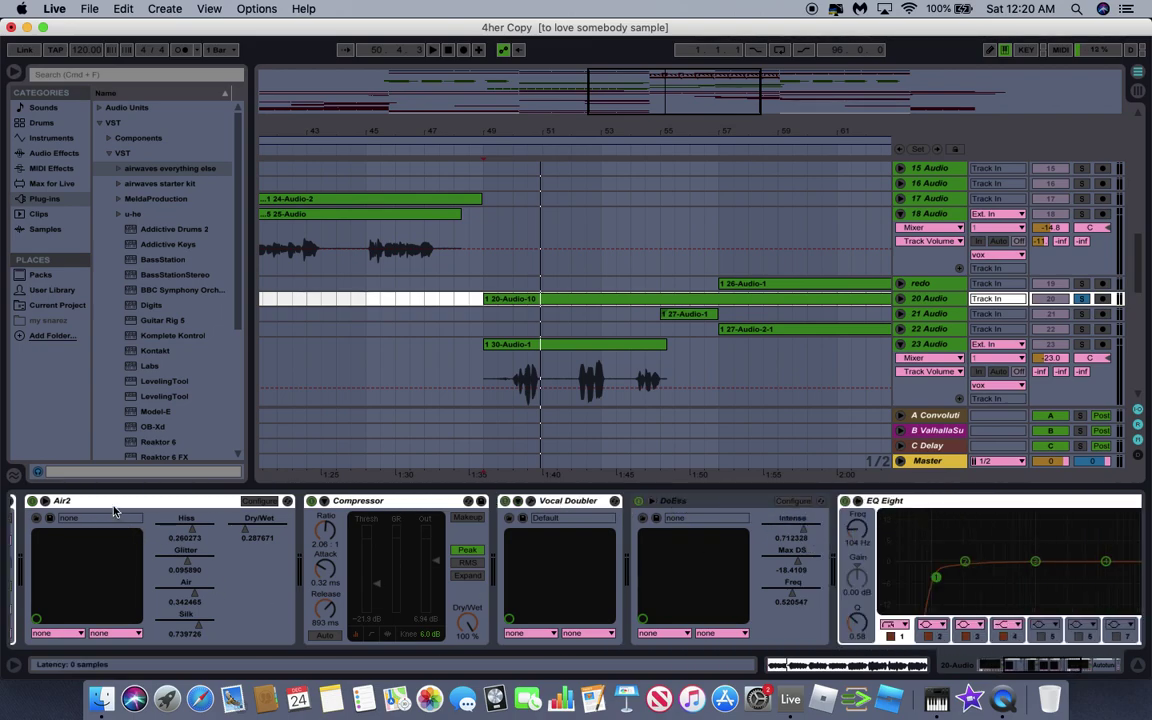
click(146, 509)
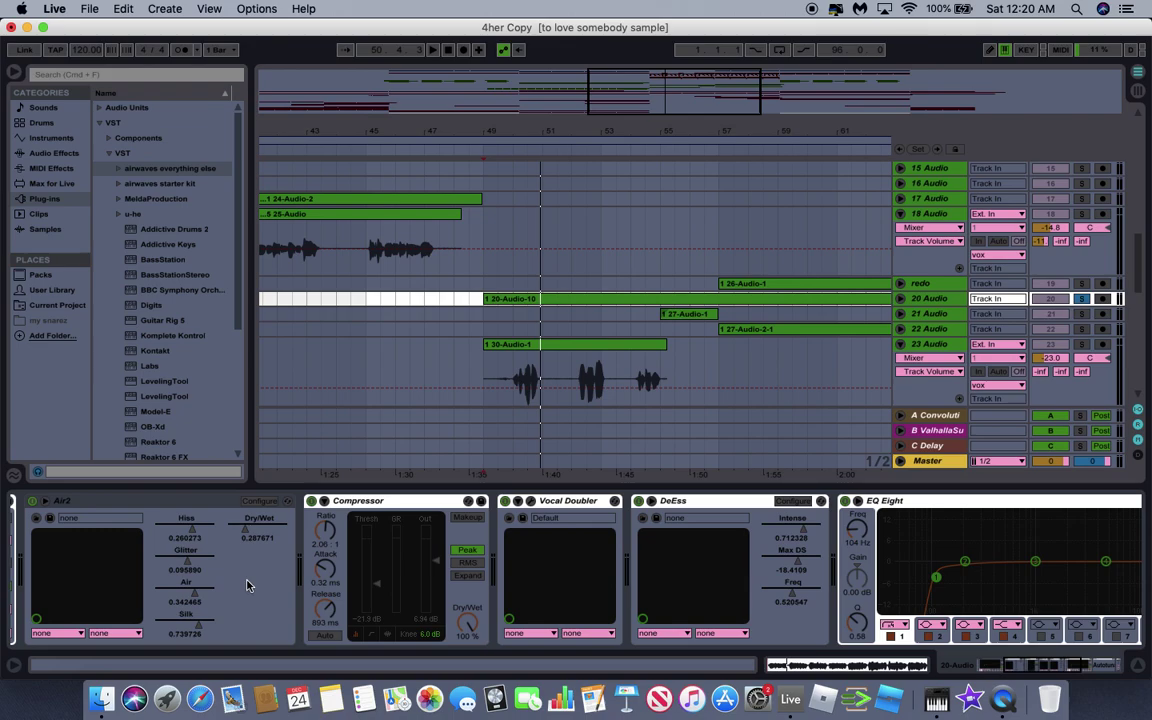
scroll(242, 587, right, 10)
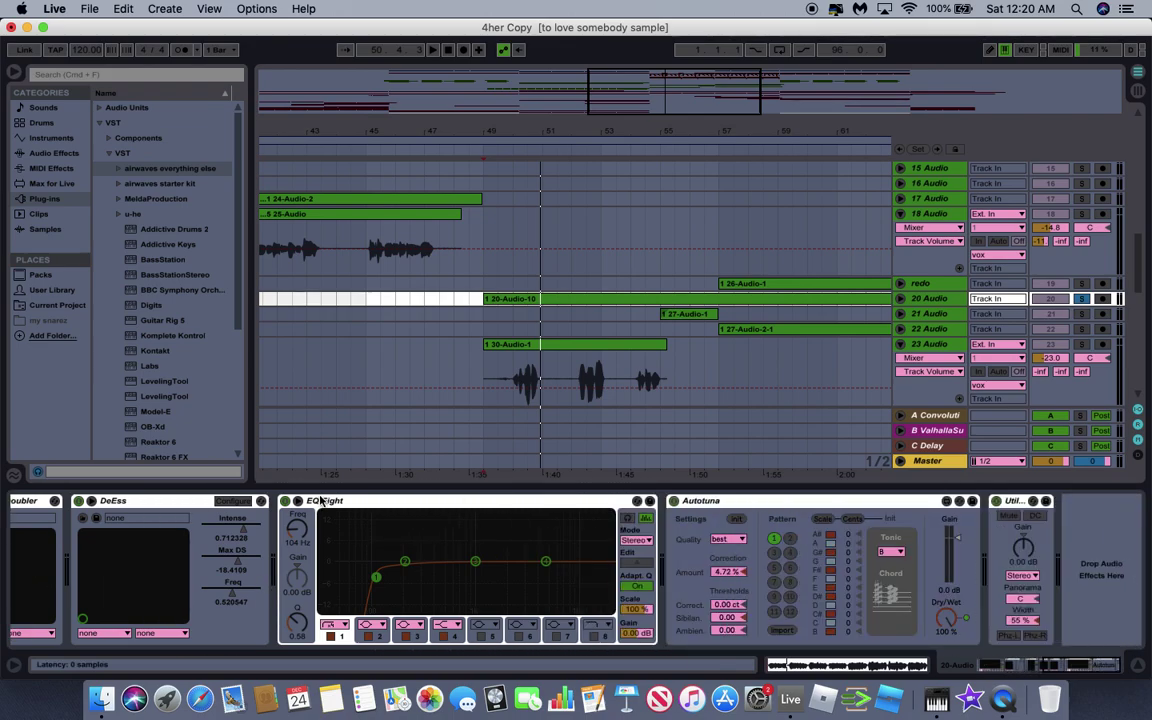
click(339, 505)
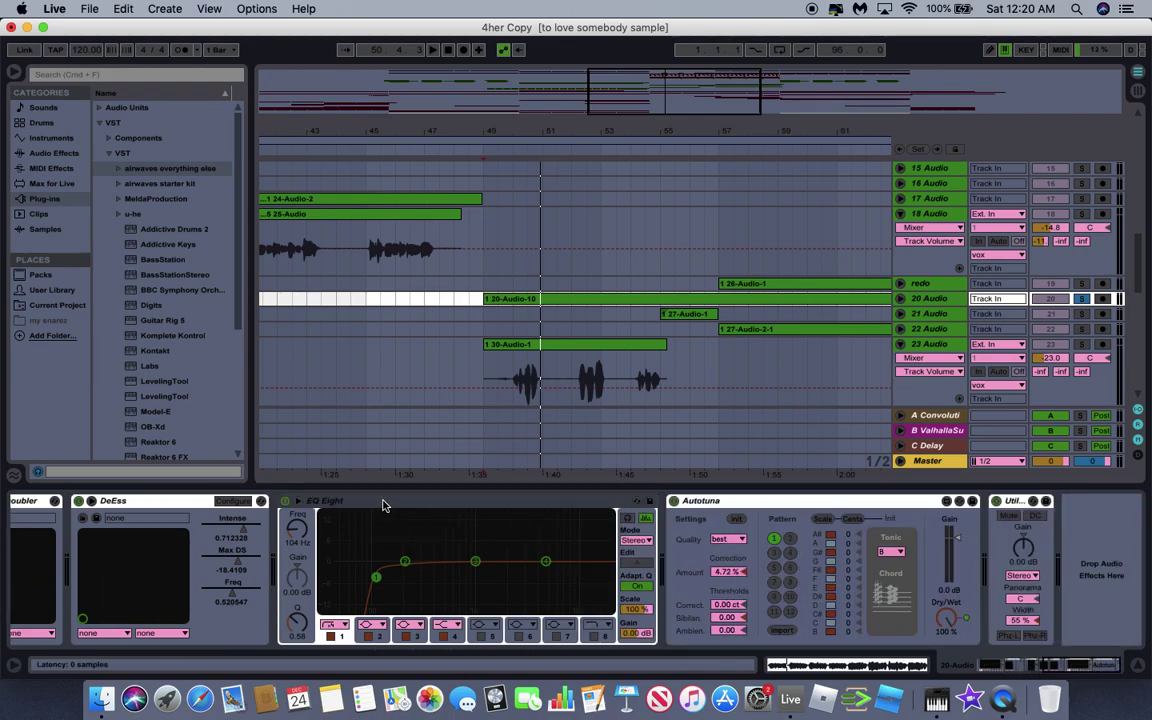
click(790, 505)
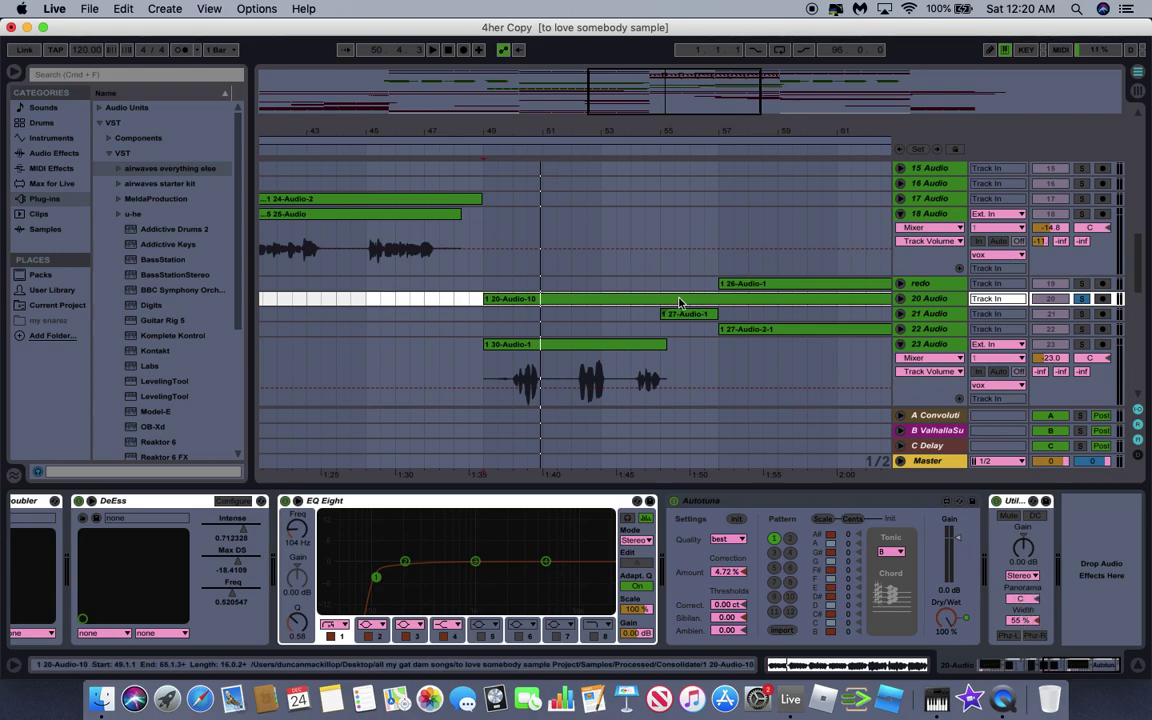
Solo 21 Audio, play it from 55.1.1 and unfold the track to show the 27-Audio-1 waveform.
click(656, 318)
key(space)
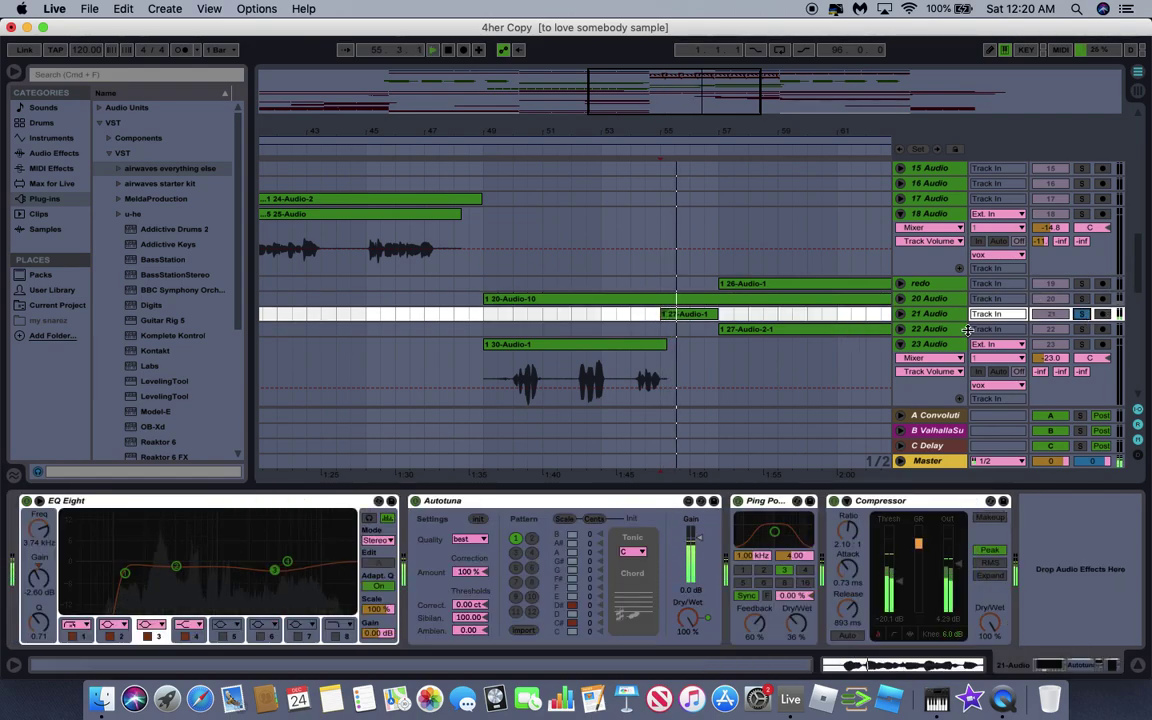
click(899, 316)
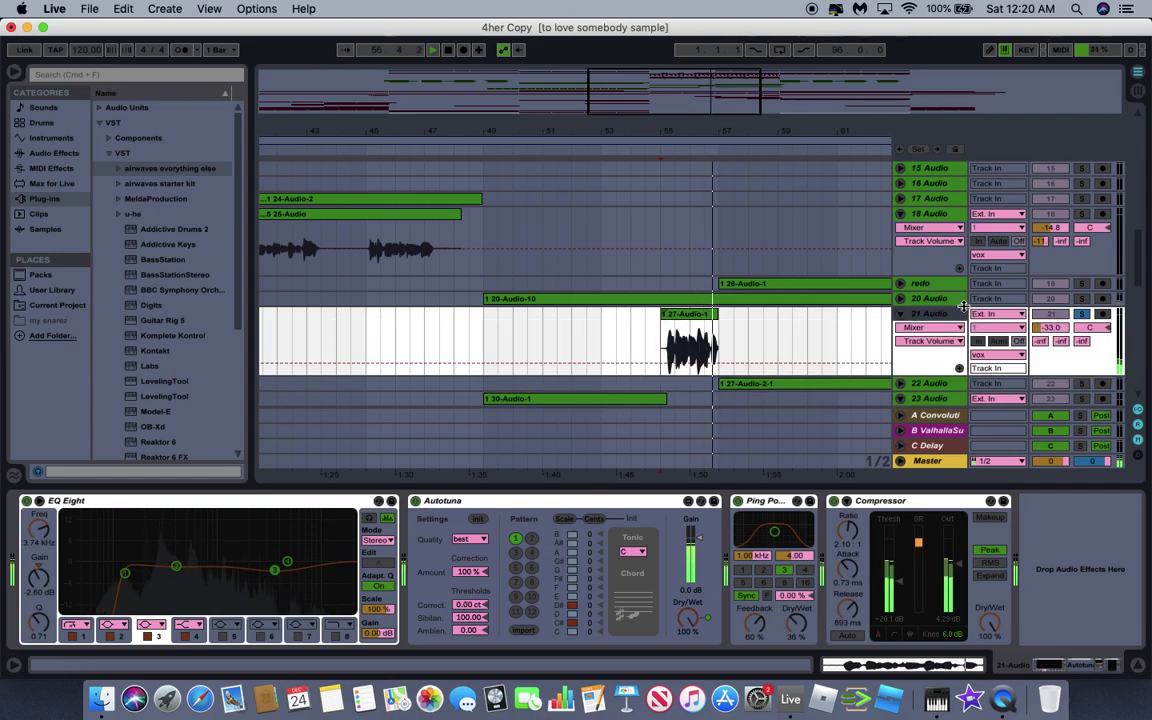
Unsolo 21 Audio to play the full mix from 53.1.1, and solo the track again.
click(1089, 316)
click(595, 330)
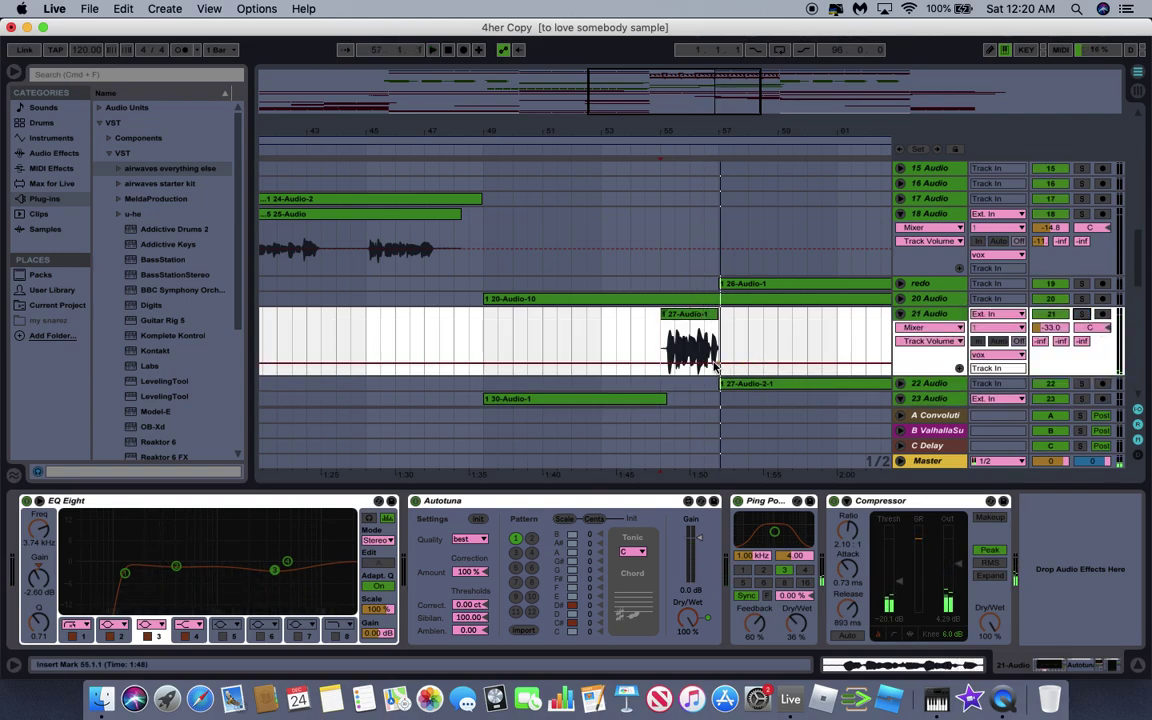
key(space)
key(space)
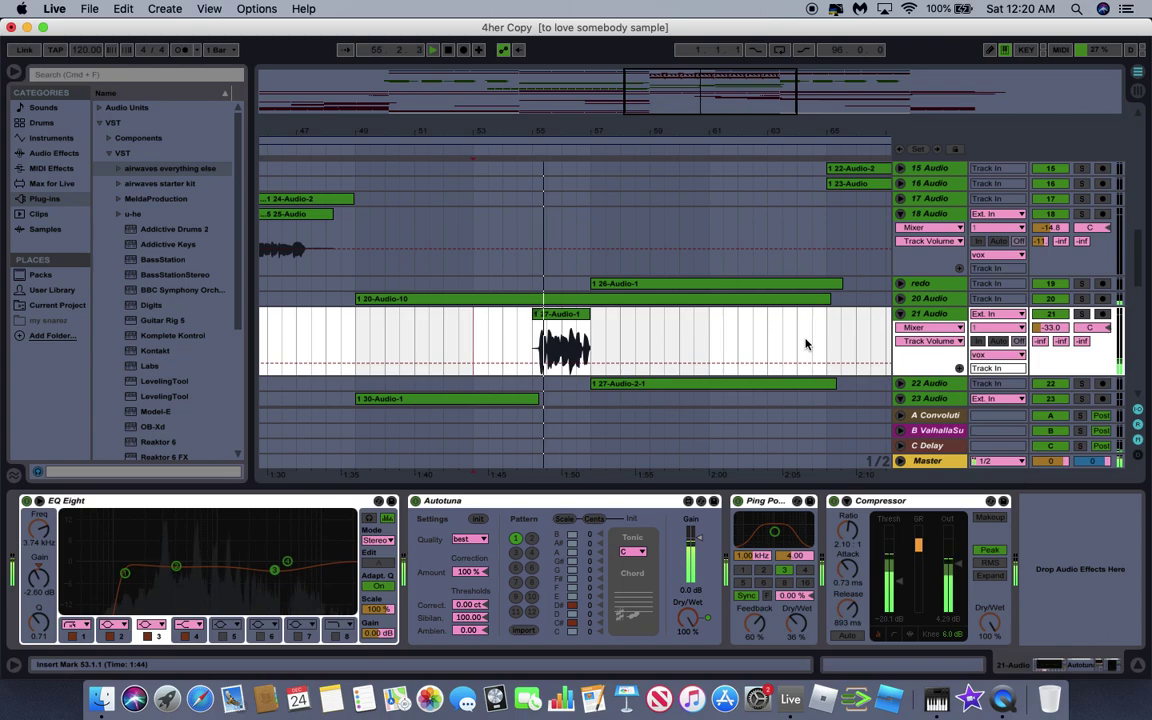
click(1081, 314)
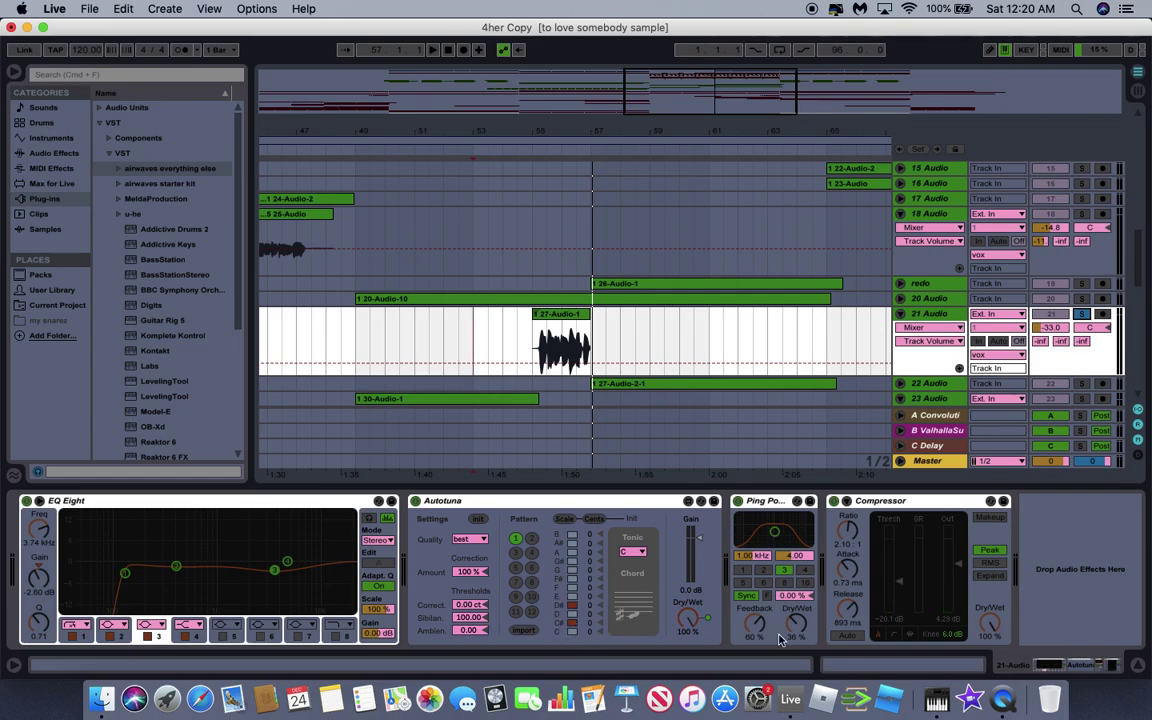
Solo the redo track and play it from 57.1.1.
click(589, 289)
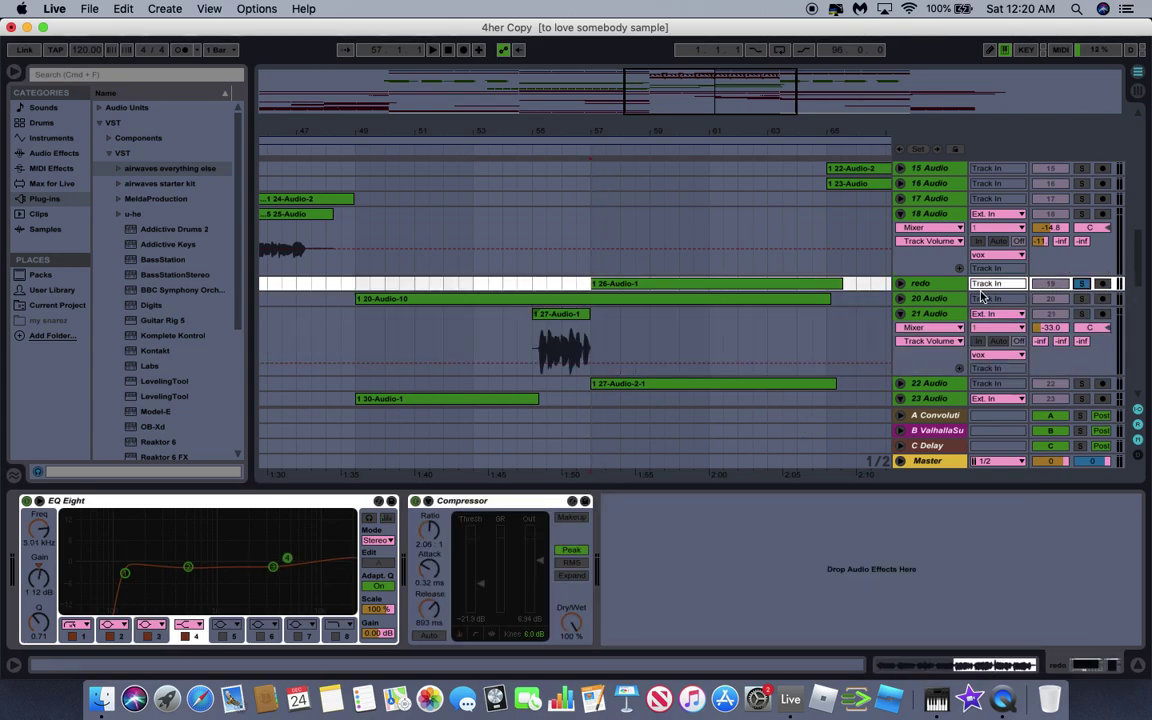
key(space)
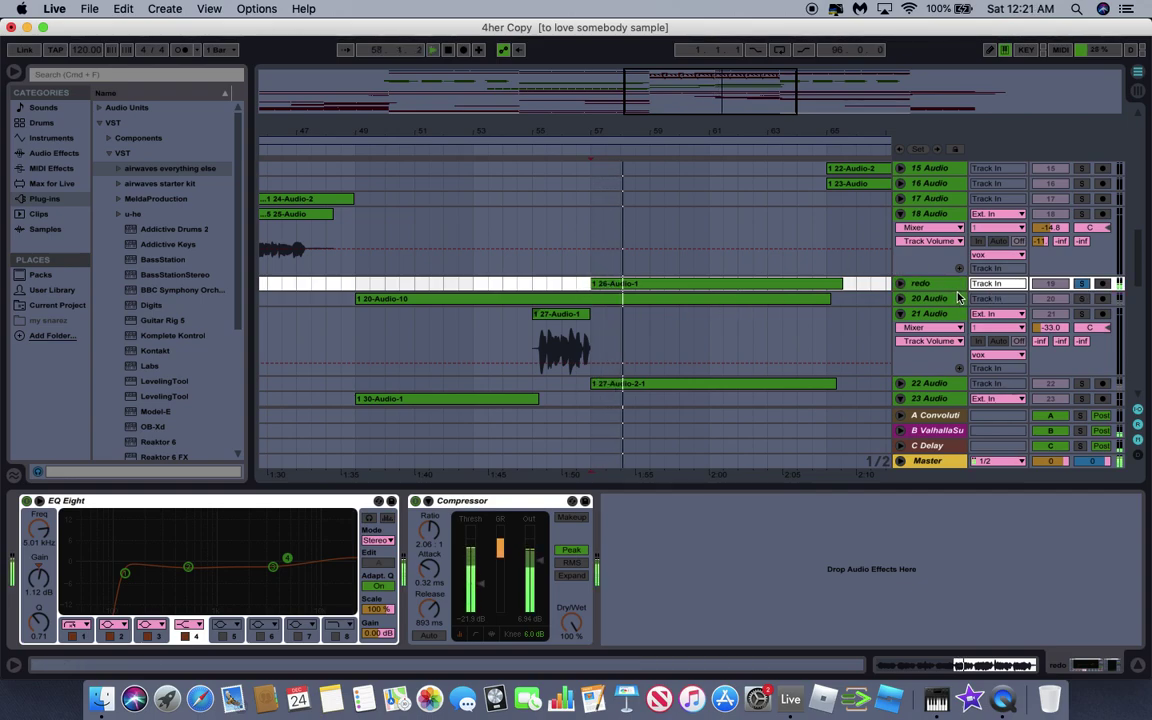
key(space)
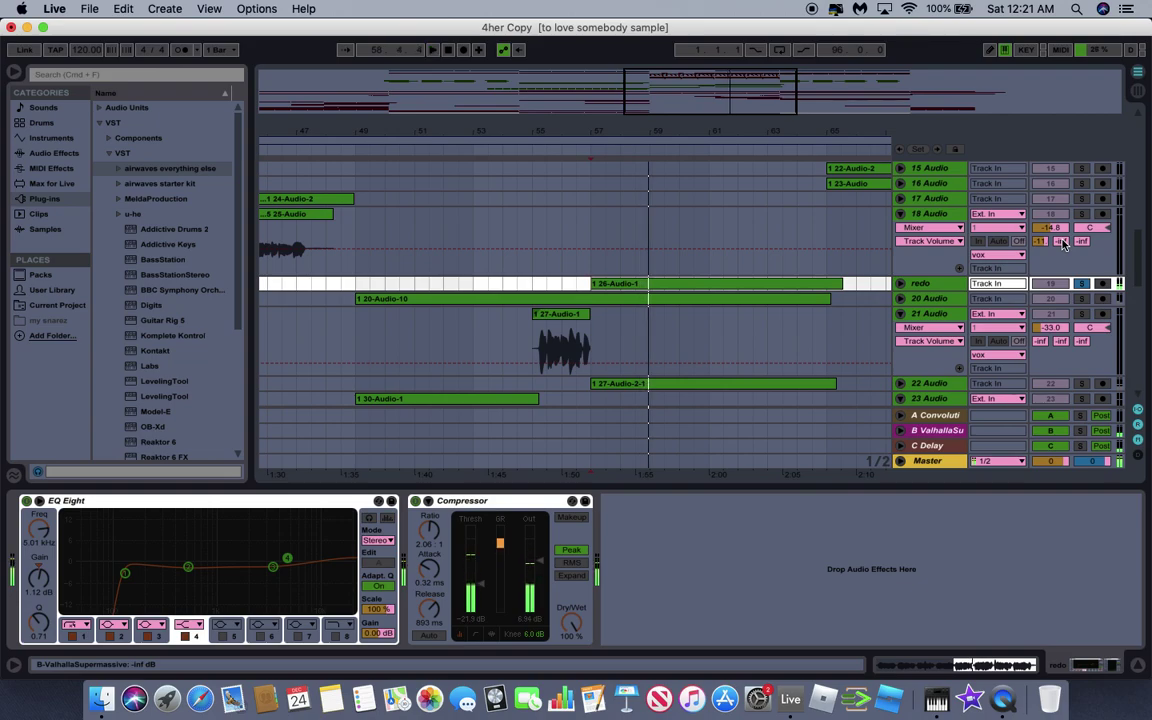
Solo 22 Audio together with redo, play both from 57.1.1, and show the 26-Audio-1 clip's waveform.
click(1081, 384)
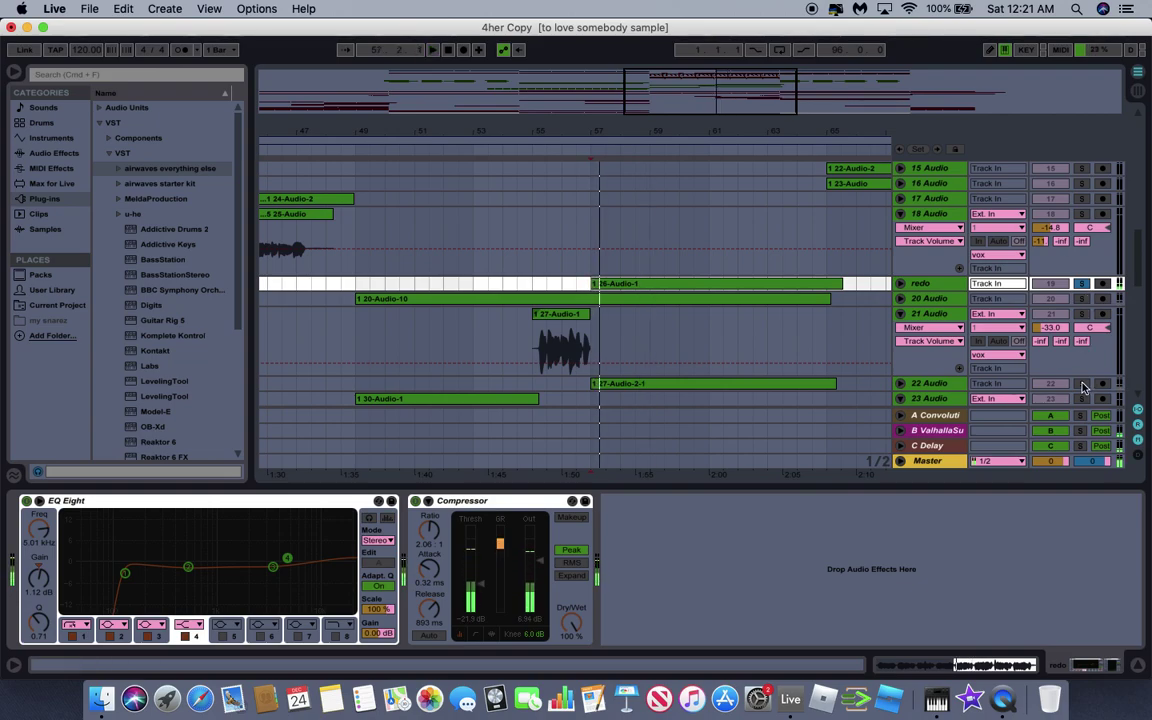
key(space)
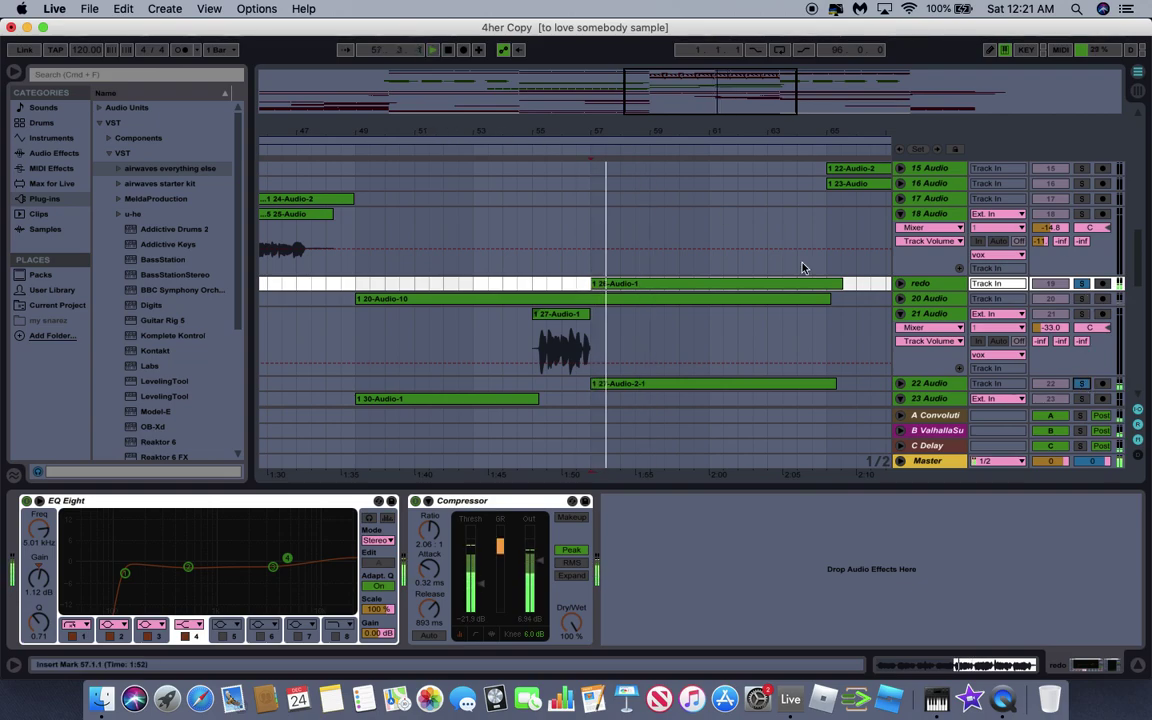
click(936, 385)
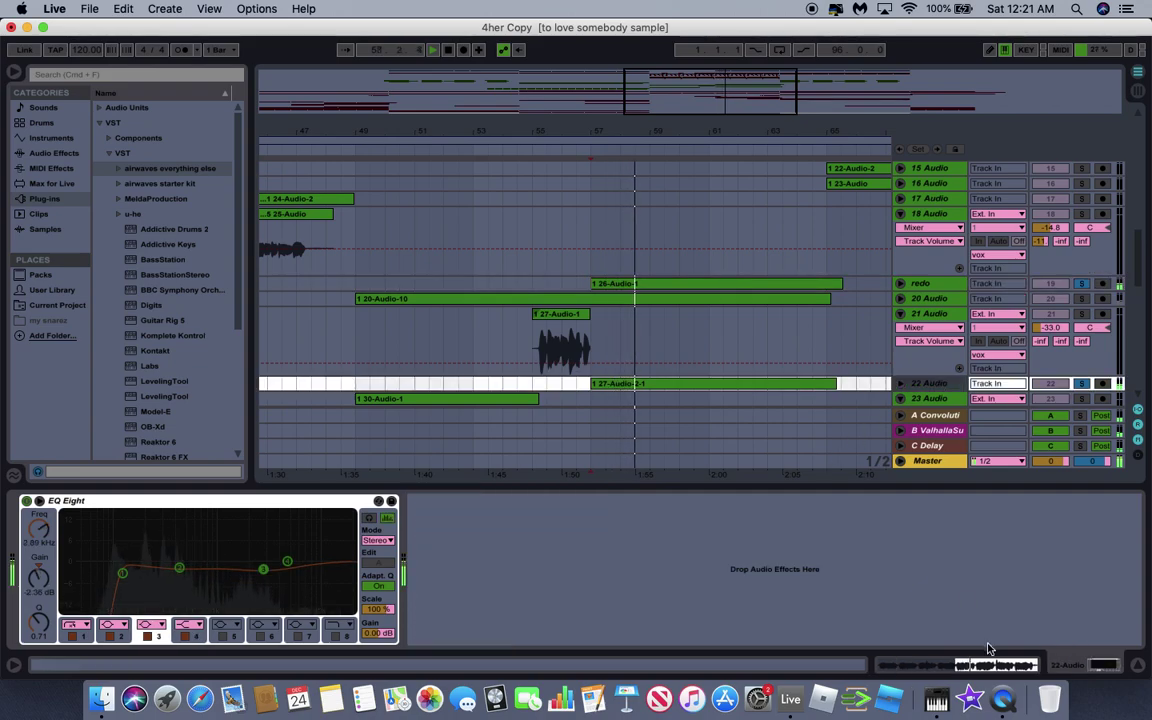
click(968, 667)
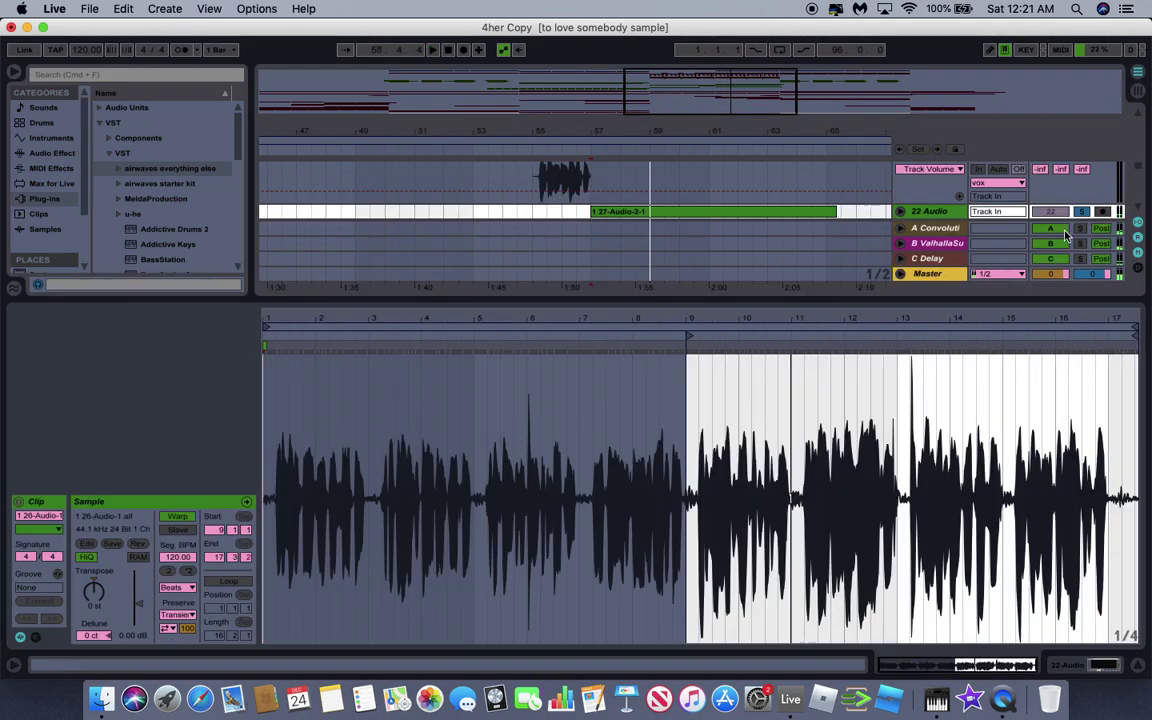
Enlarge the arrangement area above the clip view and solo only 22 Audio.
scroll(986, 195, down, 2)
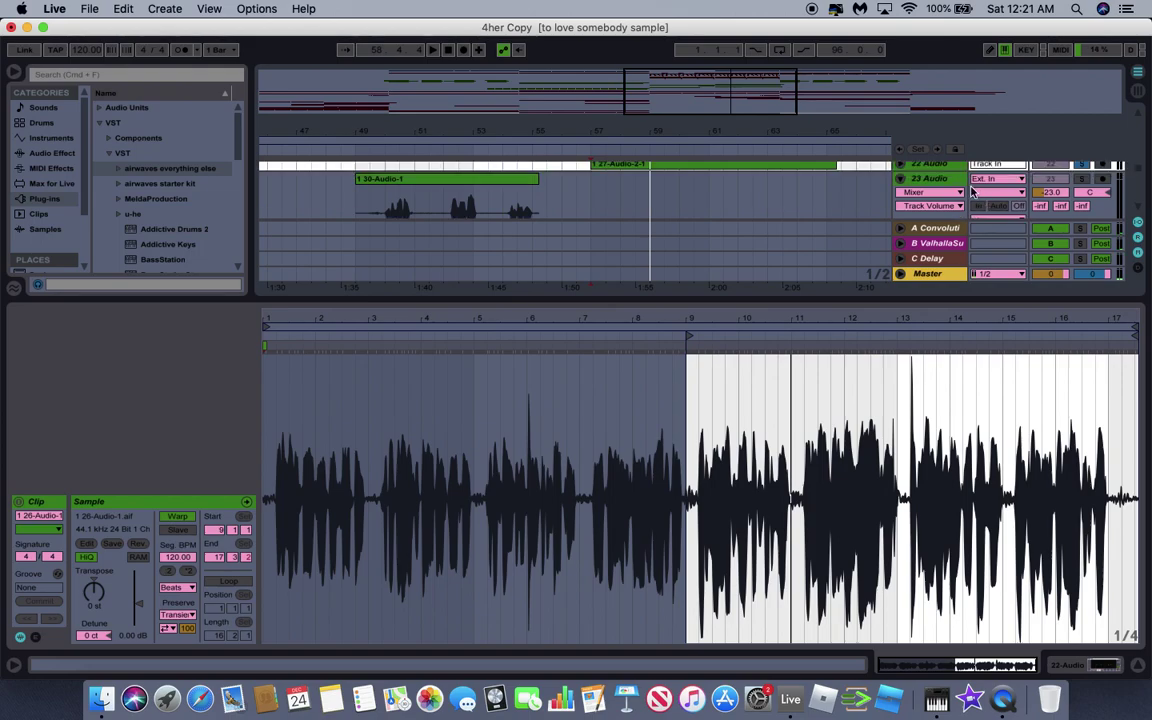
scroll(978, 192, down, 3)
drag(1010, 299, 1017, 431)
scroll(940, 290, up, 5)
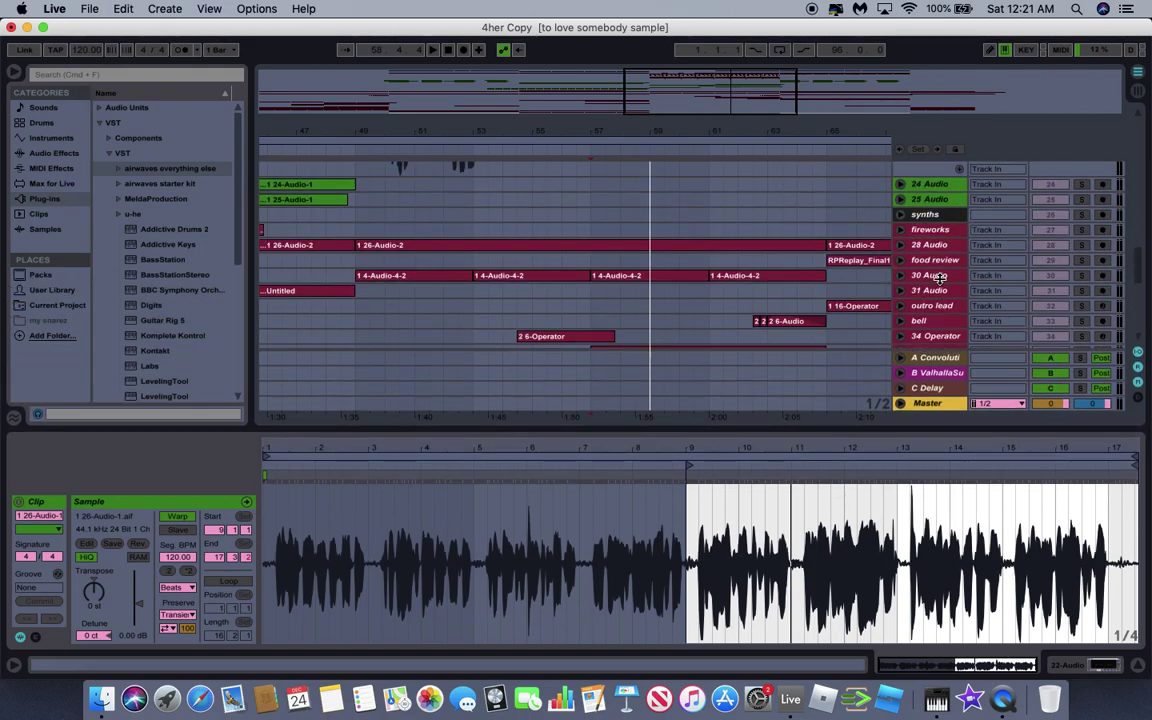
click(916, 291)
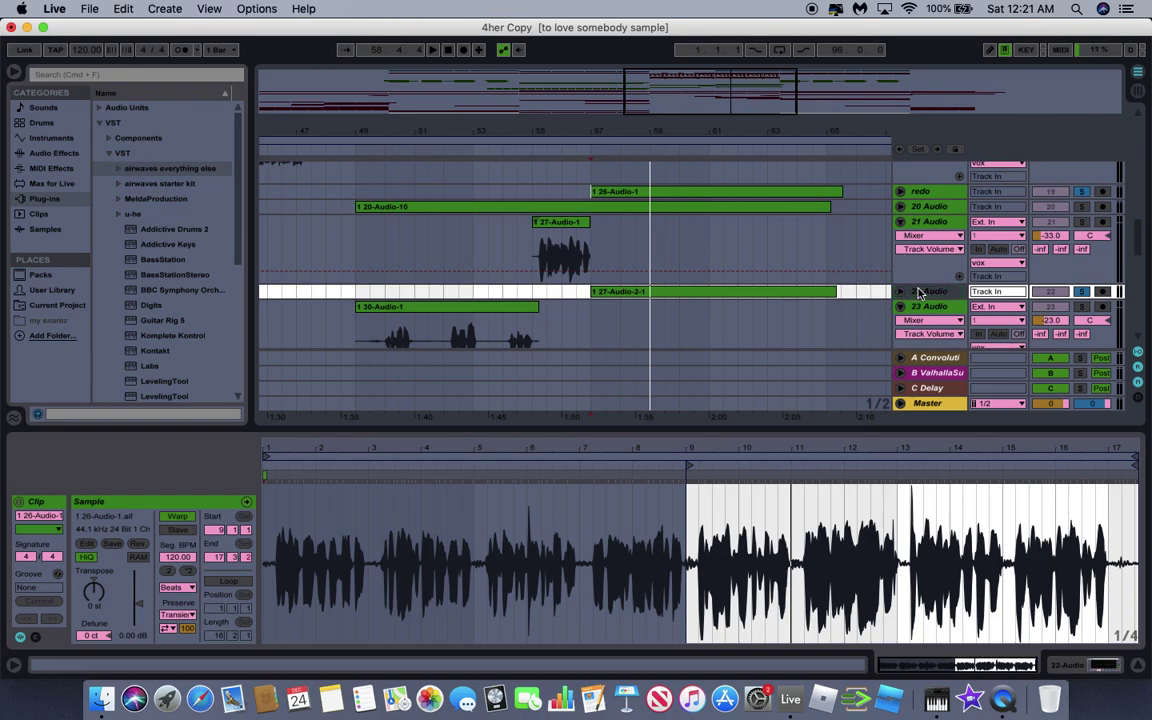
click(1064, 291)
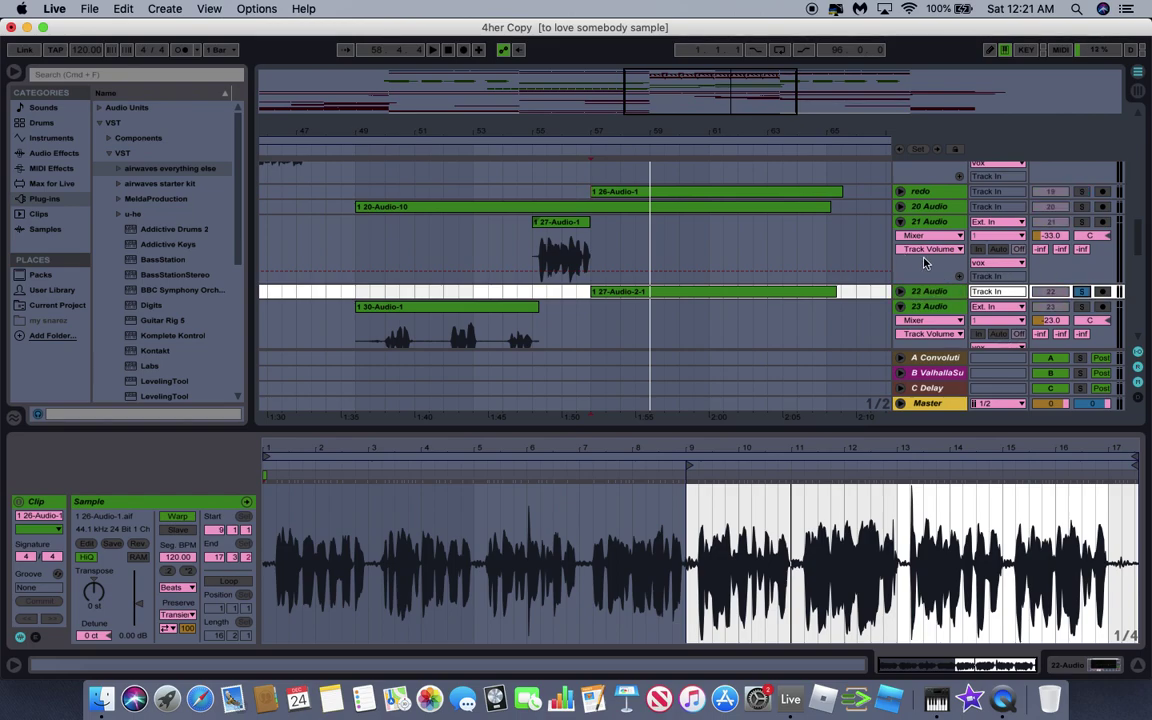
click(926, 291)
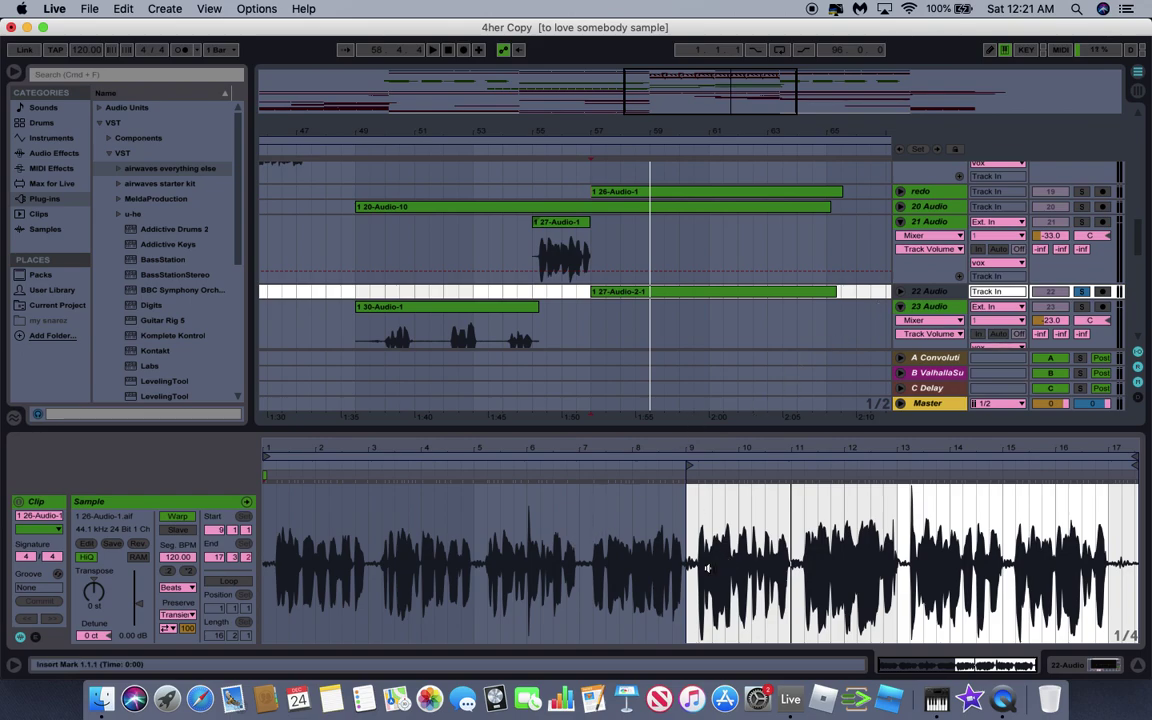
Show the sample settings of the 27-Audio-2-1 clip and play the soloed 22 Audio from 57.1.1.
click(590, 292)
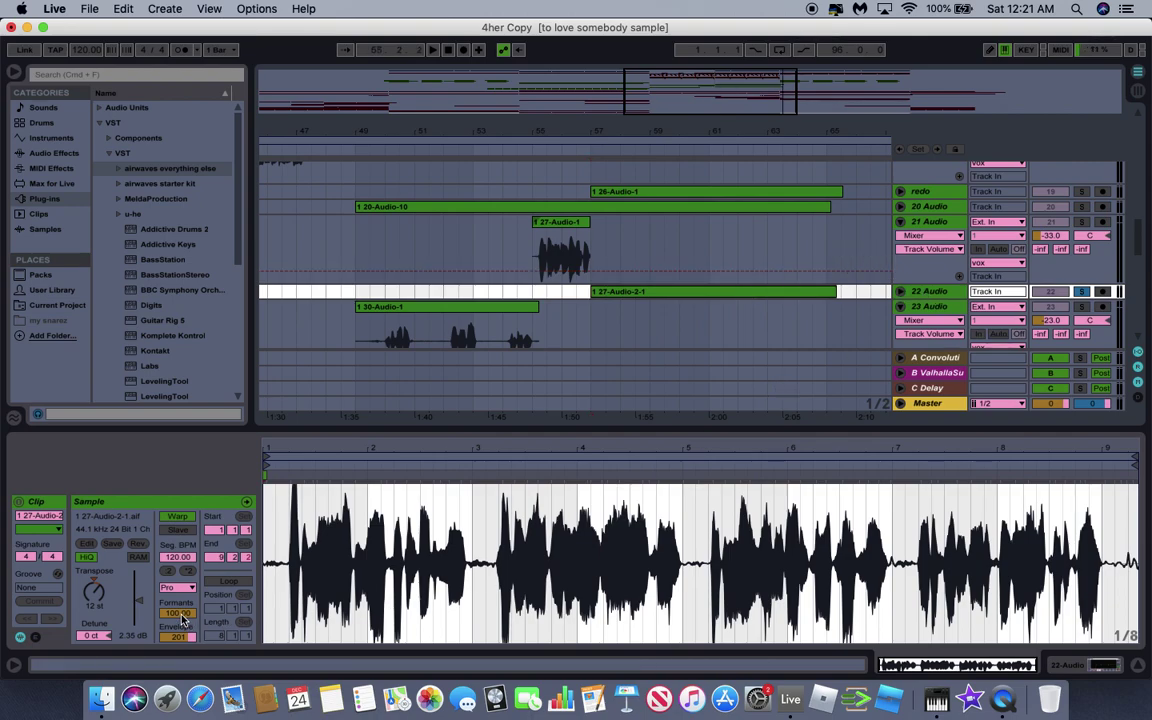
key(space)
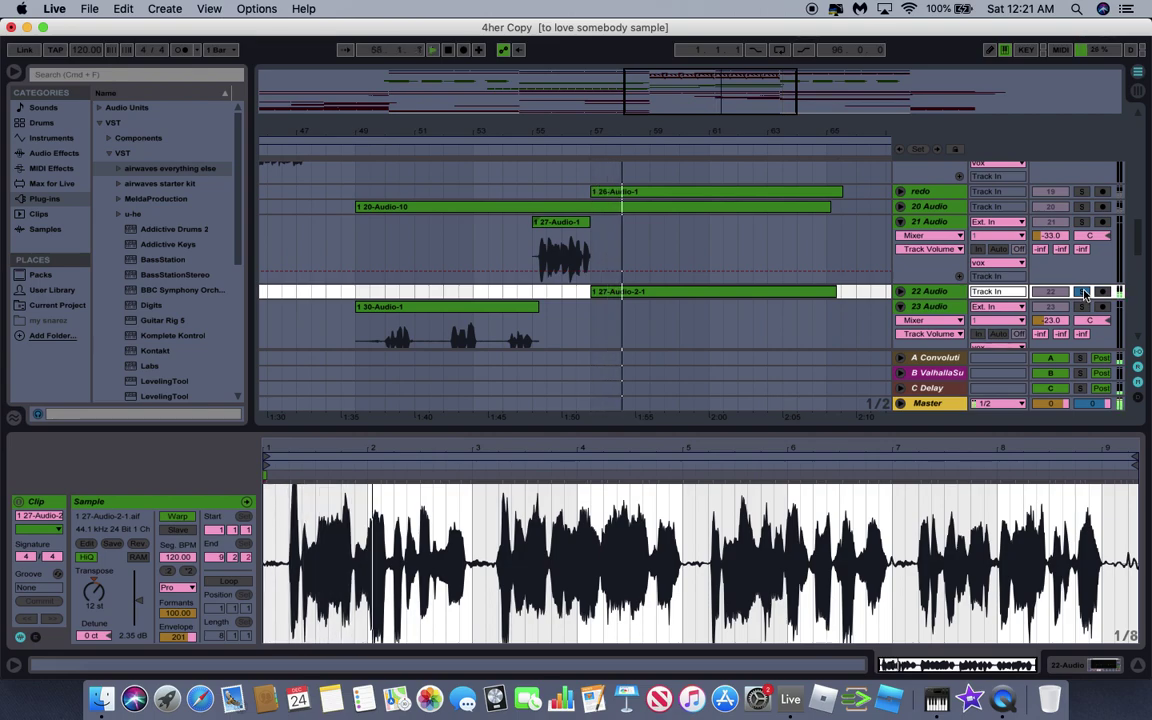
key(space)
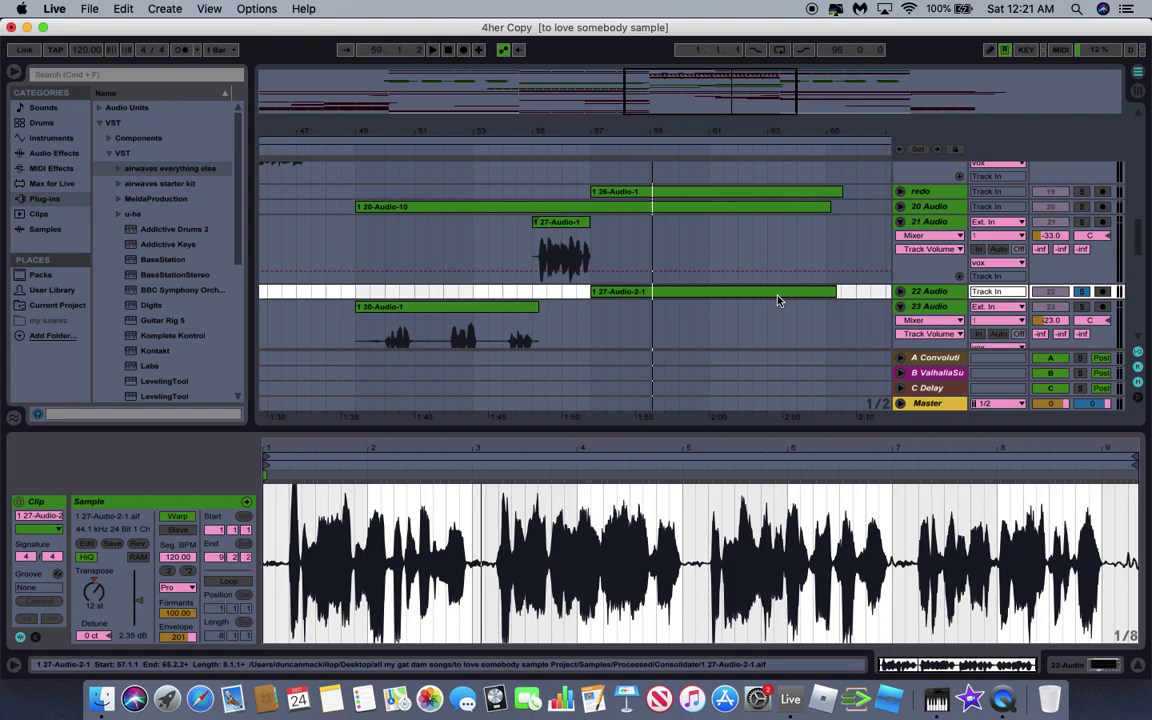
Highlight the short vocal clips on 14 to 16 Audio, first from 65.1.1 to 81.1.1 and again from 15.1.1 to 35.1.1.
scroll(778, 300, down, 5)
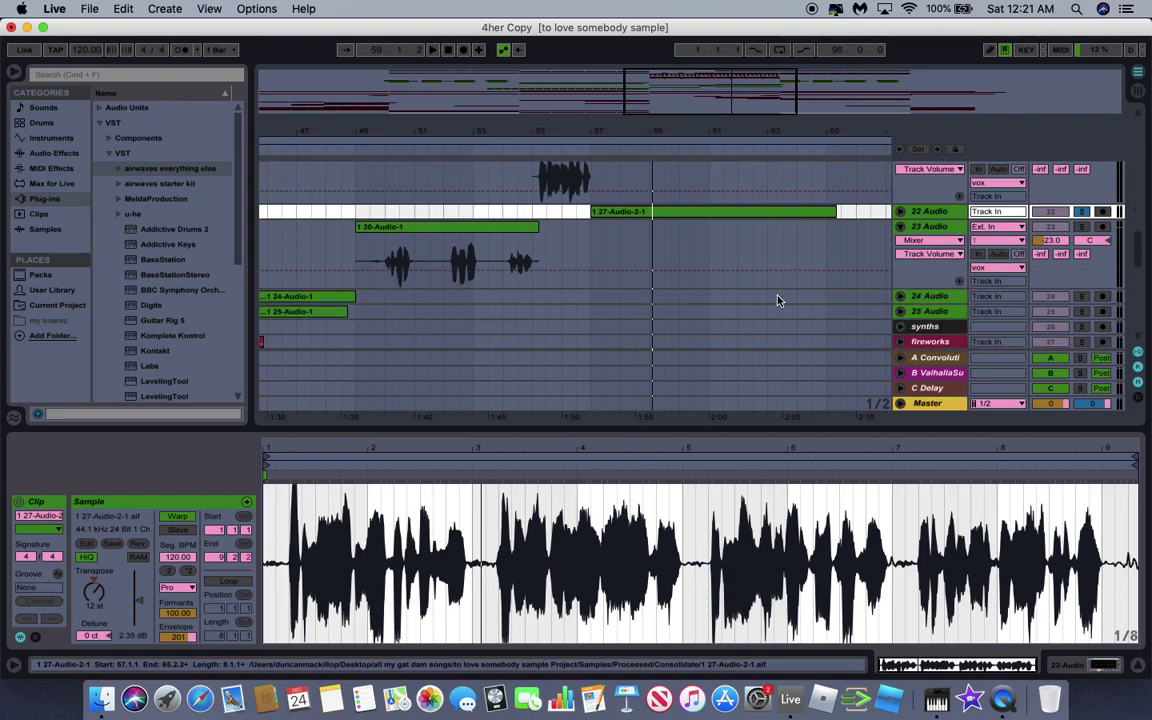
scroll(778, 300, right, 5)
scroll(778, 300, right, 5)
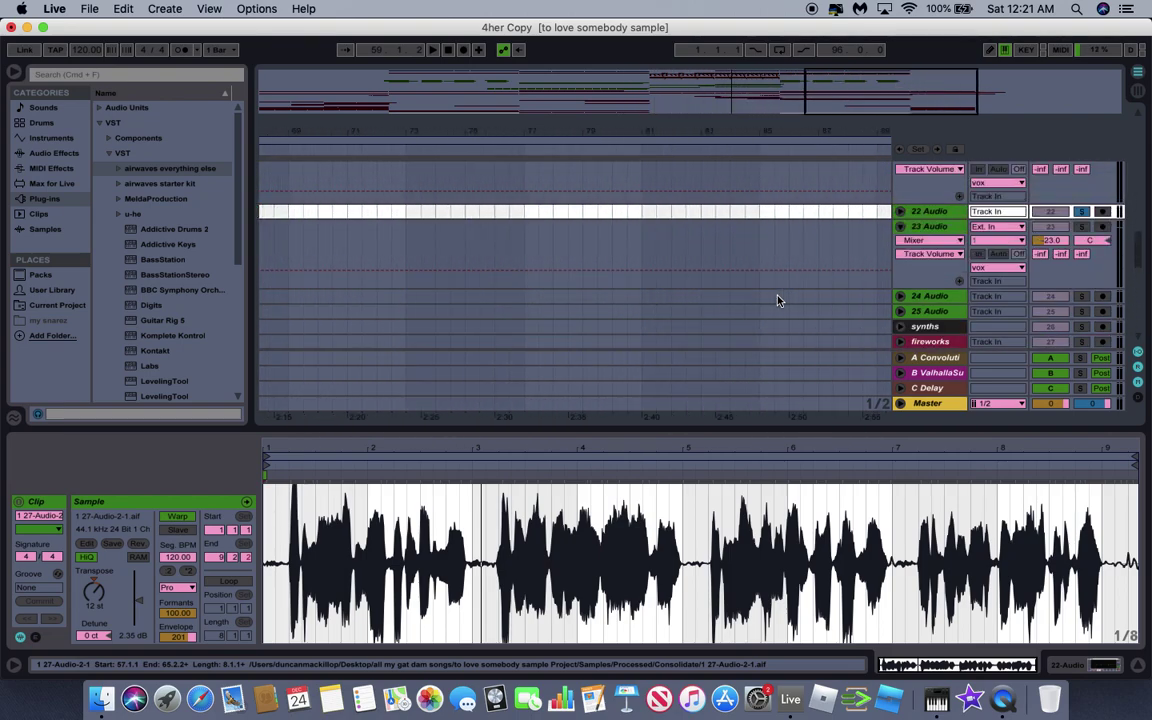
drag(613, 136, 697, 204)
scroll(697, 204, up, 5)
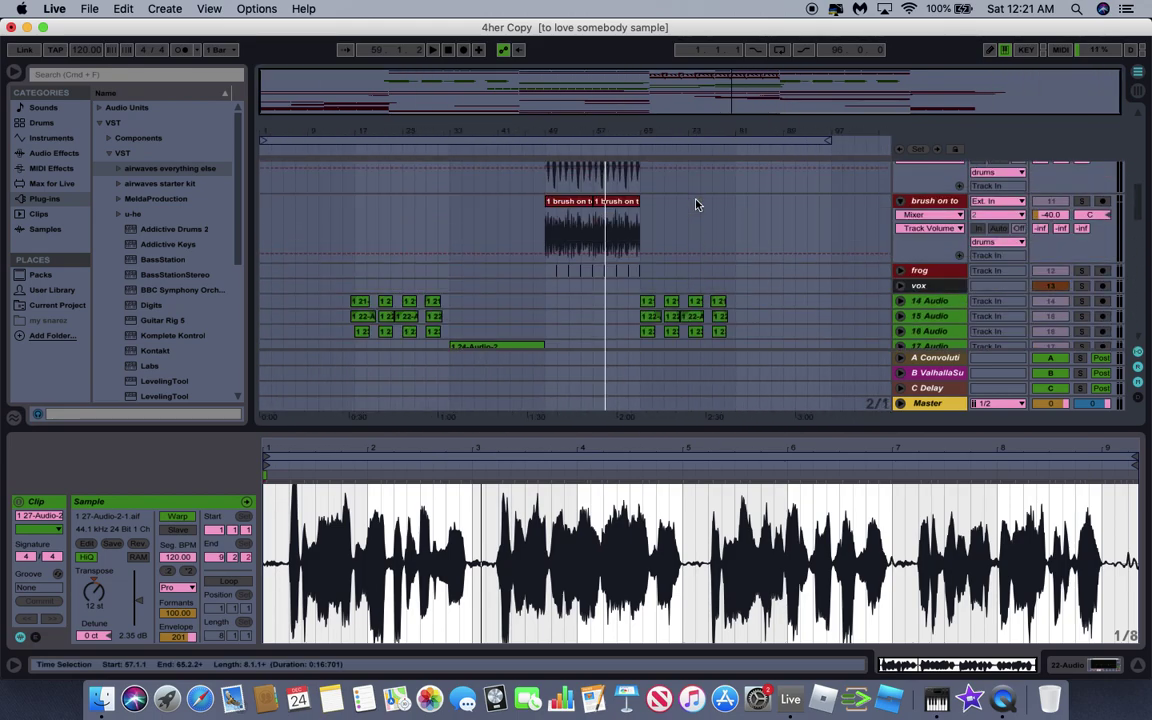
drag(633, 305, 729, 334)
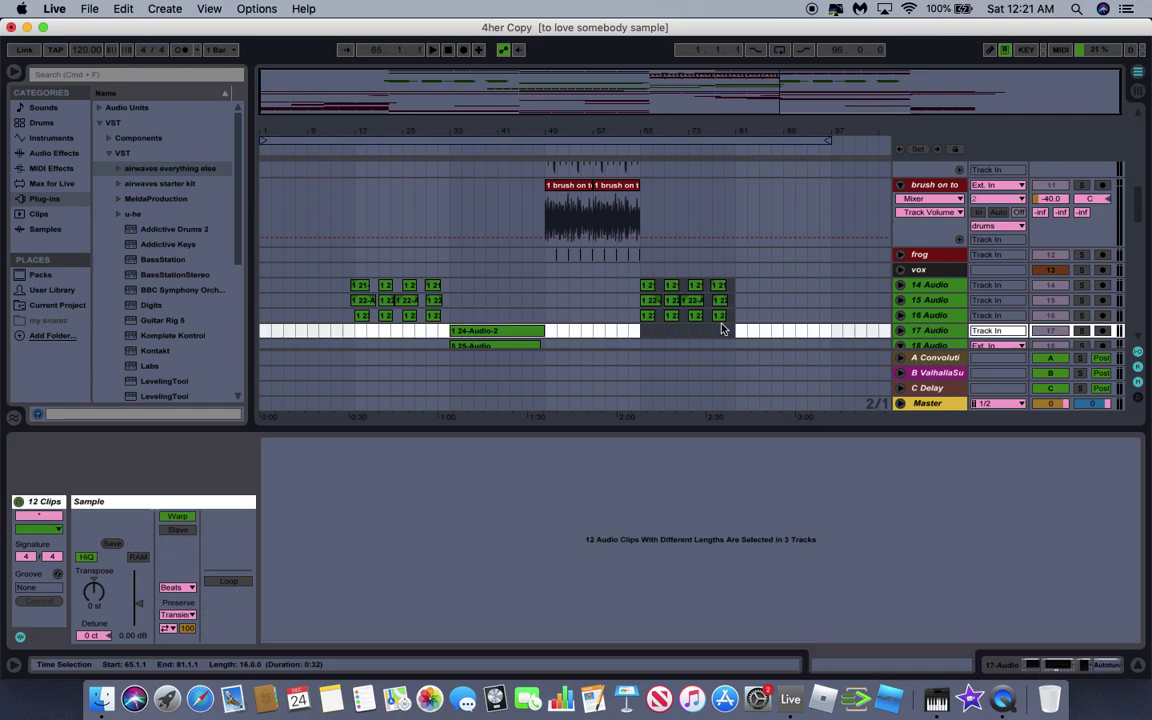
drag(345, 284, 463, 305)
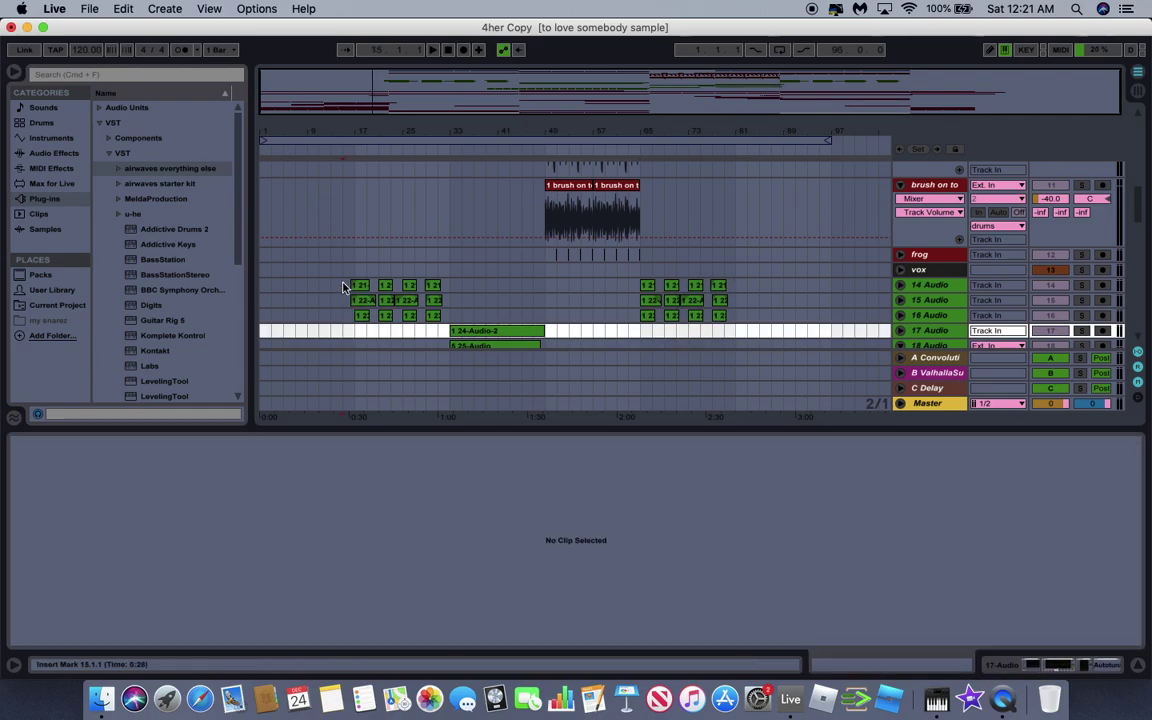
scroll(411, 281, down, 6)
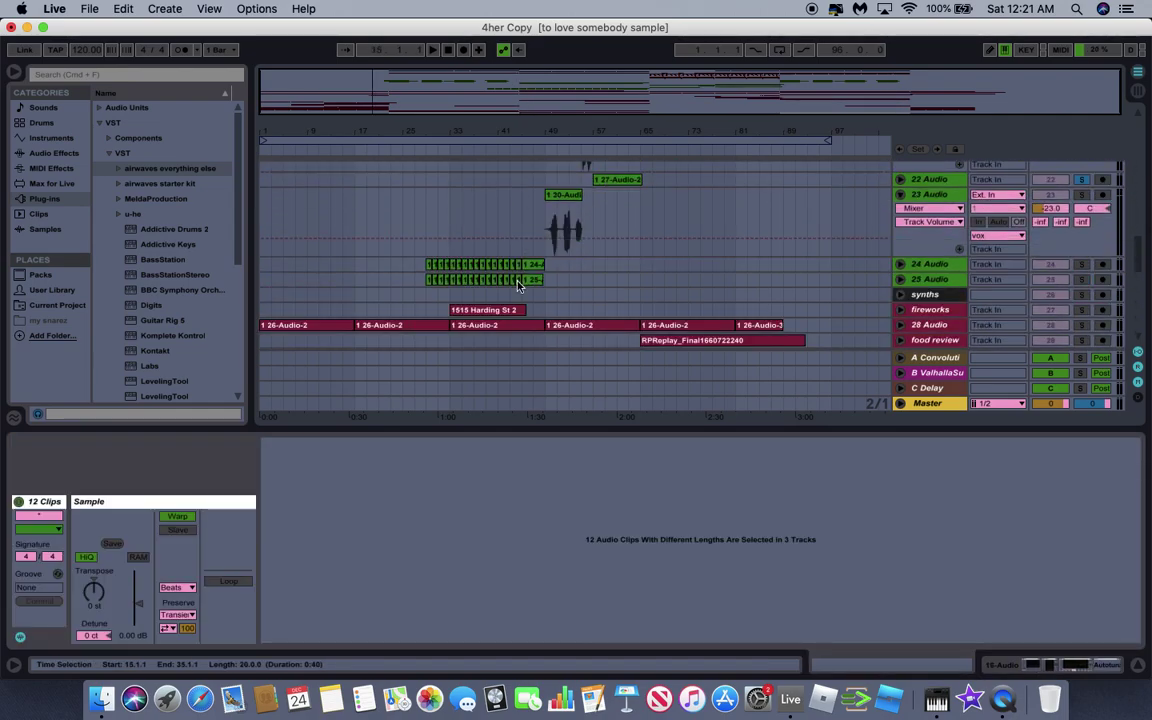
Solo only 24 Audio and 25 Audio, set the start at 29.1.1, and show each track's device chain.
click(494, 264)
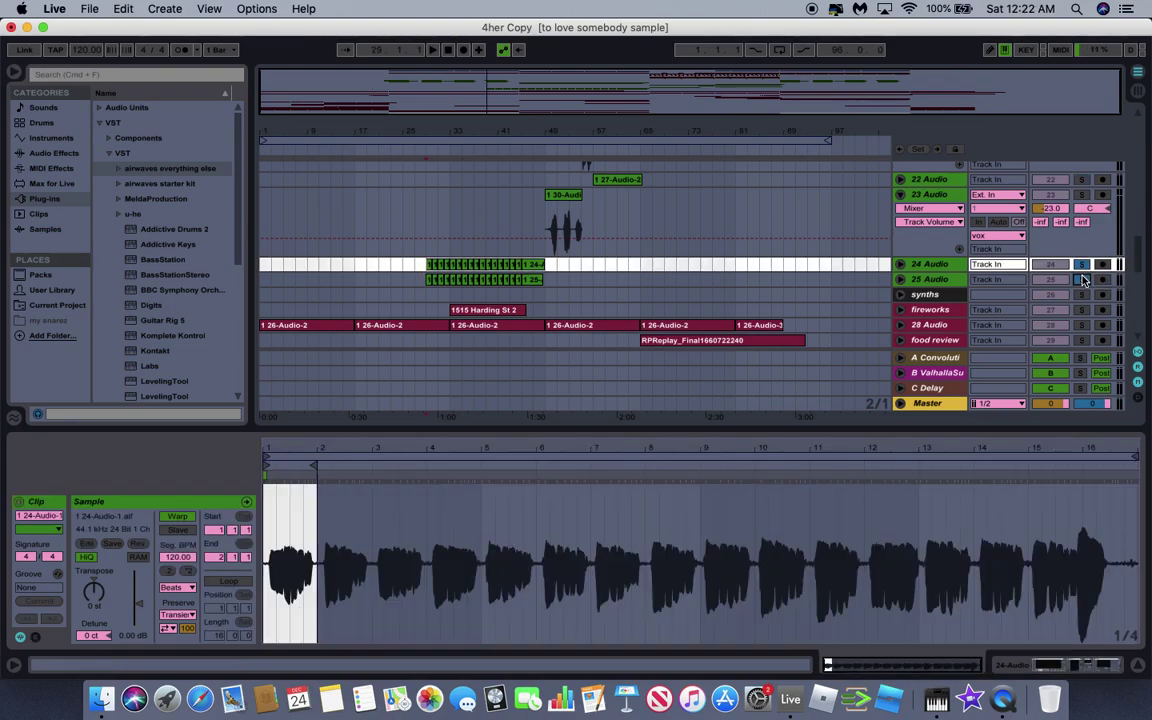
click(409, 272)
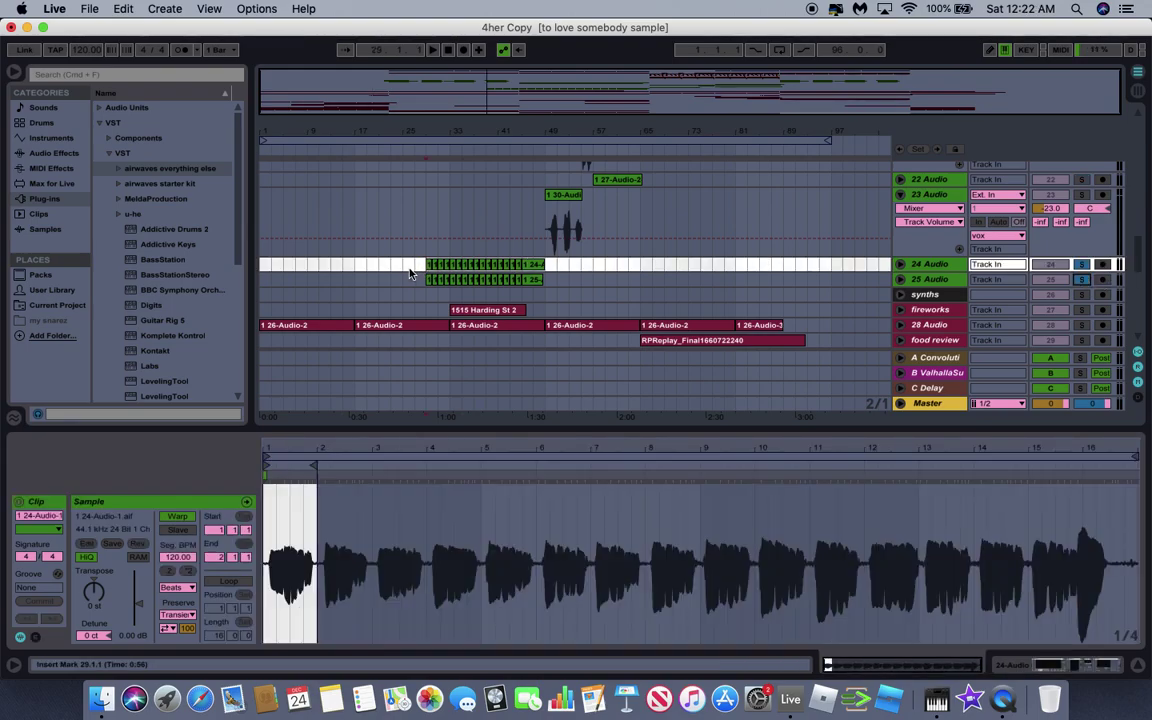
right_click(823, 233)
click(921, 265)
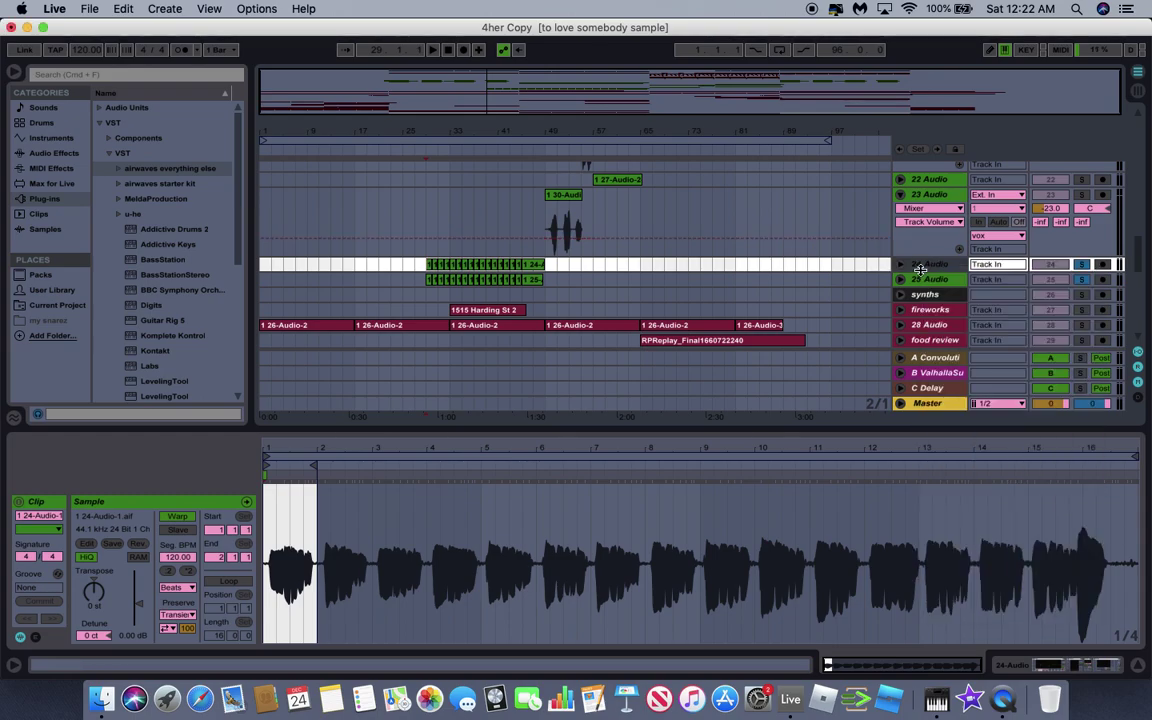
click(918, 270)
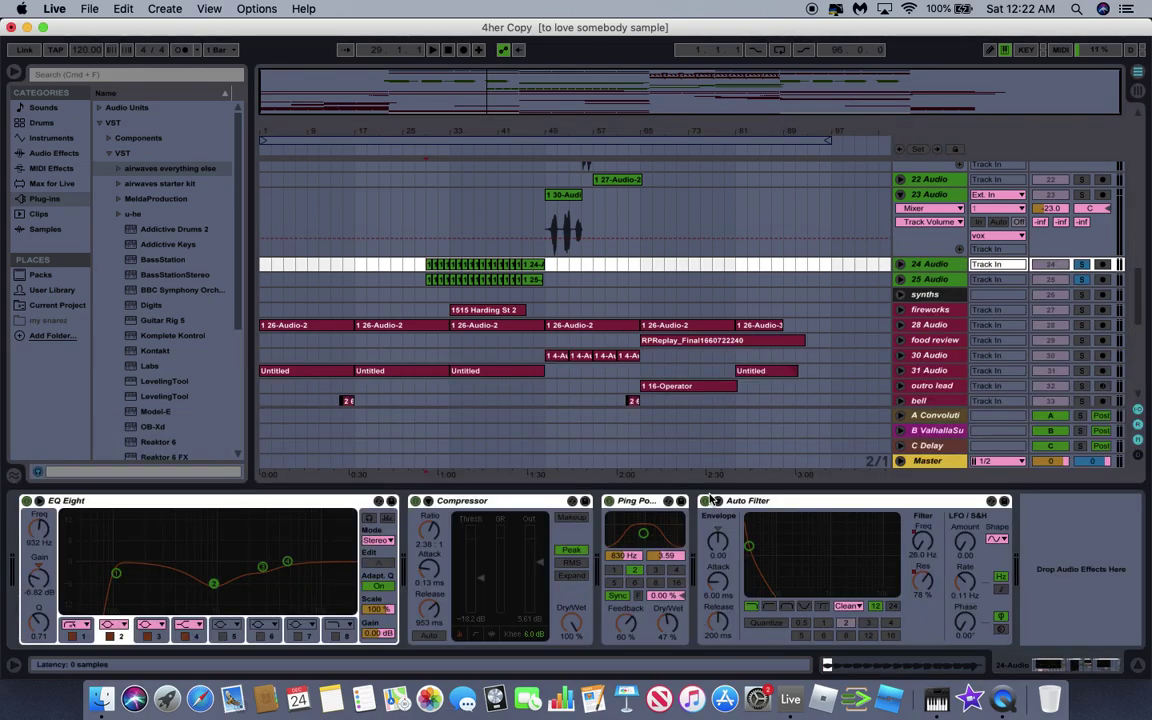
click(935, 282)
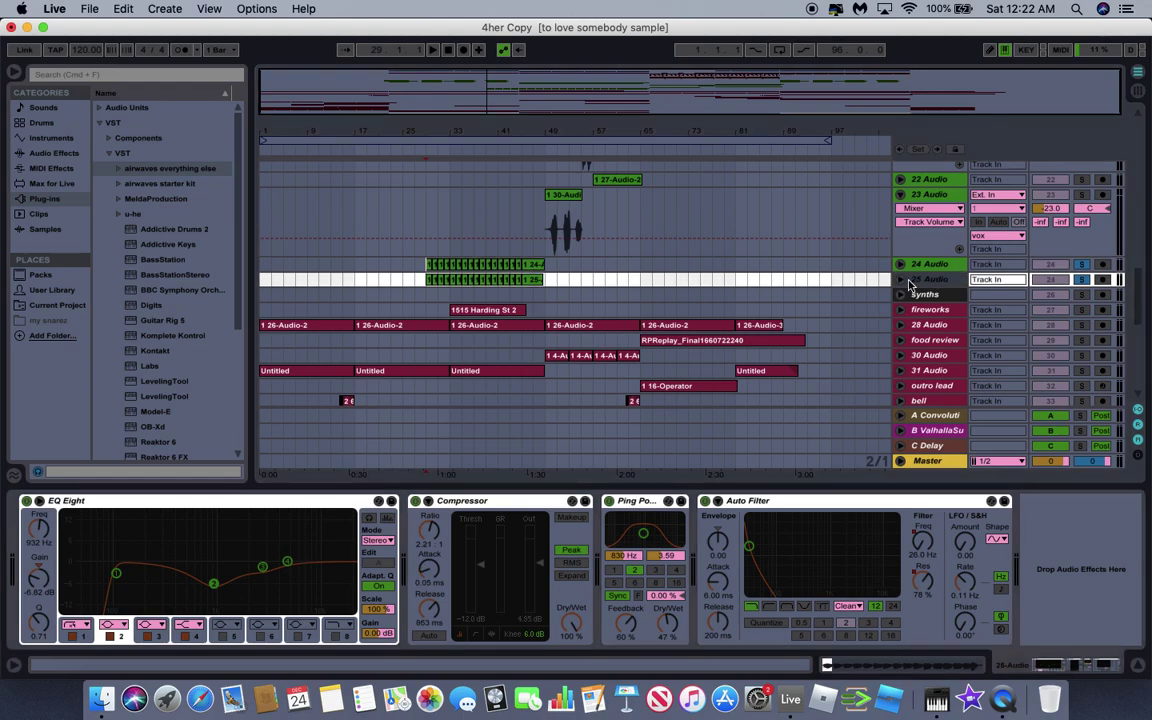
Unfold 25 Audio to show its waveform, and alternate between 24 Audio and 25 Audio to compare their devices.
click(900, 280)
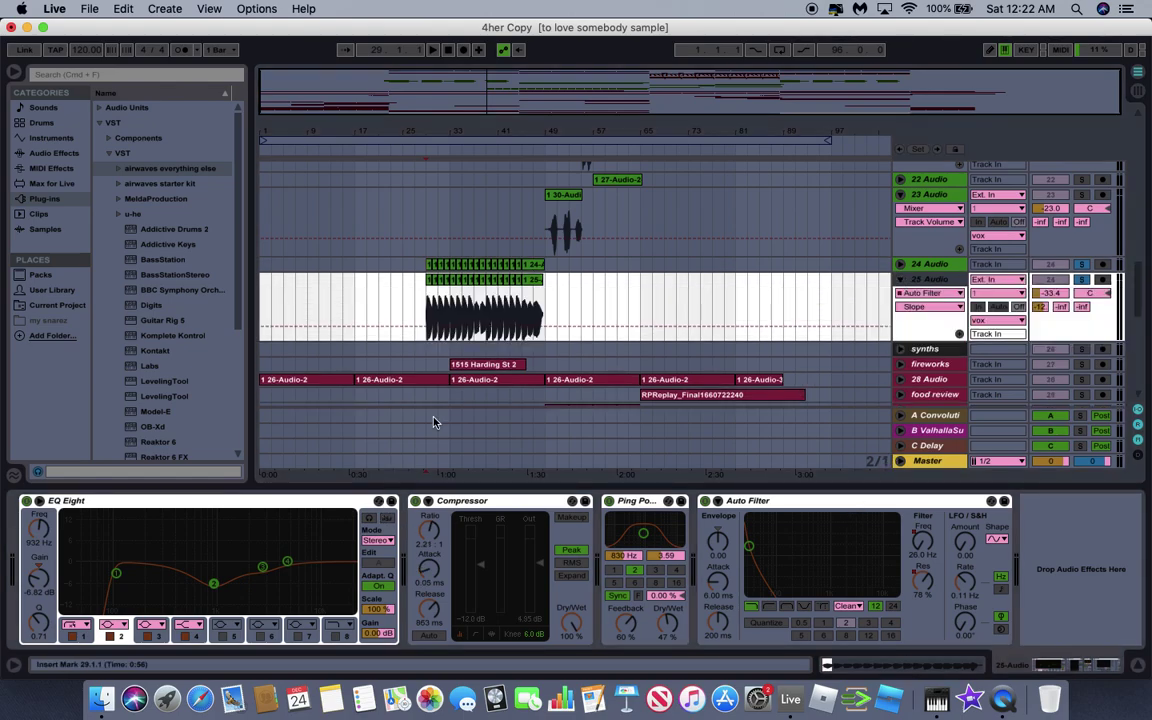
click(929, 266)
click(933, 281)
click(930, 266)
click(933, 281)
click(931, 266)
click(935, 281)
click(931, 266)
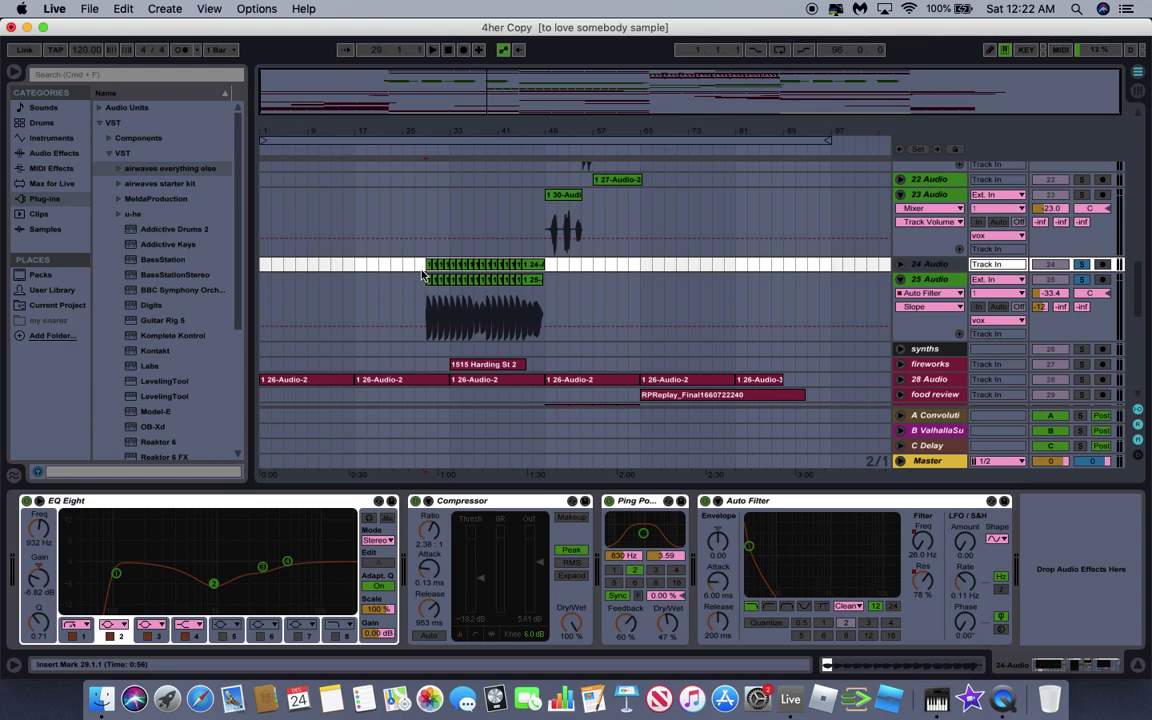
Play the soloed 24 and 25 Audio from 29.1.1 and 37.1.1, and fold 25 Audio and unsolo both tracks.
key(space)
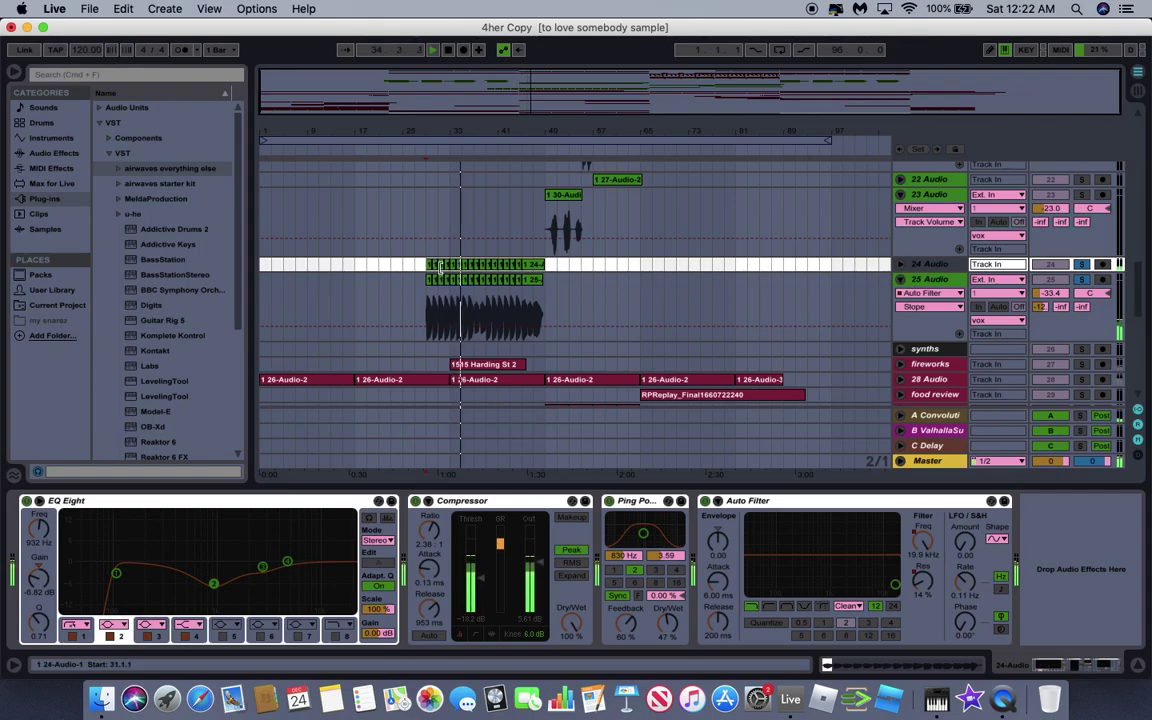
click(481, 297)
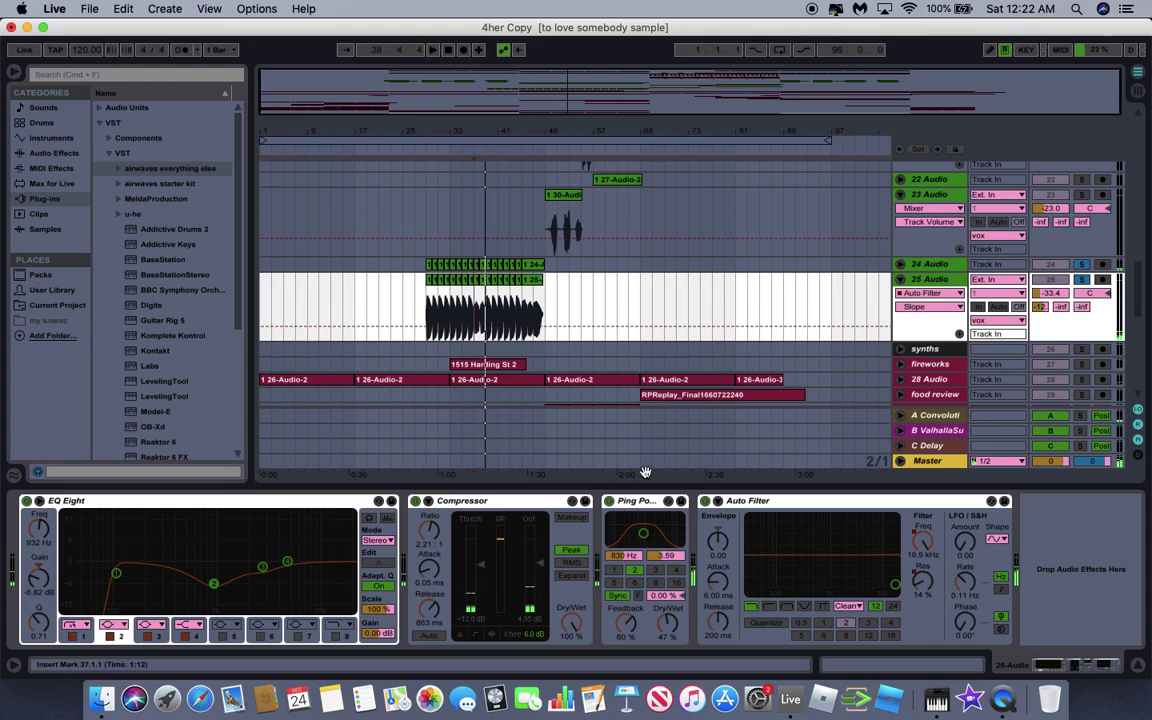
drag(440, 133, 445, 270)
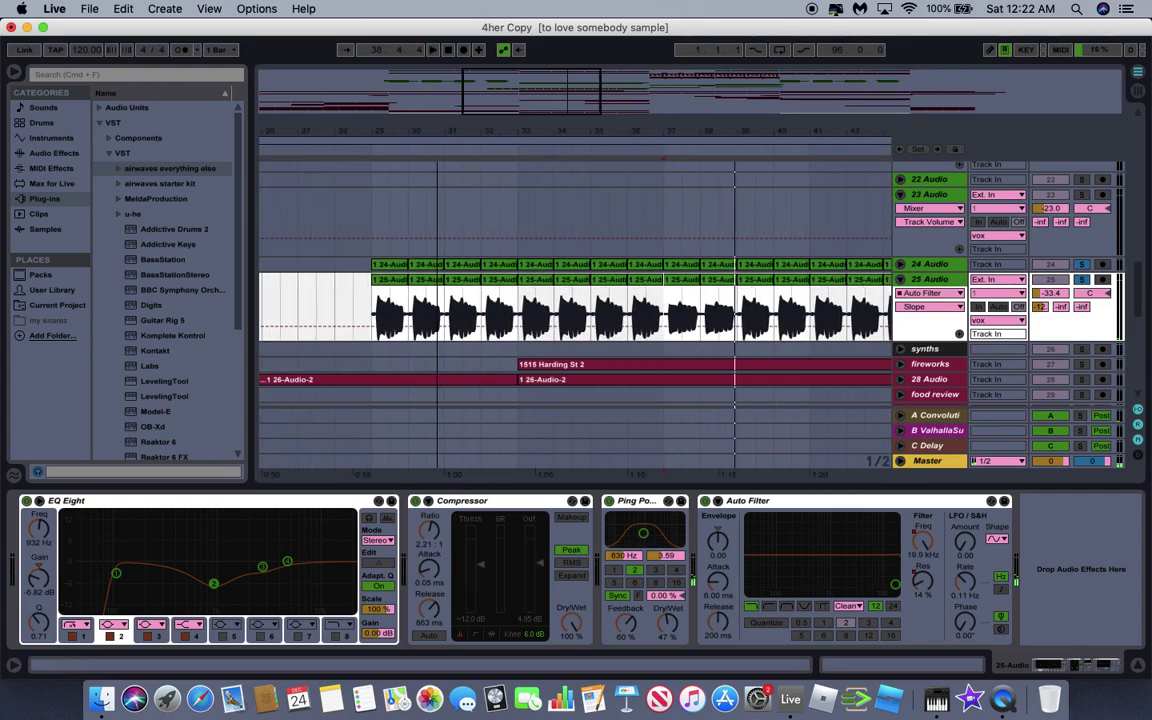
click(901, 281)
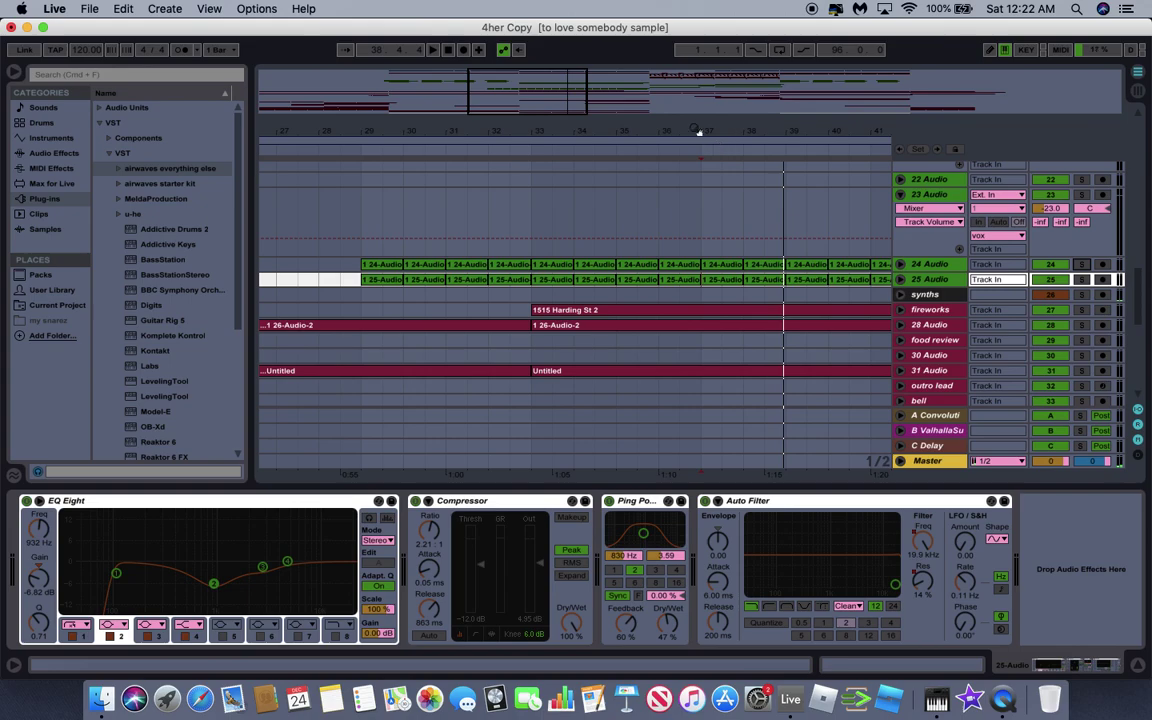
key(minus)
scroll(640, 175, down, 5)
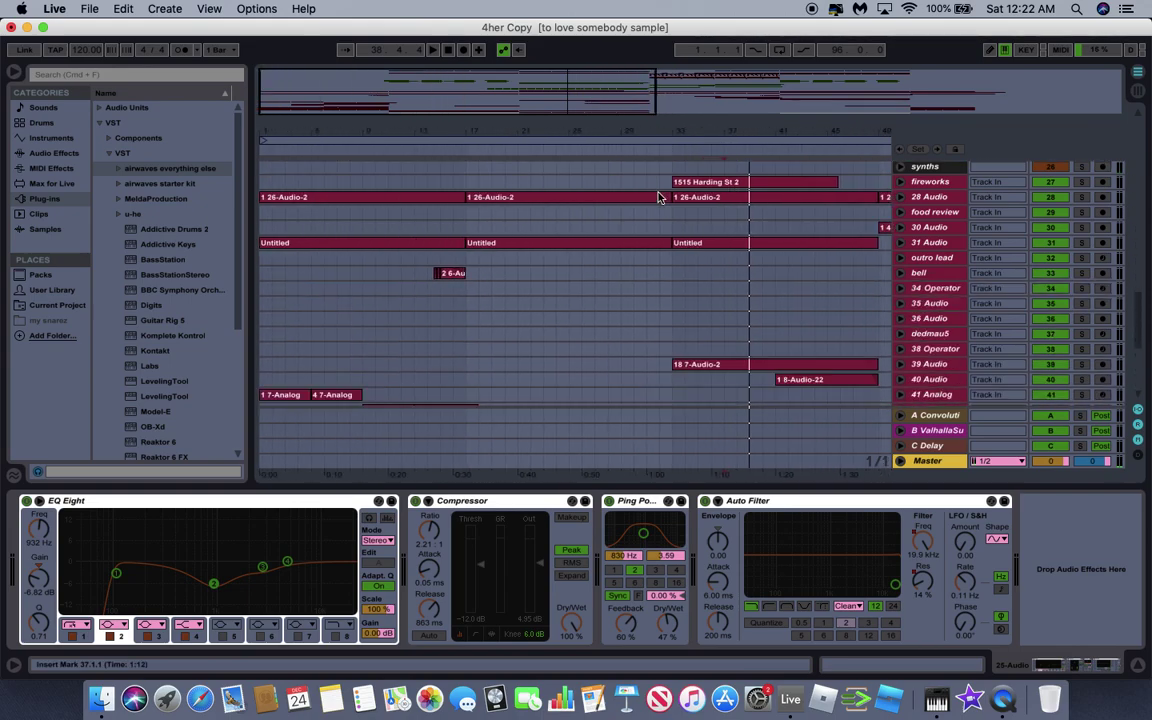
scroll(474, 178, up, 2)
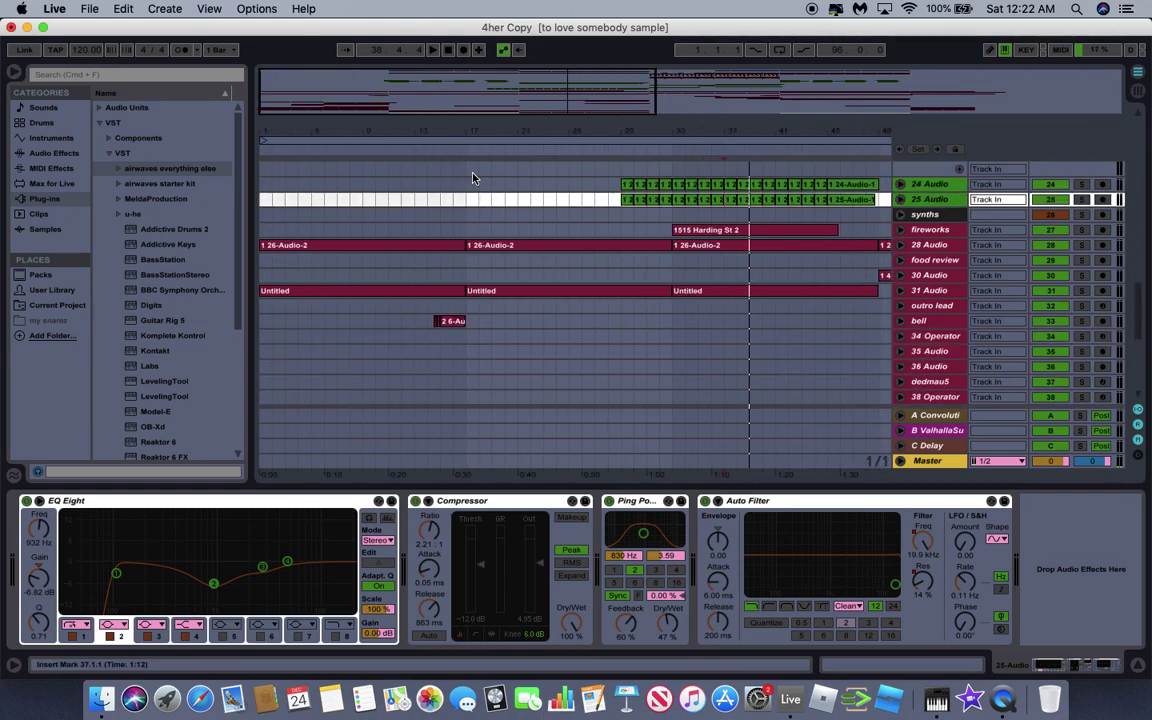
click(668, 232)
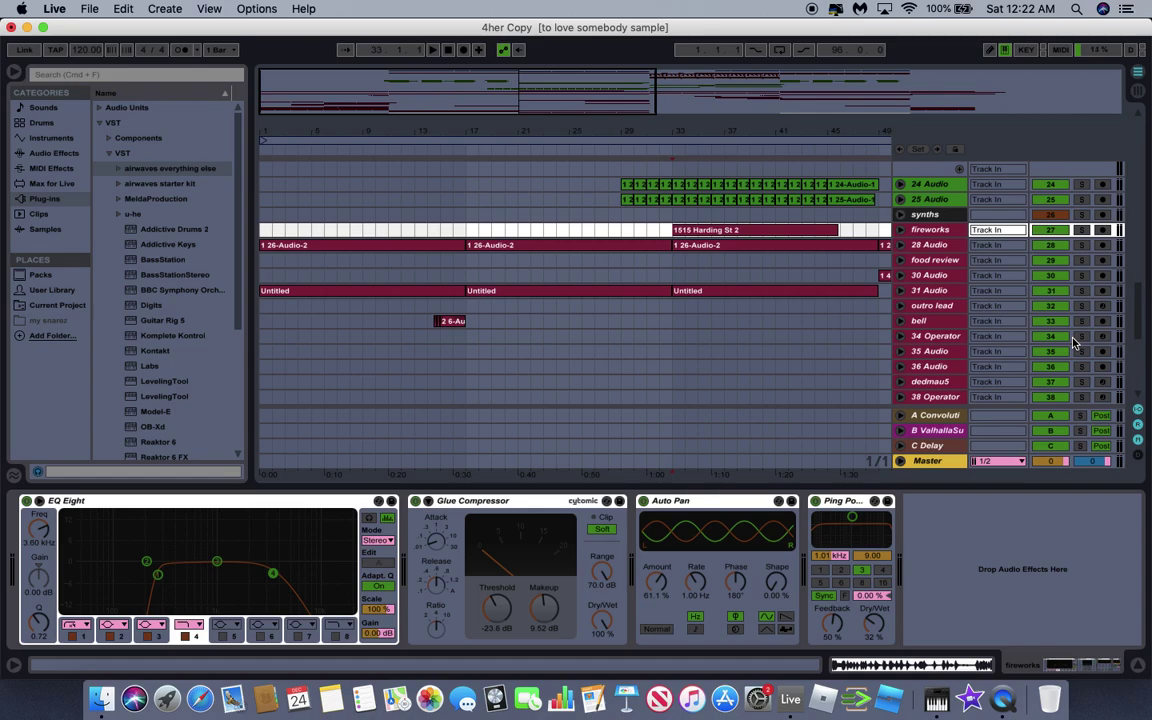
scroll(940, 292, down, 10)
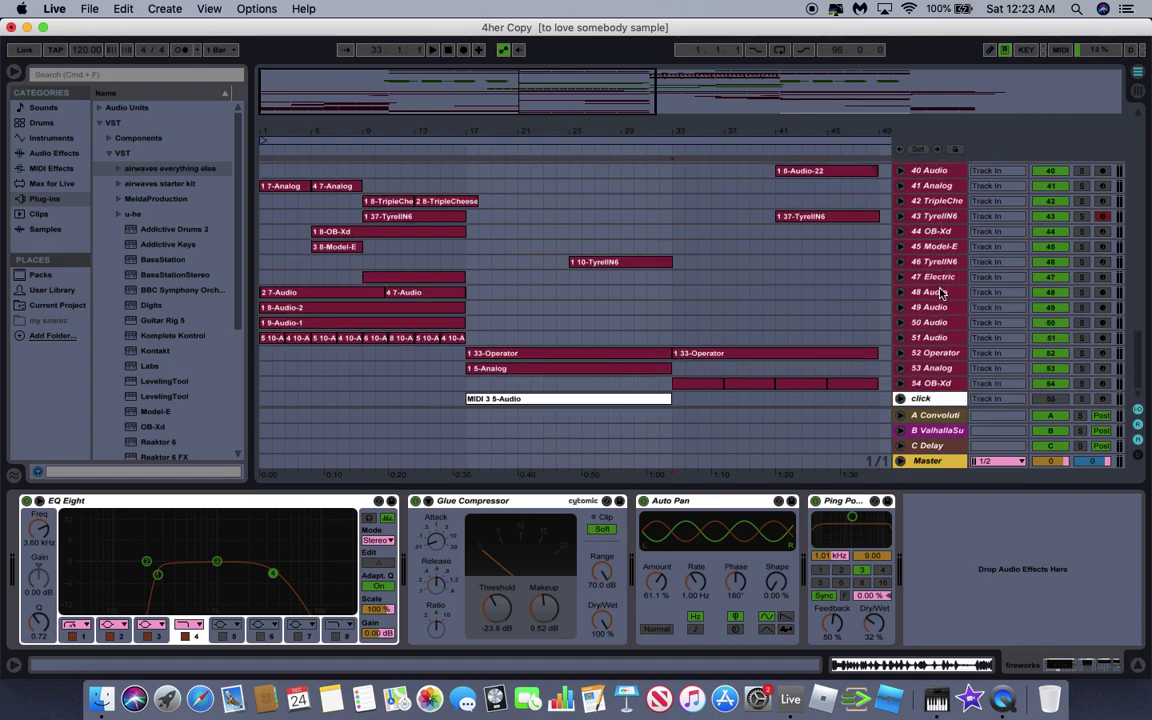
scroll(940, 292, up, 10)
click(1081, 261)
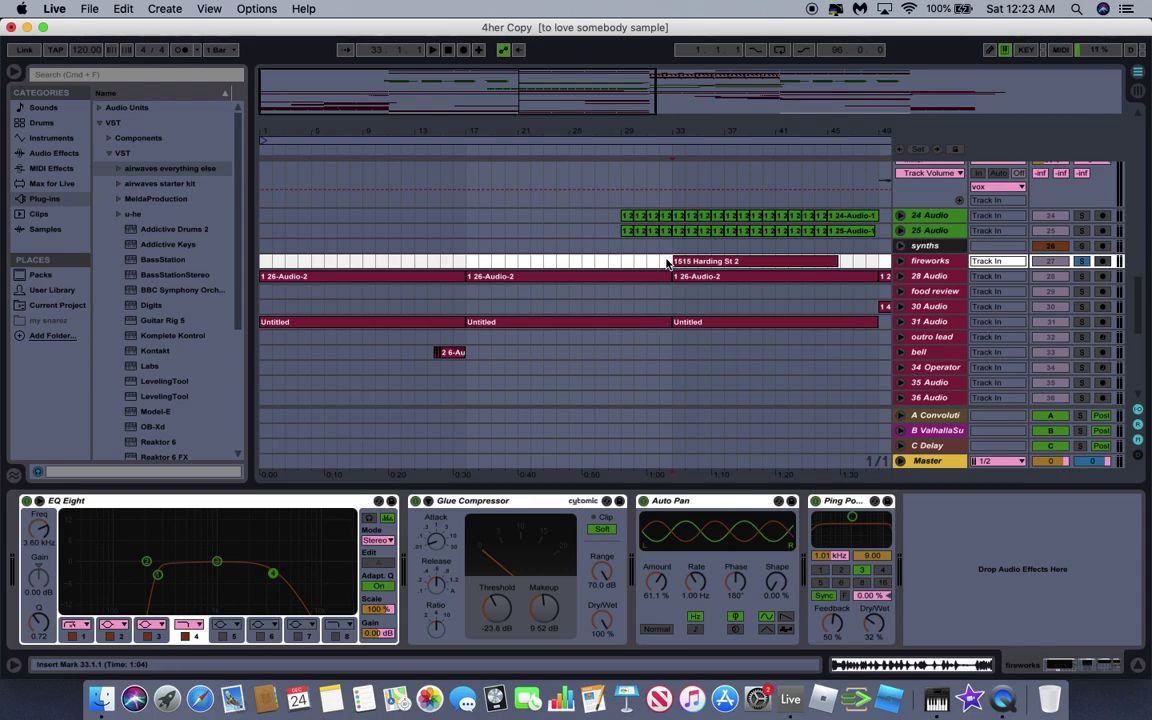
click(899, 262)
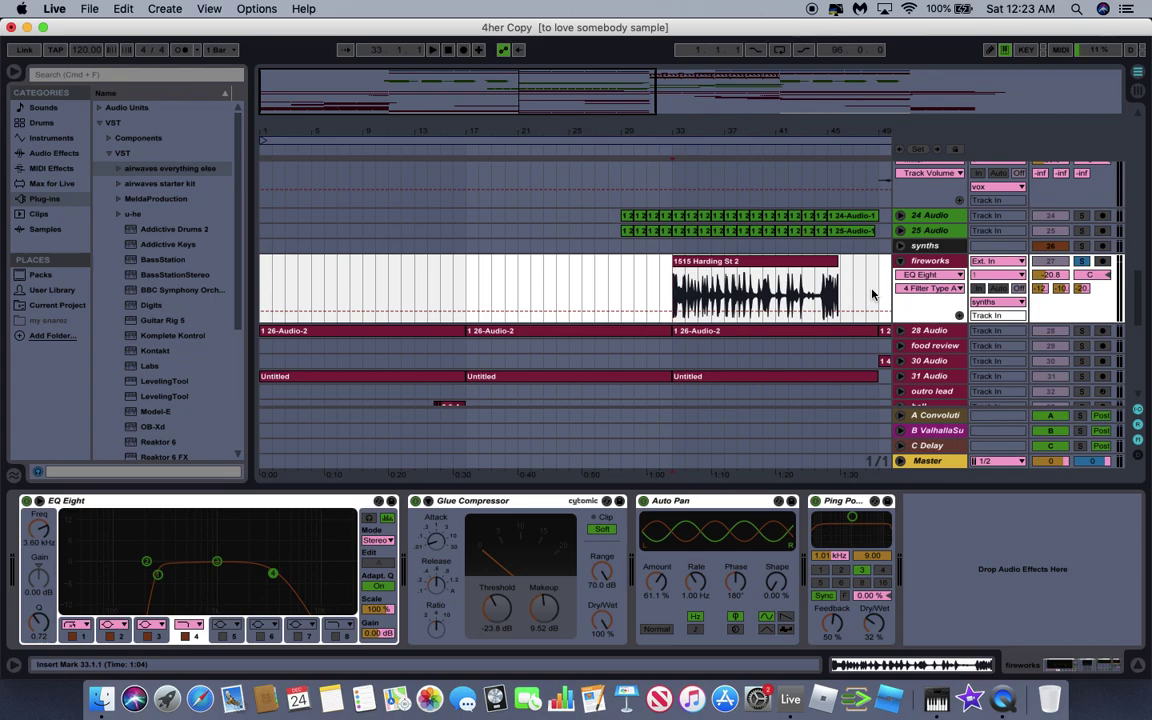
key(space)
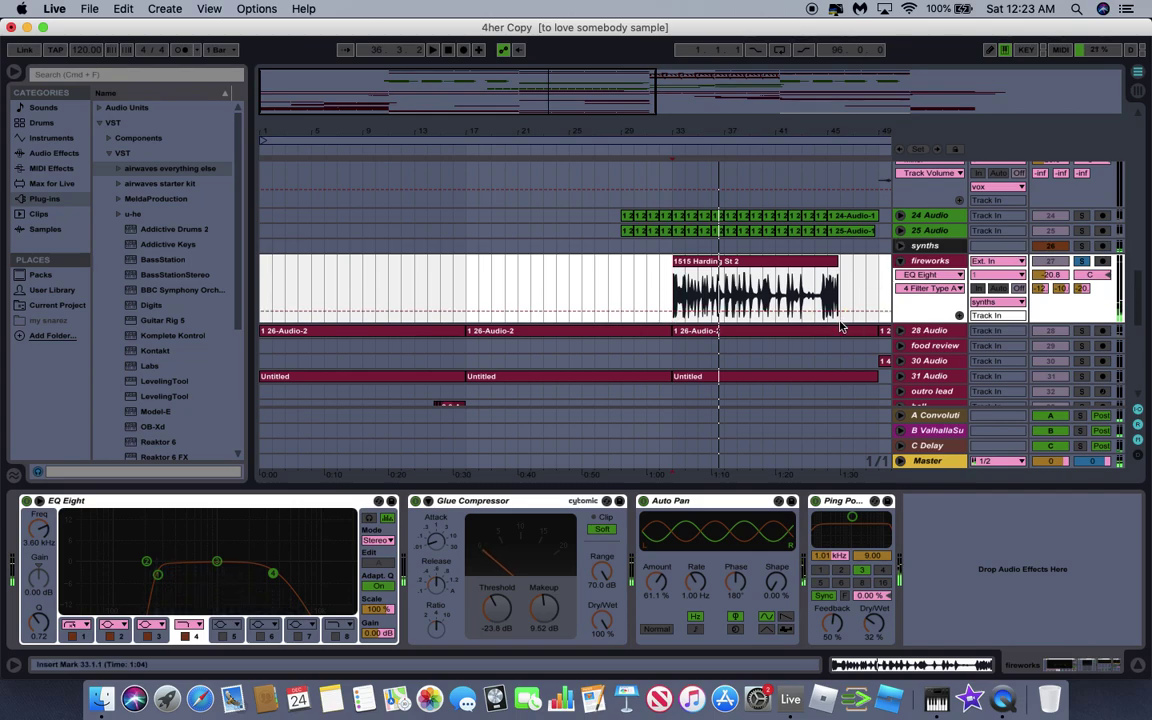
Point out the Ping Pong Delay, Auto Pan, Glue Compressor and EQ Eight in the fireworks chain, and unsolo the track.
double_click(845, 501)
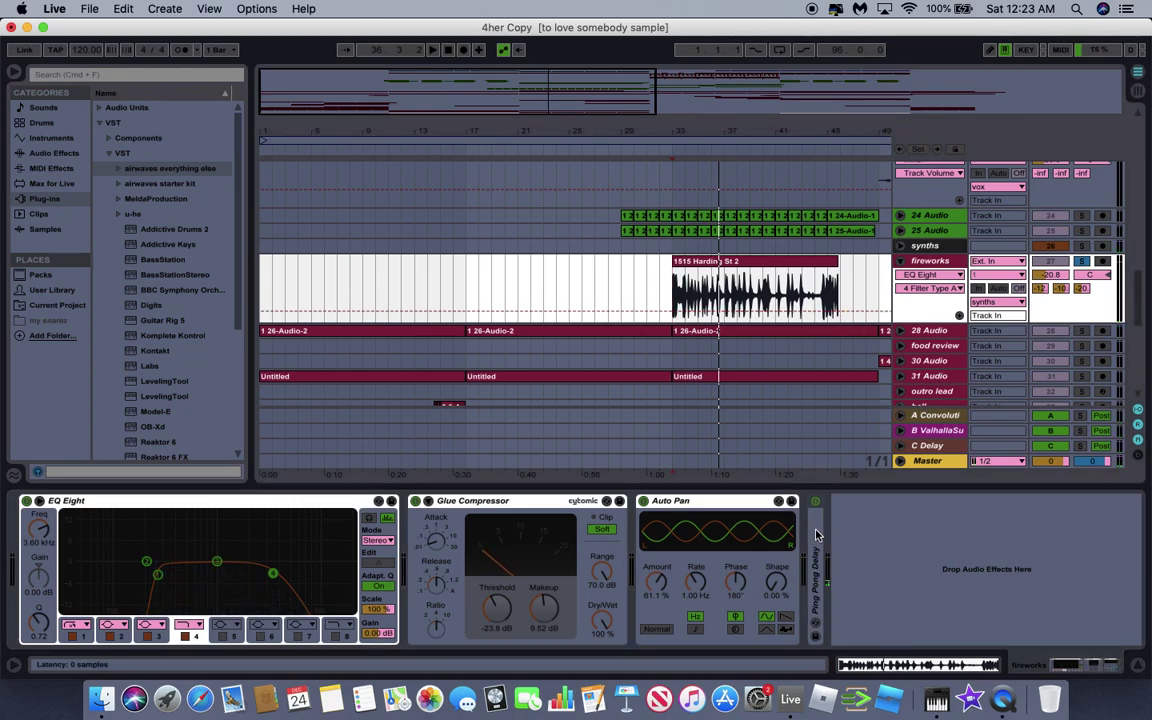
double_click(815, 525)
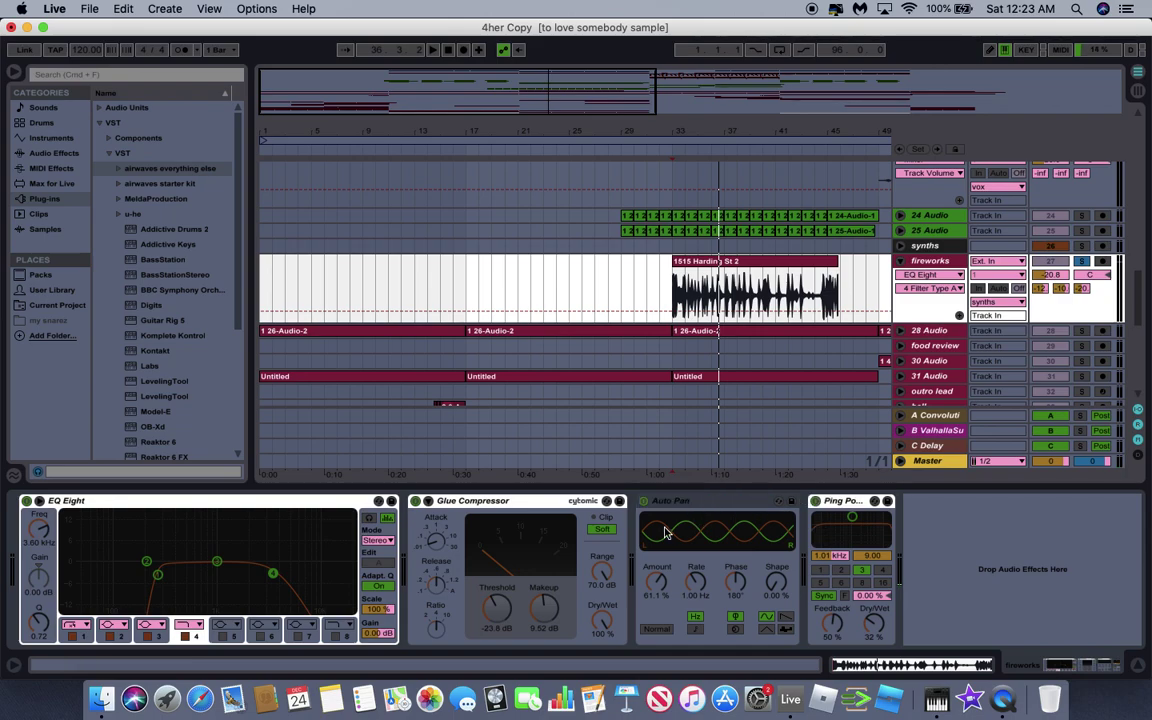
double_click(450, 501)
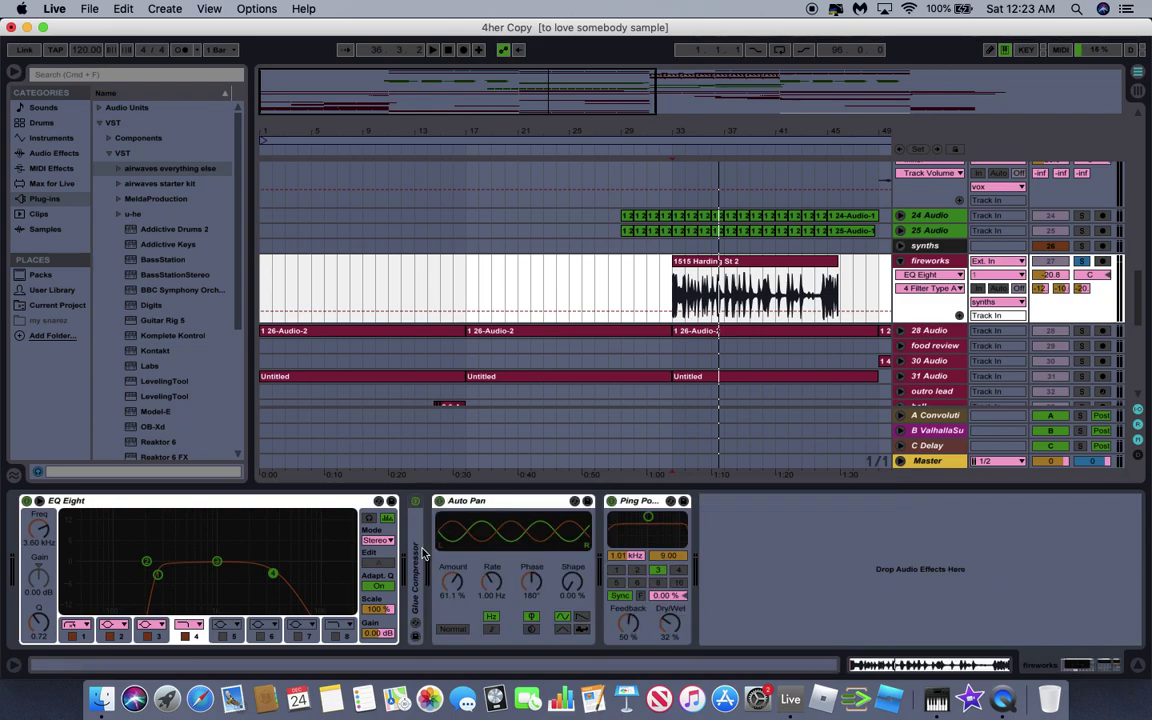
double_click(421, 550)
click(140, 500)
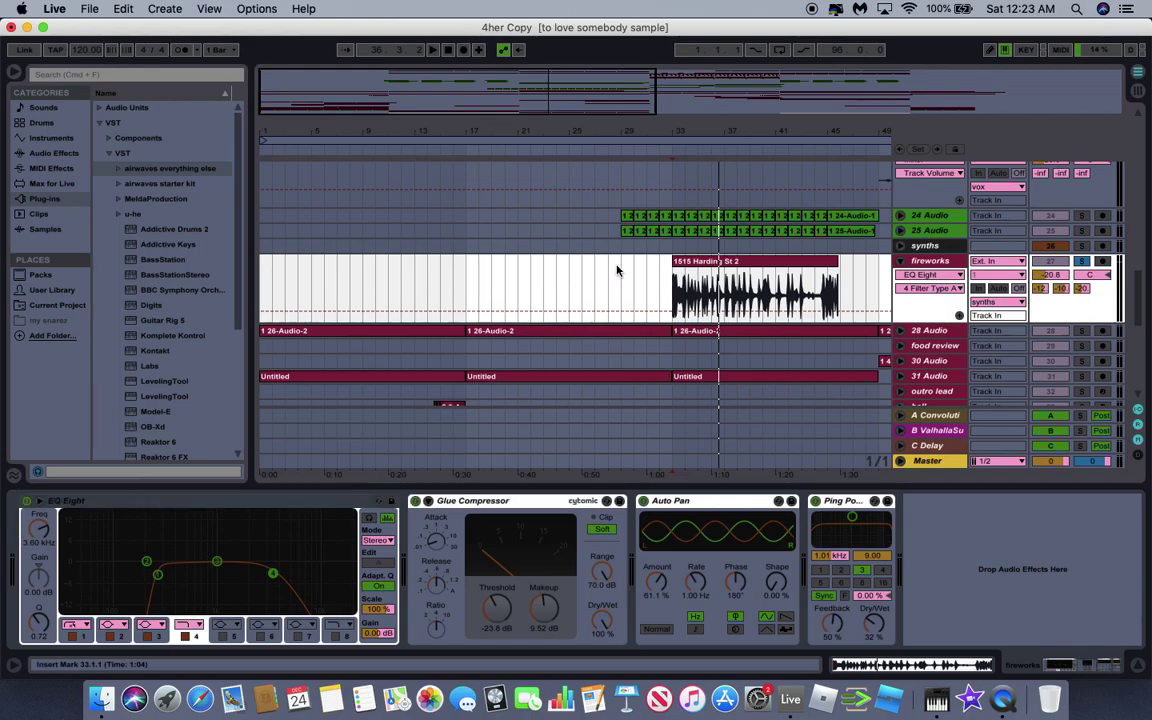
scroll(652, 263, down, 1)
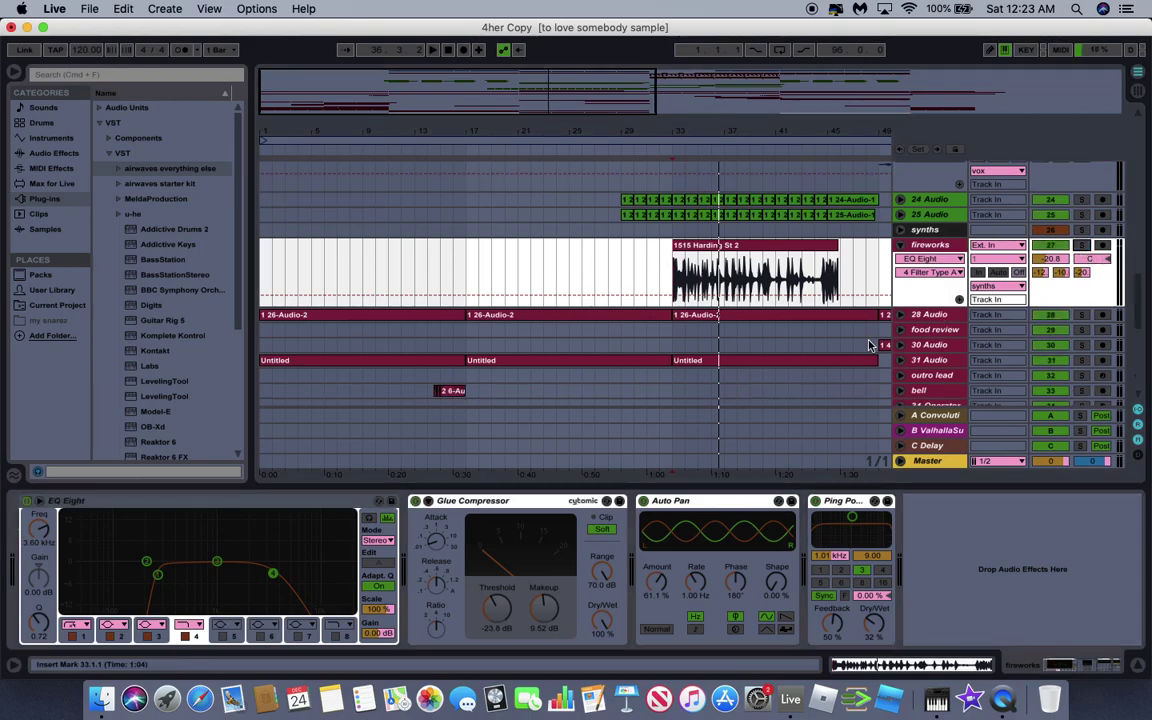
Show the fireworks track's sends and unfold the return tracks A, B and C.
scroll(869, 345, down, 1)
scroll(714, 376, down, 1)
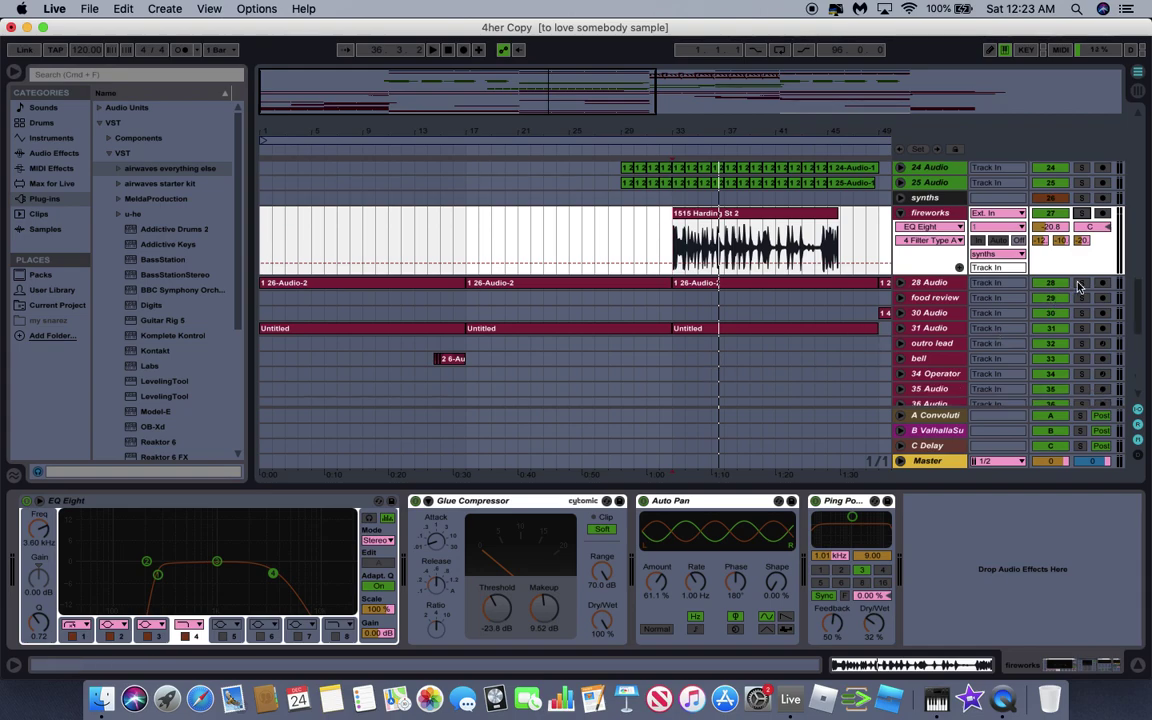
click(1078, 241)
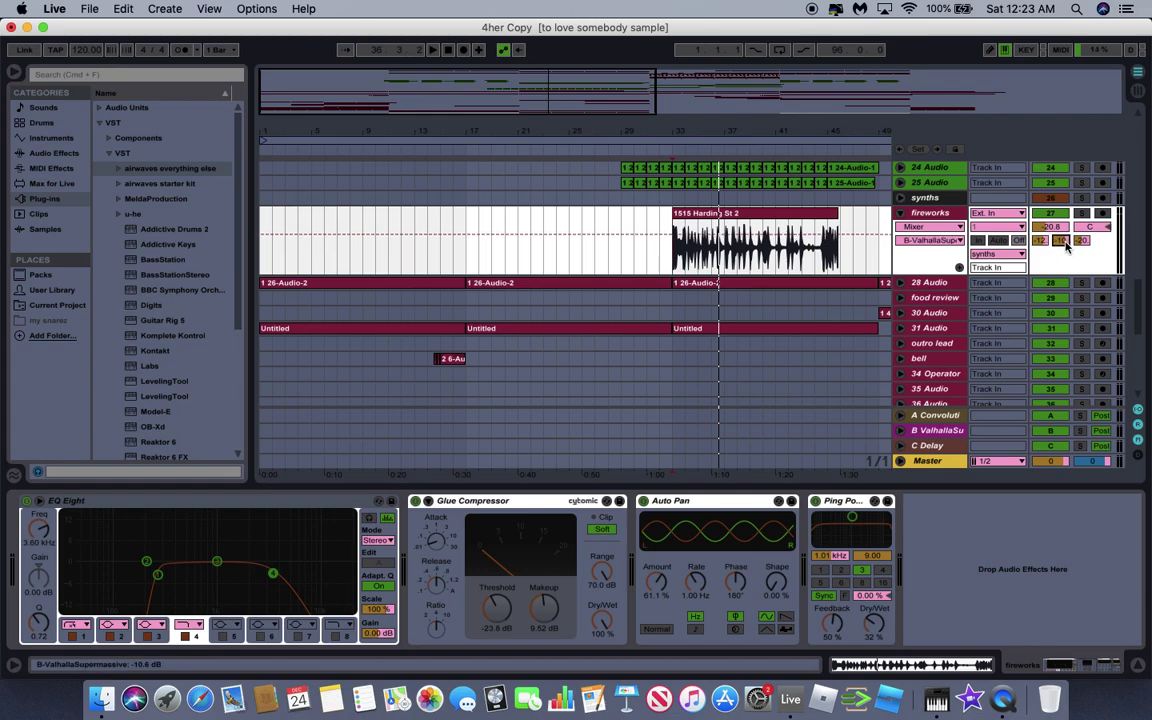
click(935, 420)
click(900, 414)
click(898, 433)
click(898, 444)
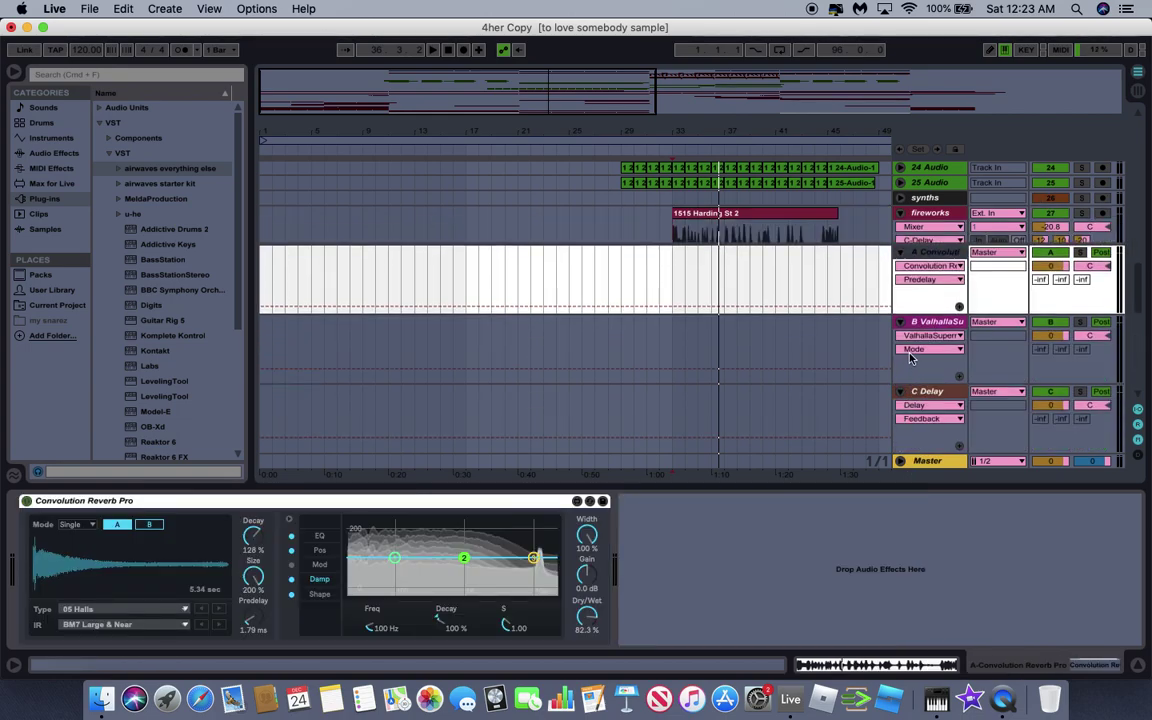
Alternate between the three return tracks to show the device on each of them.
click(827, 320)
click(927, 393)
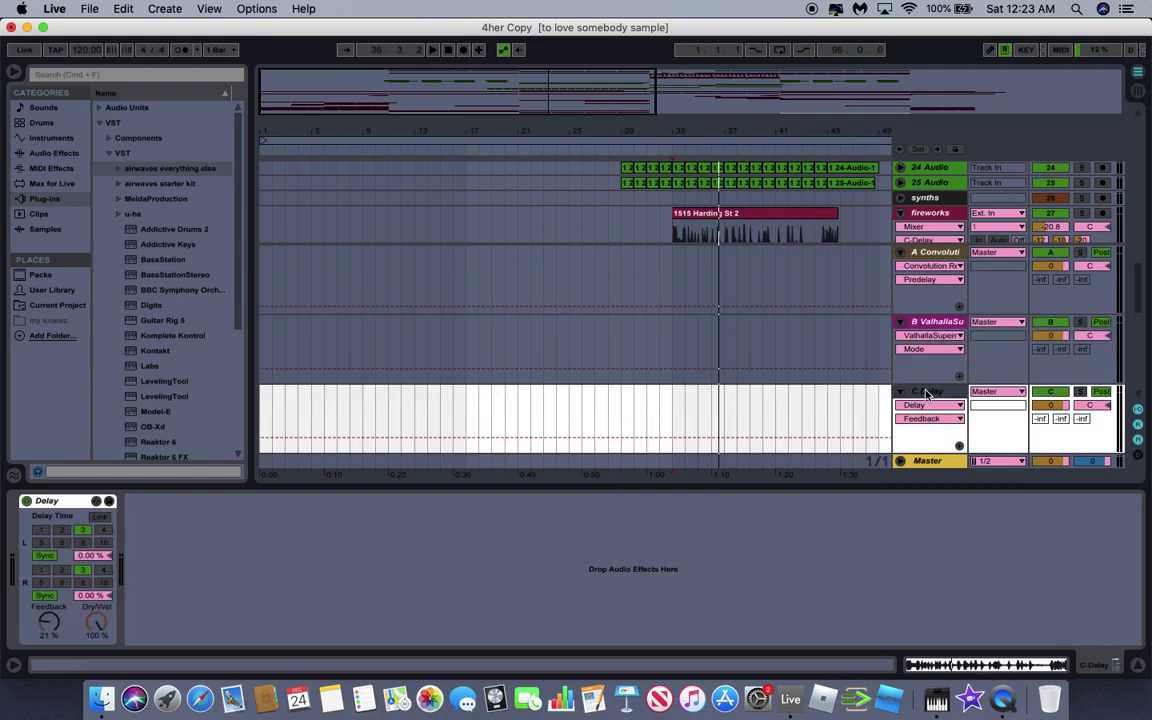
click(928, 323)
click(925, 256)
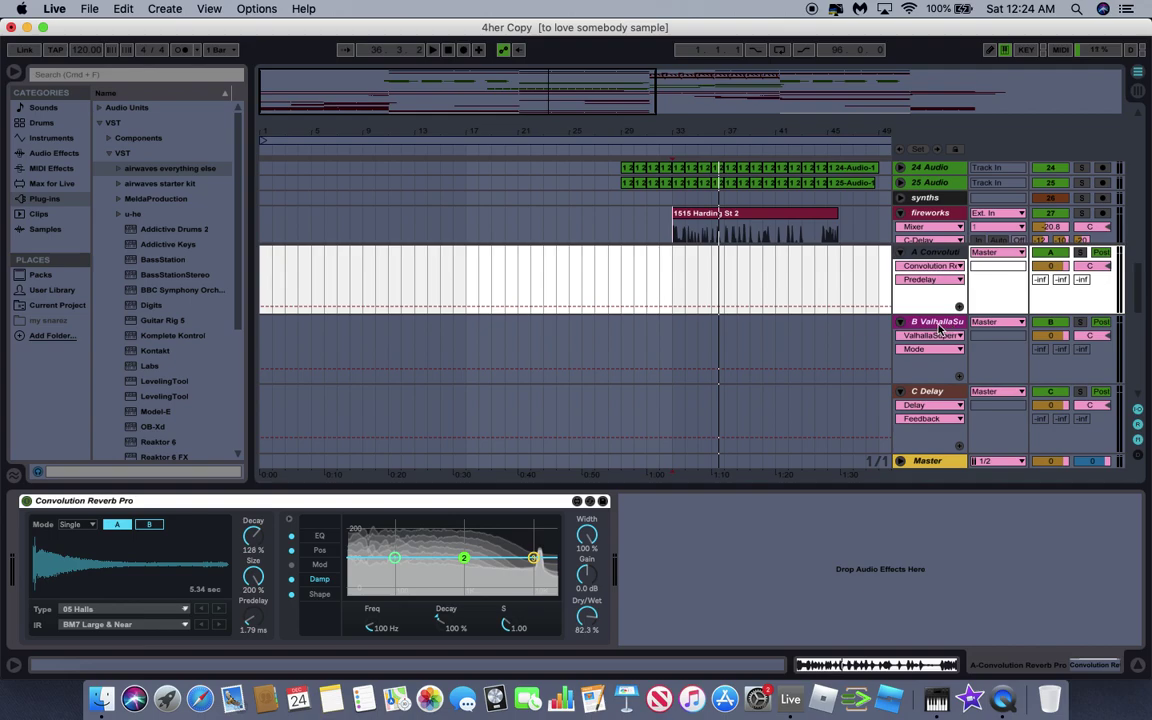
View the ValhallaSupermassive plug-in window on return B, close it, and show return C's Delay before folding the return tracks.
click(830, 318)
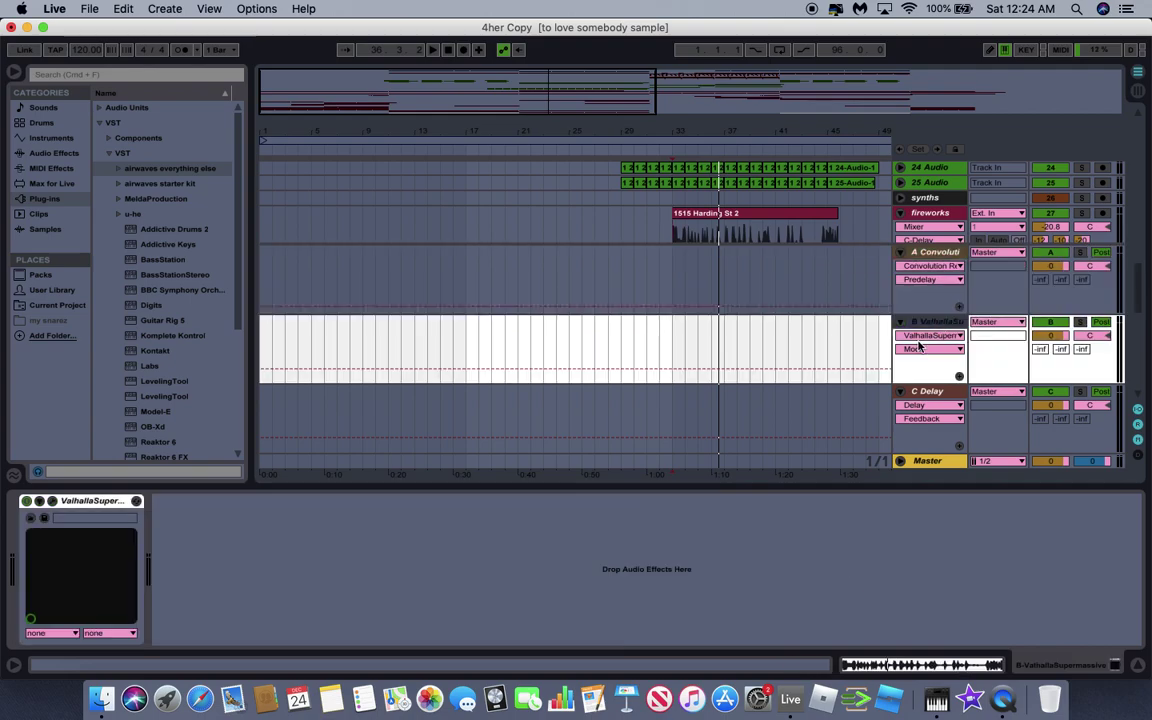
click(44, 517)
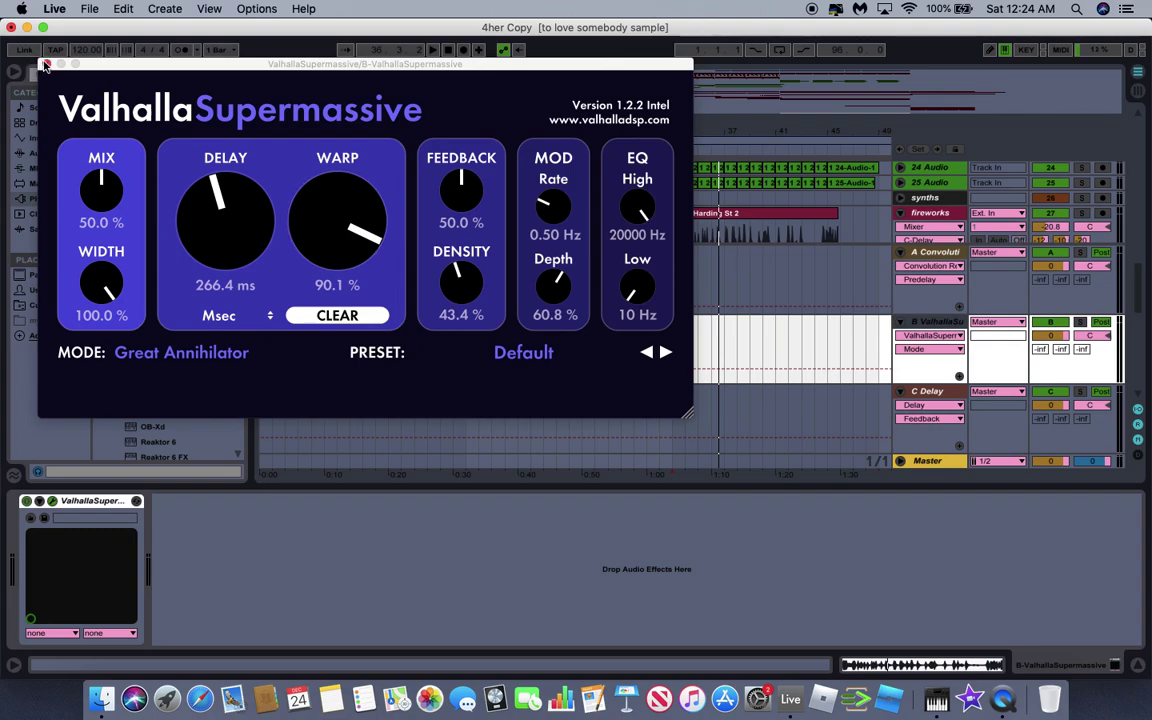
click(45, 64)
click(926, 393)
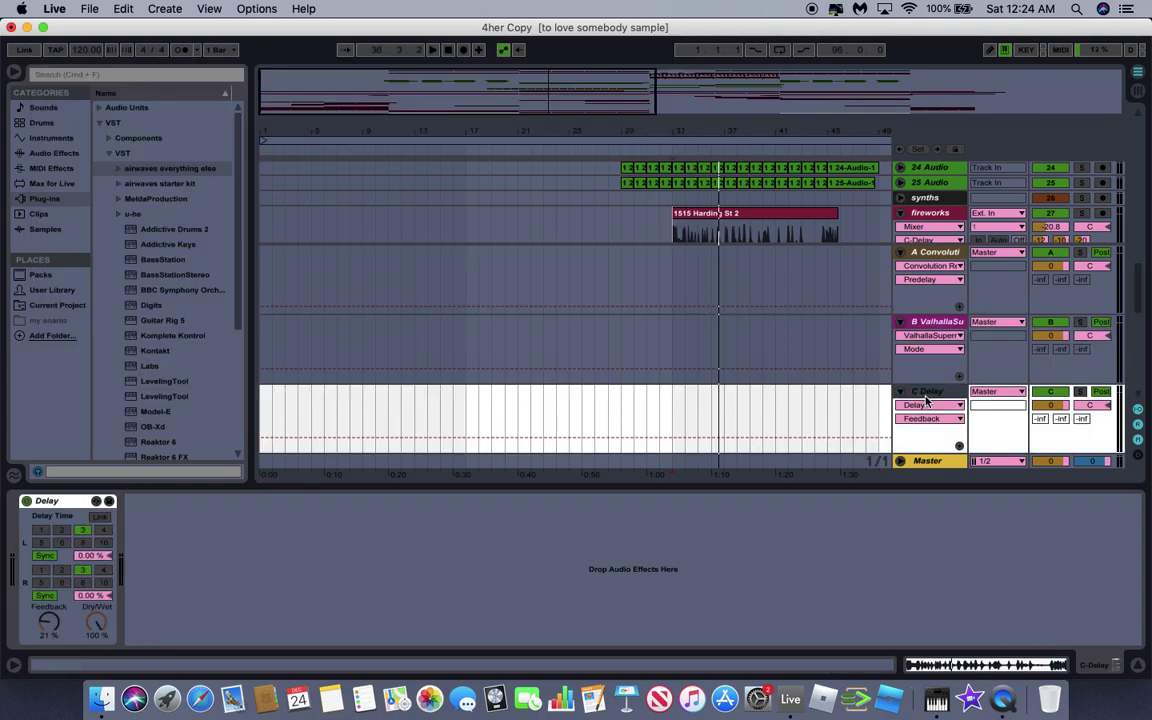
click(902, 396)
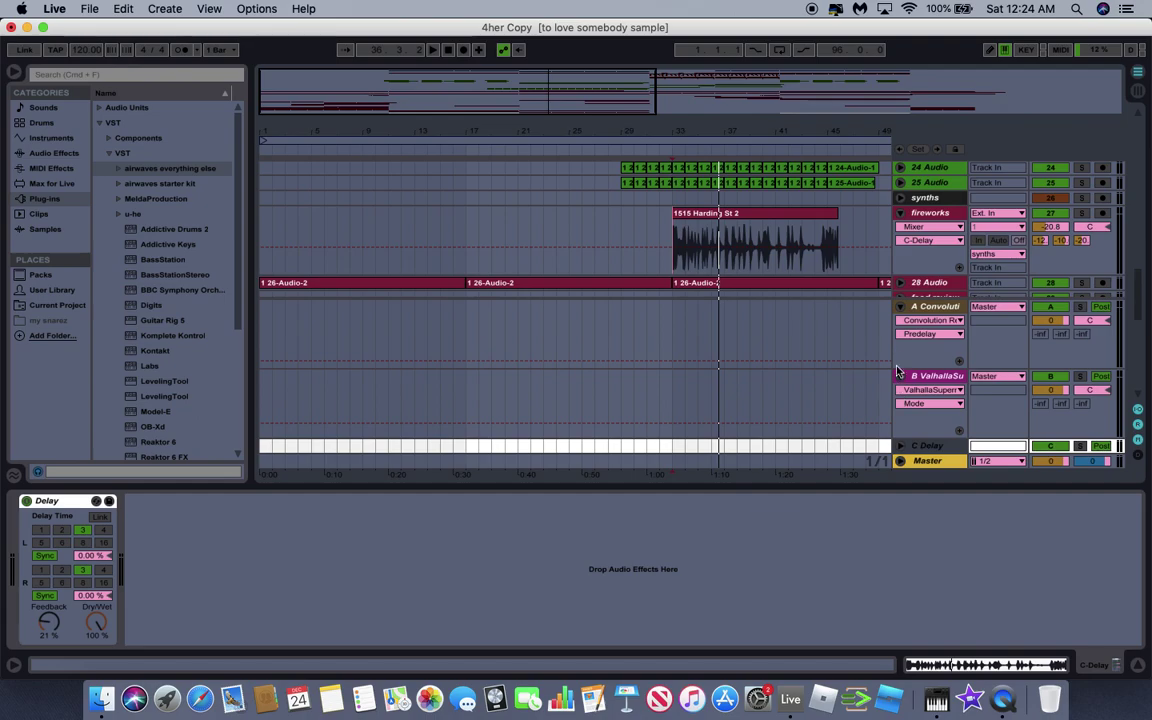
Set the start at 1.1.1, solo 28 Audio, and play it from there.
scroll(697, 327, down, 1)
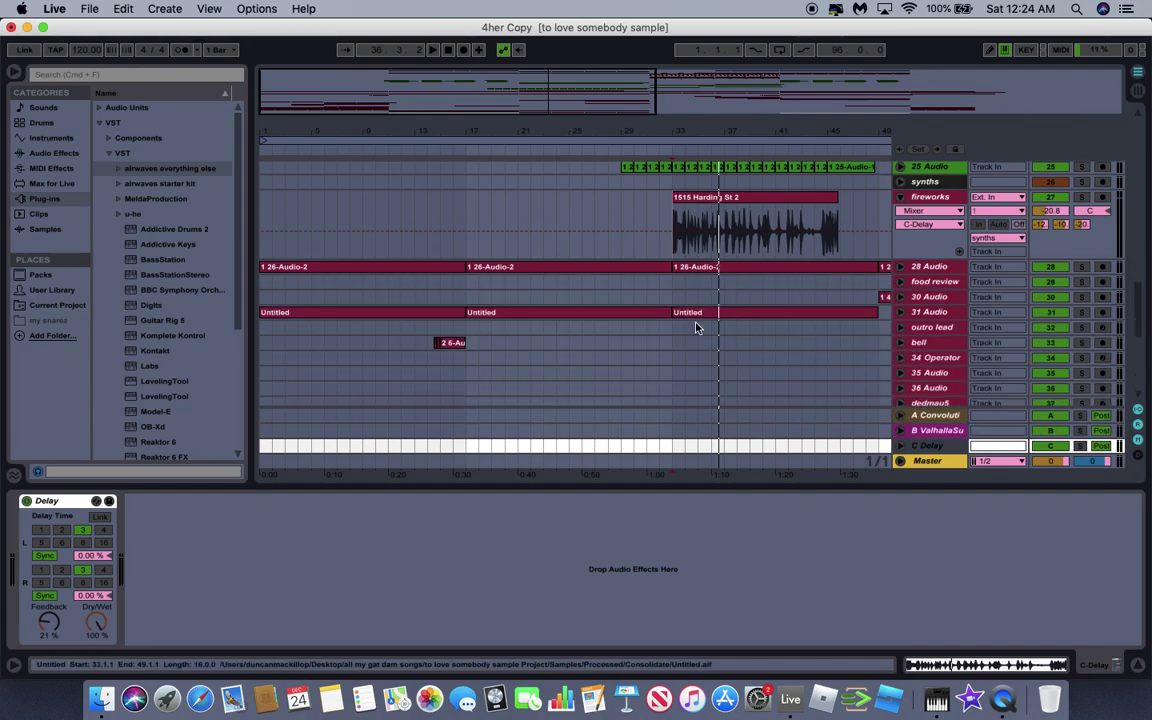
click(262, 222)
click(1080, 267)
key(space)
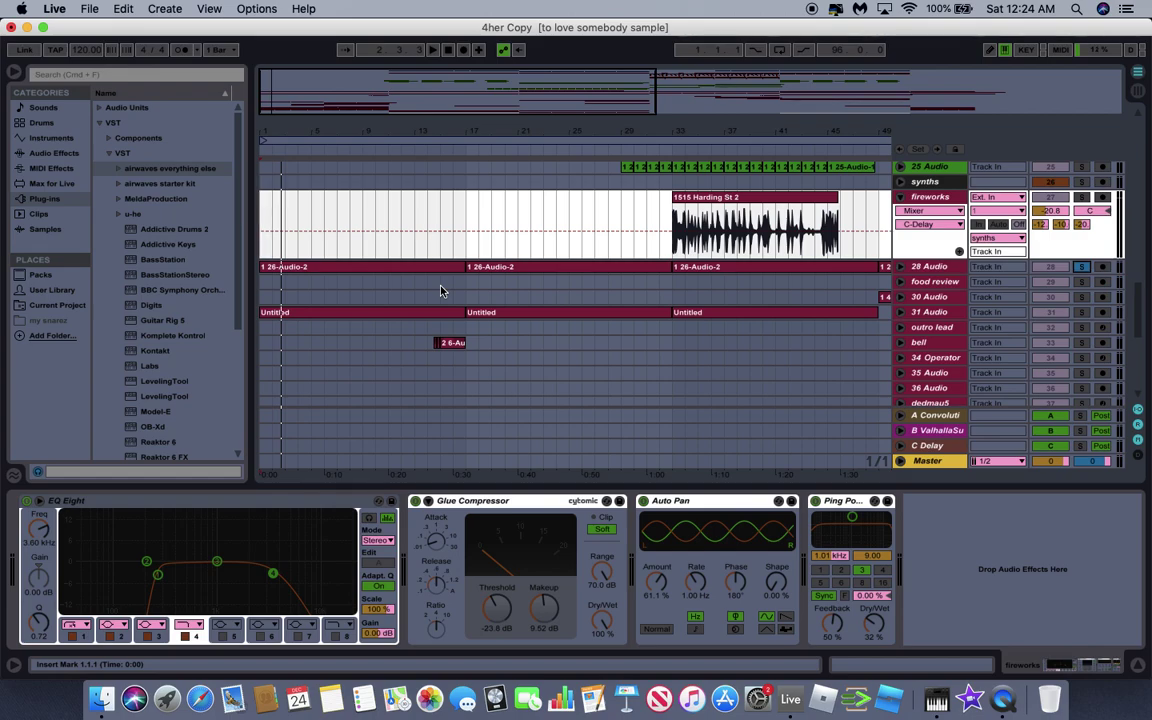
Unfold 28 Audio to show its waveform and devices, and play it from 7.1.1.
click(899, 267)
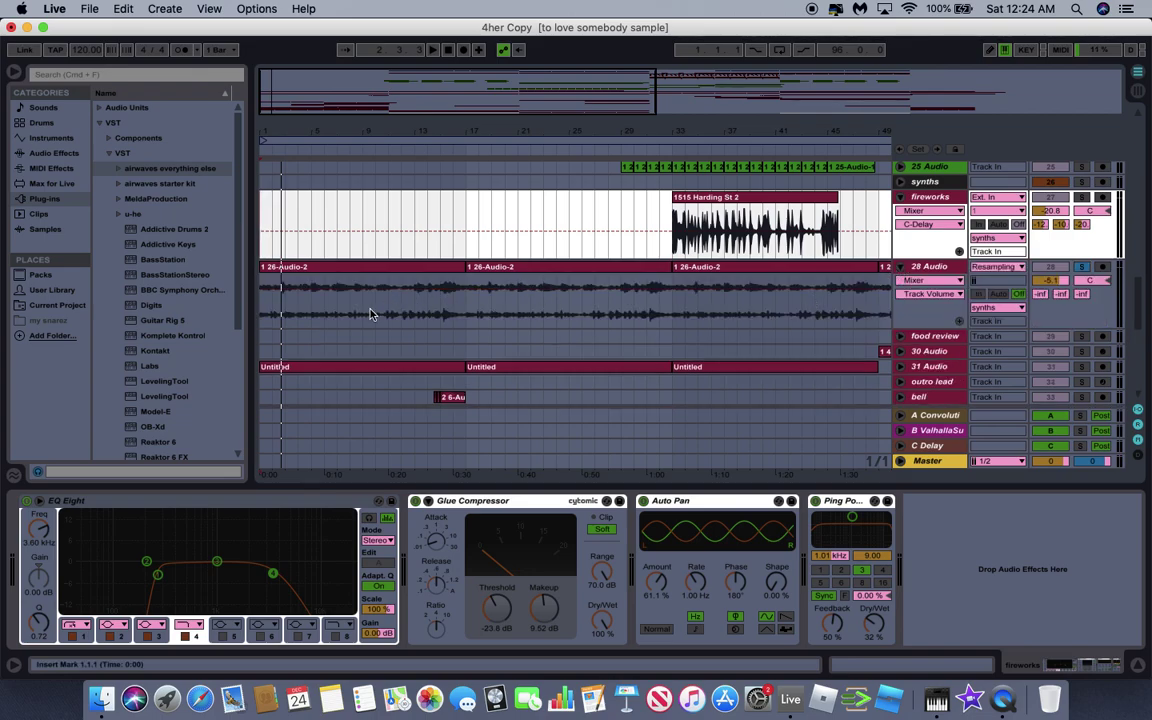
click(340, 290)
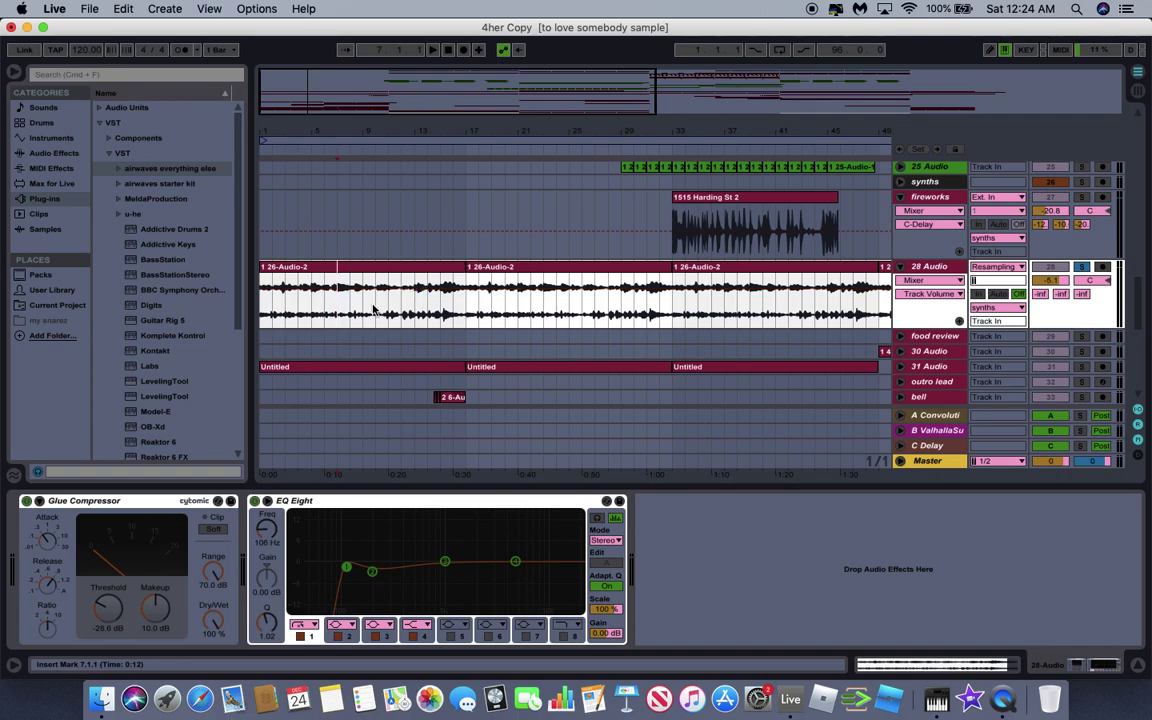
scroll(340, 300, down, 2)
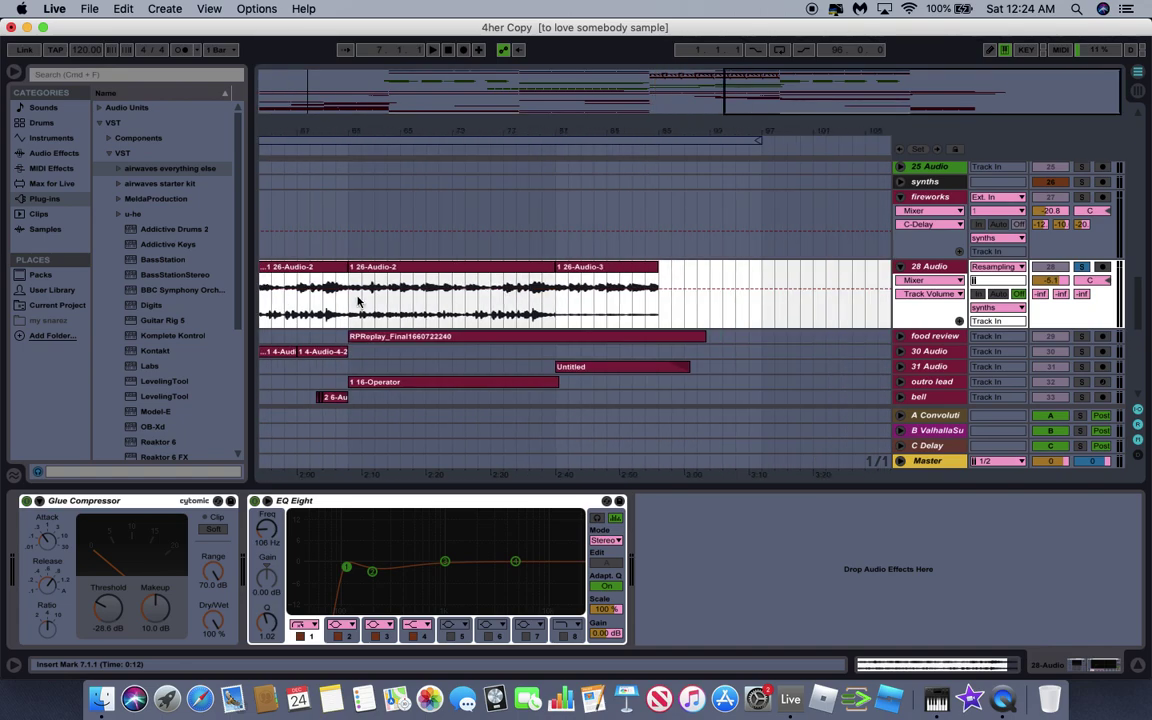
key(space)
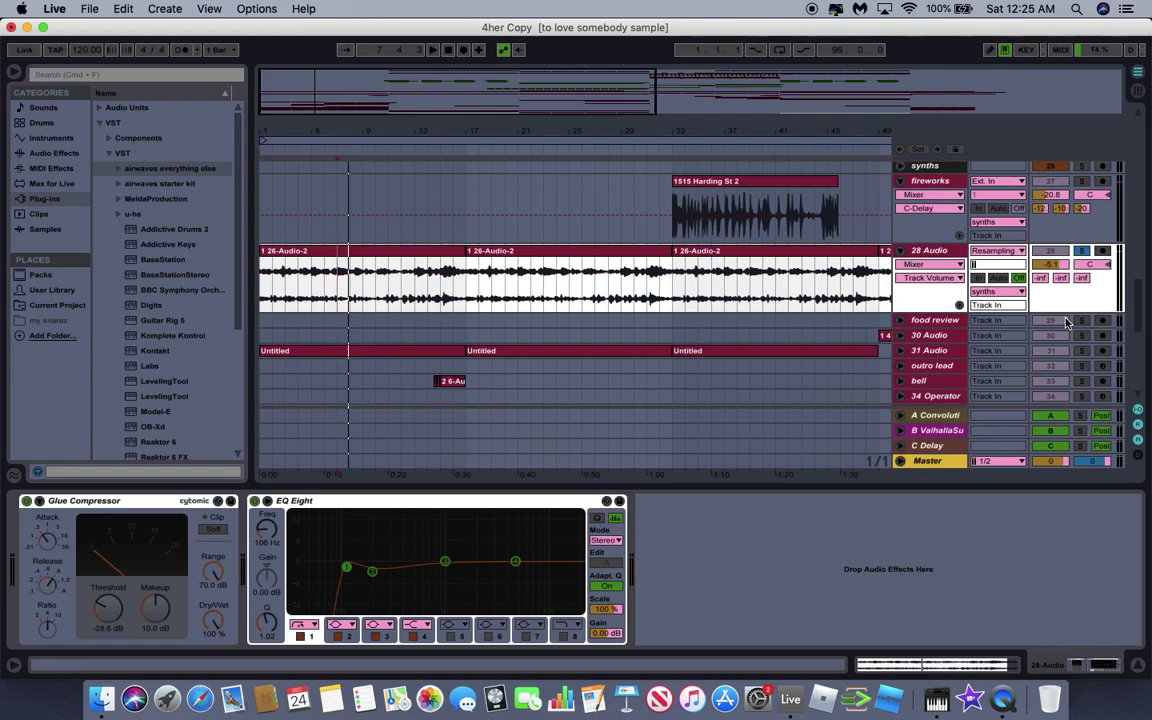
Set the start at 65.1.1 on the food review track, solo only that track, and unfold it to show its waveform.
scroll(792, 357, right, 10)
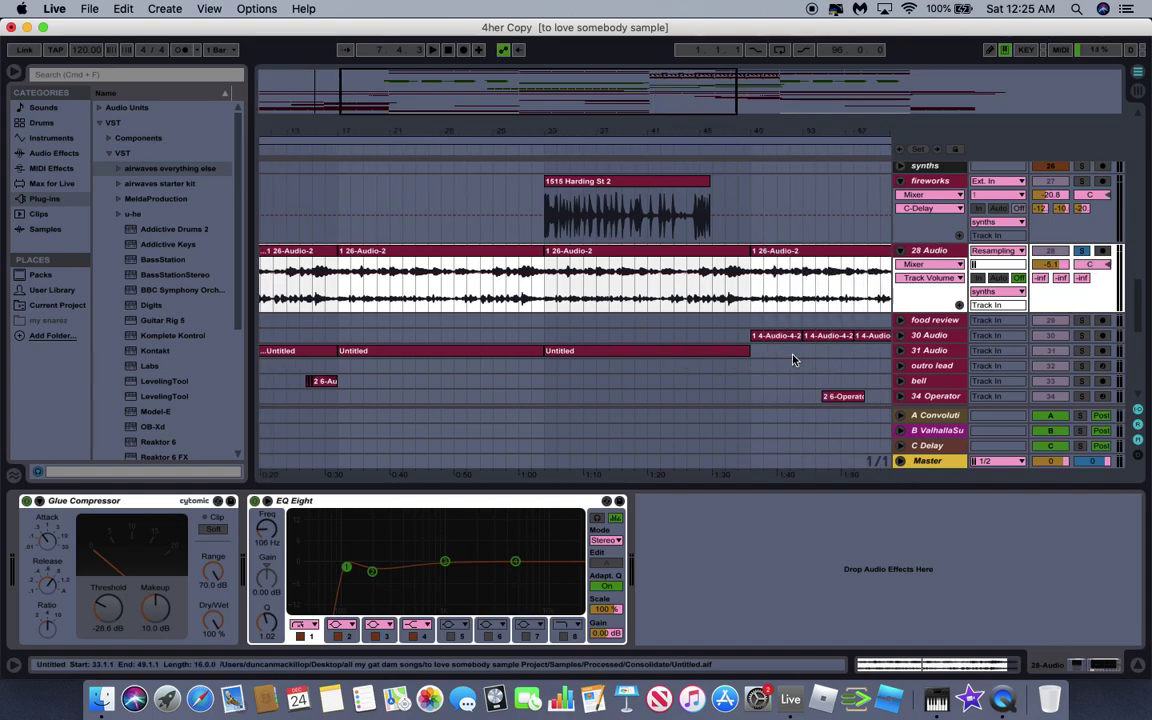
scroll(793, 360, up, 2)
scroll(793, 358, right, 6)
scroll(793, 359, down, 3)
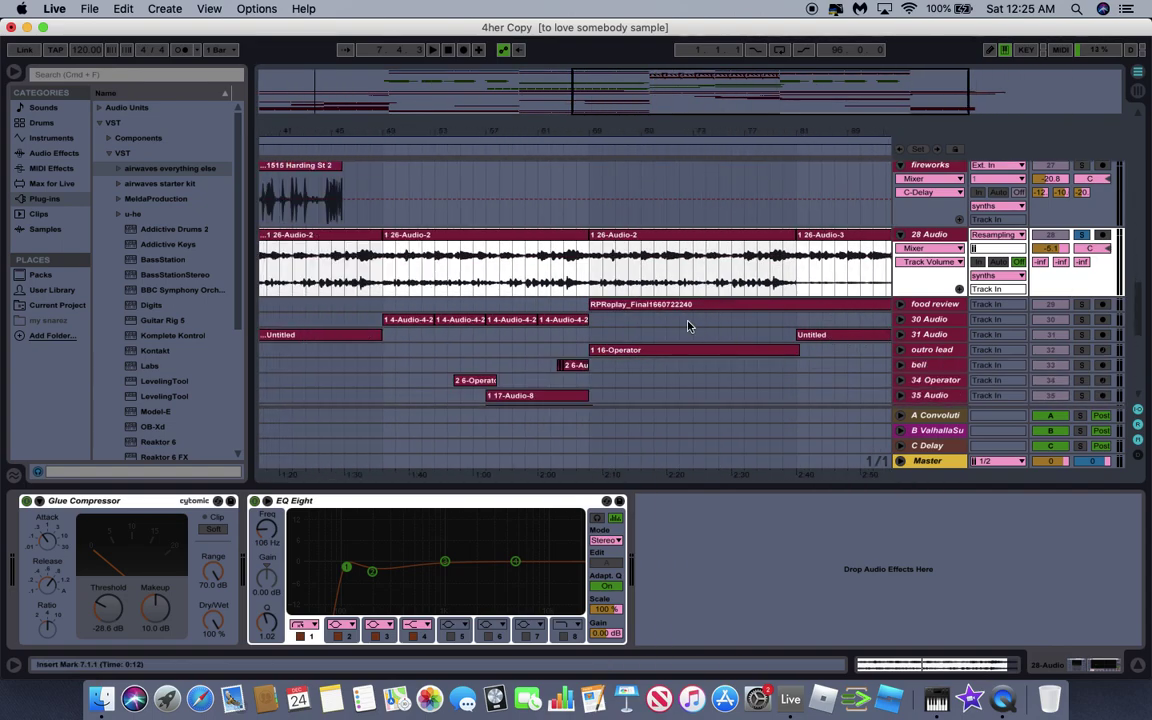
click(583, 309)
click(1080, 305)
click(898, 305)
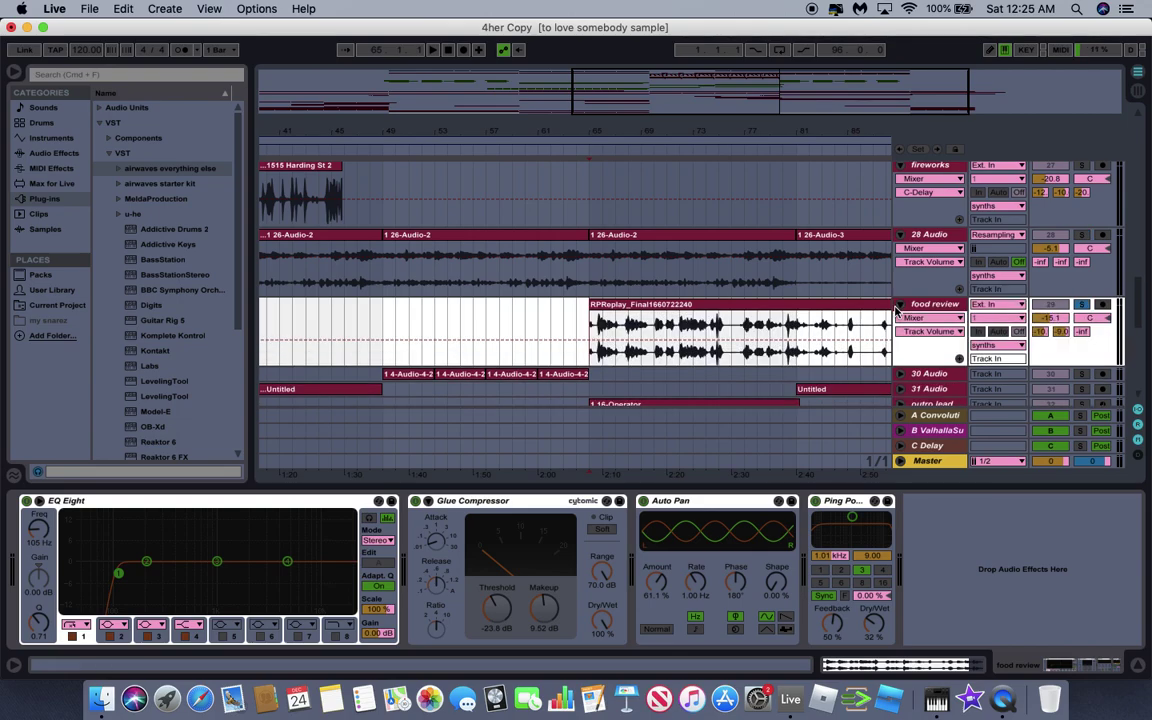
Play the food review clip from 65.1.1 and compare the track's device chain with that of the fireworks track.
scroll(548, 325, right, 4)
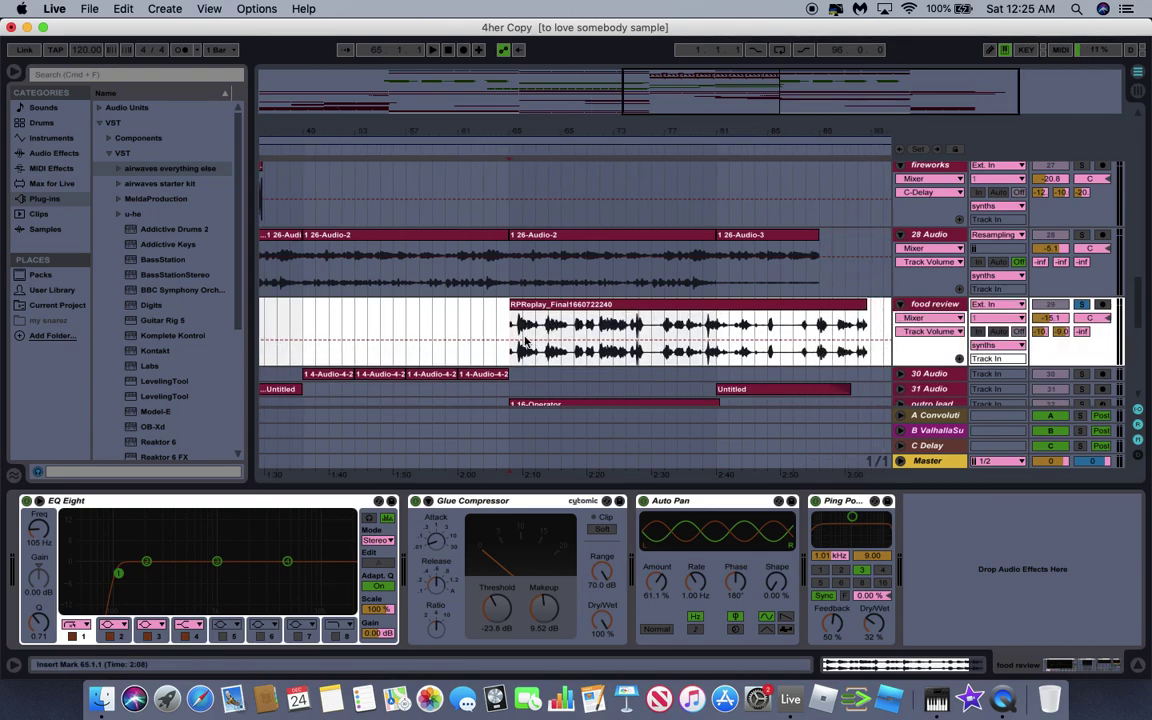
key(space)
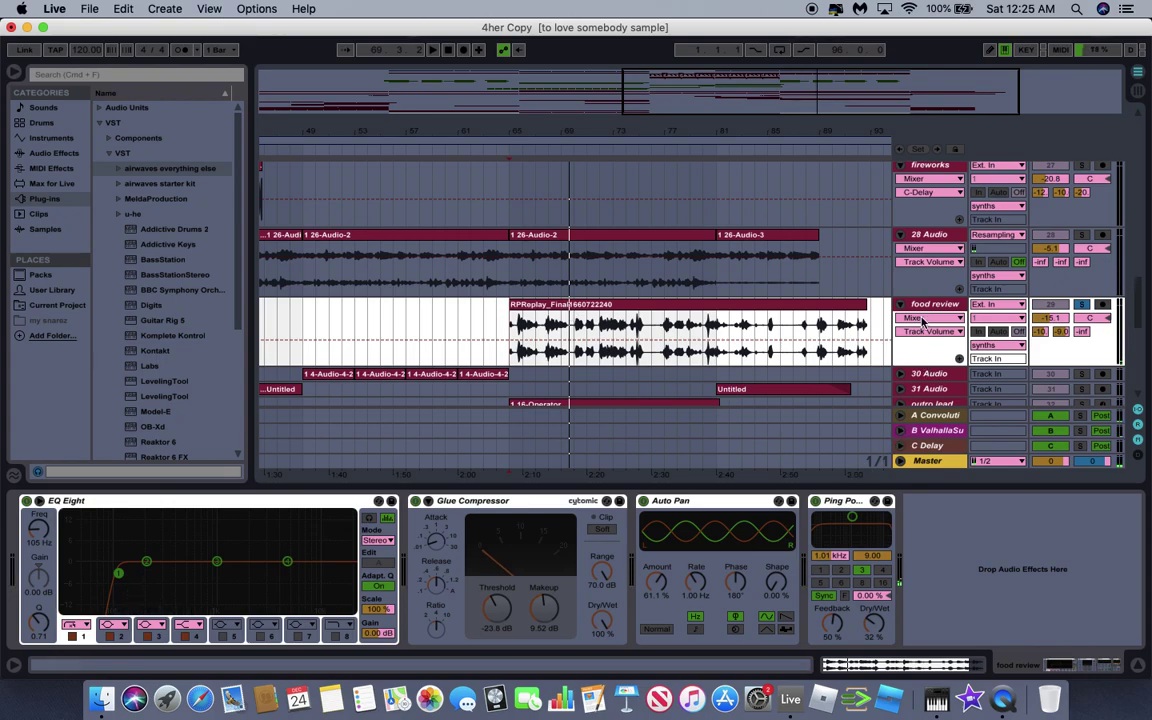
click(925, 166)
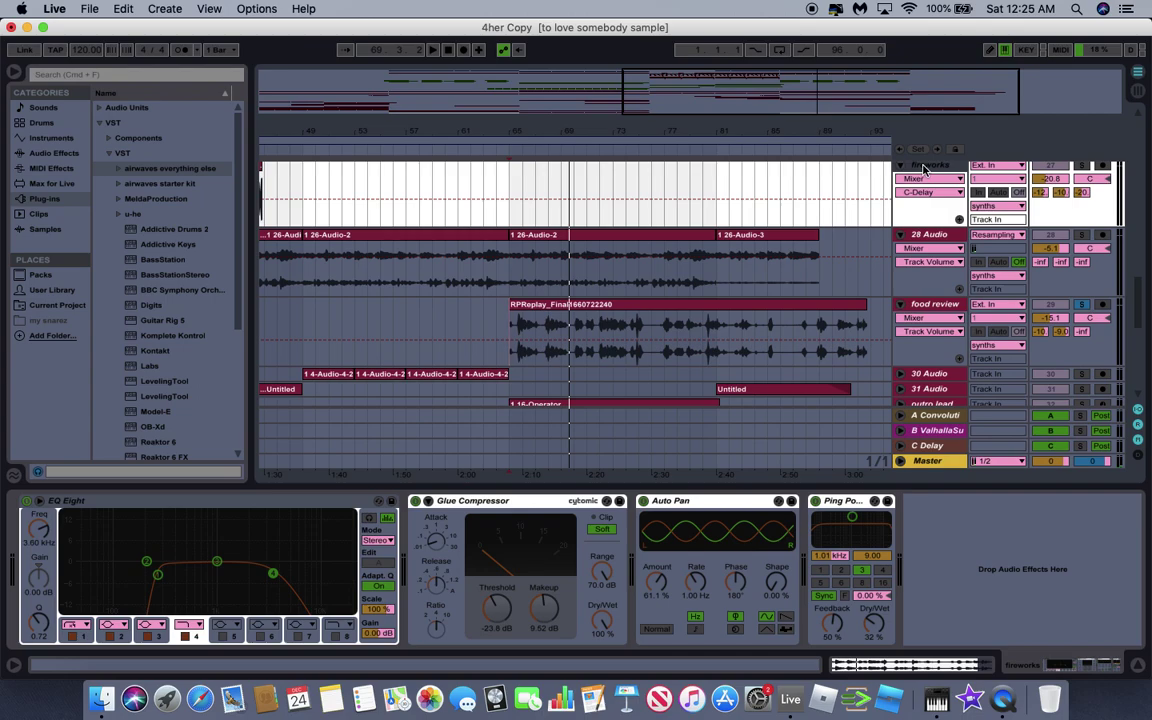
click(676, 352)
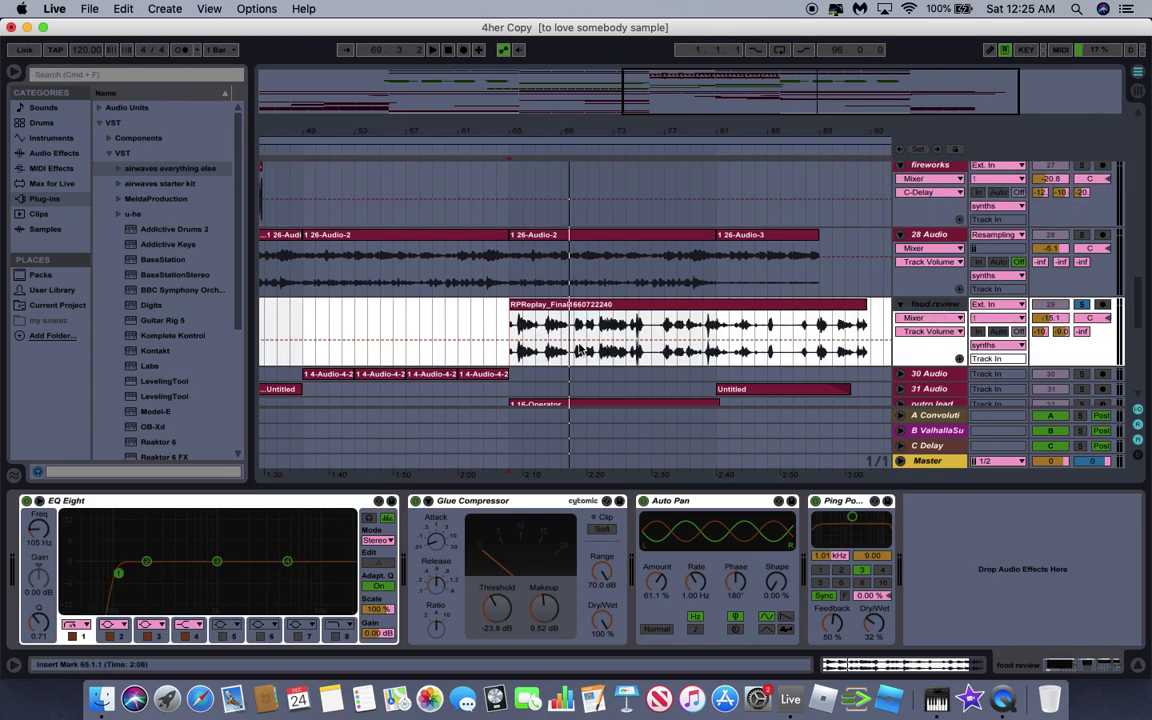
Set the start at 49.1.1 on 30 Audio, solo only that track, and unfold it to show its waveform and devices.
scroll(565, 367, left, 5)
scroll(565, 367, down, 3)
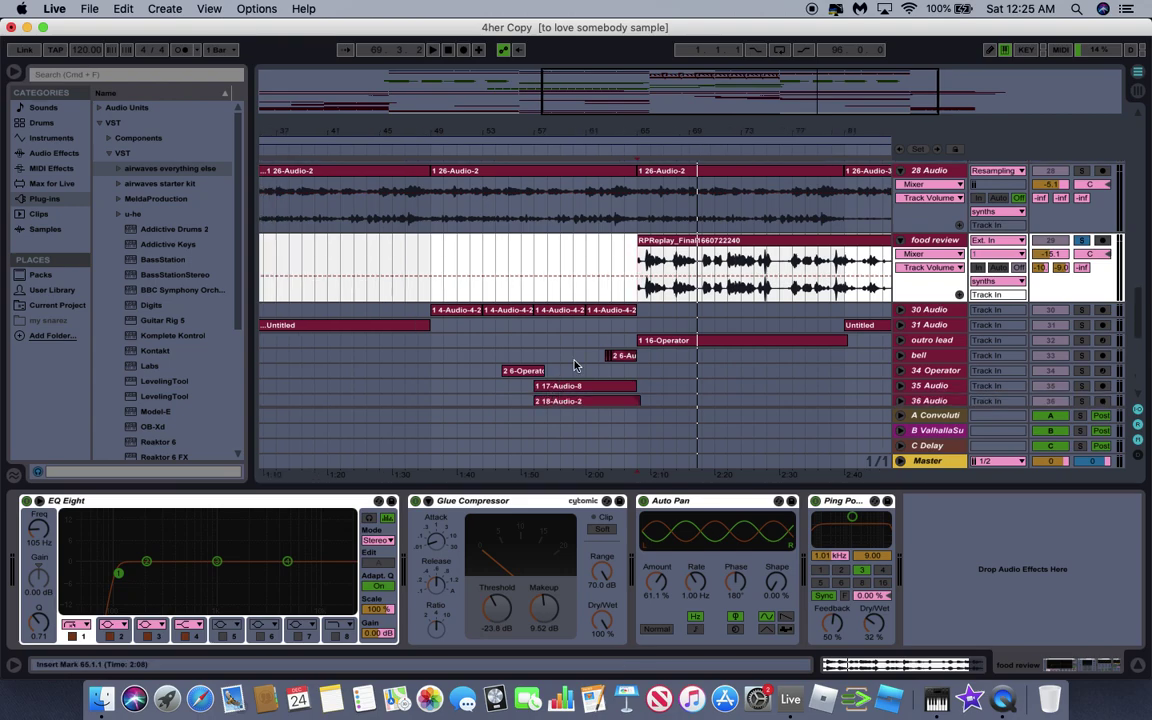
scroll(580, 330, left, 6)
scroll(559, 328, down, 1)
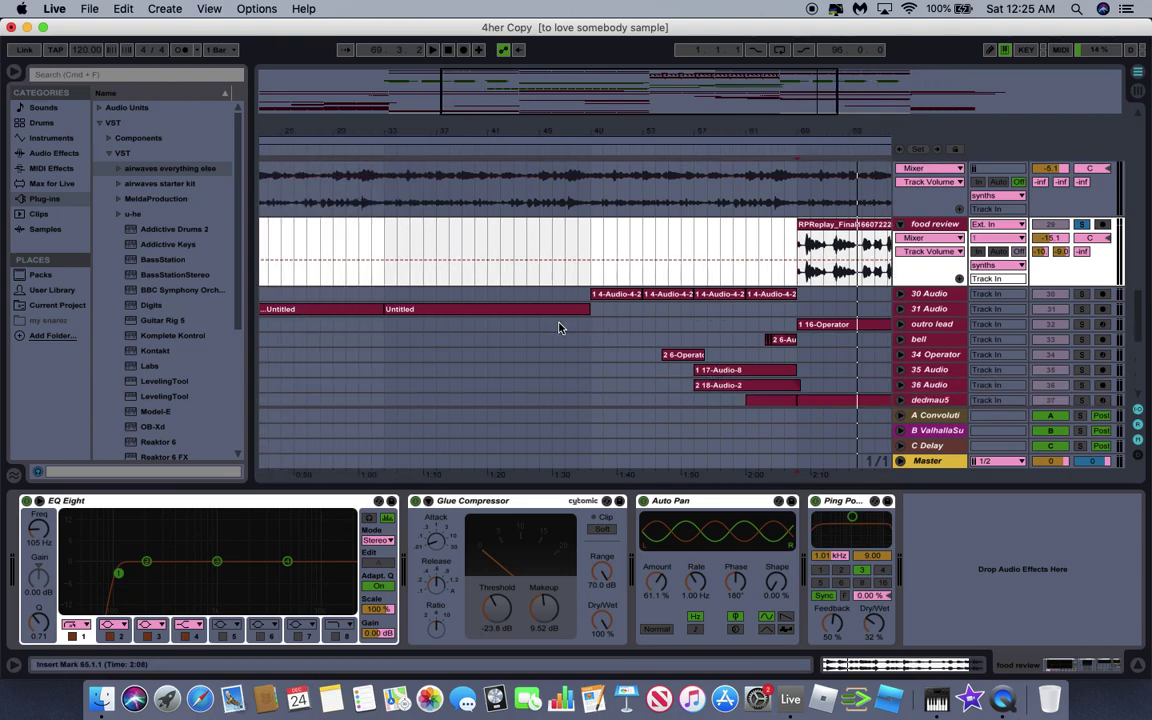
scroll(559, 328, left, 5)
scroll(520, 300, right, 12)
scroll(480, 290, down, 4)
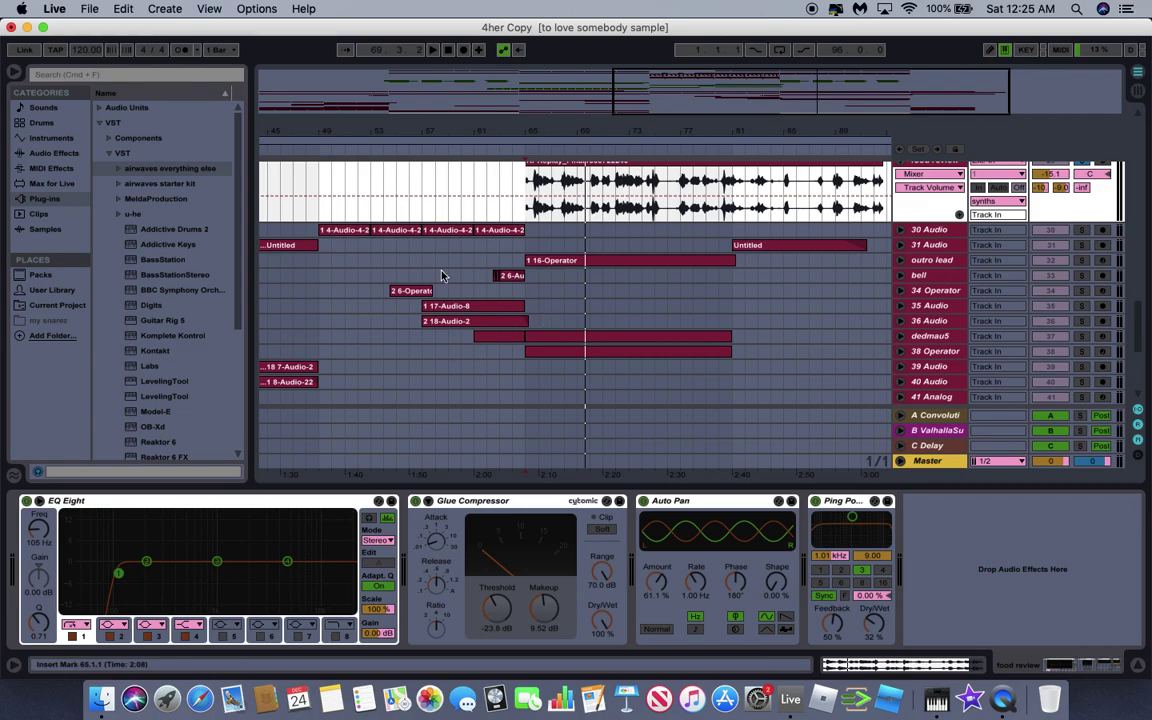
click(300, 229)
click(1081, 230)
click(900, 231)
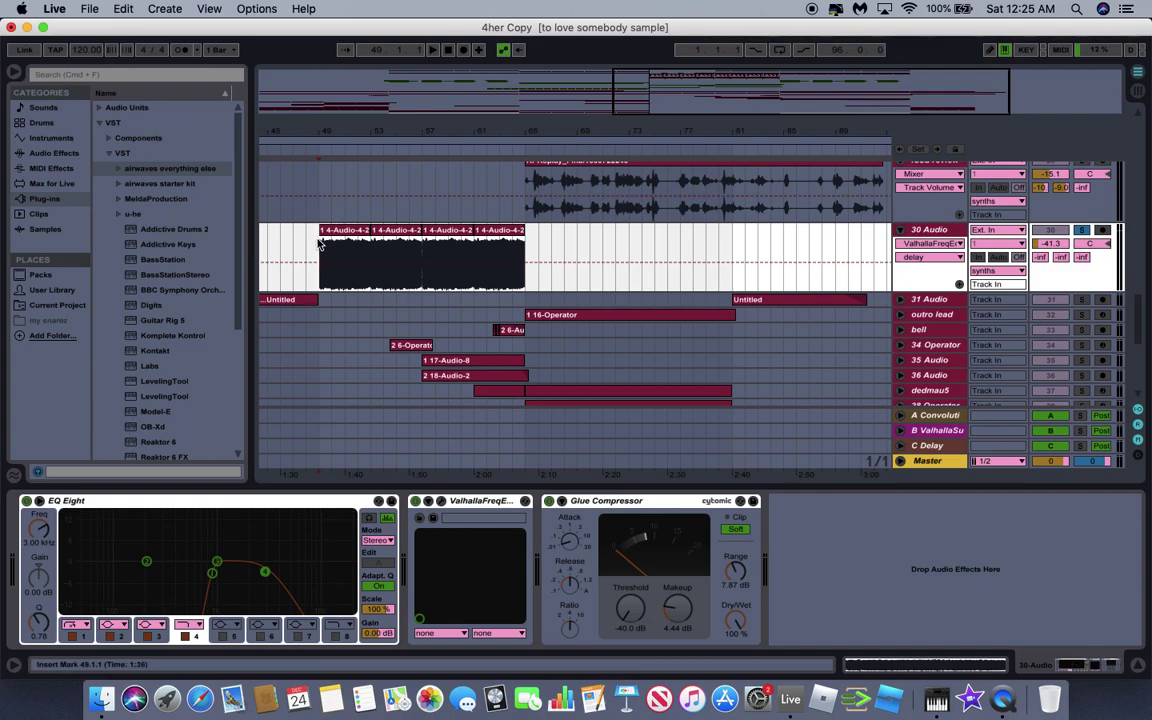
Play 30 Audio from 49.1.1 and inspect the waveform of its 4-Audio-4-2 clips up close.
key(space)
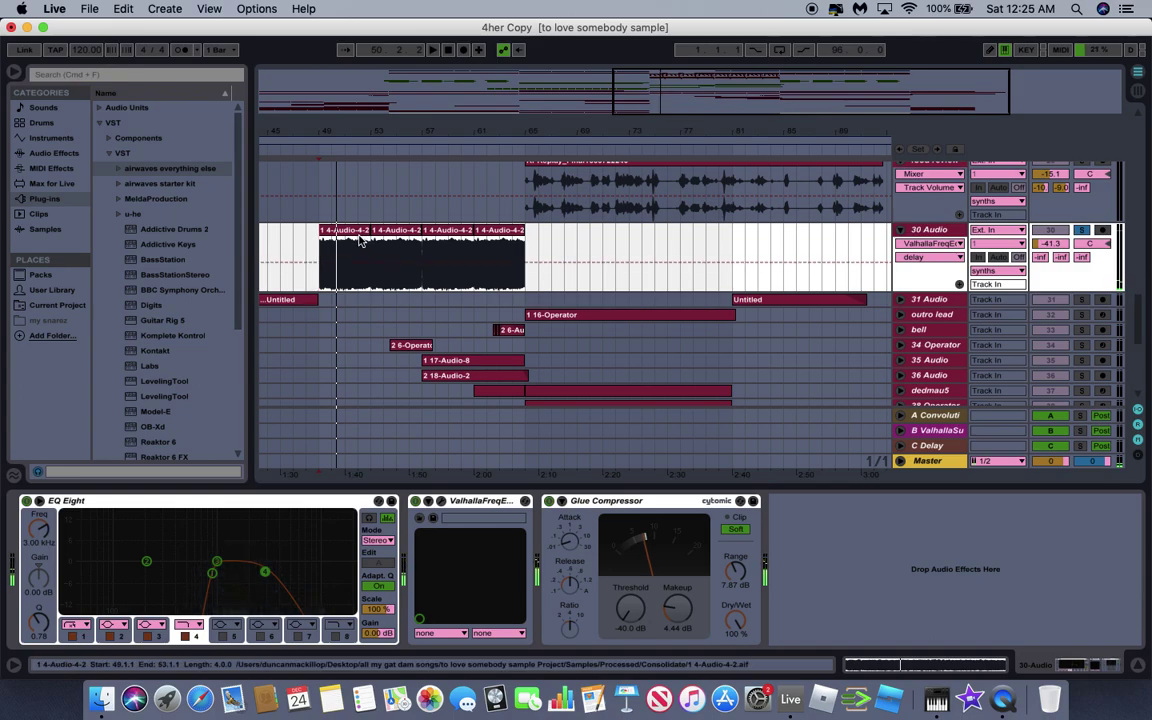
click(897, 660)
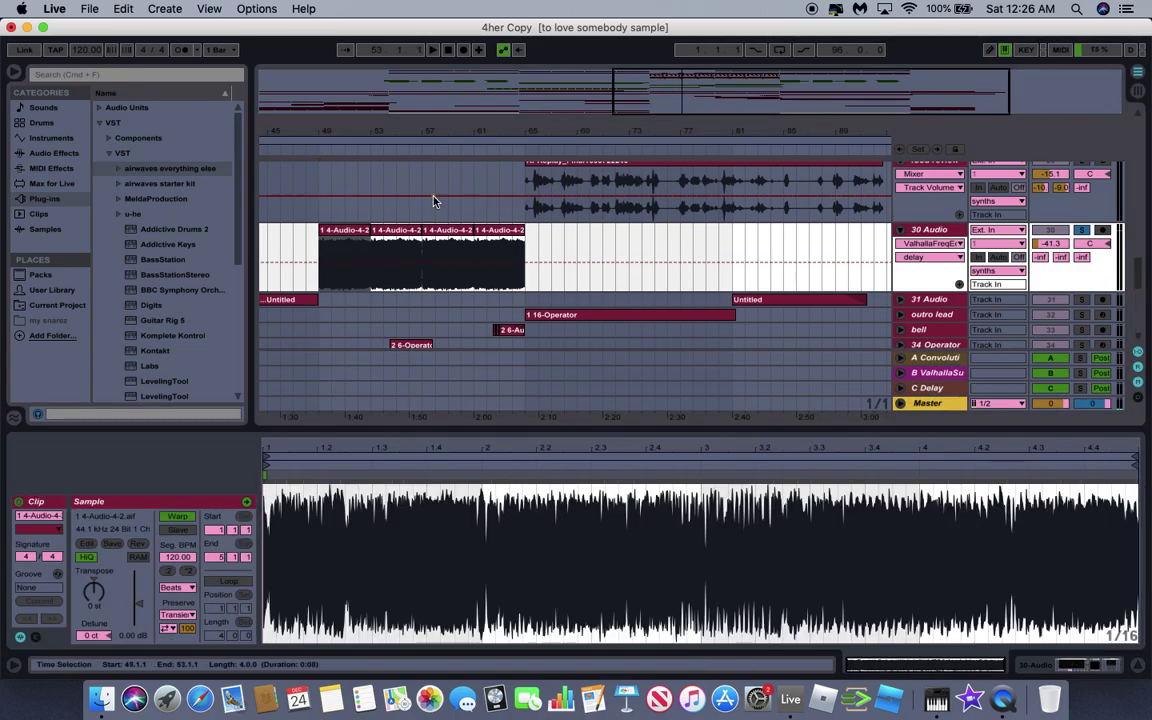
key(plus)
key(plus)
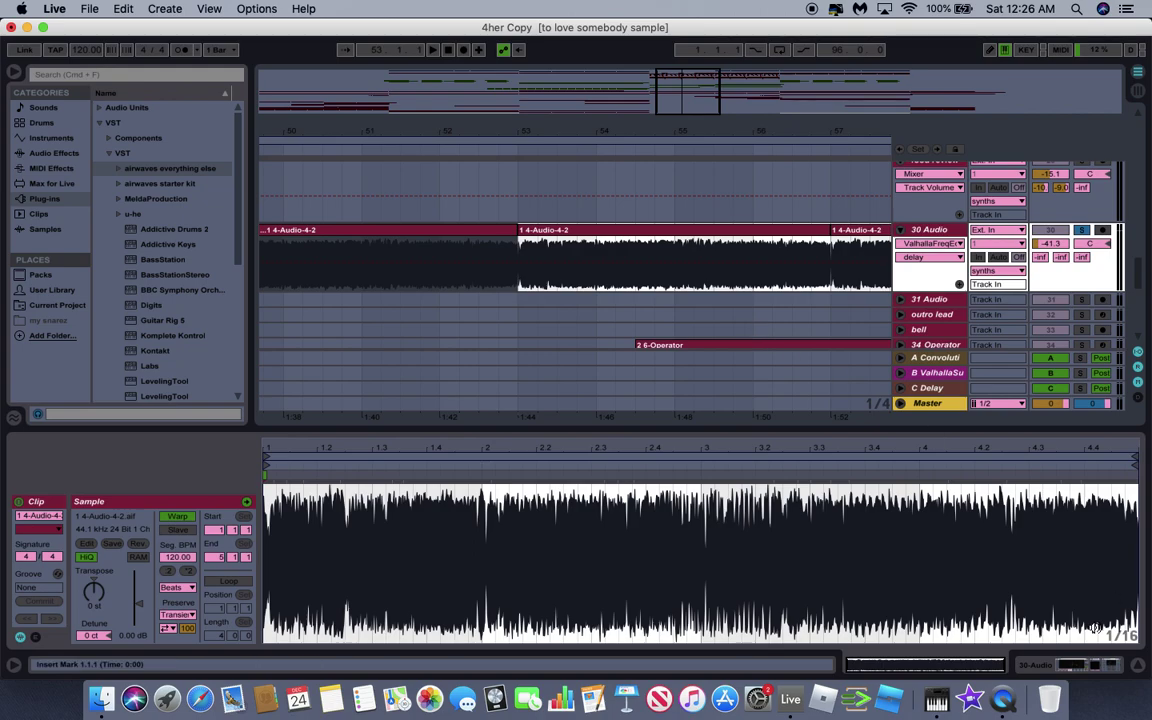
click(1090, 662)
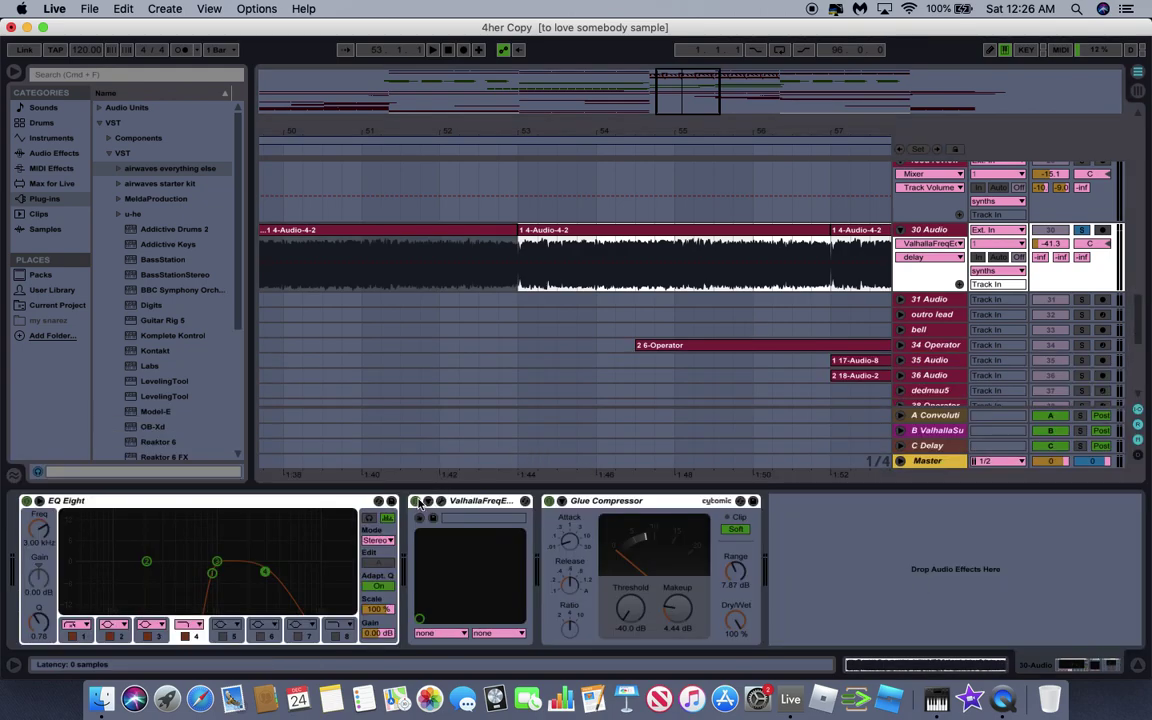
scroll(400, 320, left, 5)
click(405, 256)
key(space)
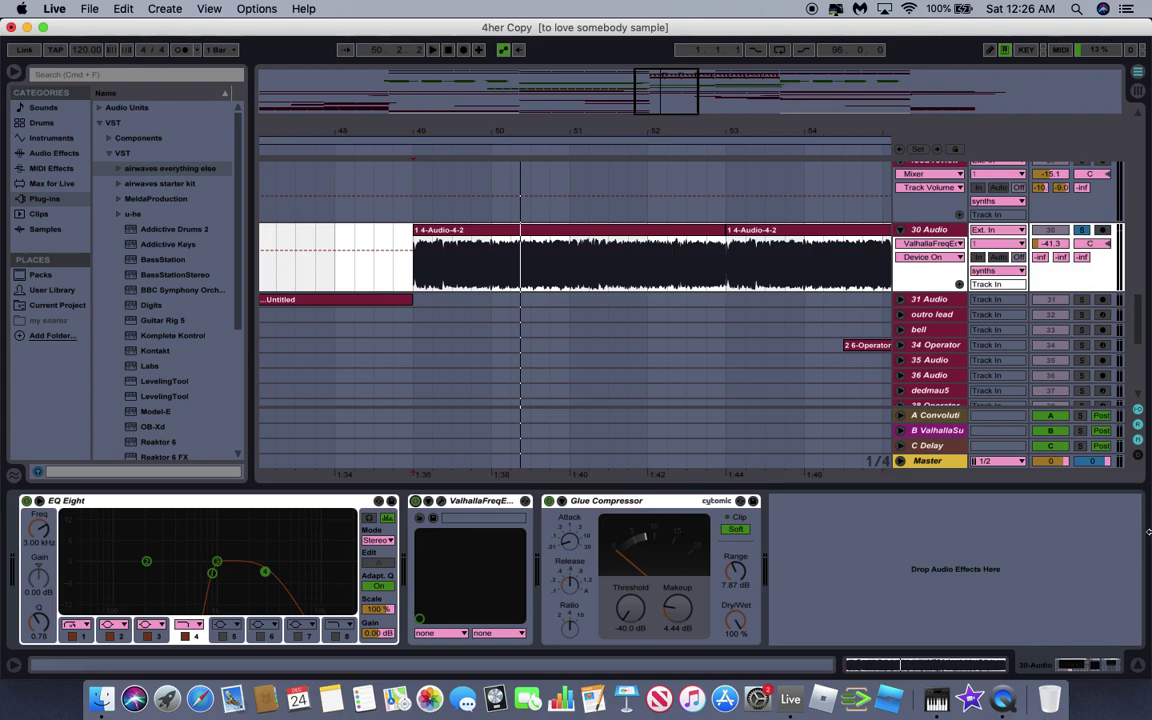
Show the device chain on the Master track.
click(935, 462)
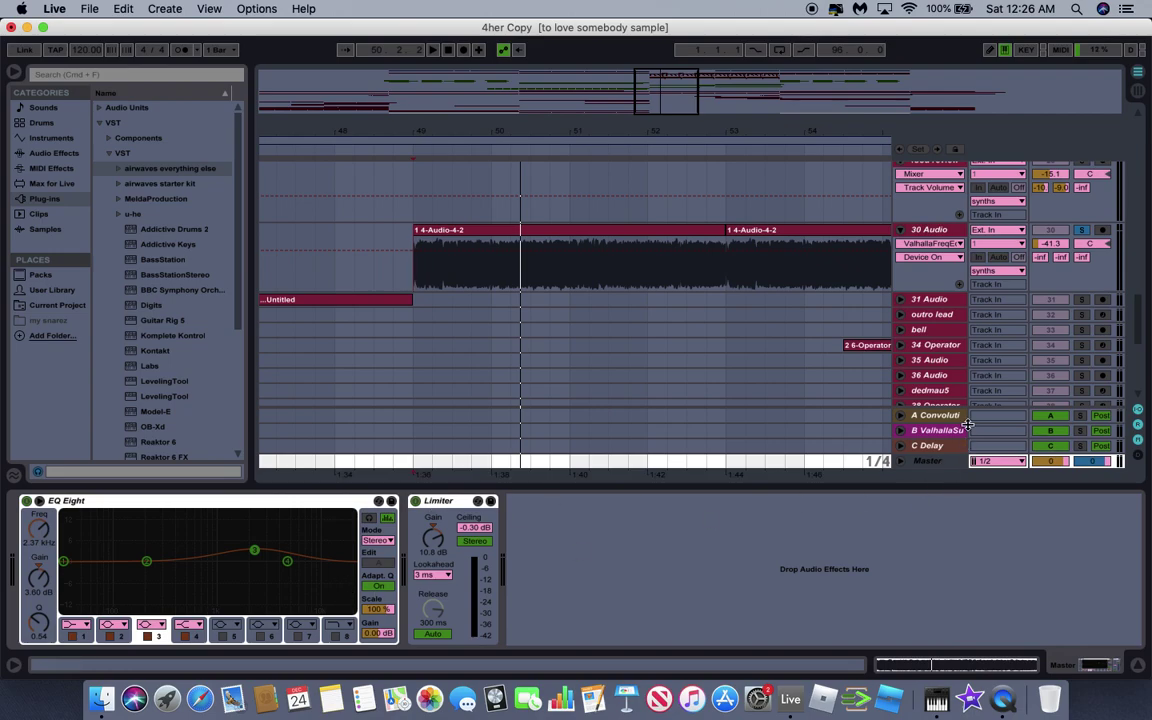
Show the device chain of the 30 Audio track, fold the track and display the whole arrangement.
click(936, 230)
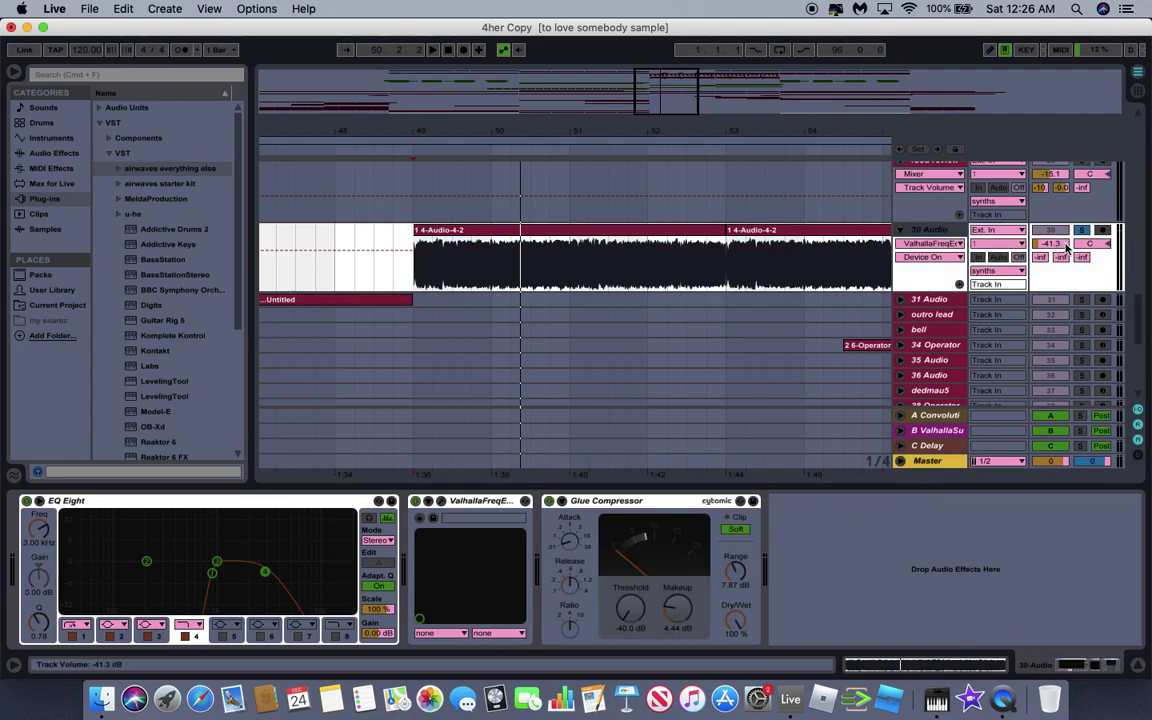
click(903, 234)
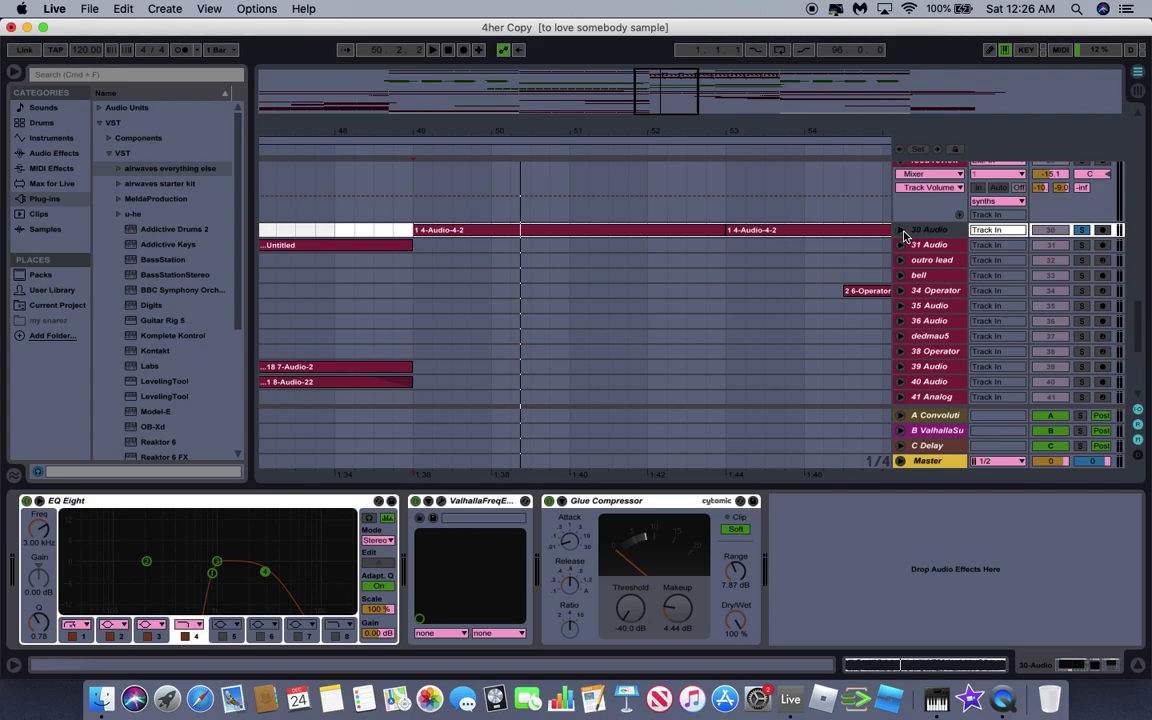
scroll(568, 257, left, 10)
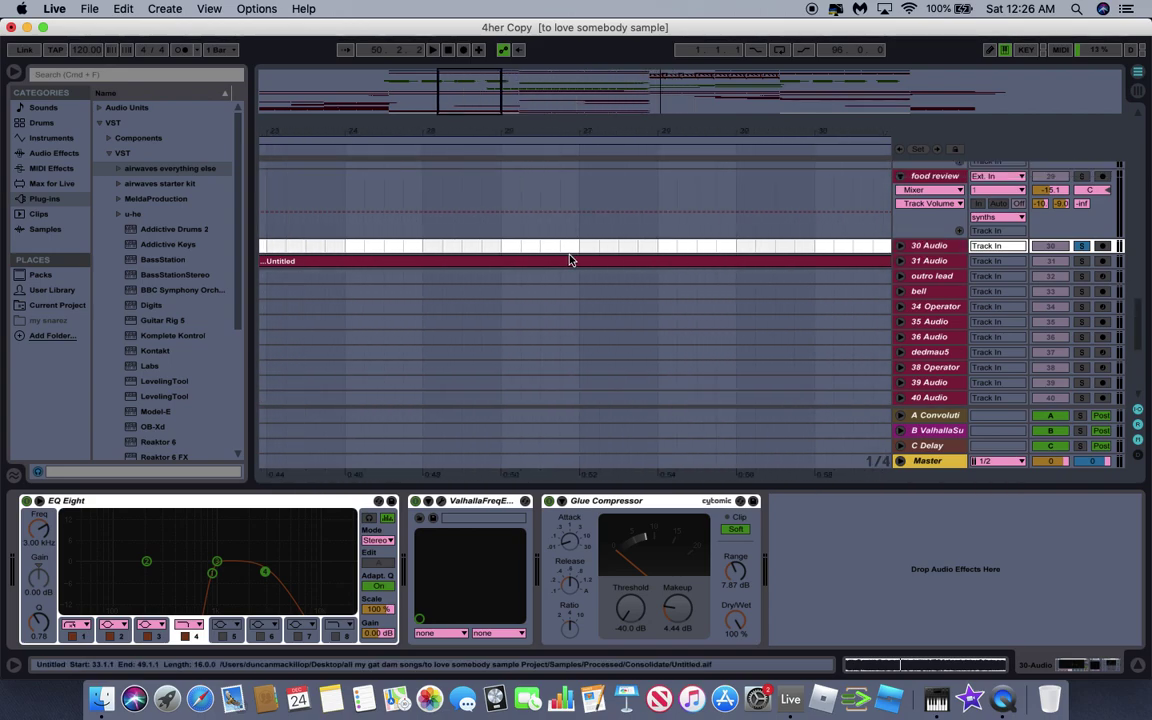
key(minus)
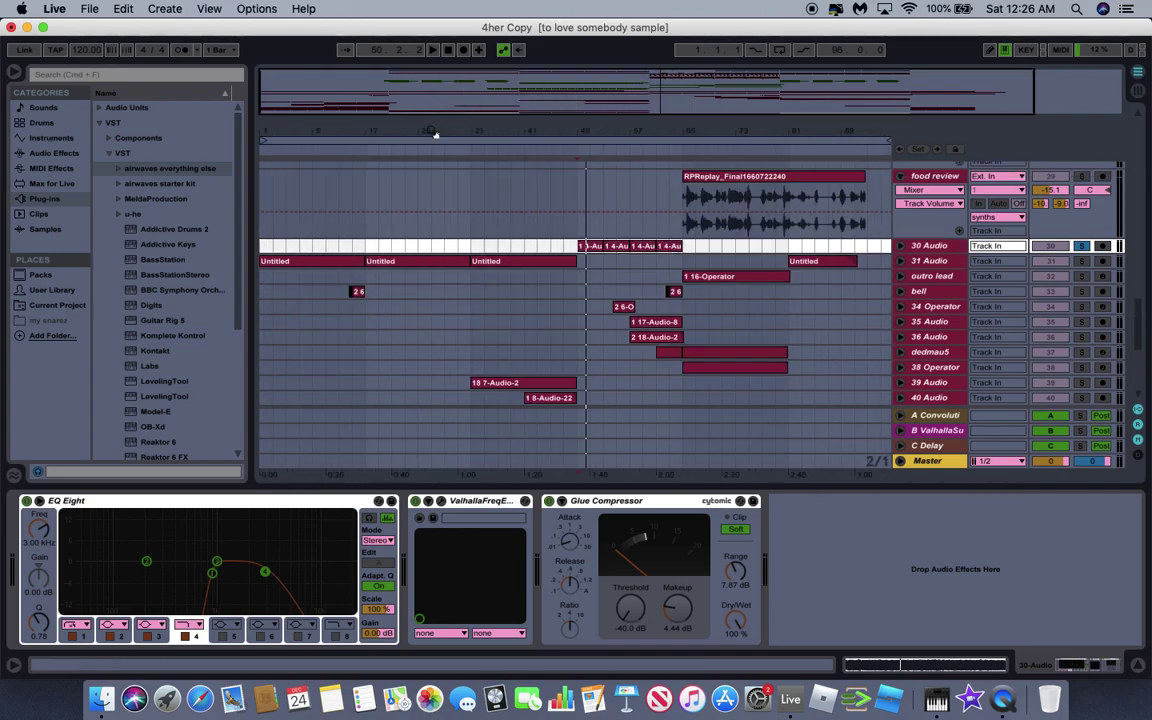
Solo and unfold the 31 Audio track, audition it from bar 1 and show its Vinyl Distortion device.
click(262, 251)
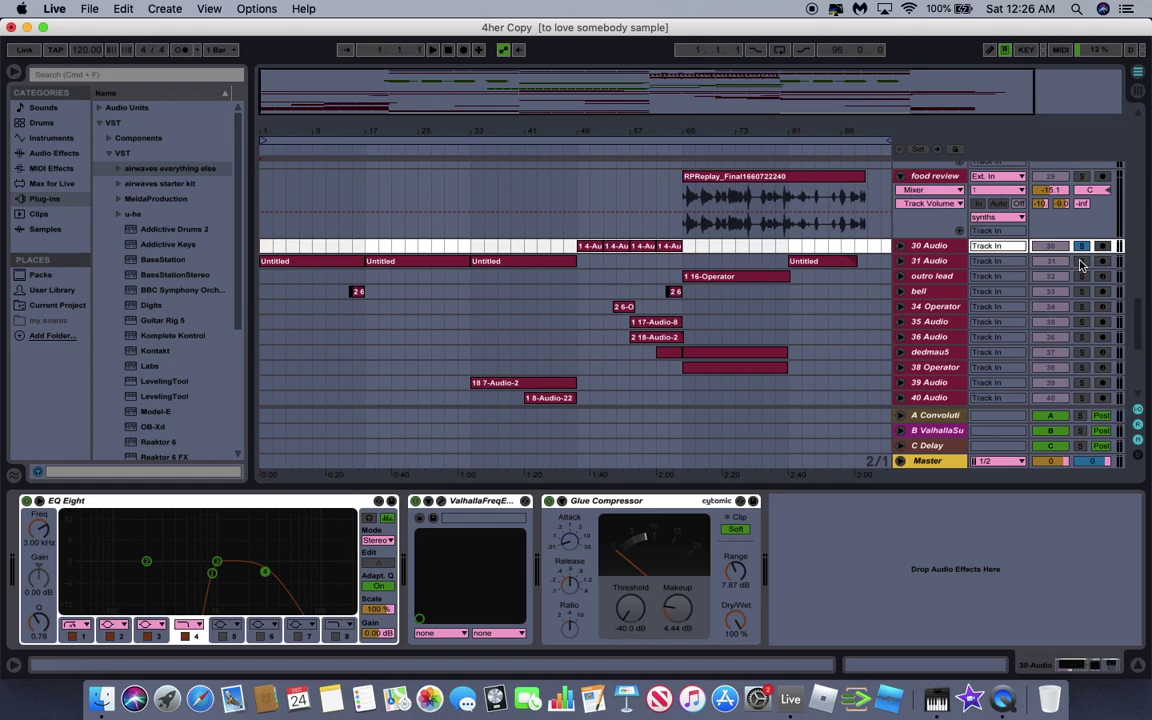
click(1081, 261)
click(900, 258)
scroll(442, 378, down, 1)
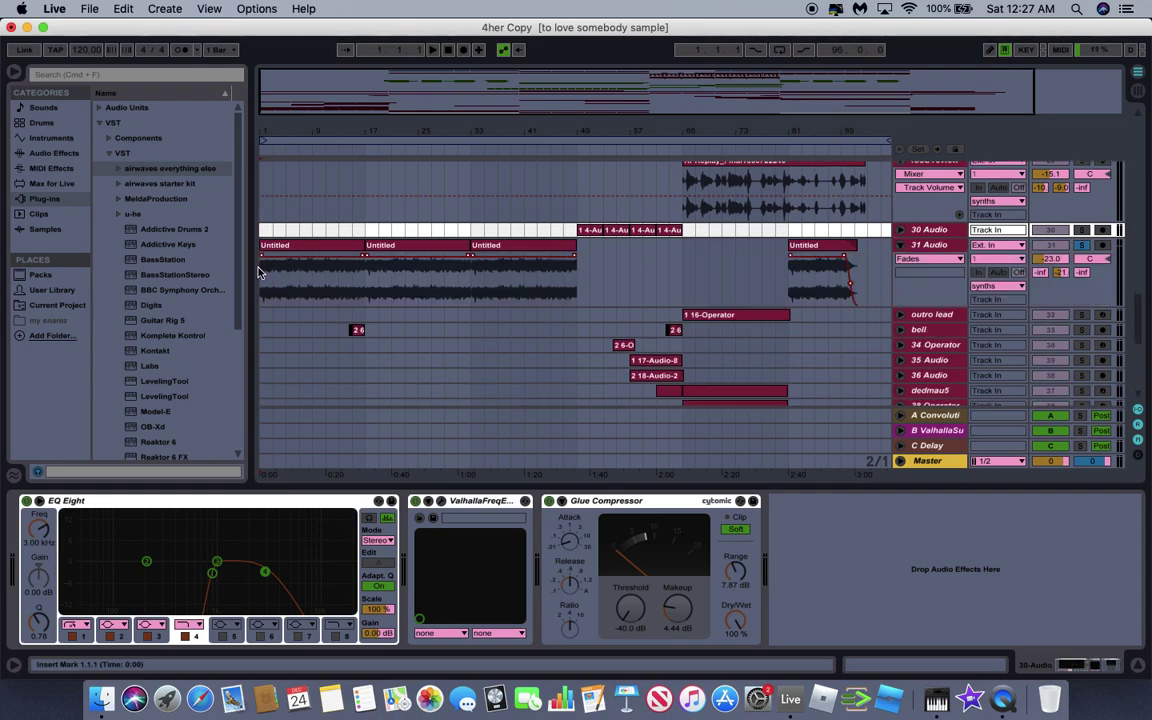
click(263, 270)
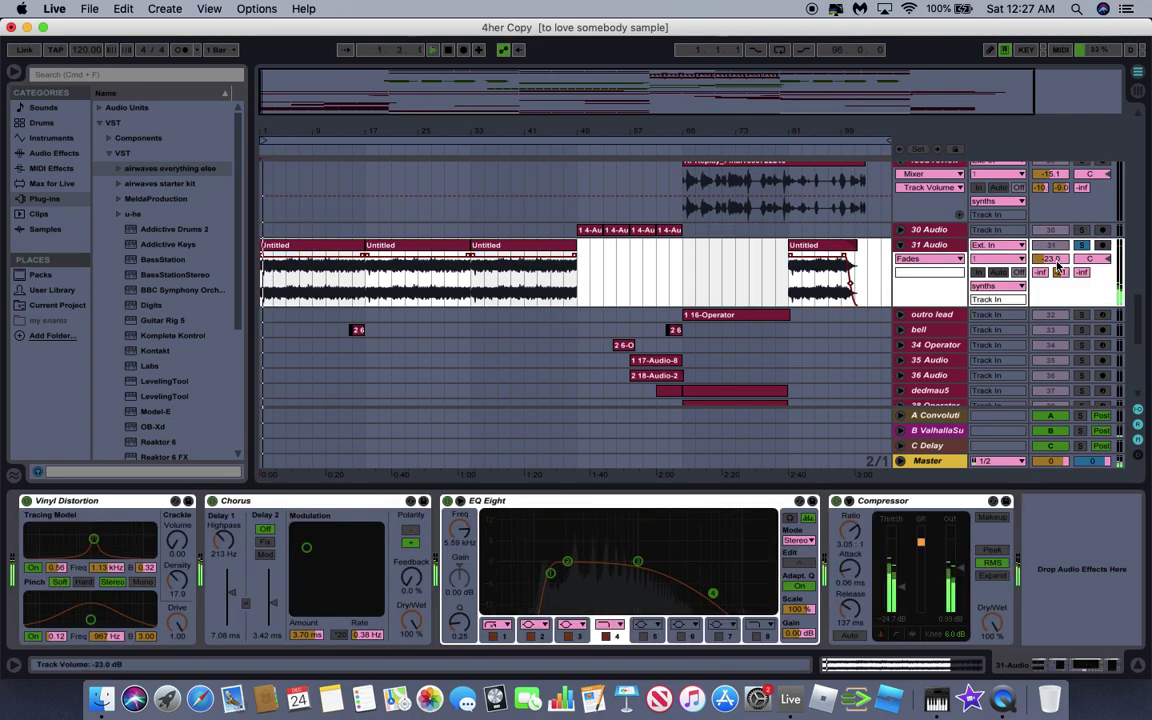
key(space)
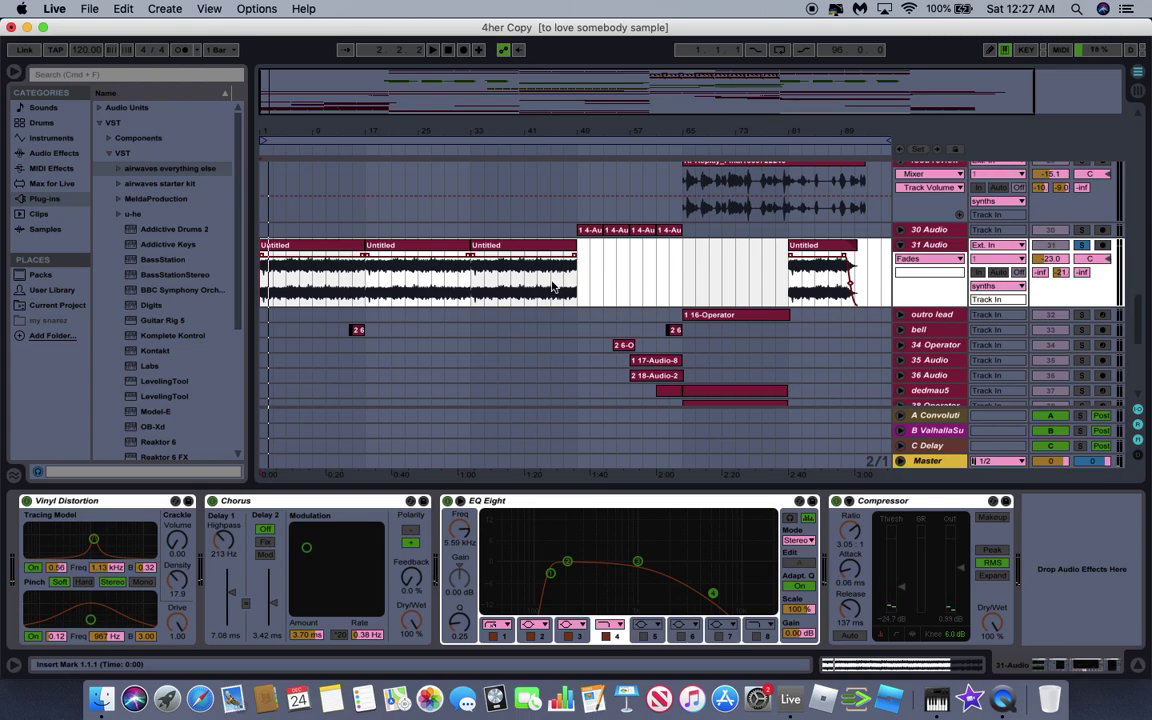
key(space)
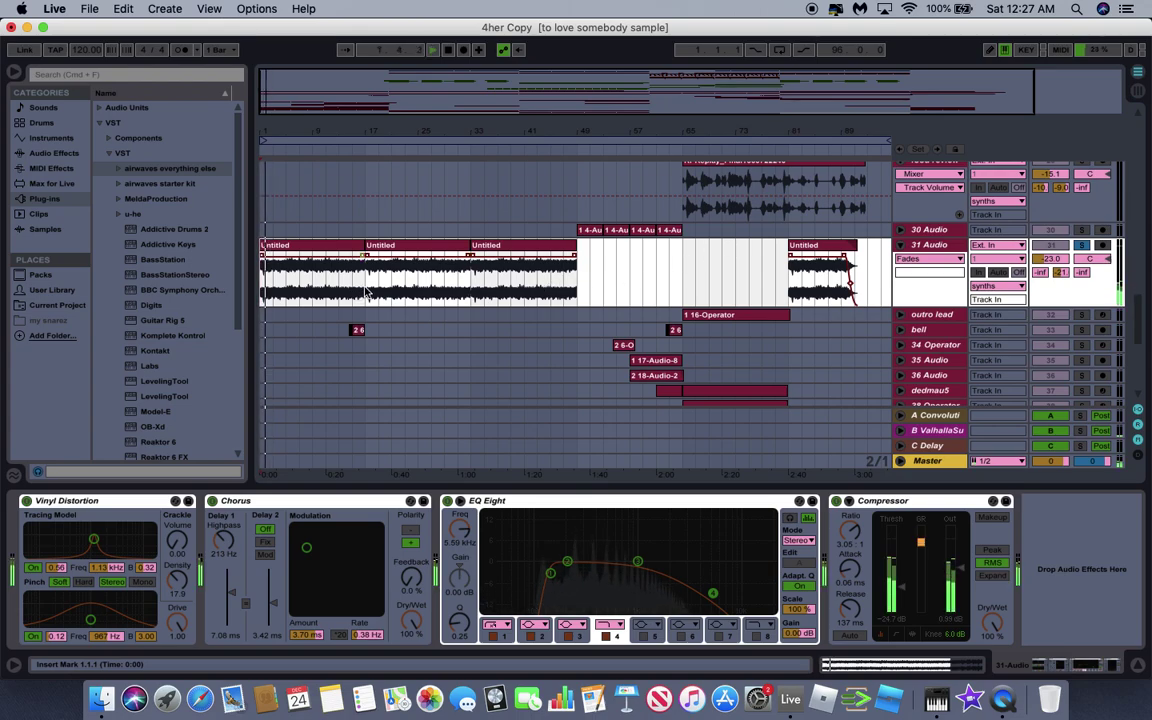
click(39, 497)
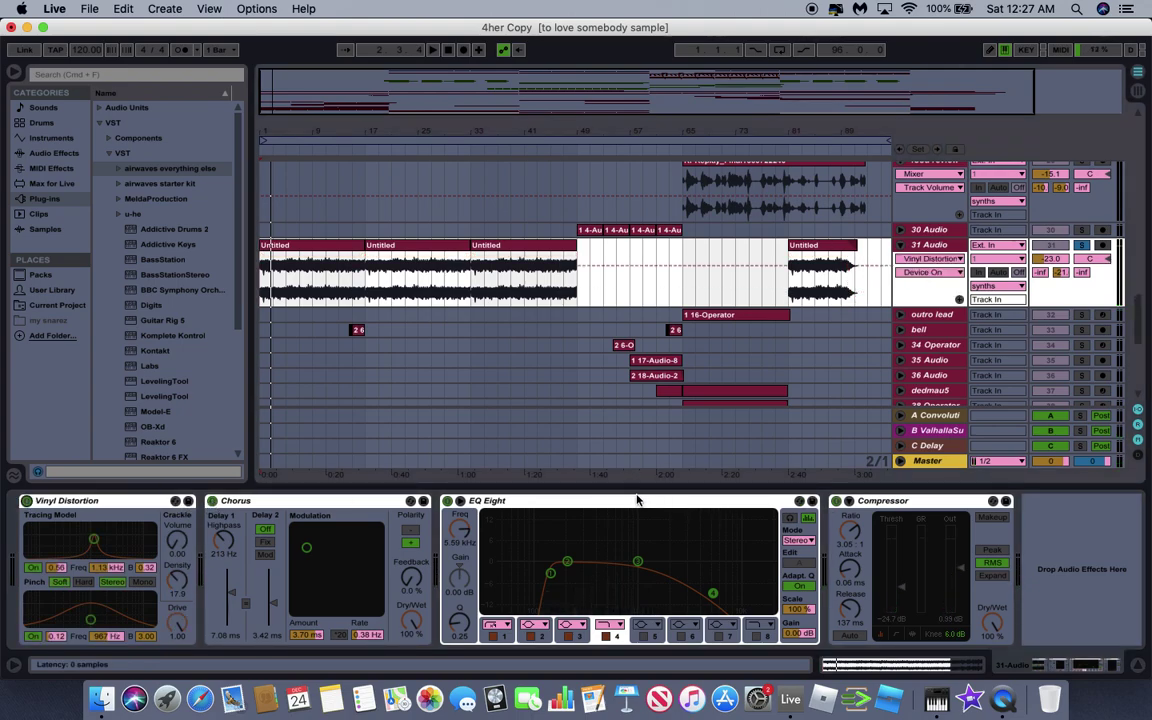
Solo the outro lead track and audition its Operator clip from bar 65.
scroll(610, 288, down, 3)
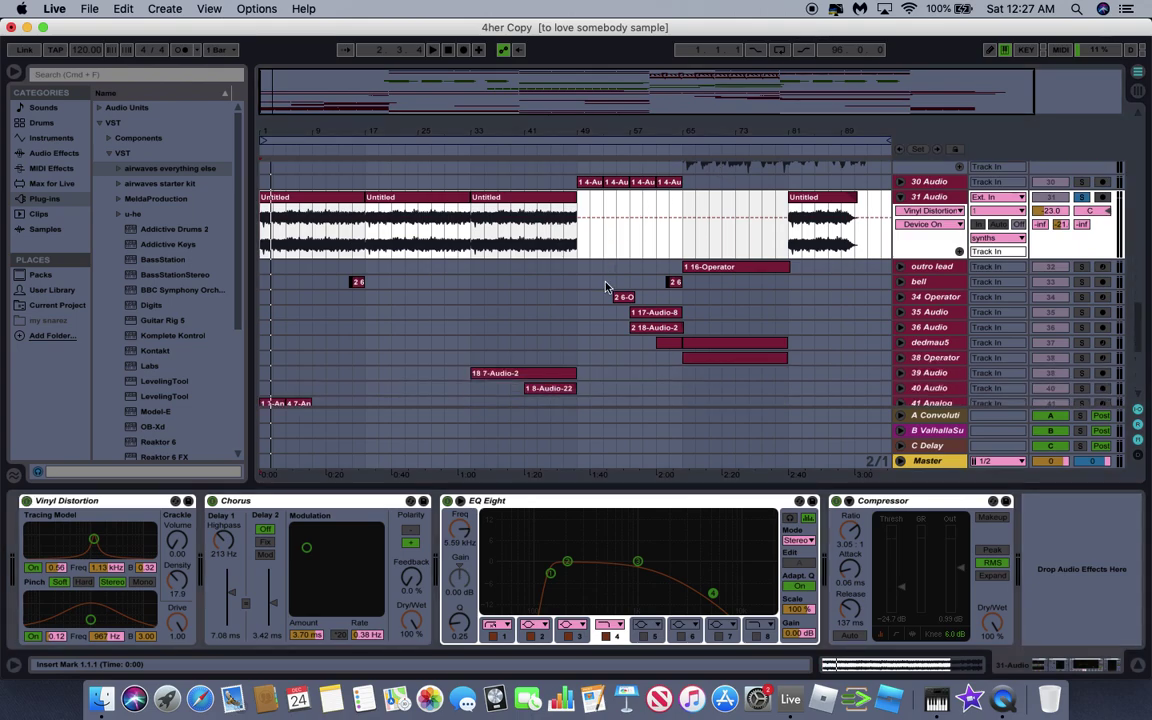
click(677, 267)
click(1081, 266)
key(space)
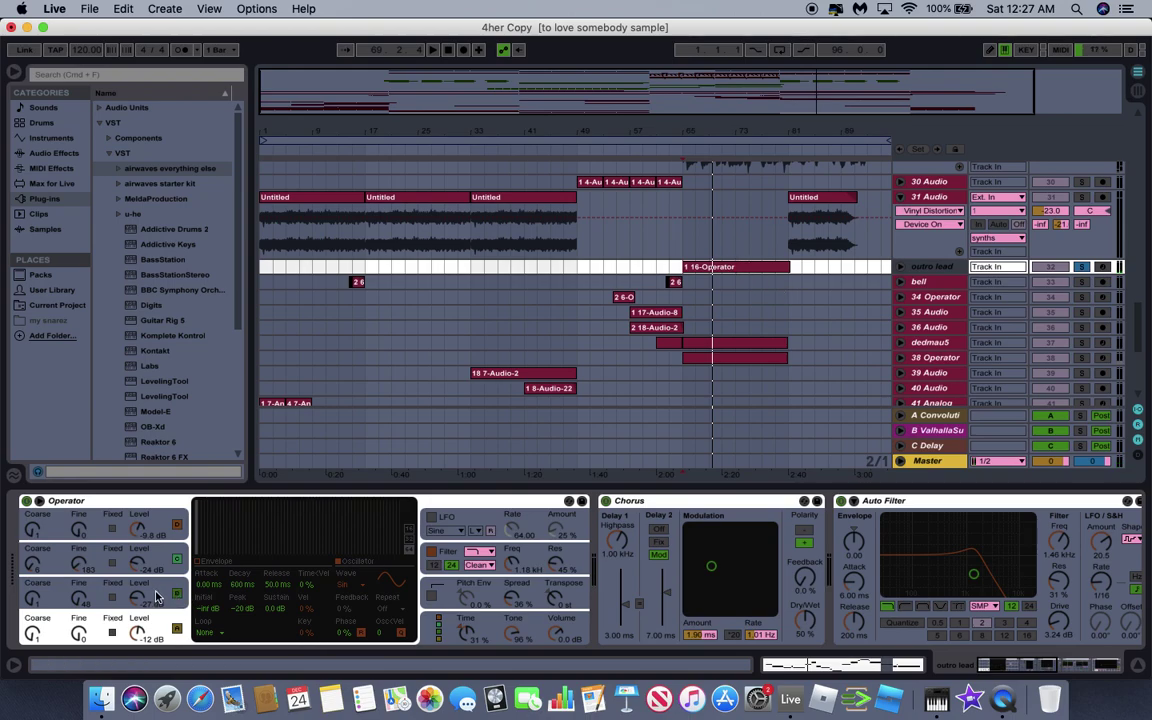
Review the outro lead's device chain from Operator through Chorus, Auto Filter and Reverb to EQ Eight.
scroll(597, 568, right, 10)
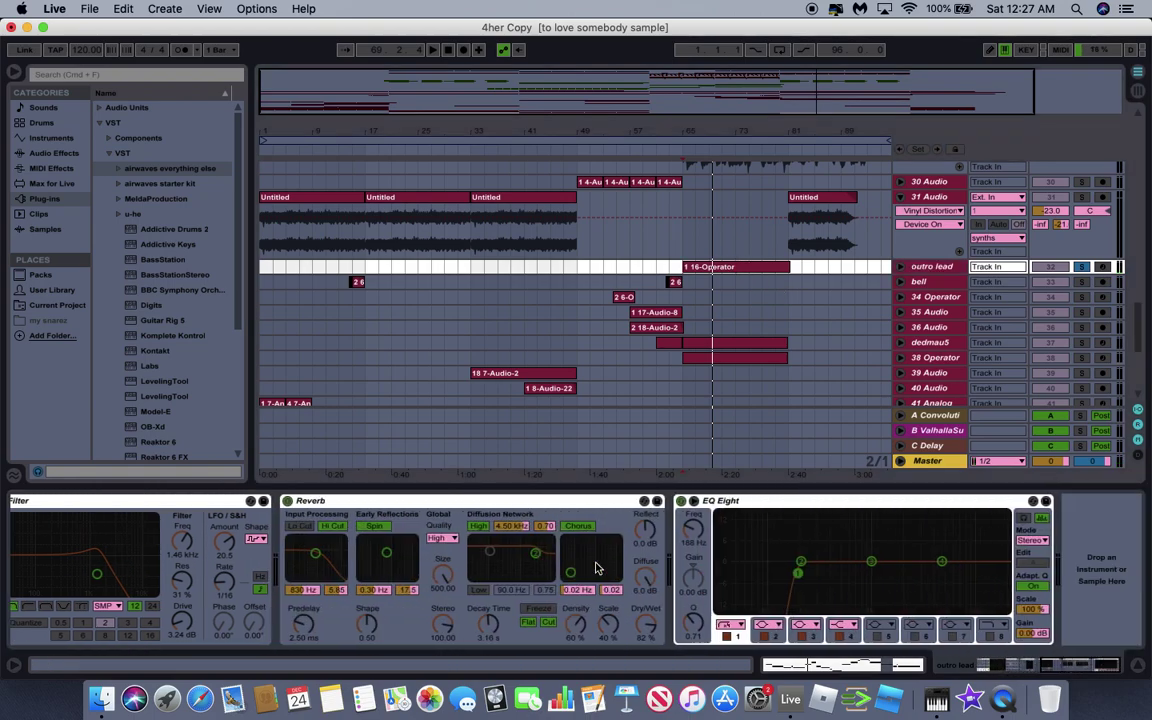
scroll(597, 568, left, 4)
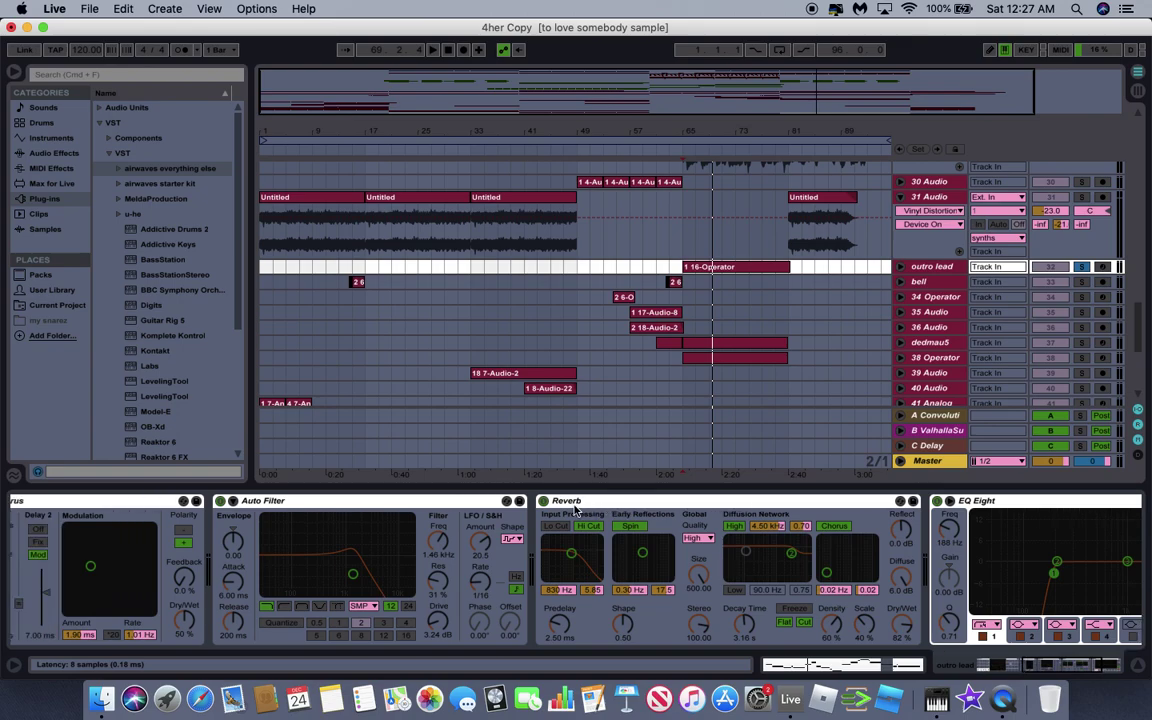
scroll(552, 567, left, 6)
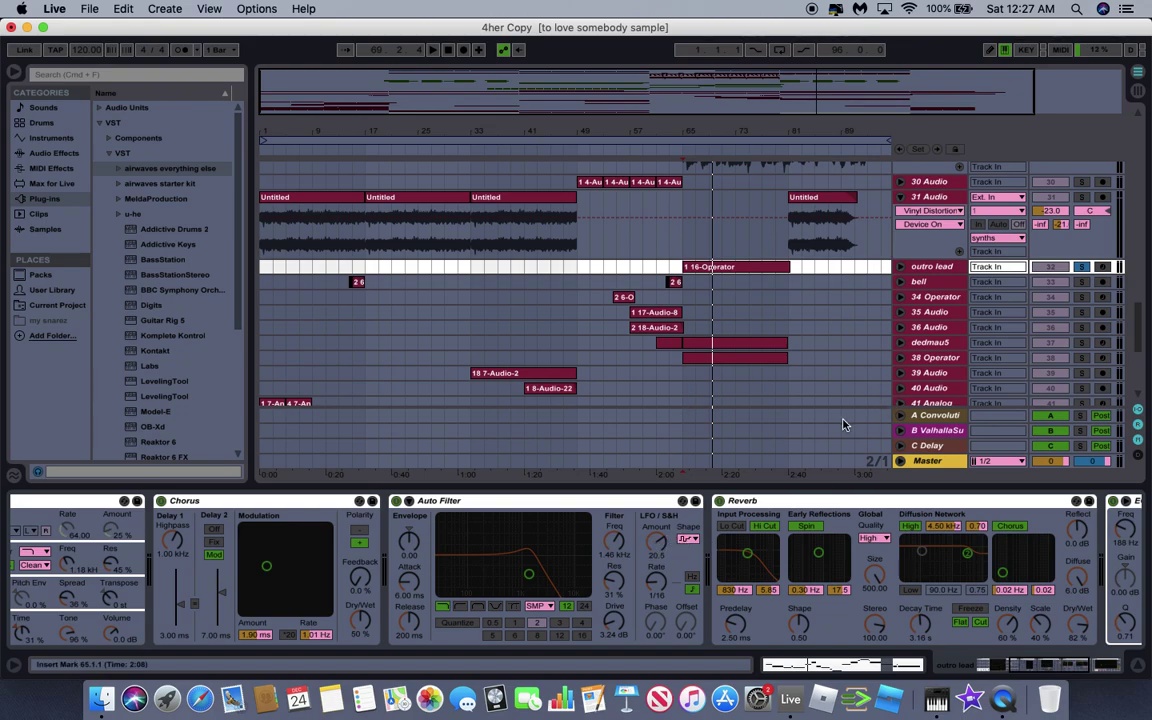
scroll(575, 577, left, 15)
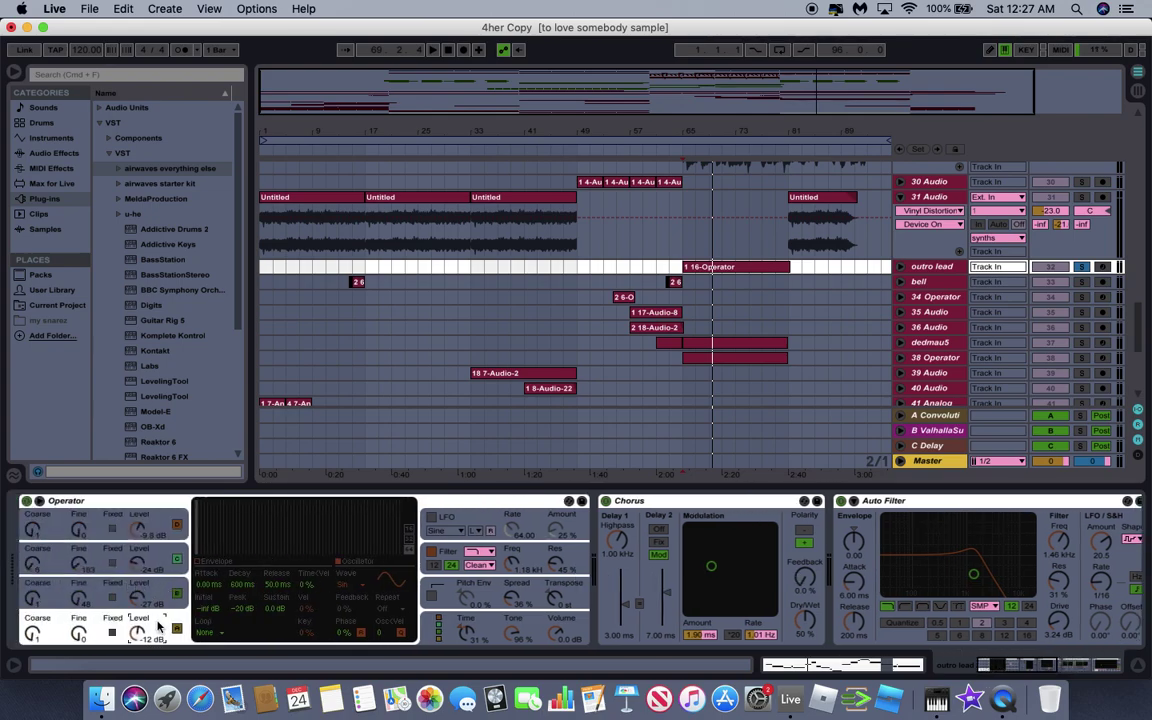
Examine the settings of all four Operator oscillators and the global section on the outro lead track.
click(158, 589)
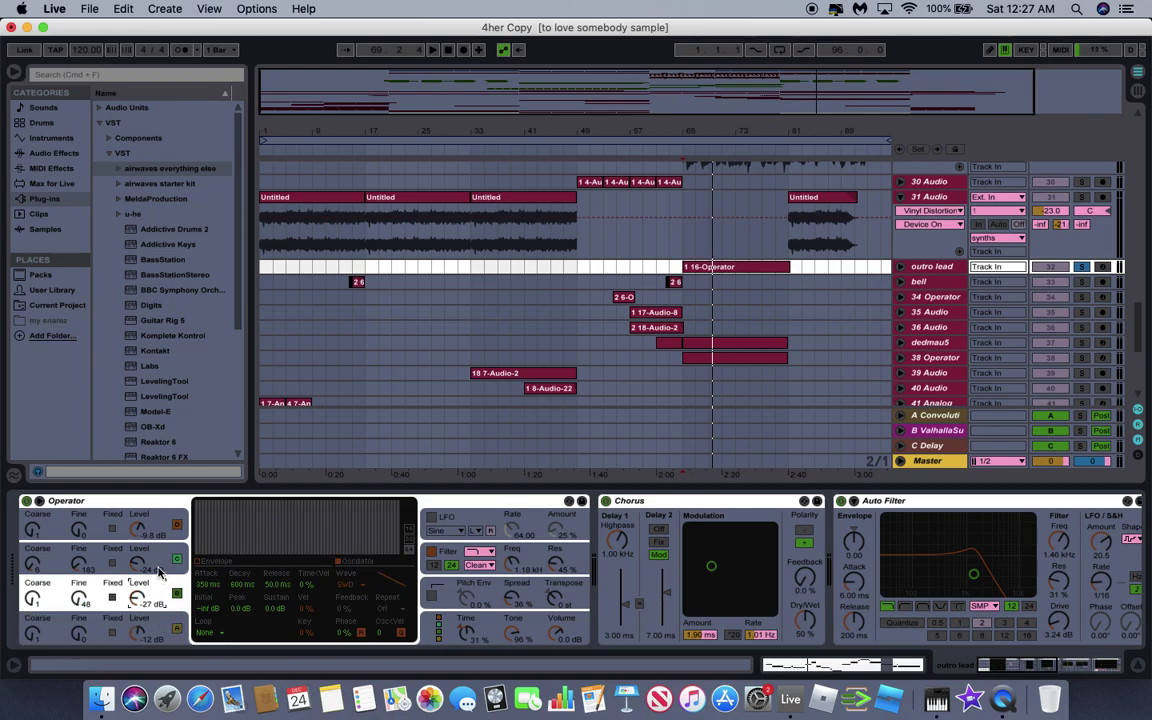
click(155, 622)
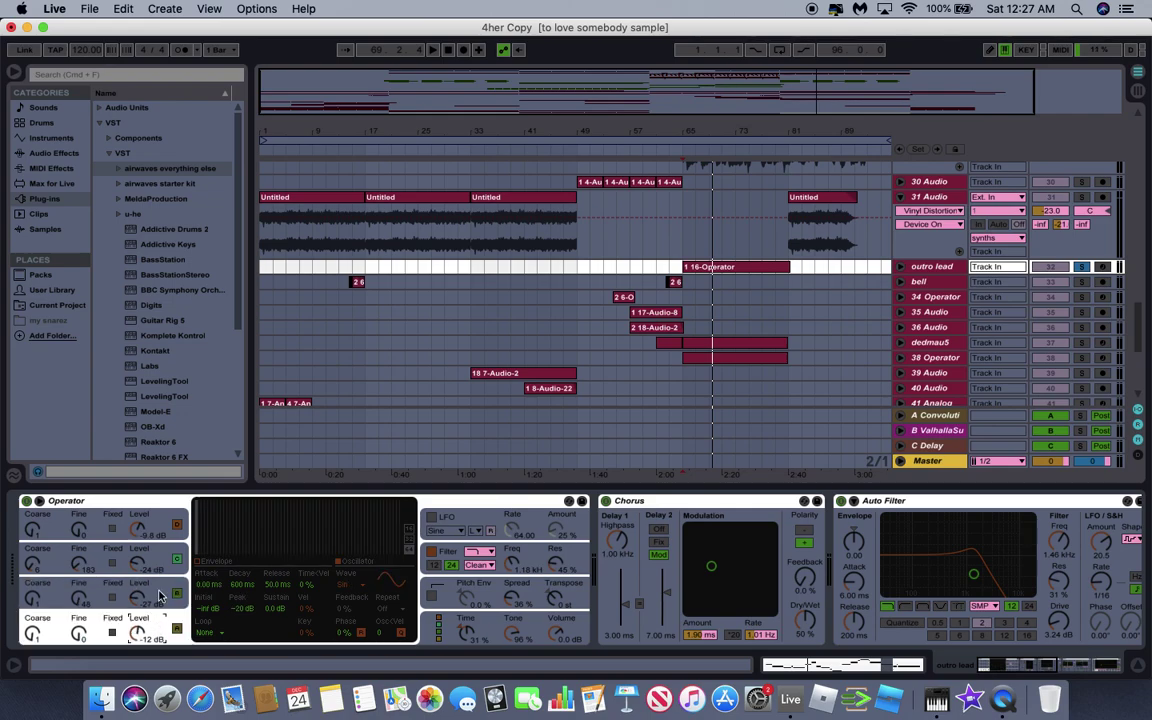
click(466, 642)
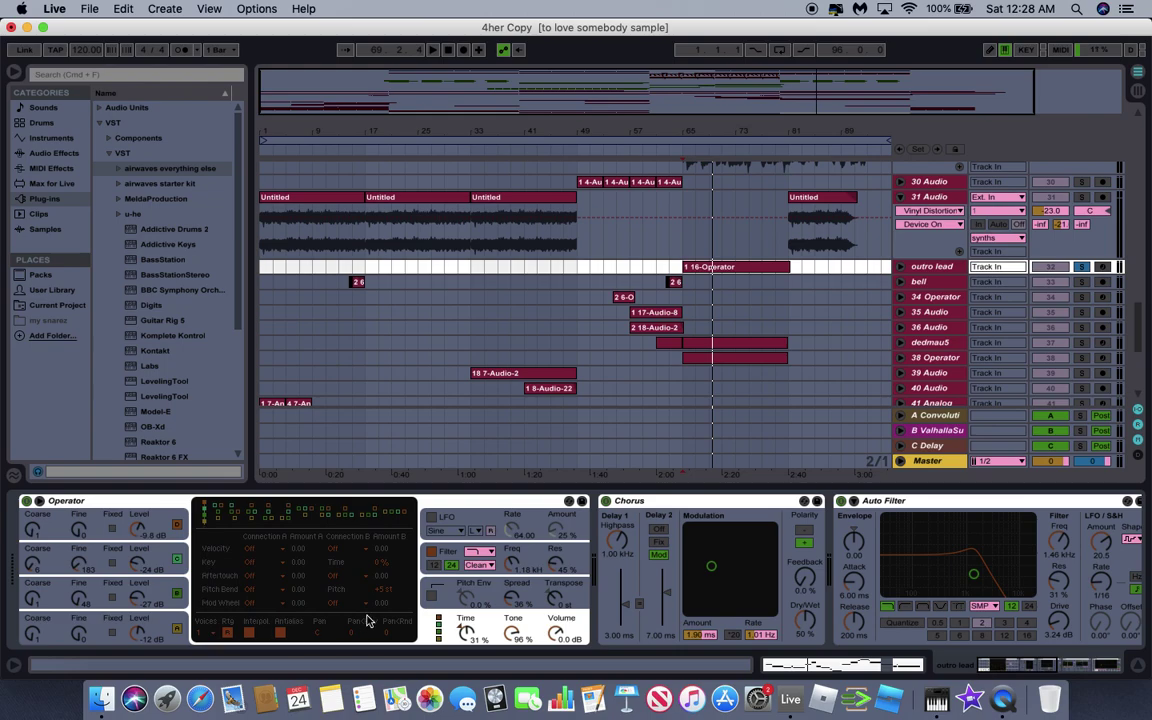
click(157, 625)
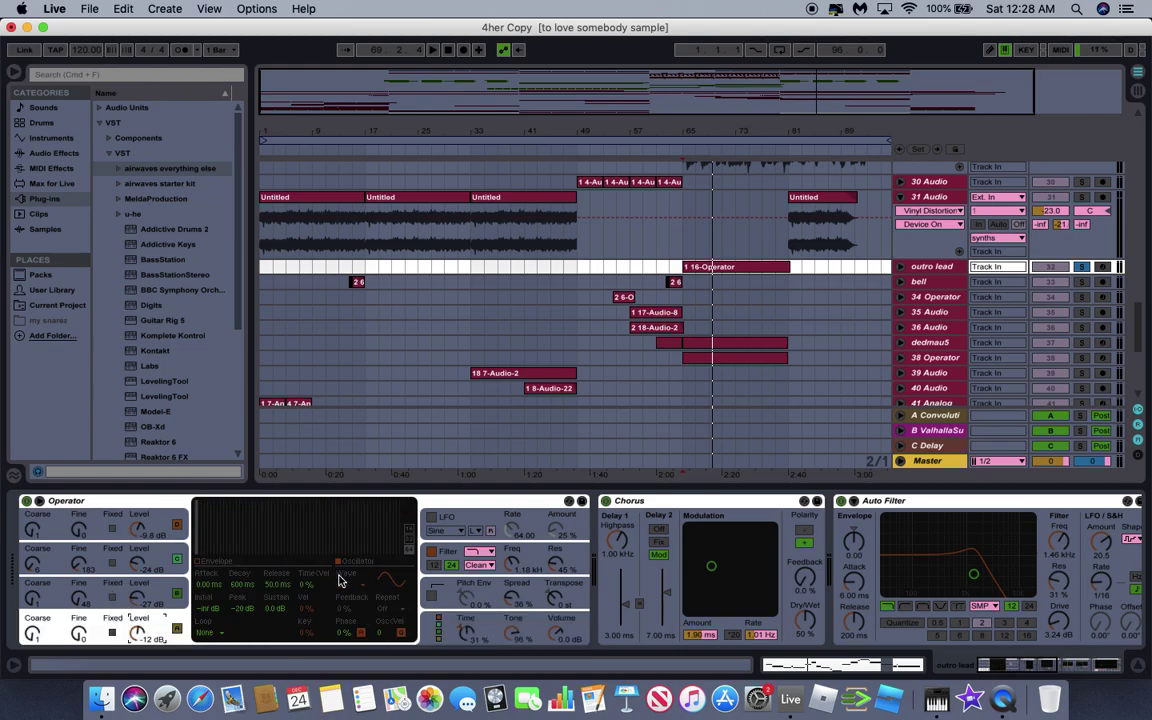
click(155, 596)
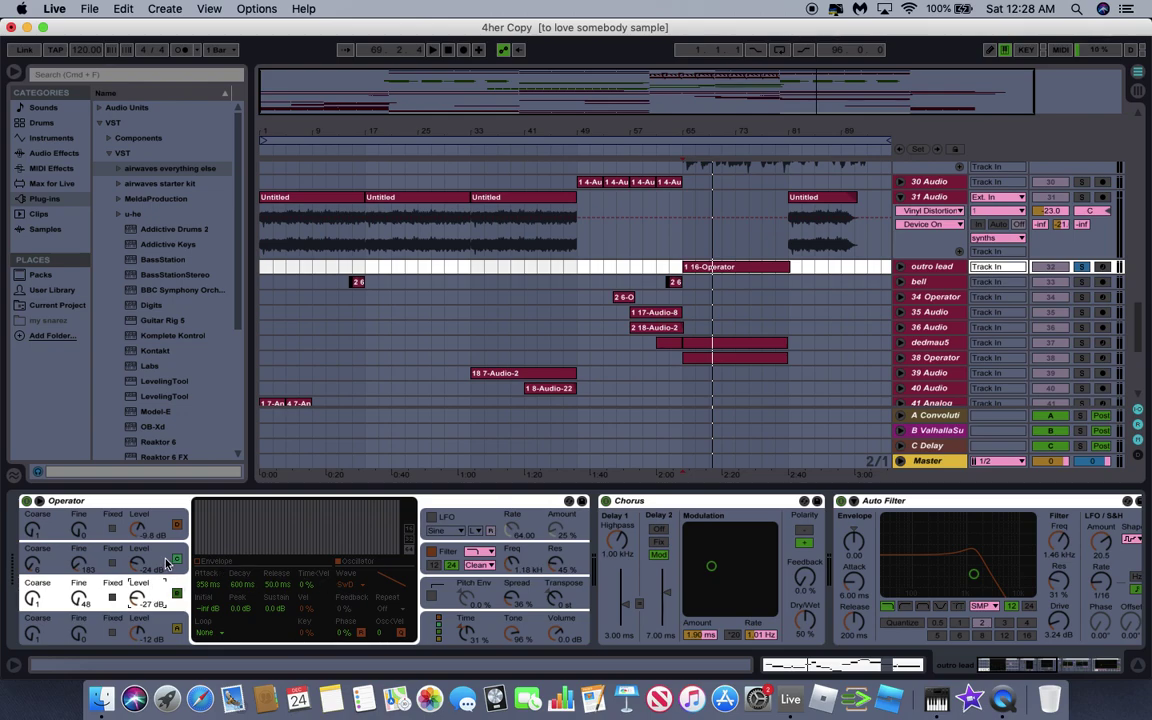
click(153, 563)
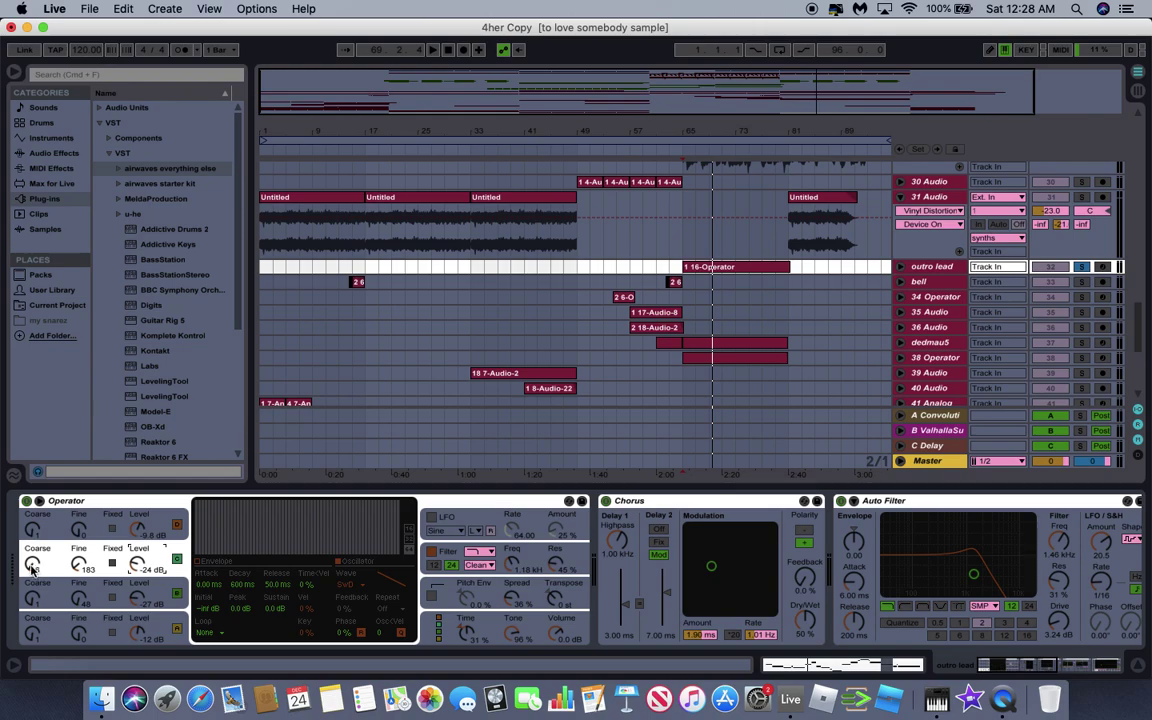
click(157, 527)
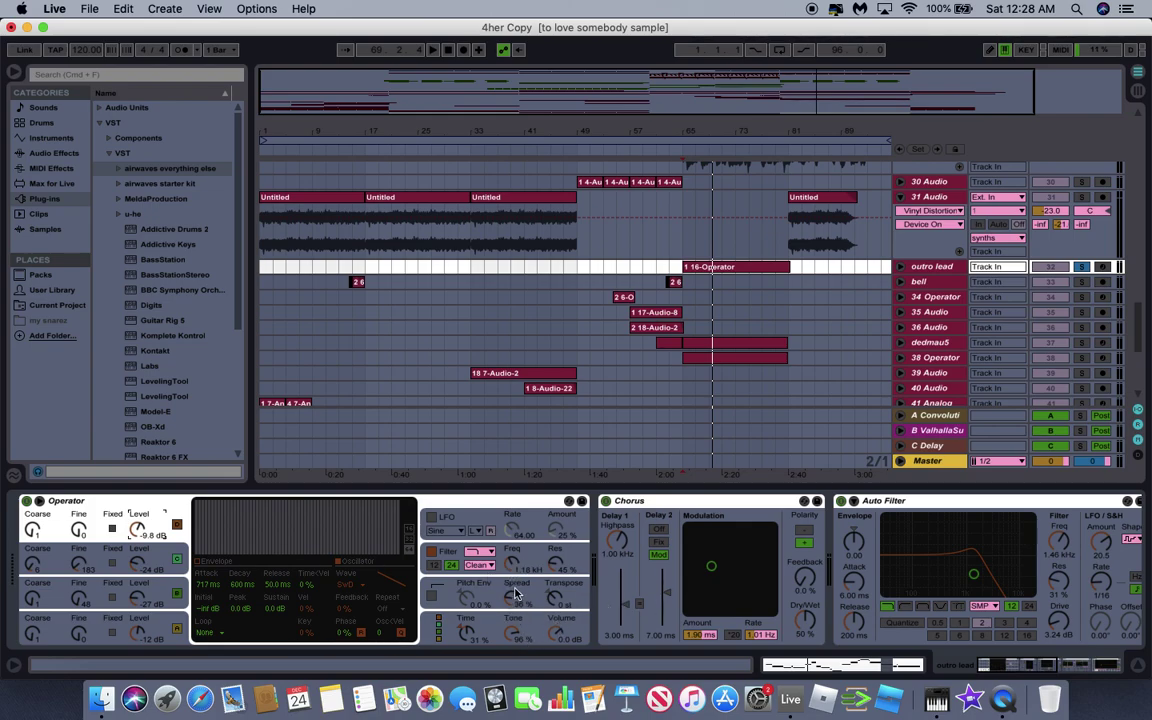
Unfold and solo the bell track and audition its first group of clips from 14.2.3.
click(393, 286)
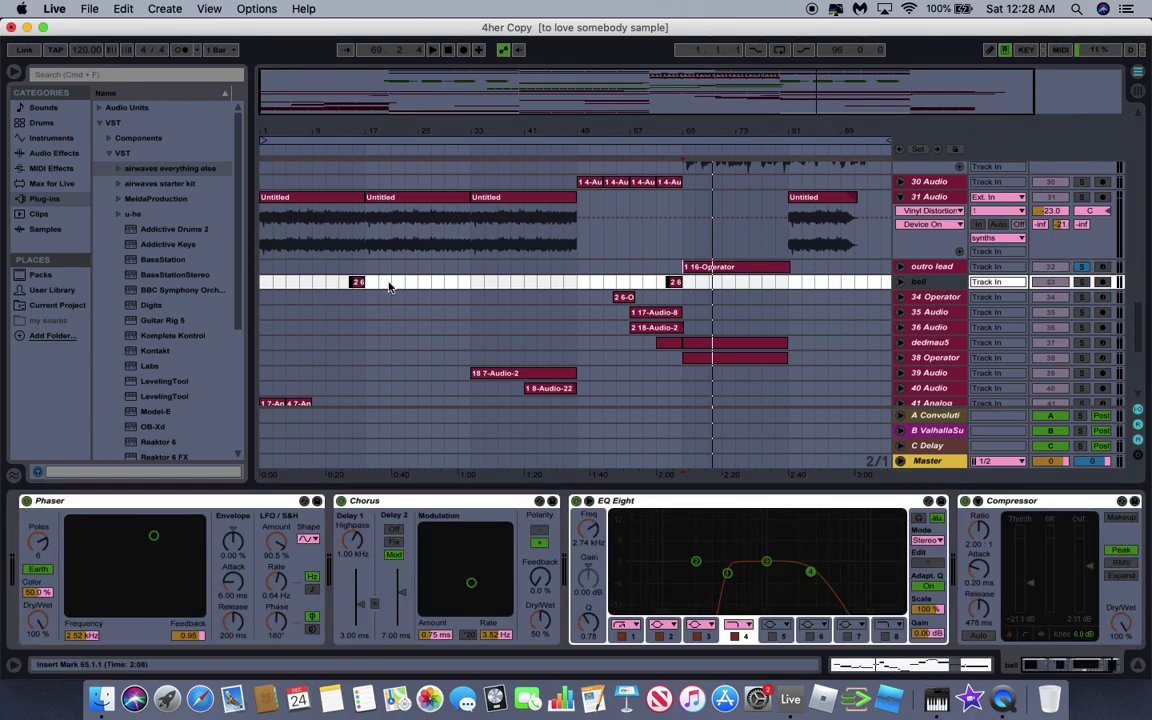
click(901, 282)
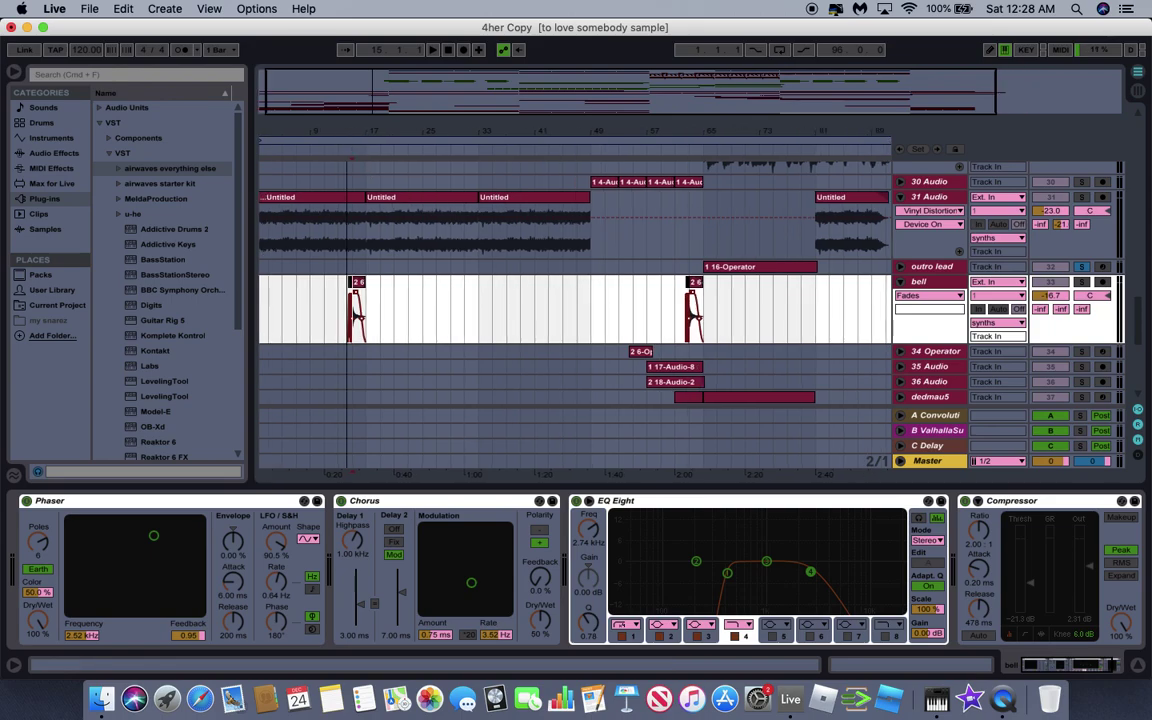
key(z)
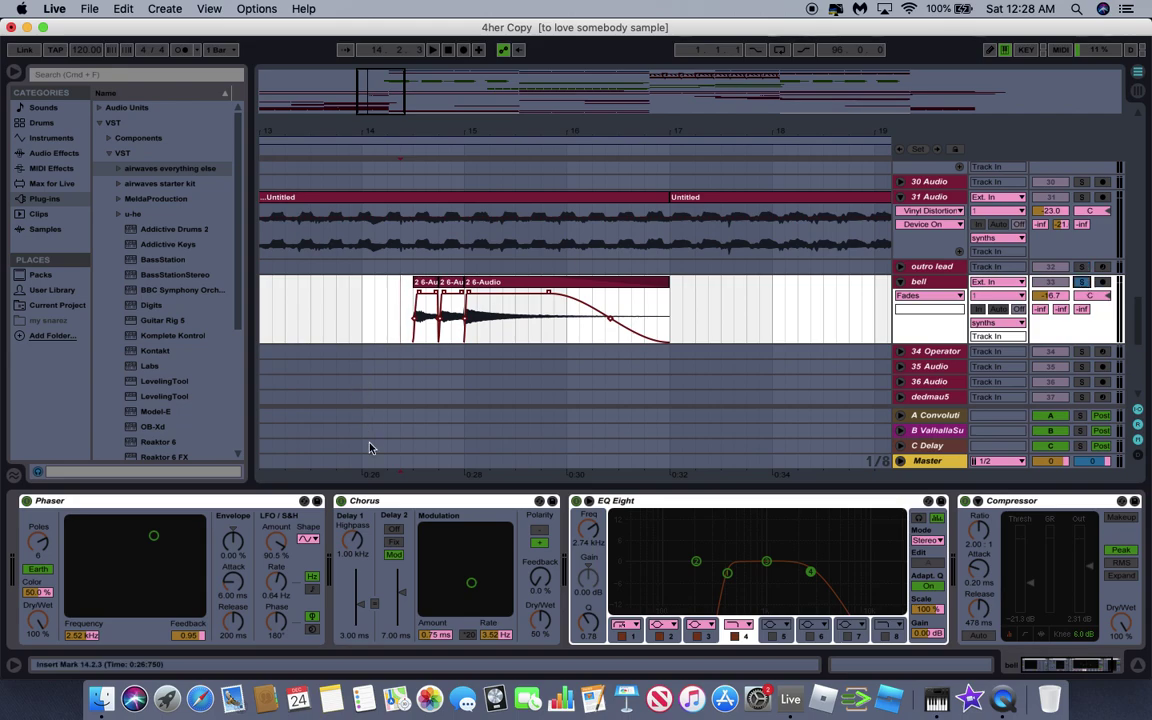
click(406, 320)
key(space)
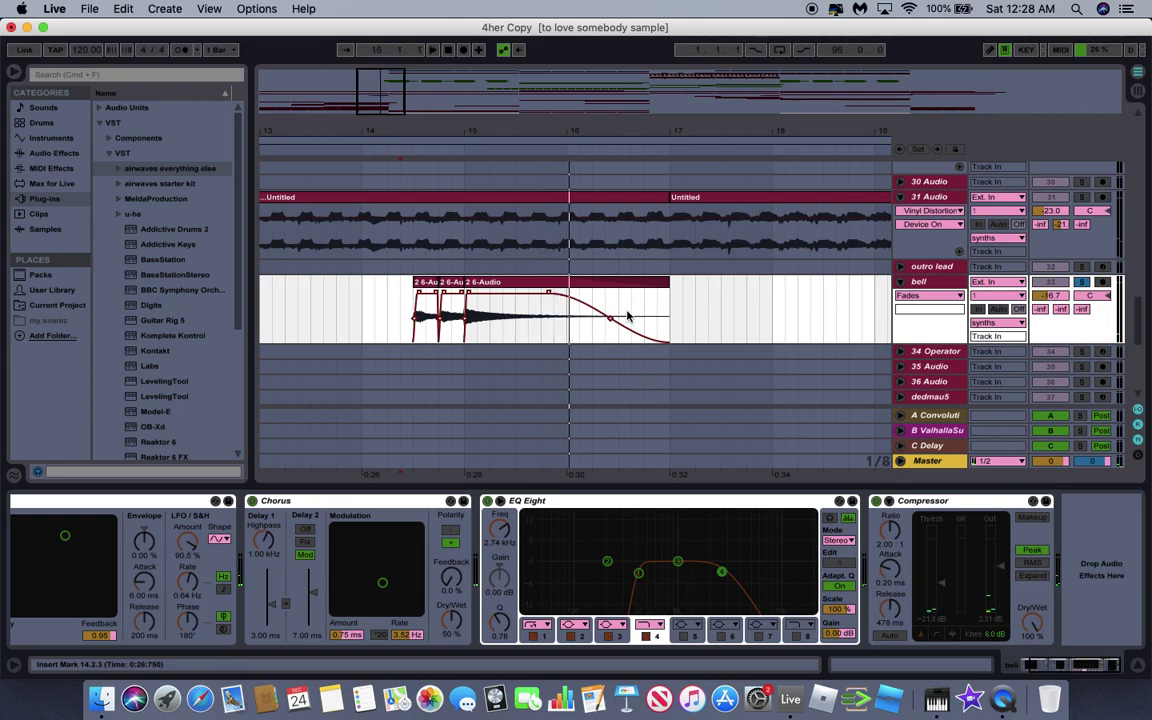
Fold the bell track in the arrangement.
scroll(630, 320, left, 3)
scroll(630, 318, left, 1)
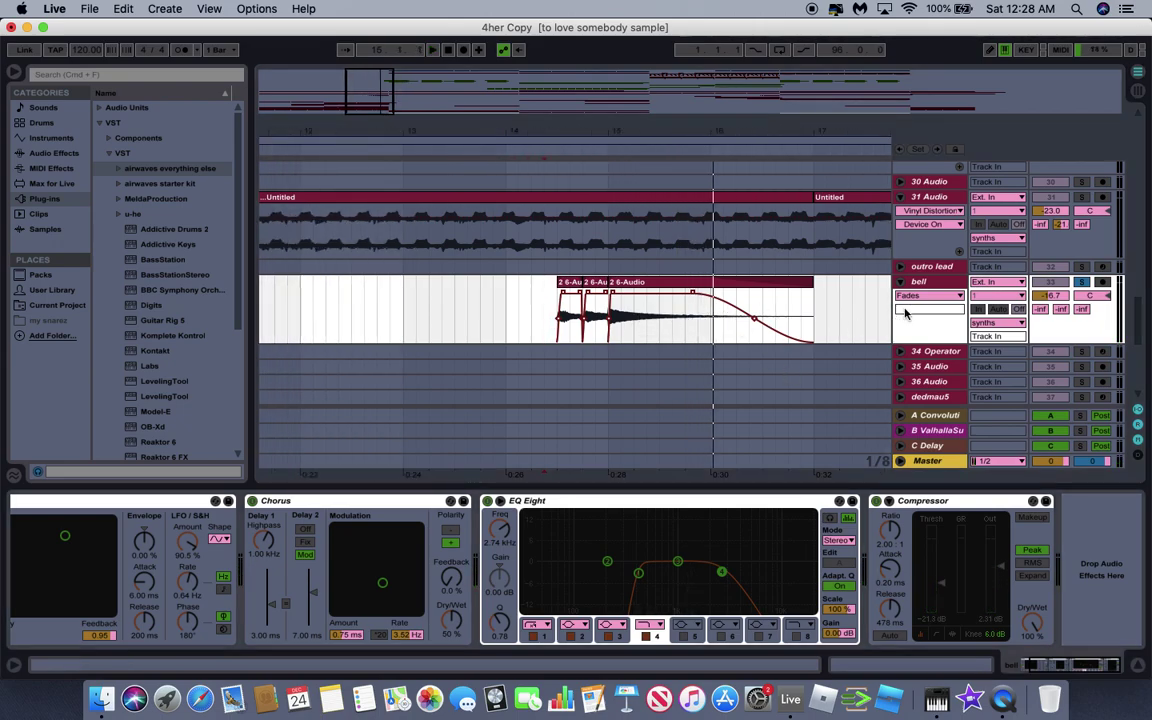
scroll(905, 314, down, 1)
alt+click(900, 265)
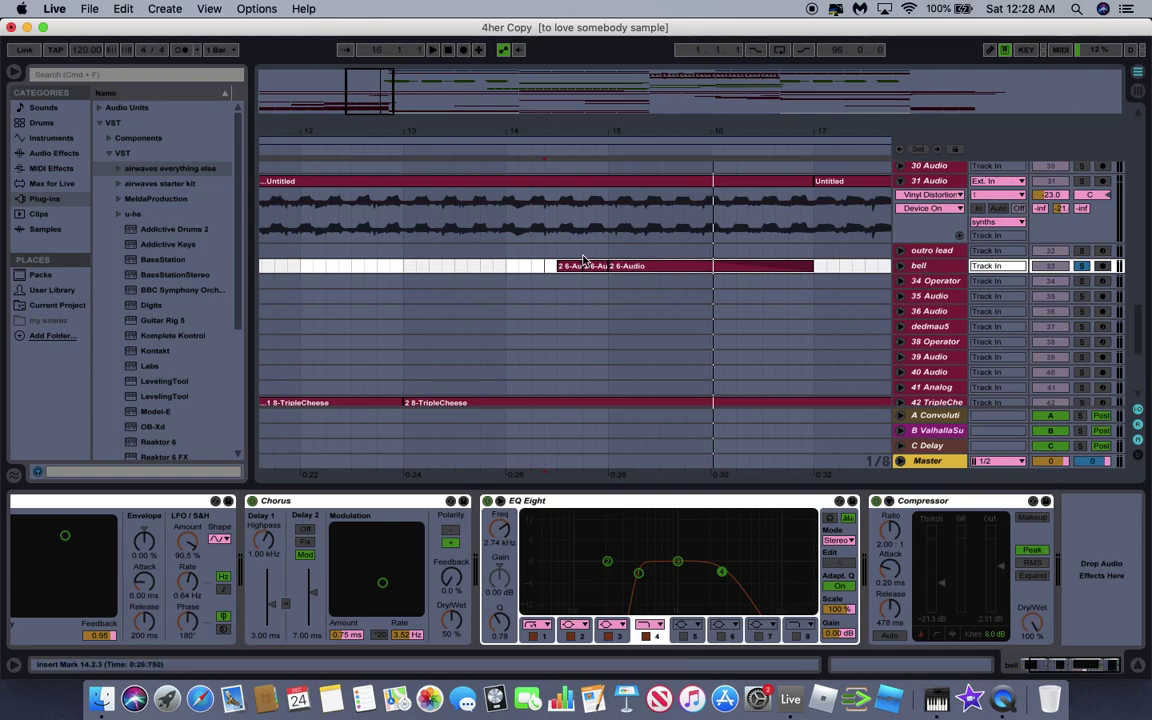
Solo and unfold the 34 Operator track and audition its clip from 54.3.1.
scroll(584, 261, down, 5)
scroll(584, 261, left, 1)
scroll(584, 261, up, 5)
scroll(584, 261, left, 4)
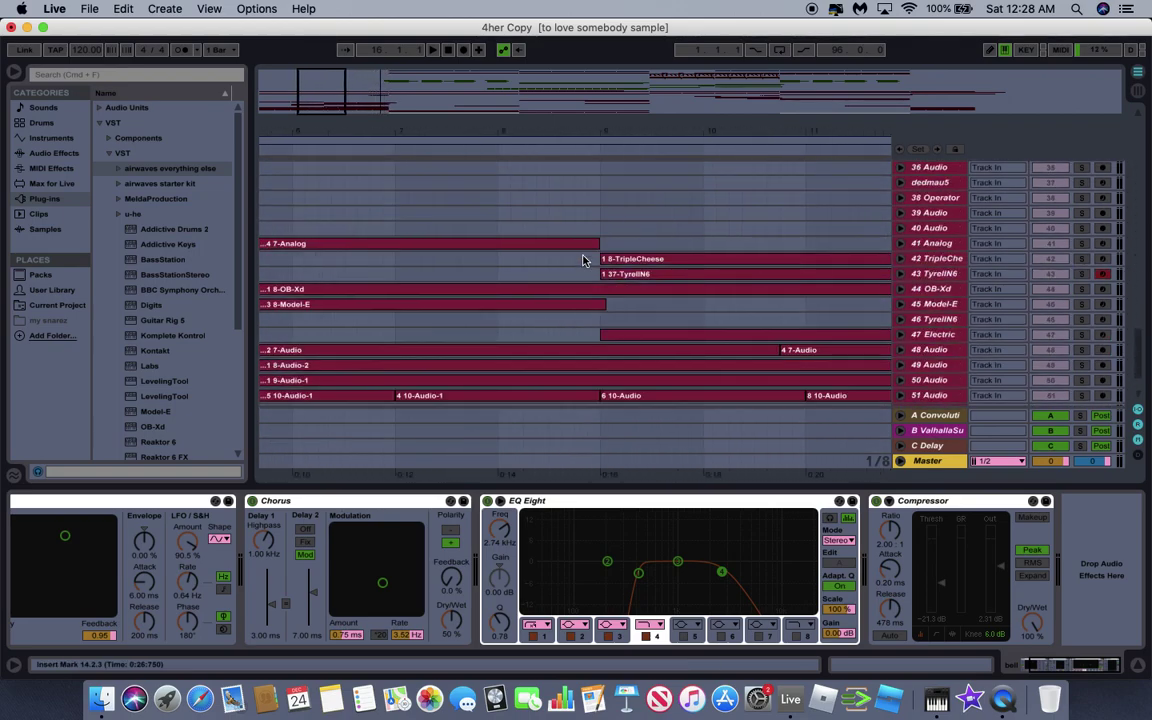
key(super+z)
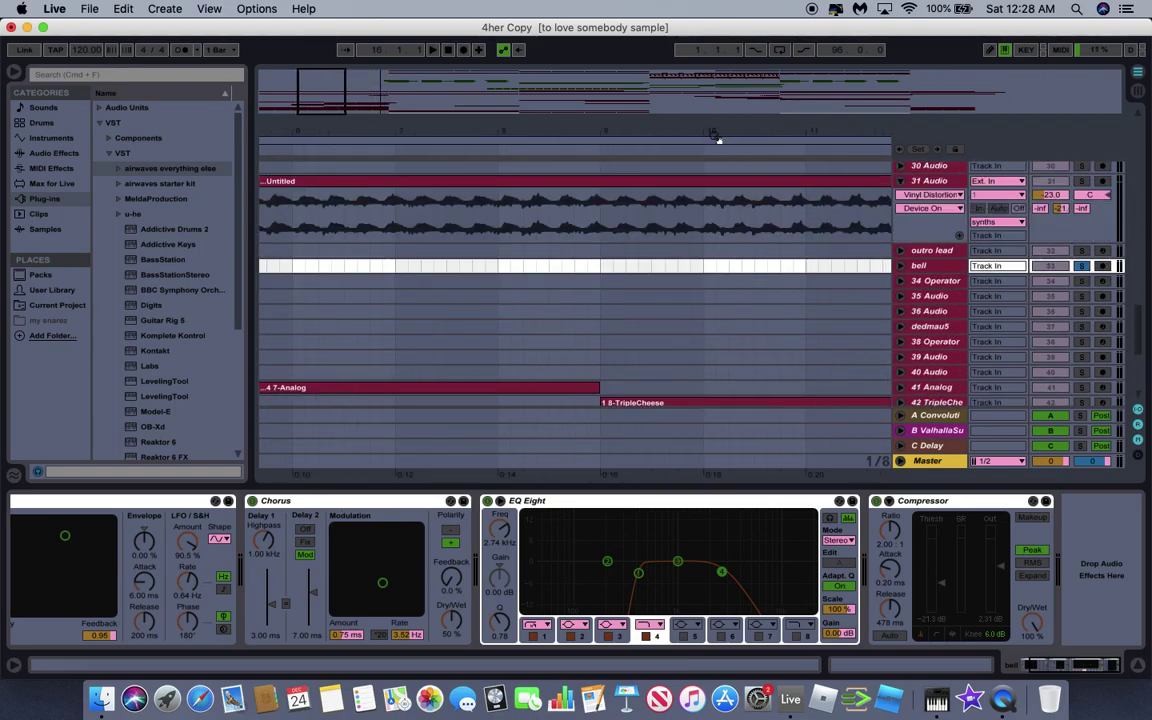
scroll(424, 386, right, 15)
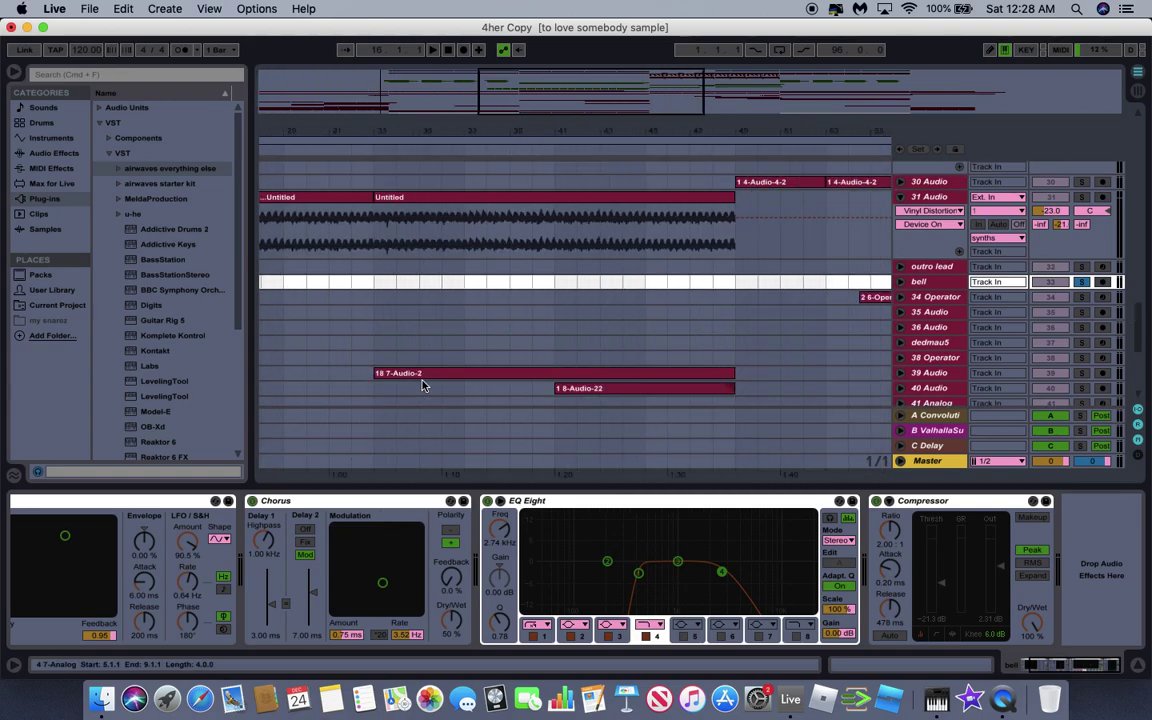
click(603, 300)
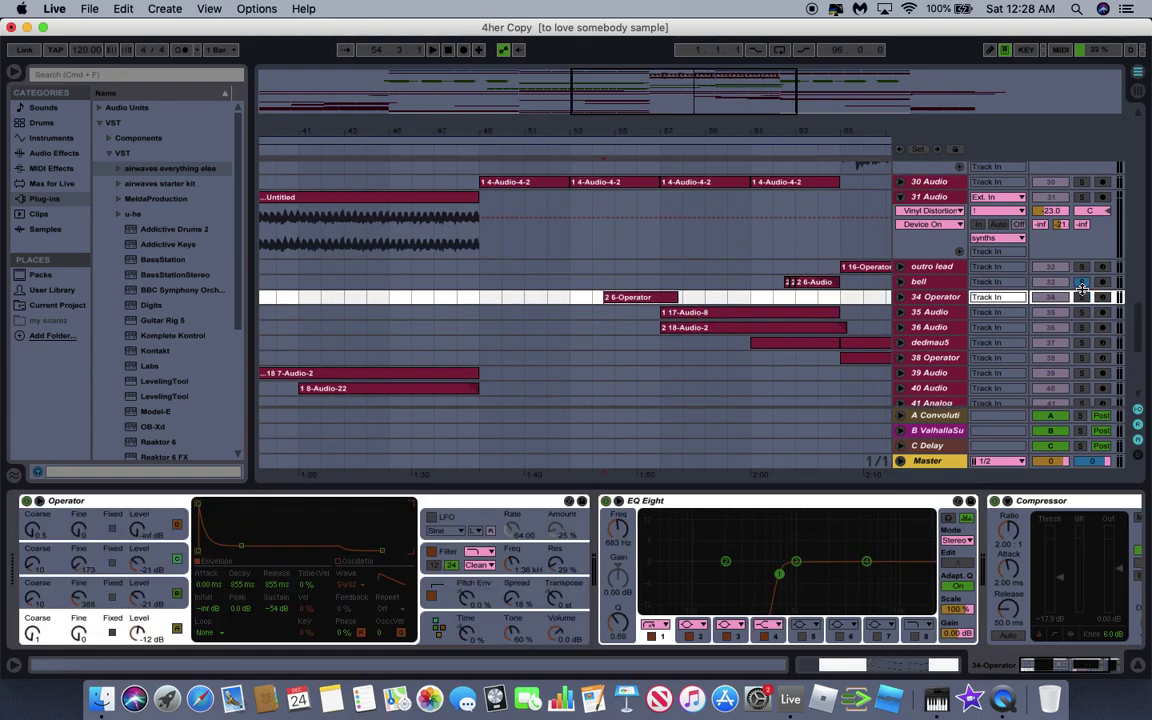
key(space)
click(900, 297)
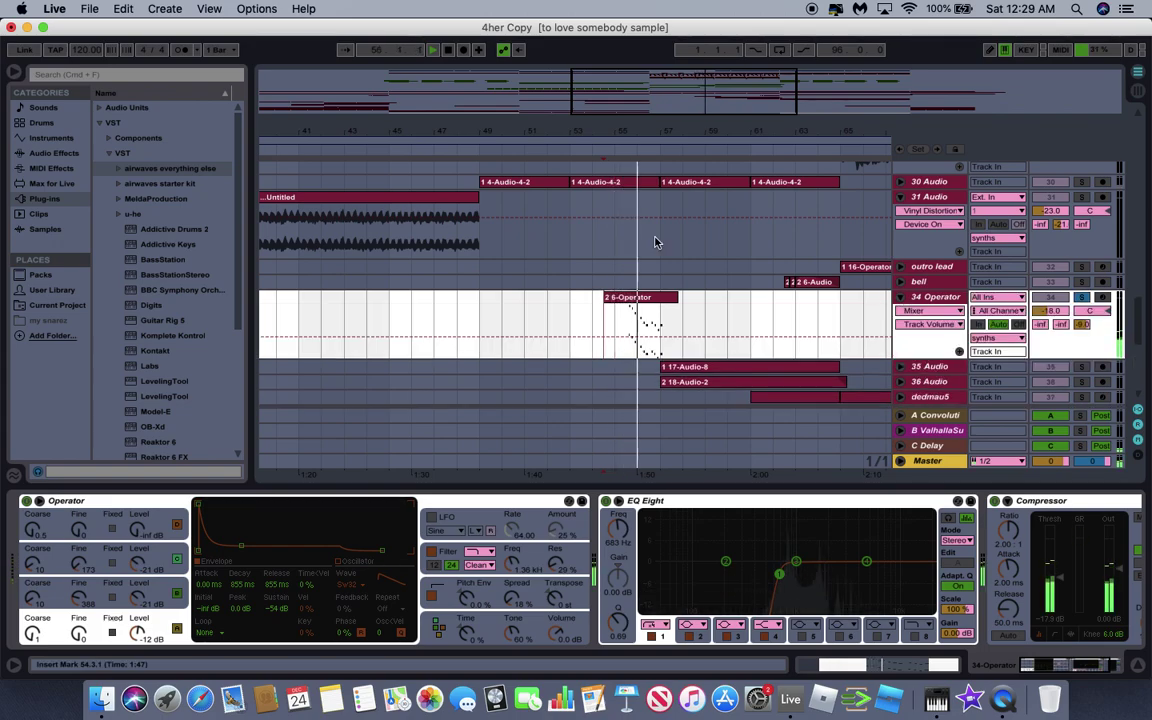
key(space)
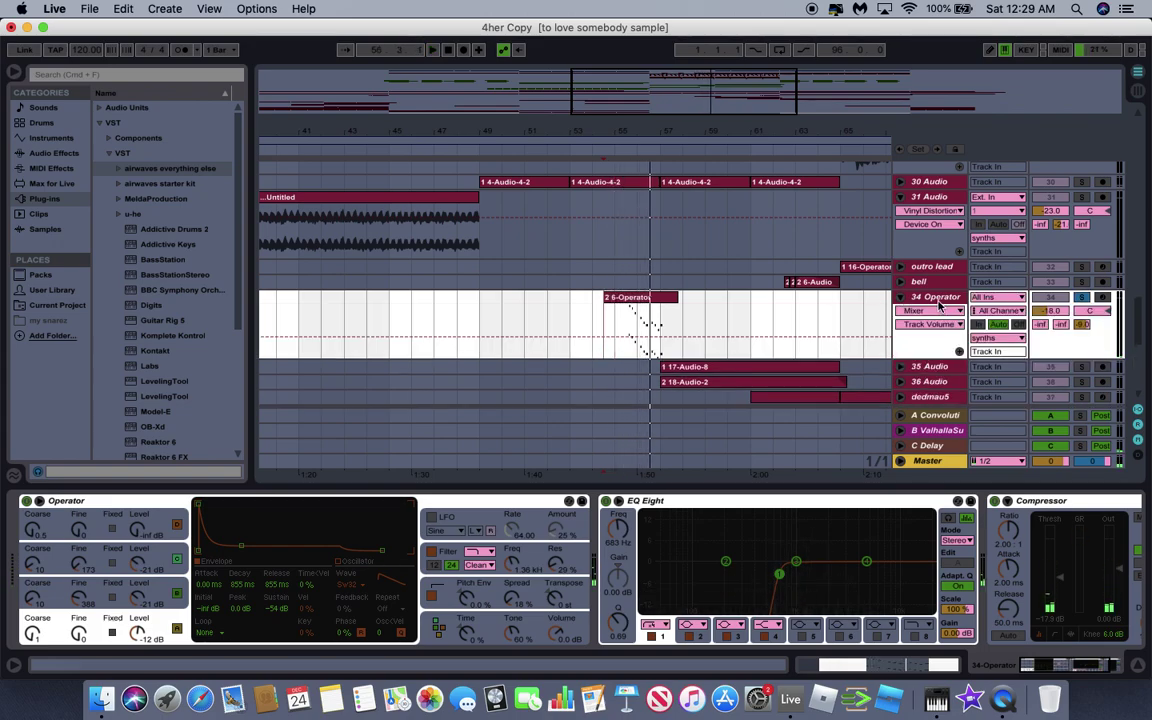
Examine oscillators A and C in the 34 Operator track's Operator, its device chain, and the VST plug-in list.
click(150, 630)
click(107, 572)
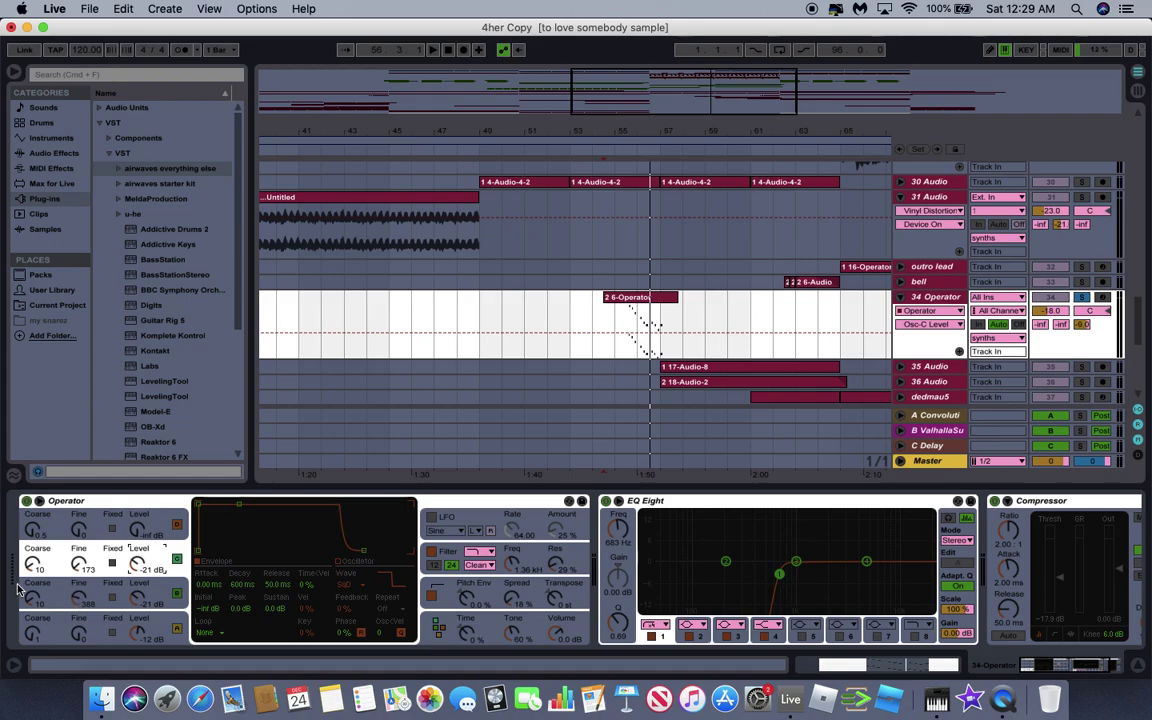
scroll(265, 571, right, 3)
scroll(265, 576, left, 3)
scroll(168, 300, down, 5)
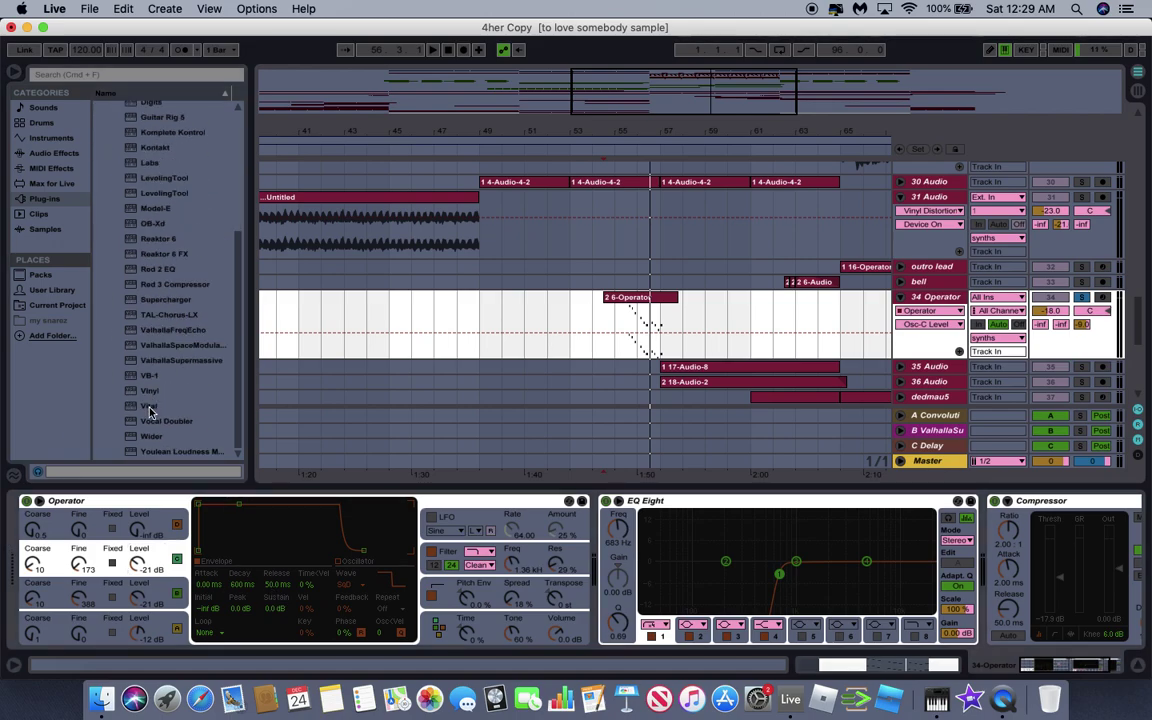
scroll(155, 296, up, 5)
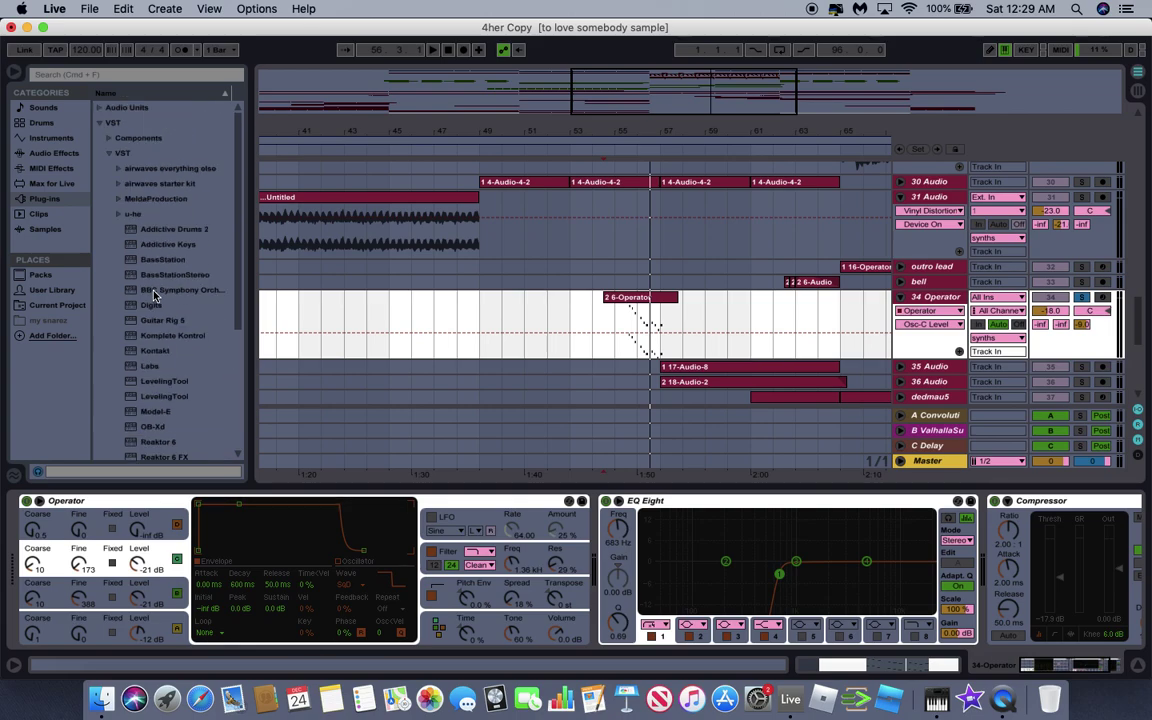
Set the playback start to 56.1.1 within the 34 Operator track's clip.
click(362, 313)
click(650, 324)
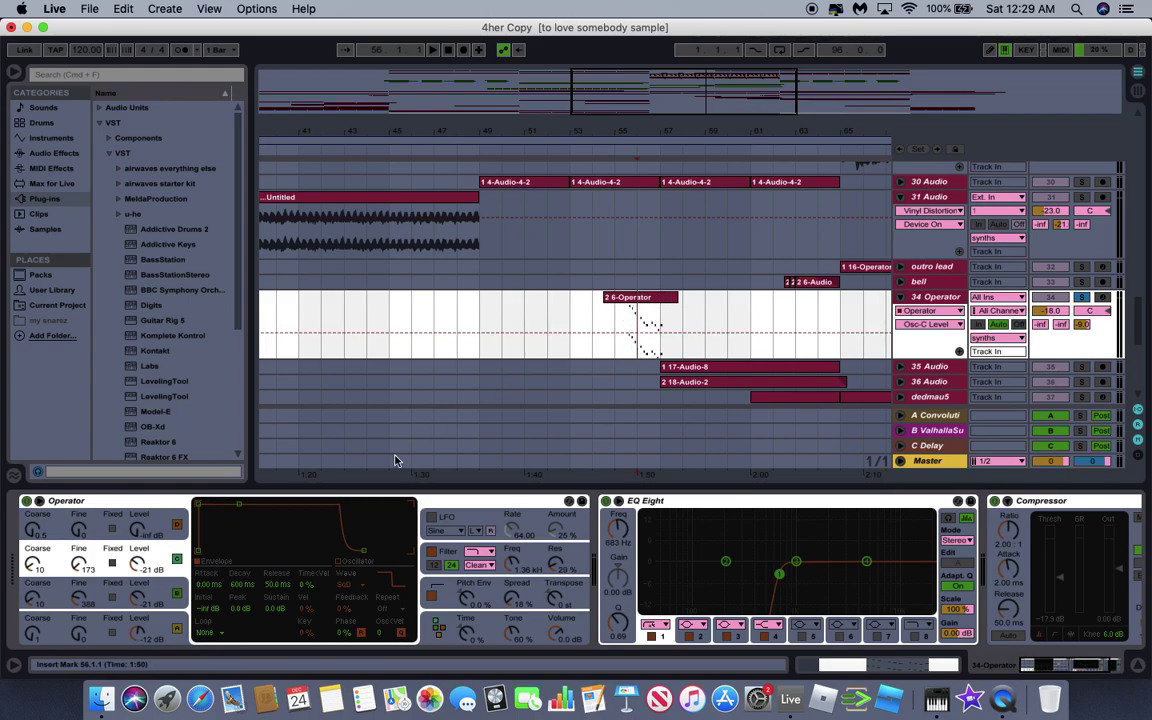
click(650, 325)
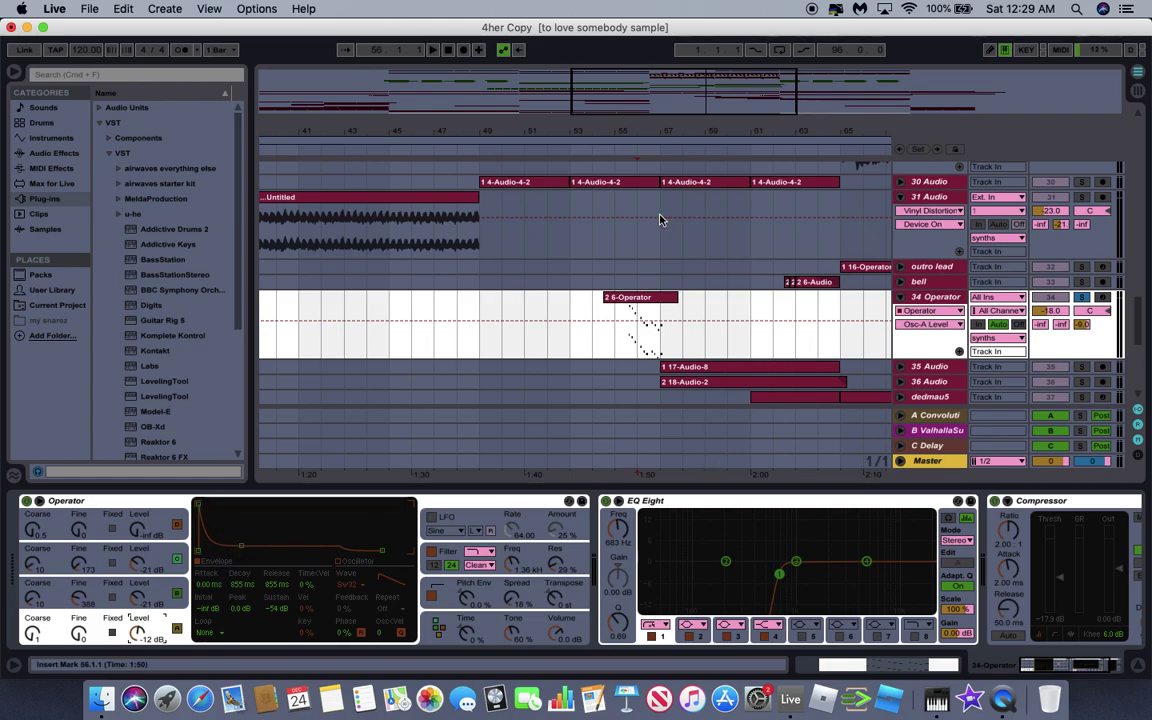
Solo and unfold the 35 Audio track and audition its clip from 57.1.1.
scroll(680, 305, down, 2)
click(1028, 318)
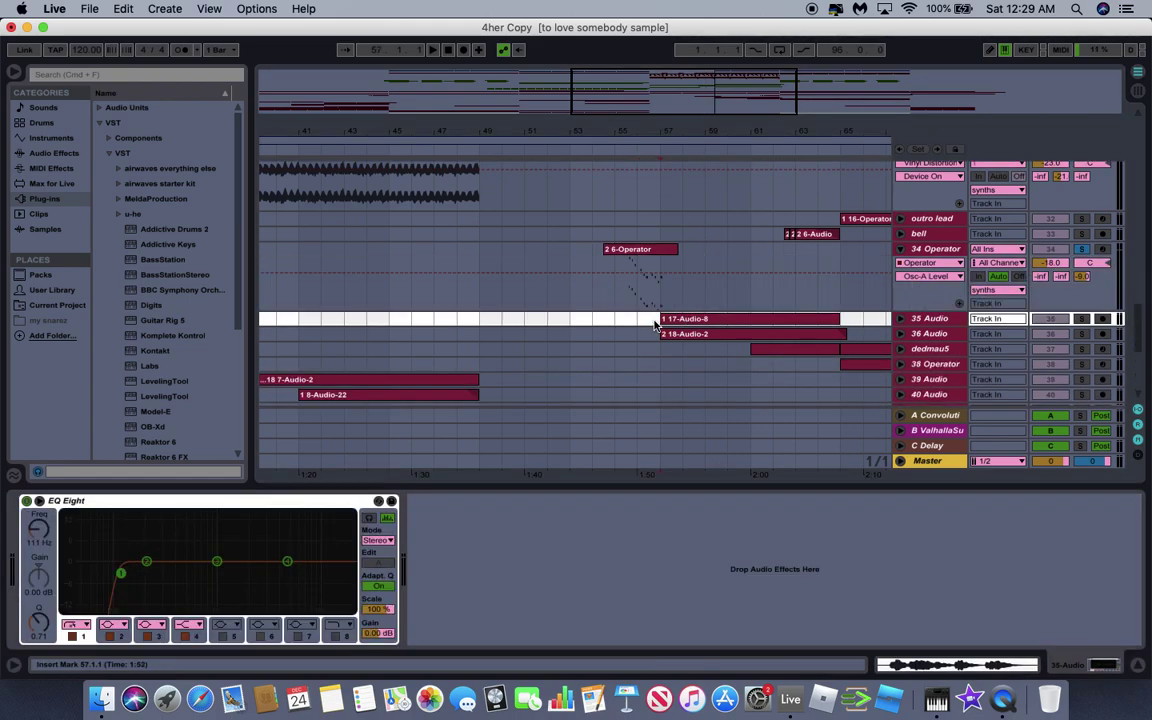
click(1081, 319)
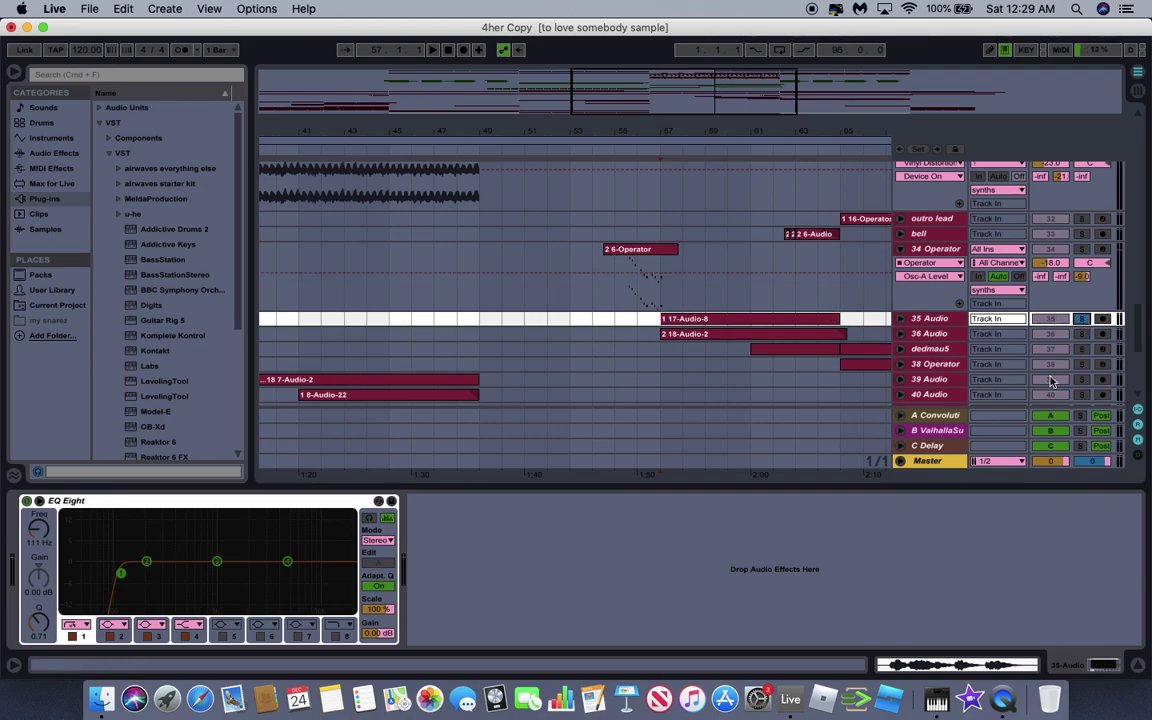
click(902, 319)
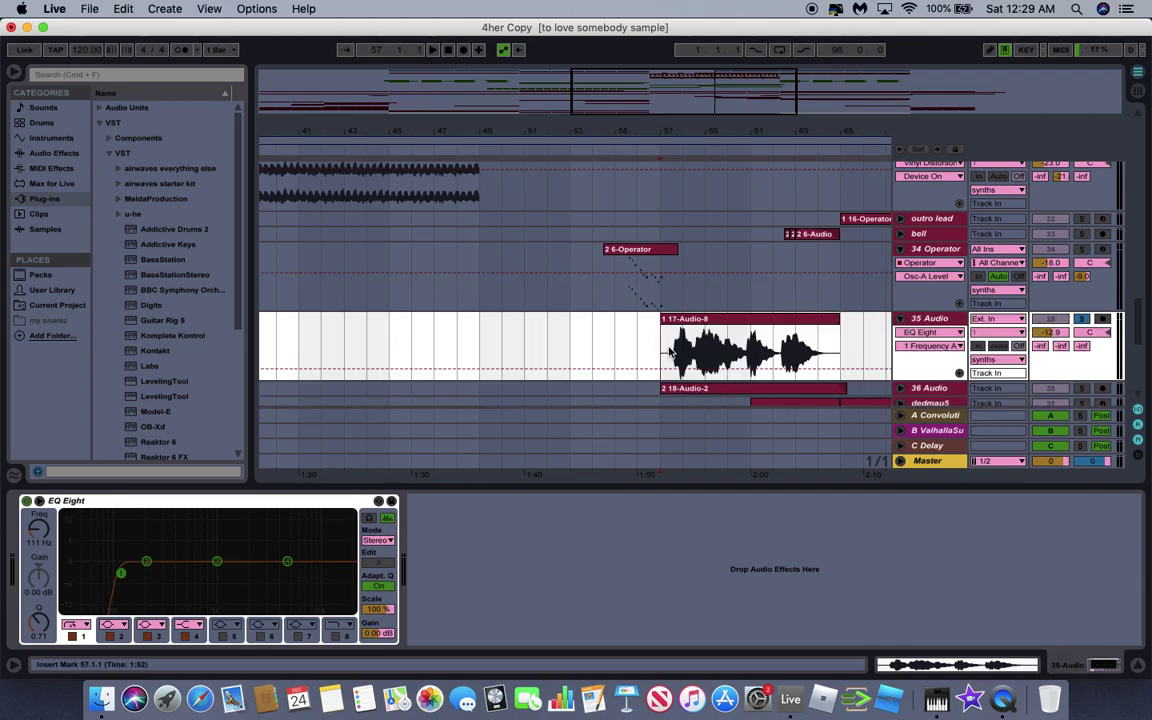
key(space)
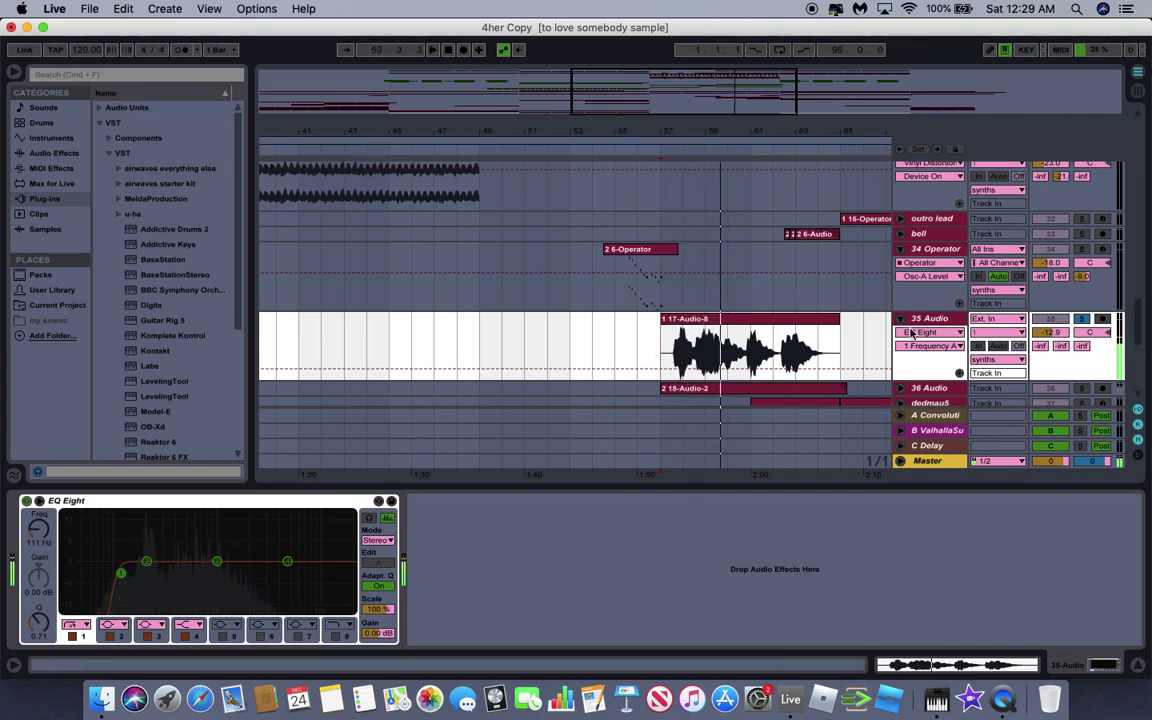
key(space)
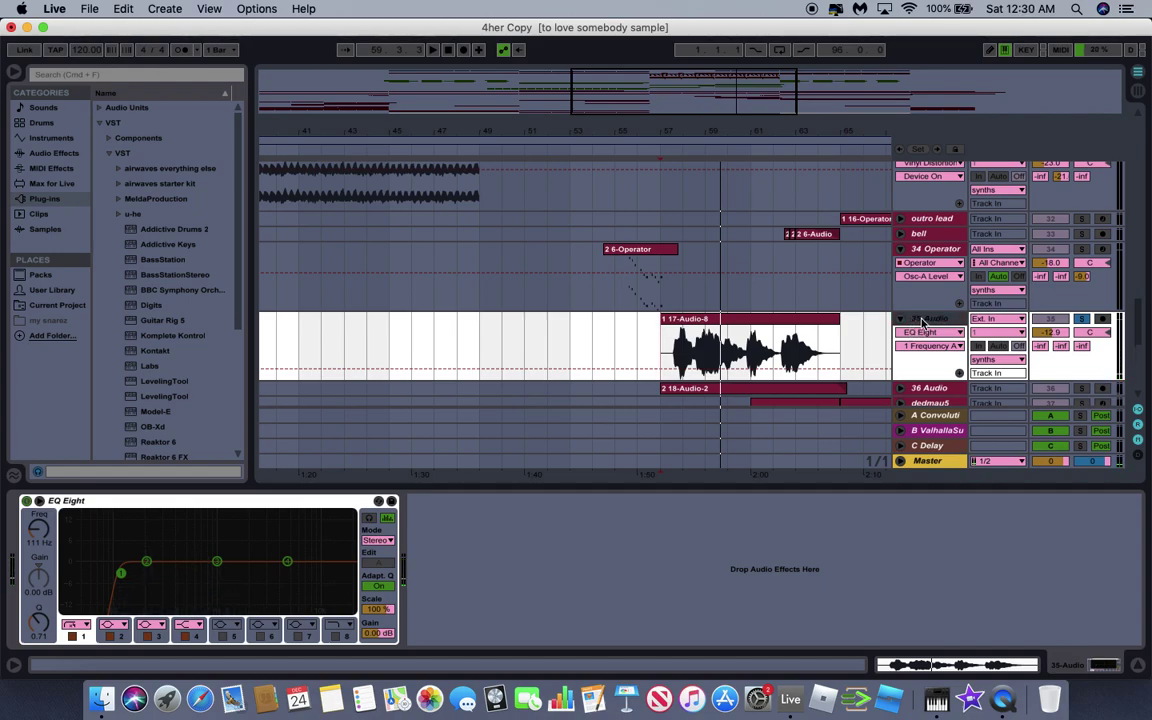
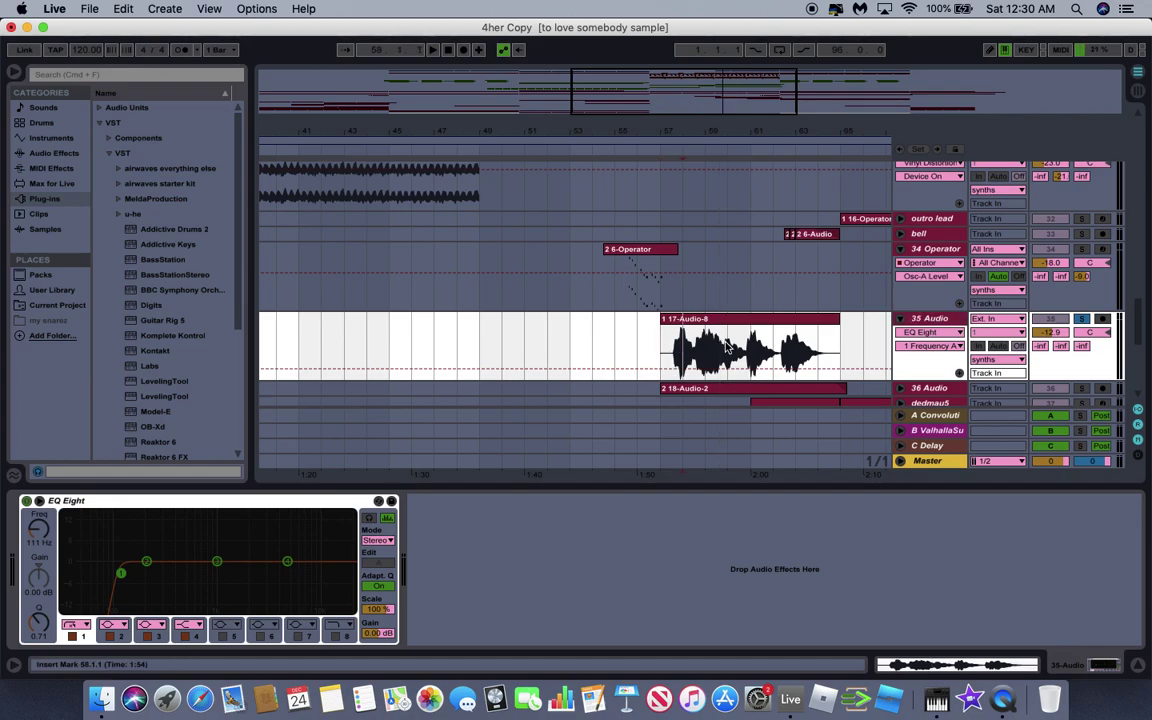
Solo and unfold the 36 Audio track and audition its clip from 57.1.1.
click(787, 358)
scroll(787, 360, down, 4)
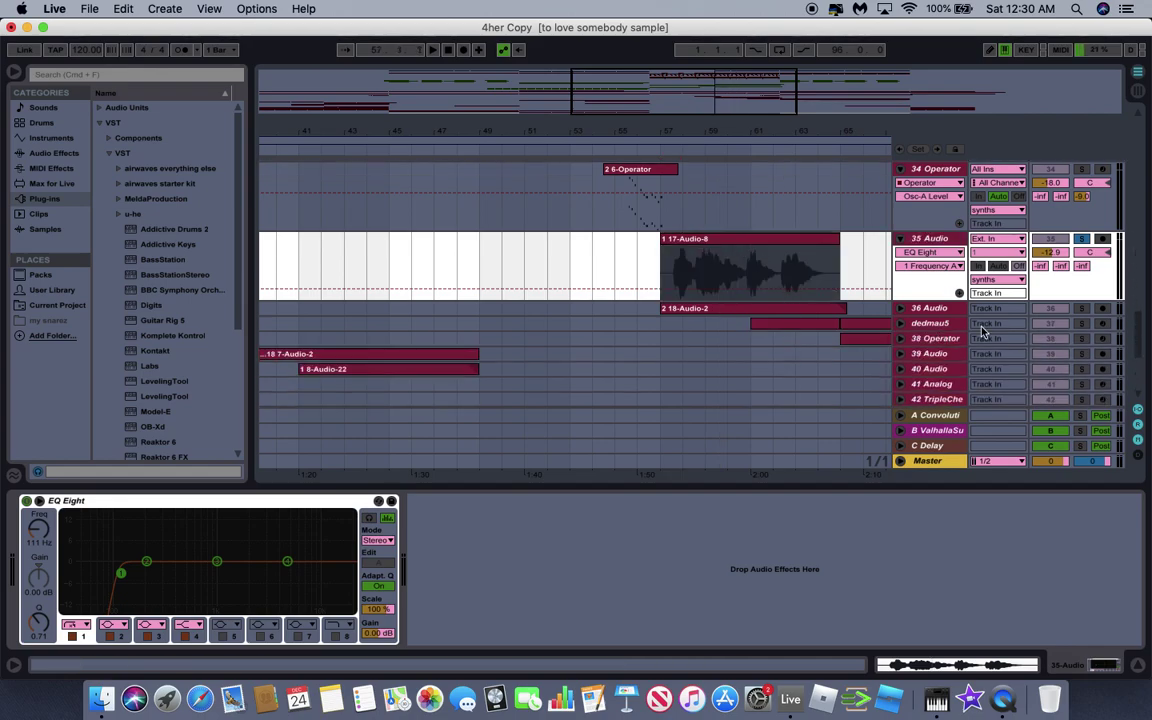
click(900, 308)
click(662, 334)
key(space)
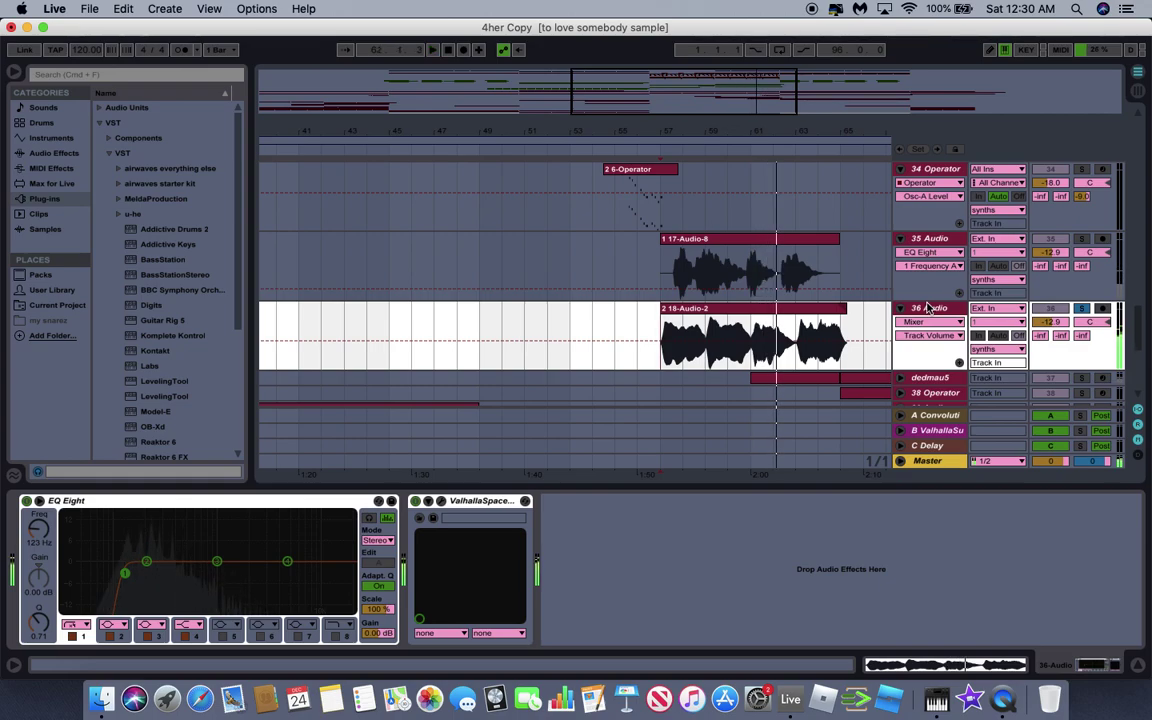
Unfold and solo the dedmau5 track, bringing its clips from bar 61 into view.
scroll(750, 360, down, 2)
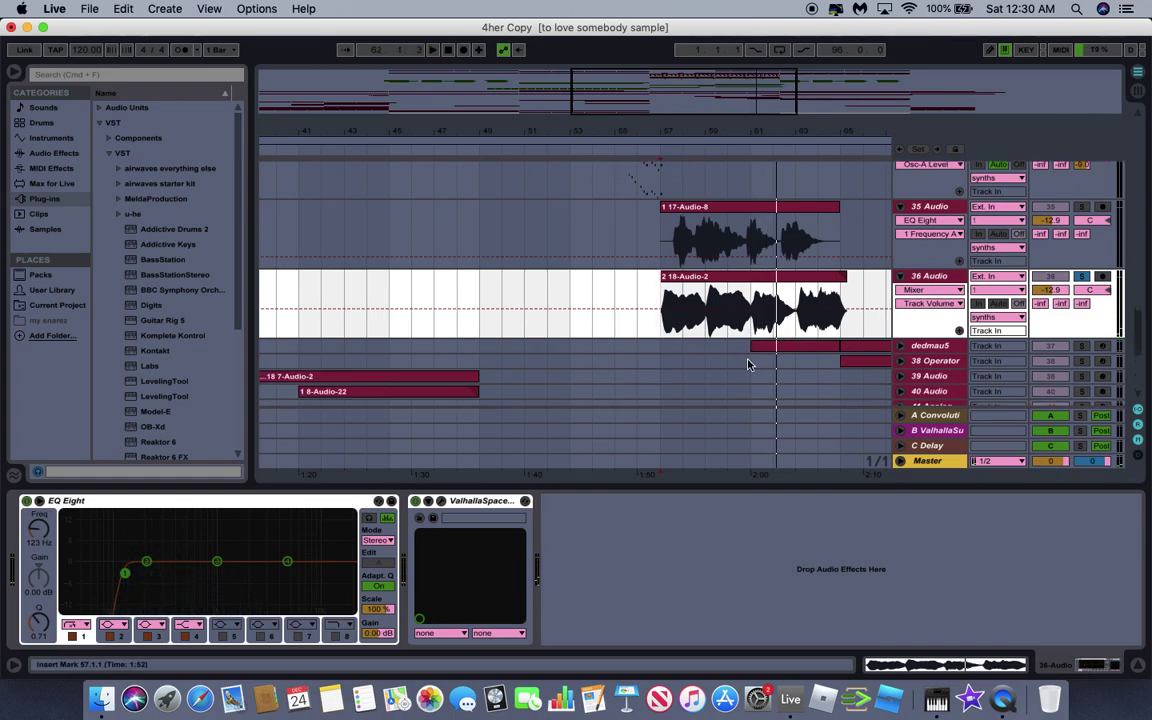
click(900, 347)
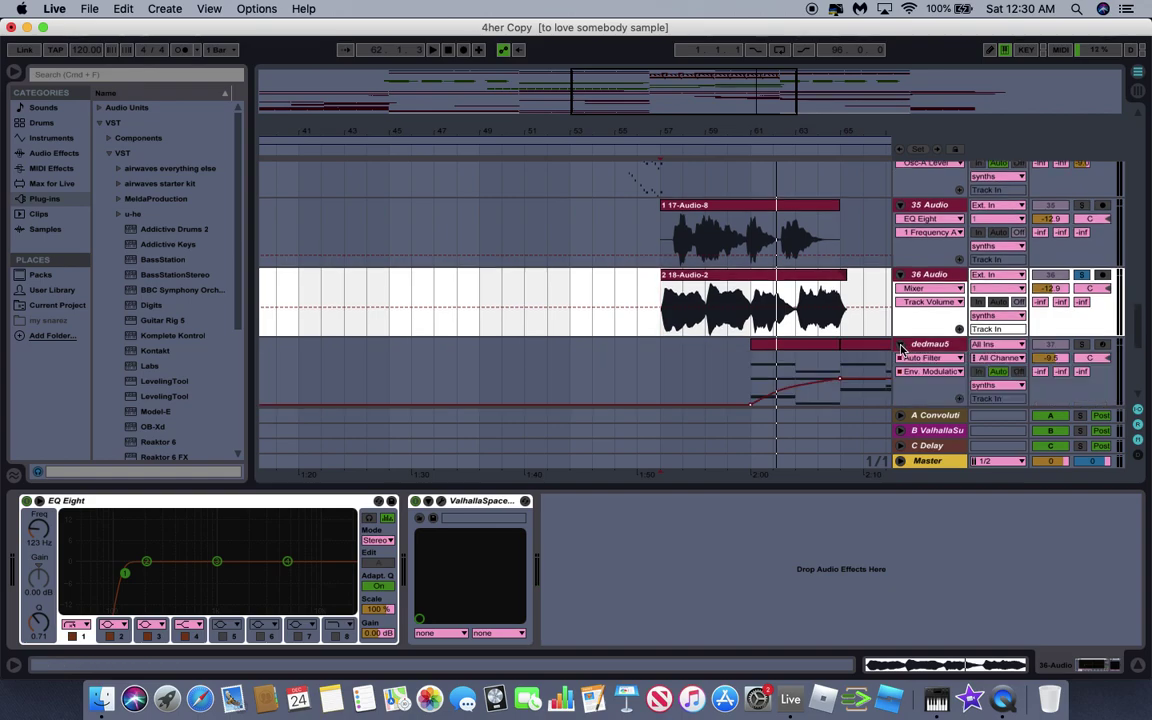
click(792, 400)
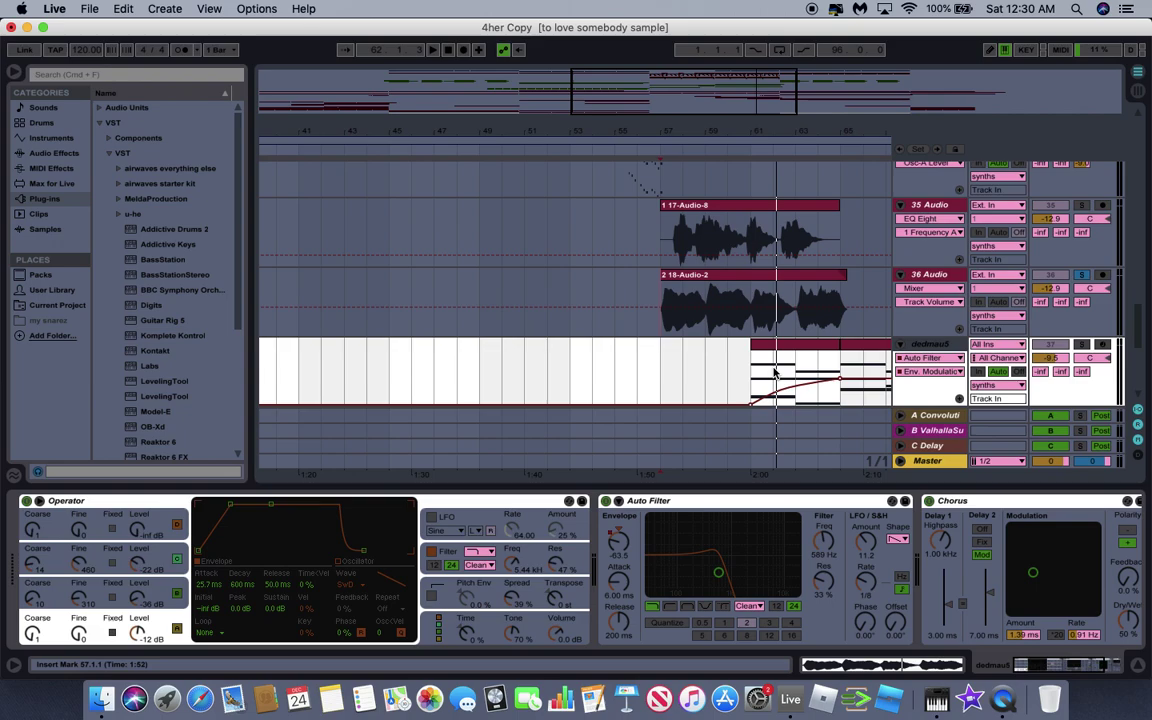
scroll(774, 373, right, 5)
scroll(774, 373, up, 2)
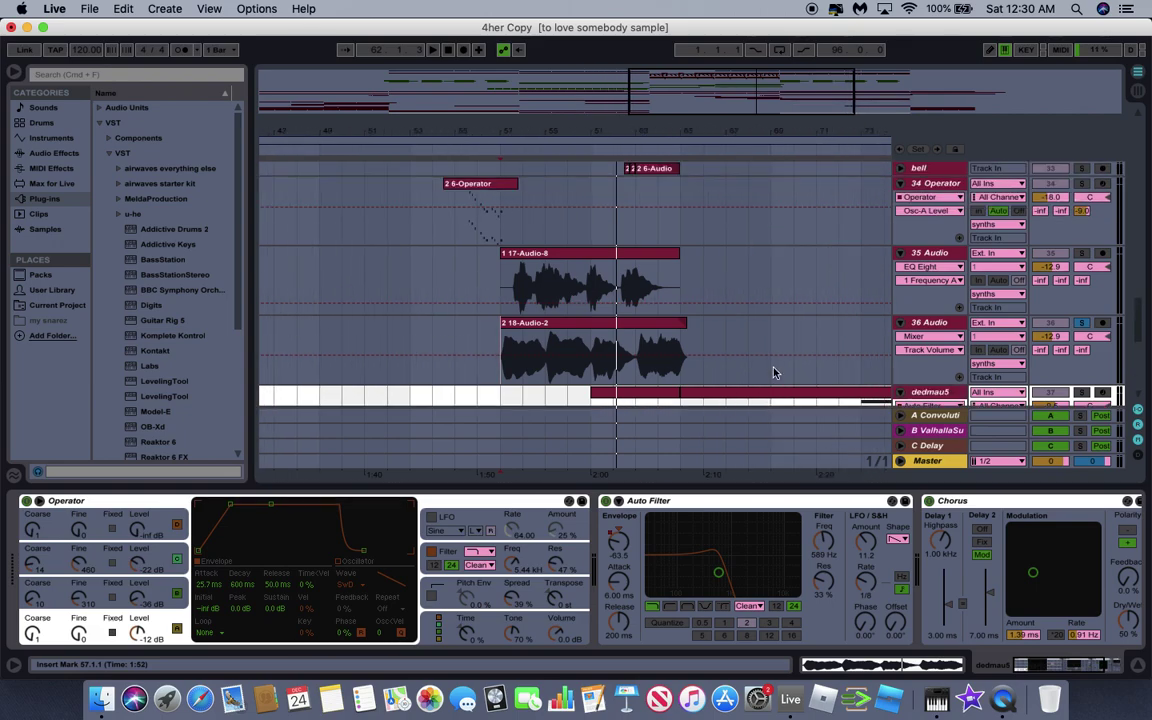
scroll(774, 275, down, 6)
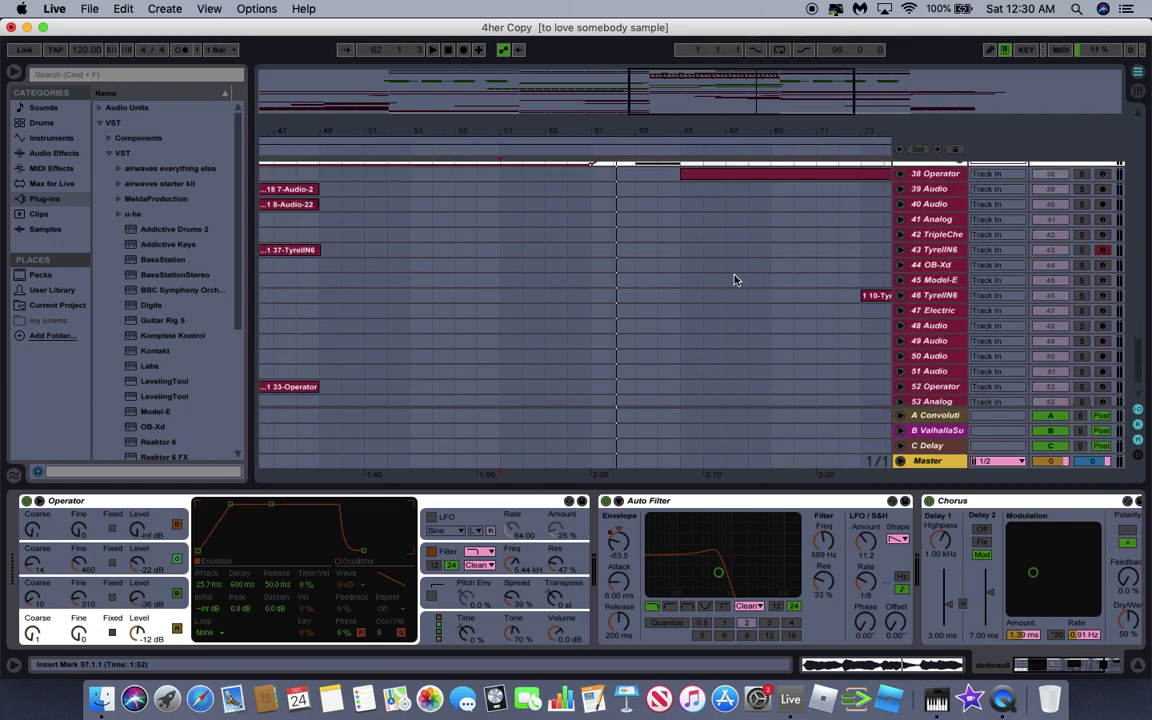
scroll(751, 278, up, 2)
scroll(660, 220, up, 1)
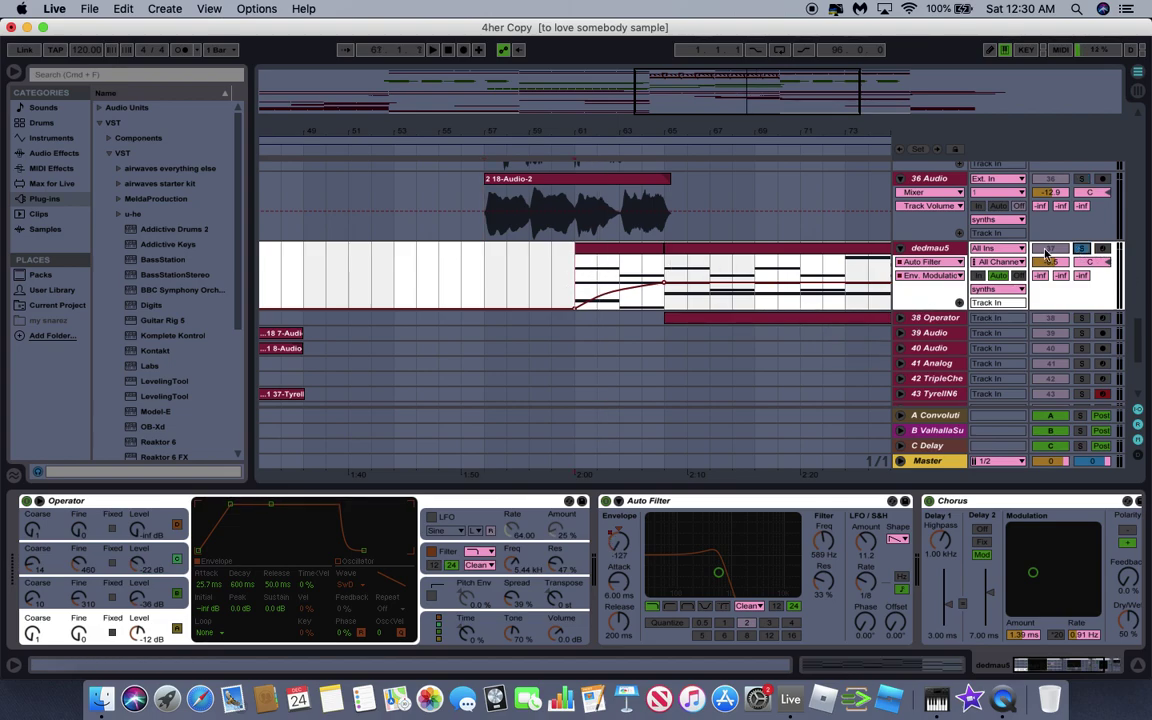
Audition the dedmau5 track from 65.1.1 while viewing its device chain through to the Ping Pong Delay.
click(664, 302)
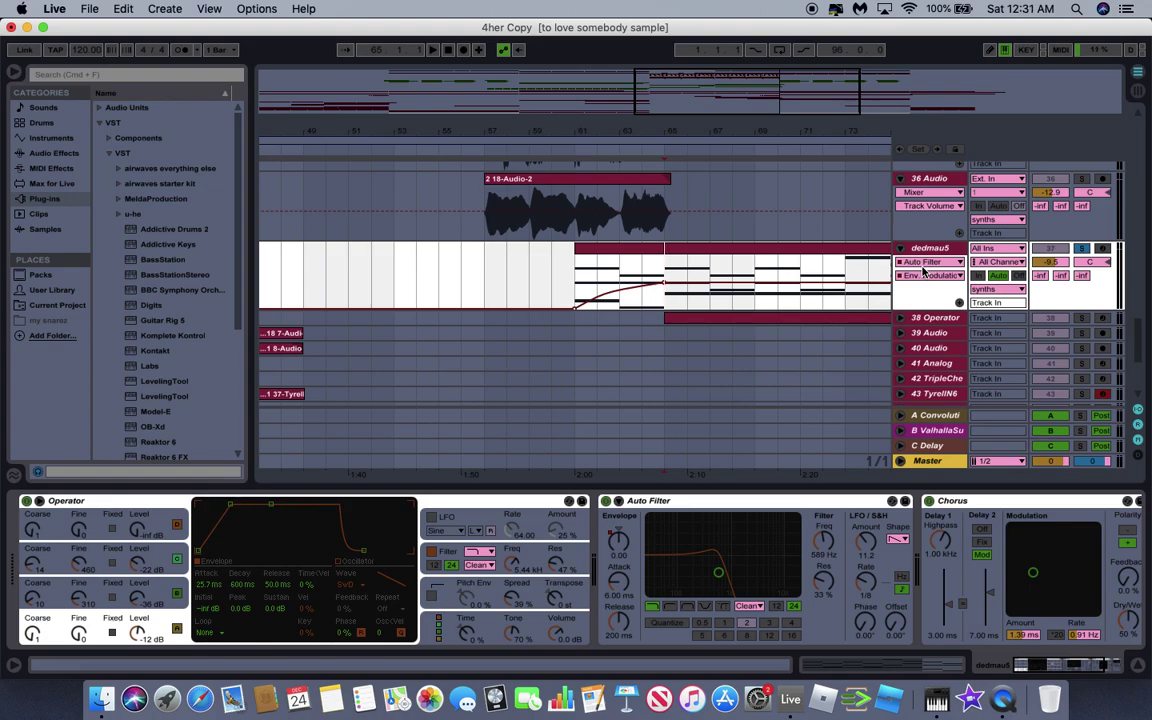
key(space)
scroll(822, 507, right, 3)
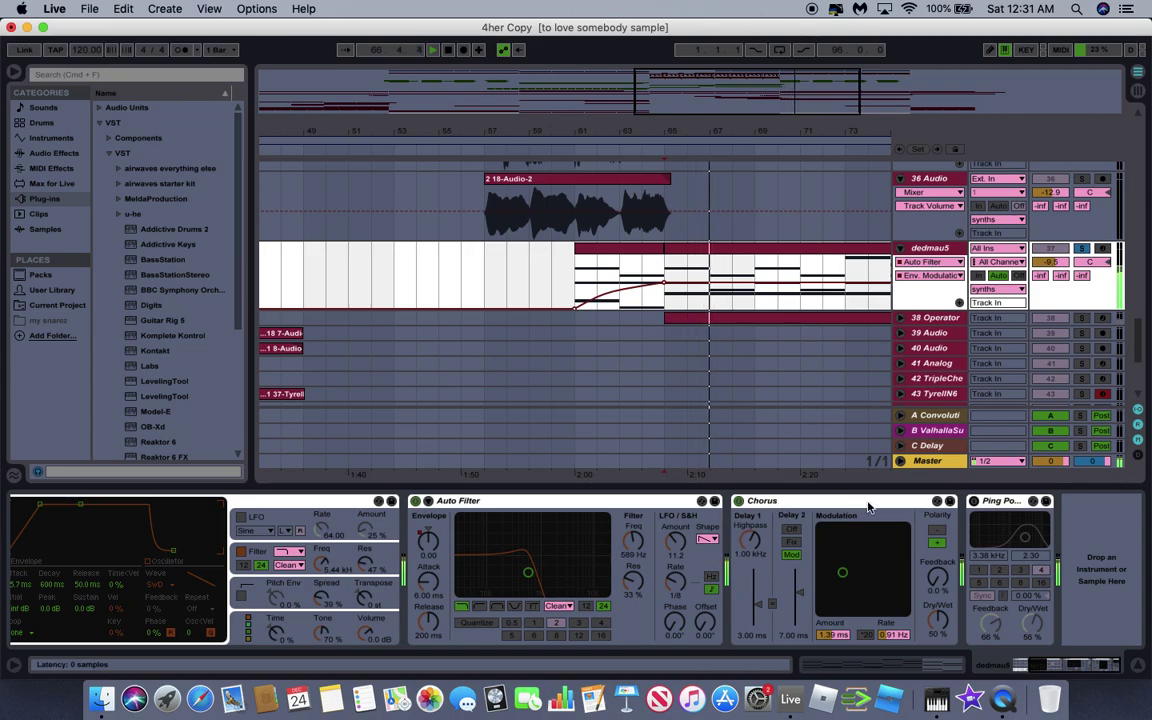
Unsolo and fold the dedmau5 track.
click(1083, 258)
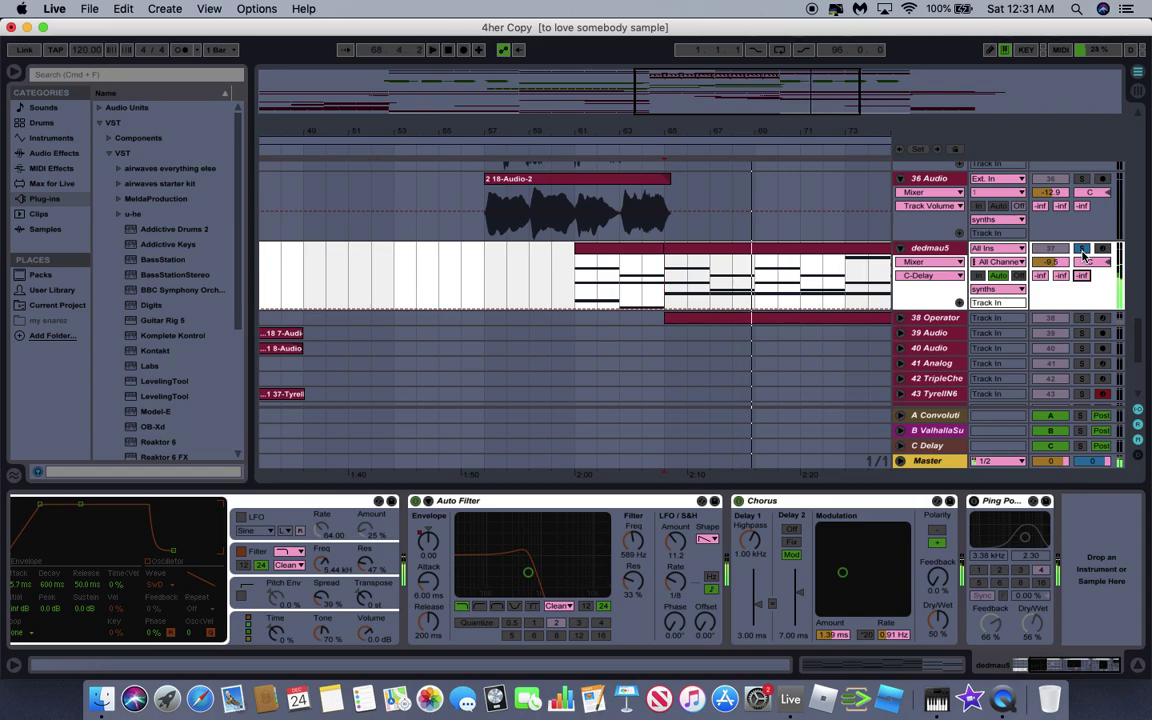
click(1083, 248)
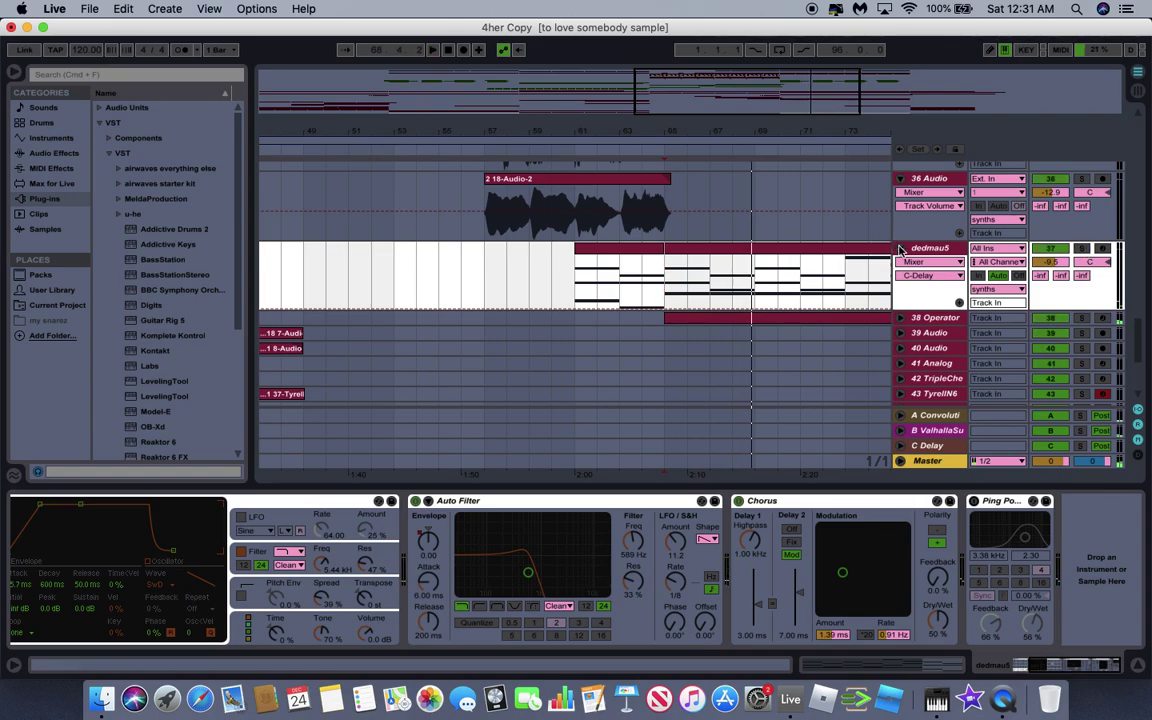
click(900, 249)
Solo and unfold the 38 Operator track and audition its clip from 65.1.1.
click(1081, 263)
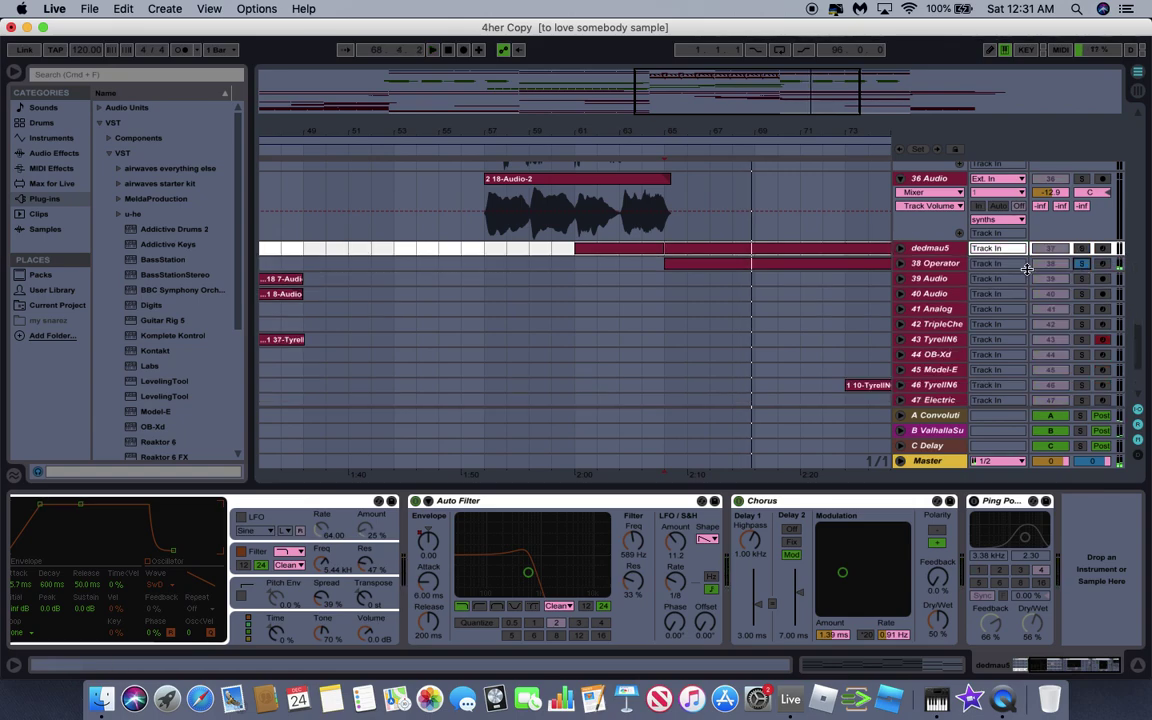
click(900, 263)
click(945, 287)
key(space)
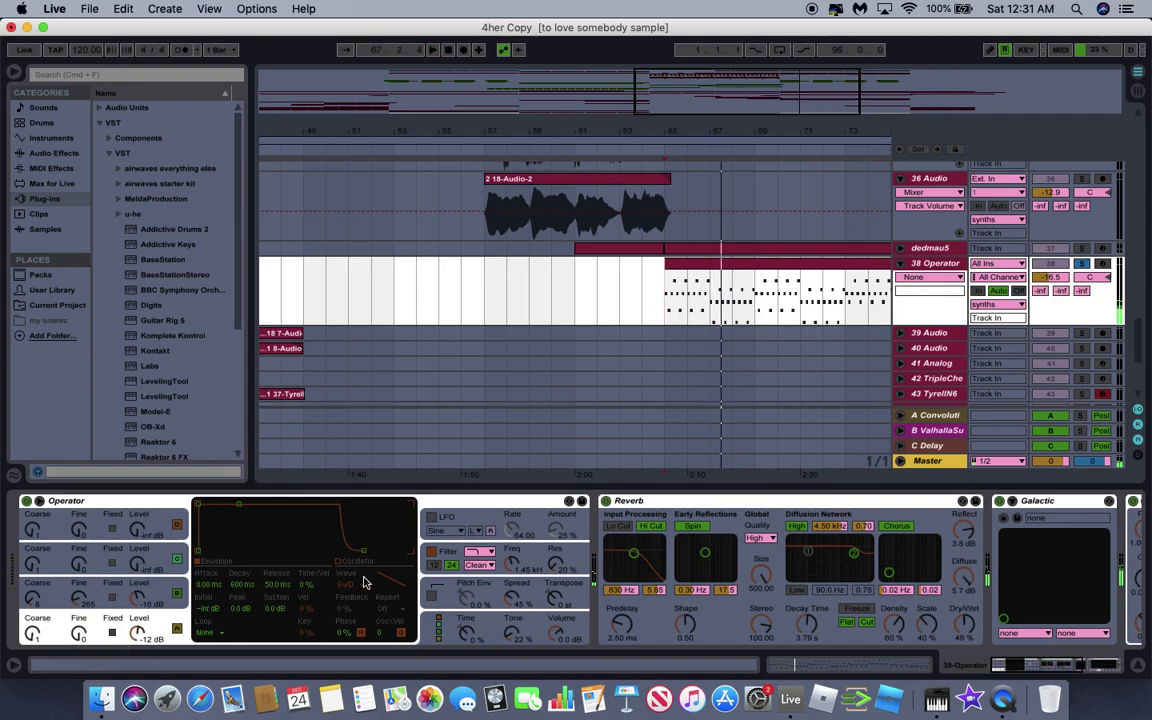
Examine the 38 Operator track's Reverb, Galactic parameters and EQ Eight, and Operator oscillators A and B.
scroll(365, 582, right, 3)
scroll(287, 594, right, 6)
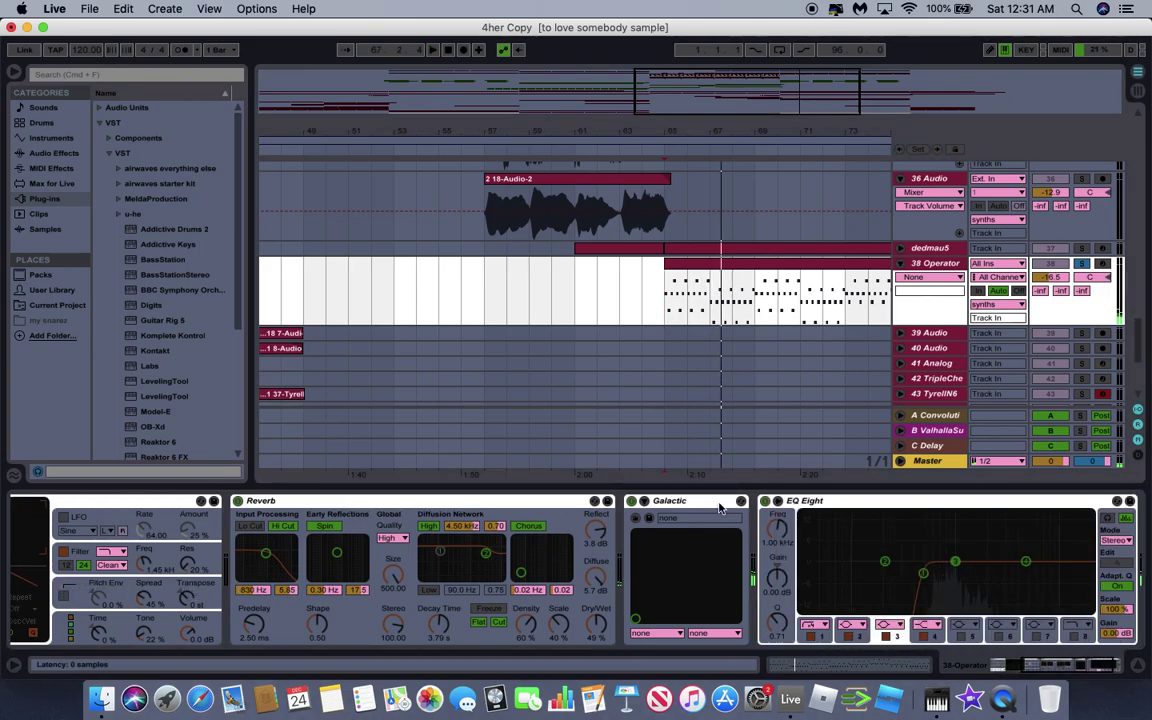
scroll(792, 570, right, 2)
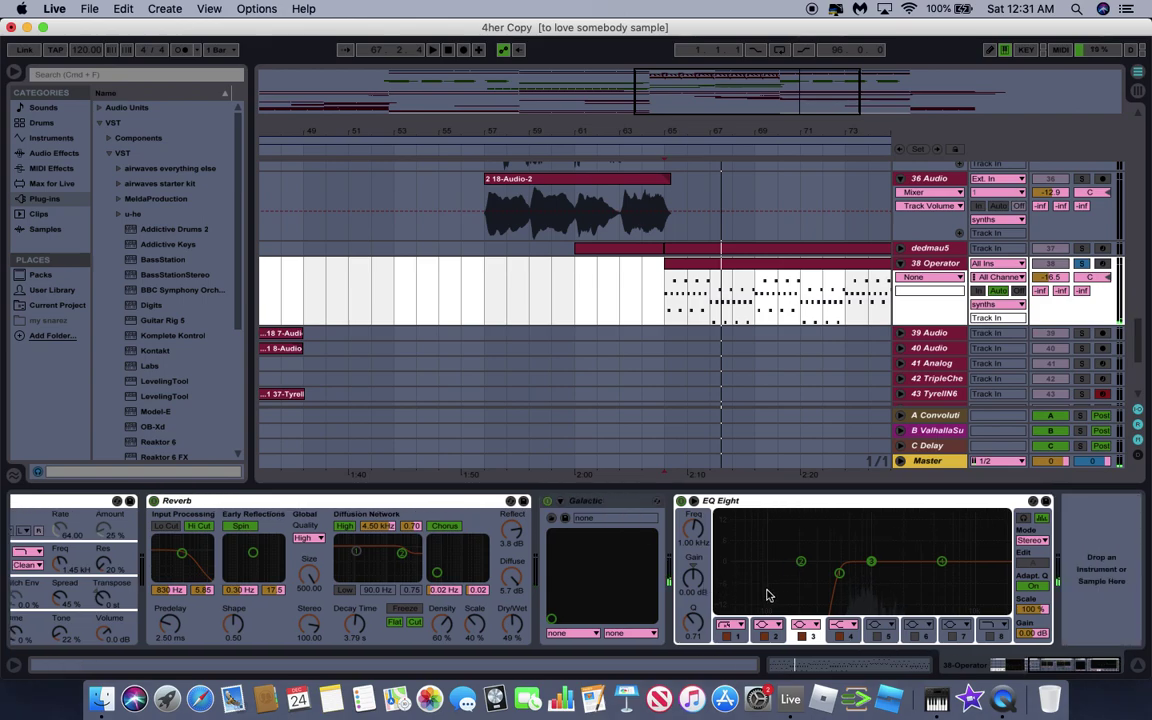
click(561, 500)
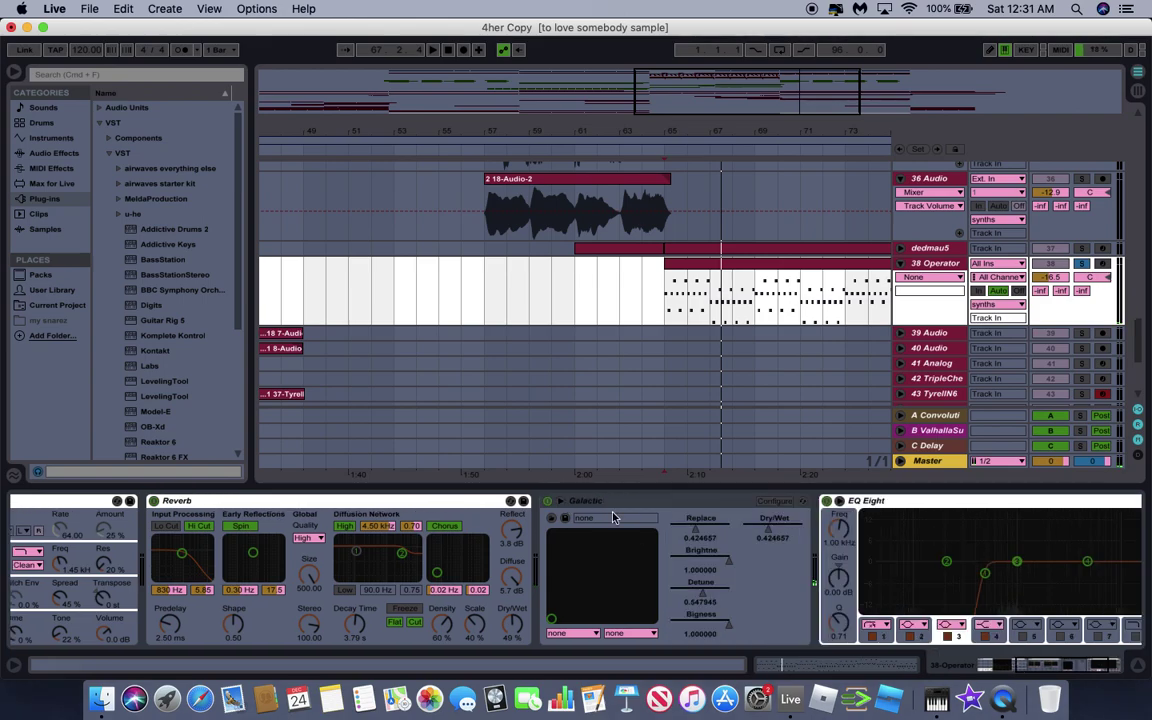
click(561, 503)
scroll(715, 580, left, 10)
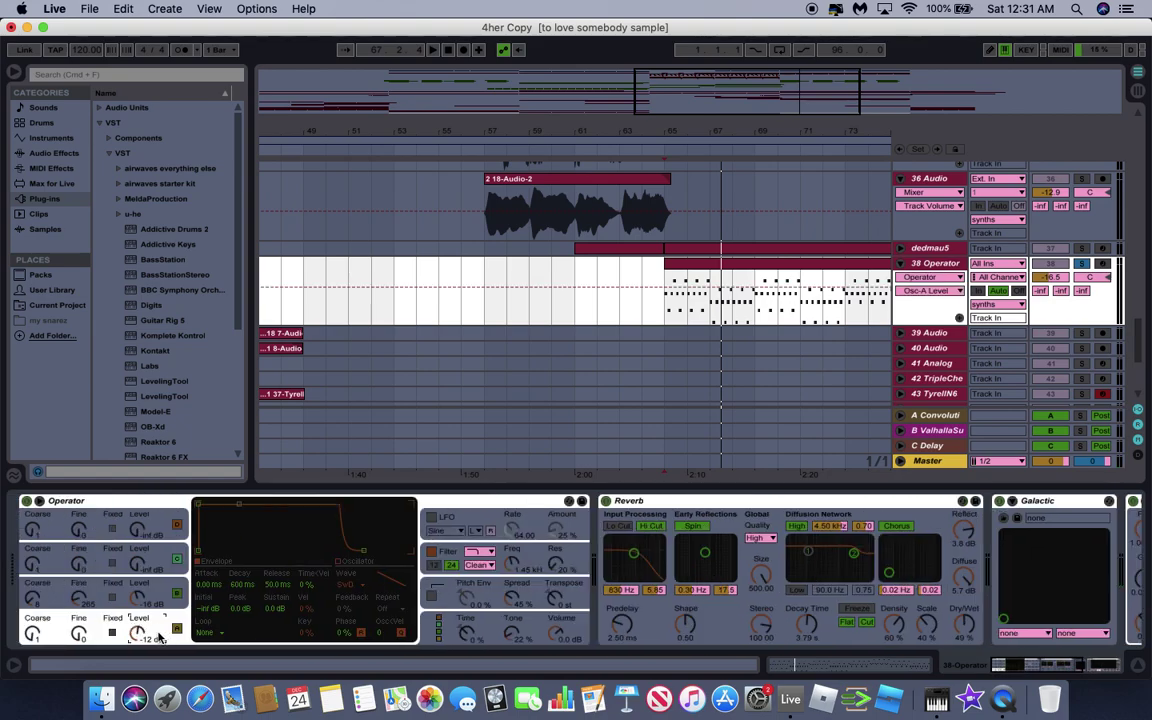
click(153, 587)
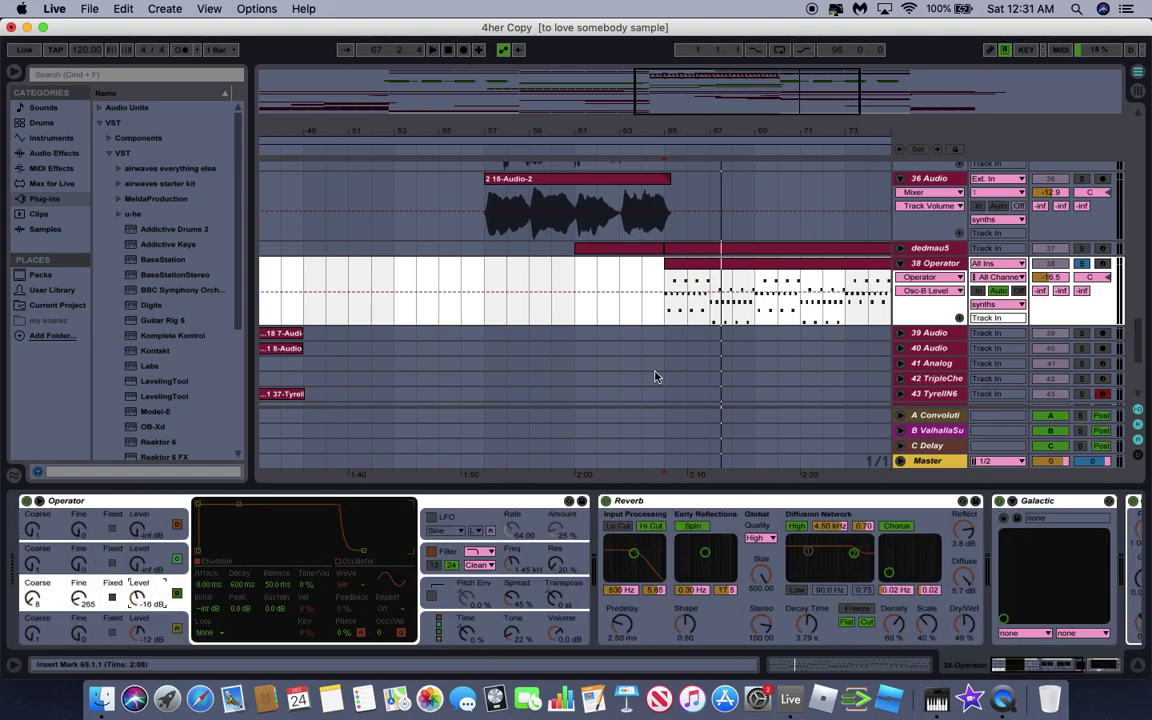
Solo and unfold the 39 Audio track.
scroll(760, 332, left, 5)
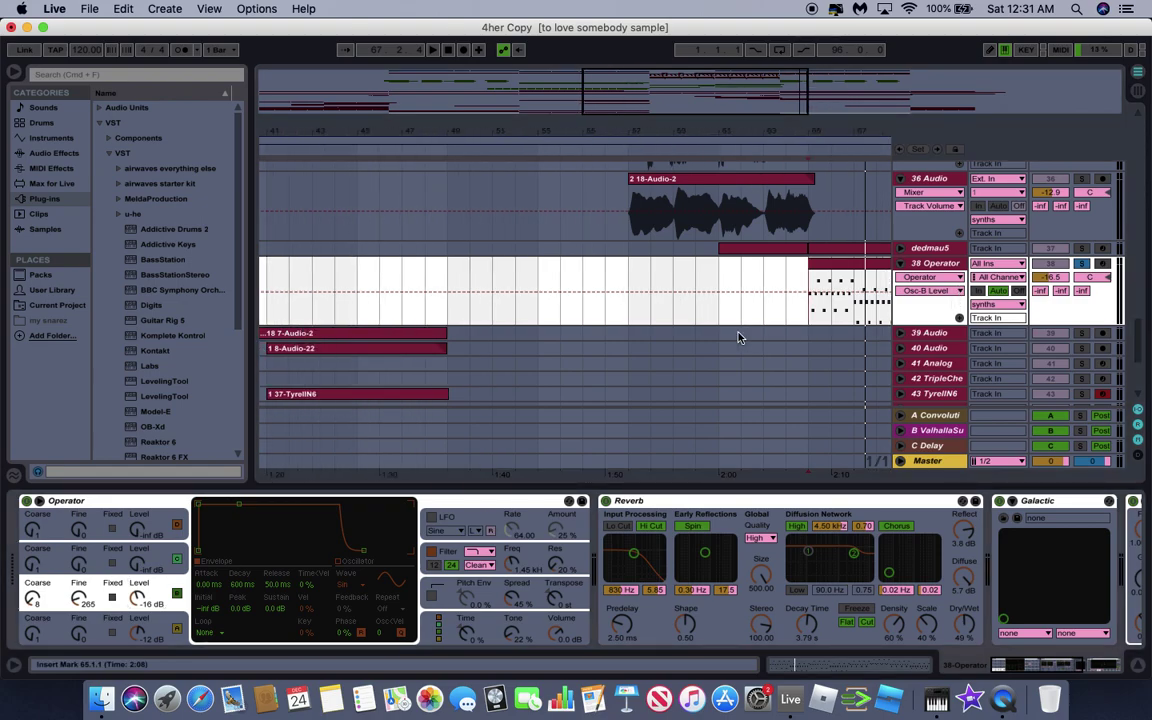
scroll(740, 337, left, 5)
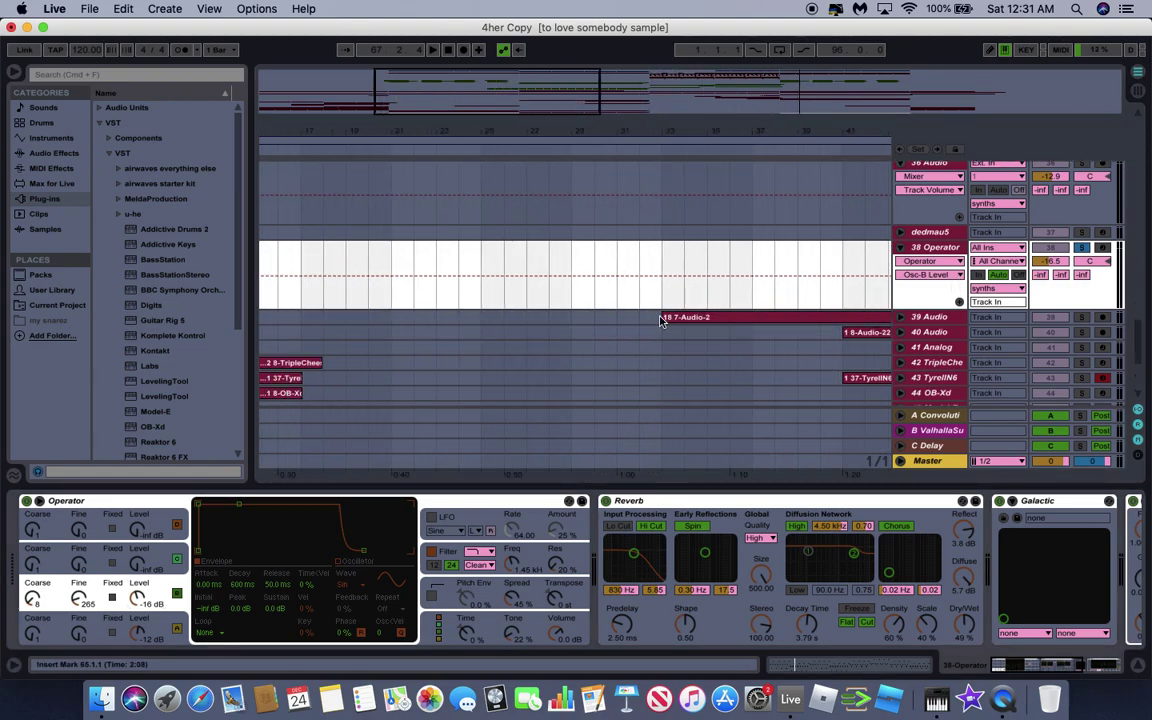
click(929, 318)
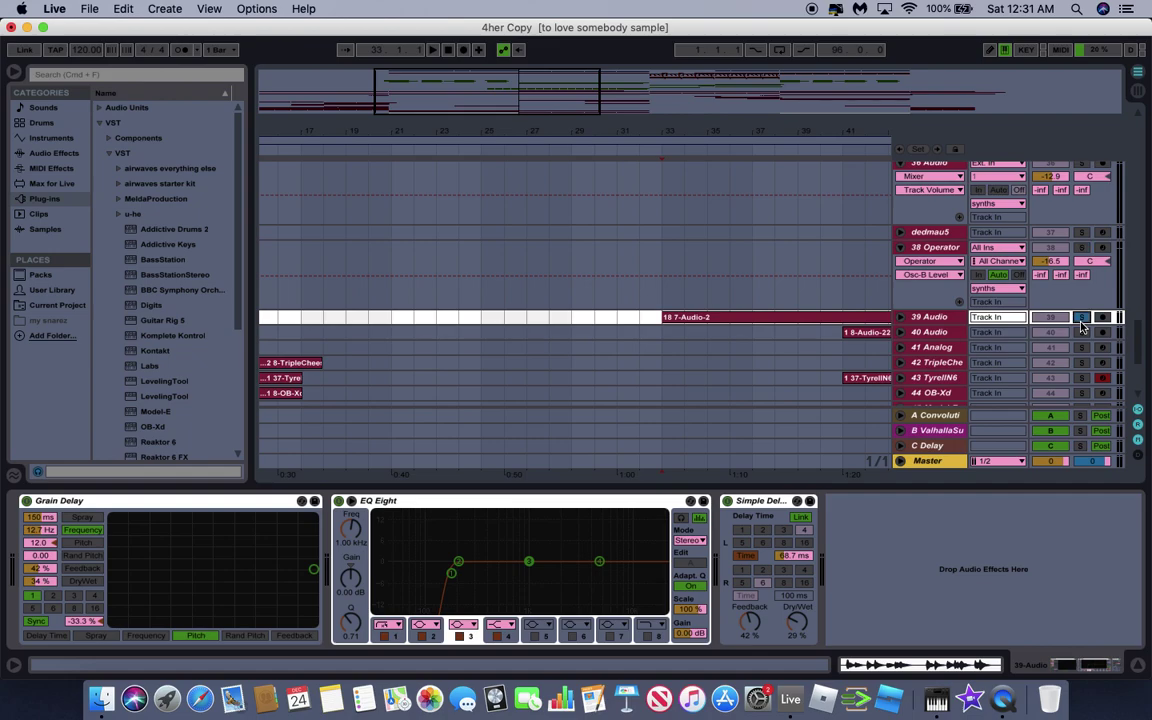
click(901, 317)
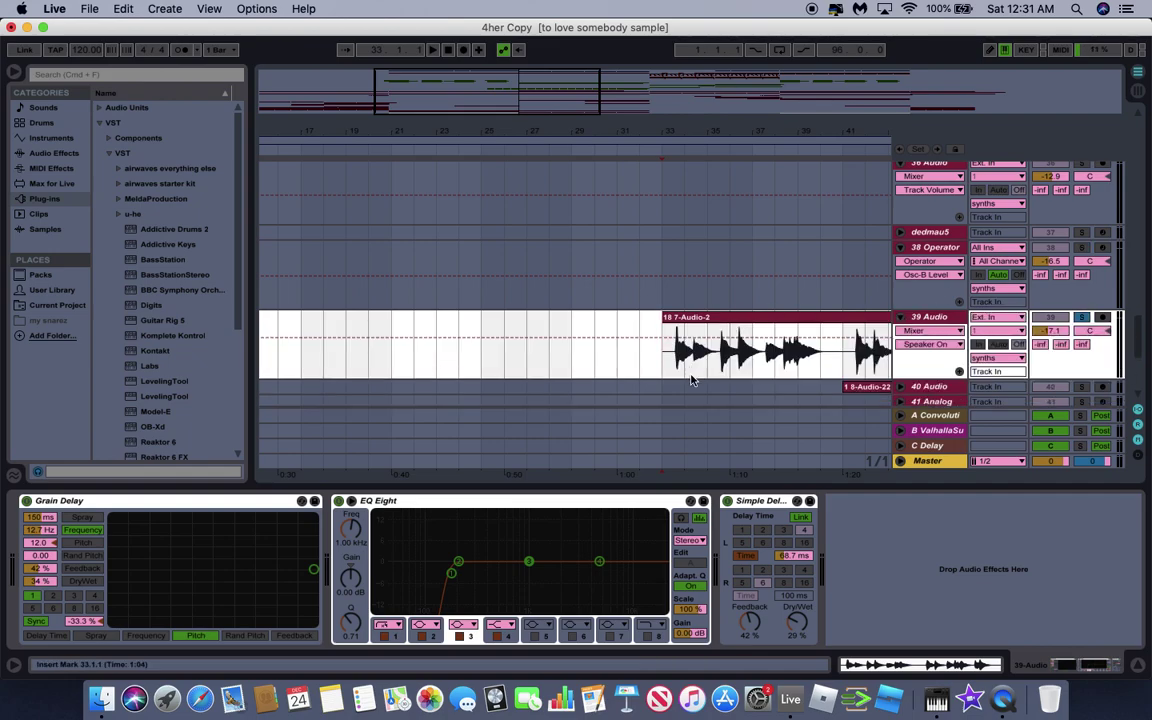
Audition the 39 Audio clip from 33.3.3, switching its Grain Delay off and back on to compare the sound.
scroll(704, 341, right, 2)
drag(615, 137, 615, 130)
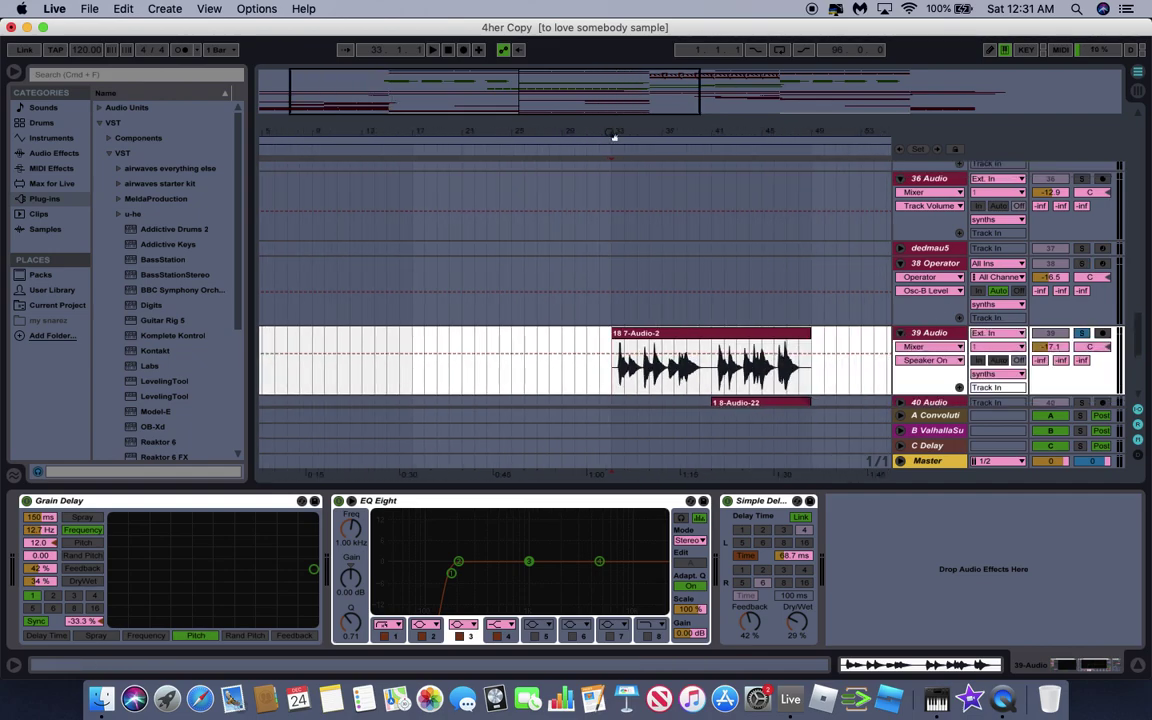
scroll(717, 297, up, 1)
scroll(614, 281, down, 5)
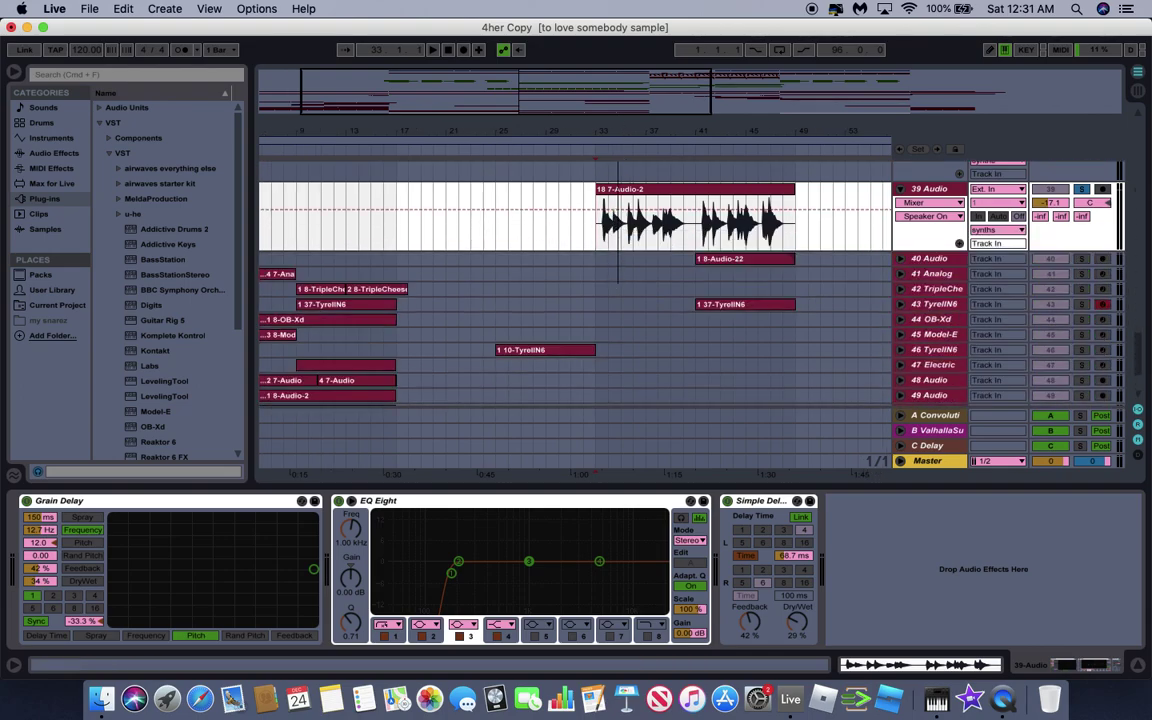
drag(618, 120, 620, 131)
click(540, 232)
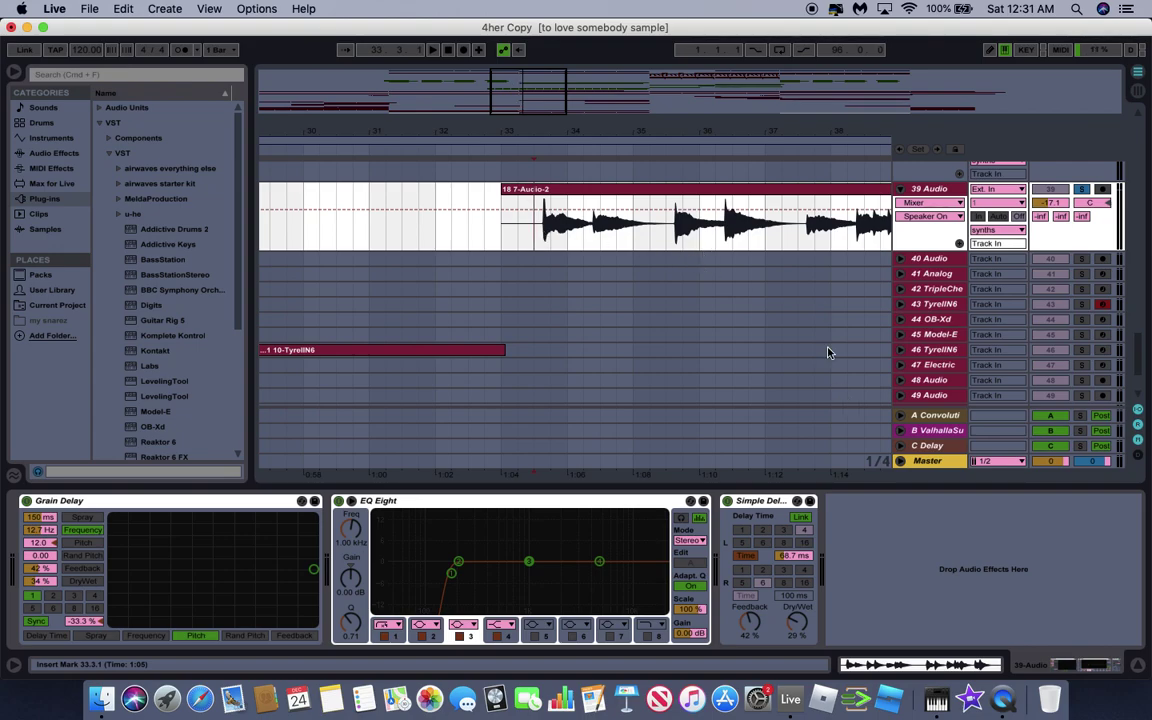
drag(578, 139, 501, 206)
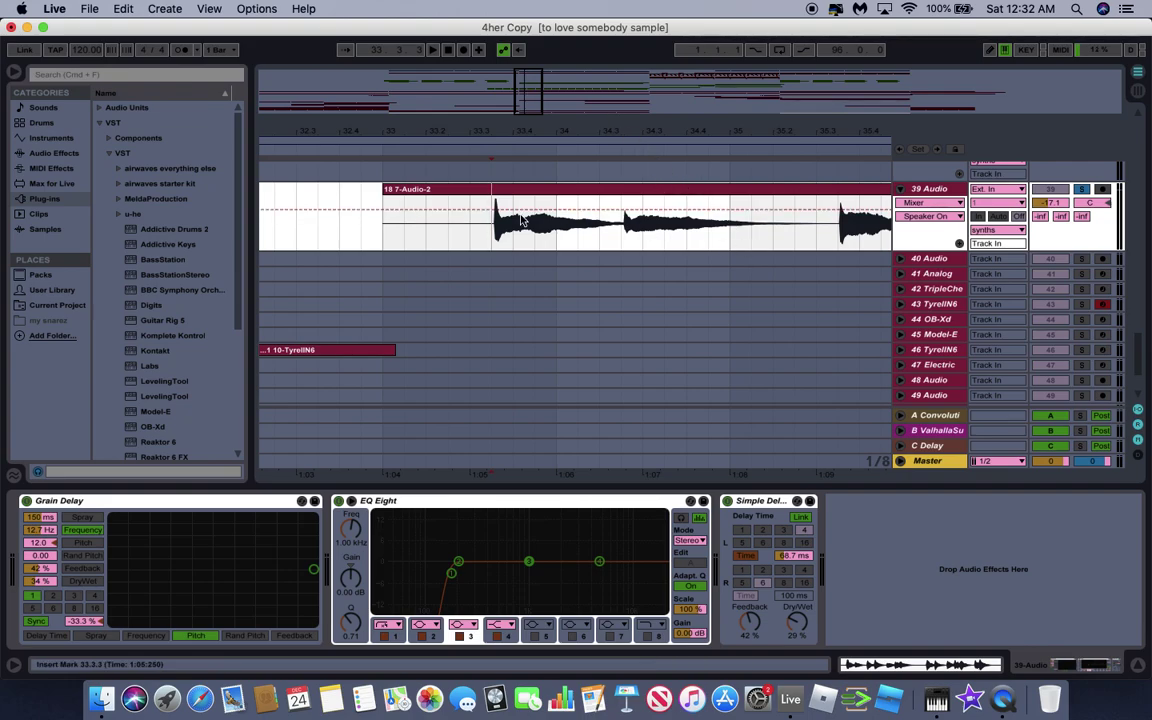
scroll(520, 220, right, 2)
scroll(520, 220, up, 1)
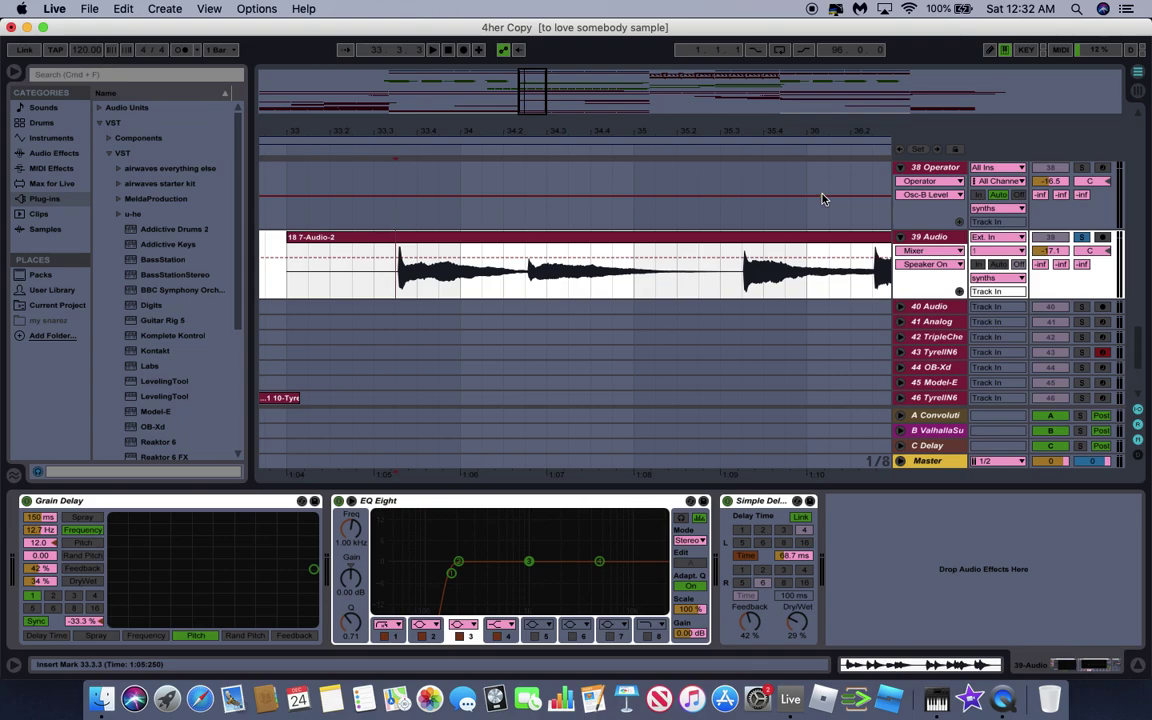
key(space)
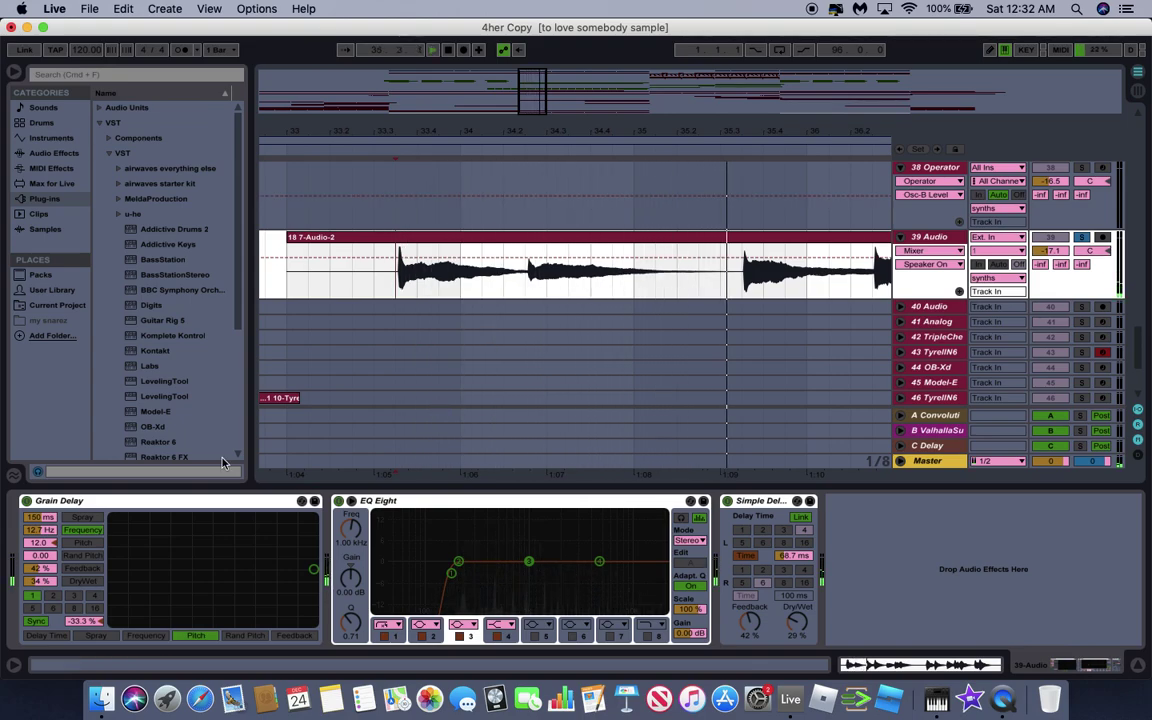
click(283, 503)
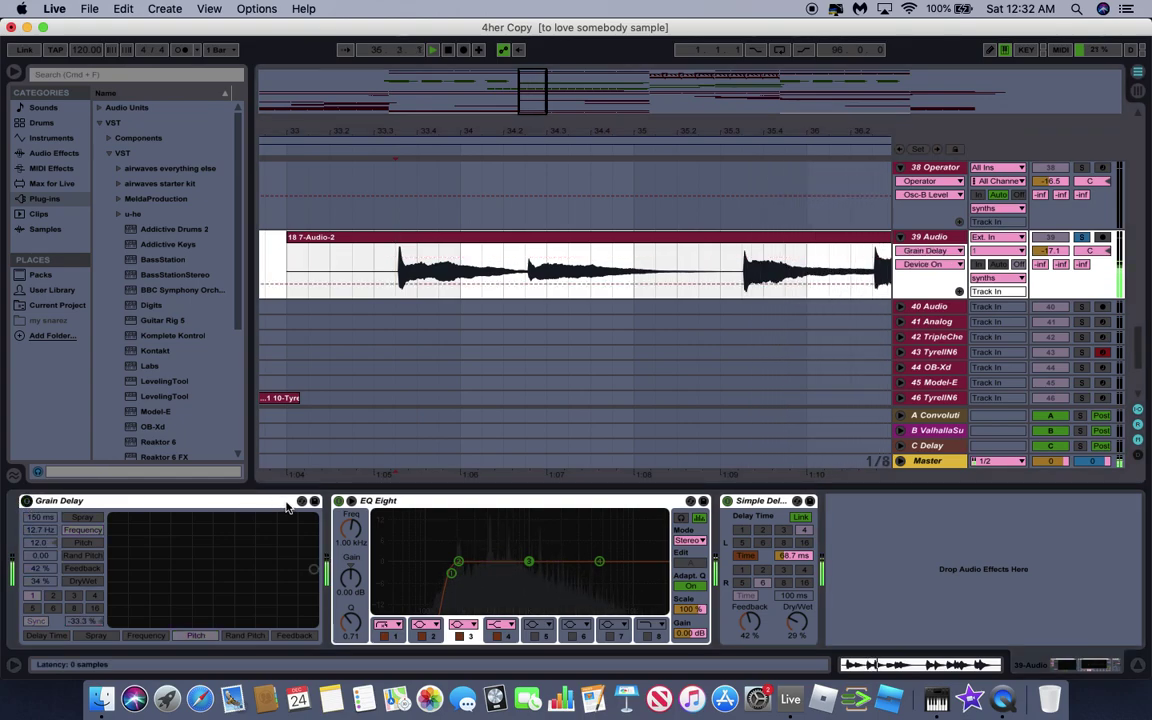
key(space)
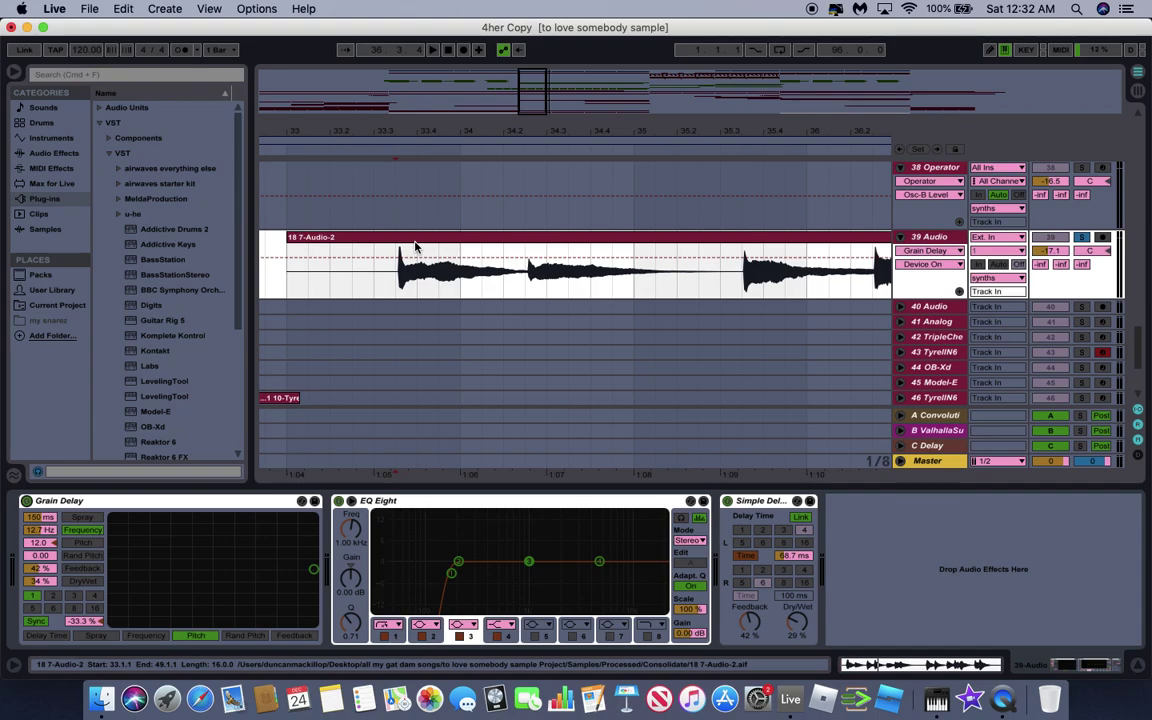
Audition the 39 Audio clip from 38.2.1.
scroll(470, 249, right, 3)
scroll(470, 249, up, 2)
click(815, 335)
right_click(742, 300)
click(765, 303)
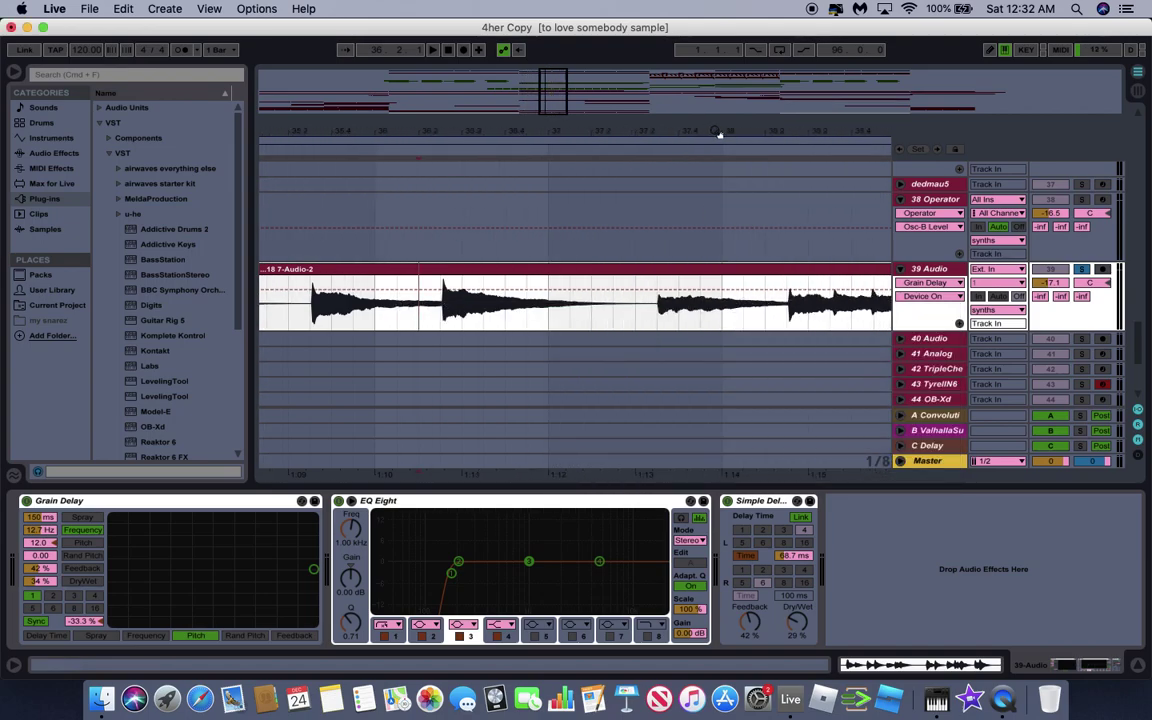
drag(717, 131, 719, 134)
scroll(738, 249, down, 5)
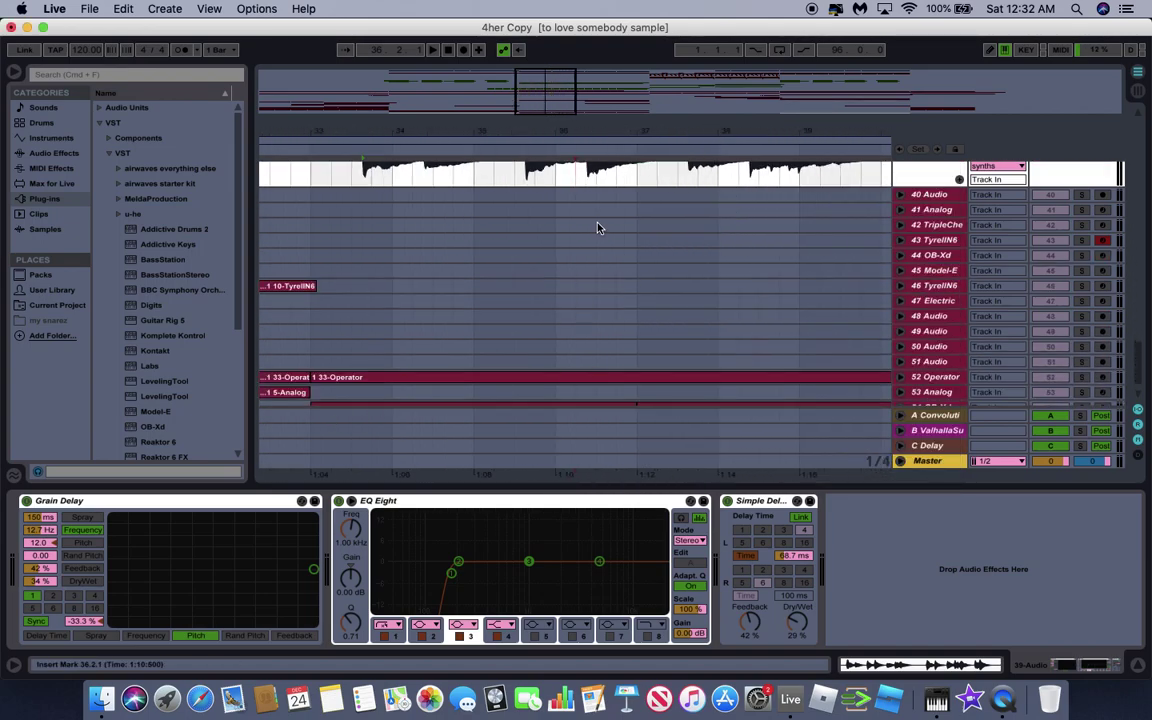
scroll(650, 230, up, 3)
click(738, 268)
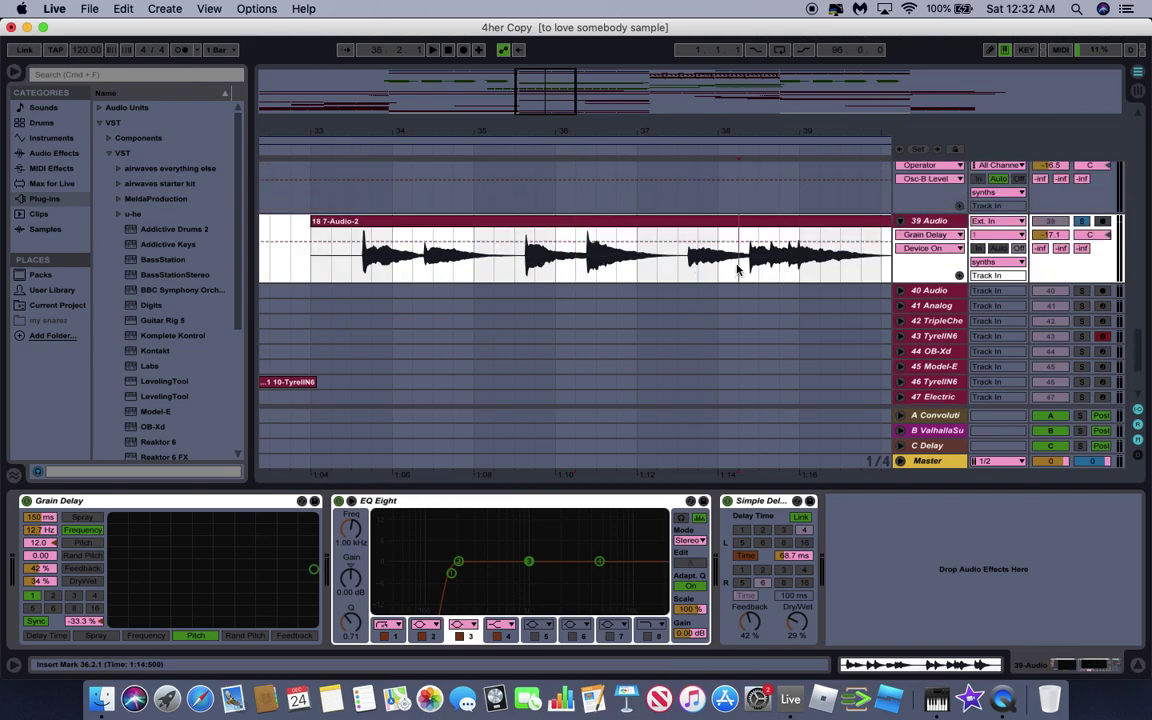
key(space)
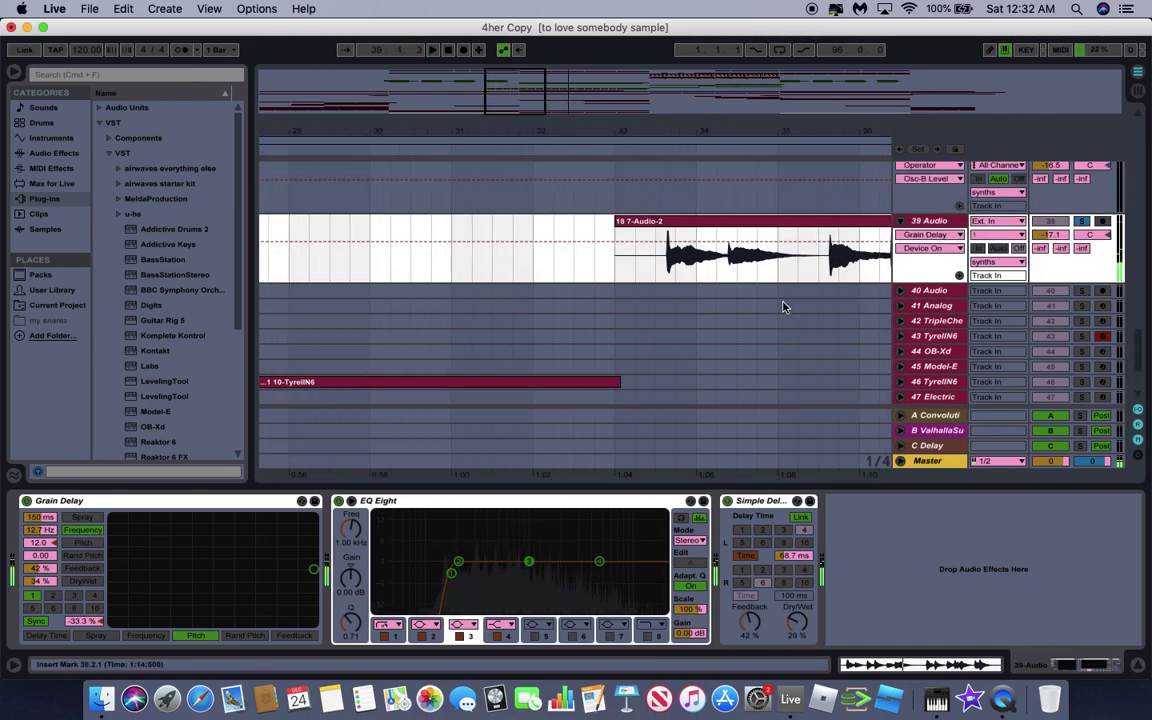
scroll(820, 320, up, 2)
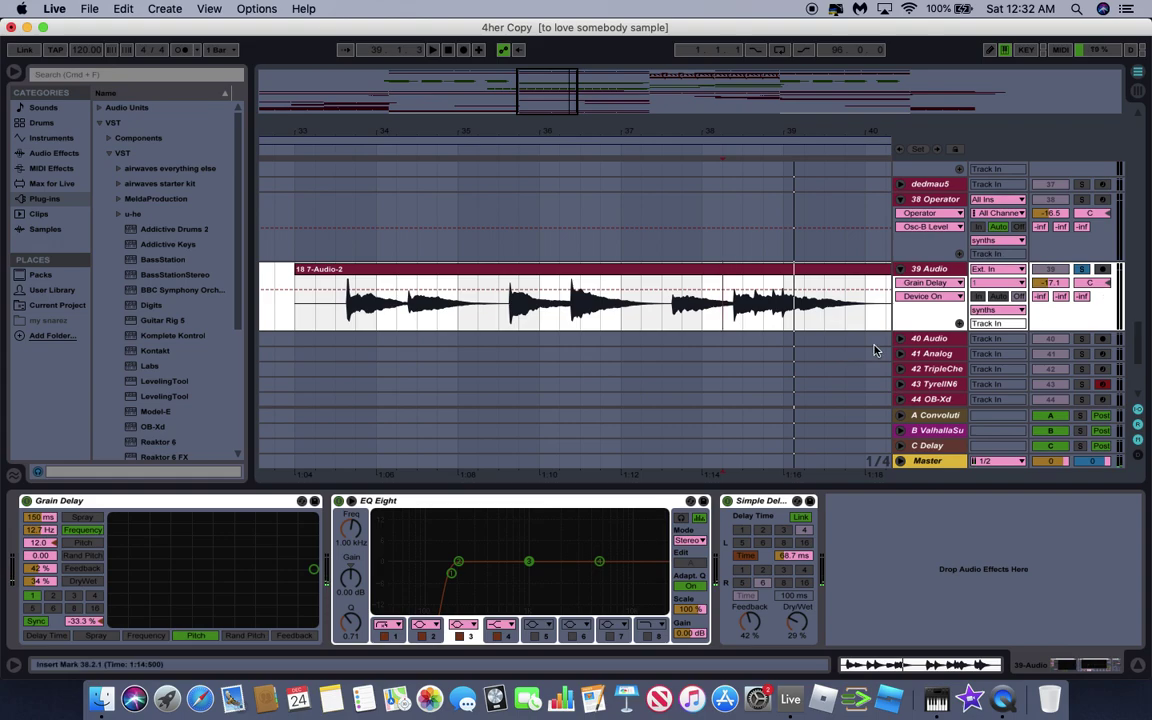
Unfold and solo the 40 Audio track and audition its clip from 41.1.1.
click(720, 338)
scroll(724, 342, down, 1)
scroll(724, 342, down, 2)
click(380, 302)
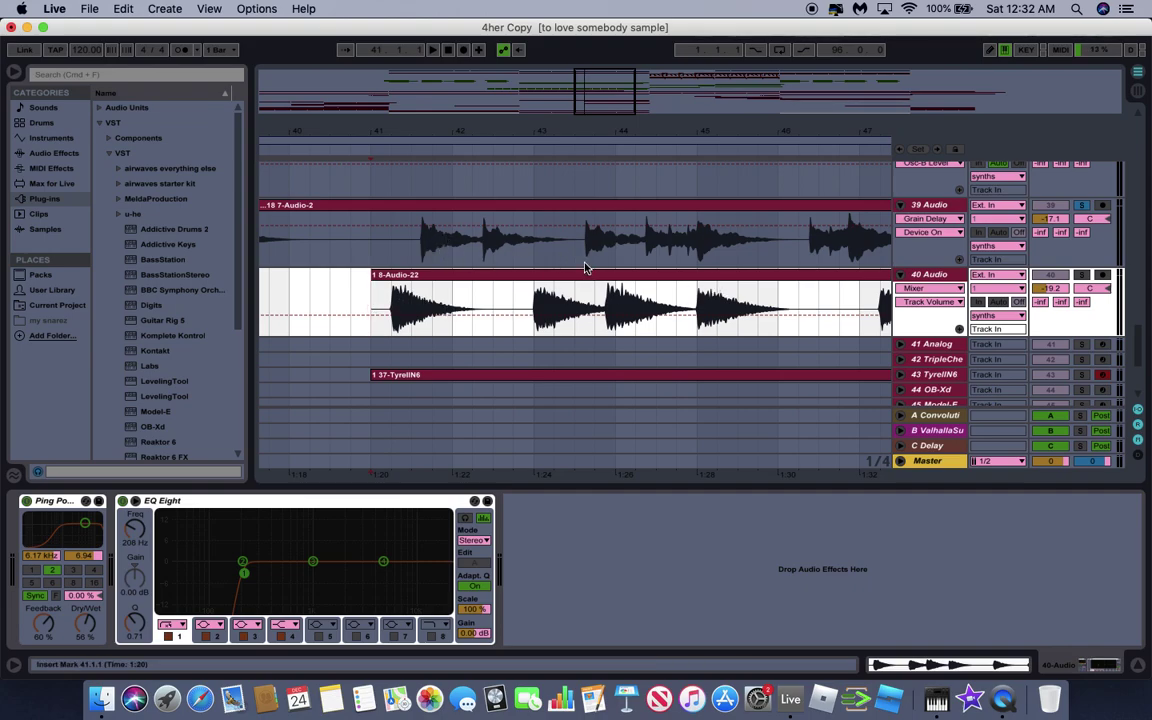
key(space)
click(1081, 274)
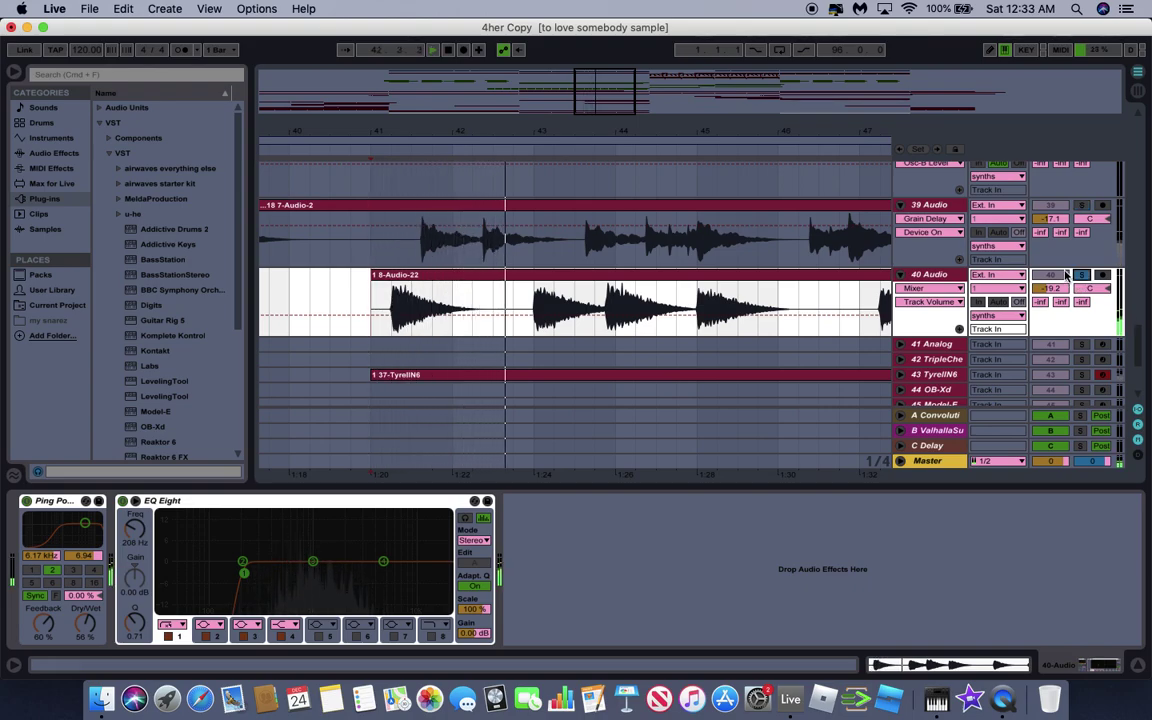
key(space)
click(1082, 277)
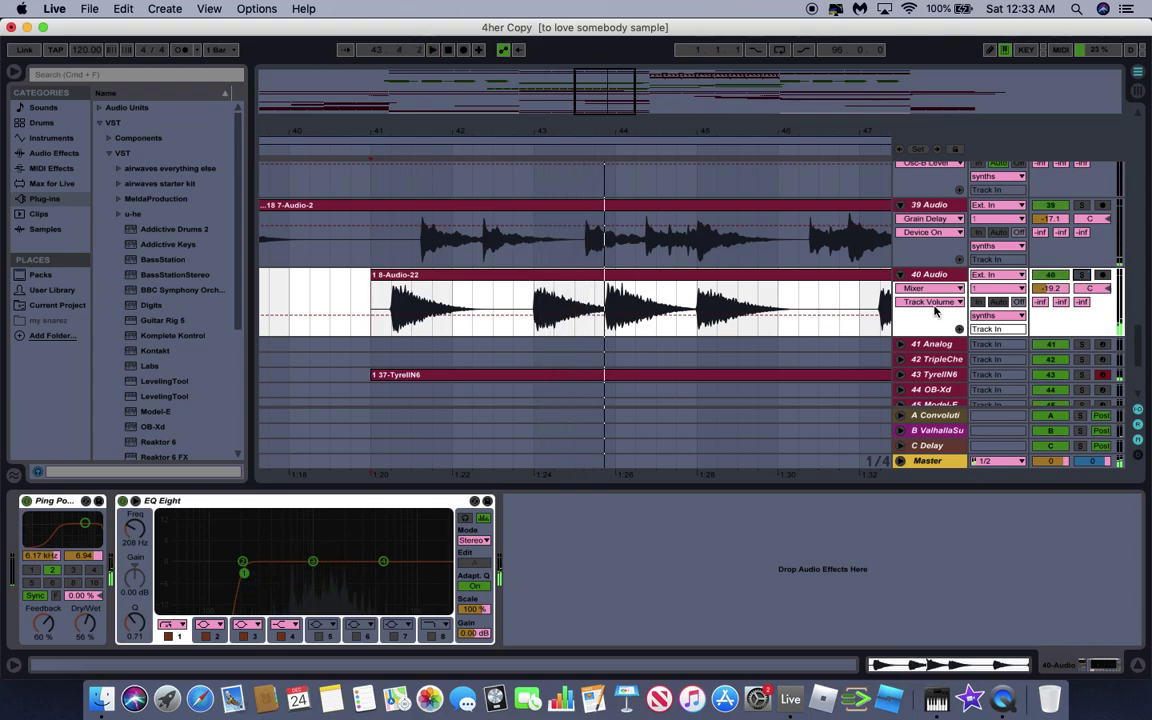
click(1082, 277)
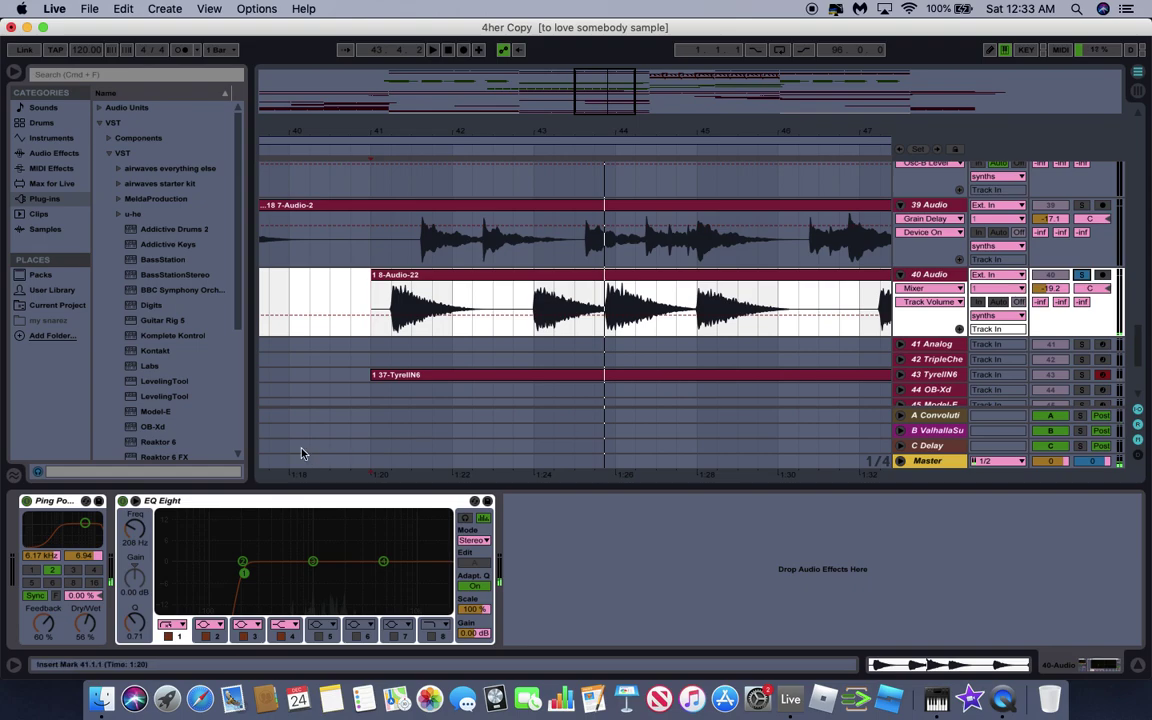
key(0)
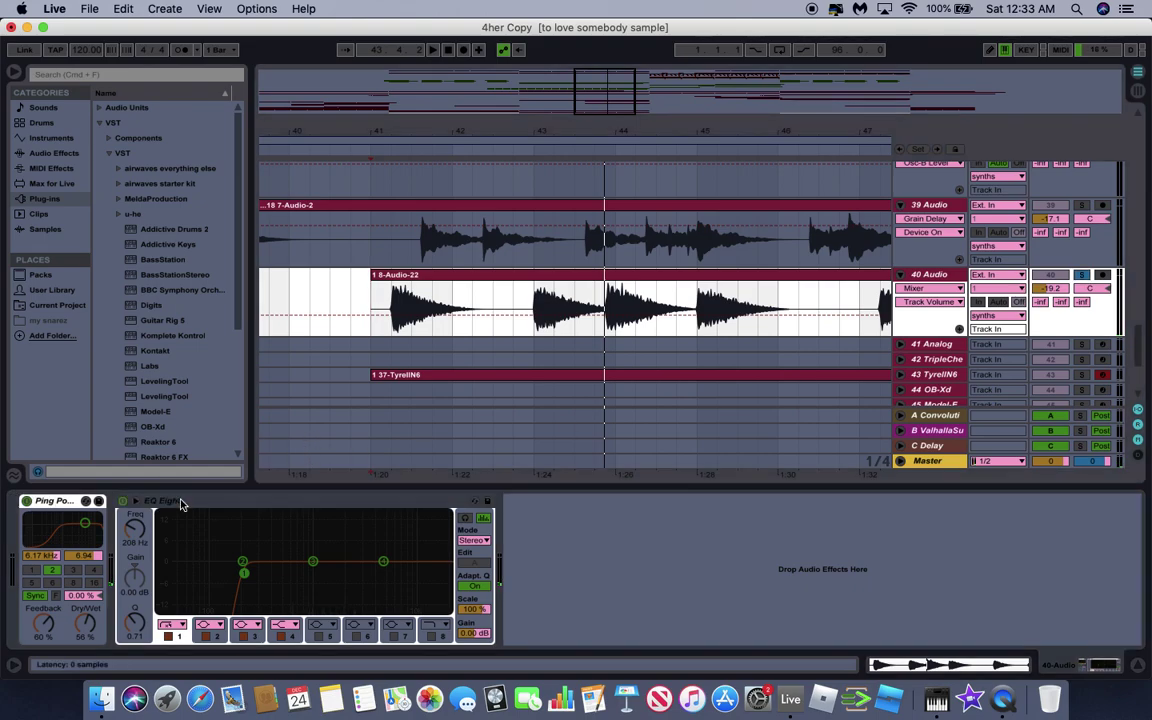
Unfold and solo the 41 Analog track and audition its first clip from the start of the song.
scroll(537, 352, down, 2)
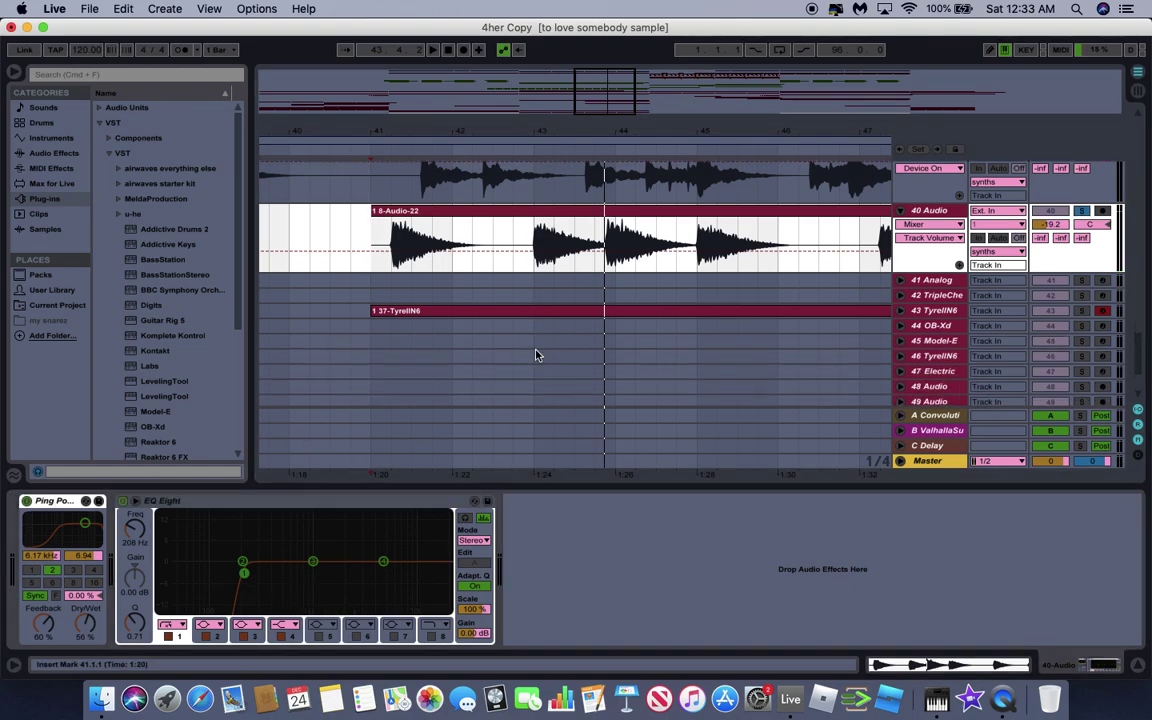
scroll(537, 352, left, 8)
scroll(535, 354, left, 15)
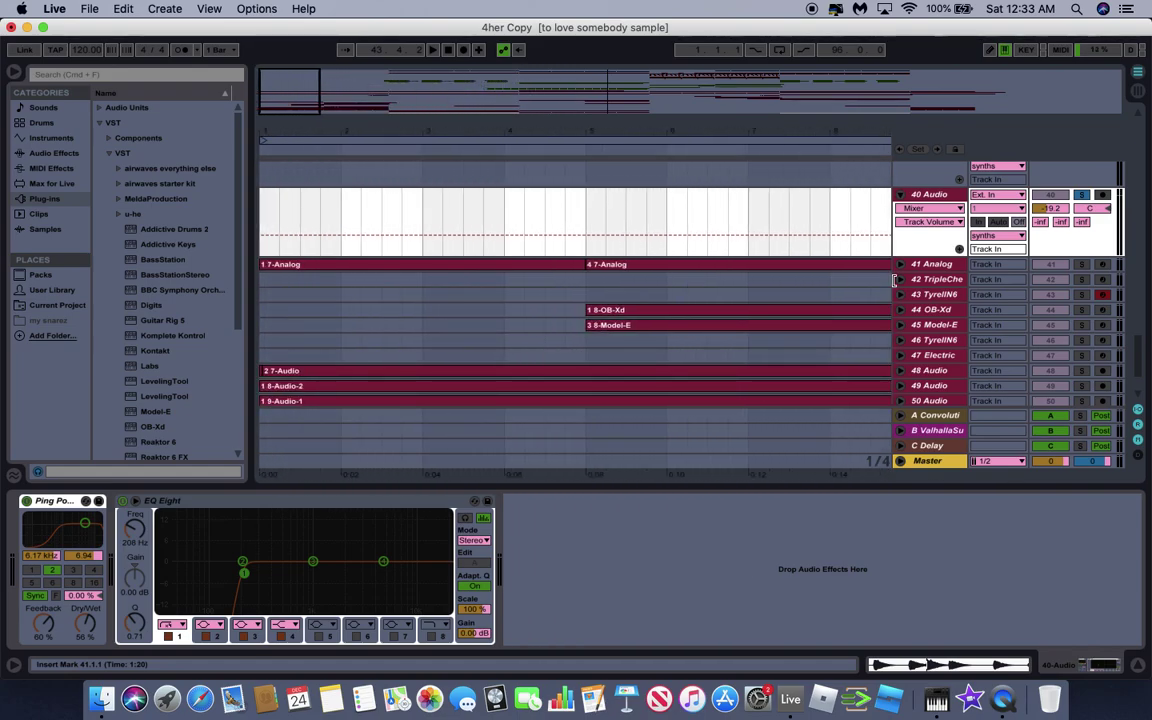
scroll(930, 243, down, 3)
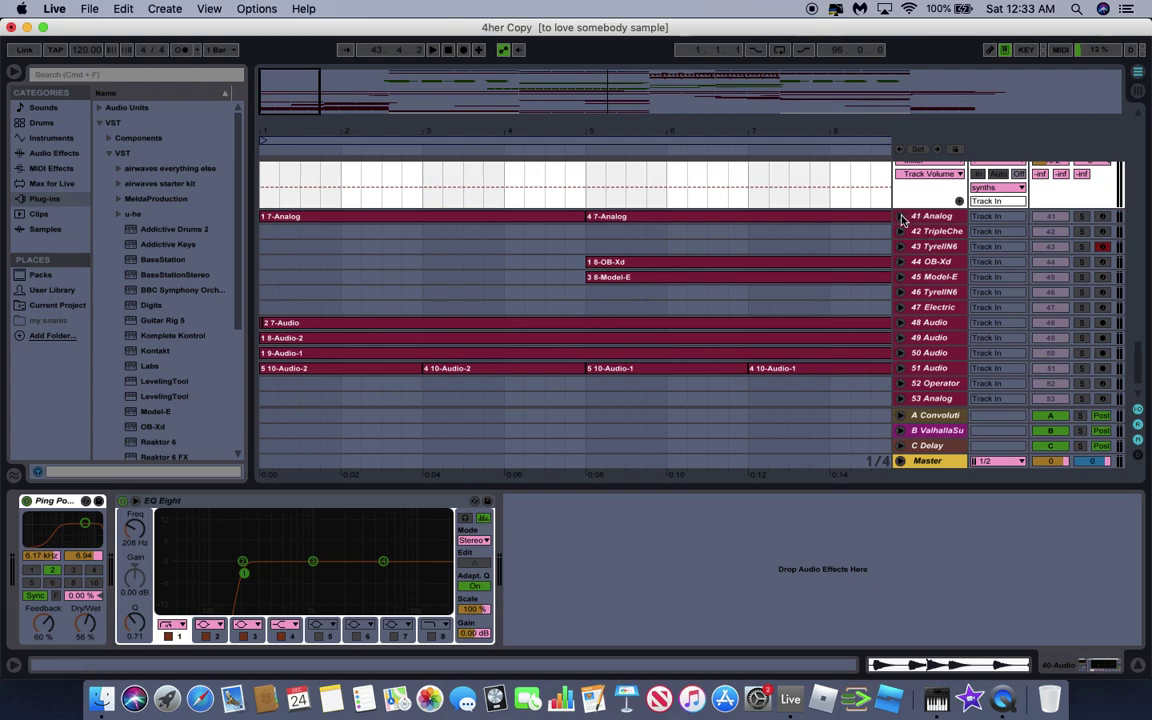
click(900, 217)
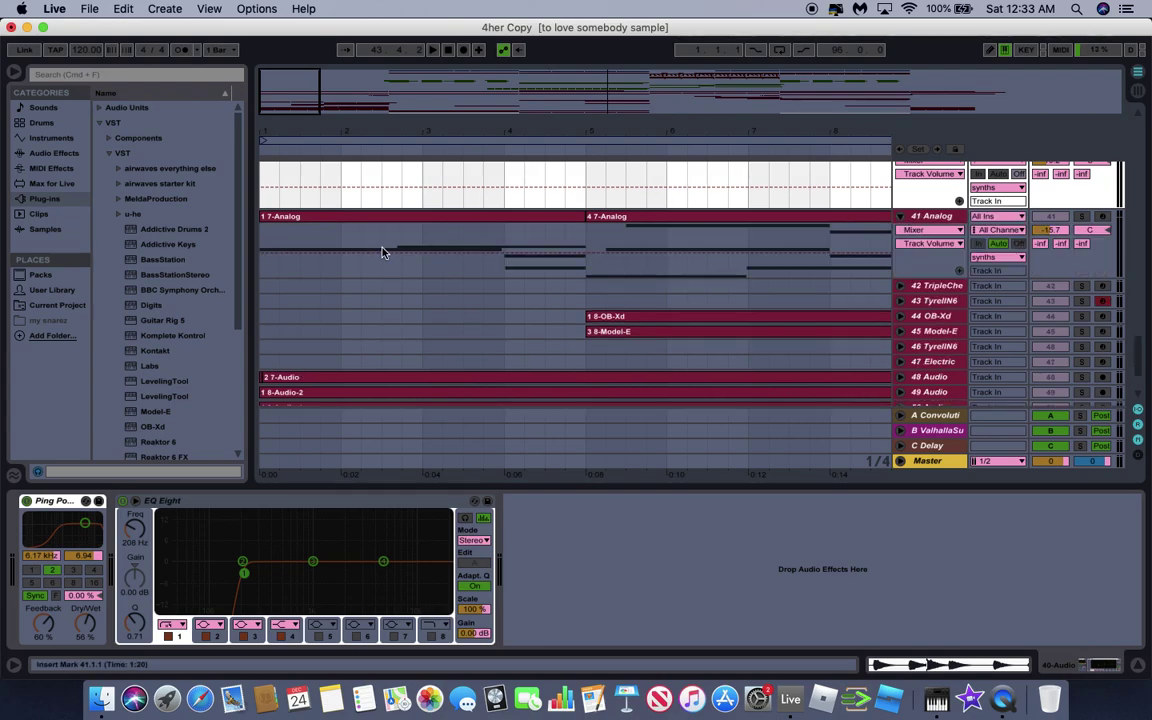
click(269, 260)
key(space)
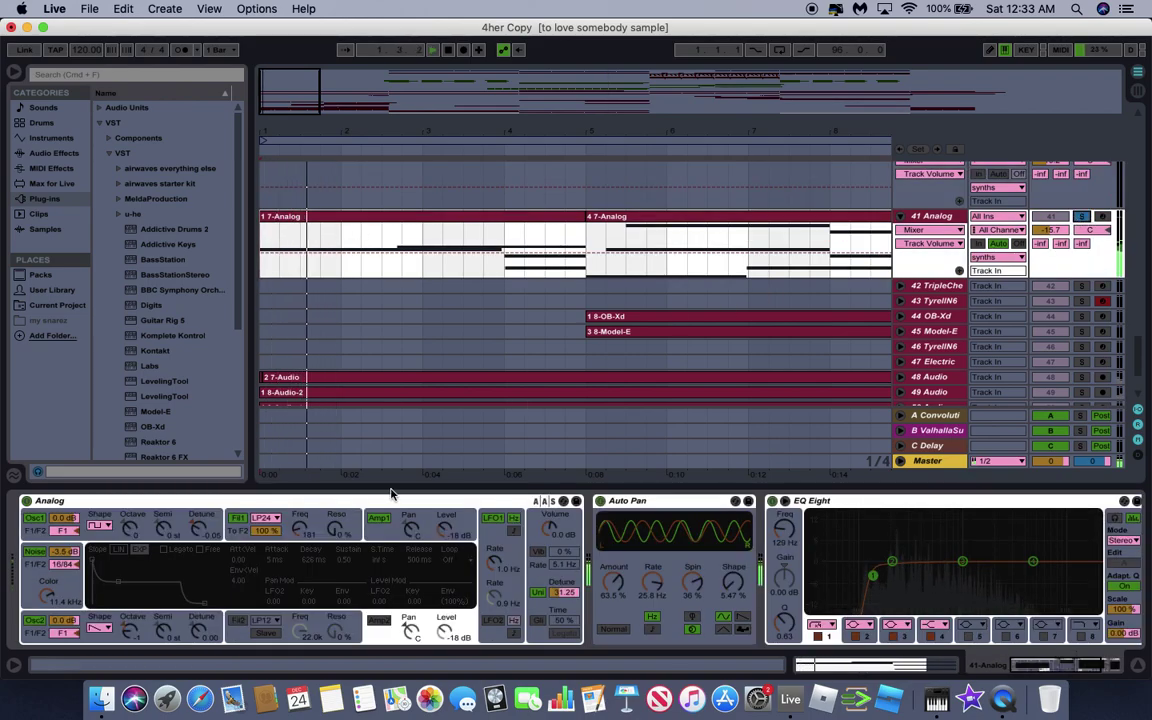
Examine the 41 Analog track's Analog oscillator, filter and LFO settings and its Auto Pan.
click(157, 527)
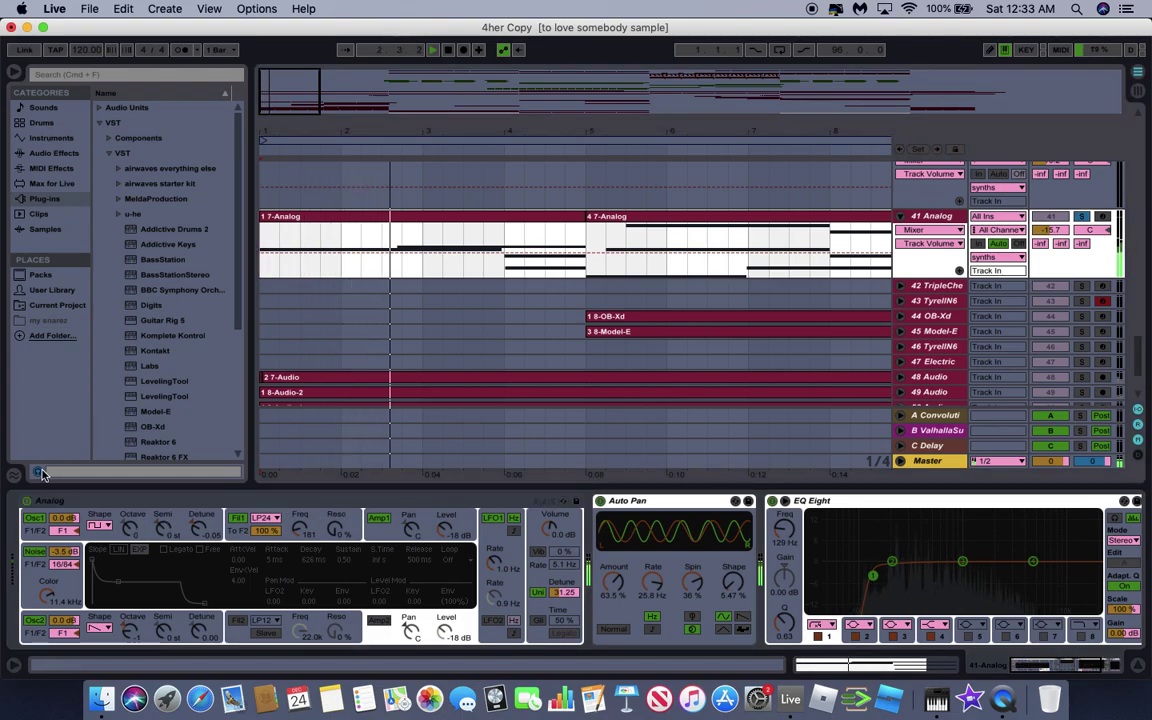
click(131, 527)
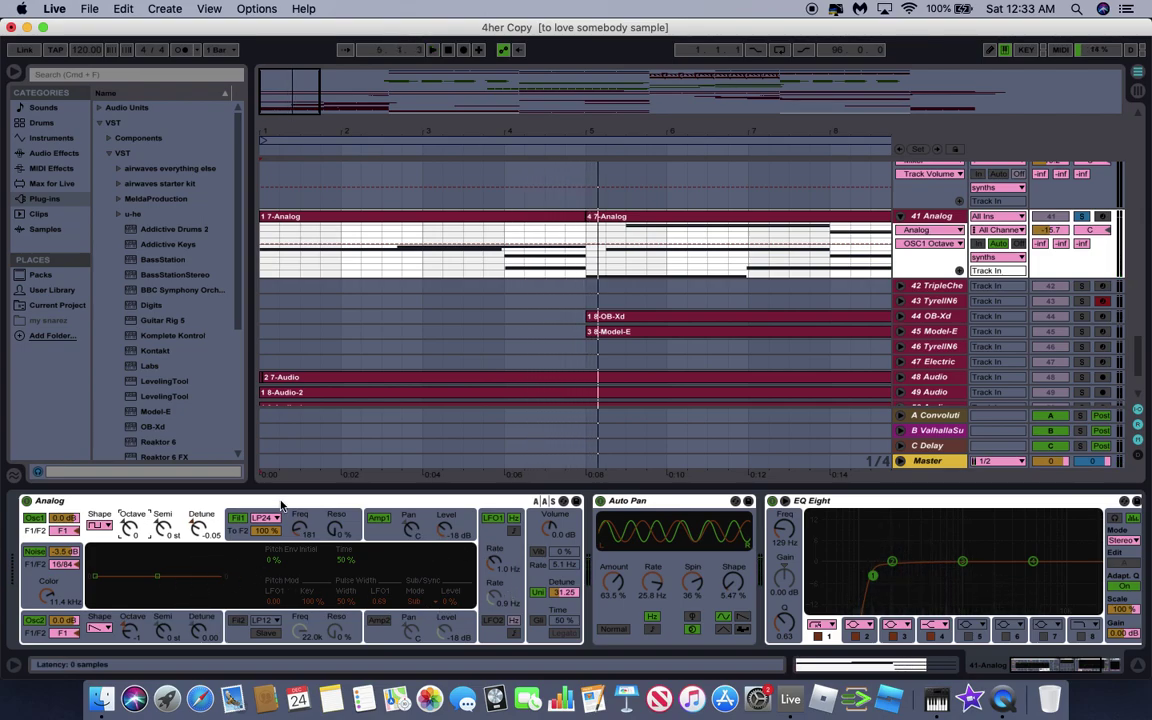
click(323, 521)
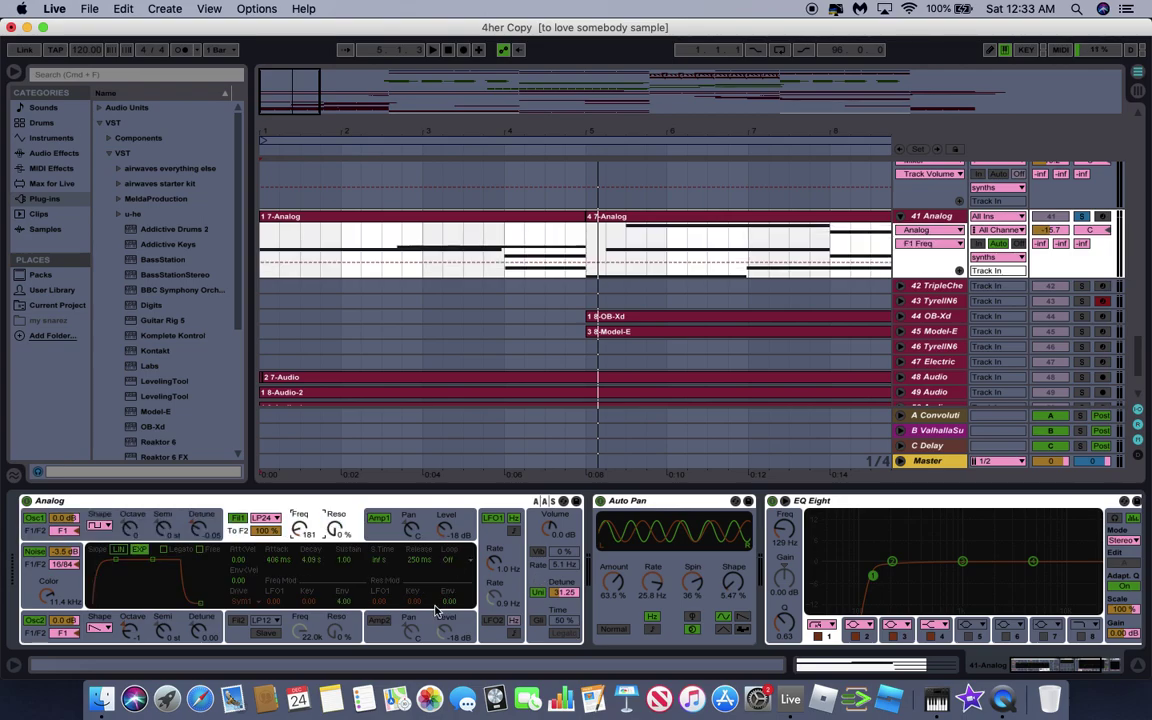
click(496, 541)
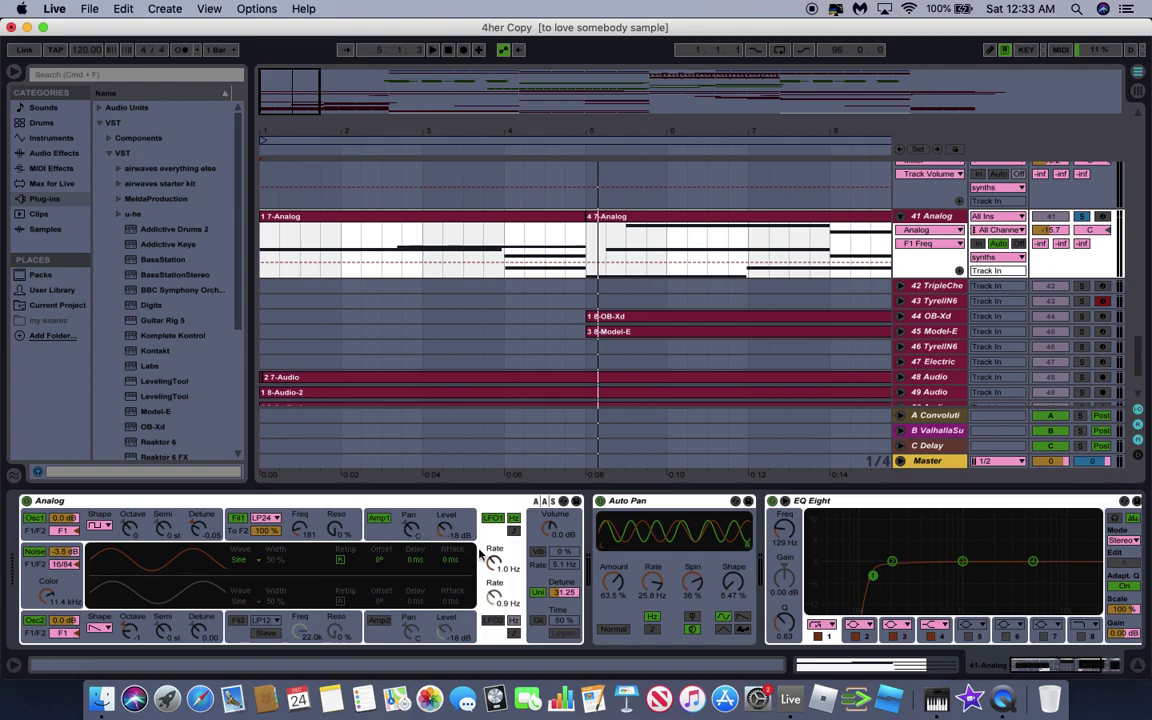
click(296, 521)
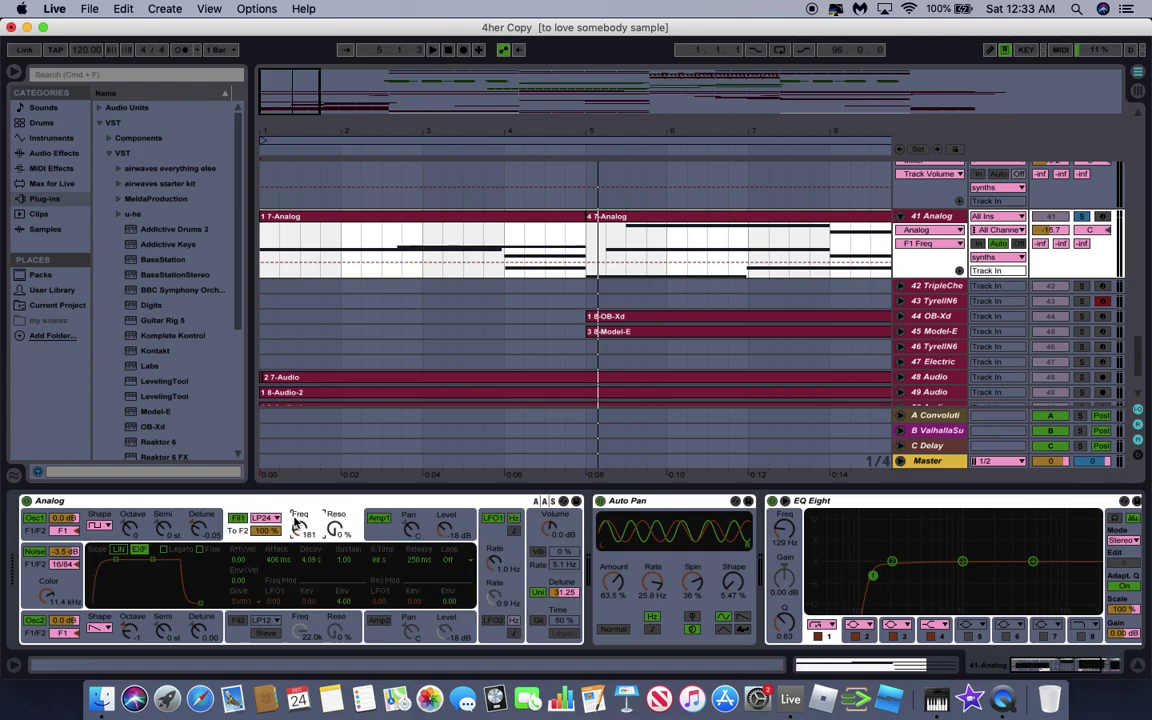
click(641, 508)
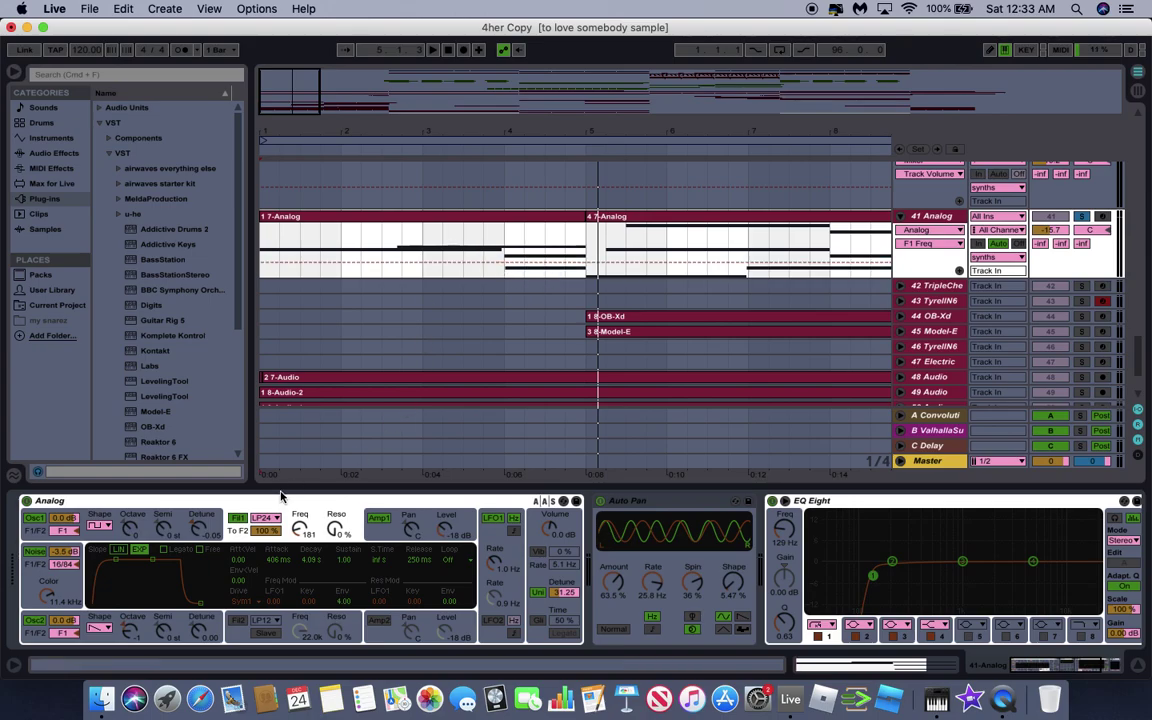
click(112, 519)
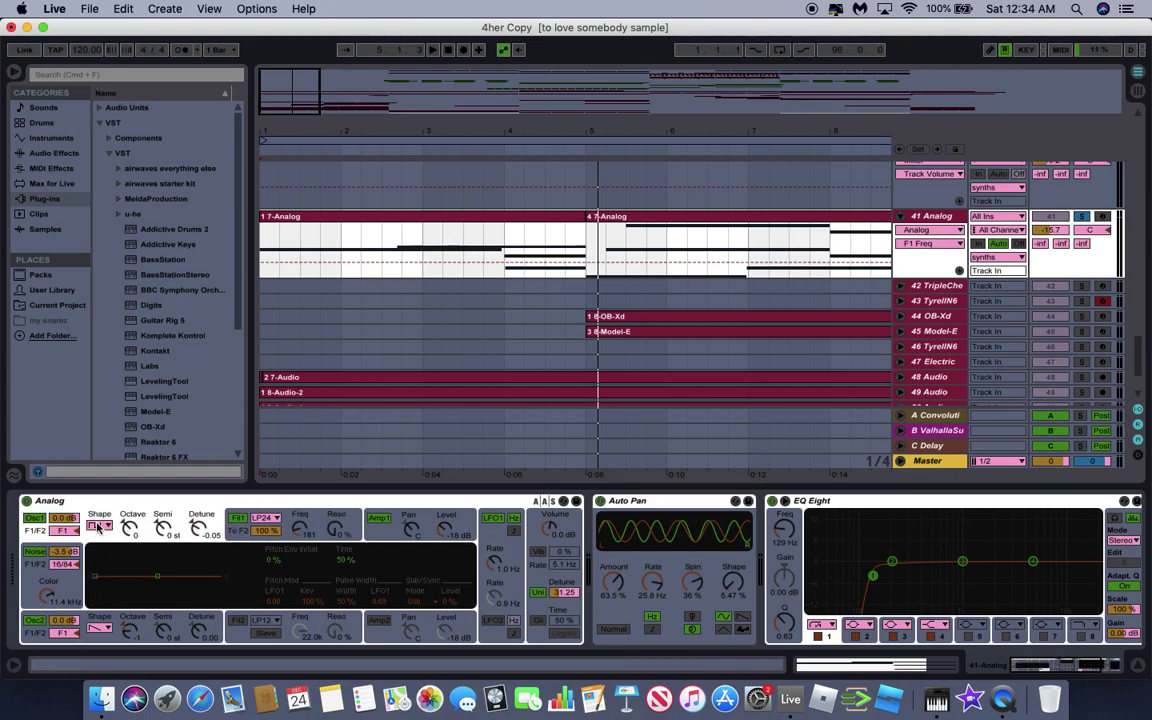
click(106, 640)
drag(102, 632, 97, 630)
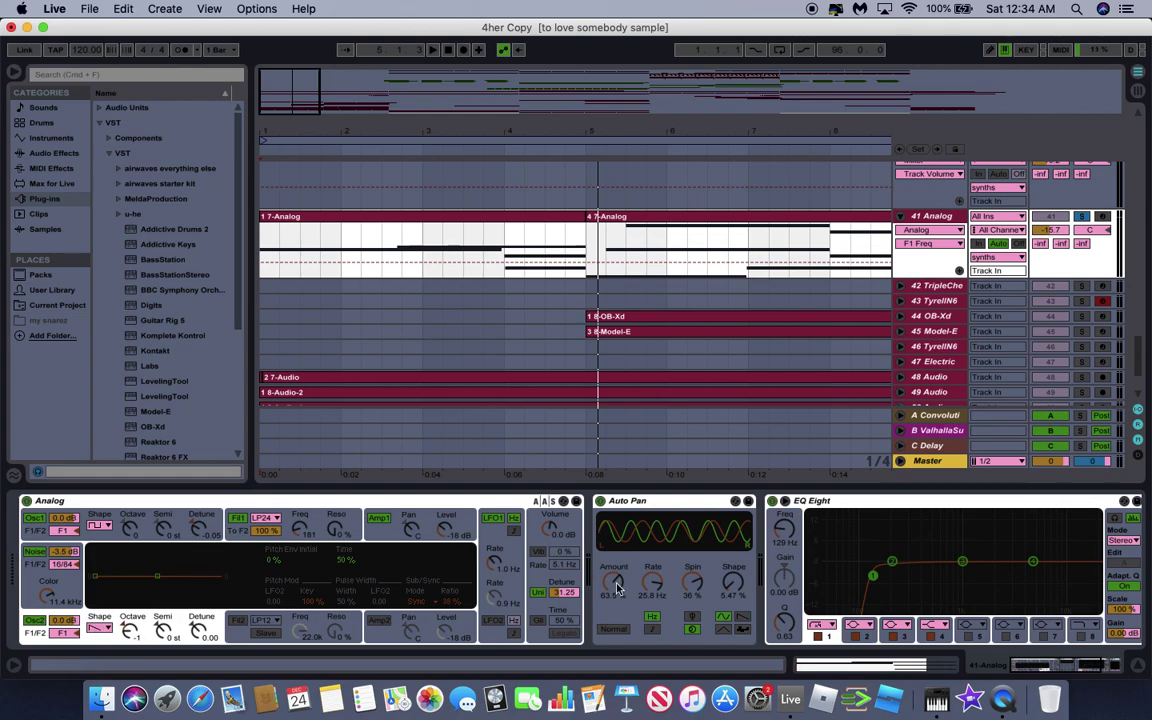
Examine the 41 Analog track's LFO and Filter 1 envelope settings and audition its clip from 1.1.1.
click(497, 540)
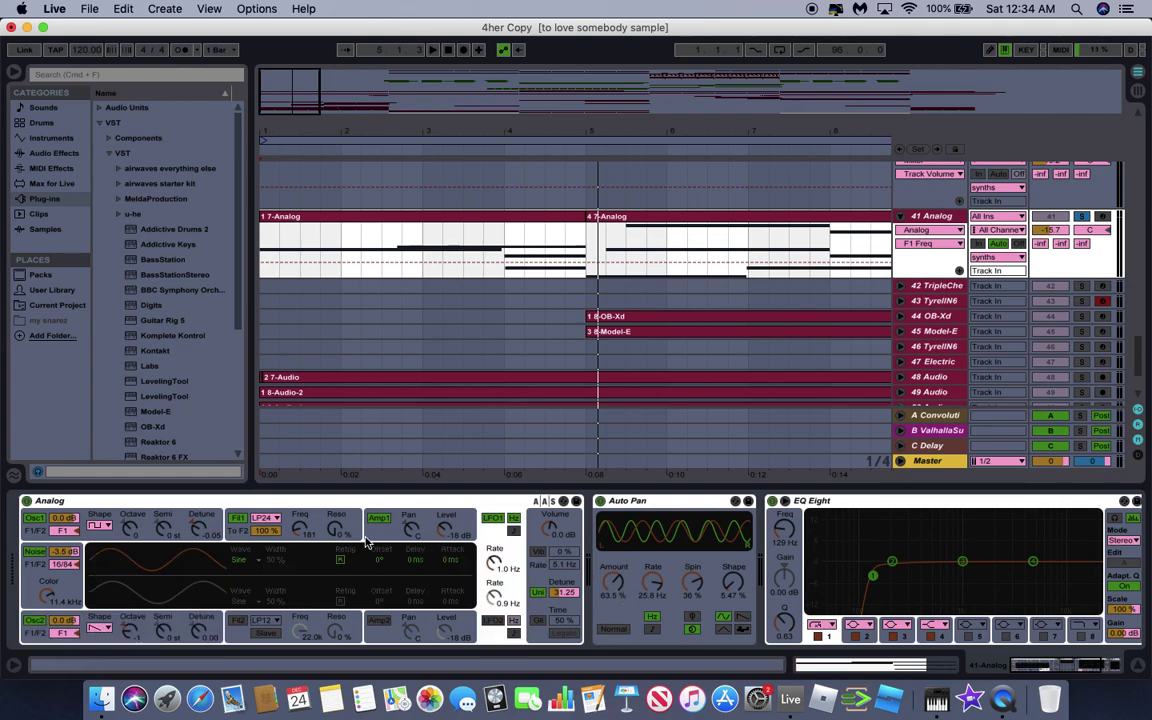
click(296, 520)
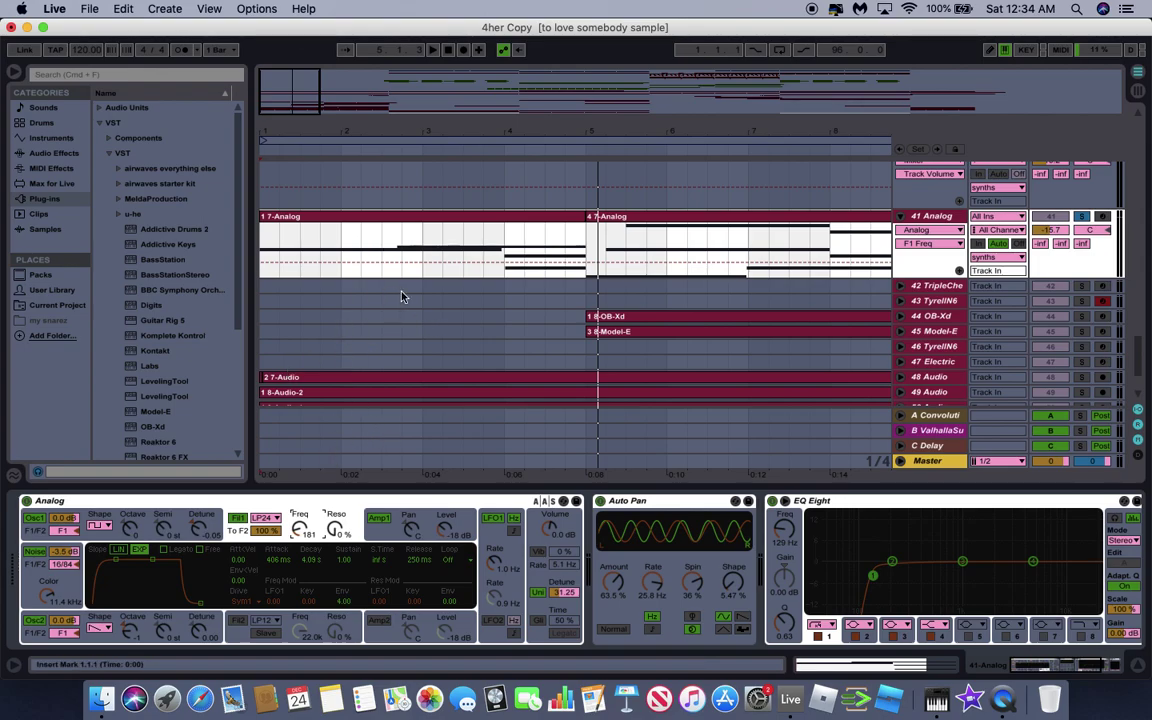
click(265, 250)
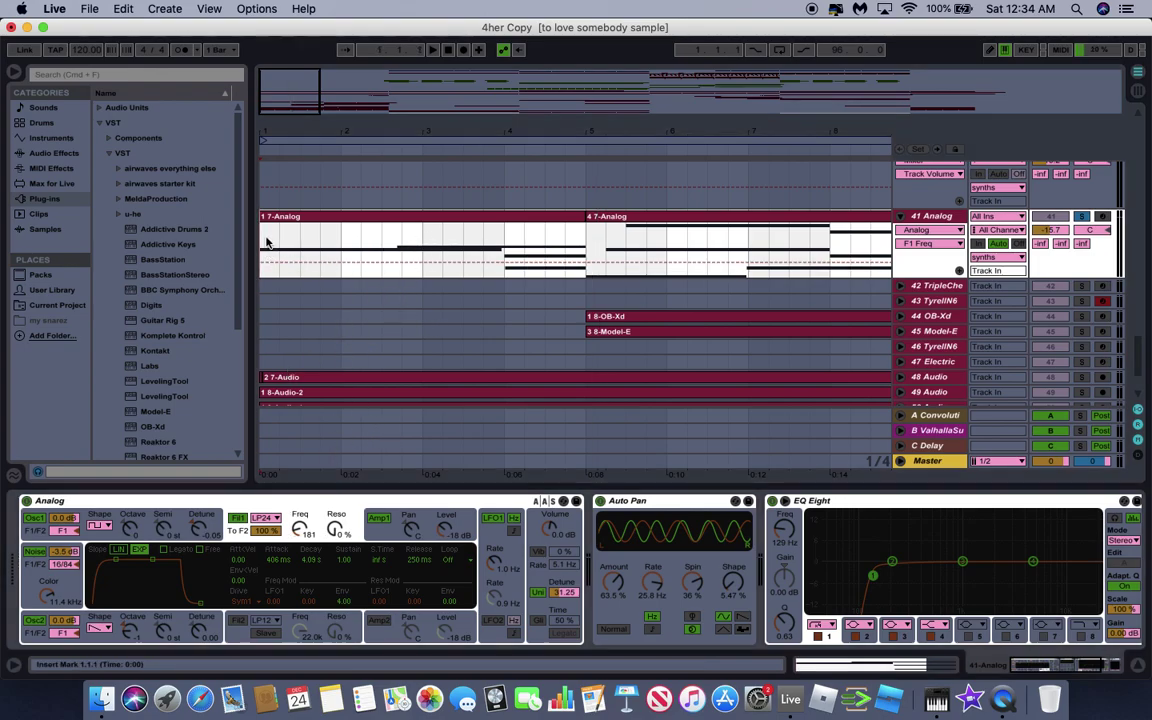
key(space)
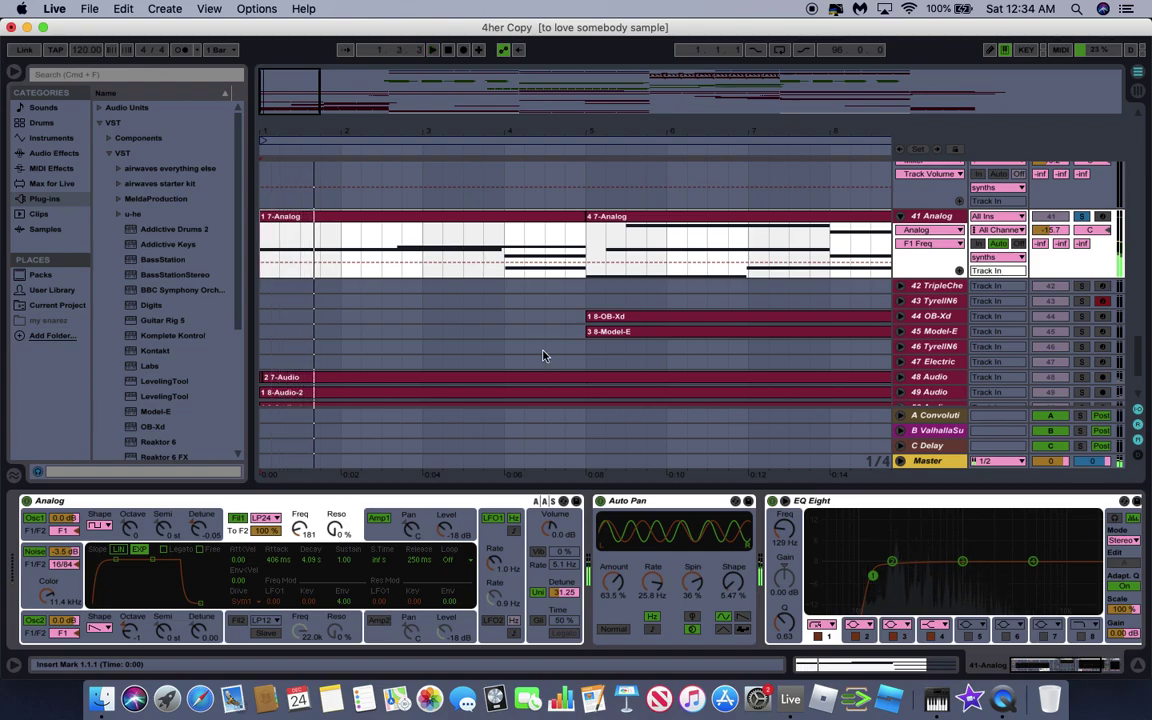
scroll(560, 355, down, 2)
scroll(648, 288, up, 2)
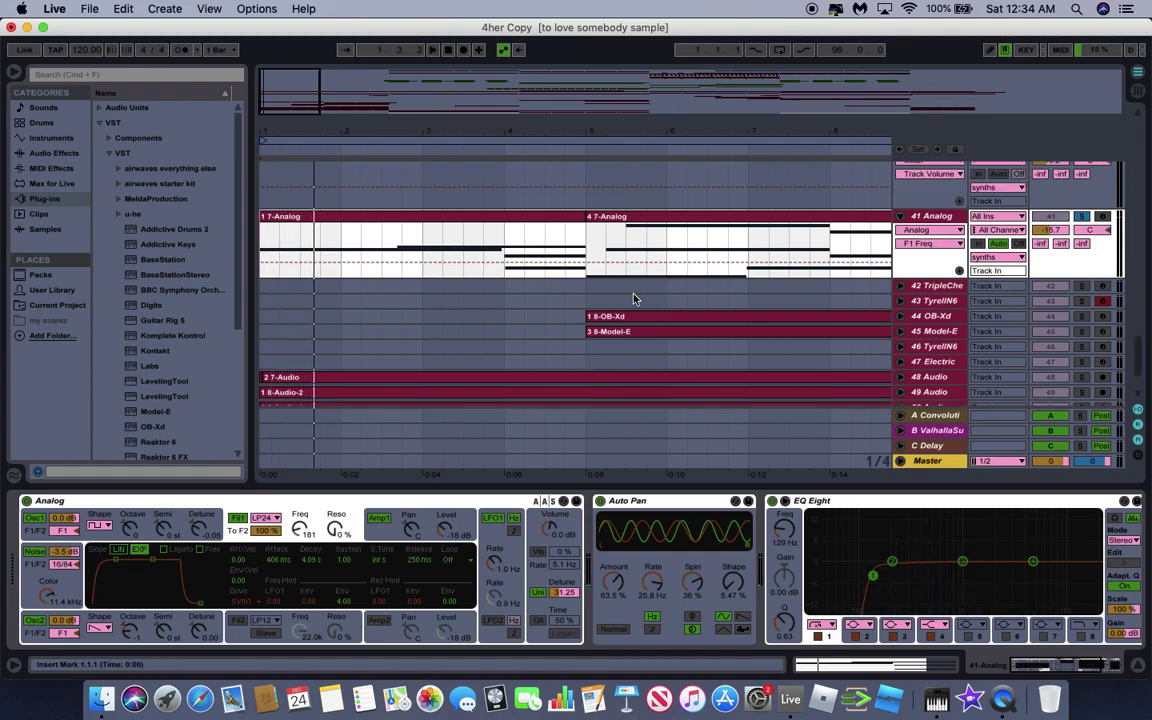
Select and solo the 42 TripleCheese track with the insert mark at its first clip's start, 9.1.1.
scroll(577, 321, right, 3)
scroll(576, 321, right, 3)
scroll(576, 321, up, 1)
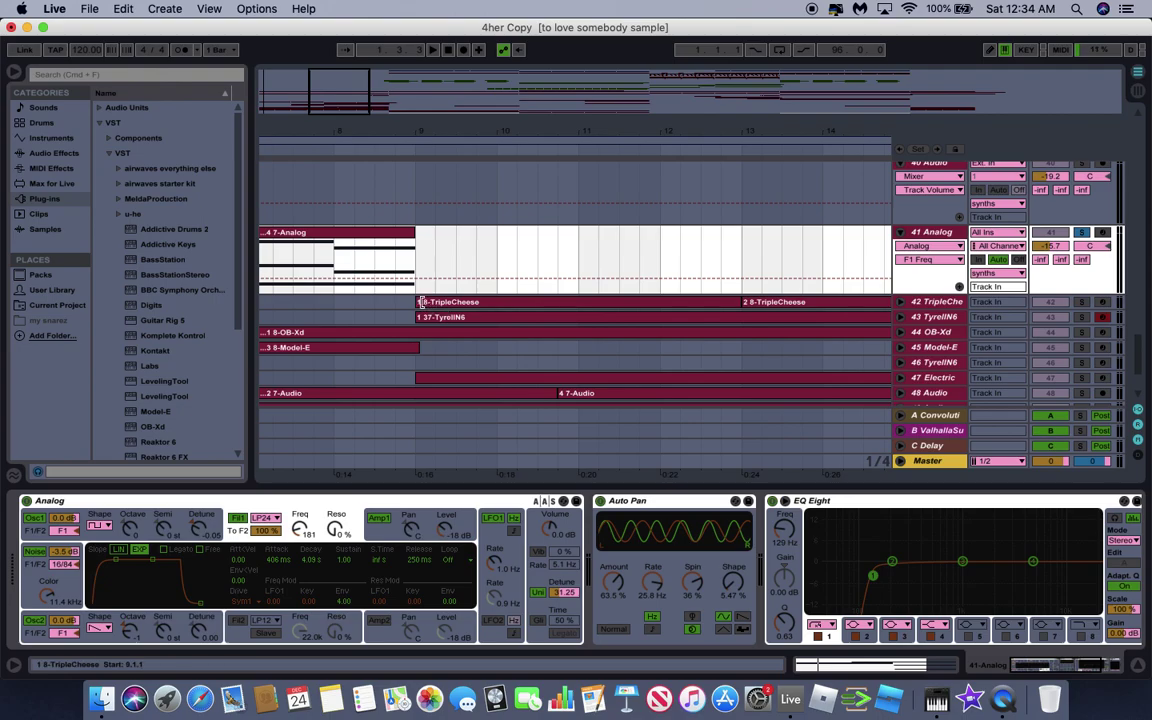
click(1100, 302)
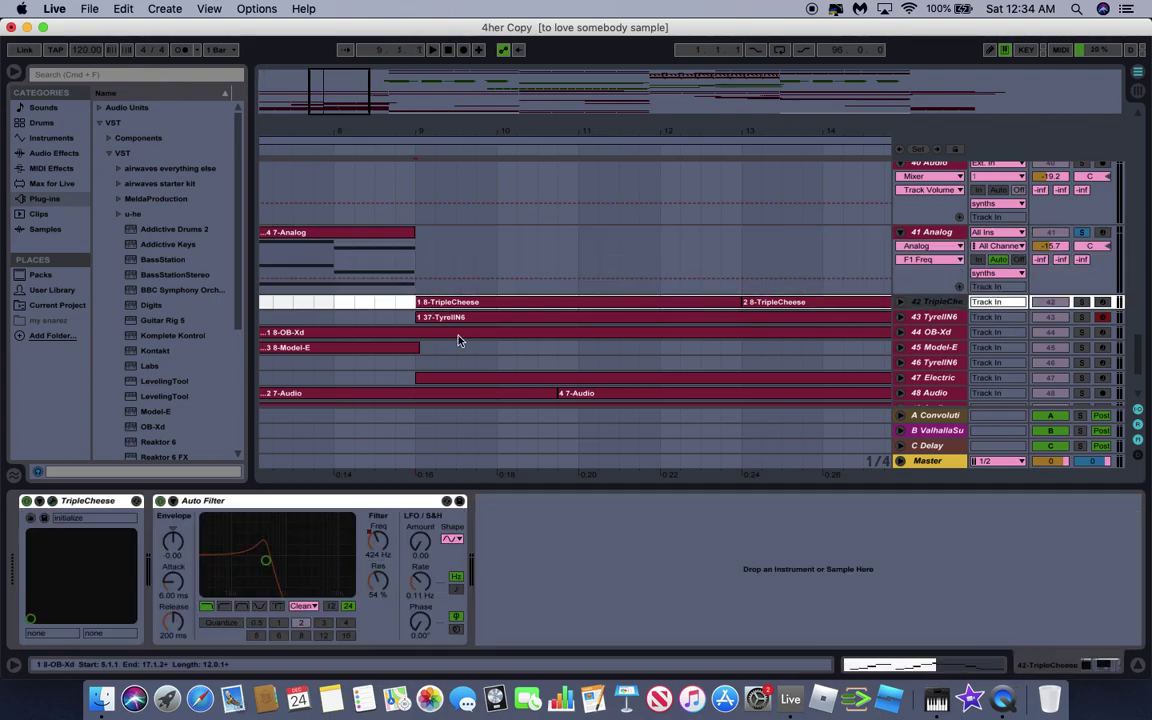
click(1083, 302)
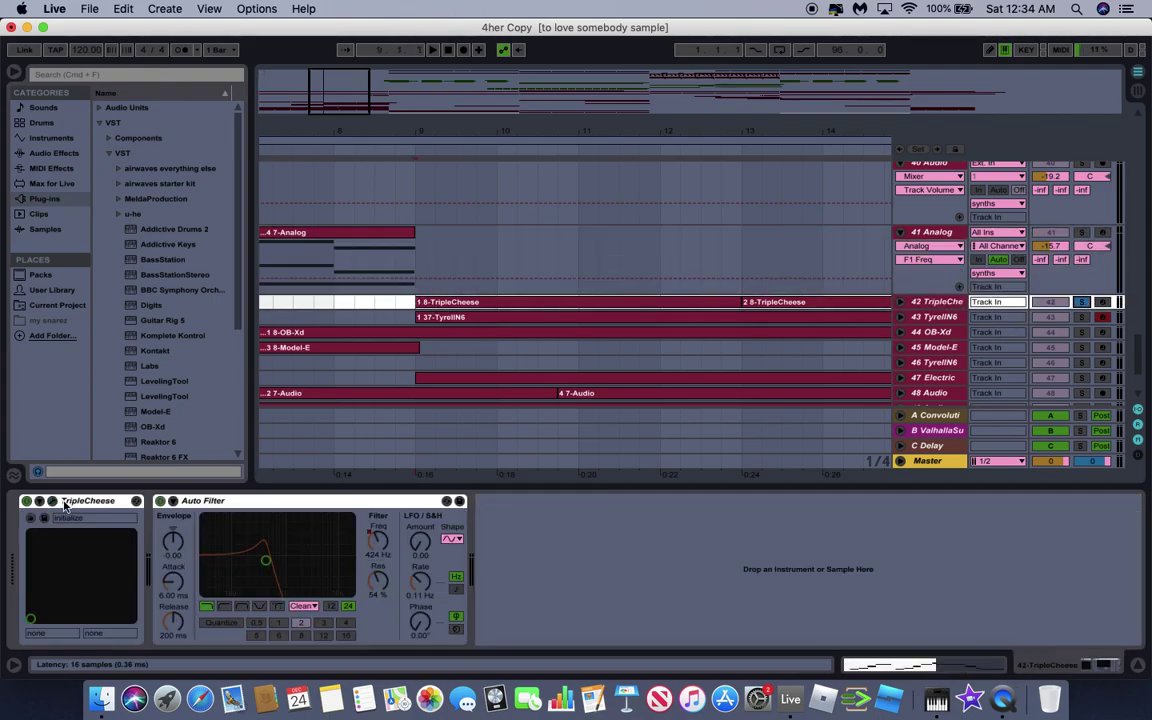
Inspect the TripleCheese synth settings, close its window and audition the 42 TripleCheese clip from 9.1.1.
click(30, 517)
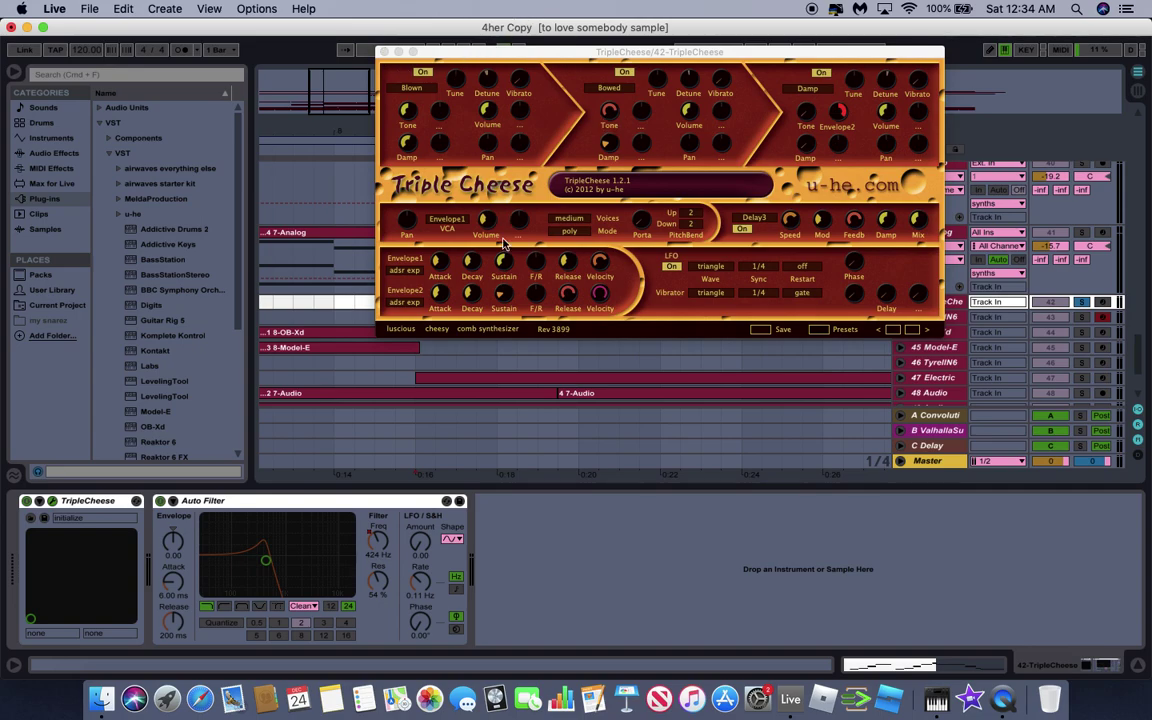
click(383, 51)
scroll(447, 306, left, 2)
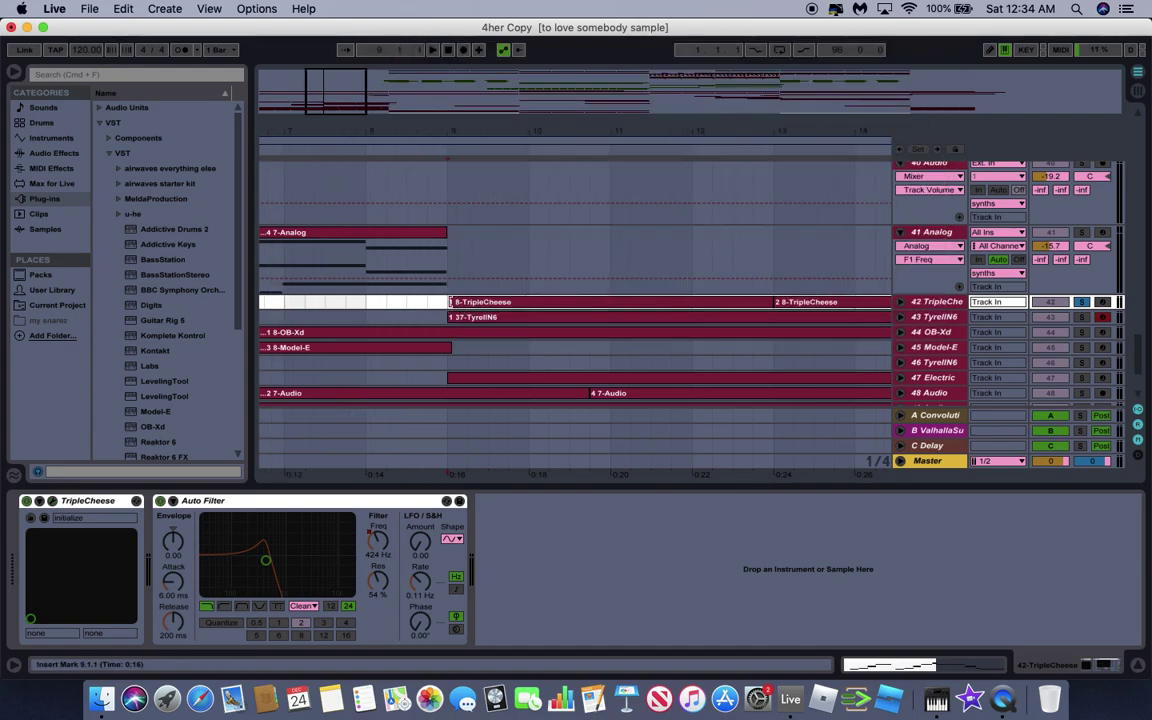
key(space)
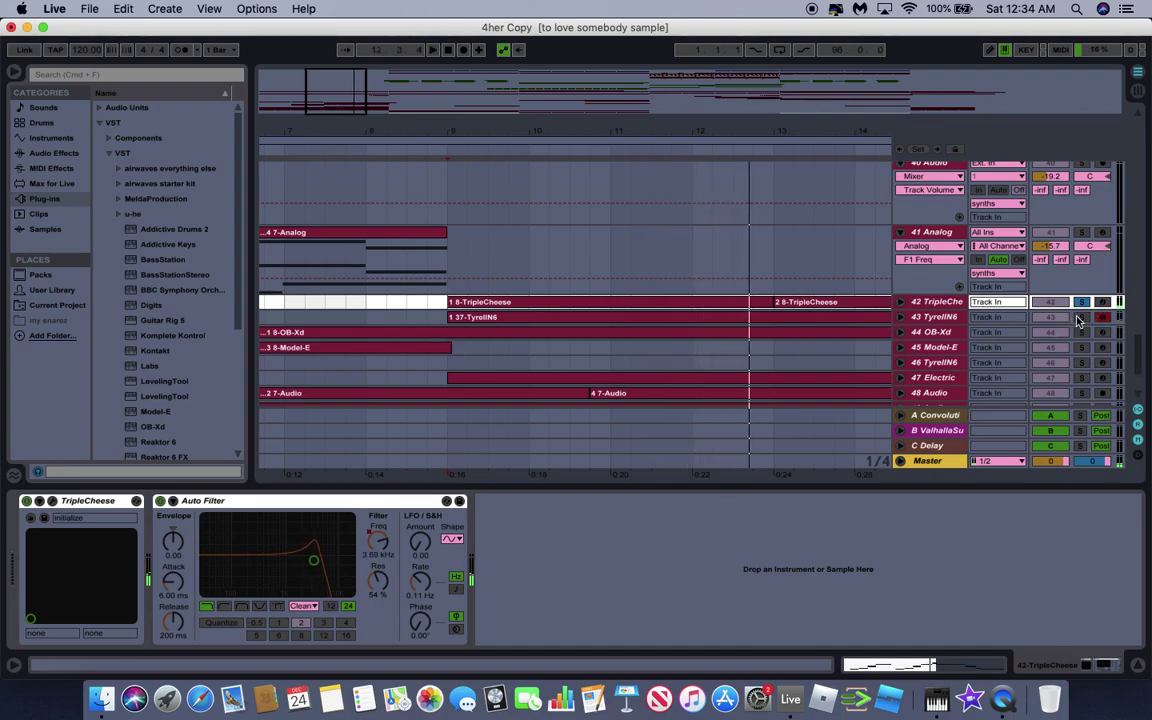
Inspect the synth settings of the soloed, unfolded 43 TyrellN6 track and audition its clip from 9.1.1.
click(944, 318)
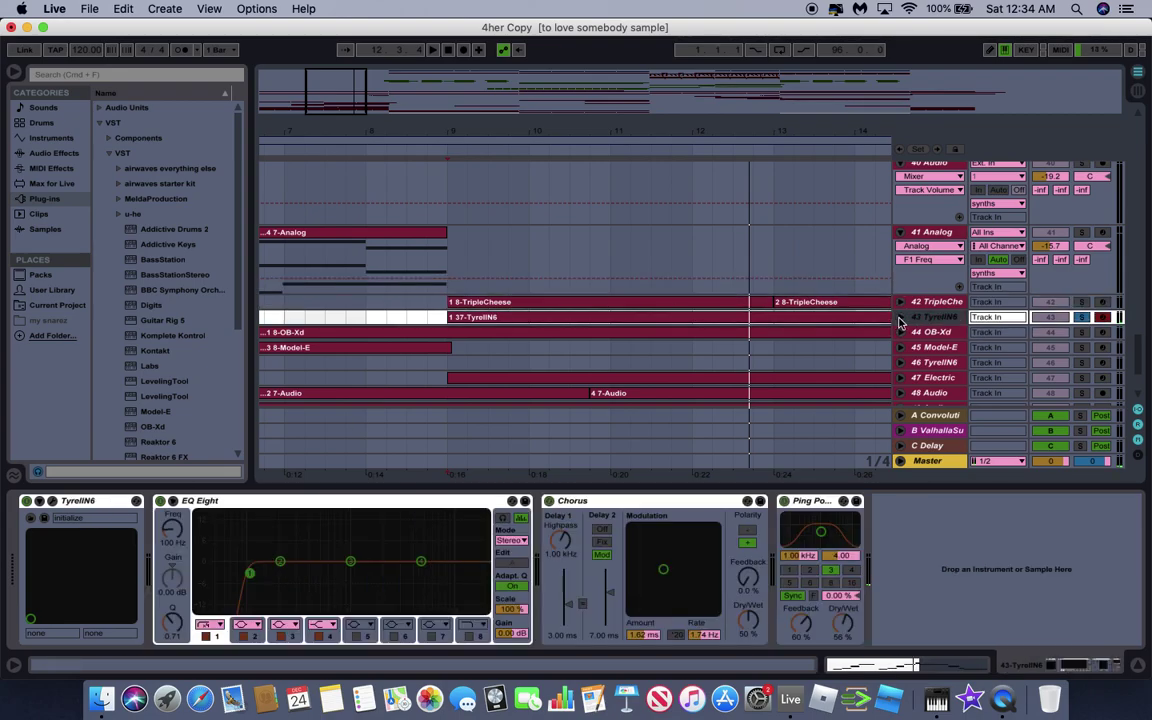
key(Right)
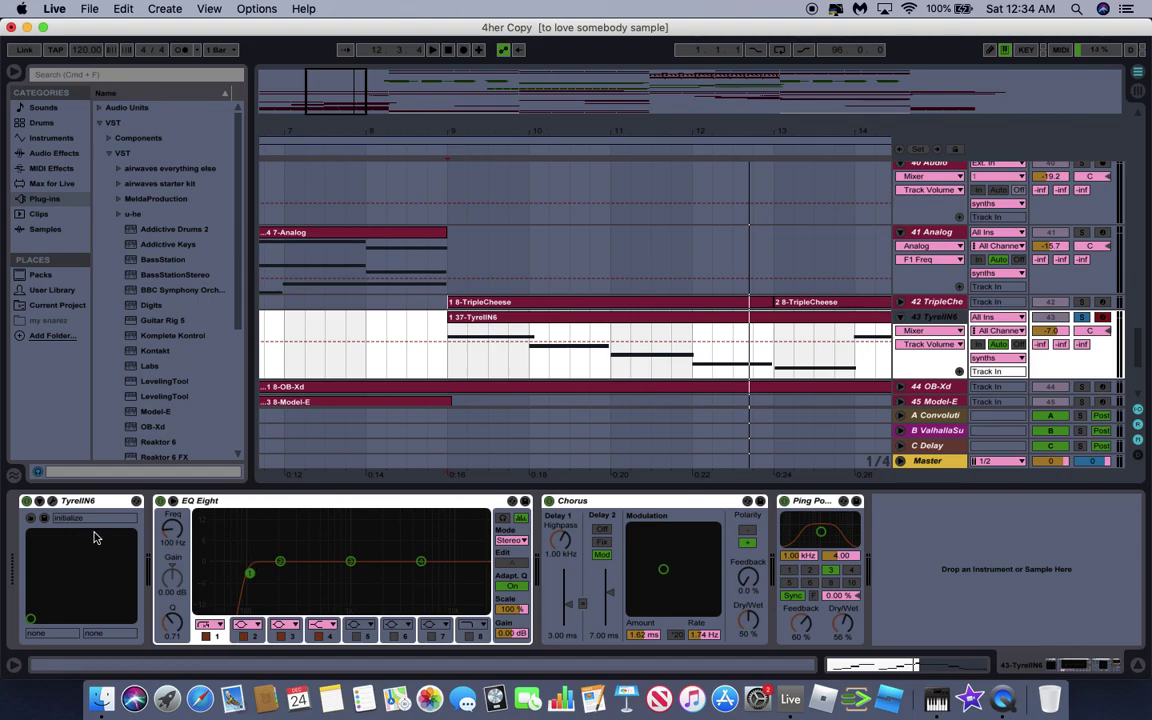
key(super+alt+p)
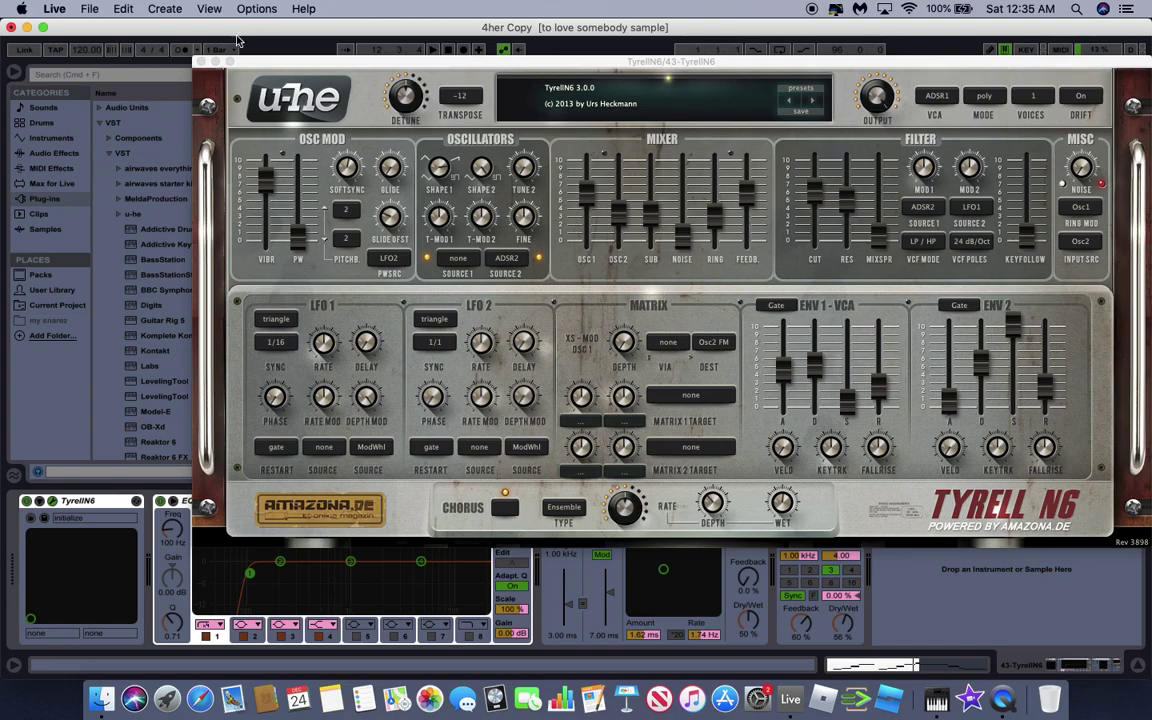
click(199, 62)
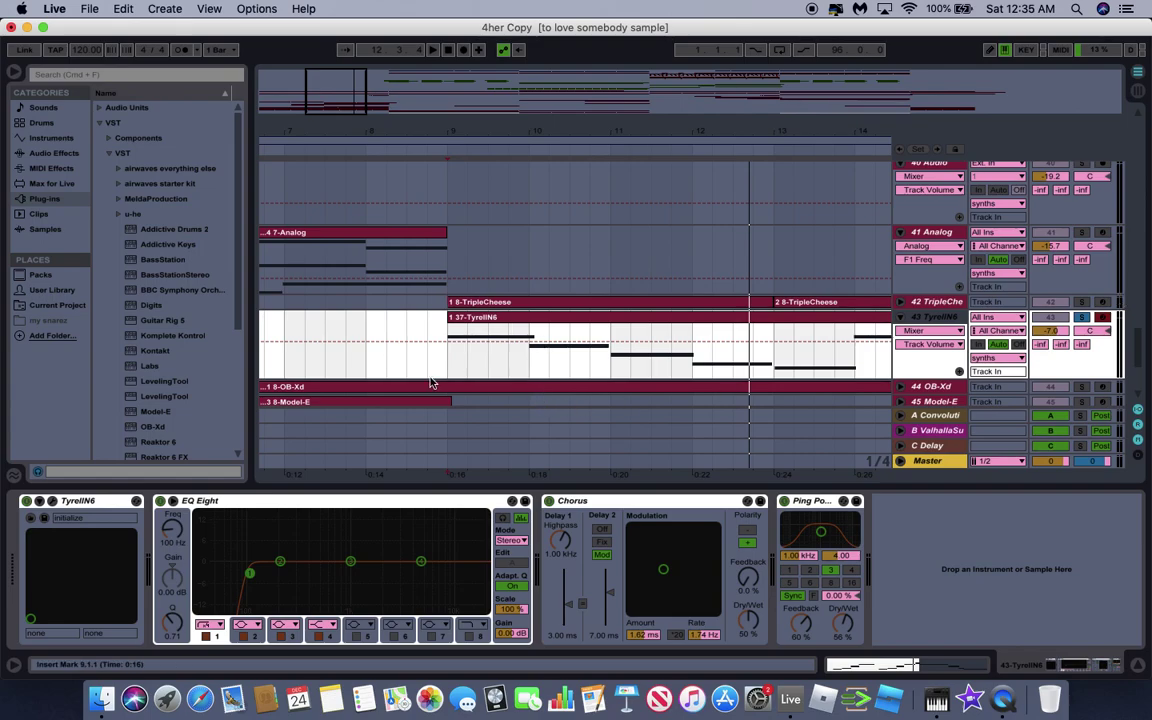
key(space)
key(space)
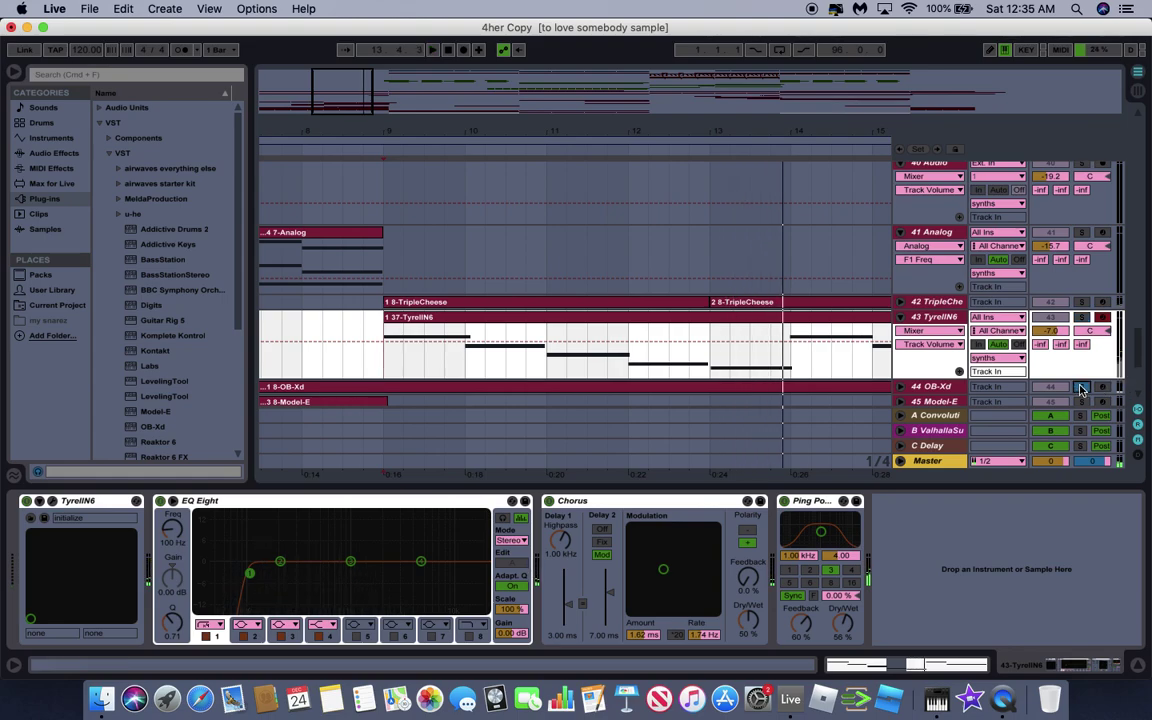
Select the soloed 44 OB-Xd track at its clip's start, 5.1.1, and show its OB-Xd synth settings.
scroll(531, 350, down, 5)
scroll(531, 350, left, 10)
click(657, 294)
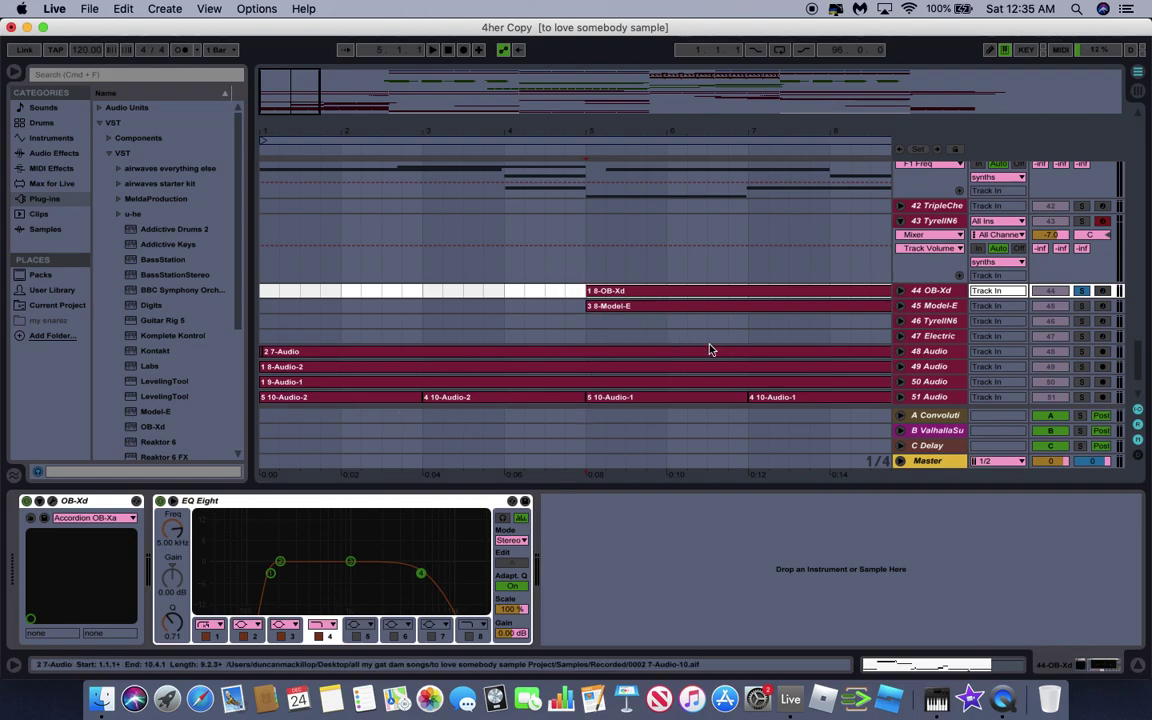
click(53, 501)
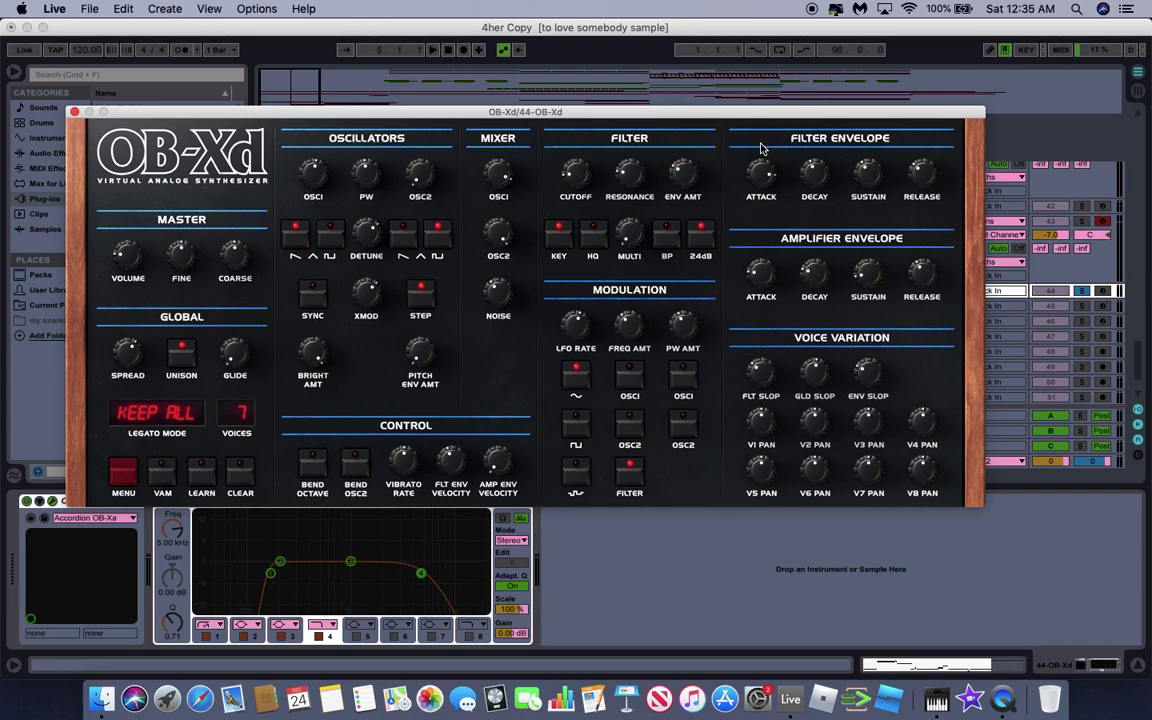
Move the OB-Xd window clear of the arrangement and audition the clip from 5.1.1, closing the window during playback.
drag(711, 106, 901, 494)
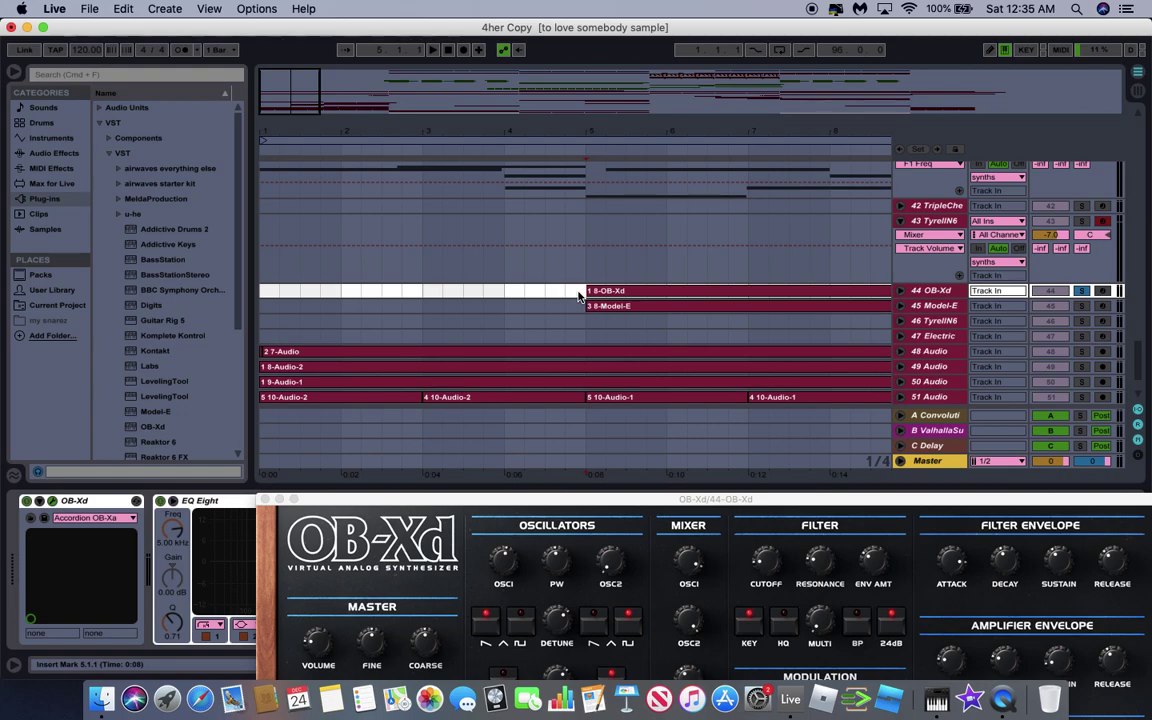
key(space)
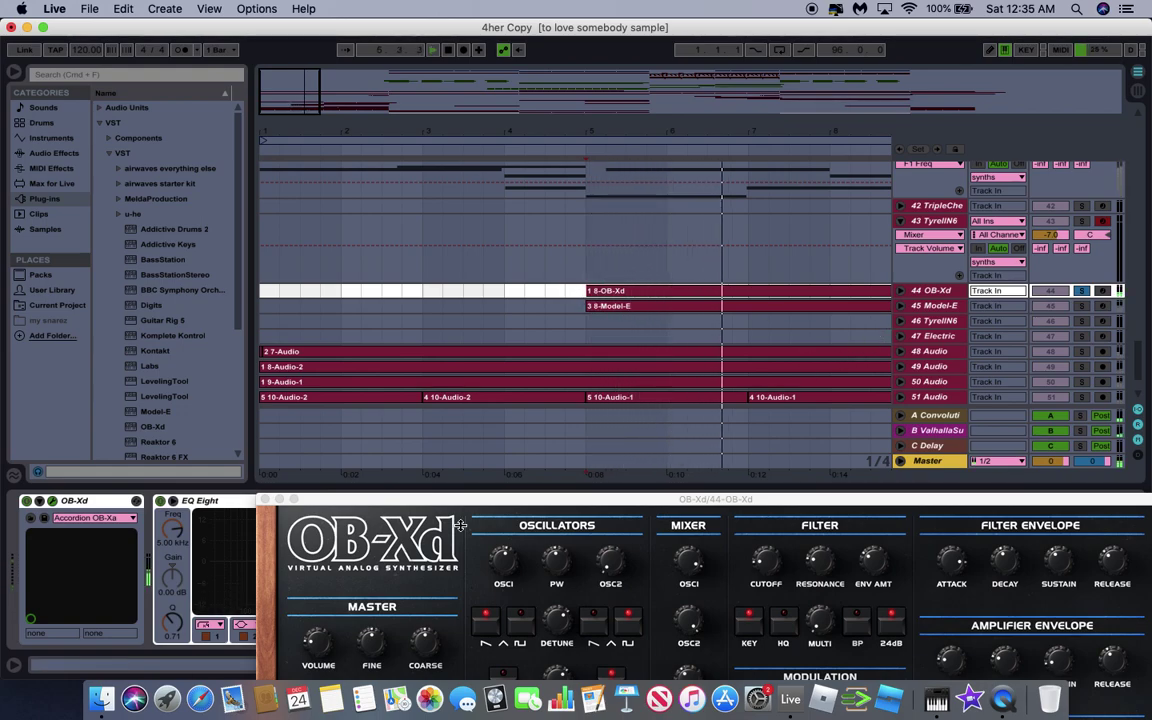
click(266, 499)
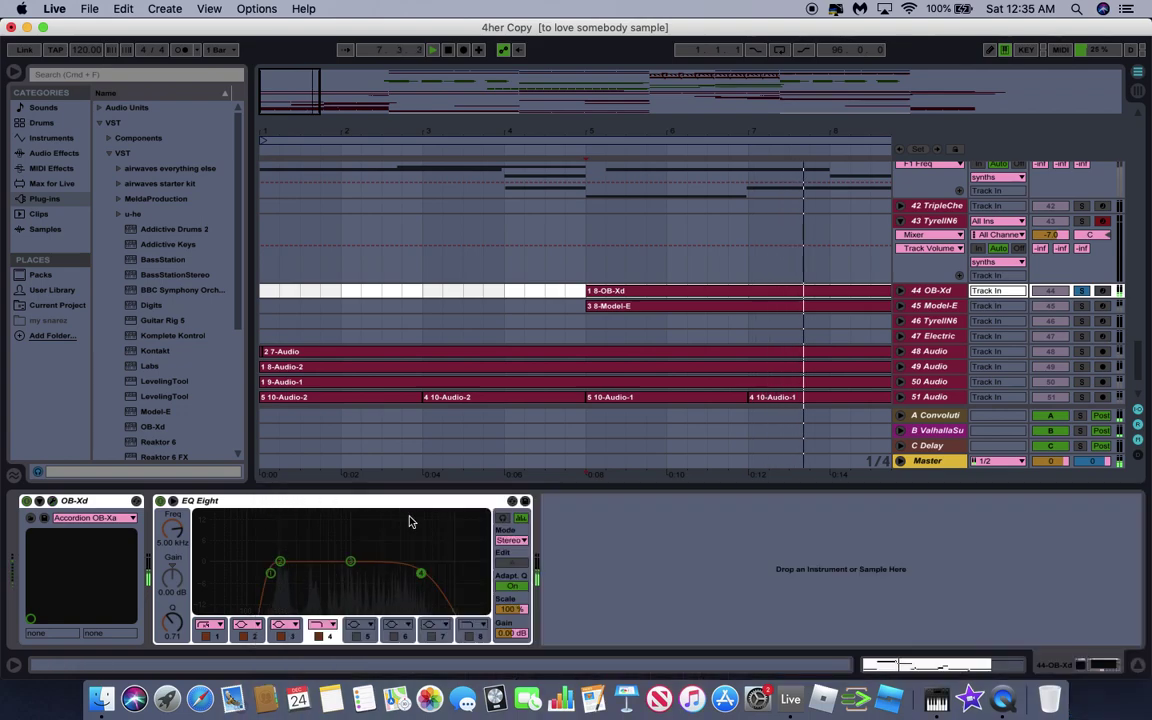
Solo and select the 45 Model-E track and inspect its Model-E synth settings.
click(1081, 306)
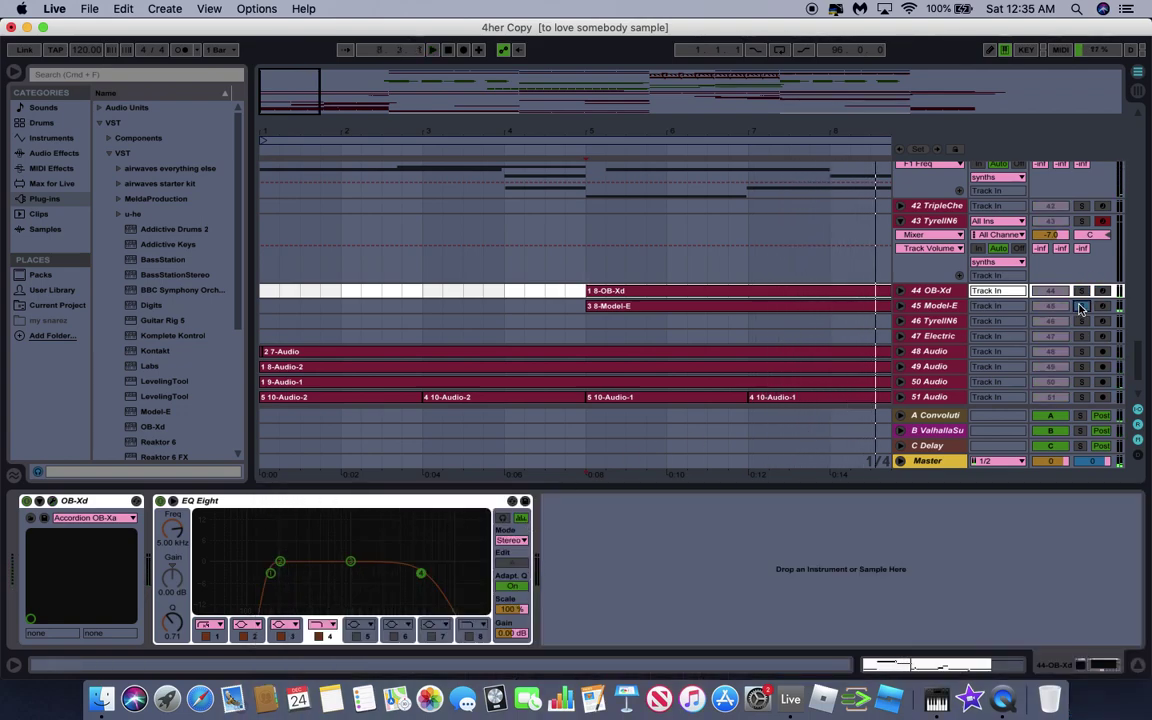
click(950, 308)
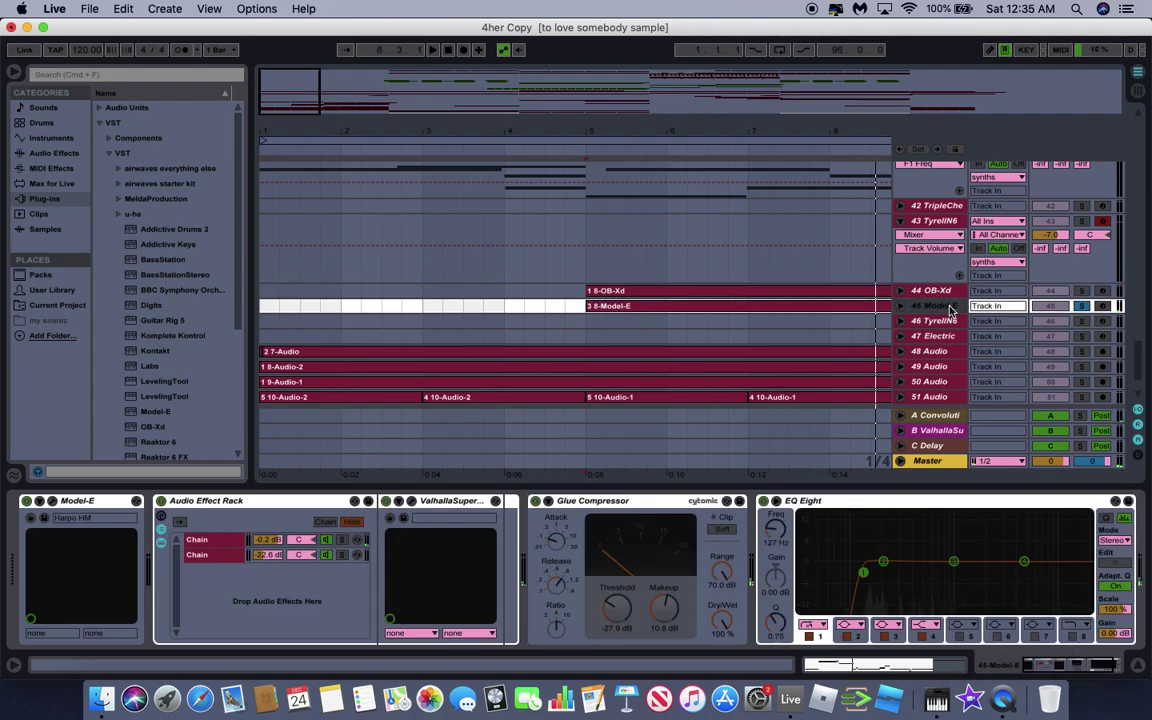
click(52, 501)
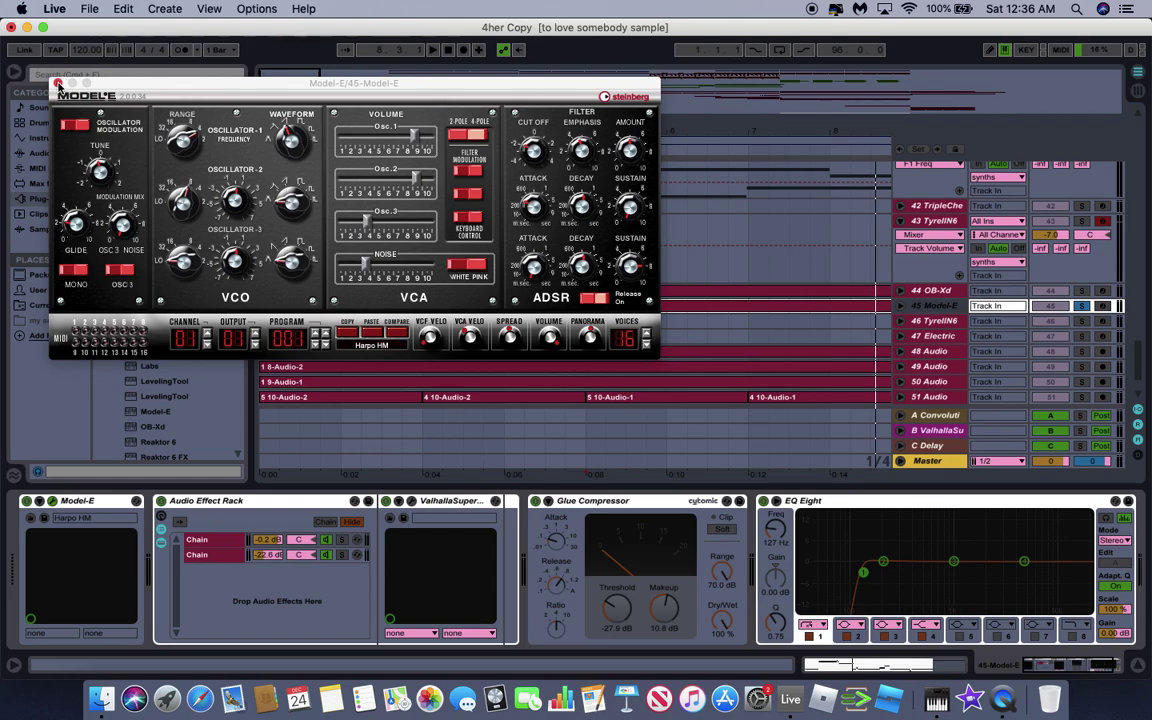
click(57, 84)
Unfold the 45 Model-E track and audition its clip from 5.1.1.
key(space)
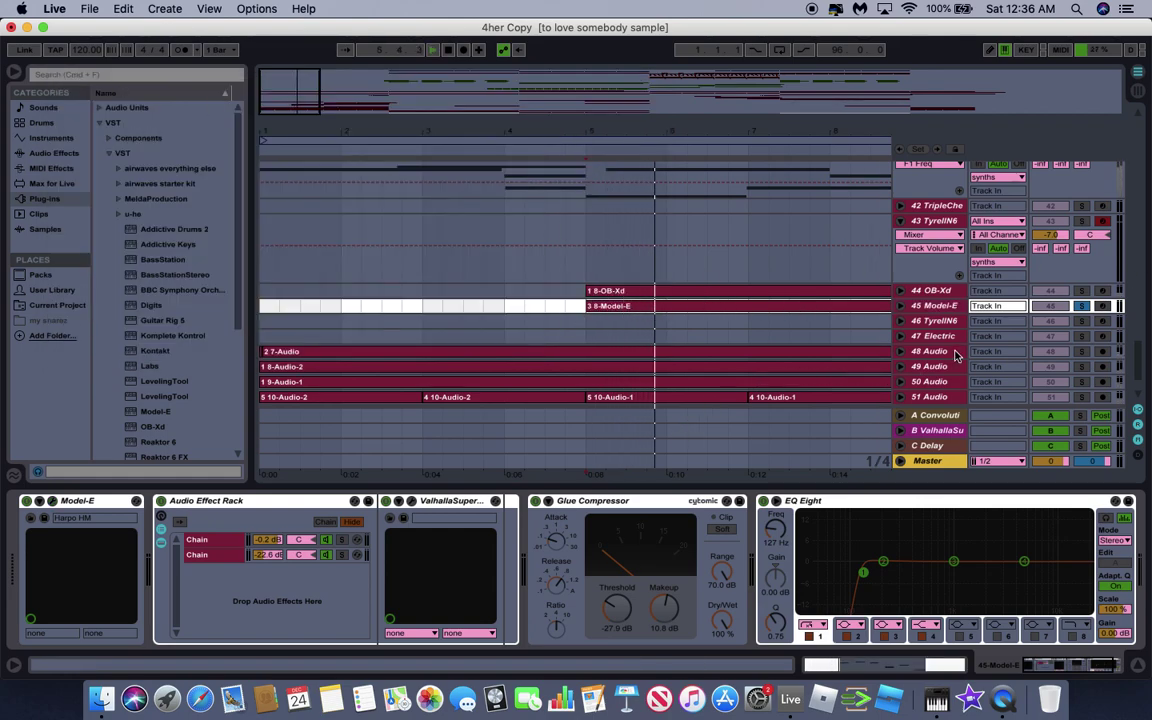
click(900, 305)
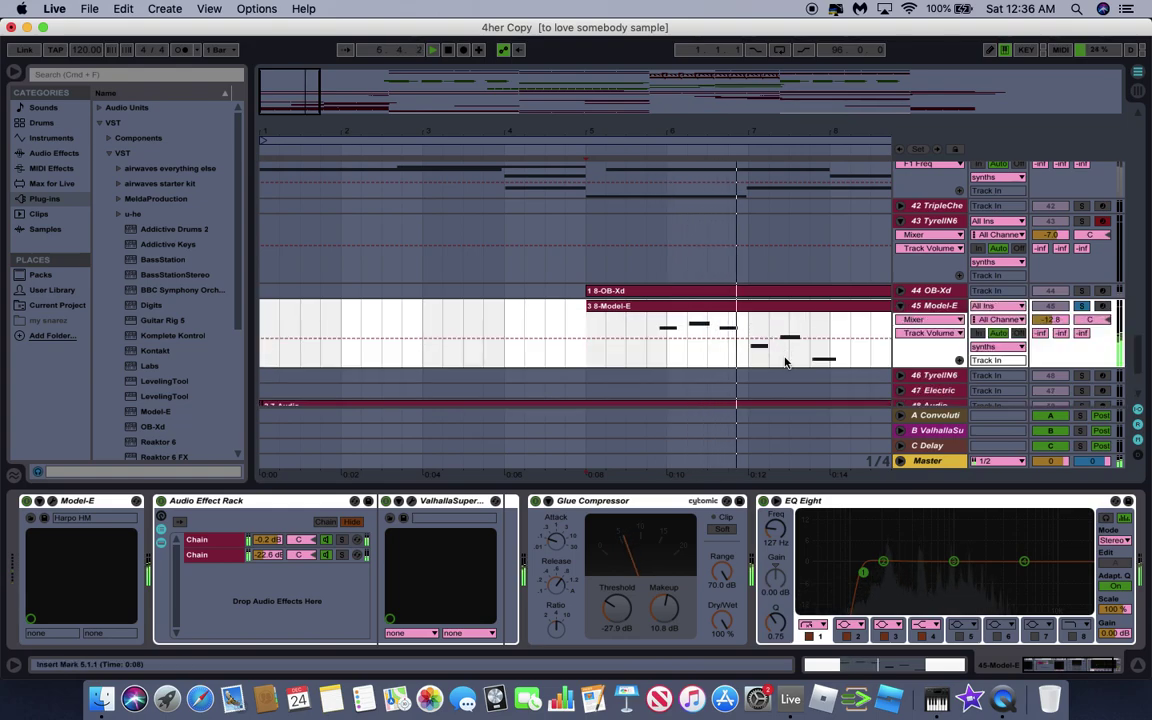
scroll(785, 375, down, 2)
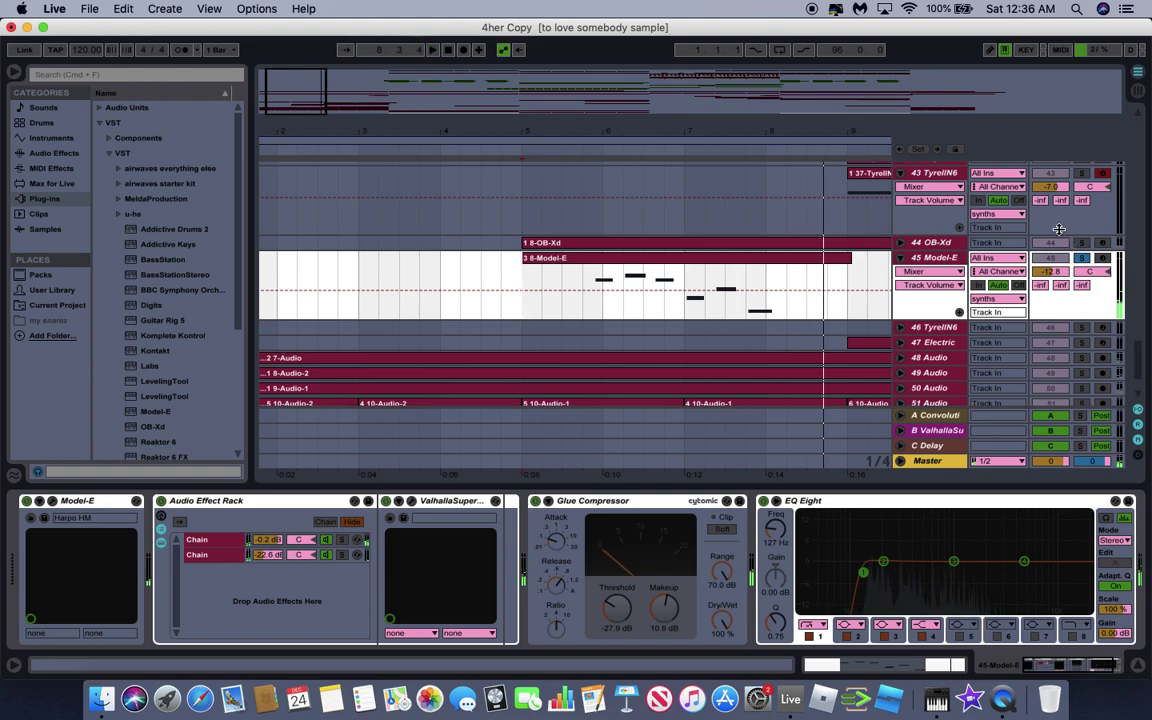
Bypass the 45 Model-E track's Audio Effect Rack and audition the soloed track from 5.4.3 without it.
click(1083, 259)
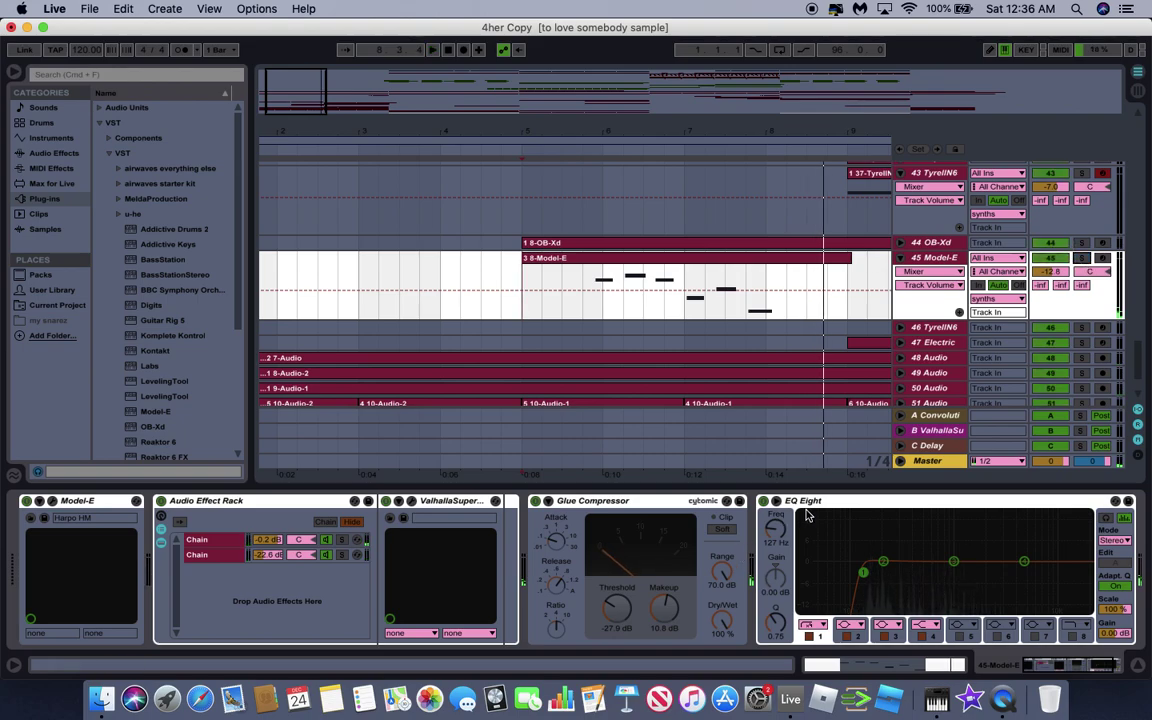
scroll(808, 515, right, 2)
scroll(644, 551, left, 2)
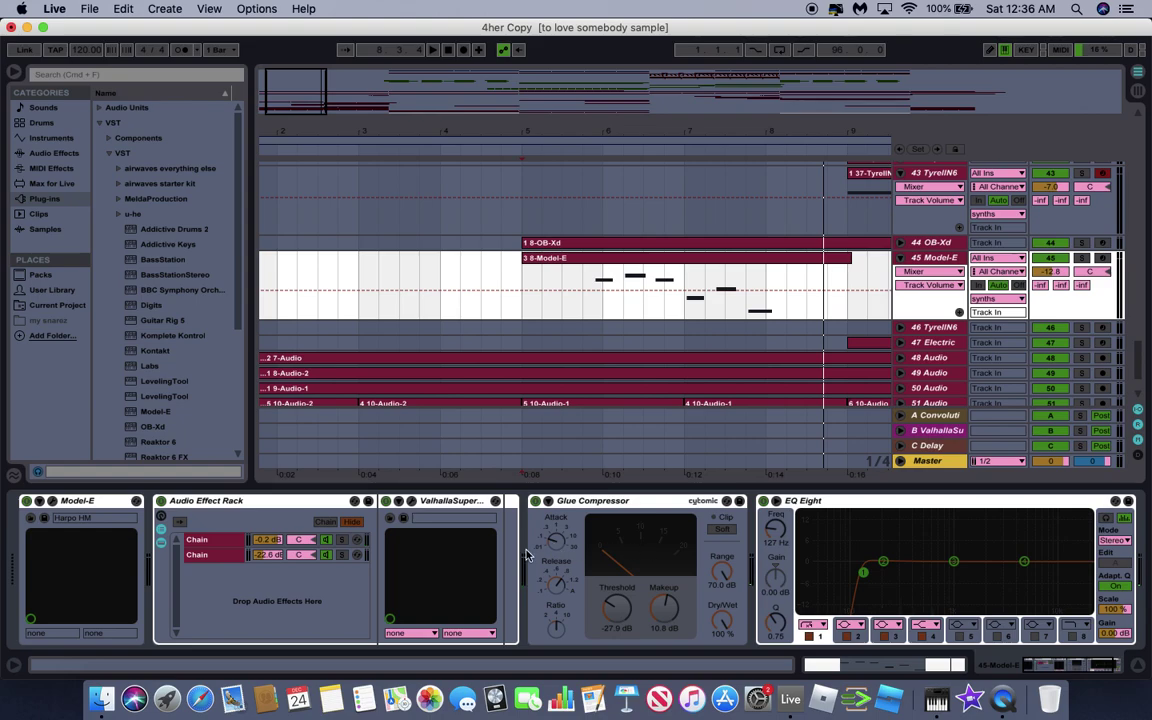
click(165, 521)
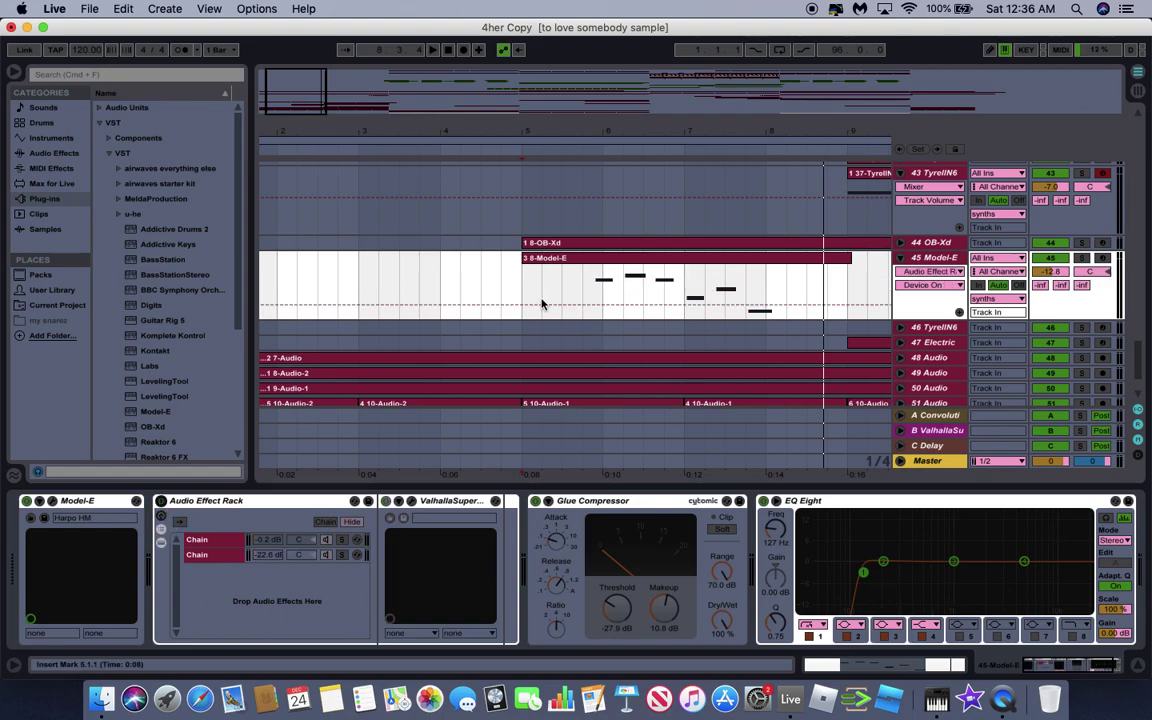
scroll(588, 291, up, 5)
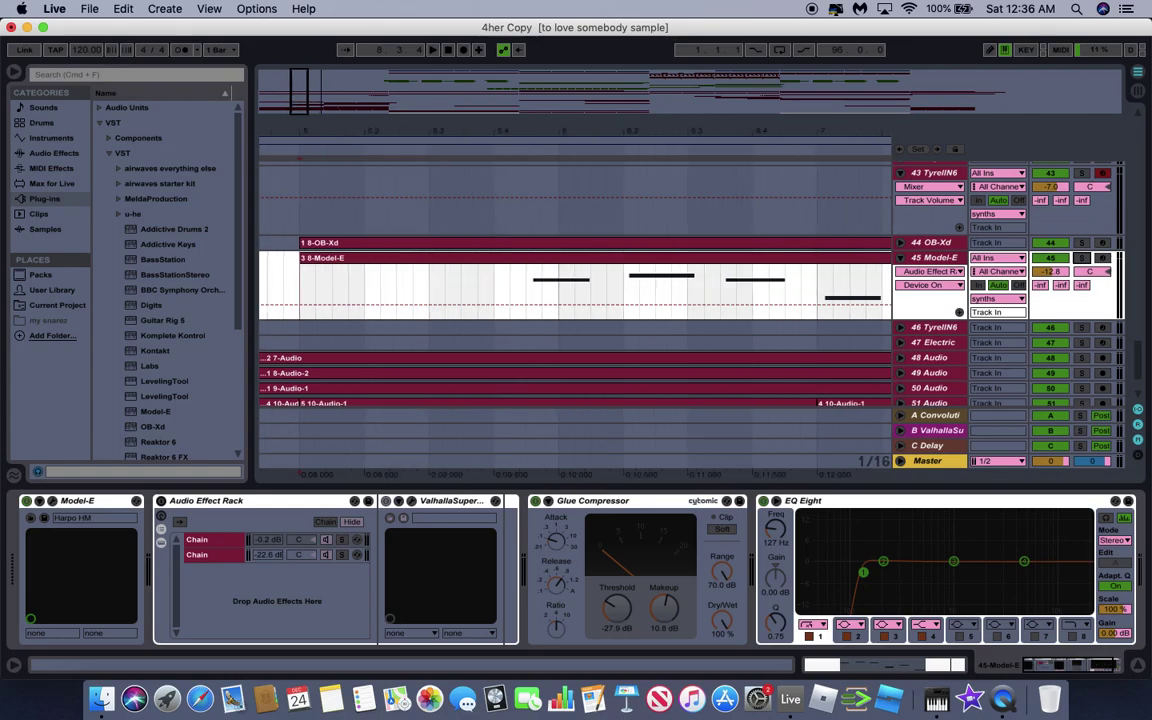
click(520, 297)
click(1080, 258)
key(space)
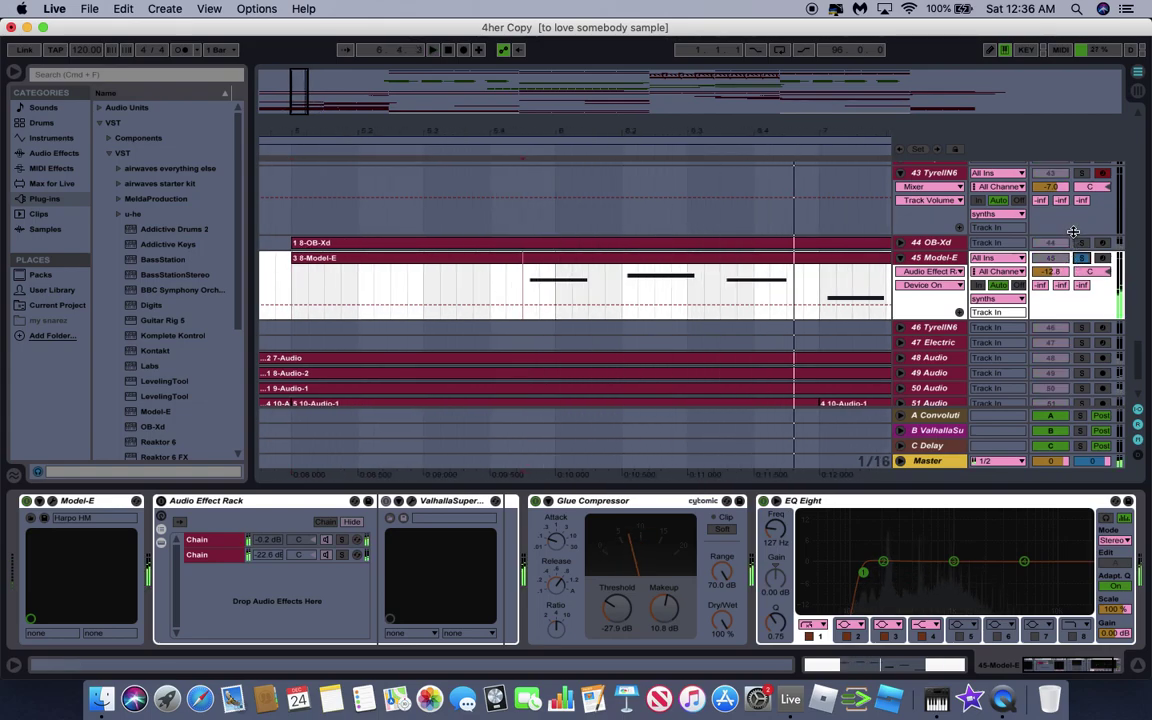
Turn the Audio Effect Rack back on and inspect the ValhallaSupermassive settings inside it.
click(213, 537)
super+click(222, 544)
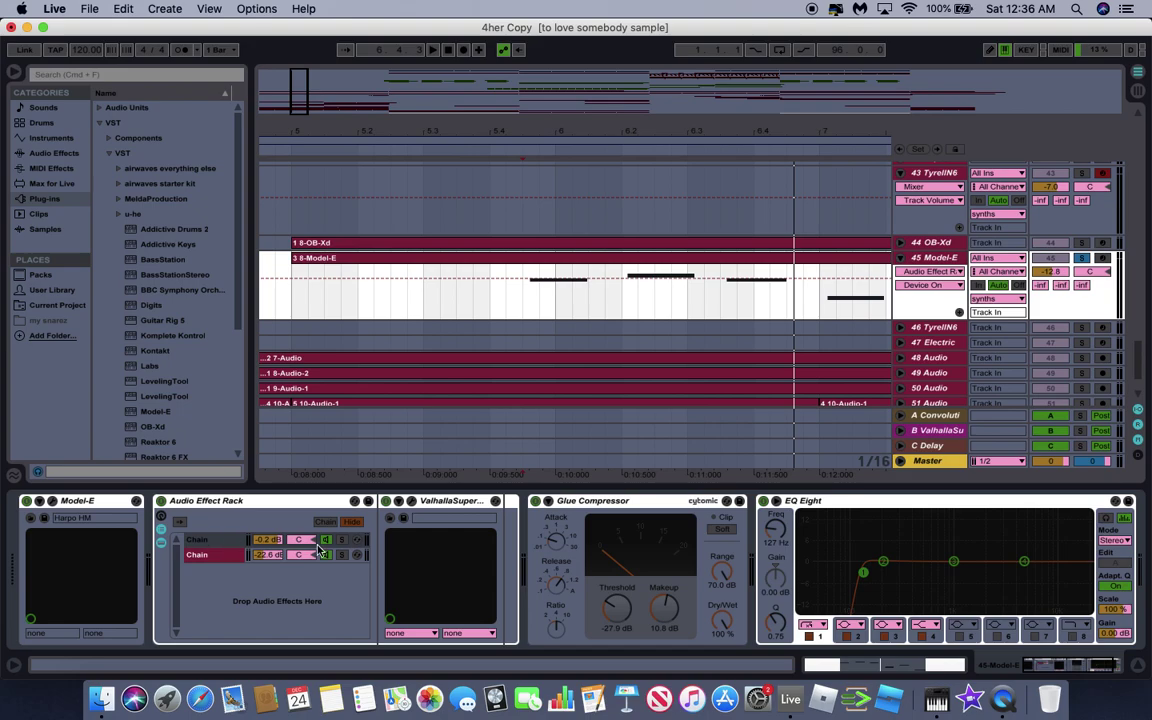
click(411, 501)
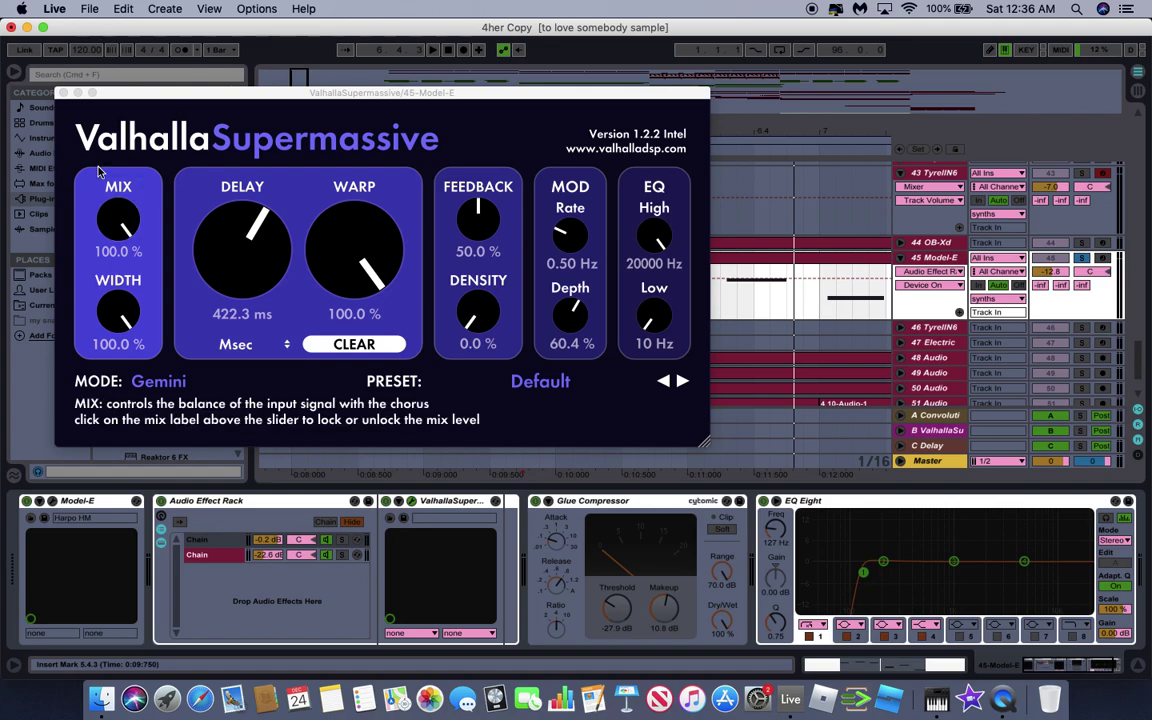
click(62, 93)
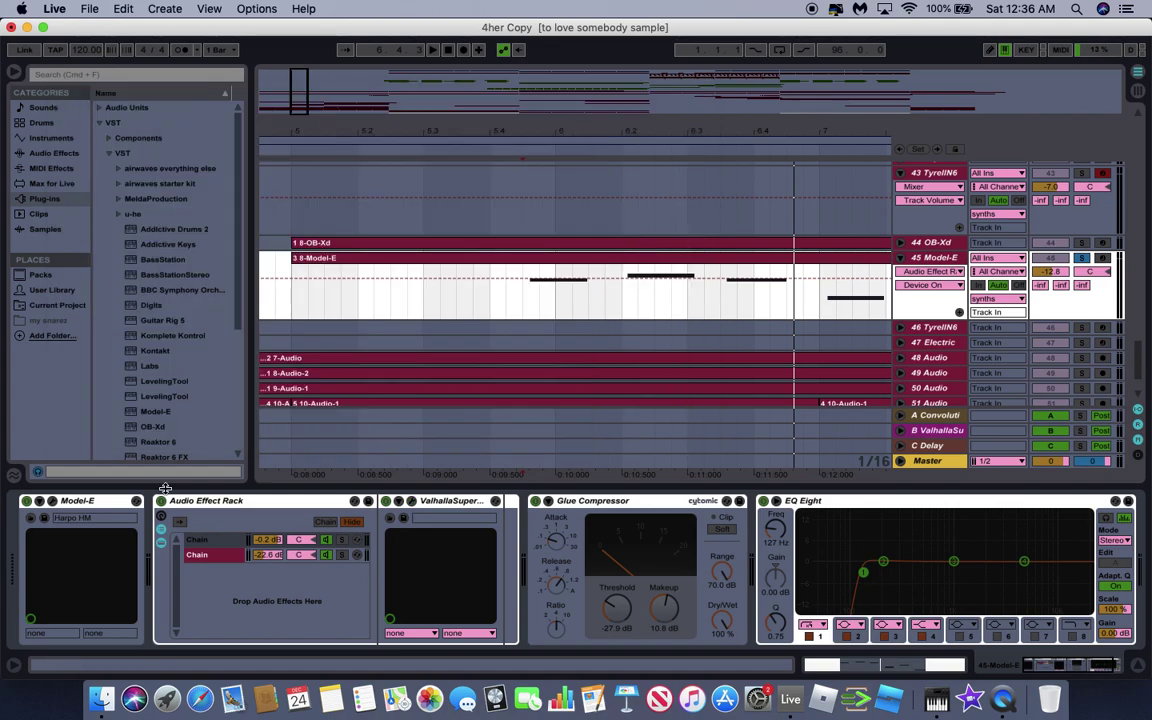
Examine both chains of the 45 Model-E track's Audio Effect Rack and the Glue Compressor and EQ Eight after it.
click(208, 541)
click(205, 554)
scroll(935, 600, right, 3)
scroll(857, 587, left, 3)
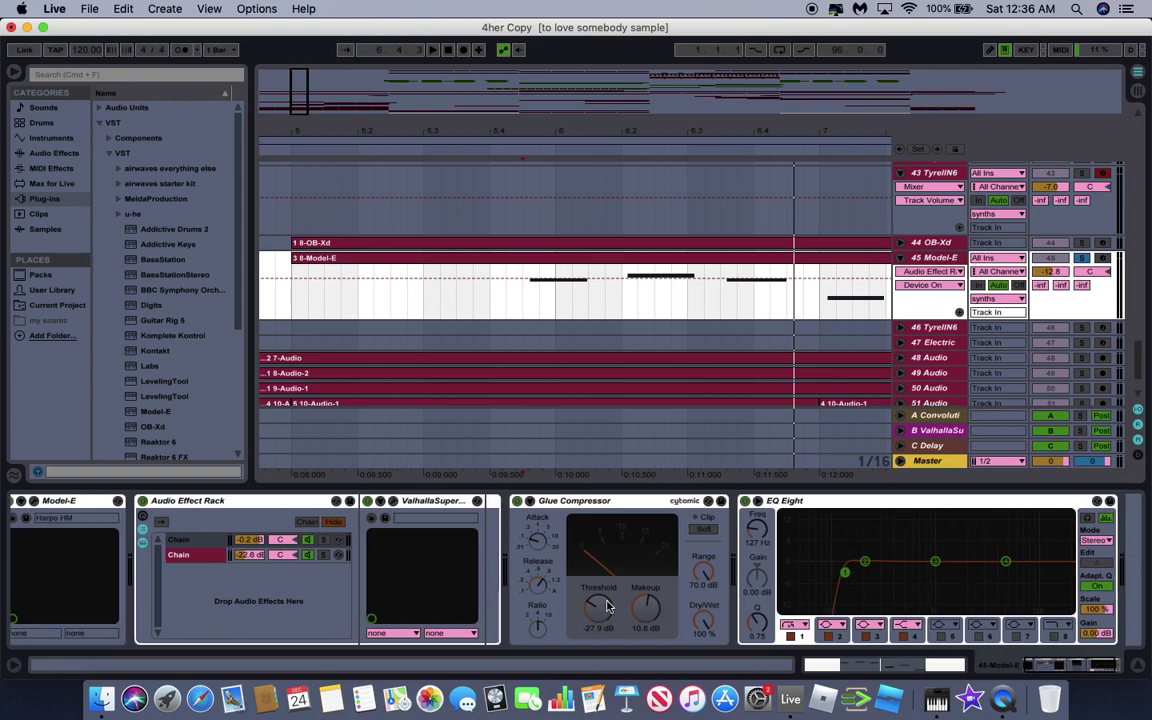
Solo the 46 TyrellN6 track, audition its clip from 25.1.1 and inspect its TyrellN6 synth settings.
click(921, 320)
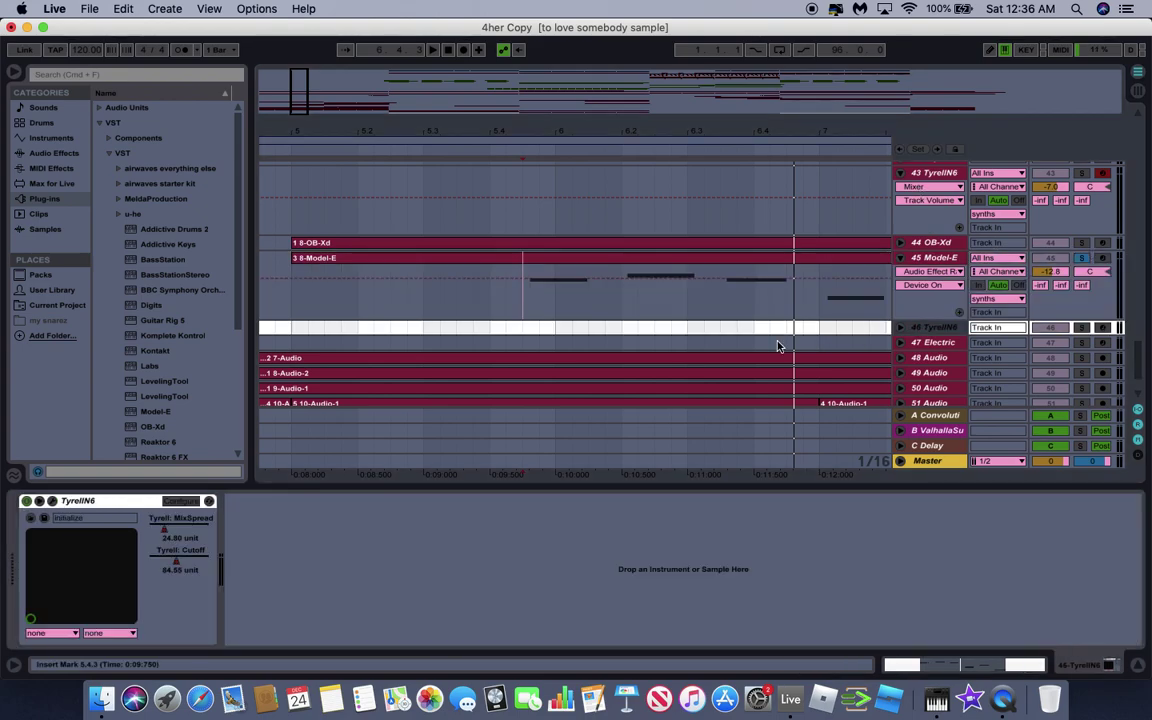
scroll(778, 345, left, 5)
scroll(778, 345, down, 1)
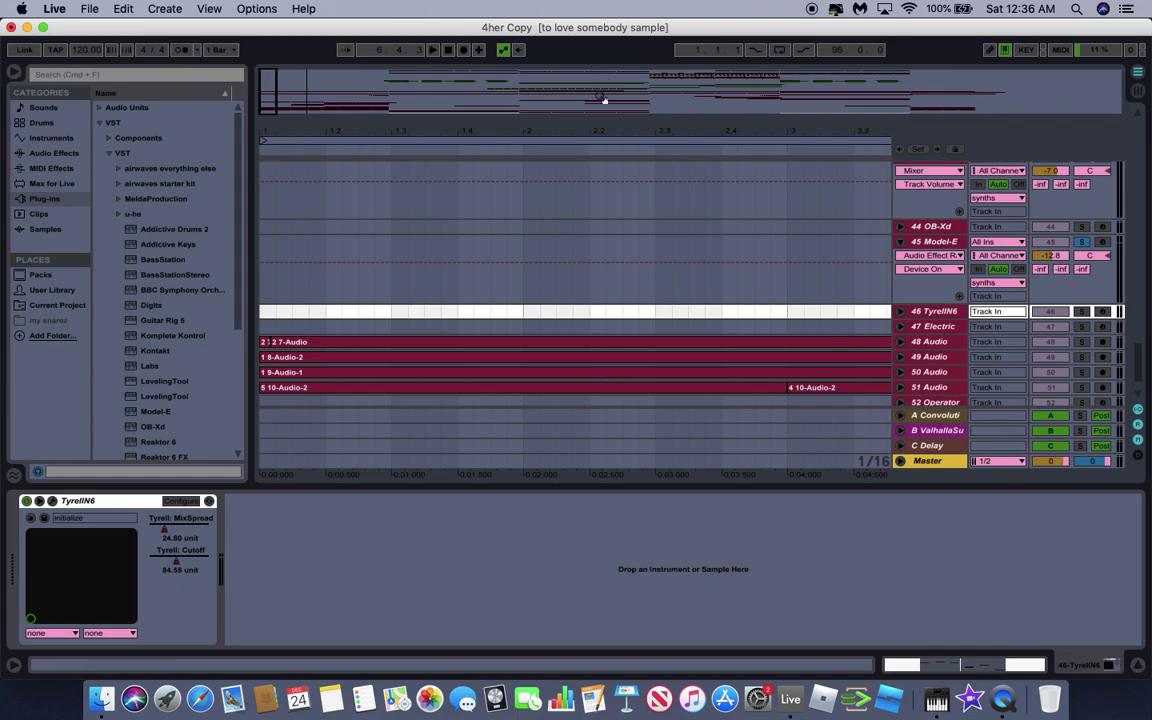
drag(284, 133, 284, 110)
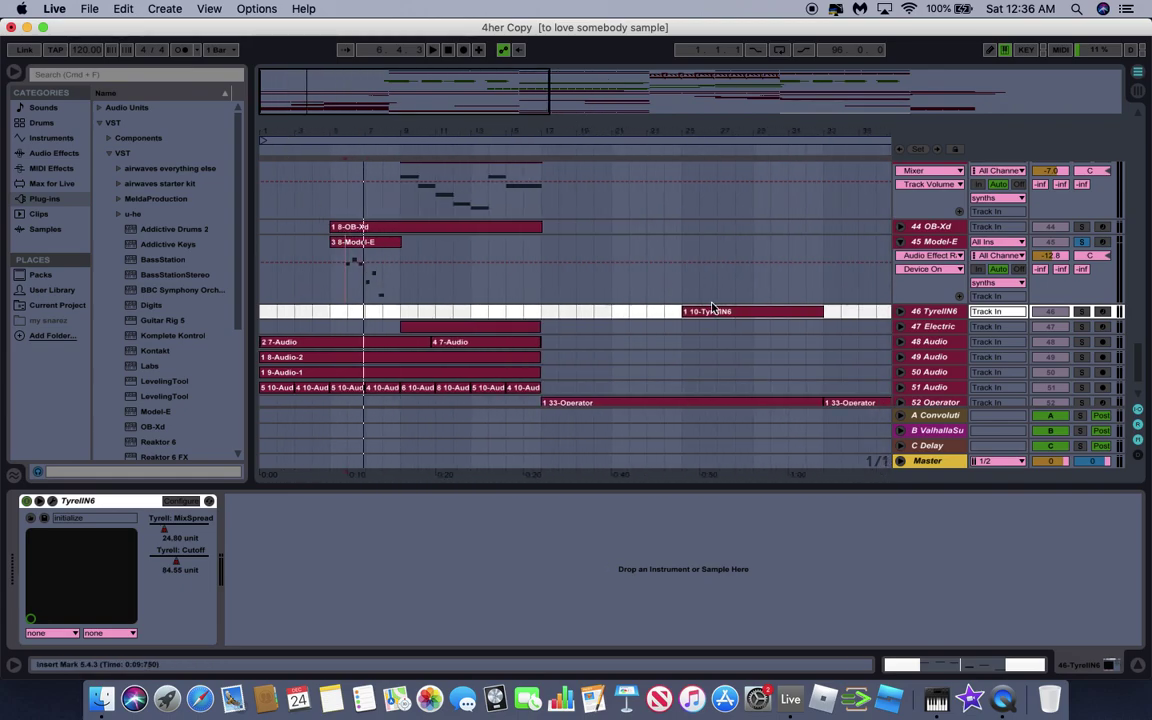
click(679, 316)
click(1082, 312)
key(space)
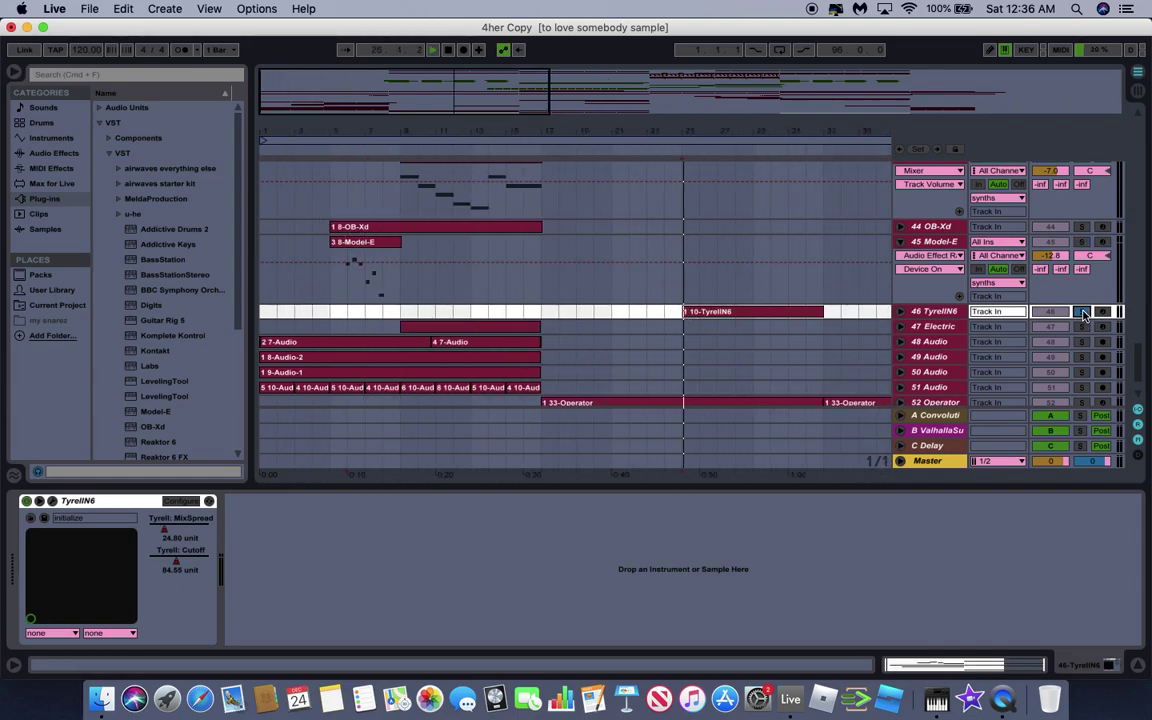
click(54, 502)
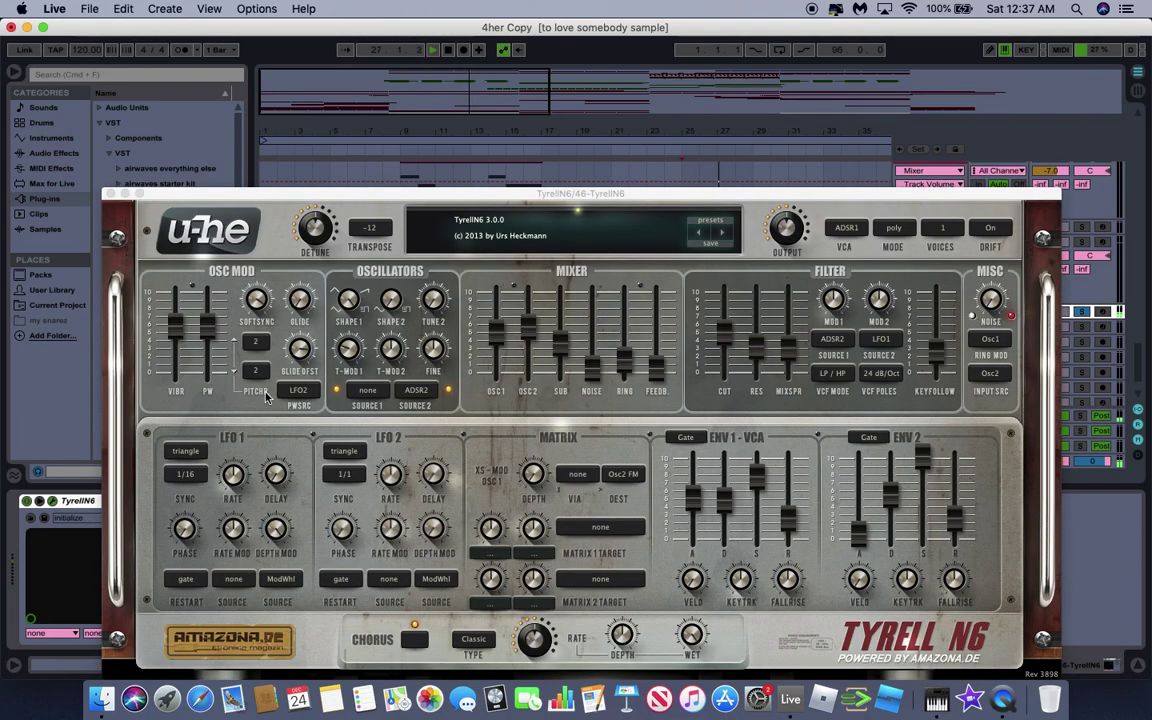
click(111, 195)
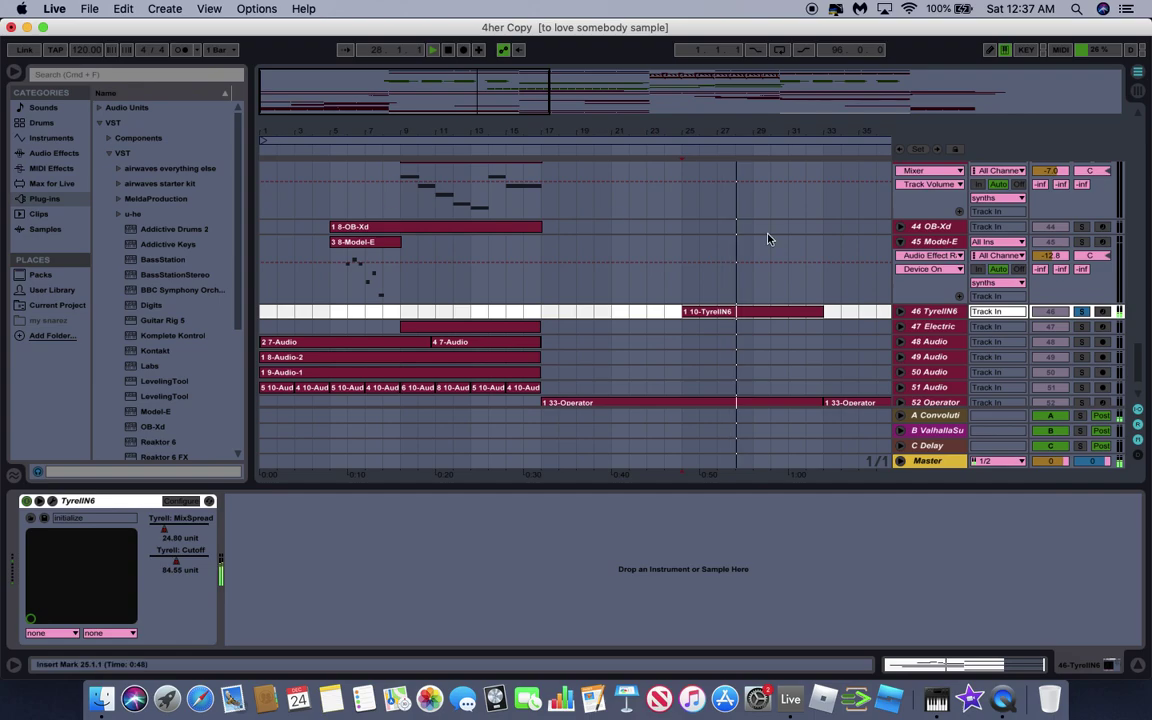
Unfold the 46 TyrellN6 track and display its Tyrell Cutoff automation, followed by its Tyrell MixSpread automation.
click(900, 311)
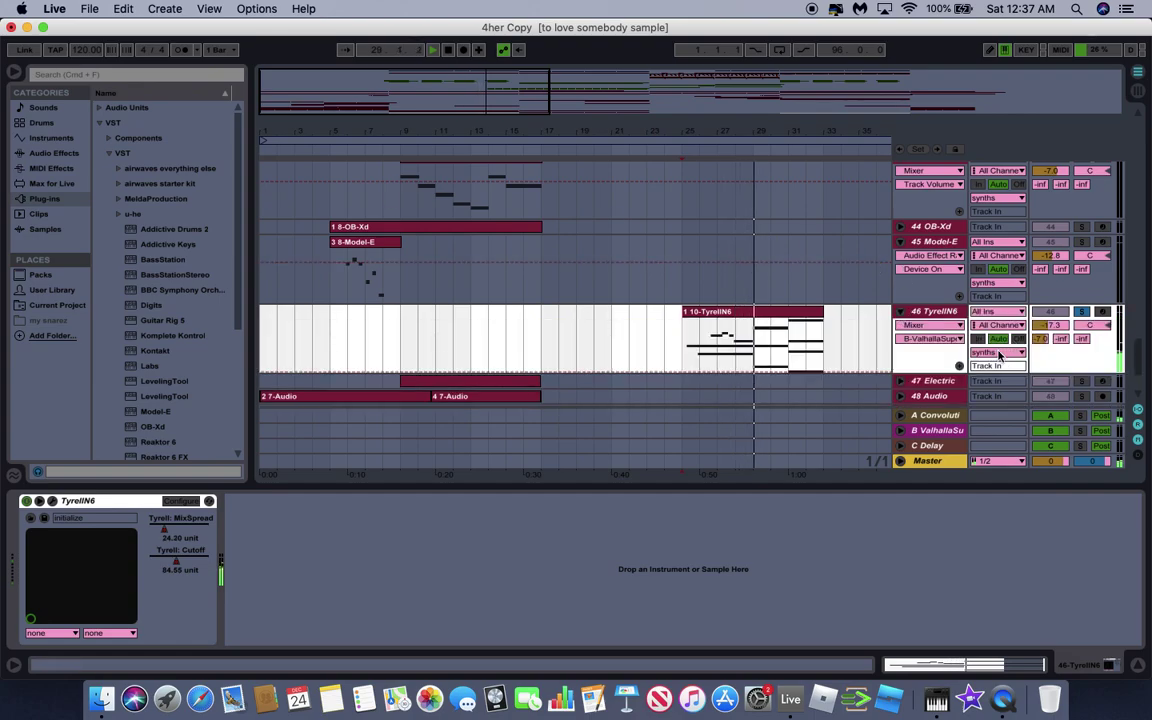
click(928, 325)
click(942, 349)
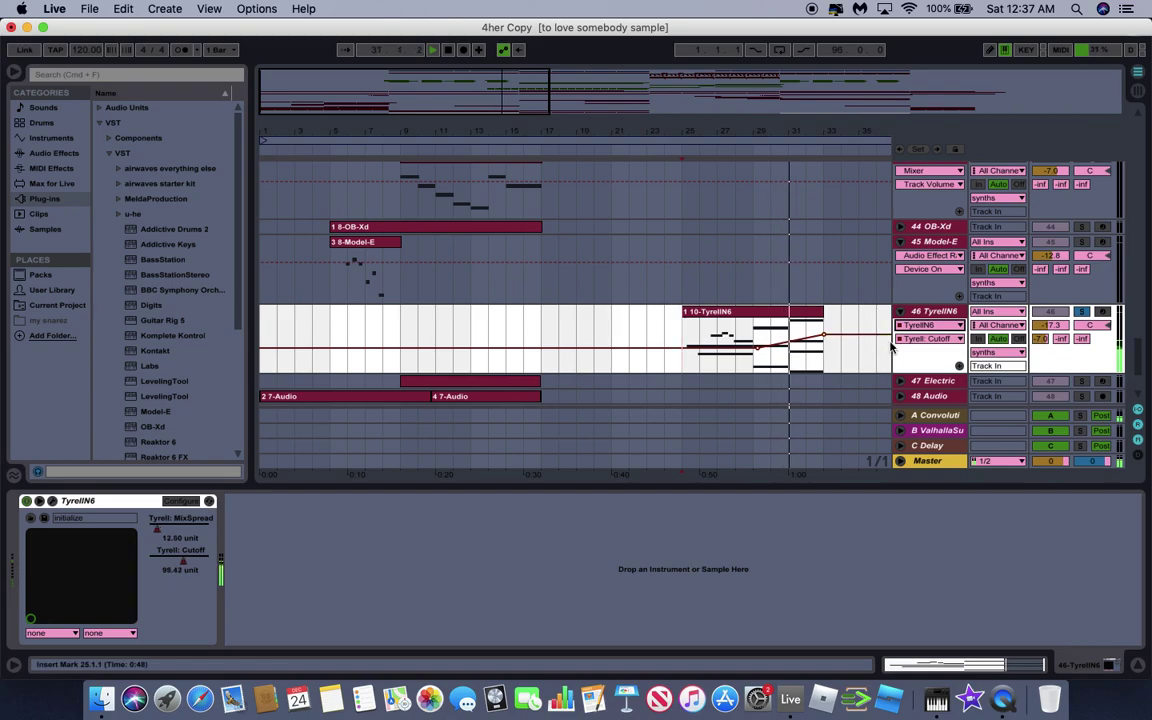
click(930, 338)
click(931, 368)
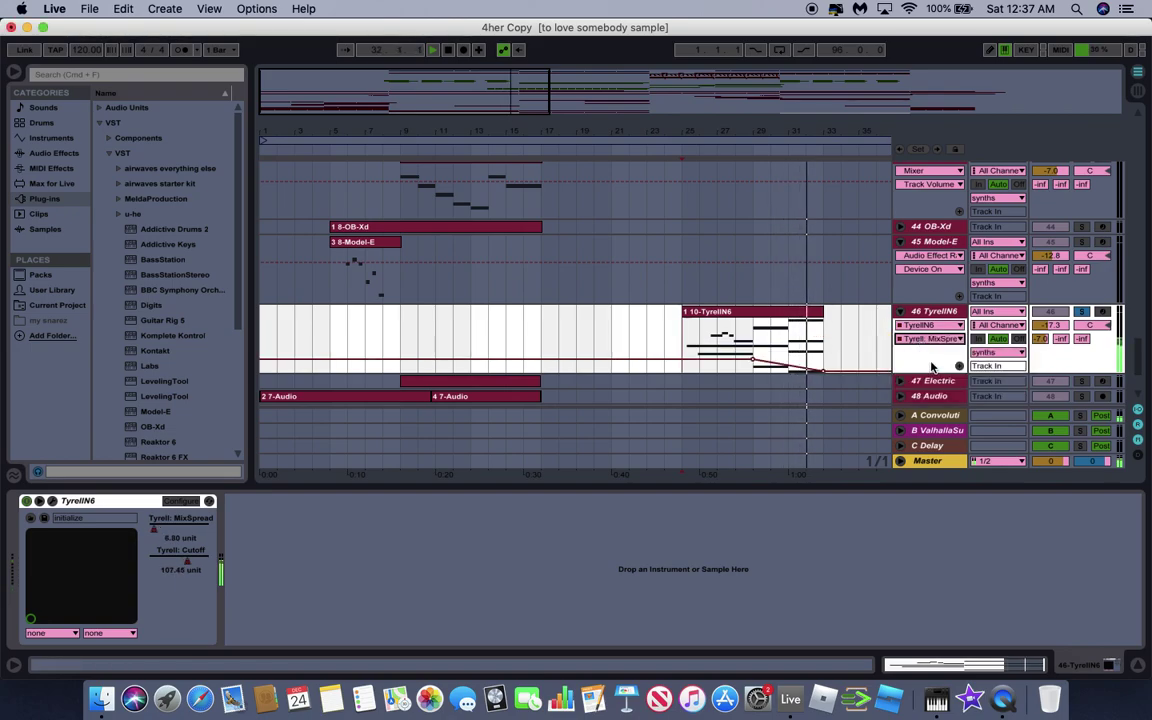
Unsolo 46 TyrellN6, then solo and unfold the 47 Electric track and audition its clip from 9.1.1.
click(1081, 313)
scroll(757, 345, down, 5)
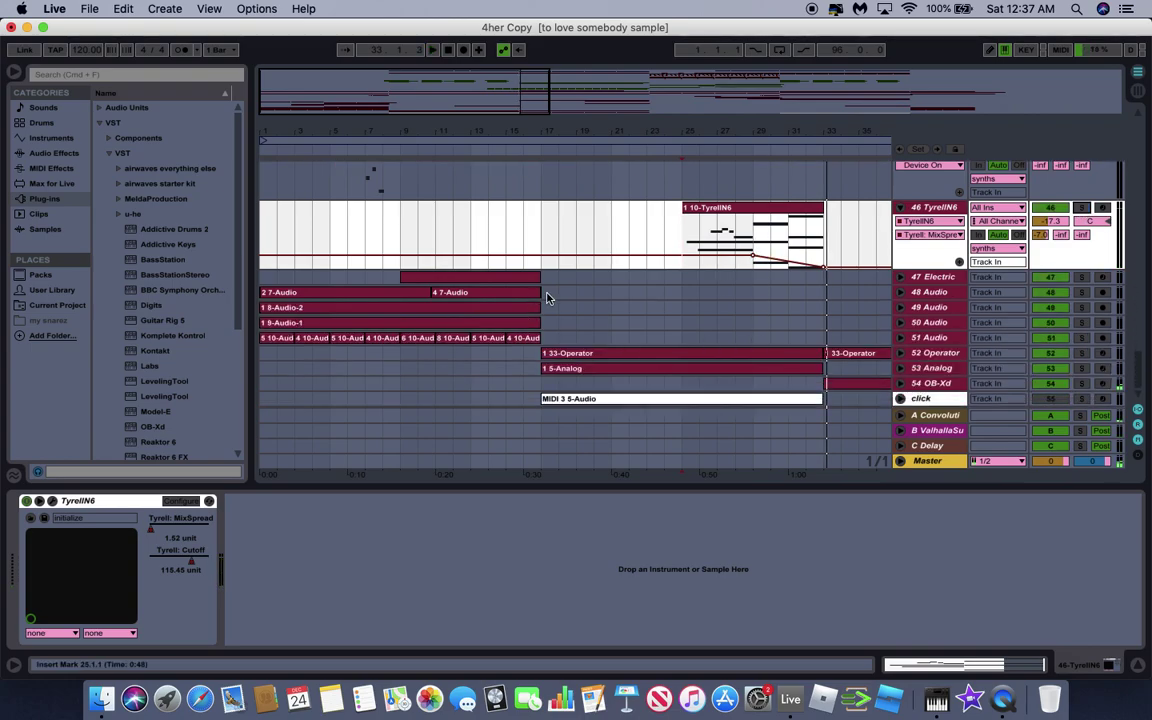
click(401, 242)
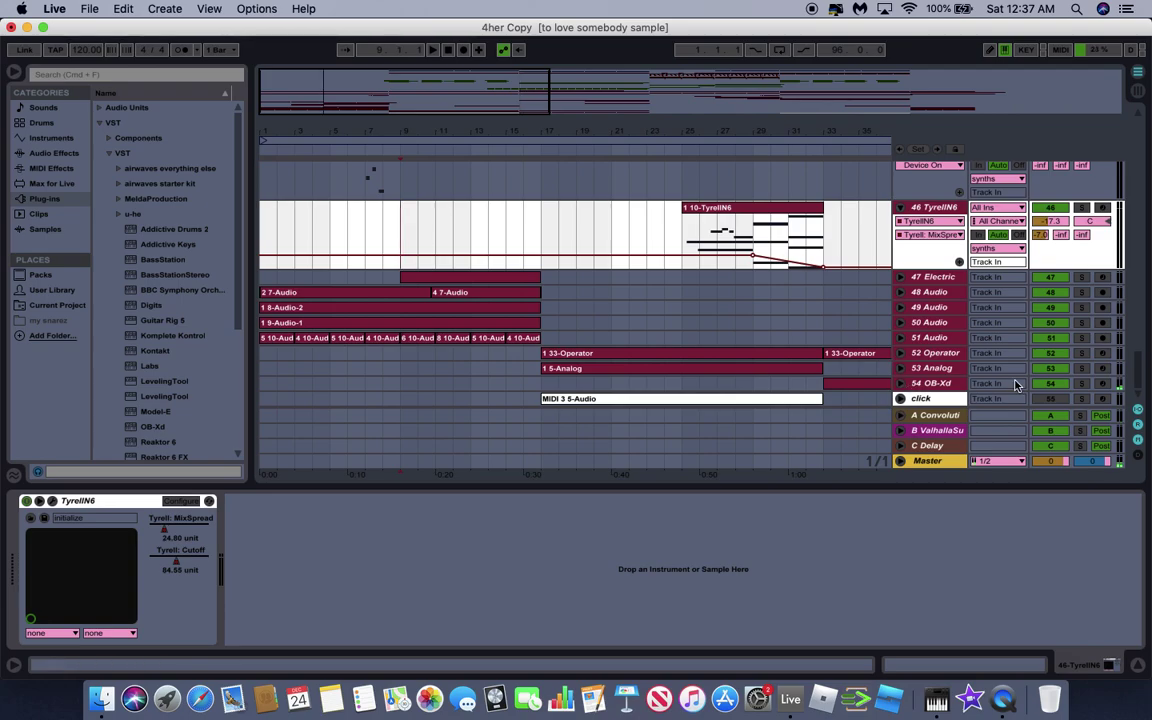
click(1079, 280)
click(930, 277)
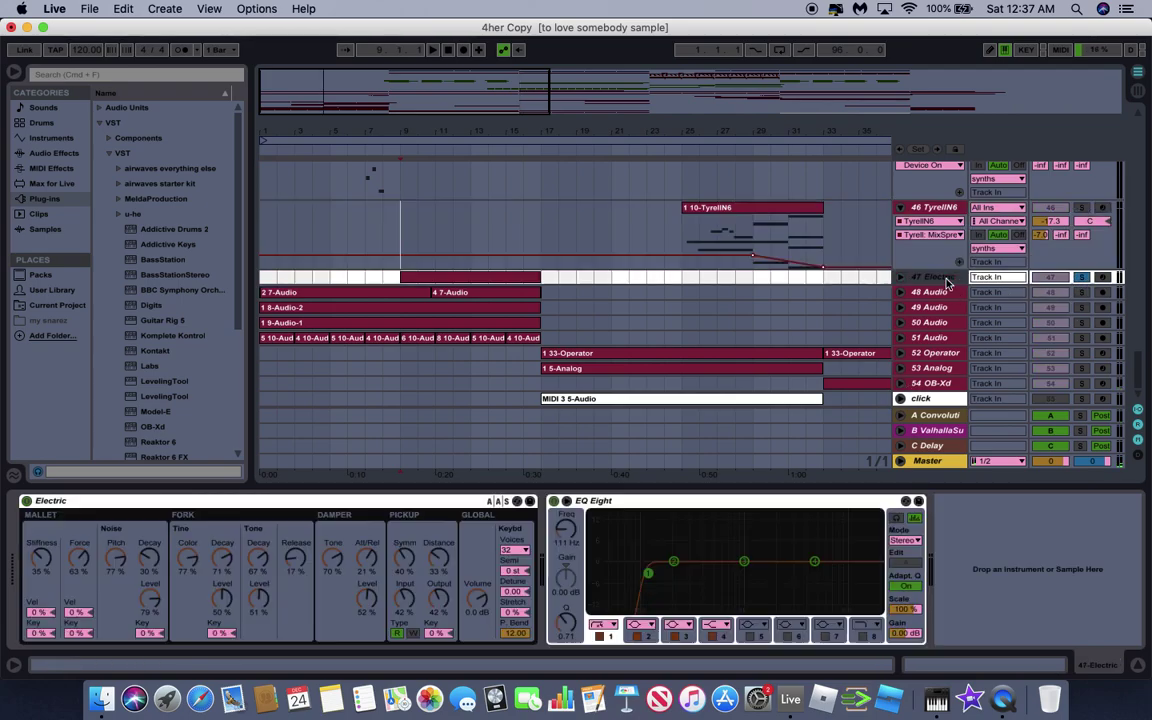
click(900, 279)
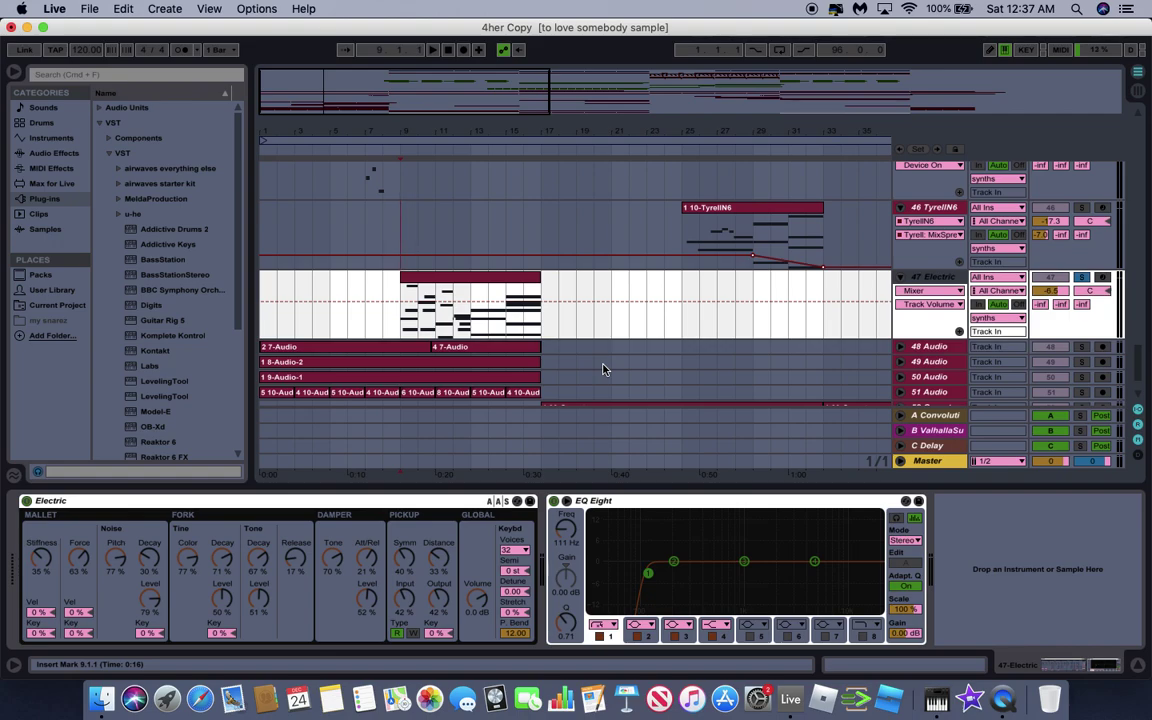
key(space)
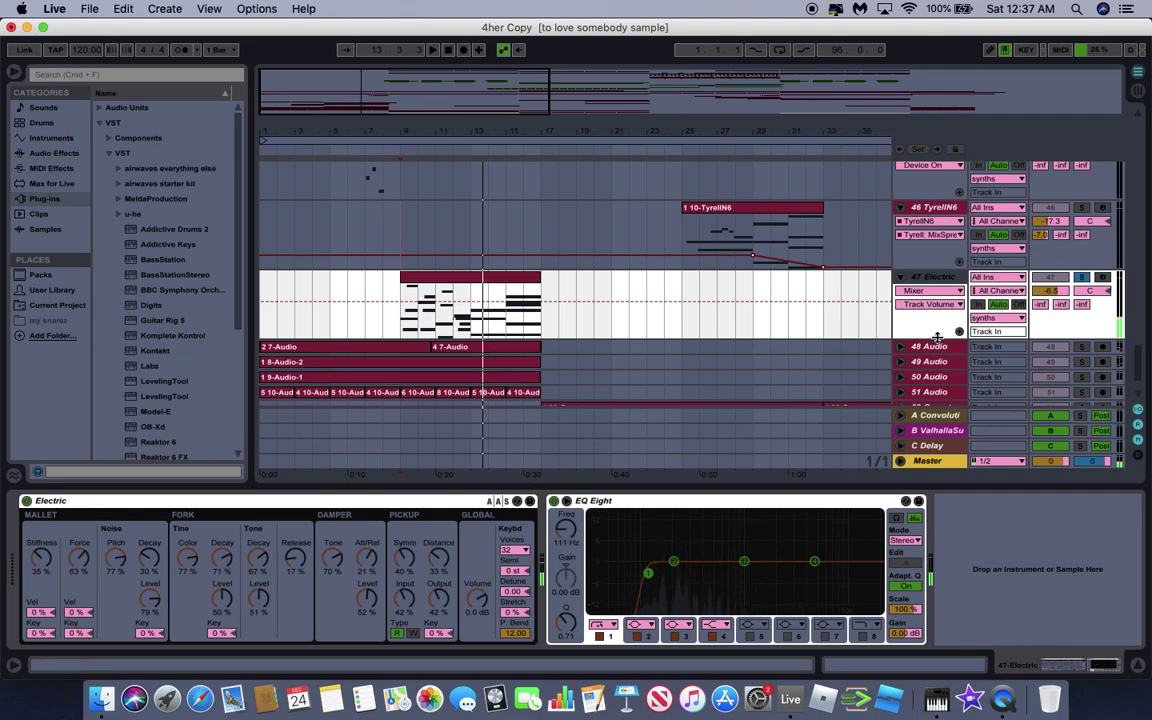
Select the four tracks from 48 Audio to 51 Audio and unfold them together.
scroll(1072, 348, down, 2)
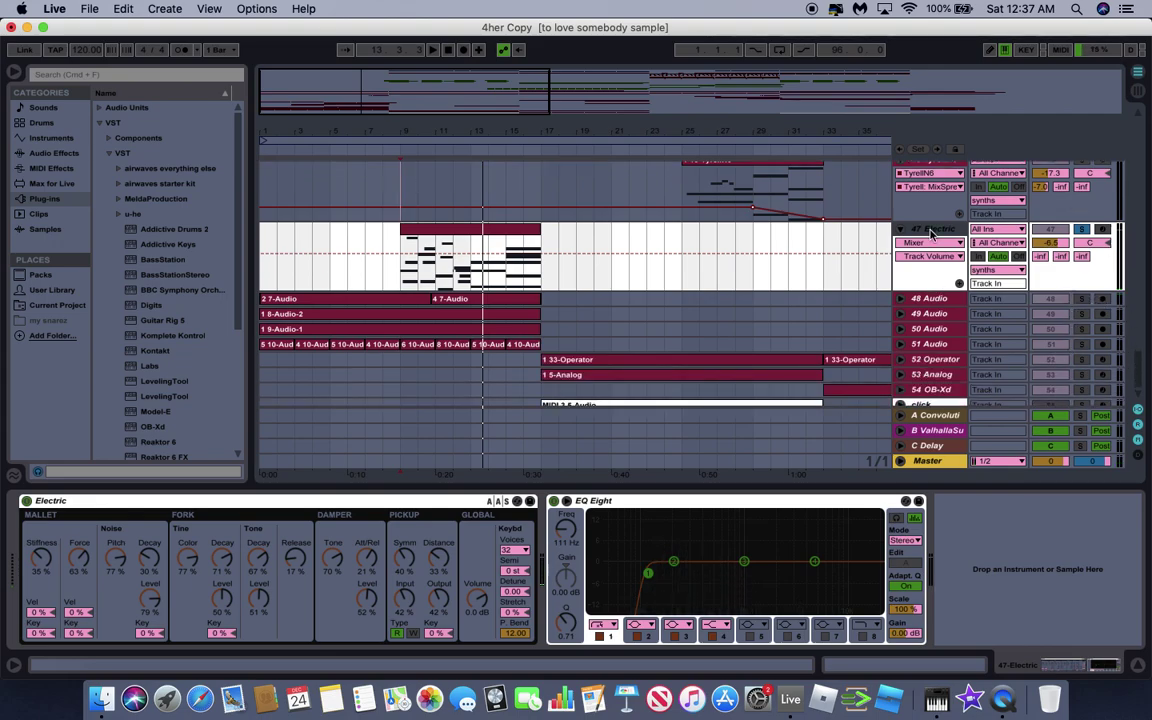
click(936, 298)
key(Down)
key(Down)
key(Down)
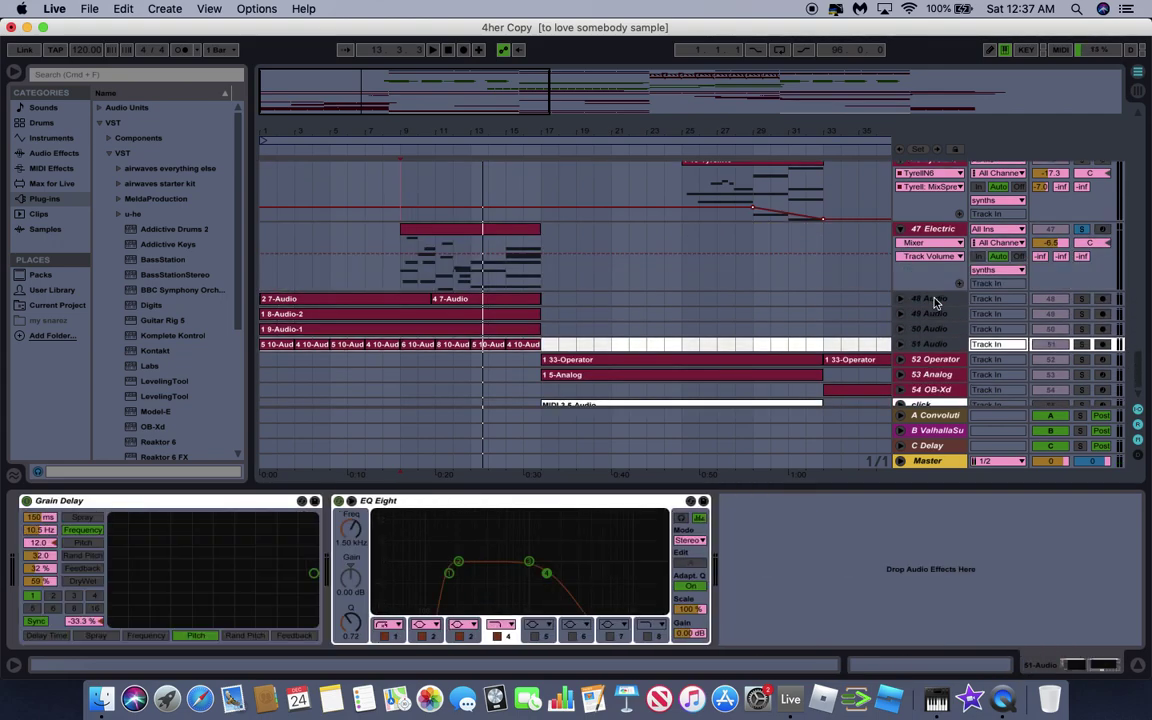
key(u)
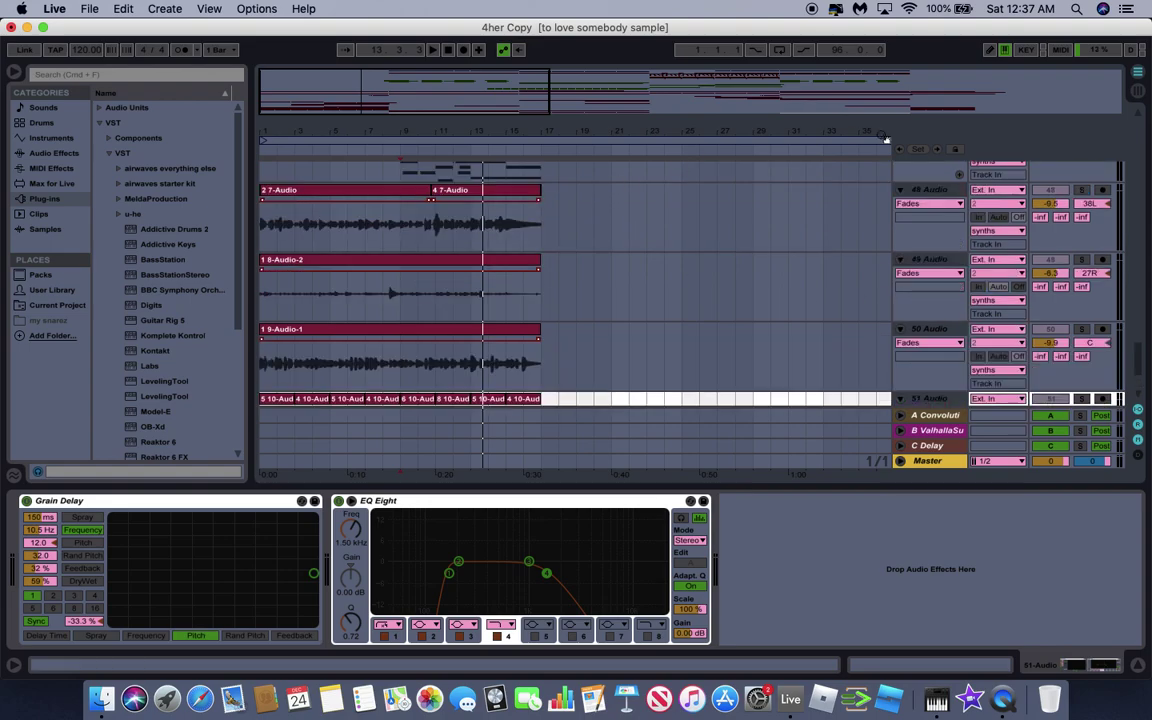
Solo the 48, 49 and 50 Audio tracks together, leaving 51 Audio out of the solo.
scroll(935, 192, up, 1)
click(1087, 212)
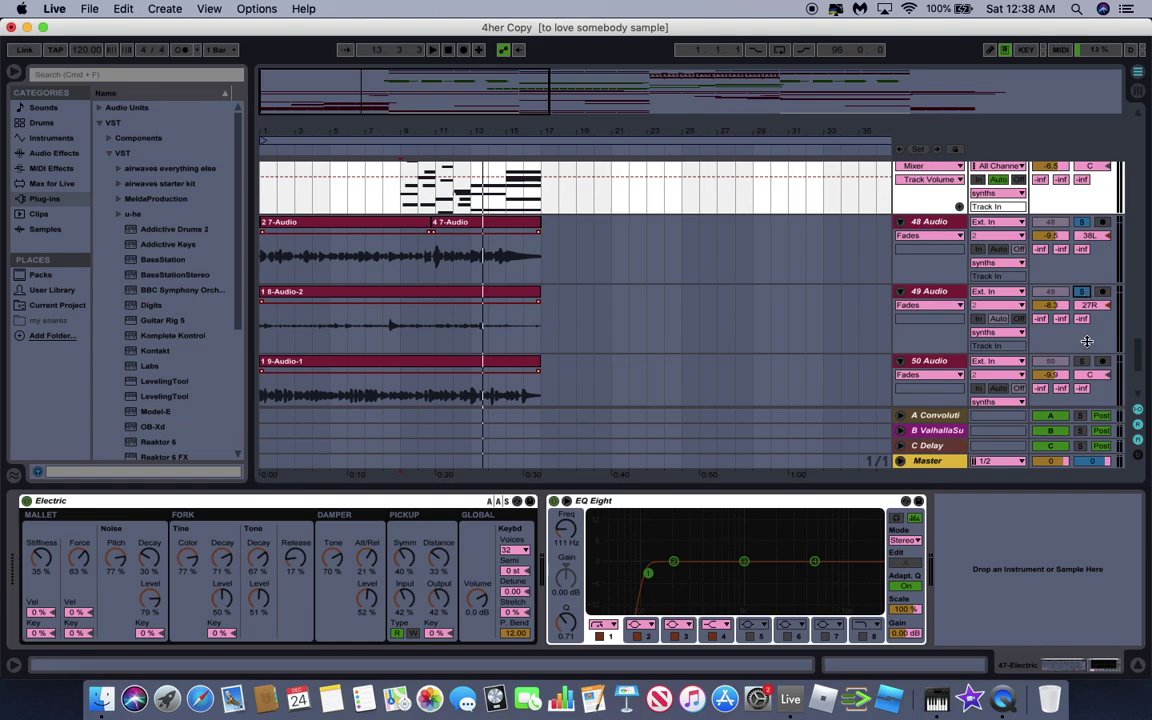
scroll(1082, 362, down, 2)
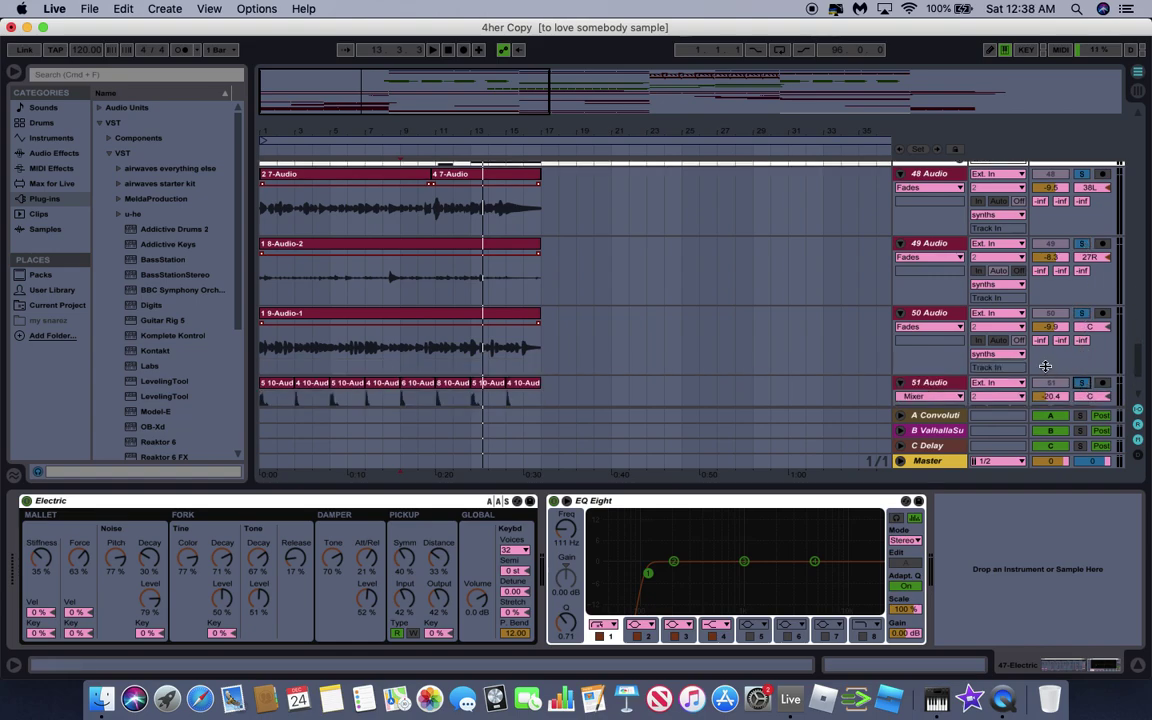
scroll(1053, 369, down, 4)
scroll(955, 343, up, 5)
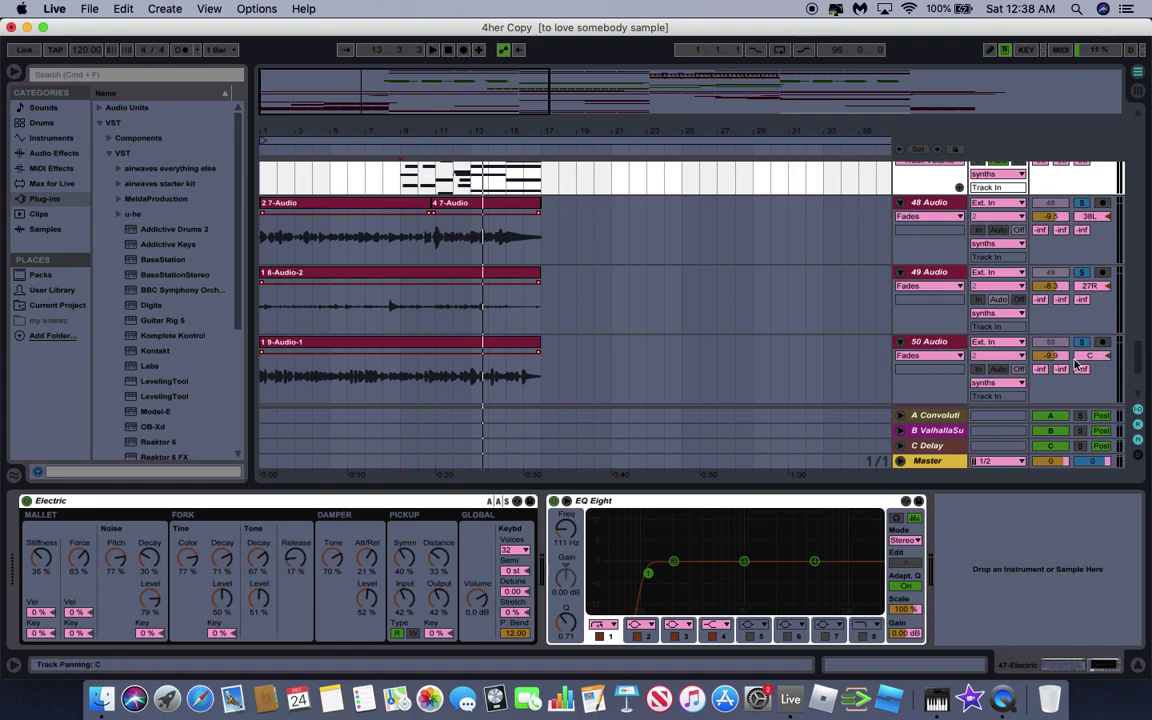
scroll(1077, 365, down, 3)
scroll(616, 279, up, 3)
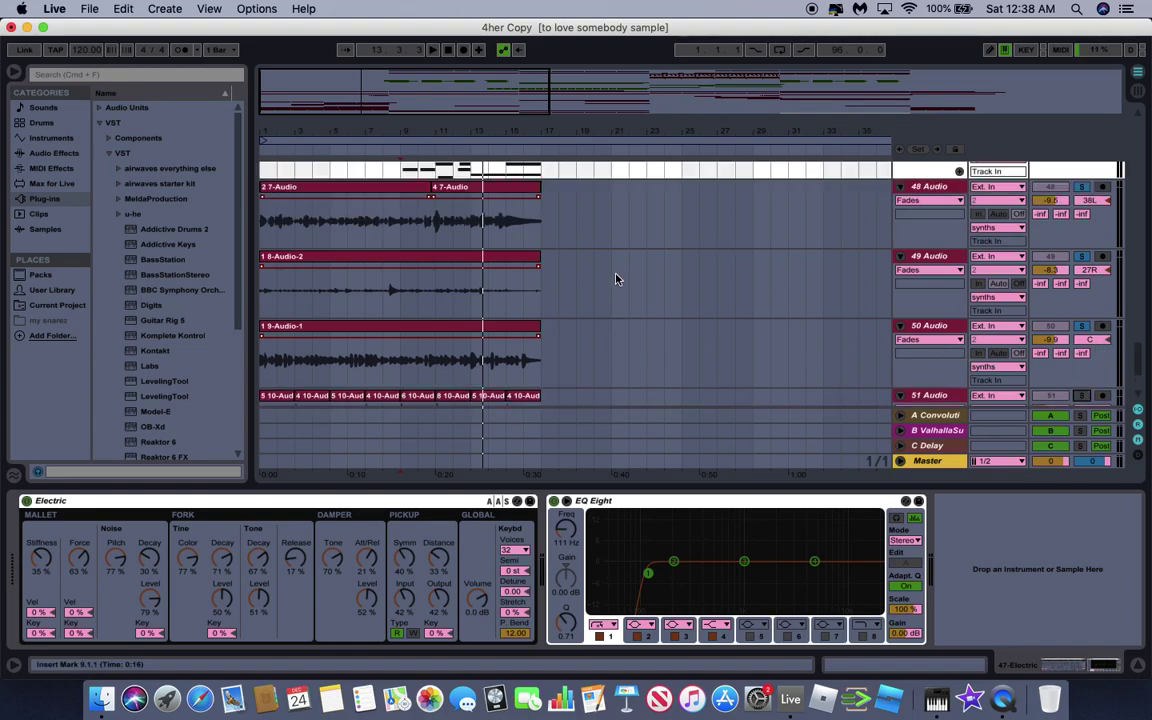
Audition the three soloed audio tracks from 1.1.1 and inspect the effects on 50 Audio, 49 Audio and 48 Audio.
click(265, 234)
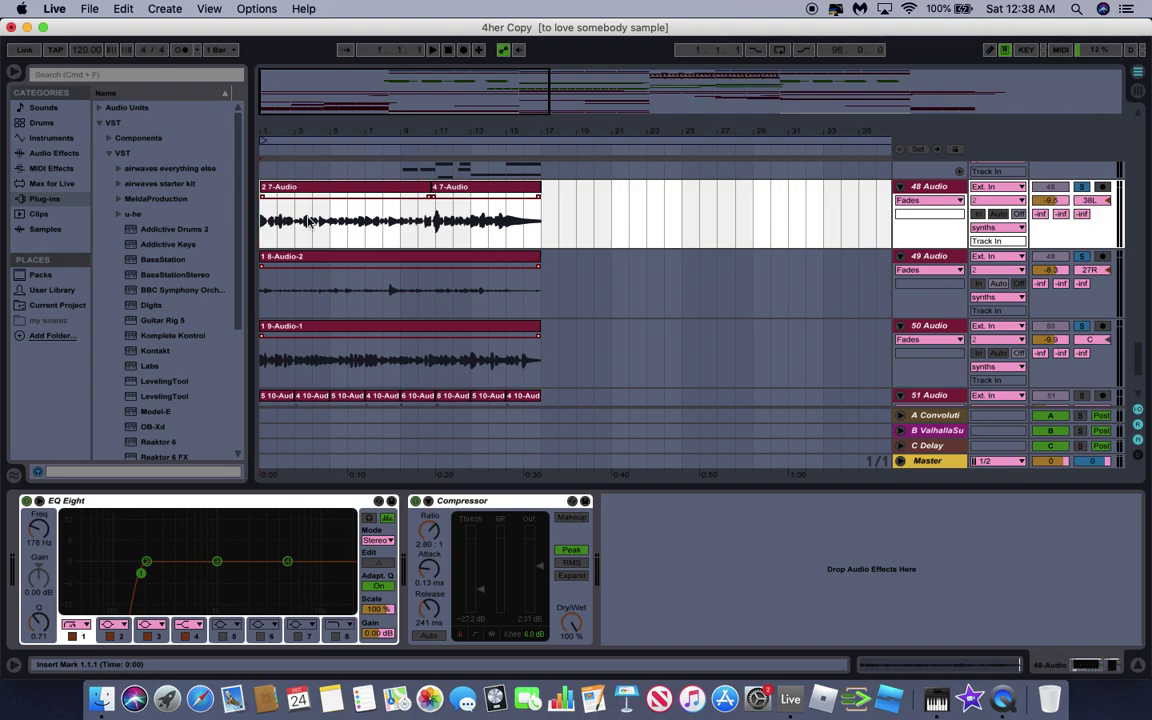
key(space)
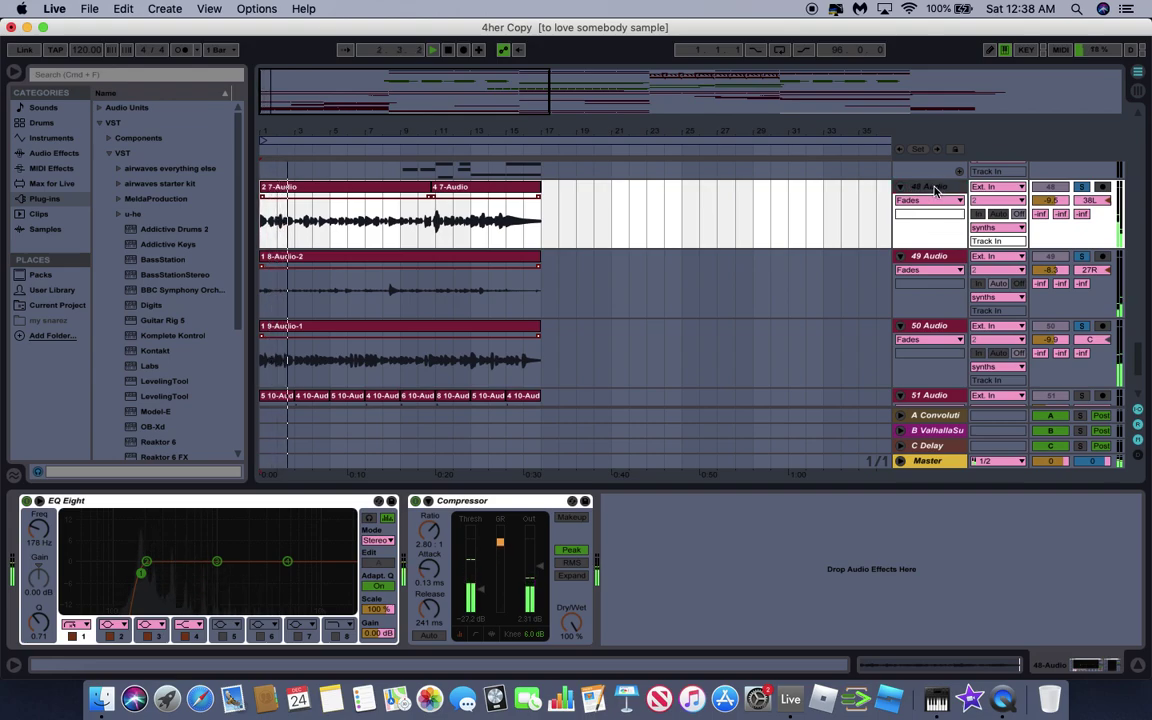
click(930, 355)
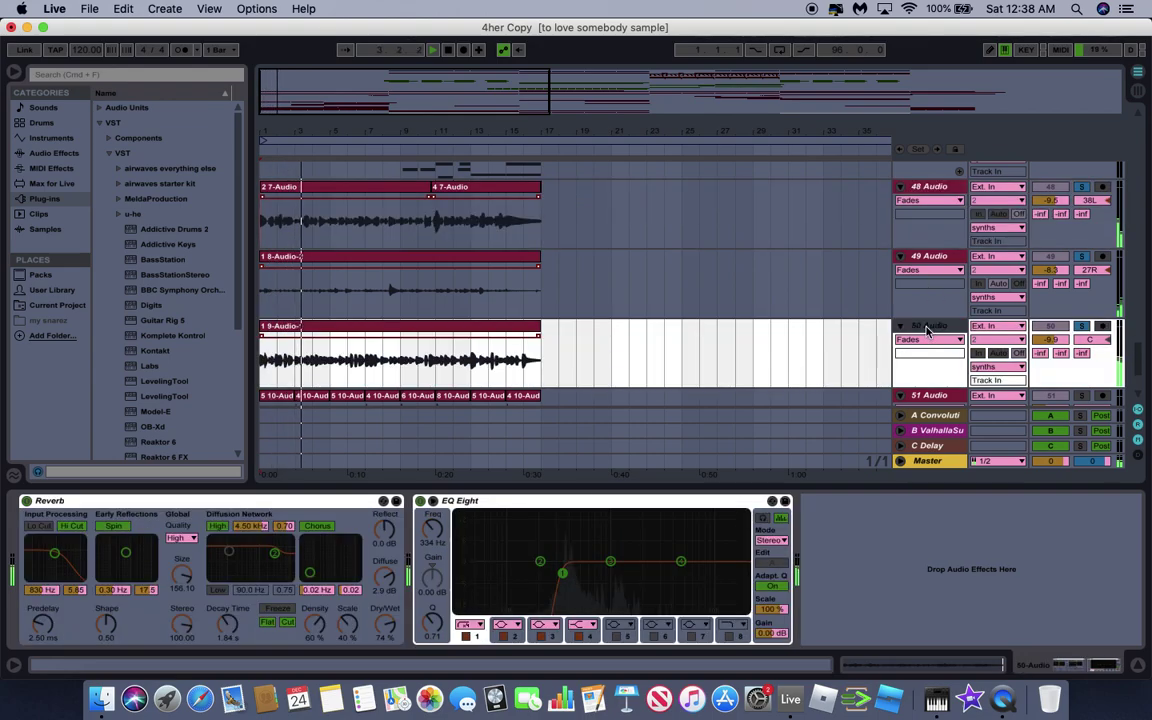
click(928, 268)
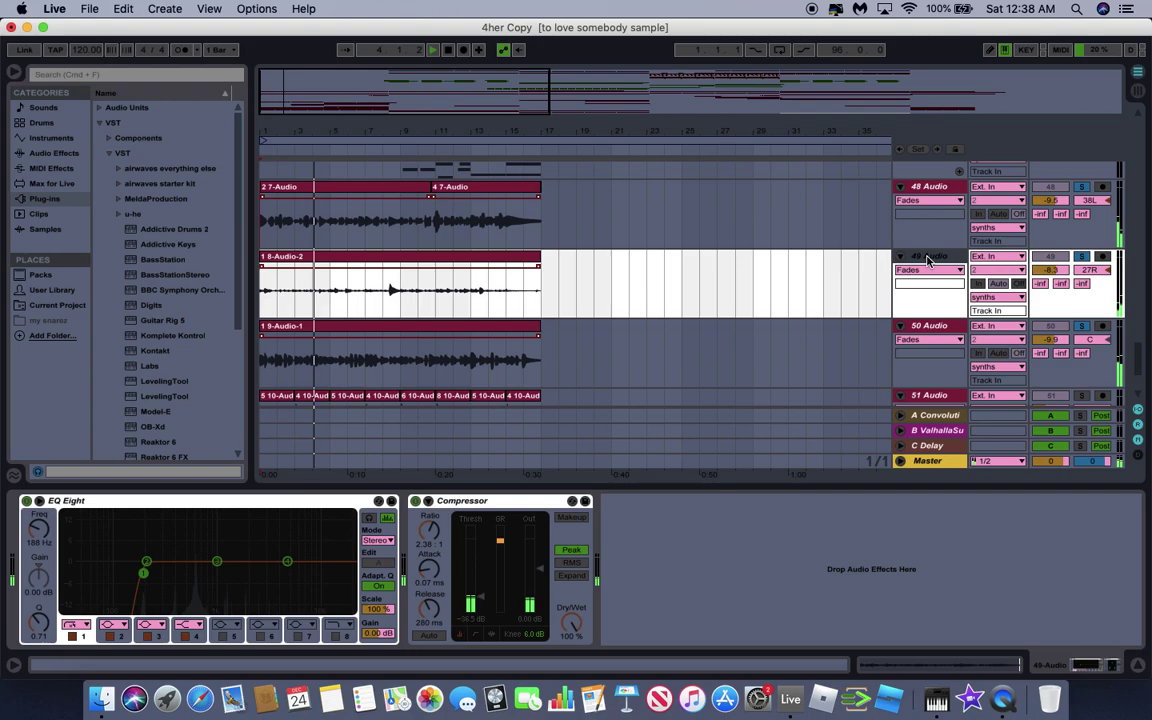
click(946, 187)
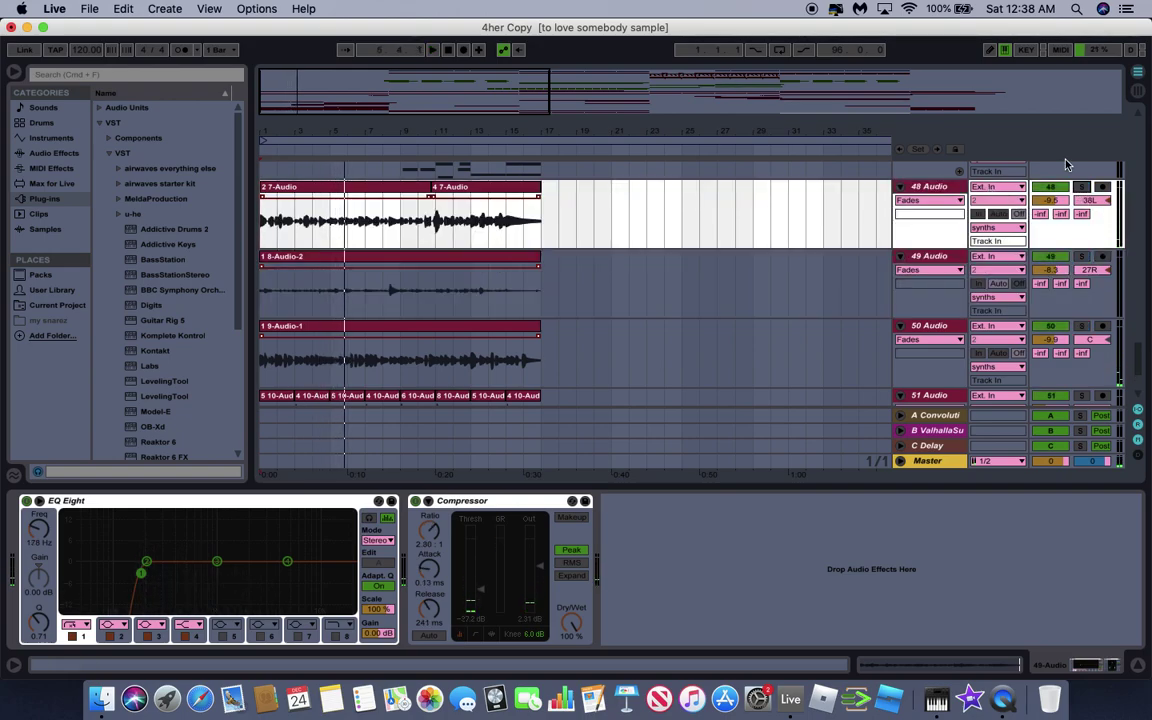
Solo 48 Audio, 49 Audio and 50 Audio one at a time, auditioning each from 1.1.1, and clear the solos.
click(1080, 188)
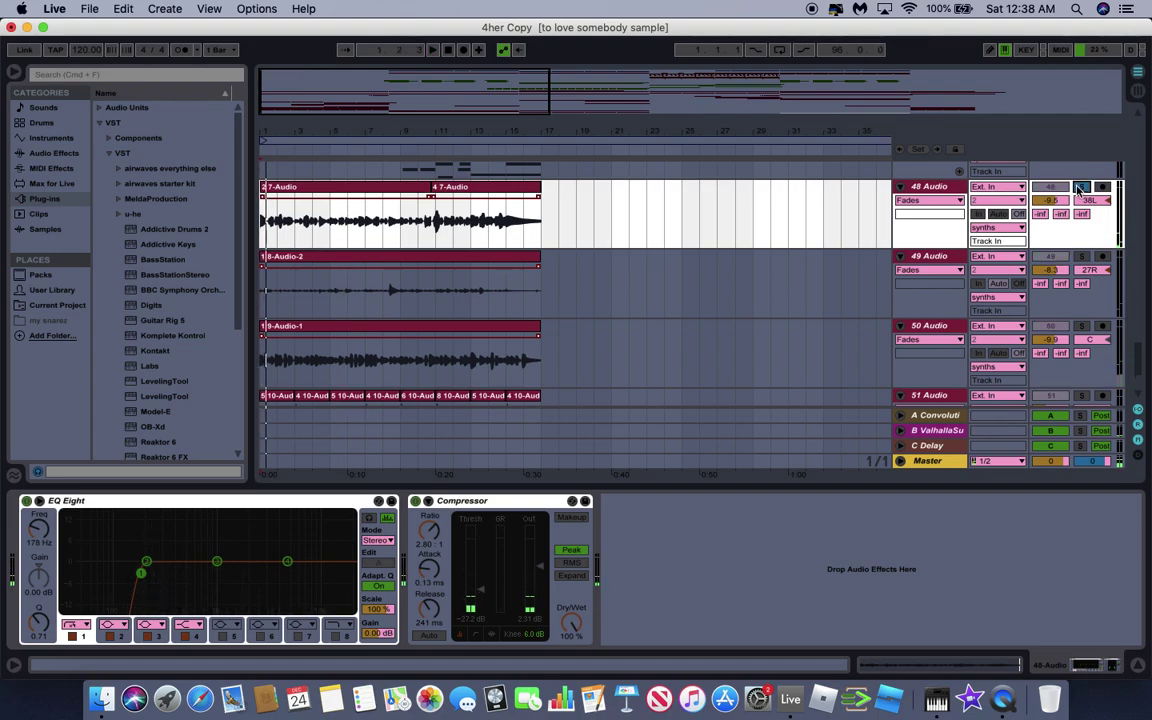
key(space)
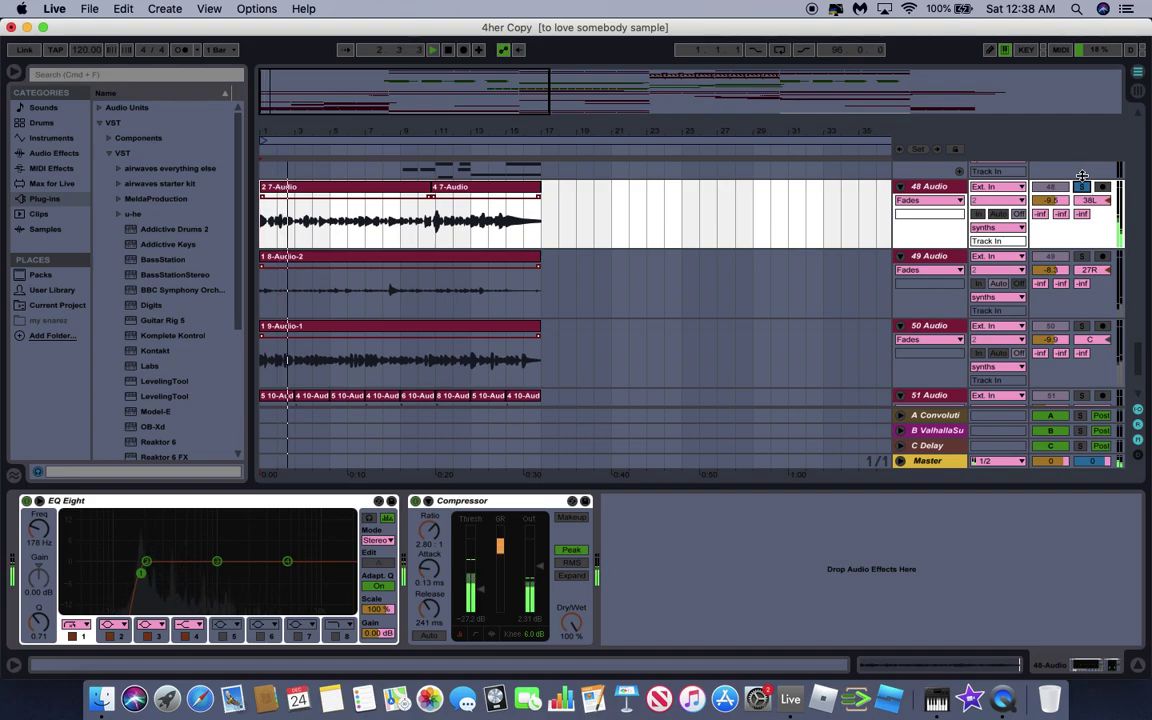
click(1083, 256)
key(space)
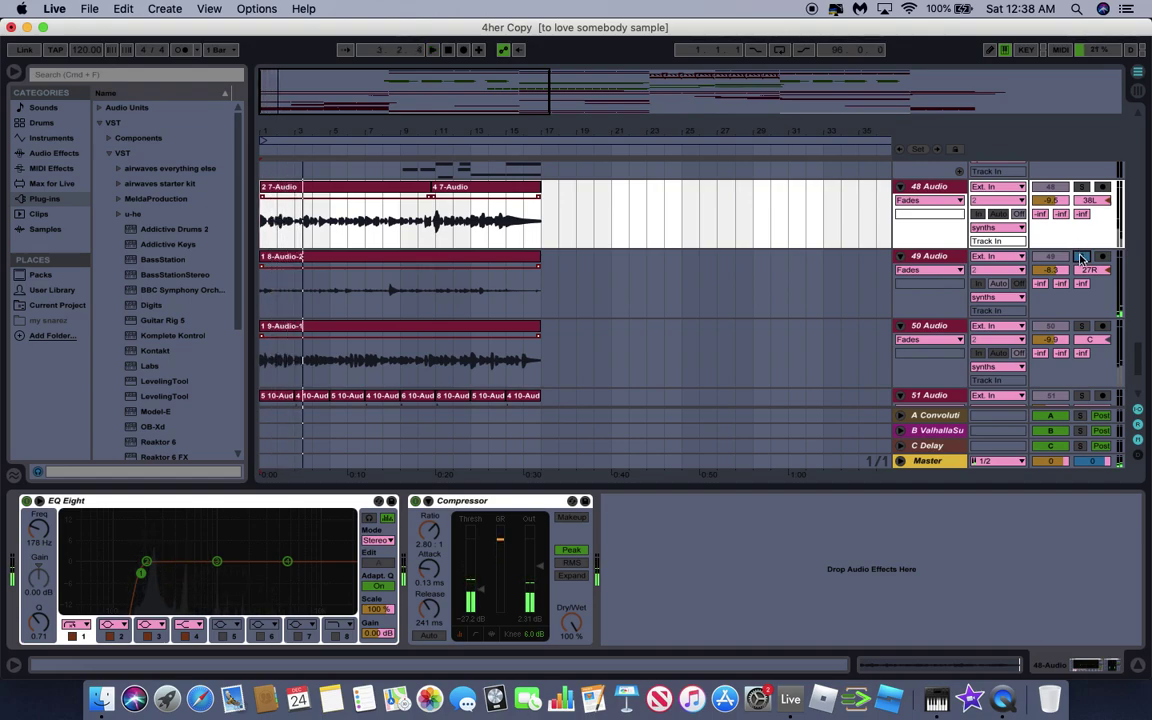
click(1083, 326)
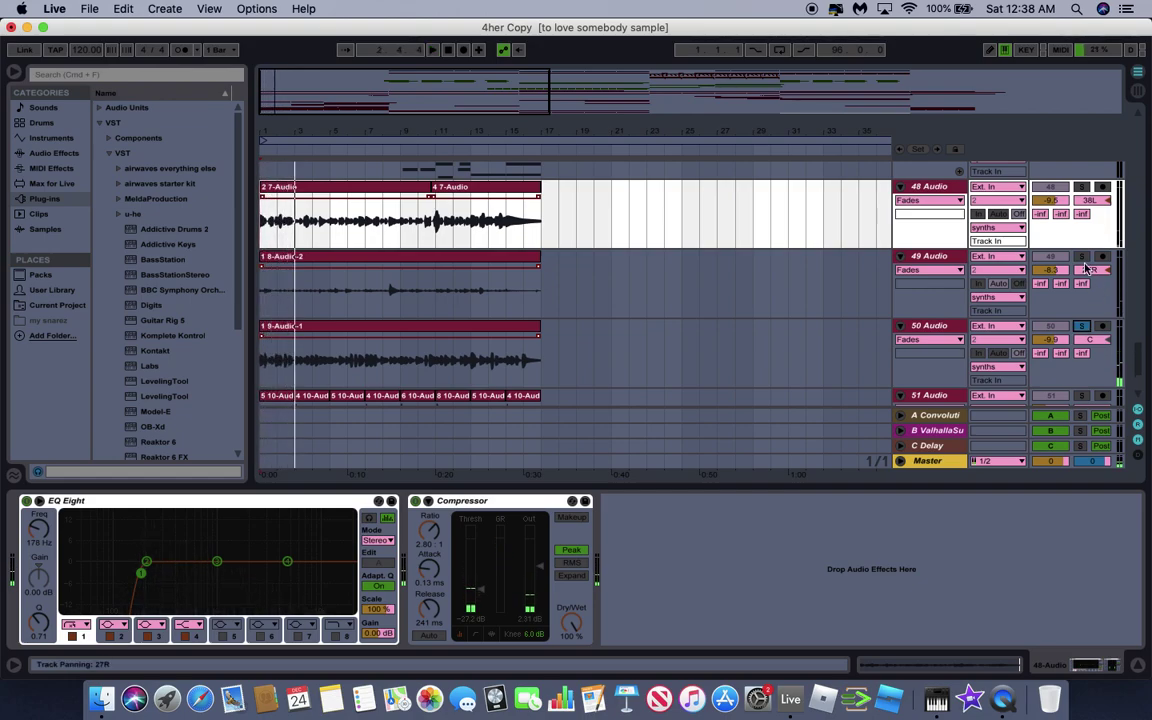
click(1081, 188)
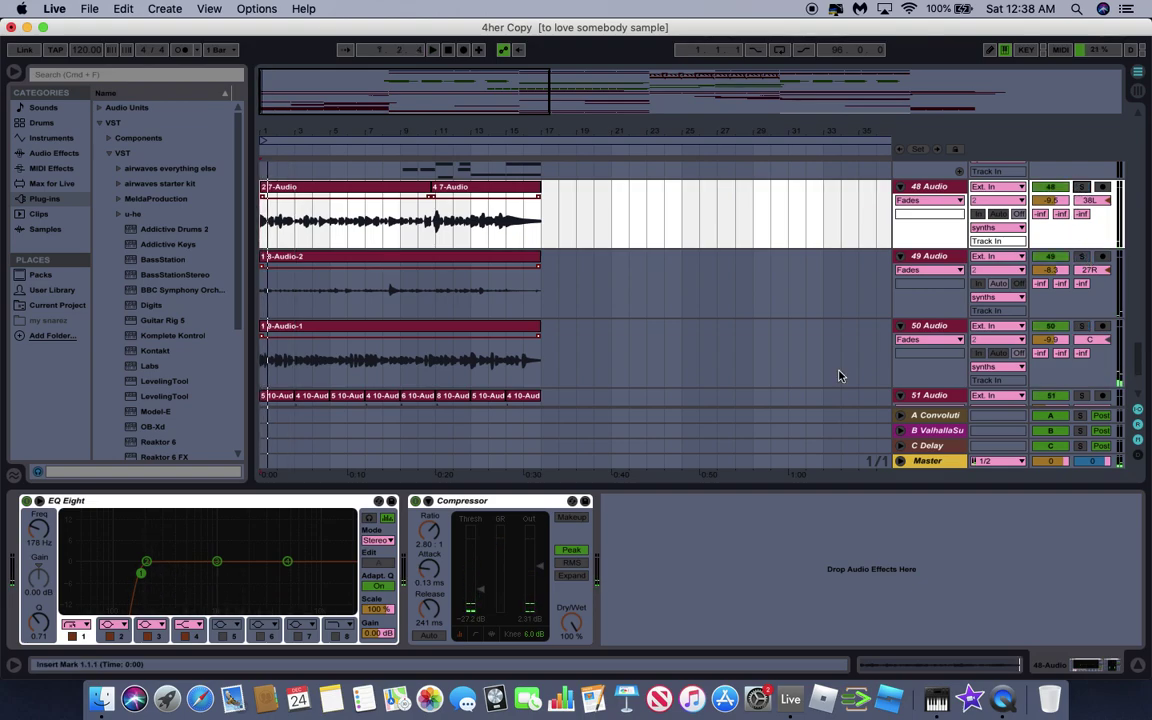
Solo and select the 51 Audio track to show its Grain Delay and EQ Eight, and audition it from 1.1.1.
scroll(836, 378, down, 5)
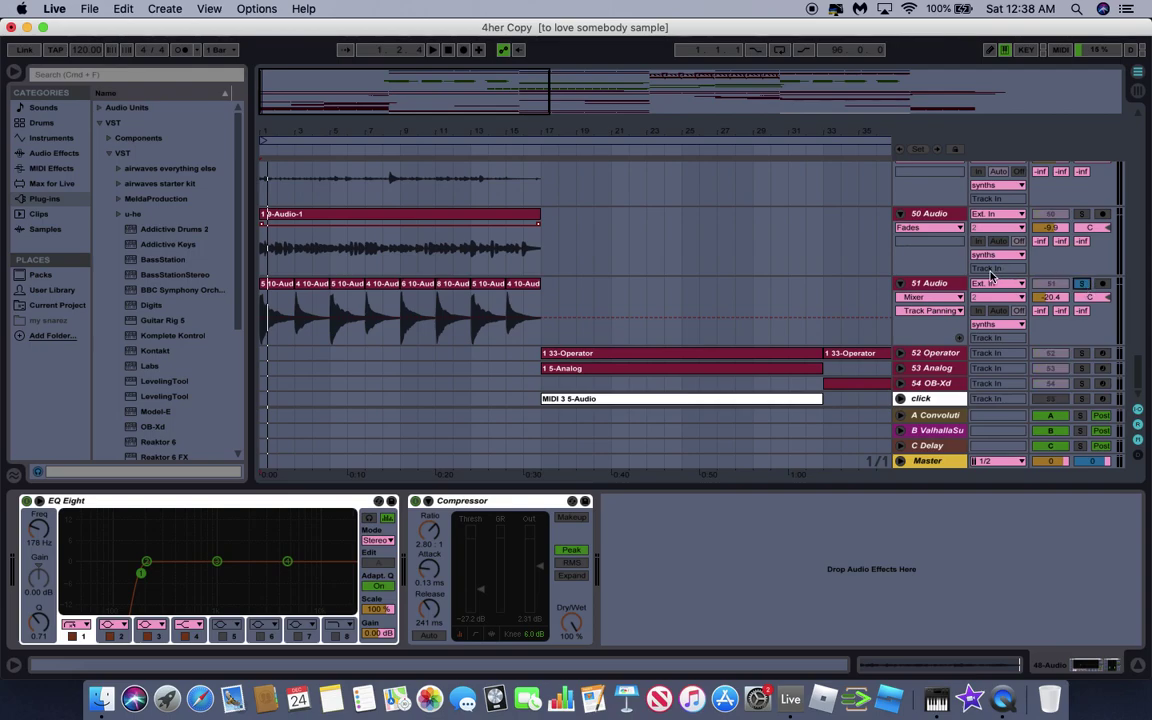
click(915, 284)
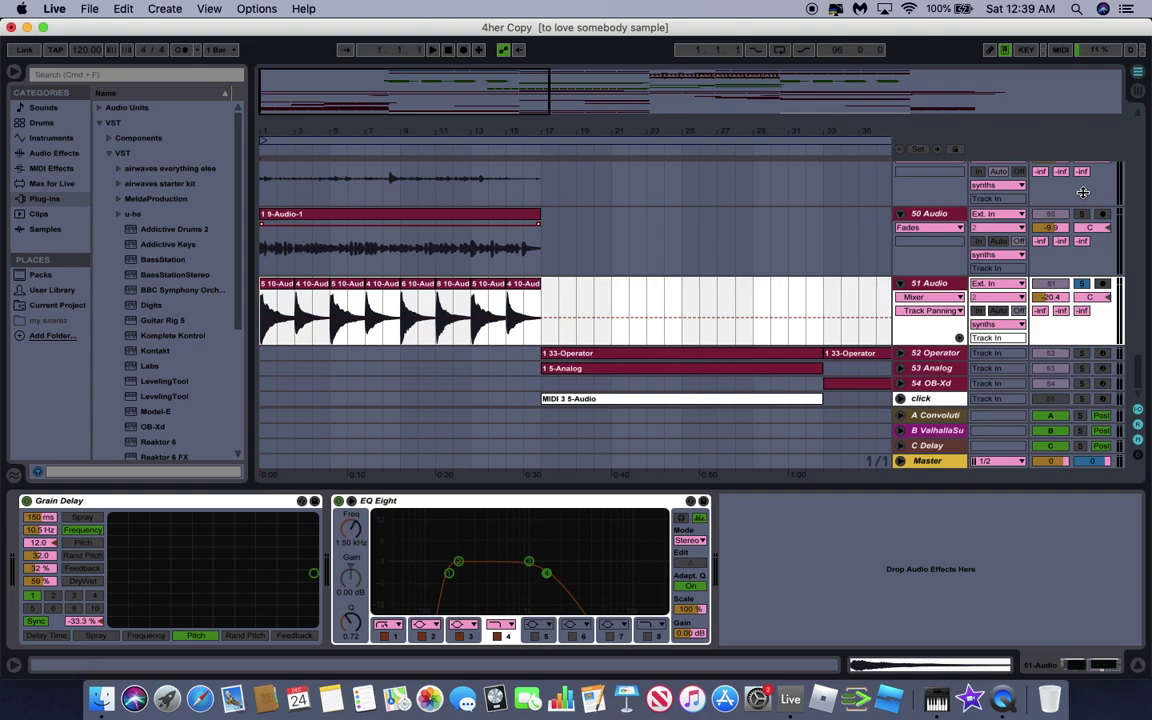
key(space)
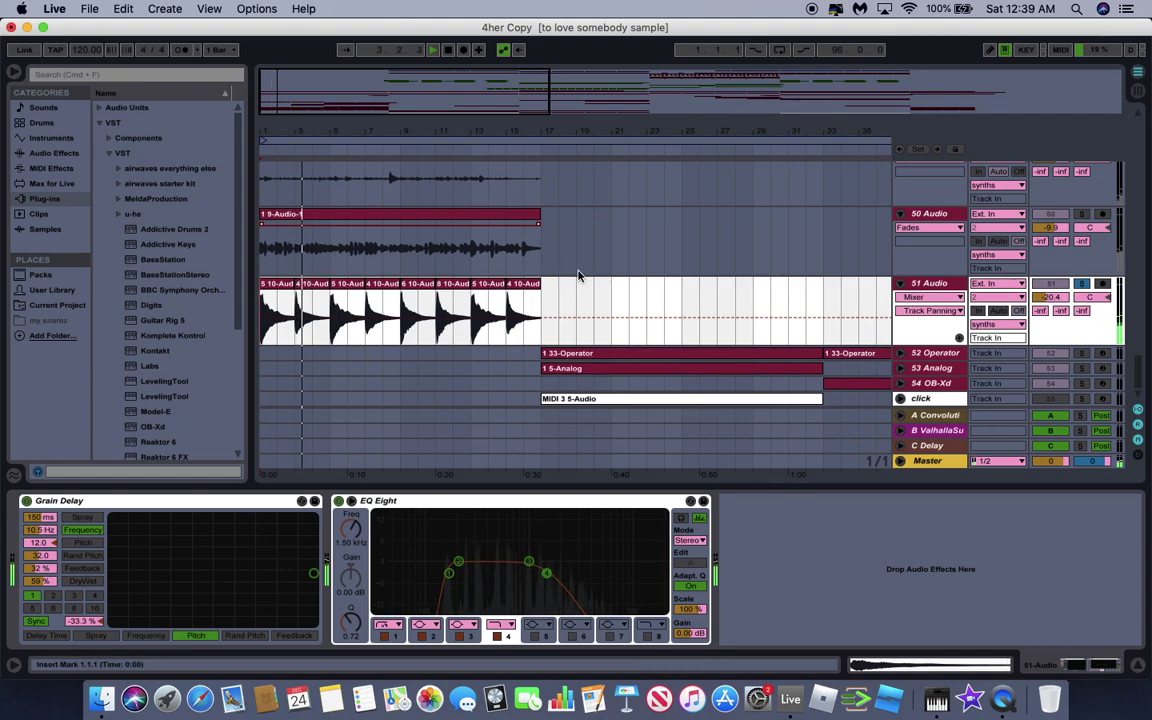
Clear the solo on 51 Audio and look over the neighbouring audio tracks above it.
click(1082, 284)
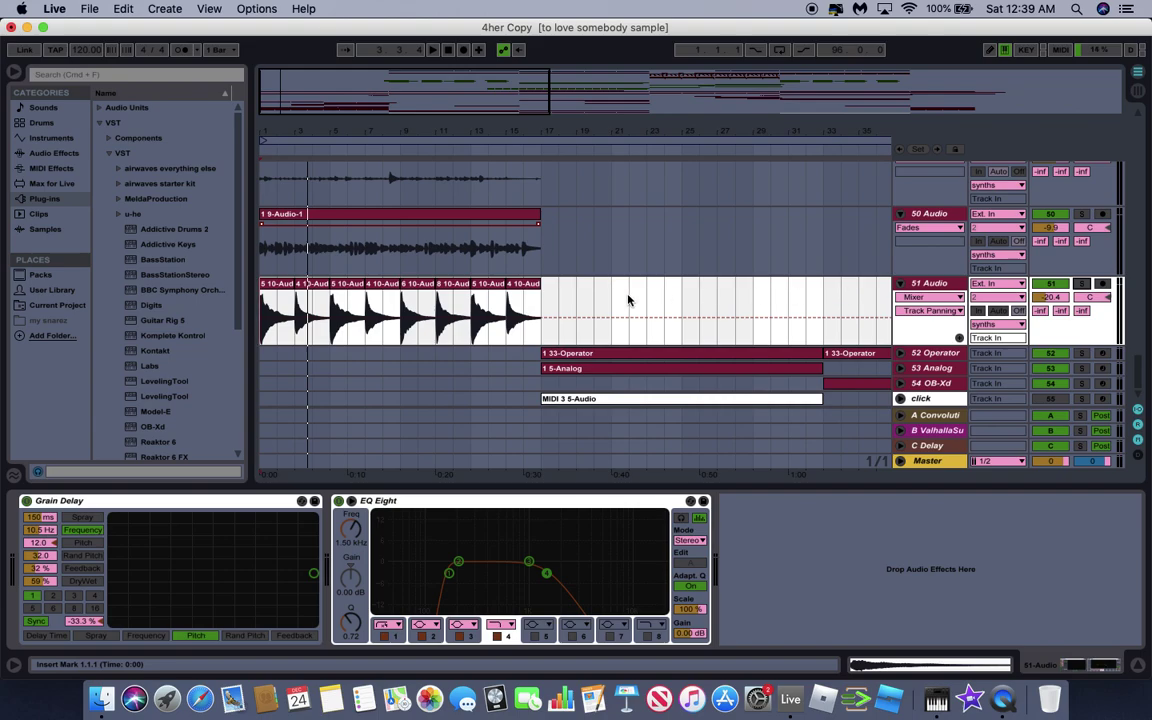
scroll(478, 270, up, 5)
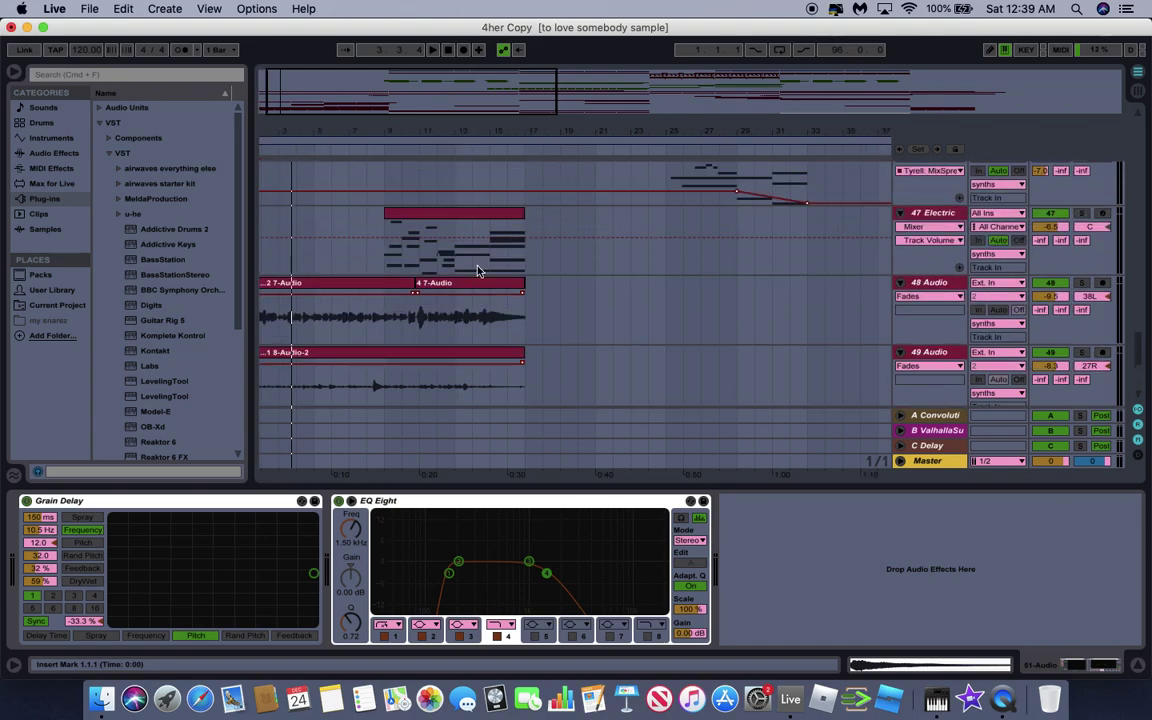
scroll(478, 270, down, 4)
scroll(478, 270, up, 2)
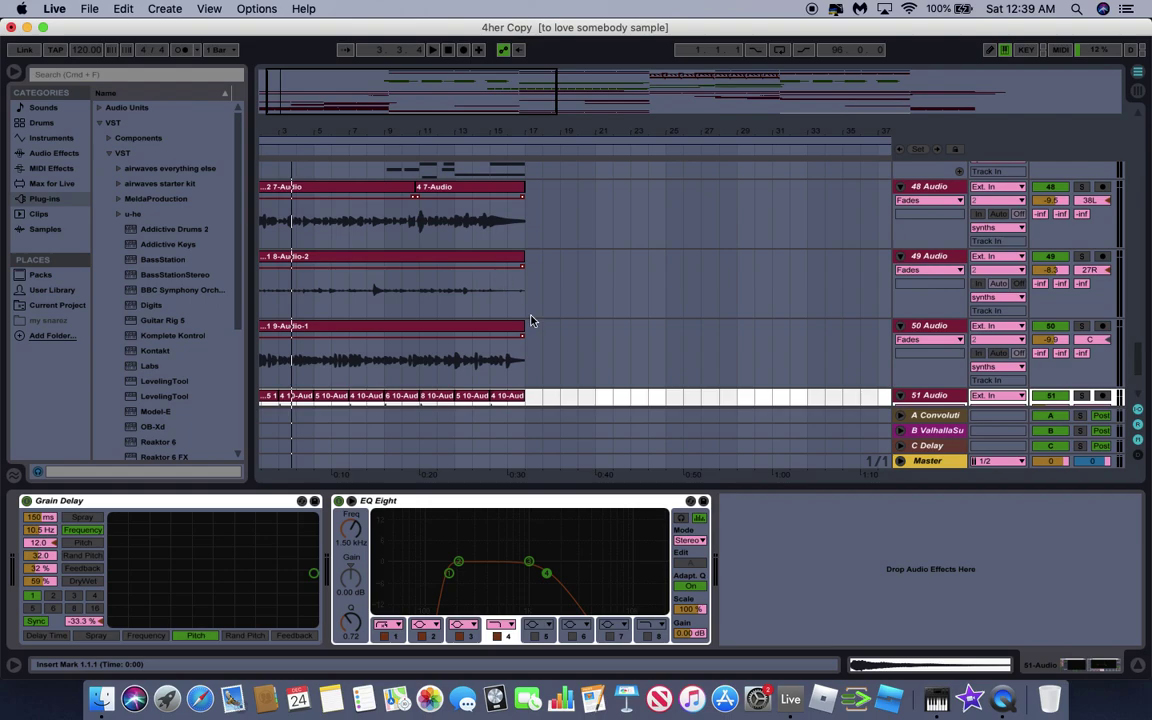
scroll(531, 320, down, 3)
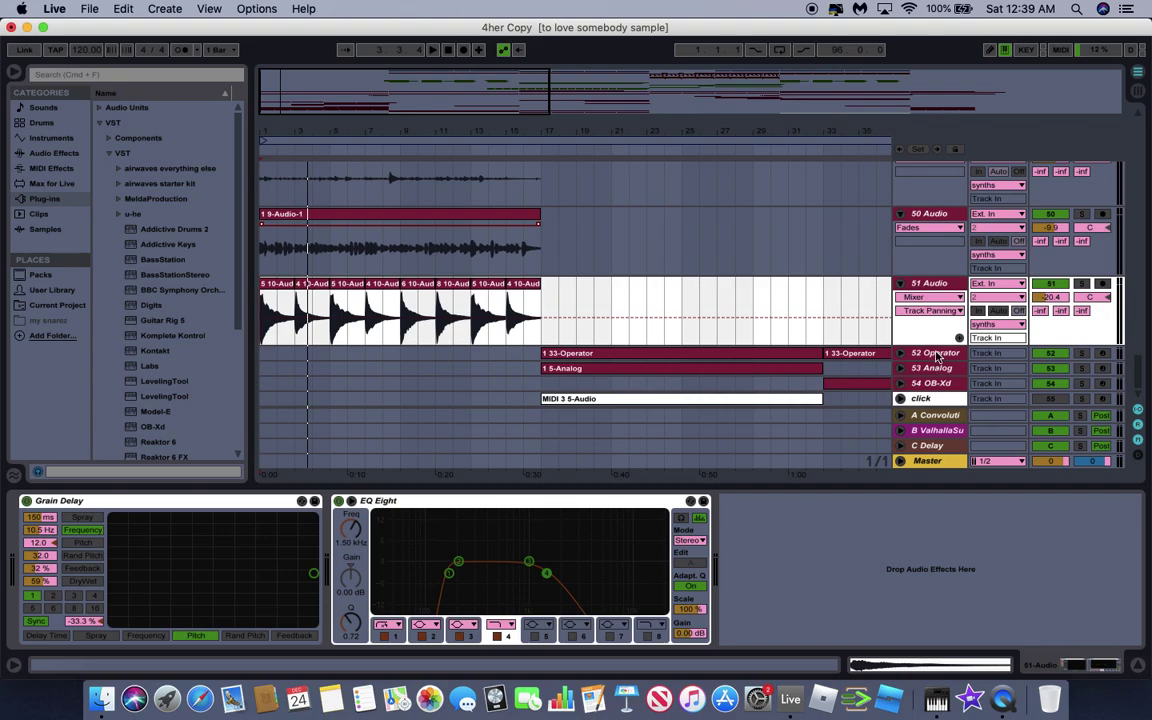
Solo the 52 Operator track, audition it from 17.1.1, clear the solo and show oscillator B in its Operator synth.
click(541, 355)
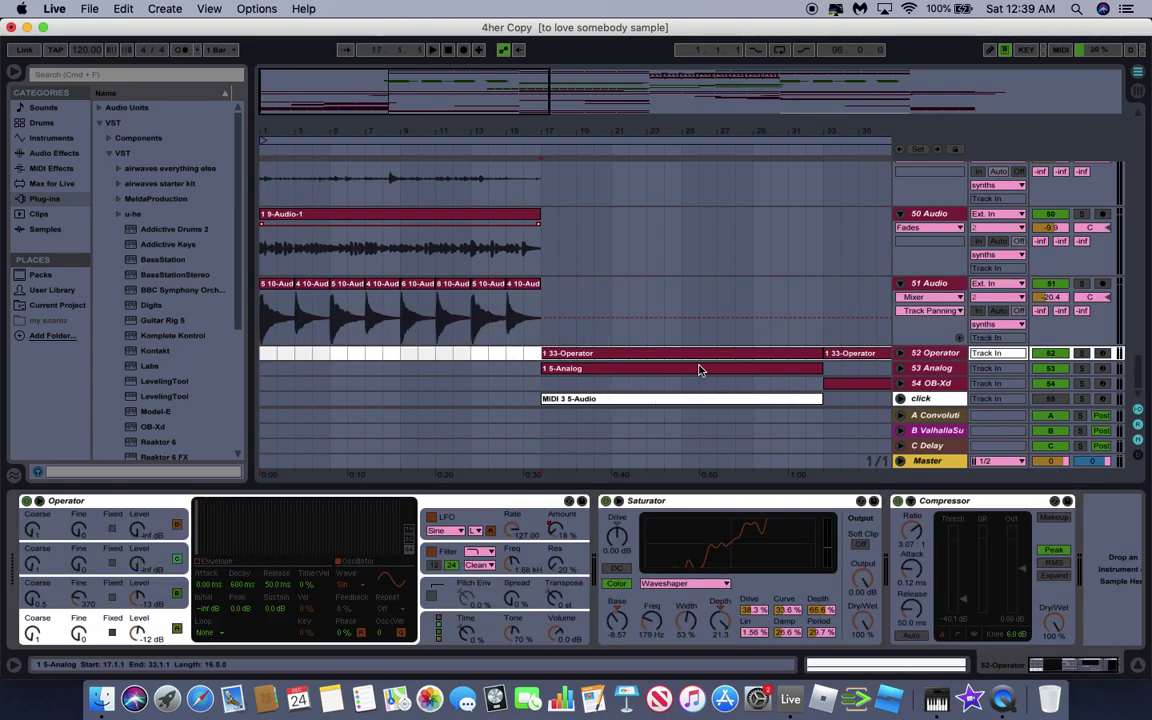
click(1085, 355)
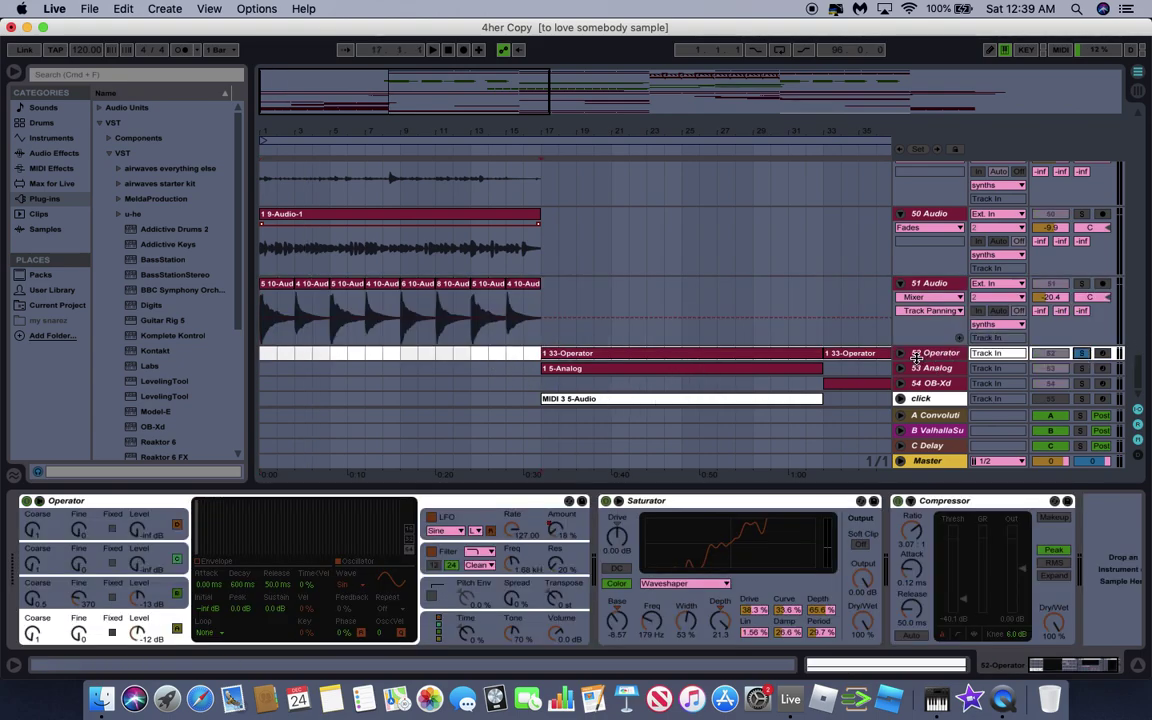
key(space)
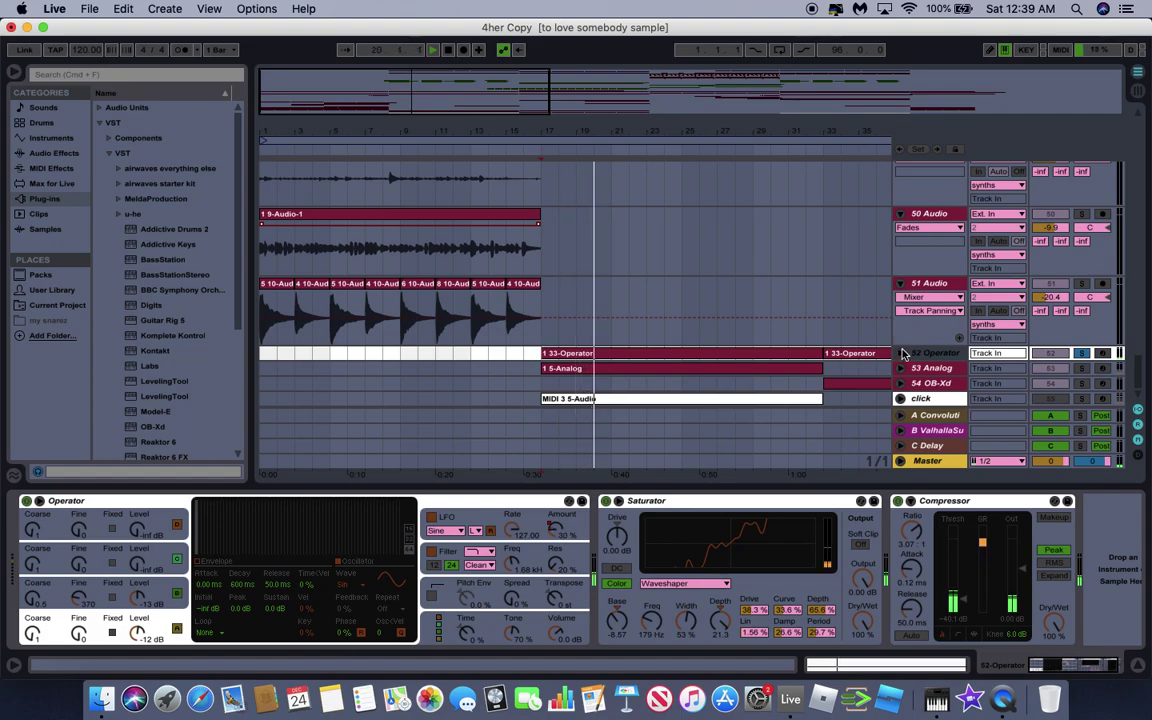
click(1081, 355)
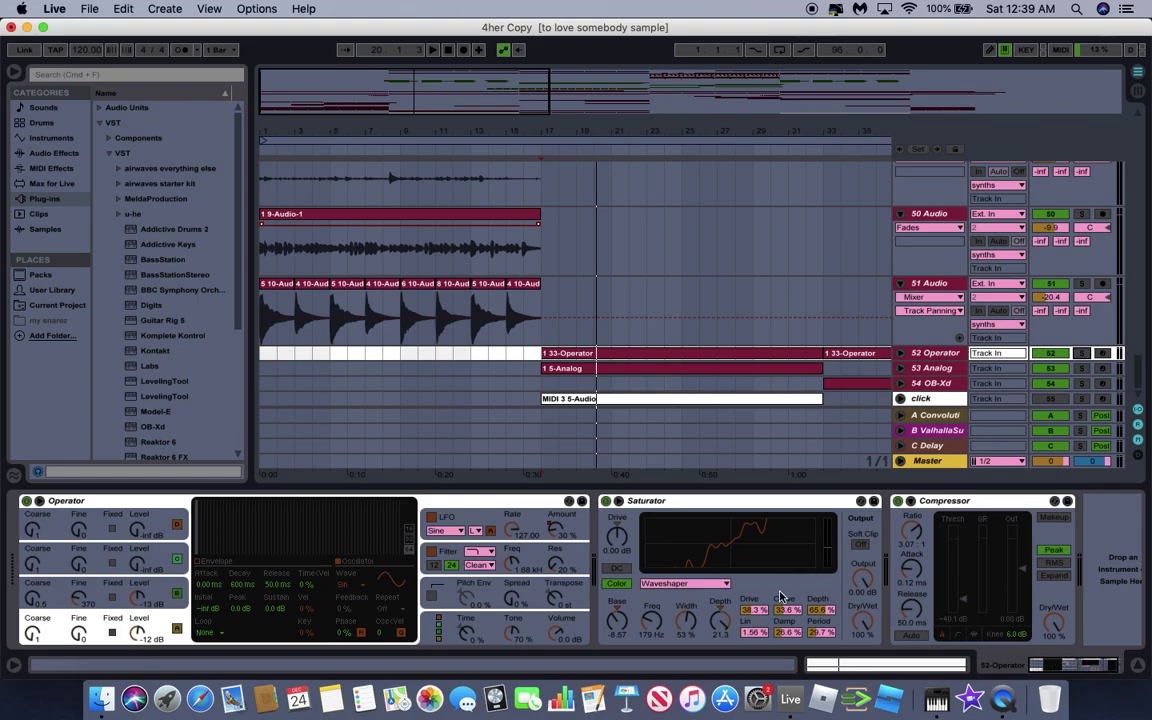
click(150, 598)
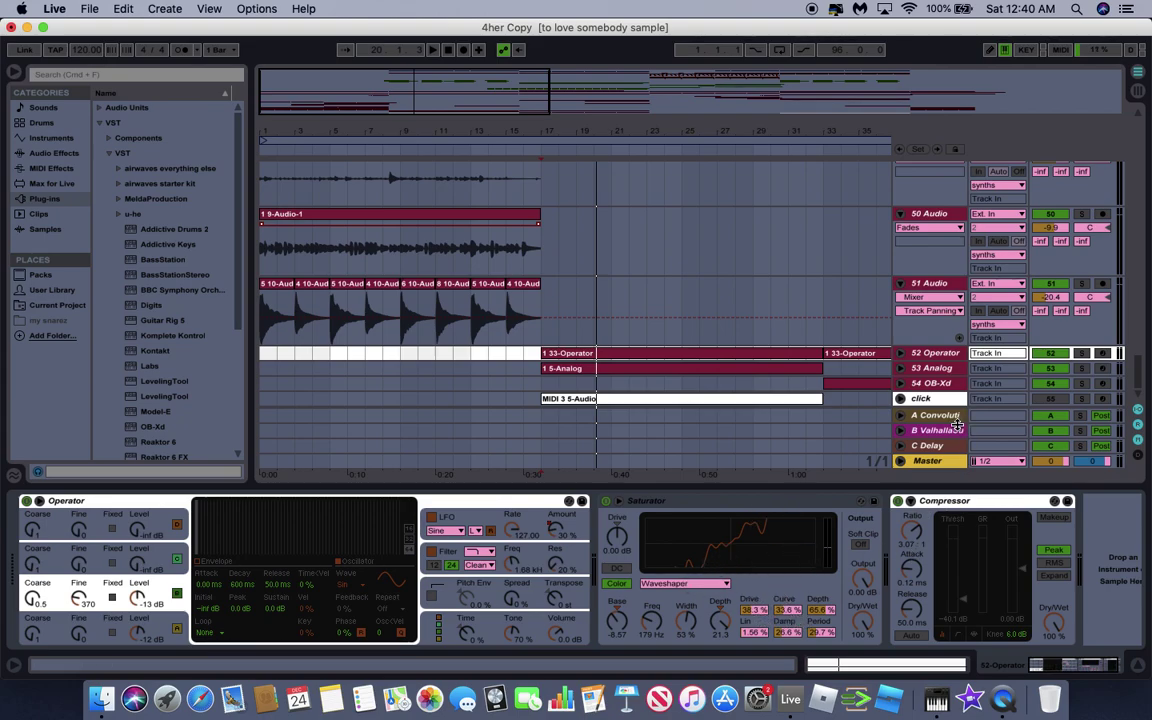
Unfold and solo the 53 Analog track to show its Analog synth and EQ Eight, and audition it from 17.1.1.
click(936, 370)
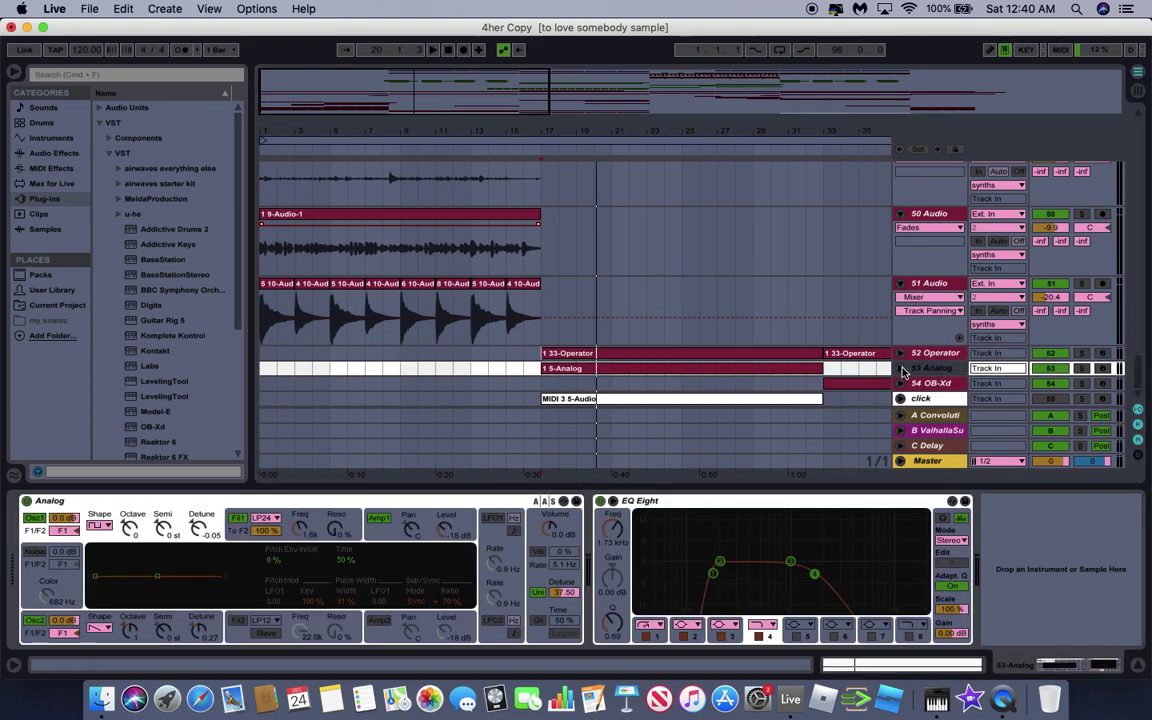
click(901, 369)
click(1083, 347)
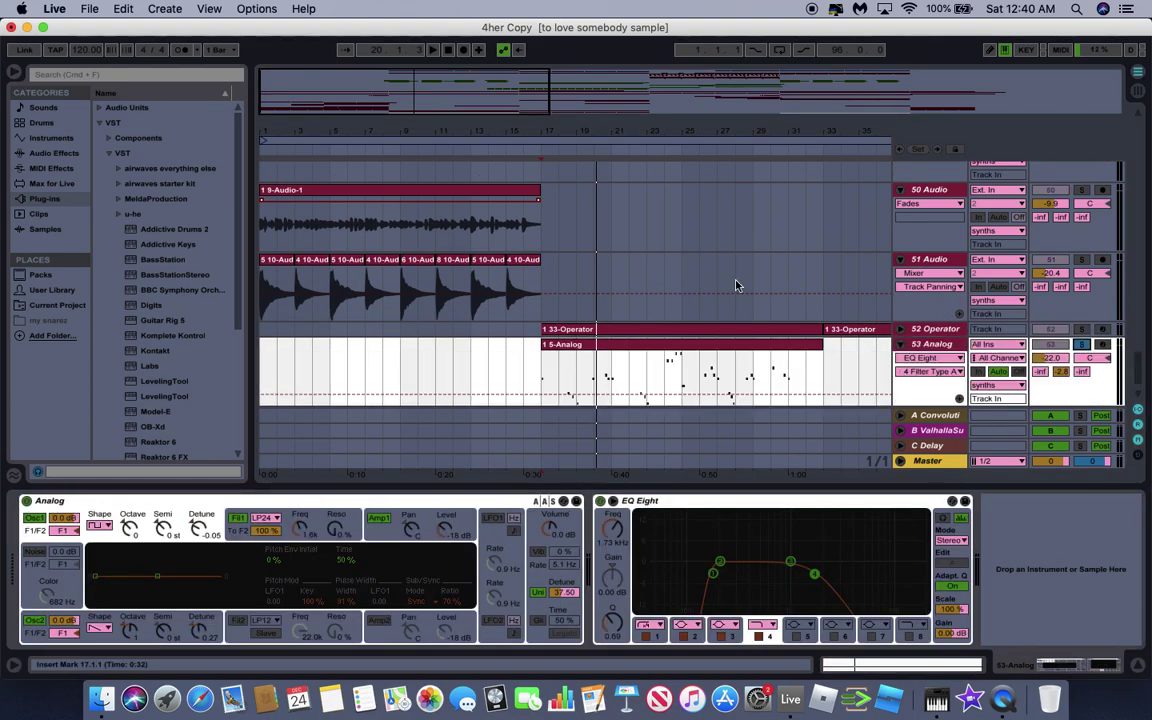
click(553, 383)
key(space)
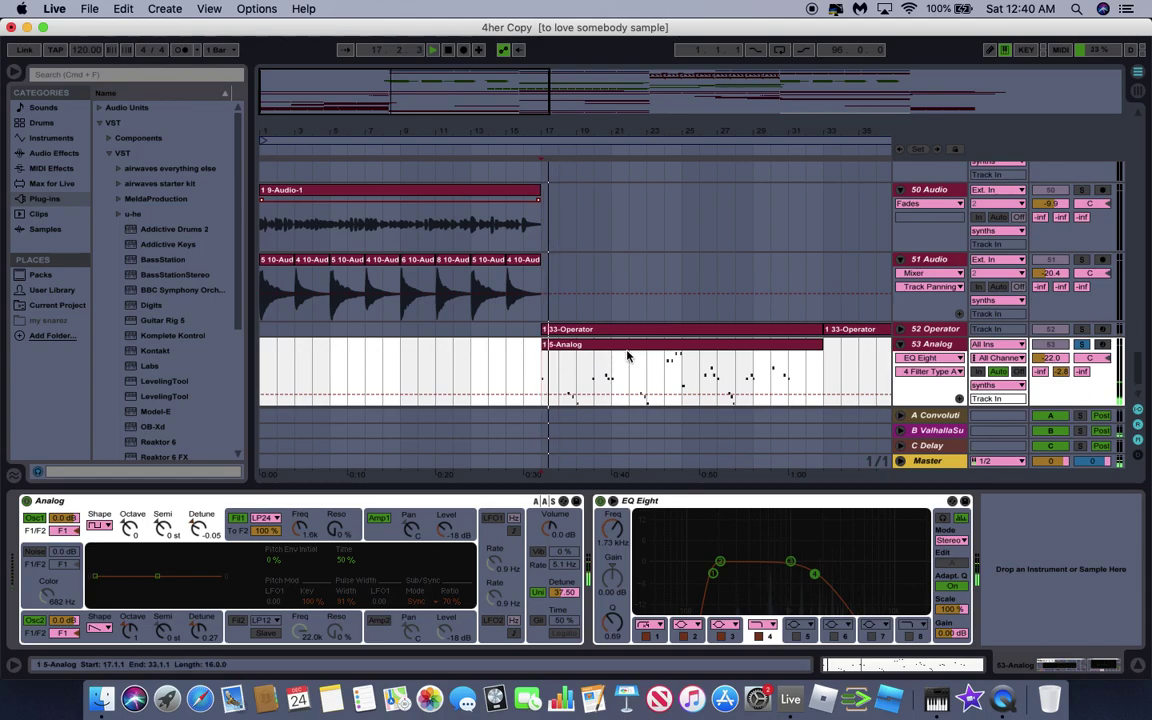
click(687, 346)
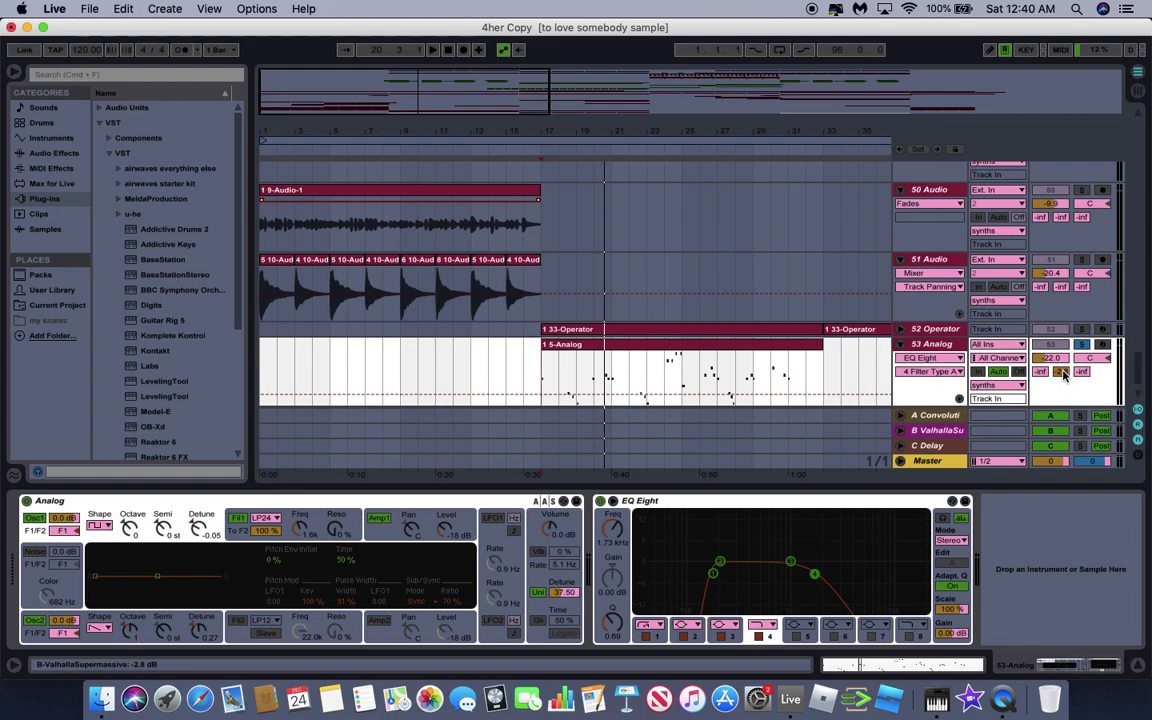
Inspect the B ValhallaSupermassive return track, fold it again and return to the 53 Analog track's devices.
click(900, 430)
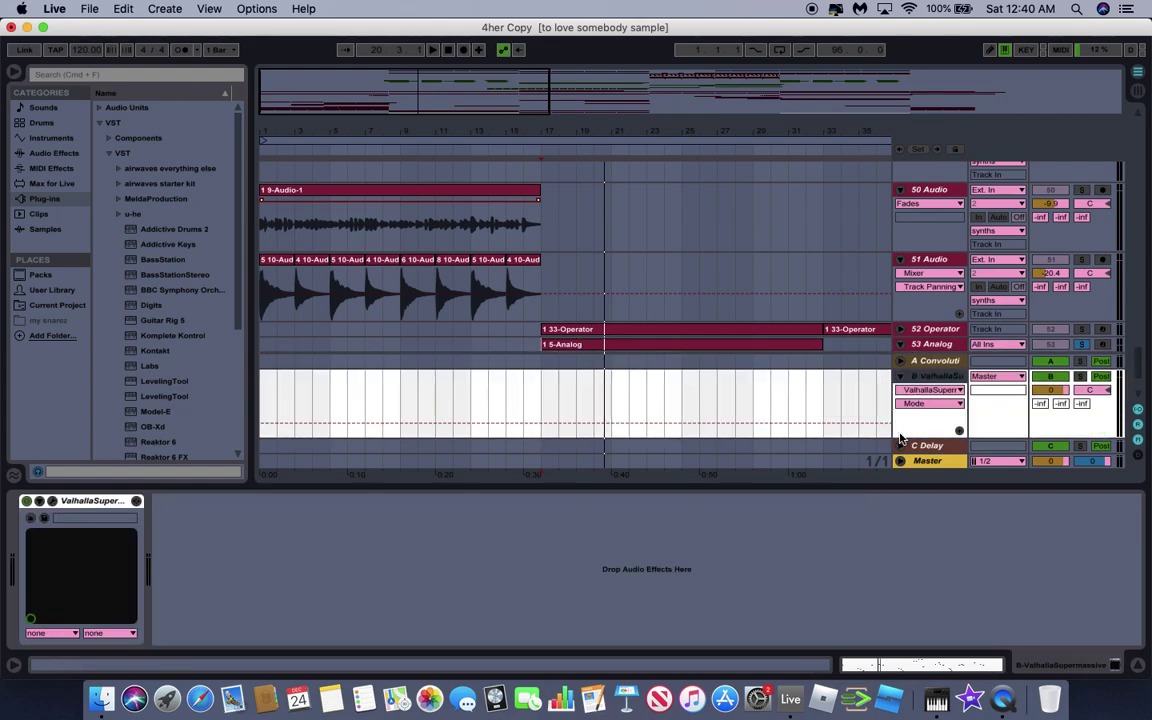
click(898, 383)
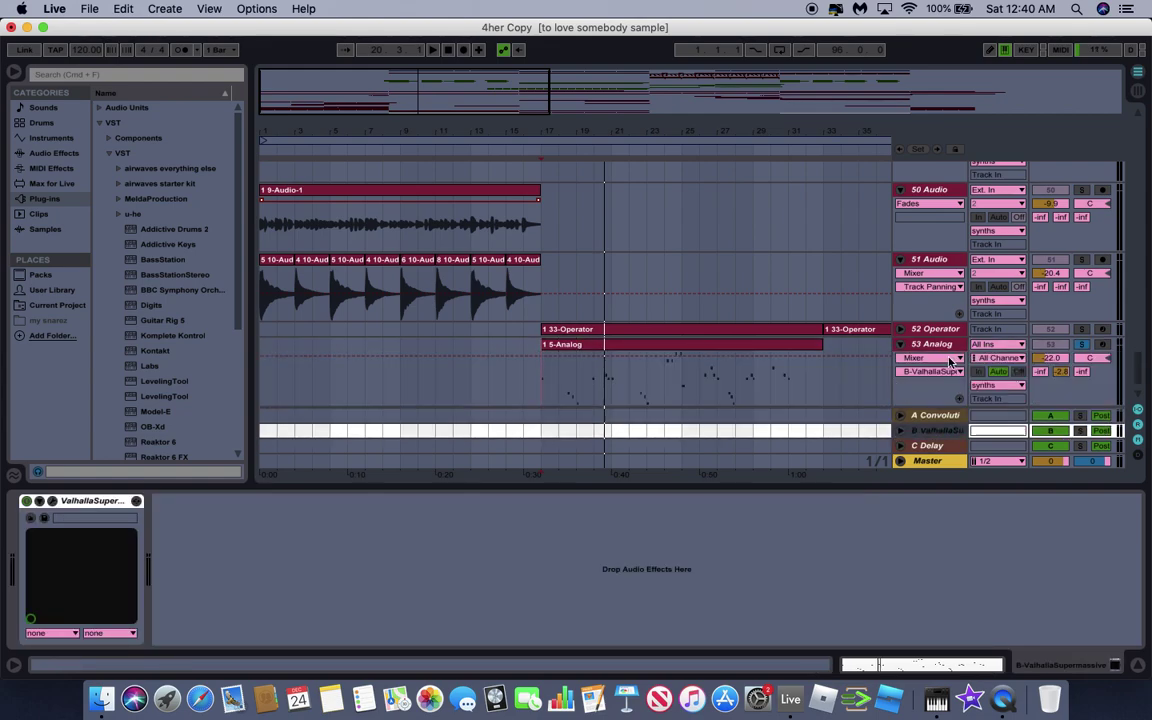
click(802, 344)
scroll(802, 380, down, 1)
scroll(802, 380, down, 1)
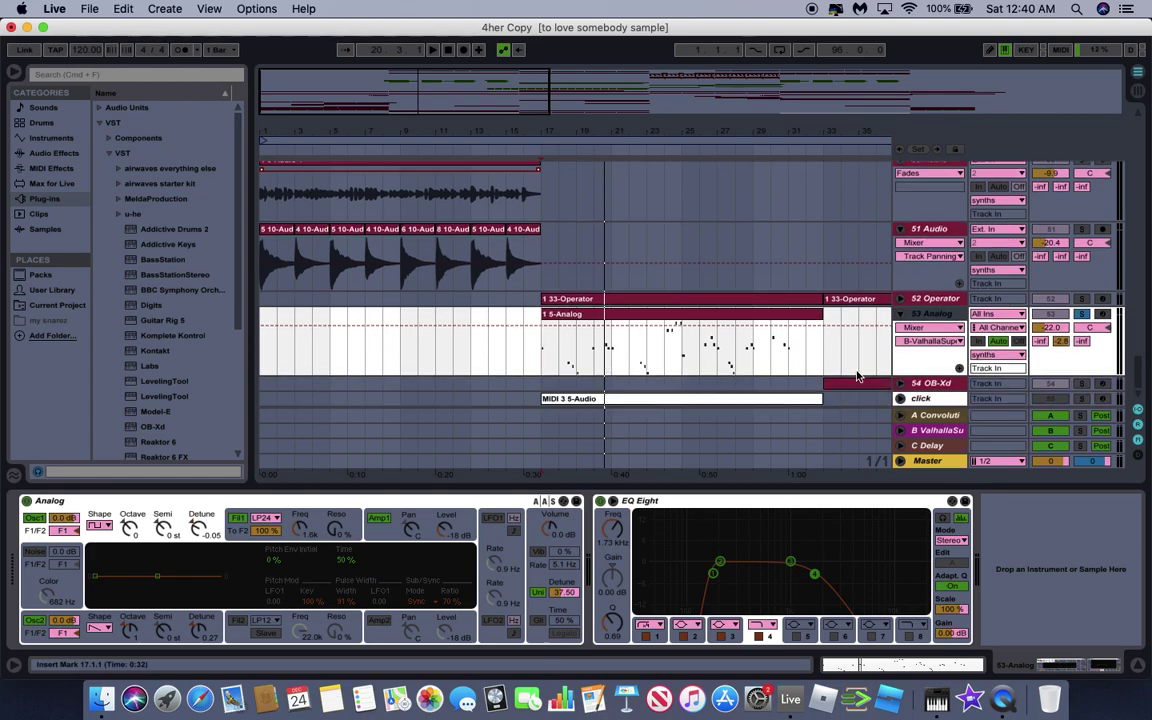
Show the filter 1 frequency settings and envelope of the Analog synth on 53 Analog.
click(300, 521)
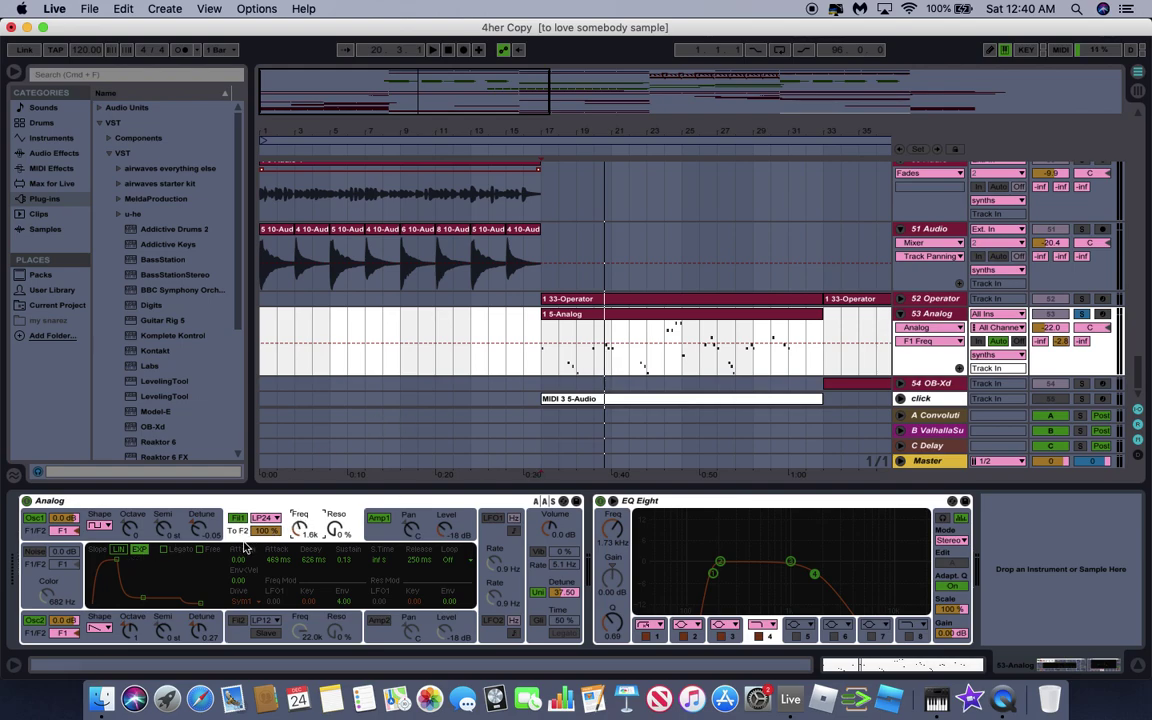
scroll(515, 443, right, 10)
scroll(515, 443, up, 1)
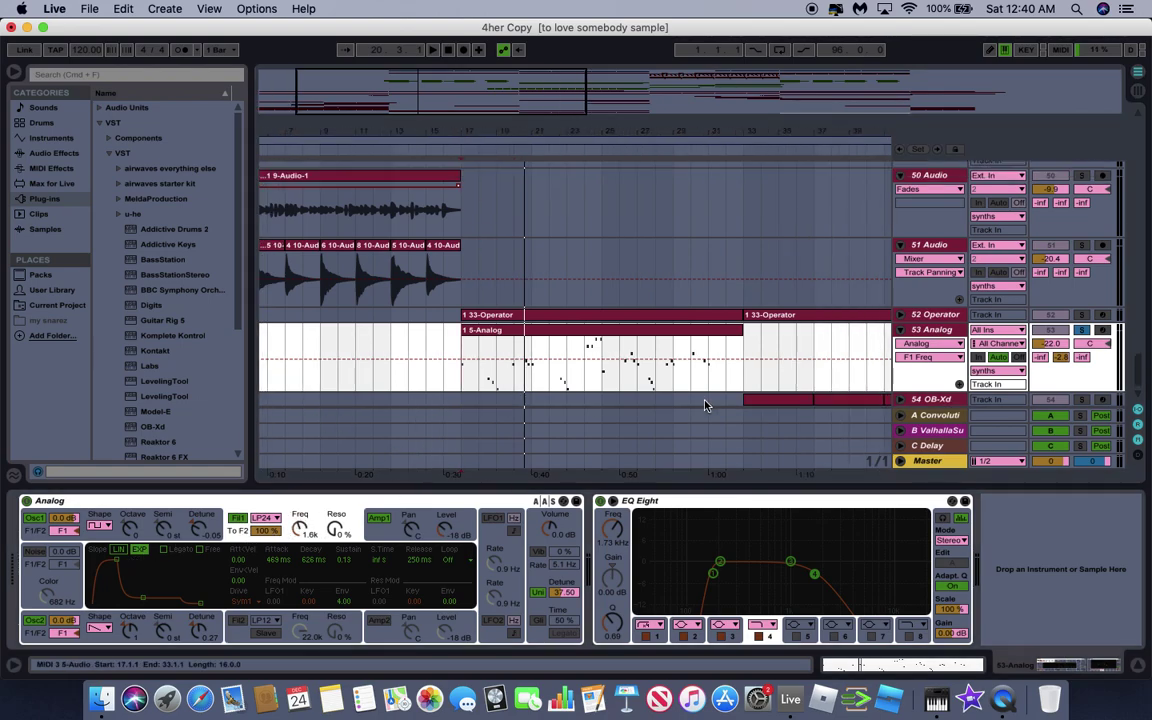
key(super+z)
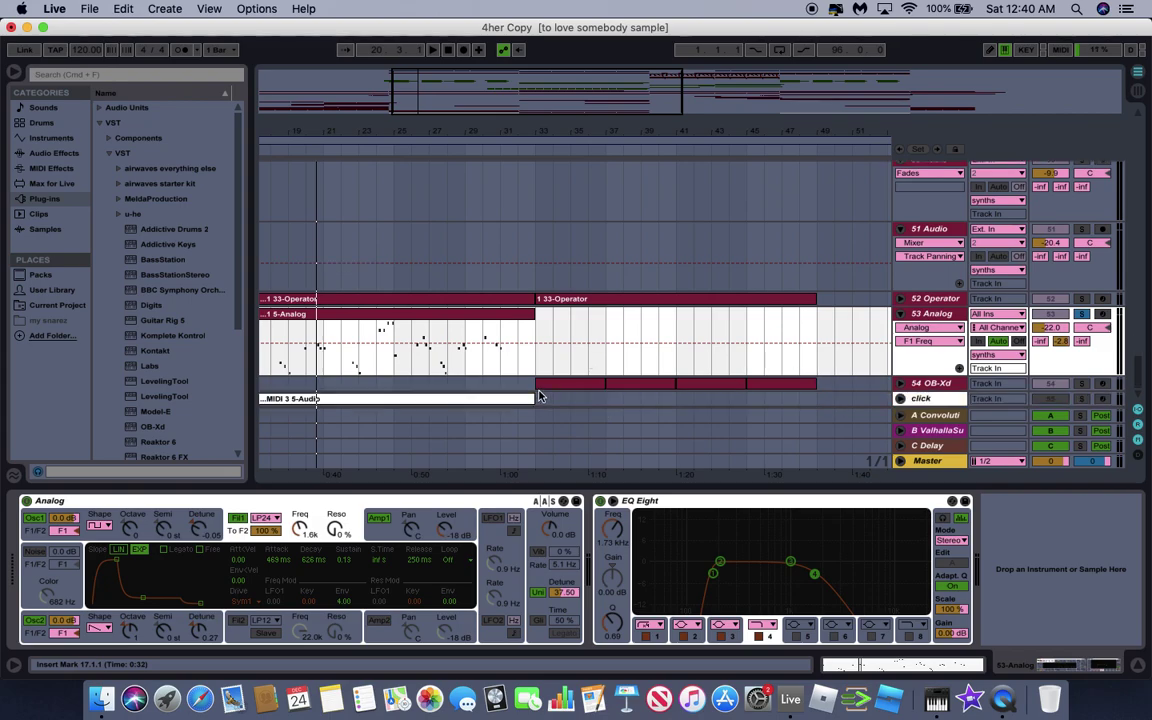
Compare the Detune and Semi settings of oscillators 1 and 2 in the Analog synth.
click(199, 513)
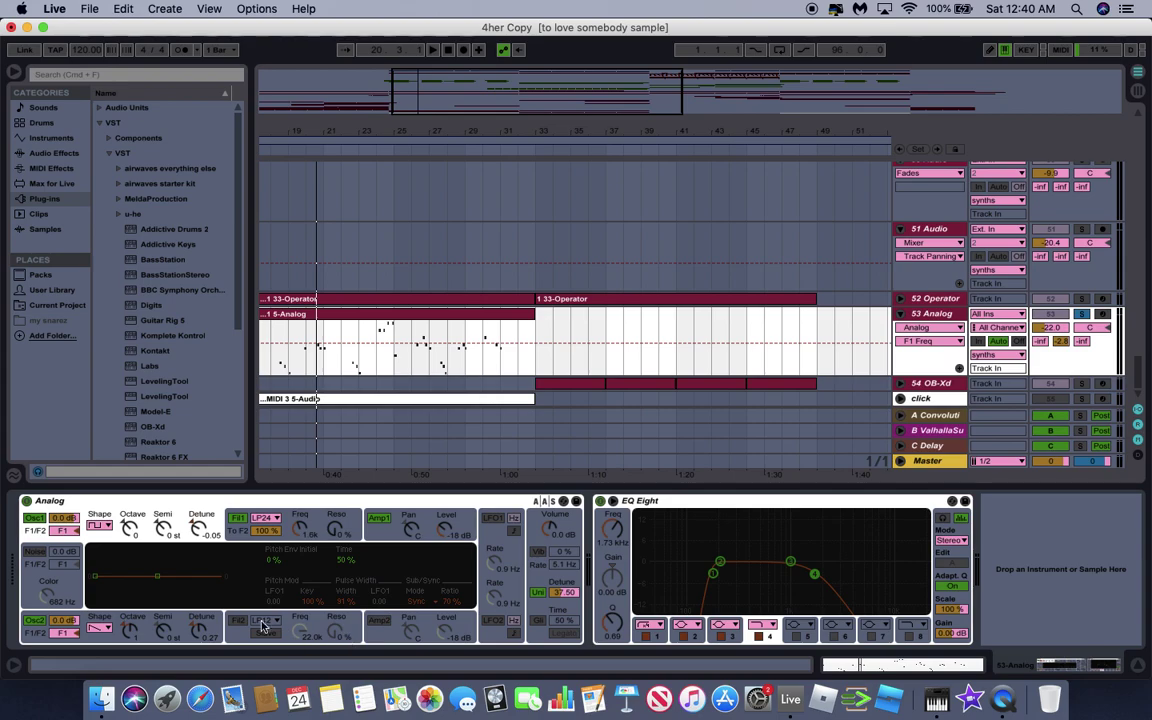
click(208, 625)
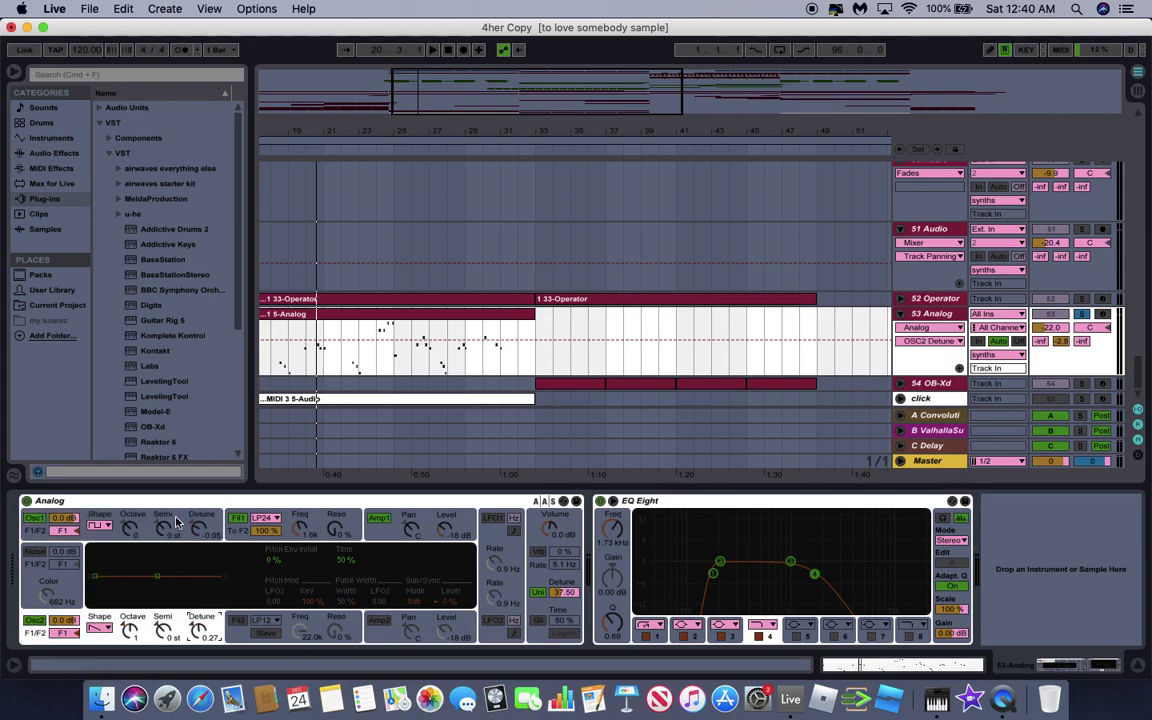
click(176, 522)
click(176, 624)
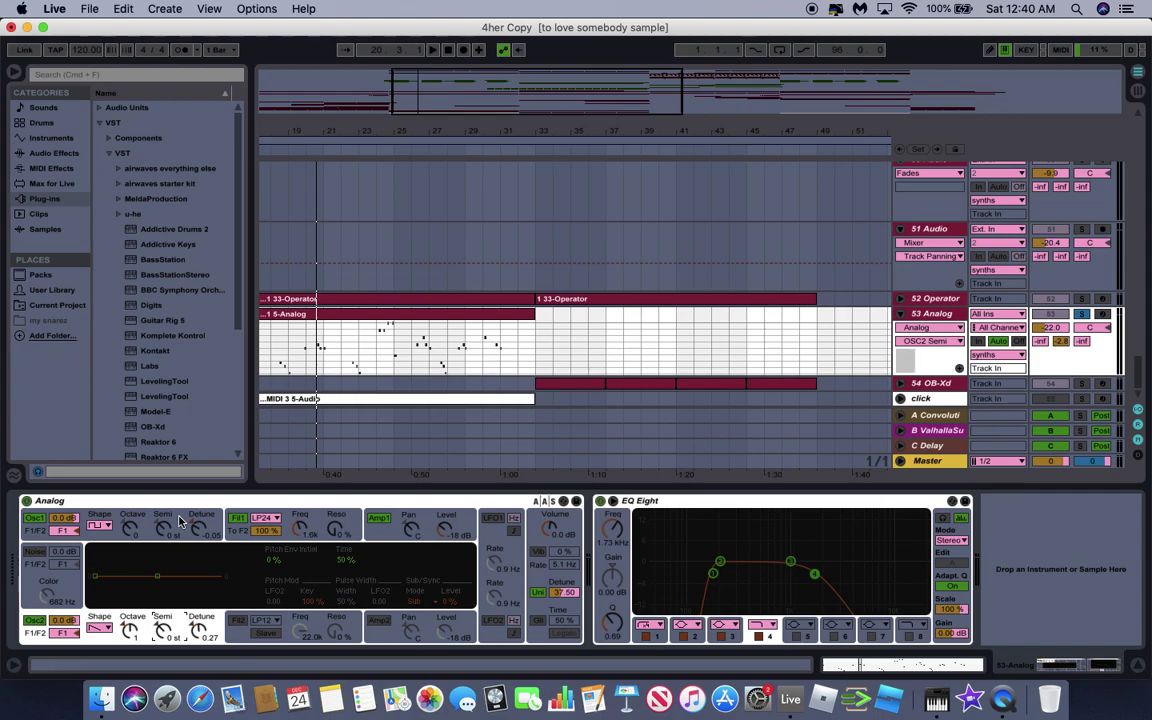
click(180, 521)
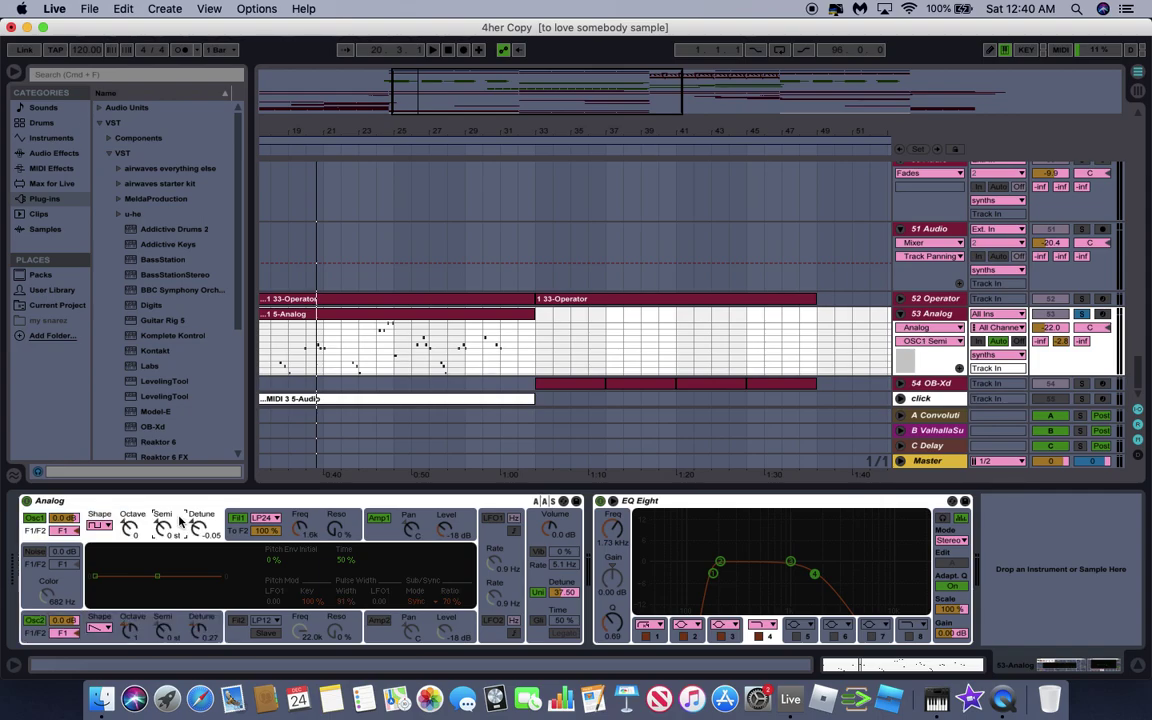
Unfold and solo 54 OB-Xd, audition it from 33.1.1, and view its ValhallaSupermassive plug-in window before closing it.
click(960, 388)
click(898, 385)
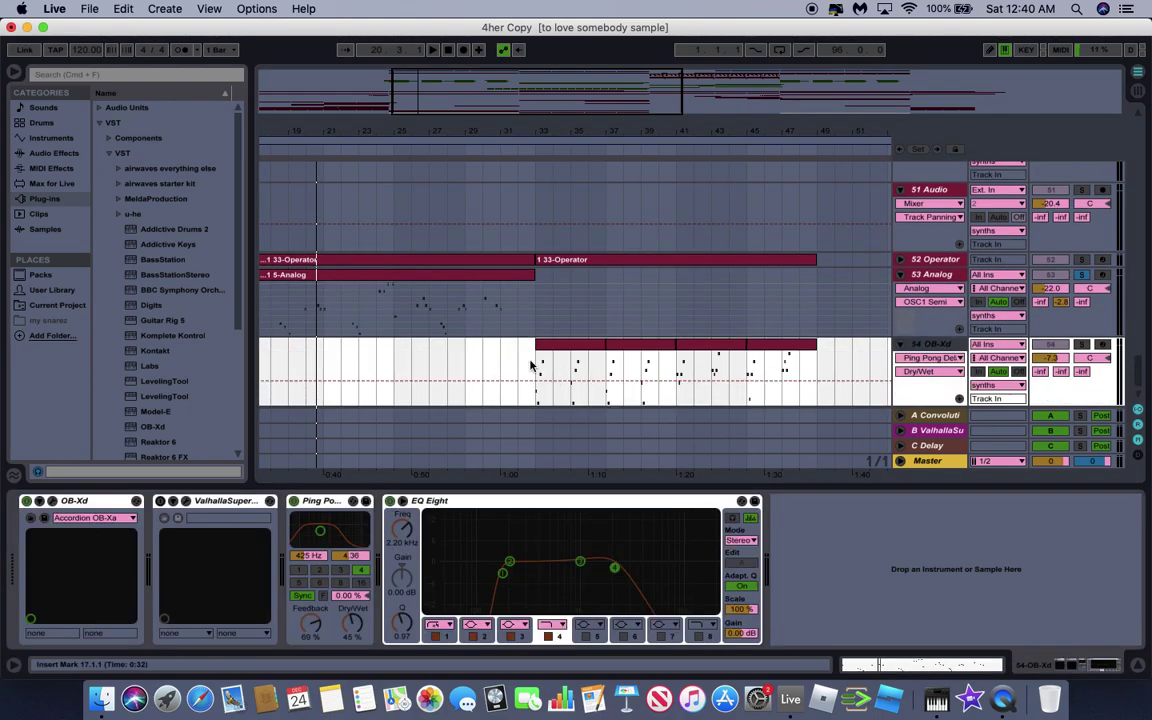
click(1081, 344)
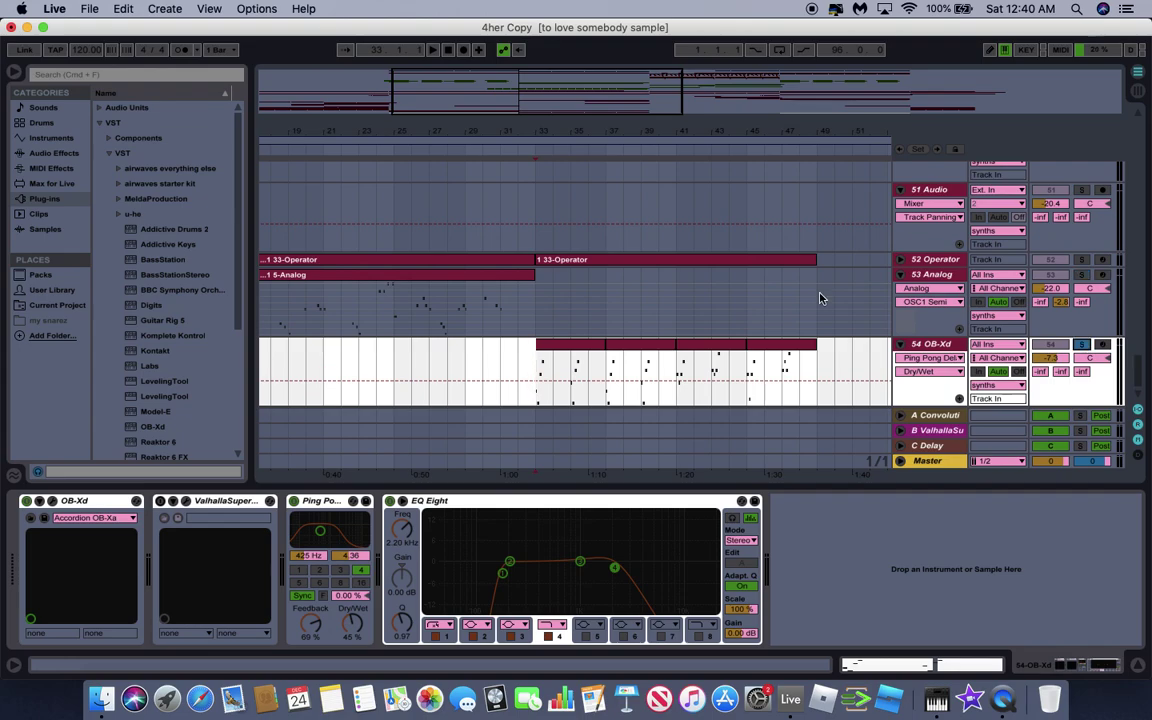
click(517, 368)
key(space)
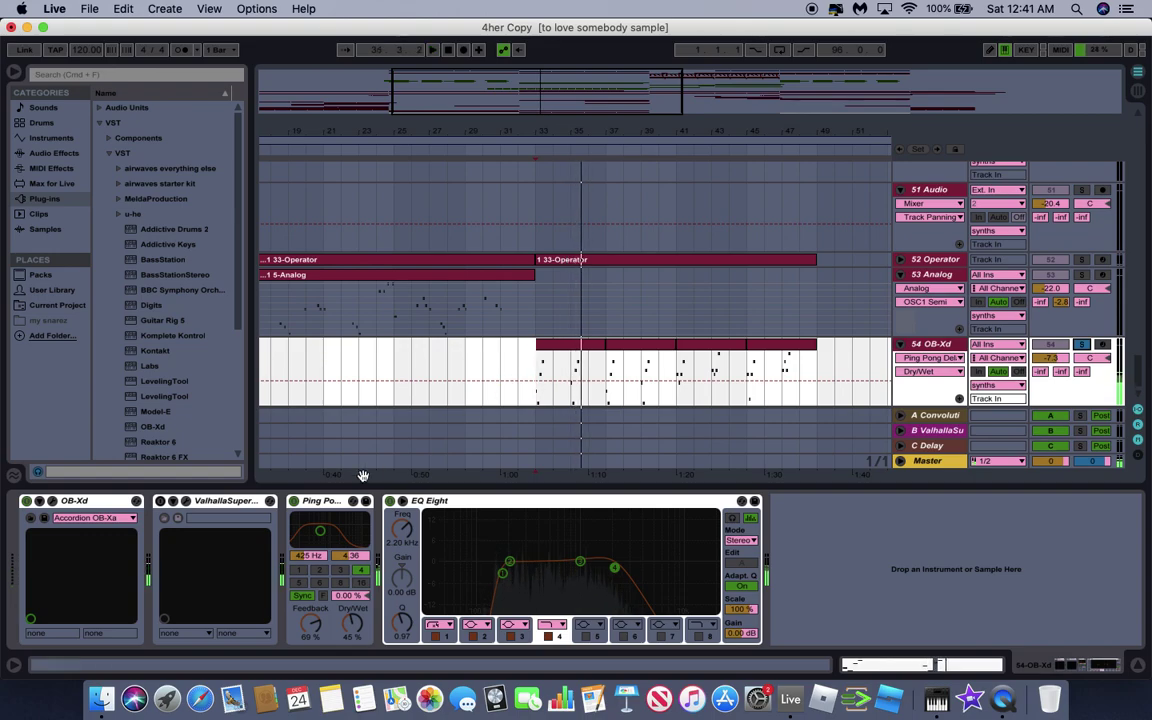
click(185, 503)
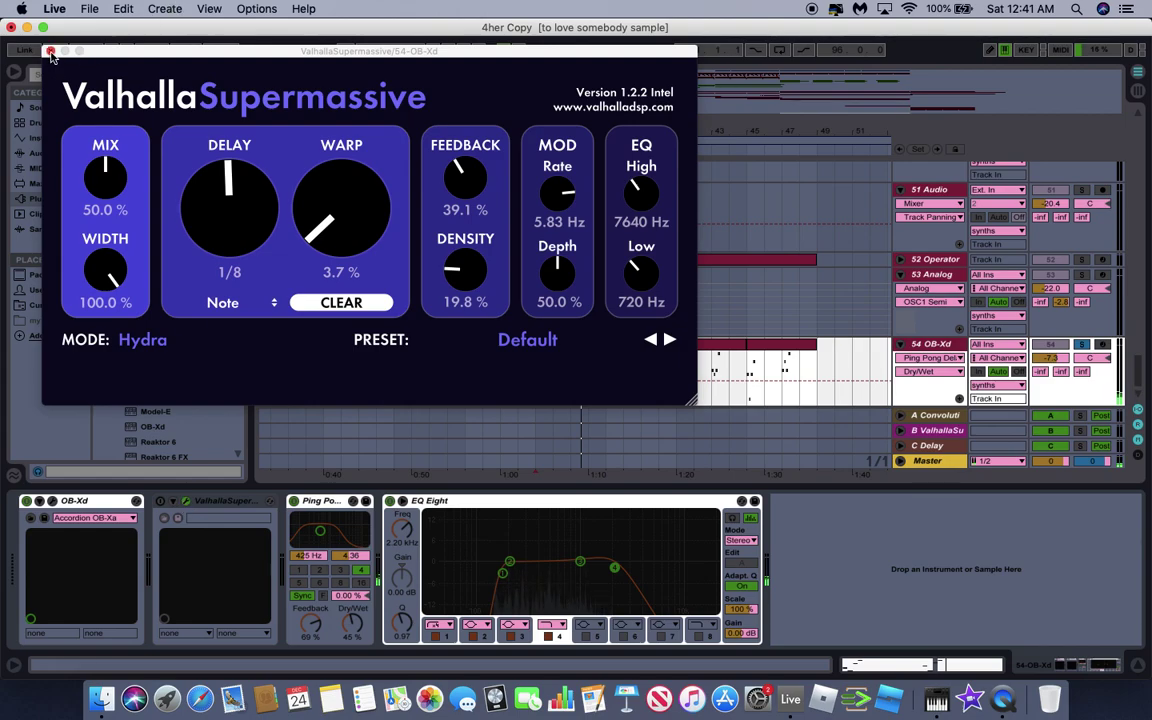
click(50, 51)
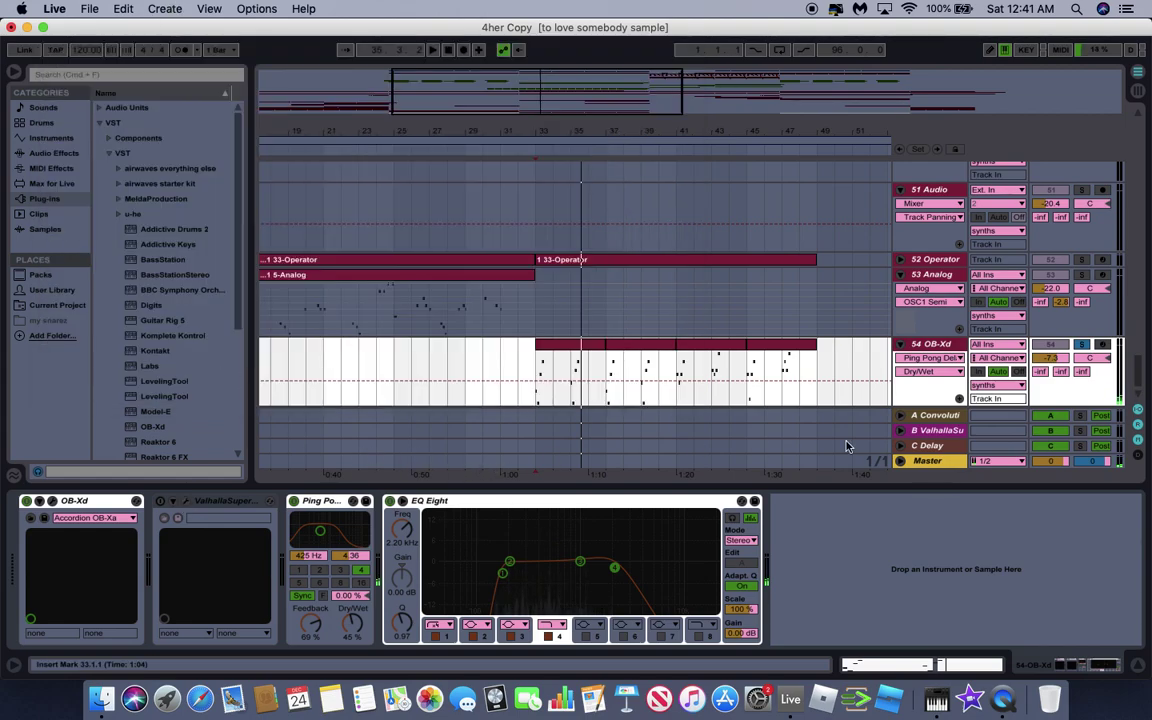
Fold the 54 OB-Xd, 53 Analog and 51 Audio tracks.
scroll(925, 360, down, 1)
scroll(626, 332, left, 10)
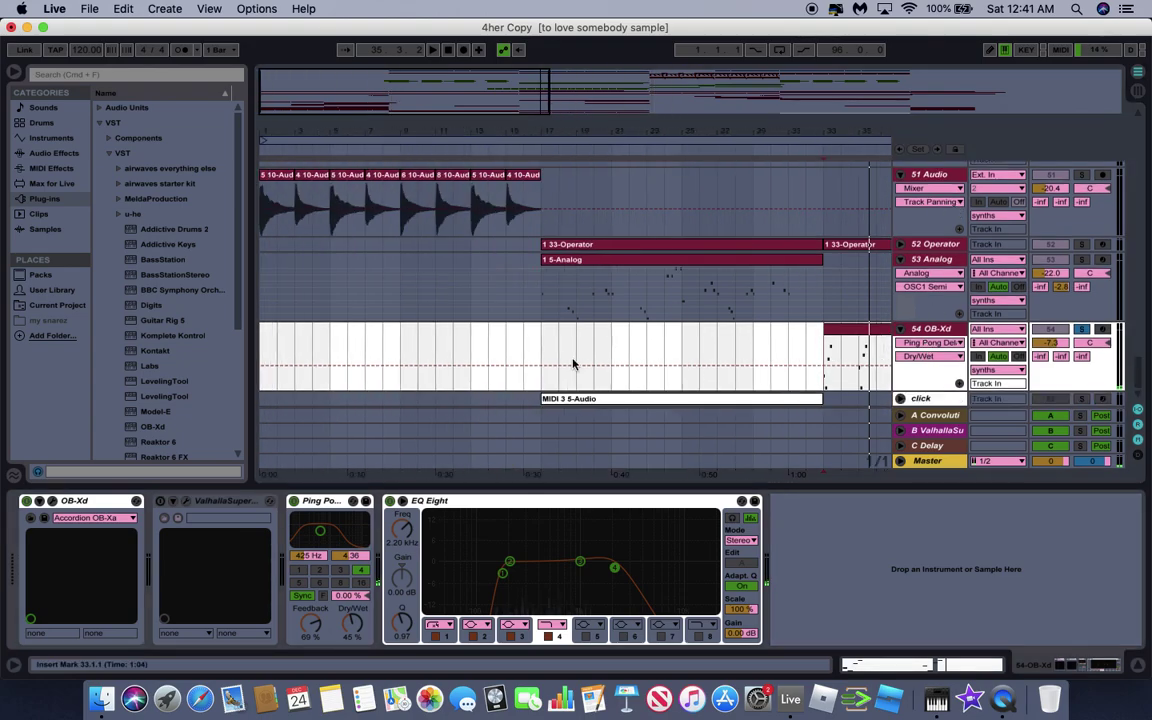
click(900, 330)
click(900, 259)
click(900, 174)
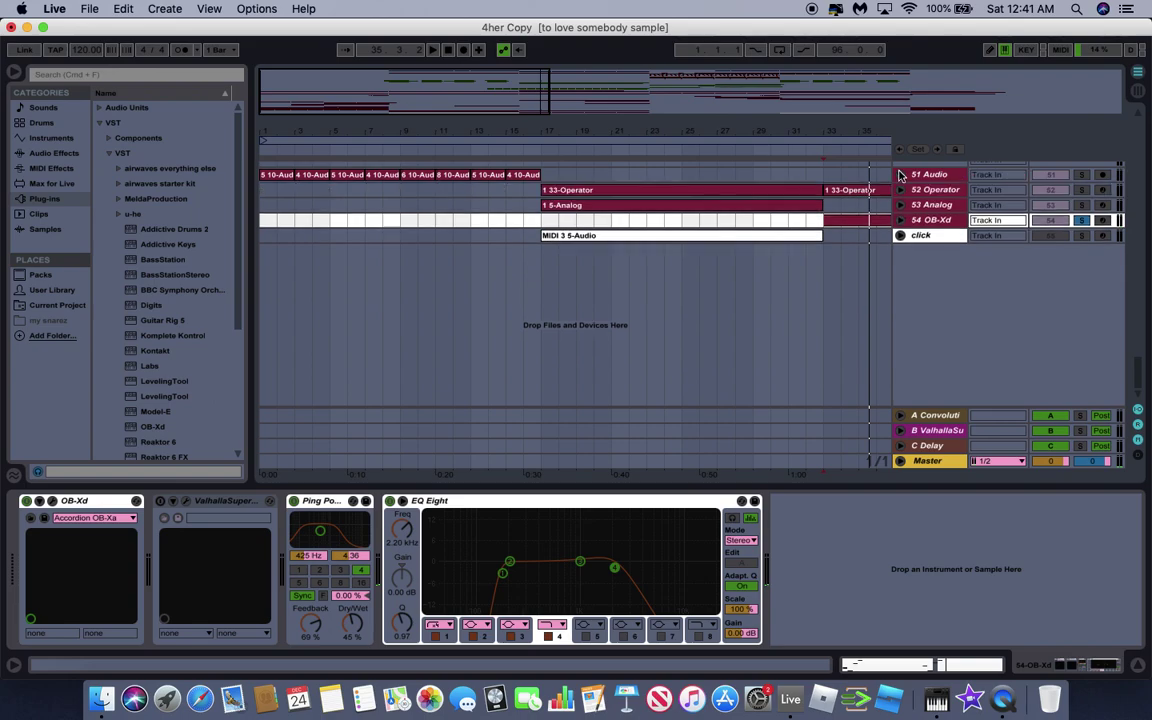
Hide the device view and fold the fireworks, 28 Audio, food review, 31 Audio, 34 Operator and 35 Audio tracks.
scroll(900, 175, up, 5)
scroll(900, 175, up, 8)
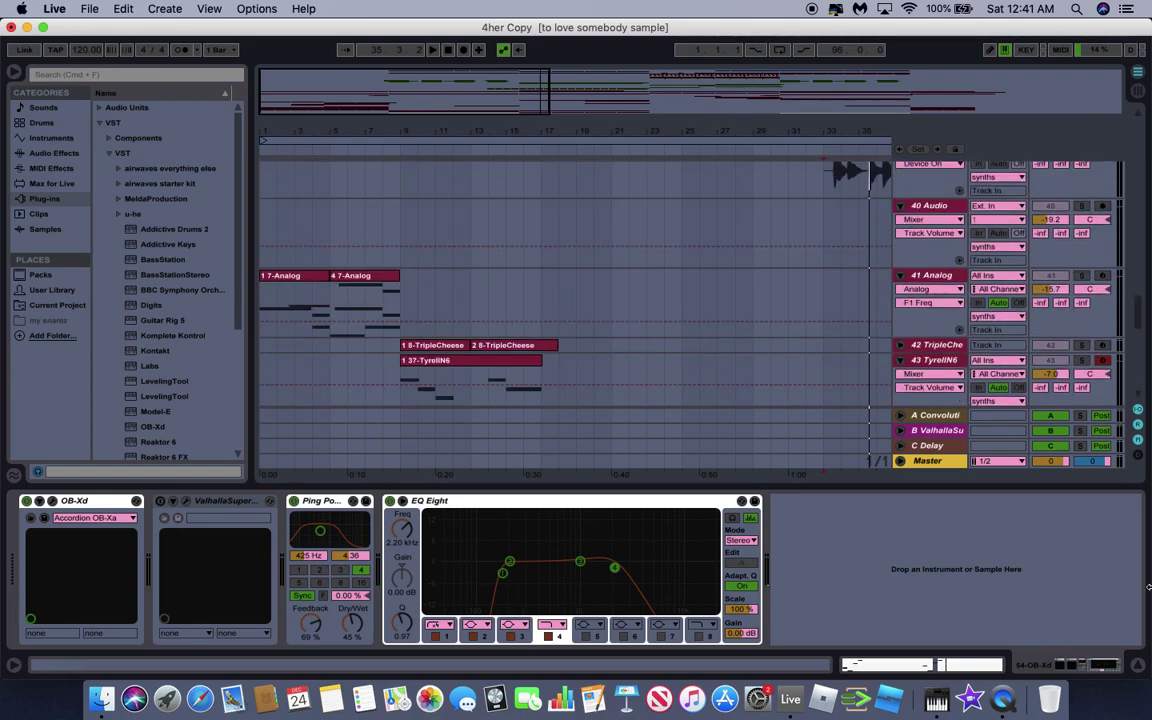
click(1135, 666)
scroll(922, 275, up, 15)
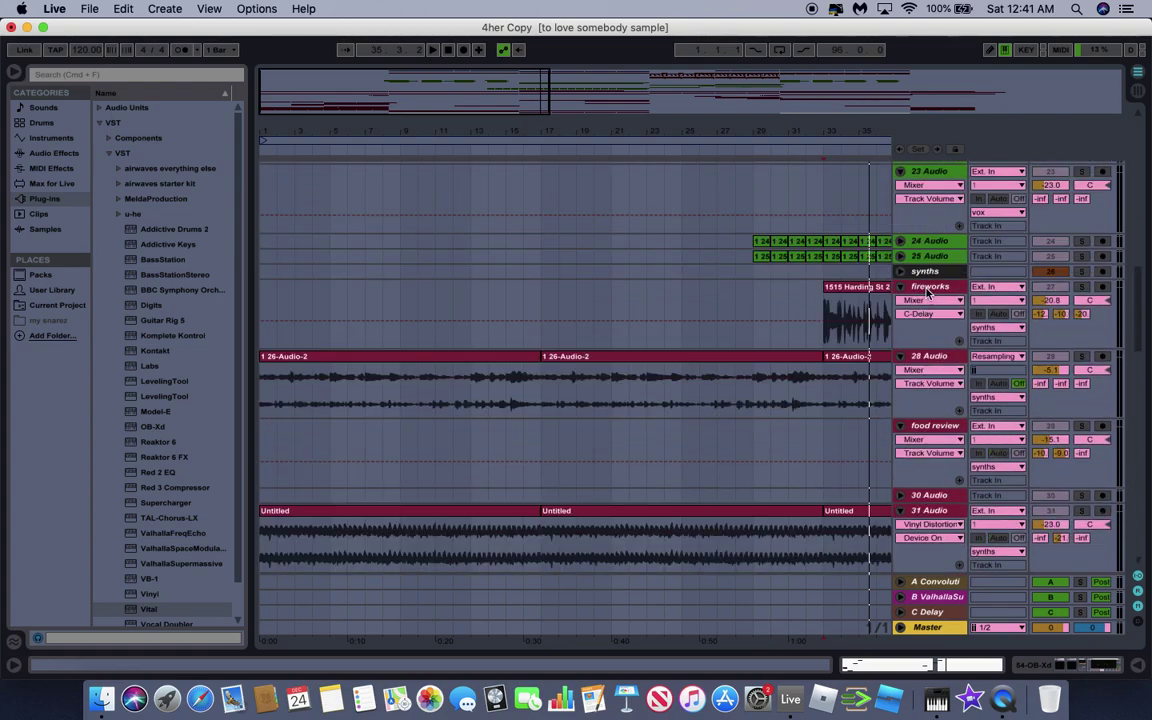
click(900, 287)
click(900, 301)
click(900, 316)
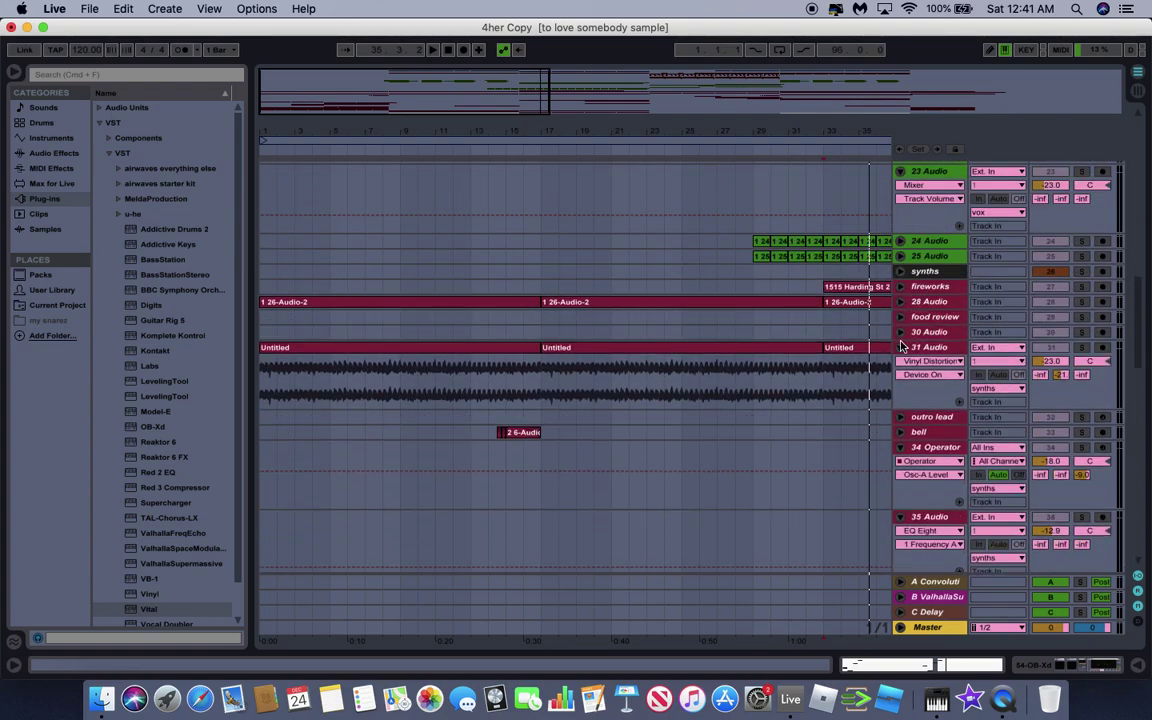
click(900, 347)
click(900, 393)
click(900, 408)
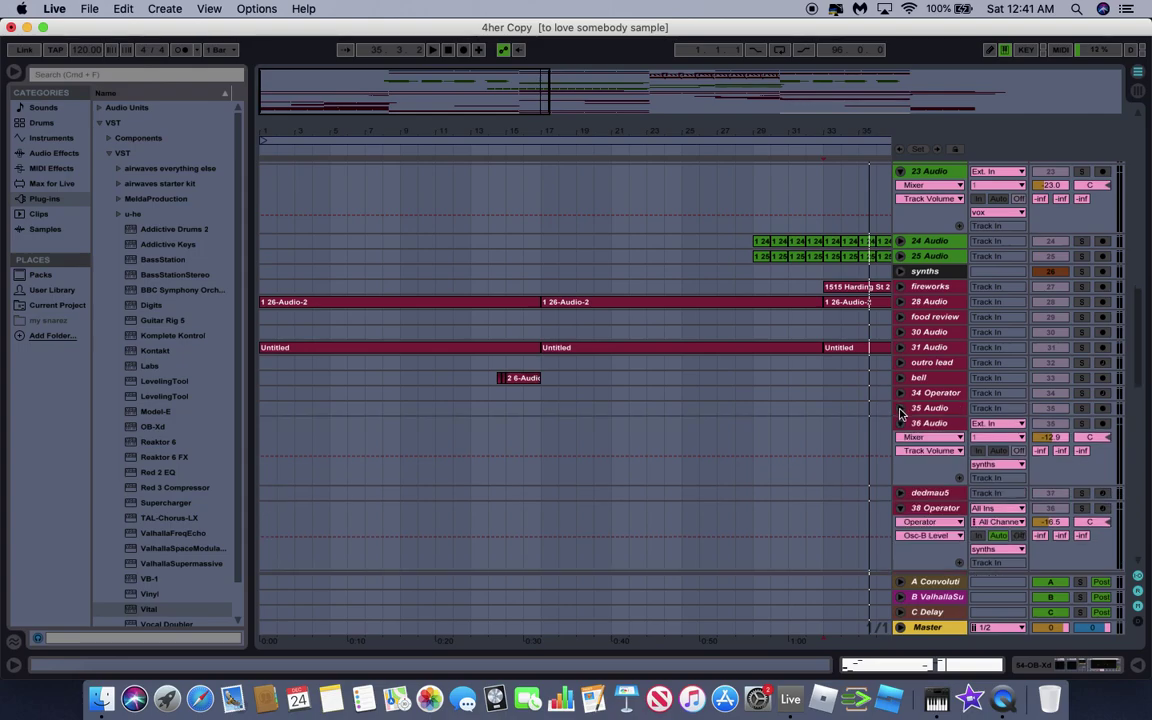
Fold the 36 Audio, 38 Operator, 39 Audio, 40 Audio and 41 Analog tracks.
click(900, 423)
click(900, 453)
click(900, 469)
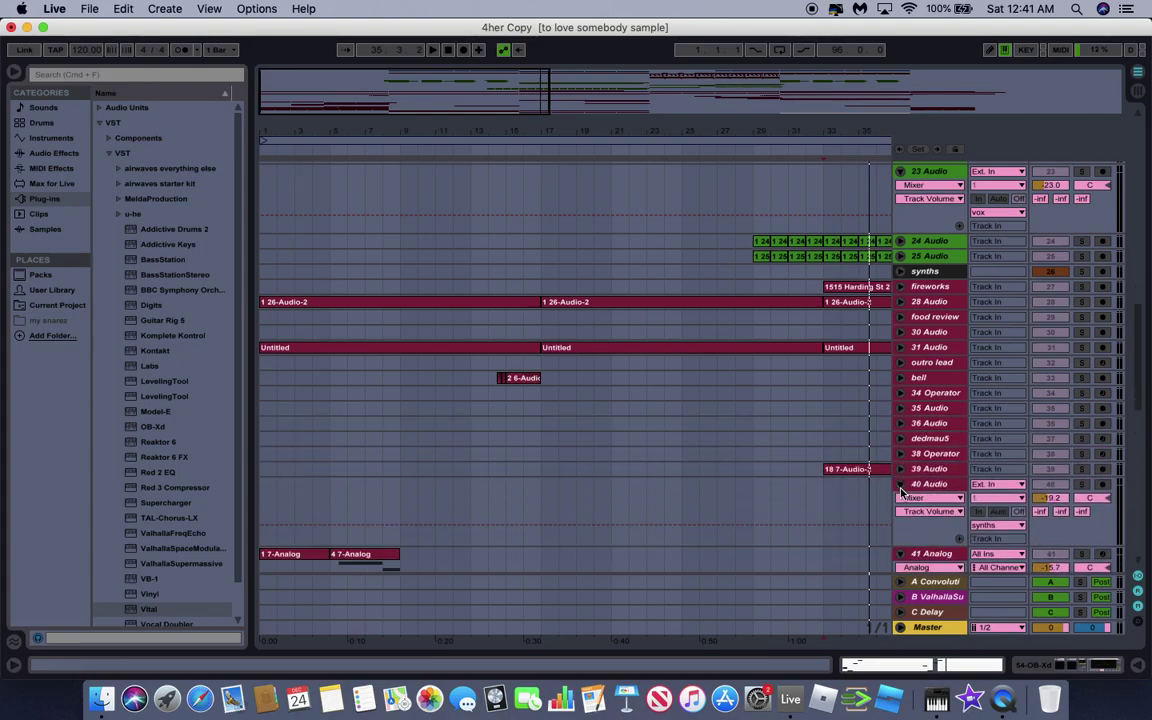
click(900, 484)
click(900, 499)
Fold the remaining unfolded synth tracks from 43 TyrellN6 to 50 Audio.
scroll(903, 503, down, 5)
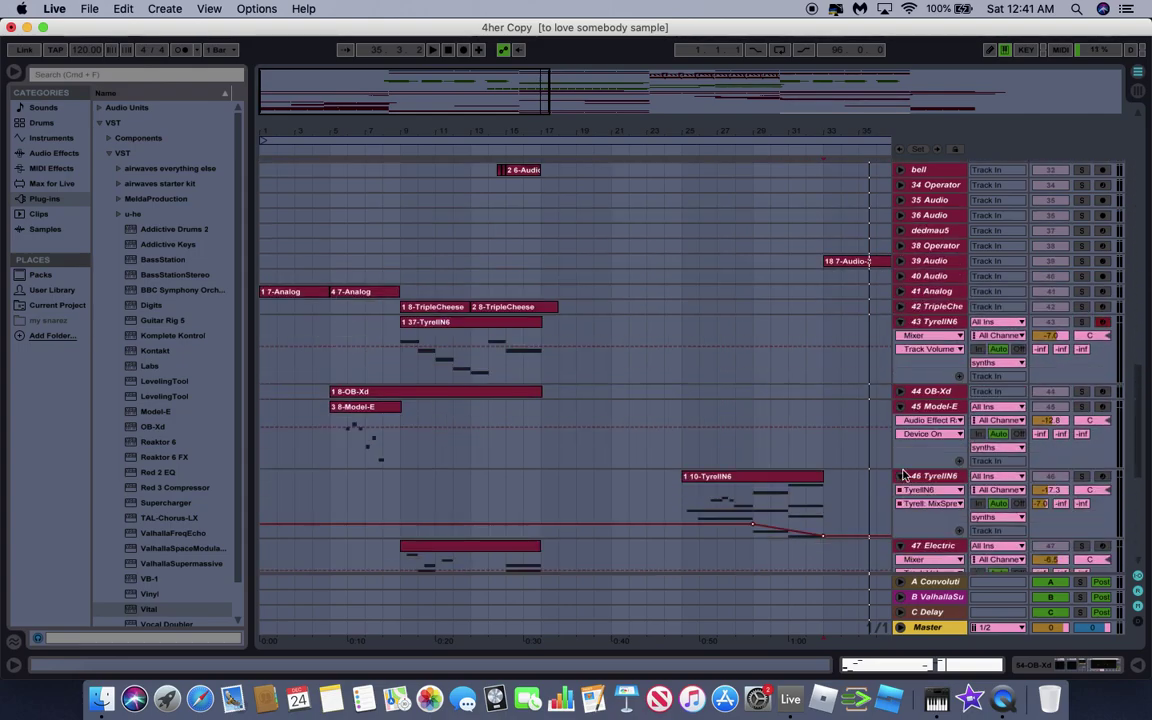
click(900, 321)
click(900, 352)
click(900, 367)
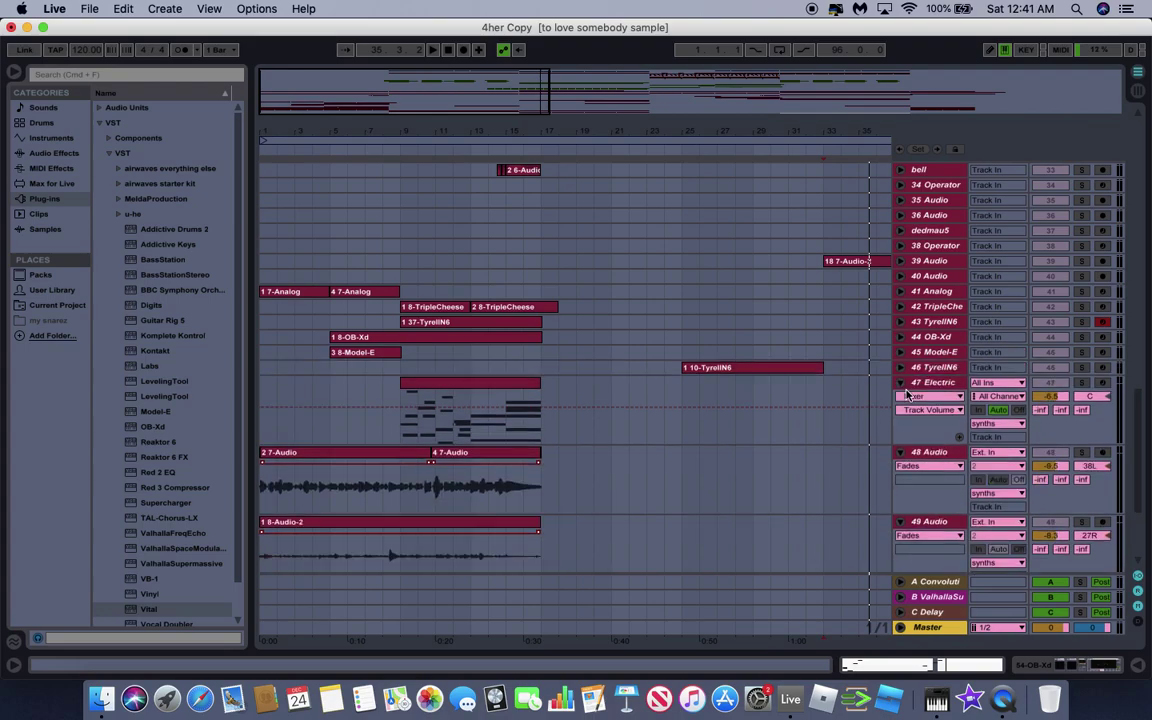
click(900, 382)
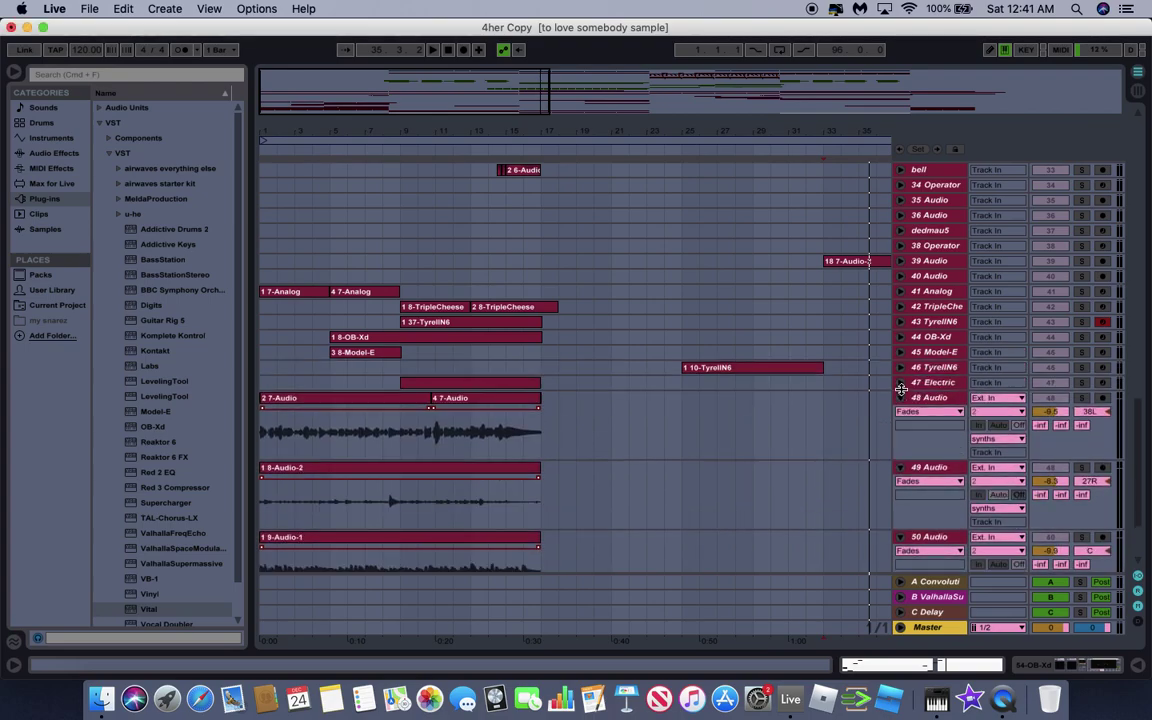
click(900, 397)
click(900, 412)
click(900, 427)
Select the drum tracks from brushes to brush on tom together and fold them.
scroll(905, 440, up, 15)
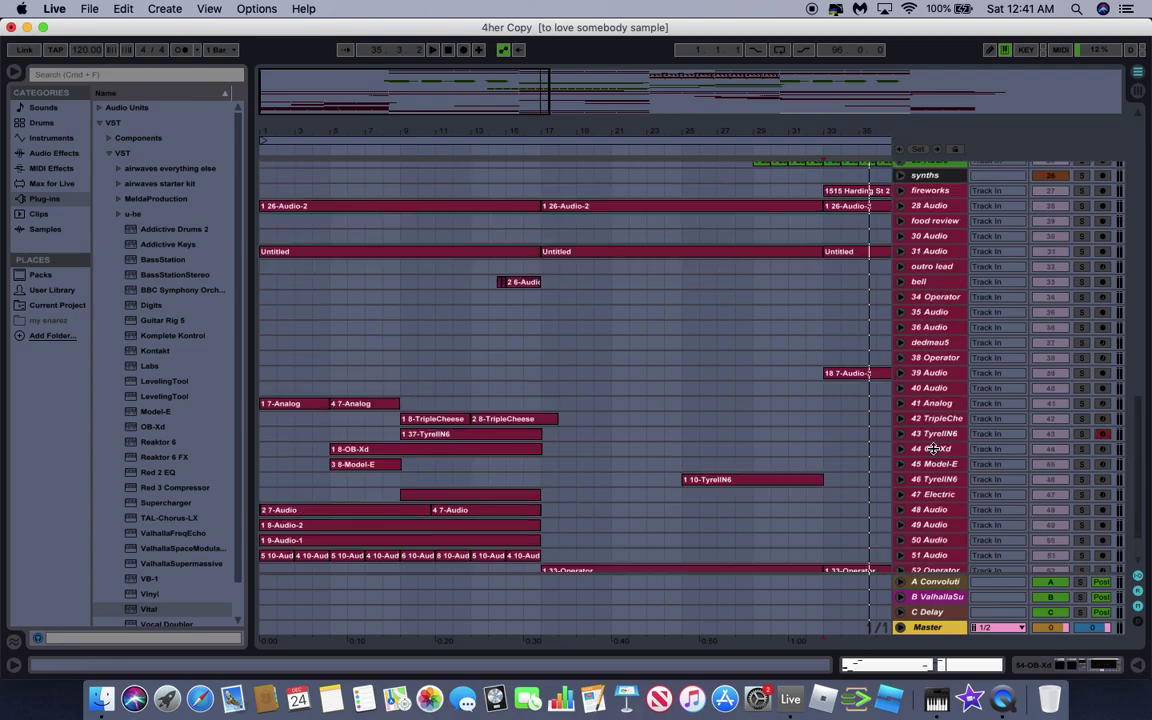
key(Down)
key(Down)
key(Down)
key(Down)
key(Down)
key(Down)
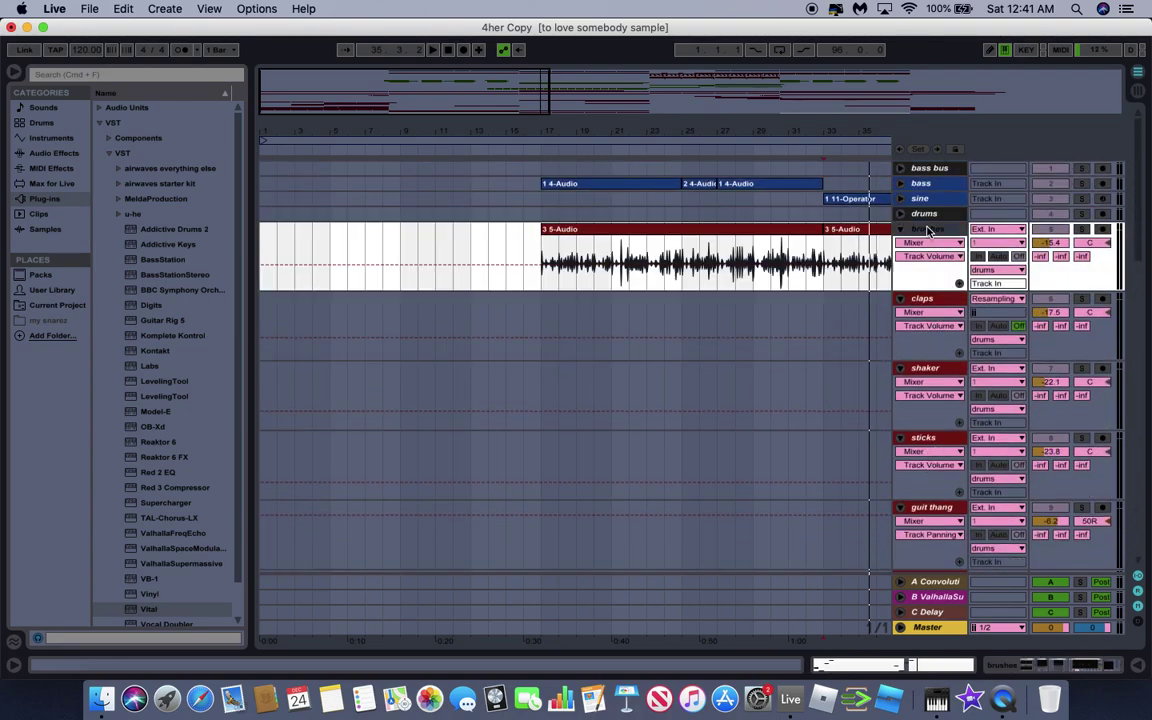
key(Down)
key(Down)
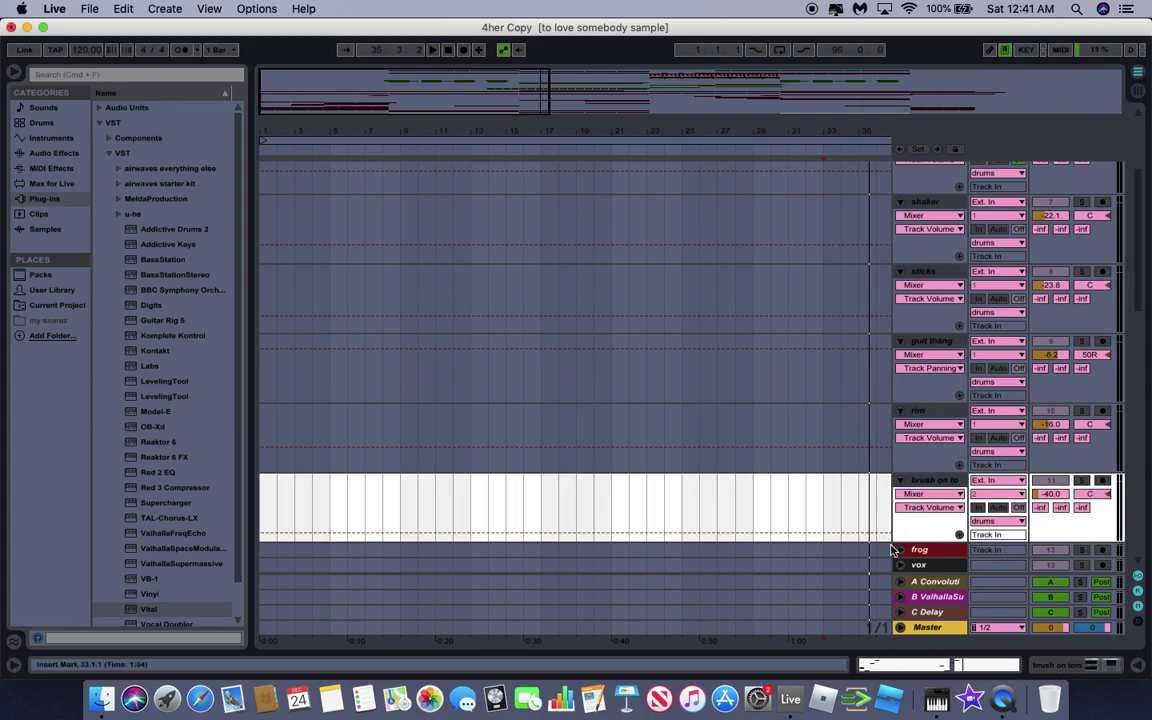
Fold the 18 Audio, 21 Audio and 23 Audio tracks of the vox group.
scroll(905, 489, down, 8)
scroll(1030, 360, up, 5)
scroll(990, 305, down, 8)
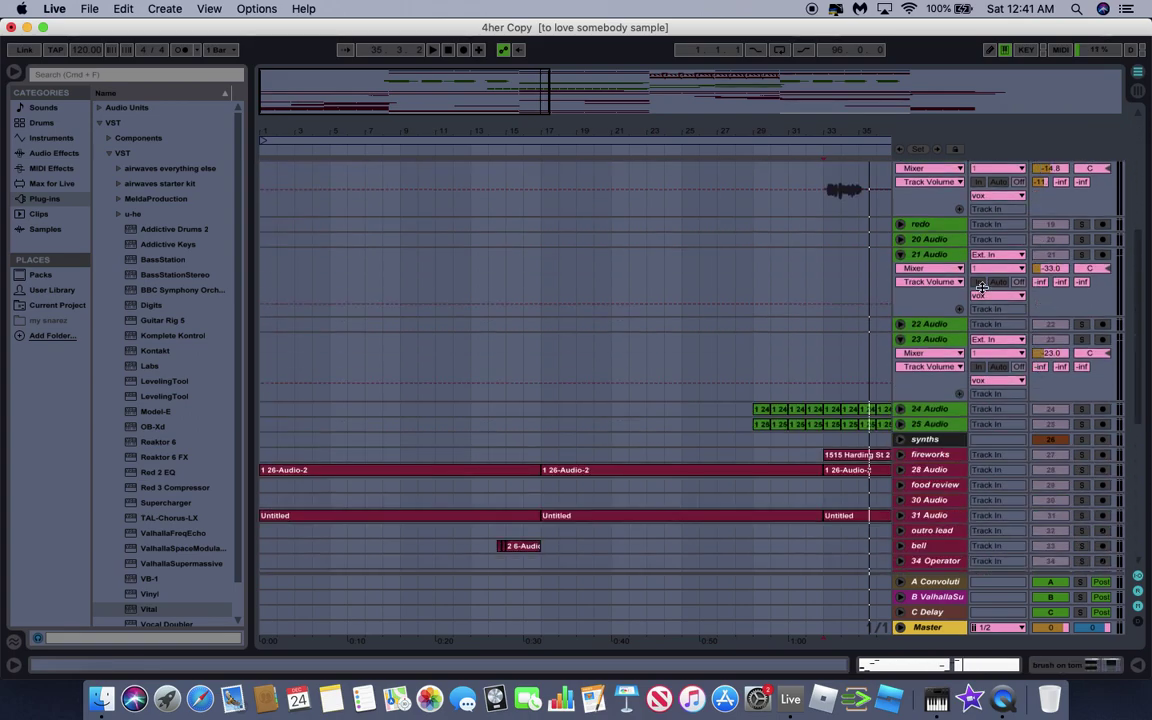
scroll(893, 195, up, 3)
click(920, 255)
key(Down)
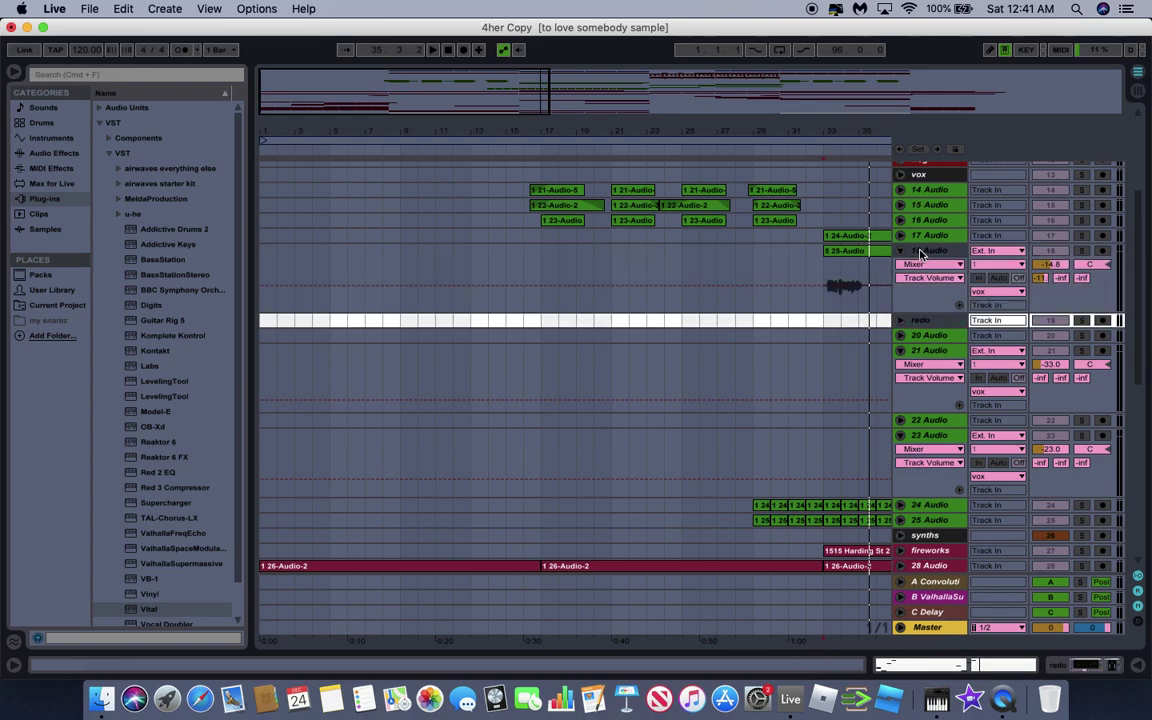
click(920, 255)
click(901, 251)
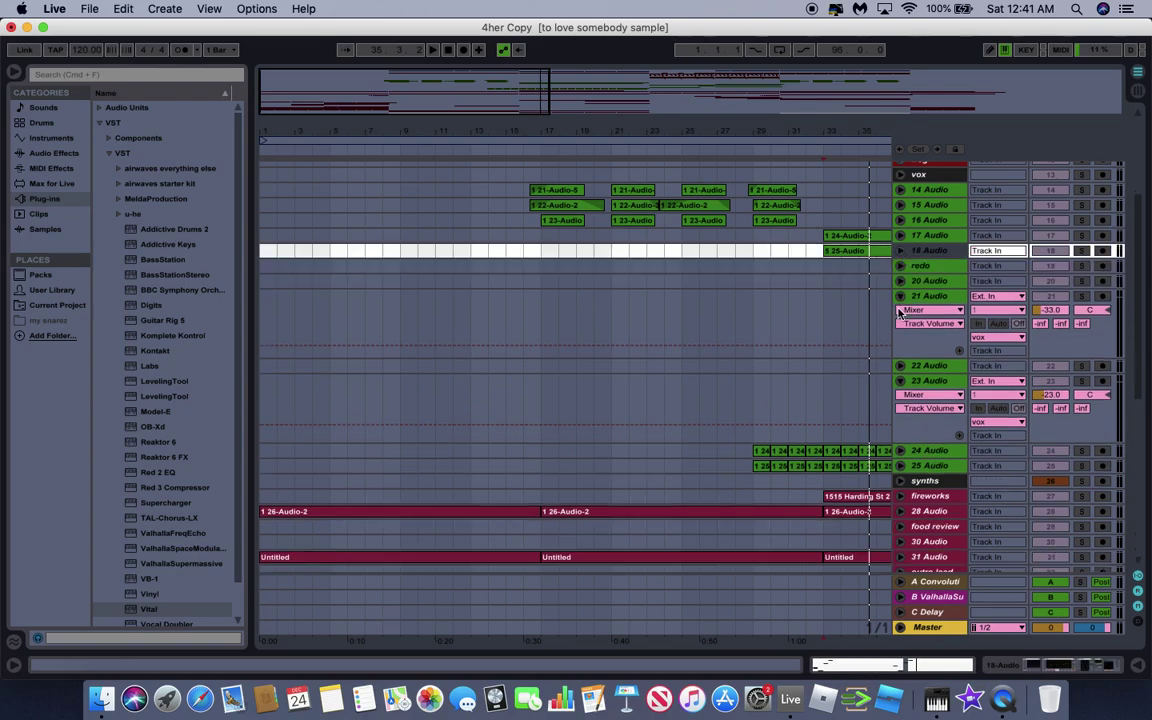
click(925, 296)
click(900, 296)
click(900, 327)
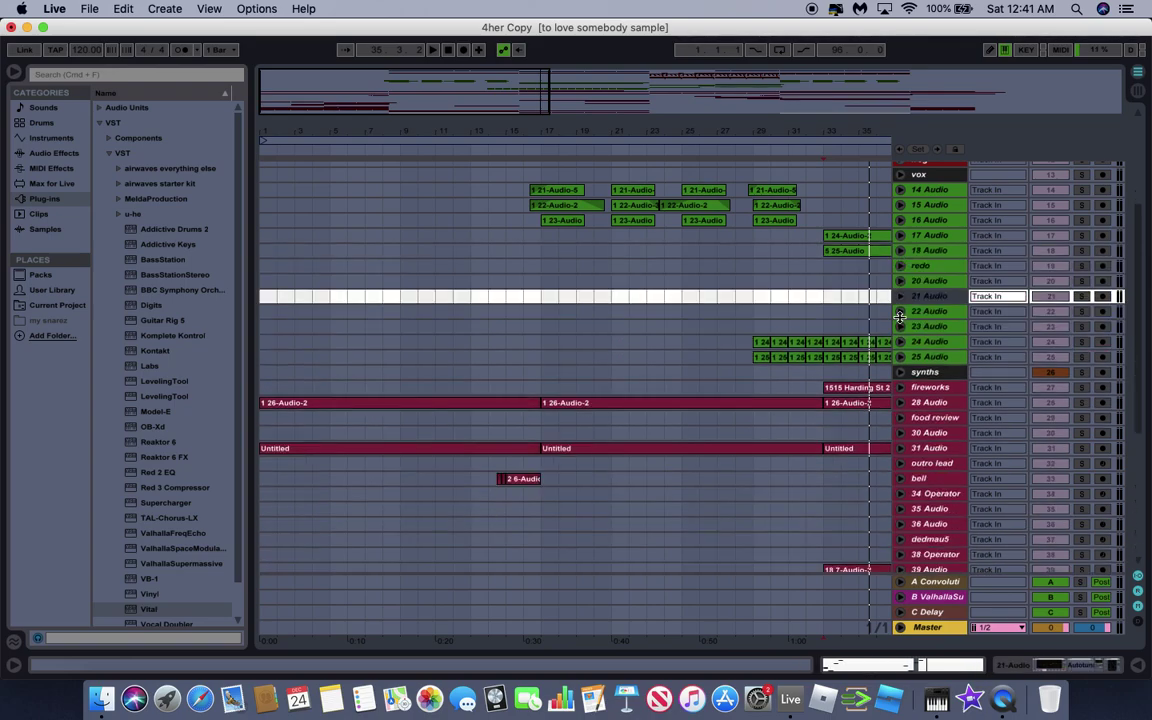
Select the vocal tracks from 14 Audio to 25 Audio together and unfold them to view their waveforms.
scroll(951, 255, up, 5)
click(948, 351)
click(966, 364)
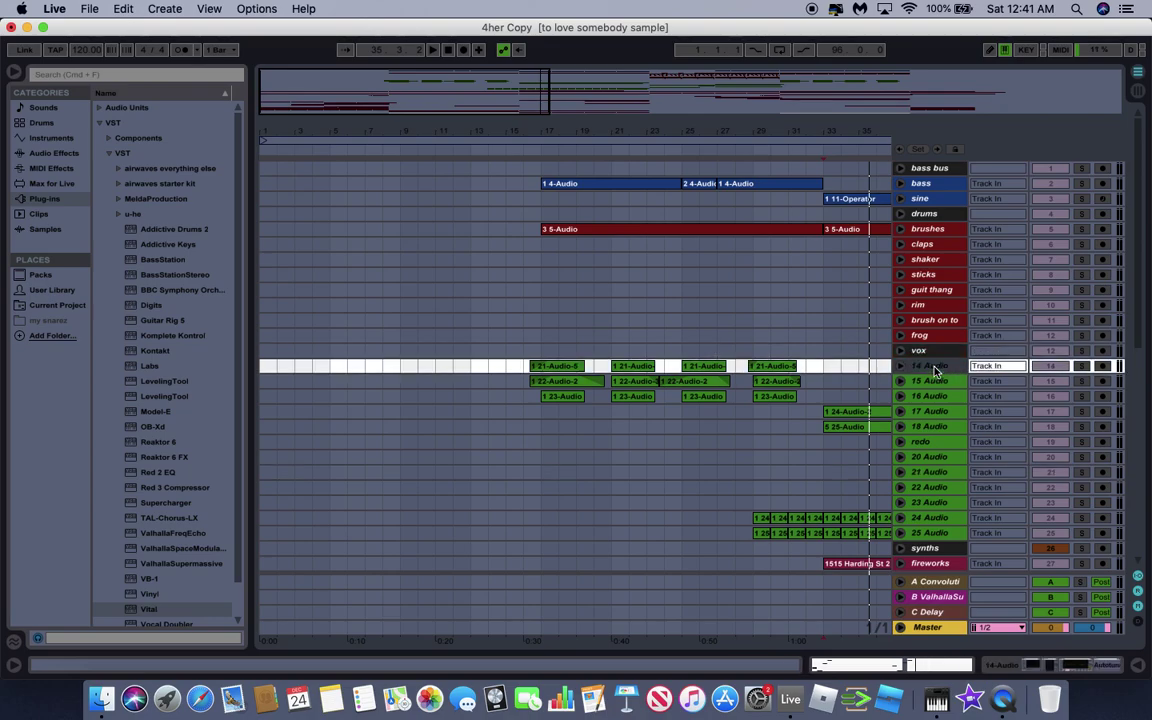
key(shift+Down)
key(shift+Down)
key(shift+Down)
key(shift+Down)
key(shift+Down)
key(shift+Down)
key(shift+Down)
key(shift+Down)
key(shift+Down)
key(shift+Down)
key(shift+Down)
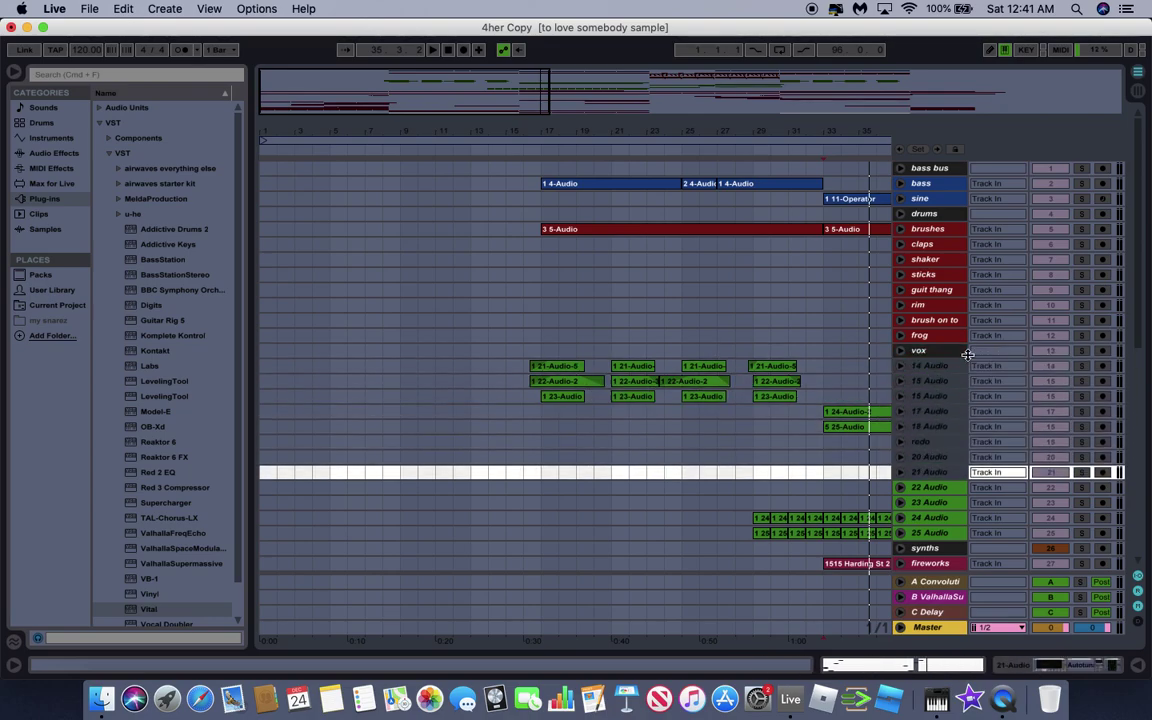
click(900, 366)
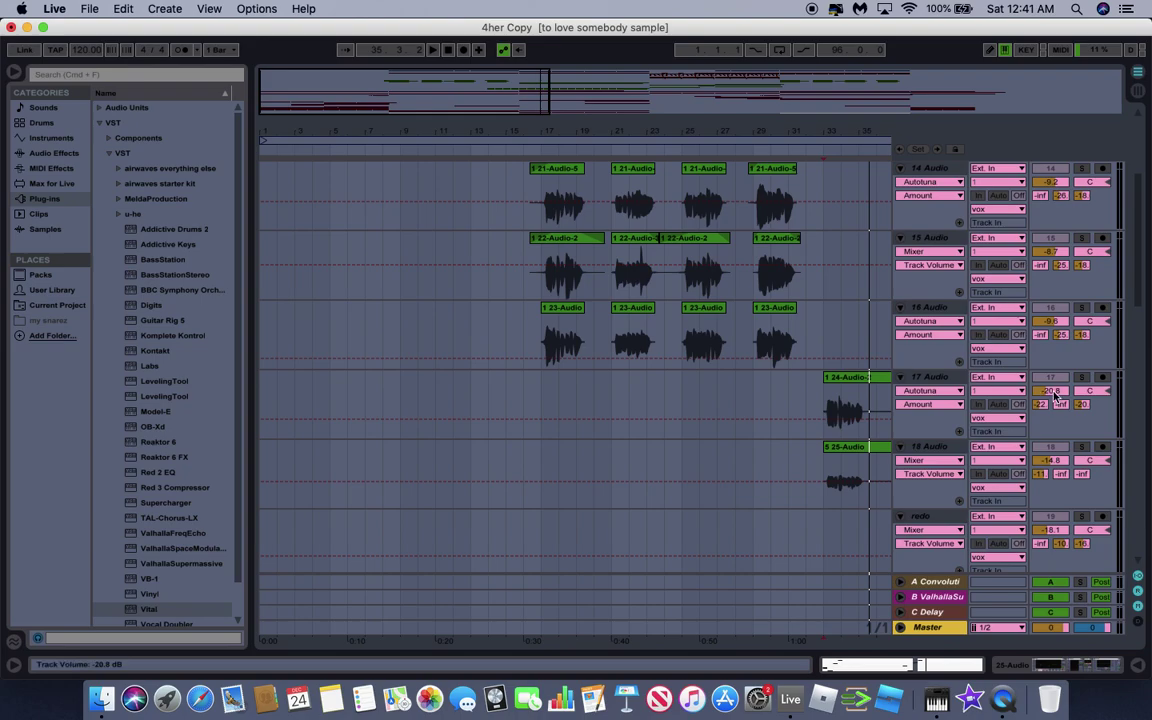
scroll(1001, 400, up, 2)
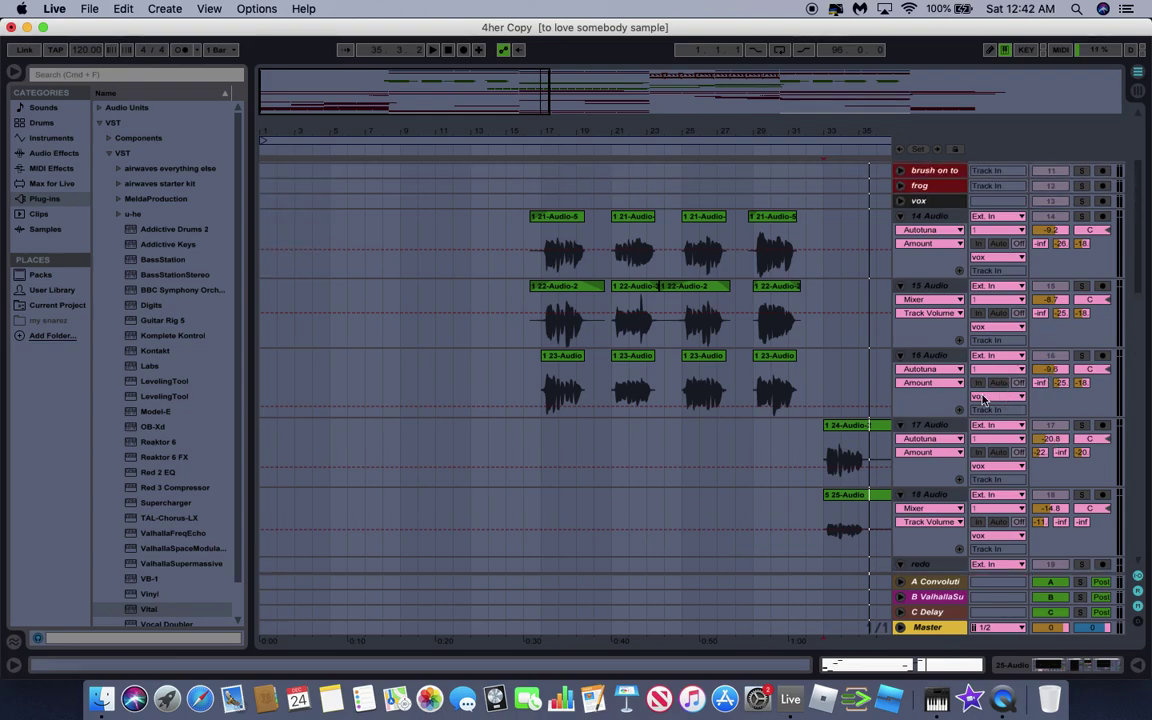
scroll(985, 385, up, 5)
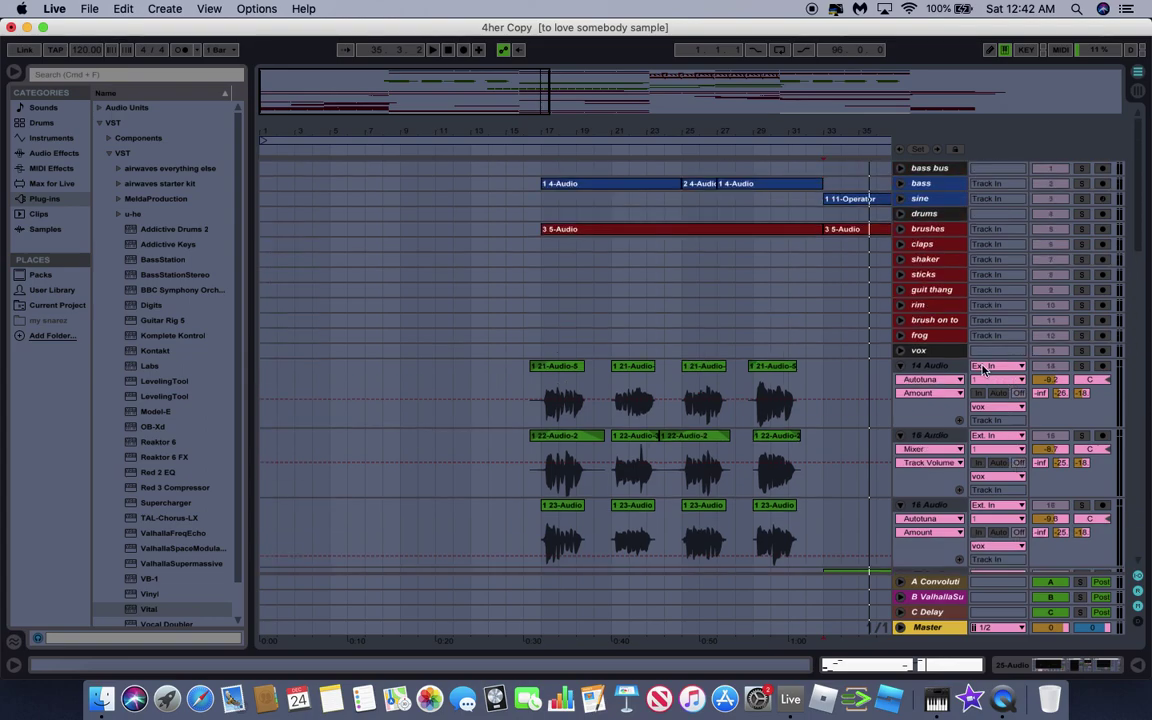
Unfold the vox track and show its device chain with EQ Eight, Glue Compressor, Air2 and DeEss.
click(923, 353)
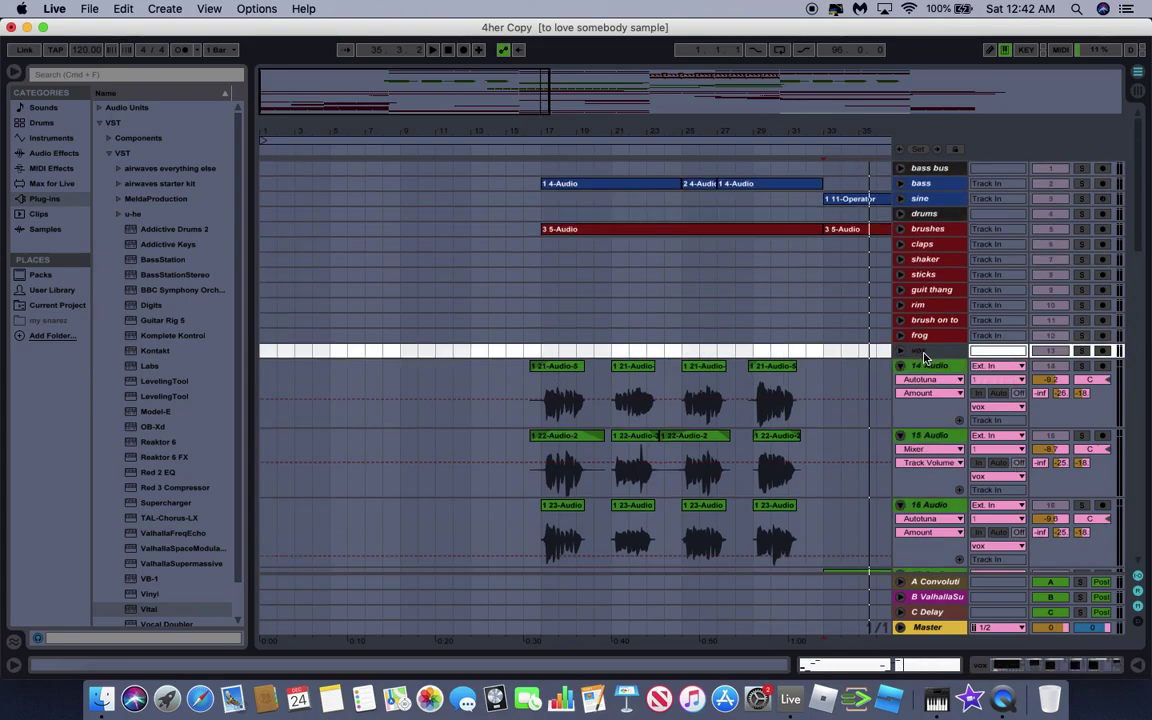
click(904, 354)
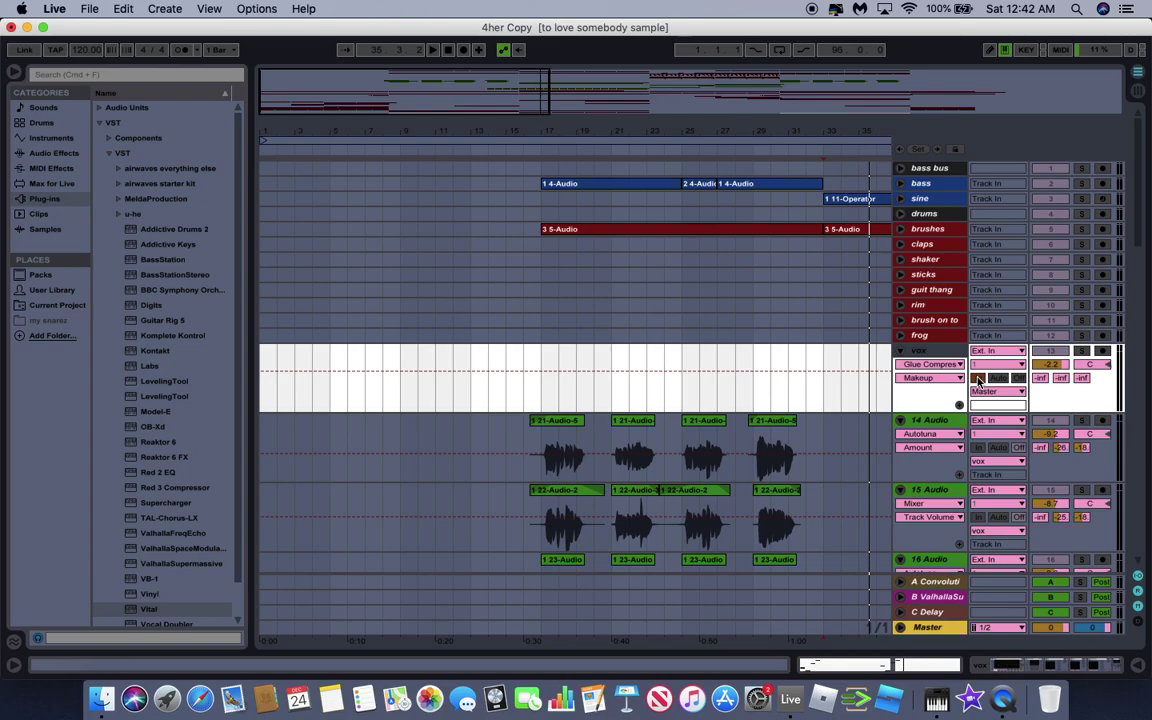
scroll(953, 480, down, 3)
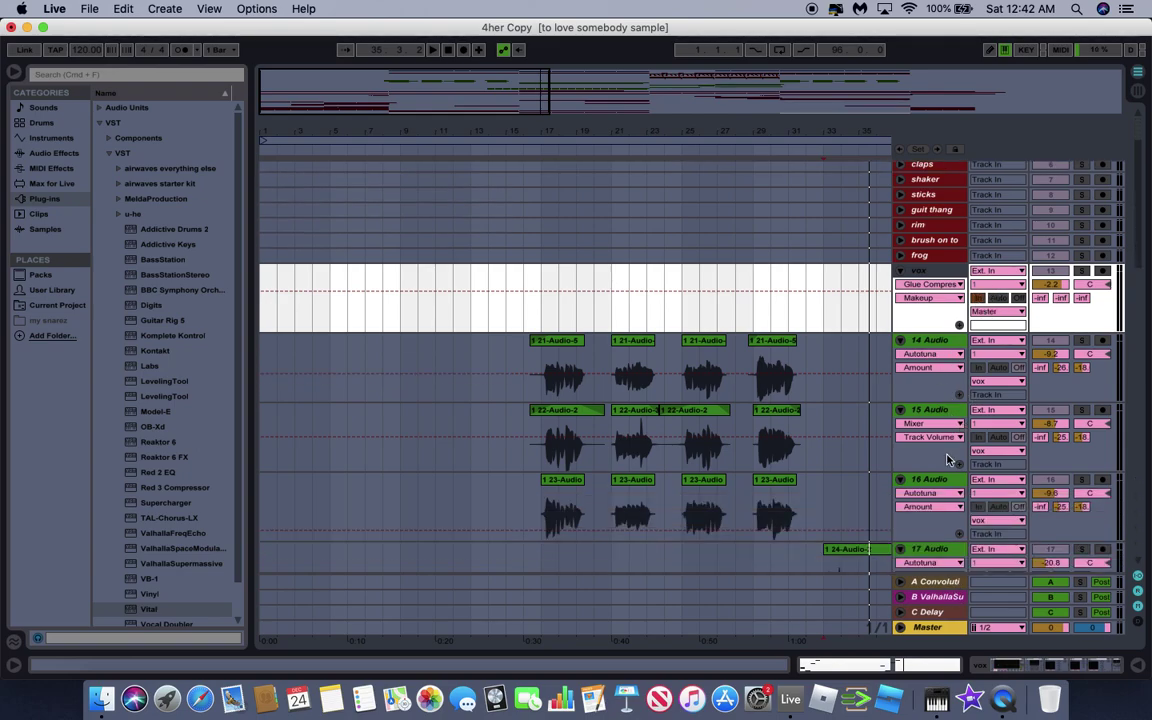
scroll(913, 355, down, 2)
scroll(918, 303, up, 3)
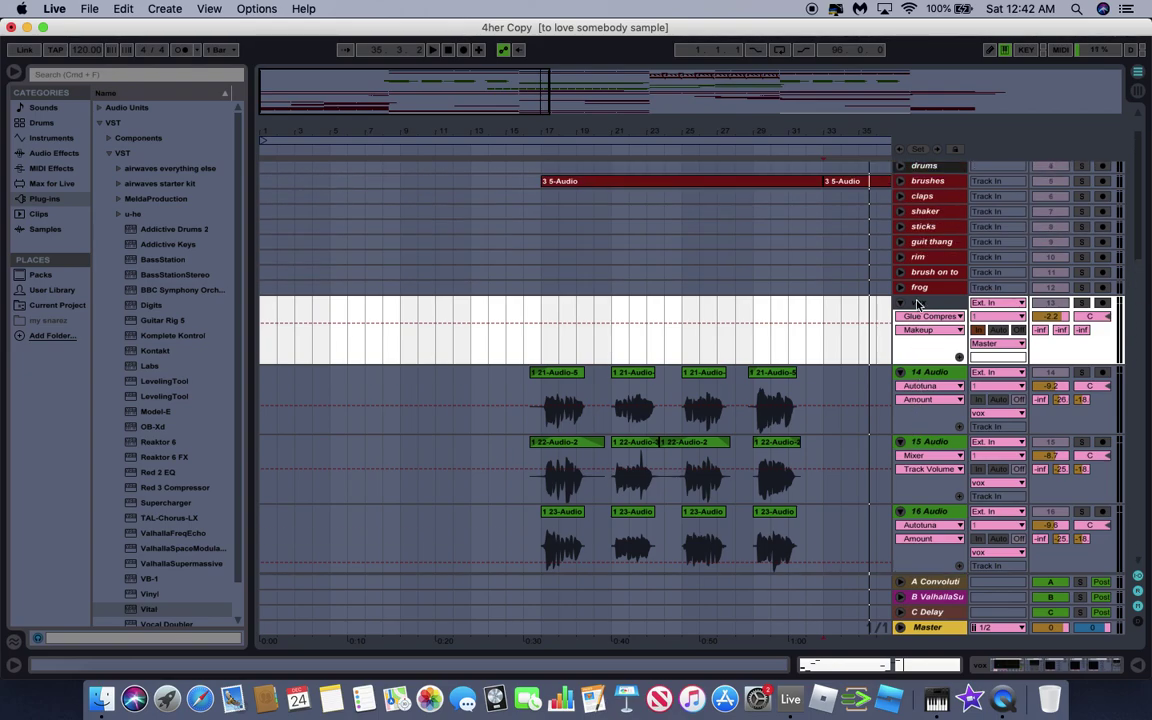
click(1084, 666)
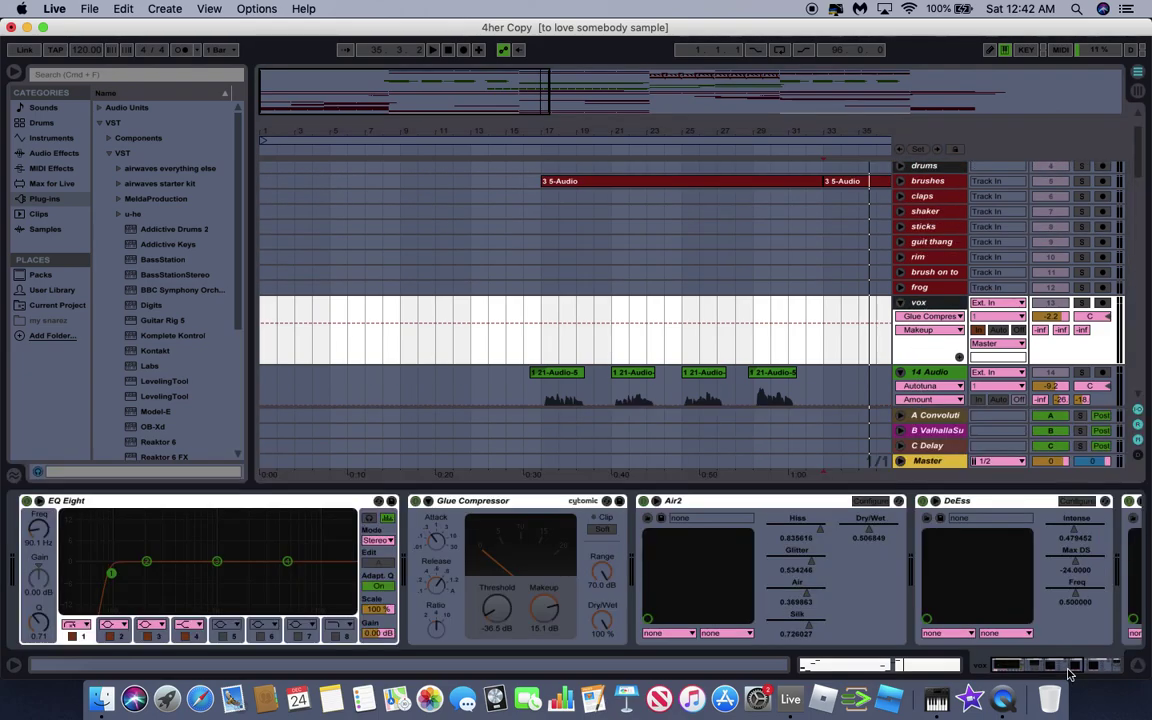
scroll(607, 549, right, 3)
scroll(607, 549, left, 3)
Fold the vocal tracks again, working down from 14 Audio.
click(899, 373)
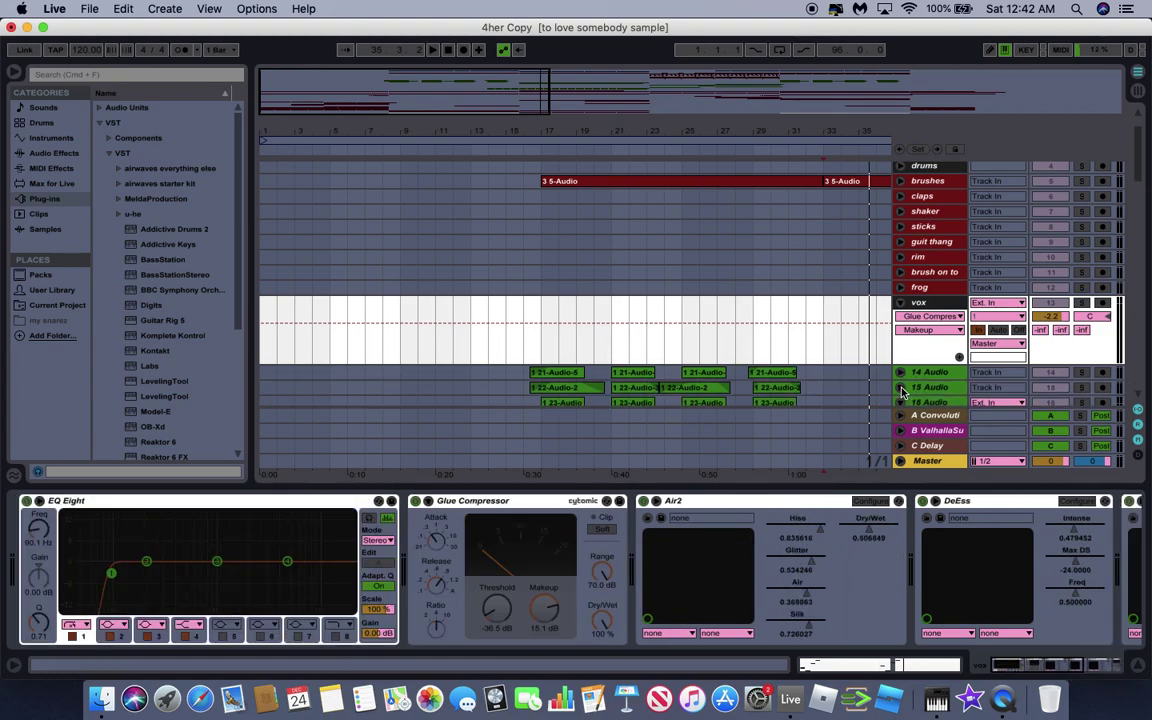
scroll(934, 358, down, 4)
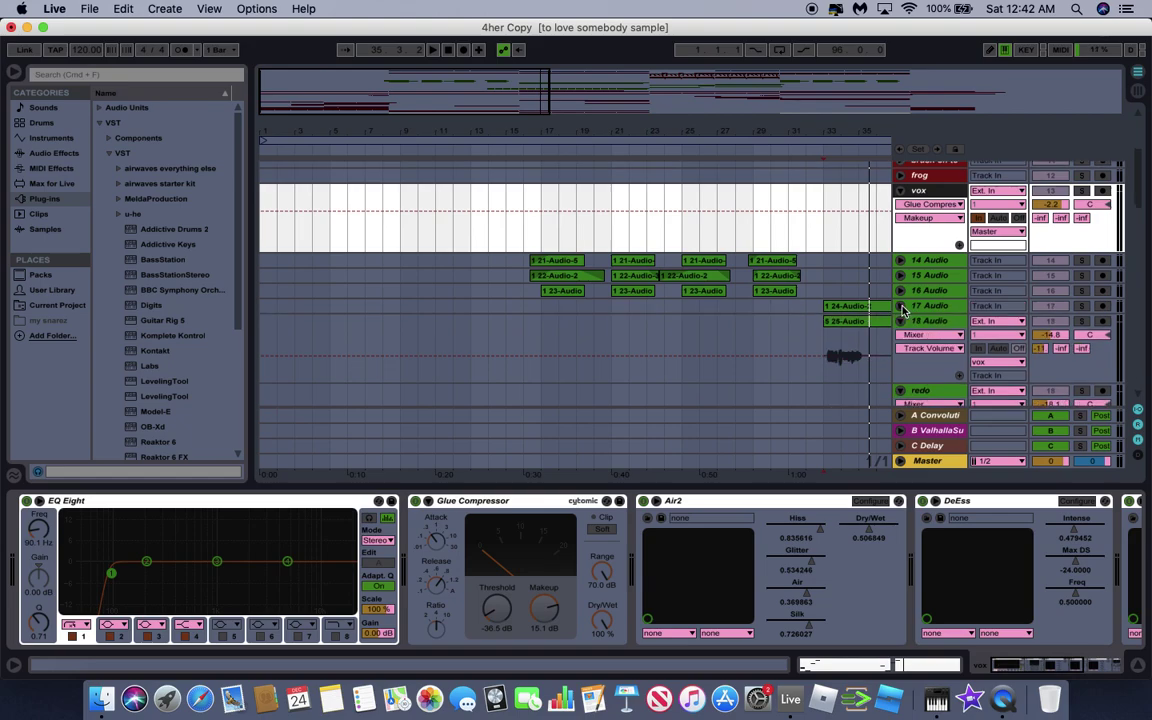
click(899, 338)
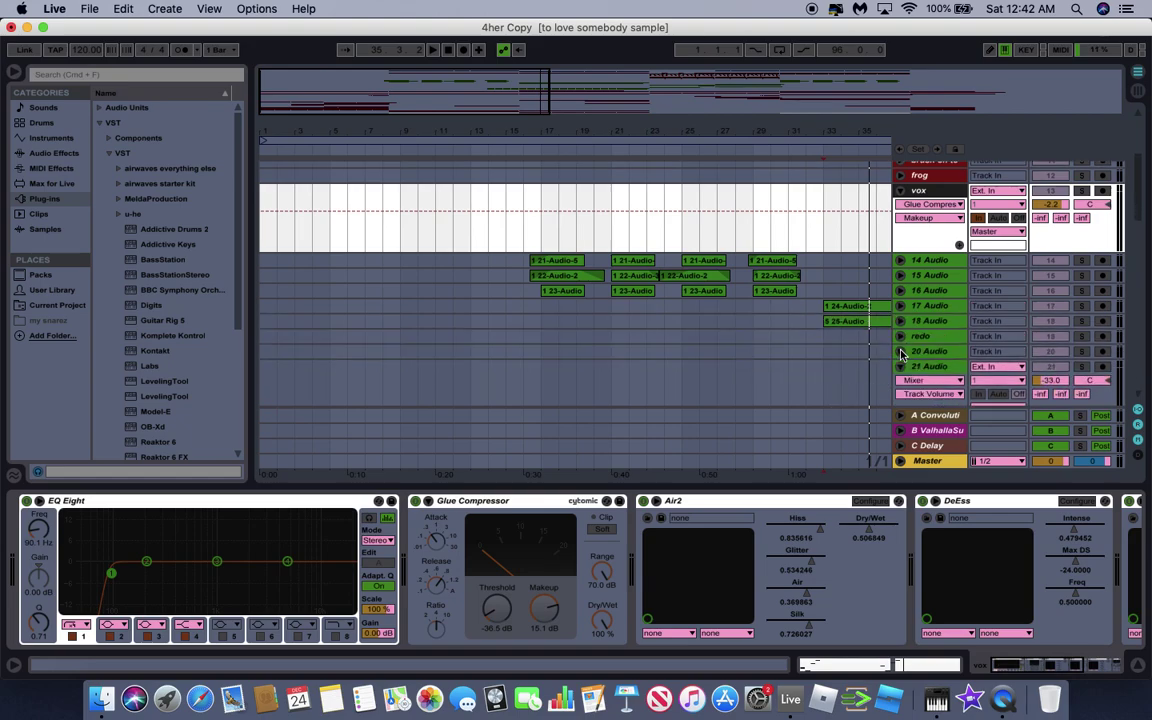
scroll(902, 360, down, 3)
click(900, 370)
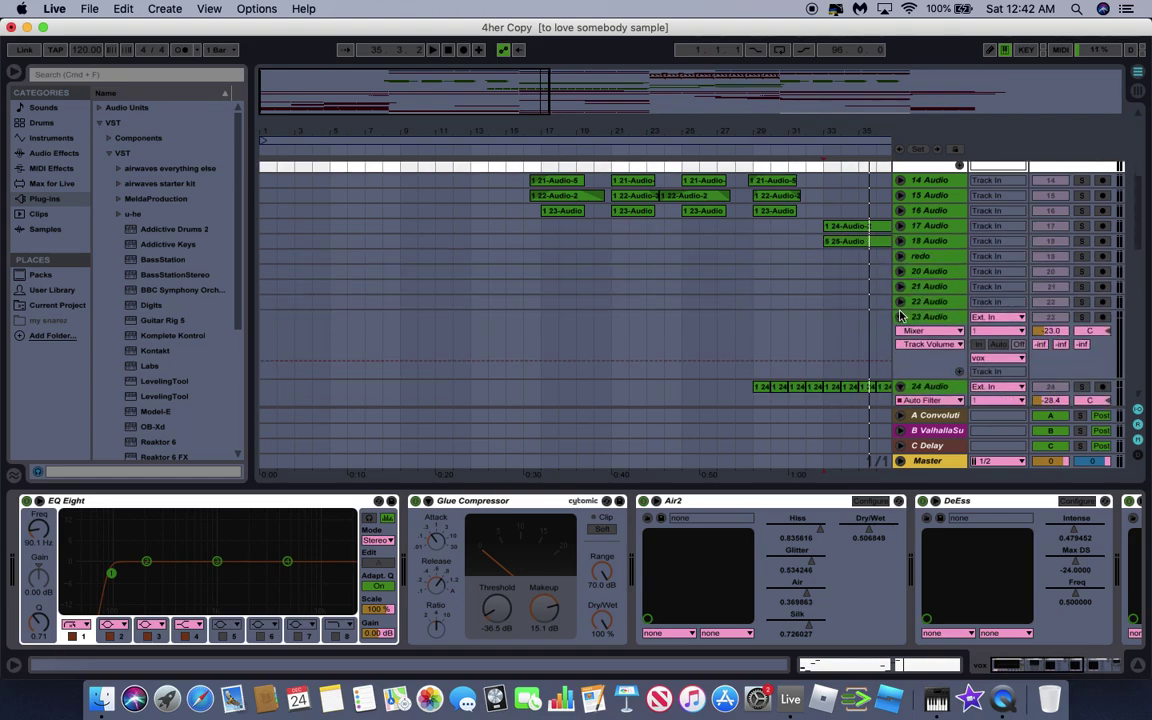
click(899, 301)
Show the Compresaturator settings on the bass bus track.
scroll(902, 349, up, 10)
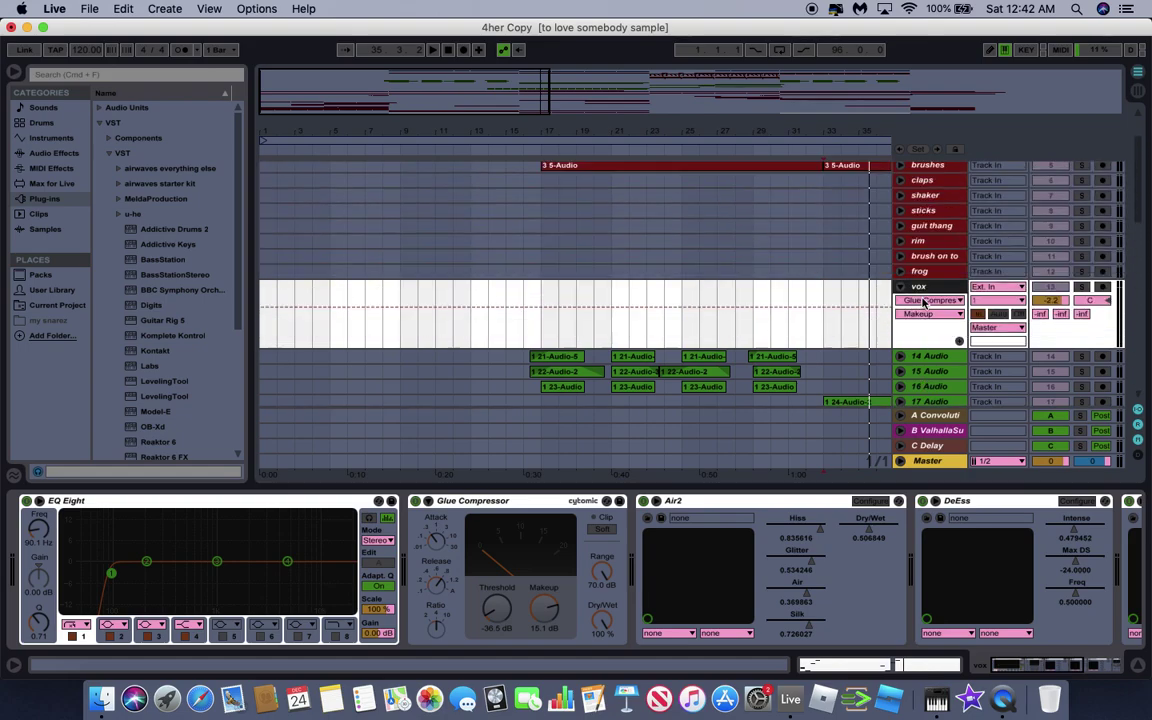
click(938, 168)
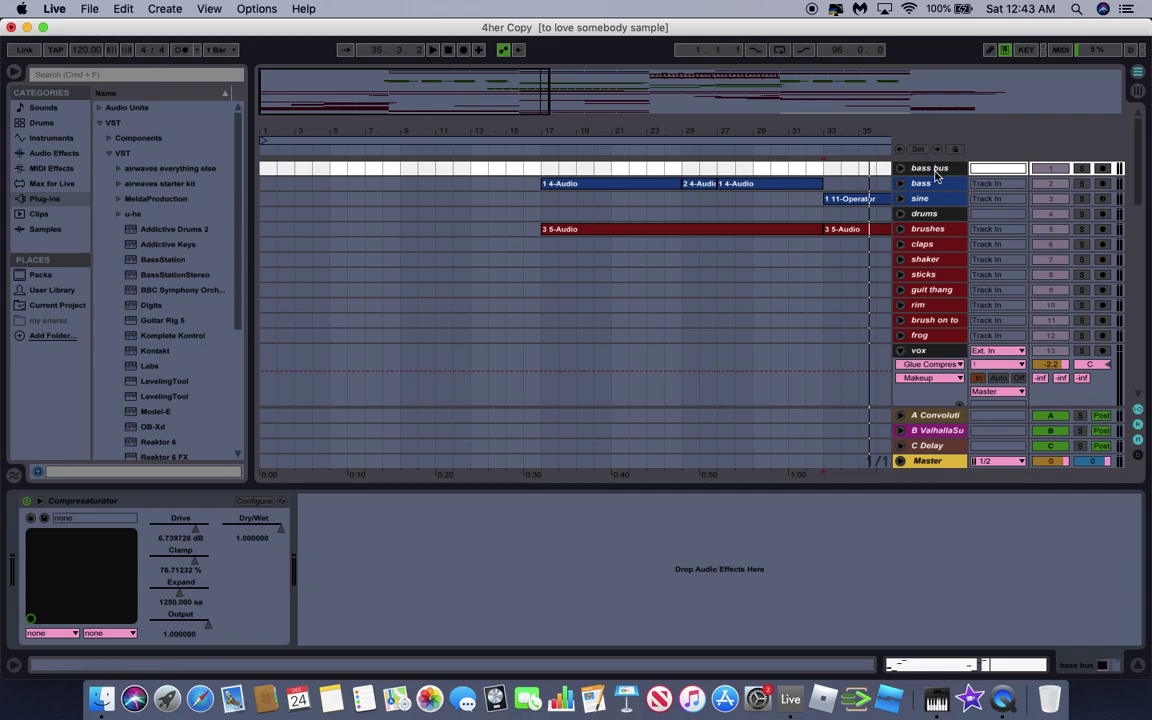
Solo the drums track and switch off its Compresaturator.
click(933, 215)
key(s)
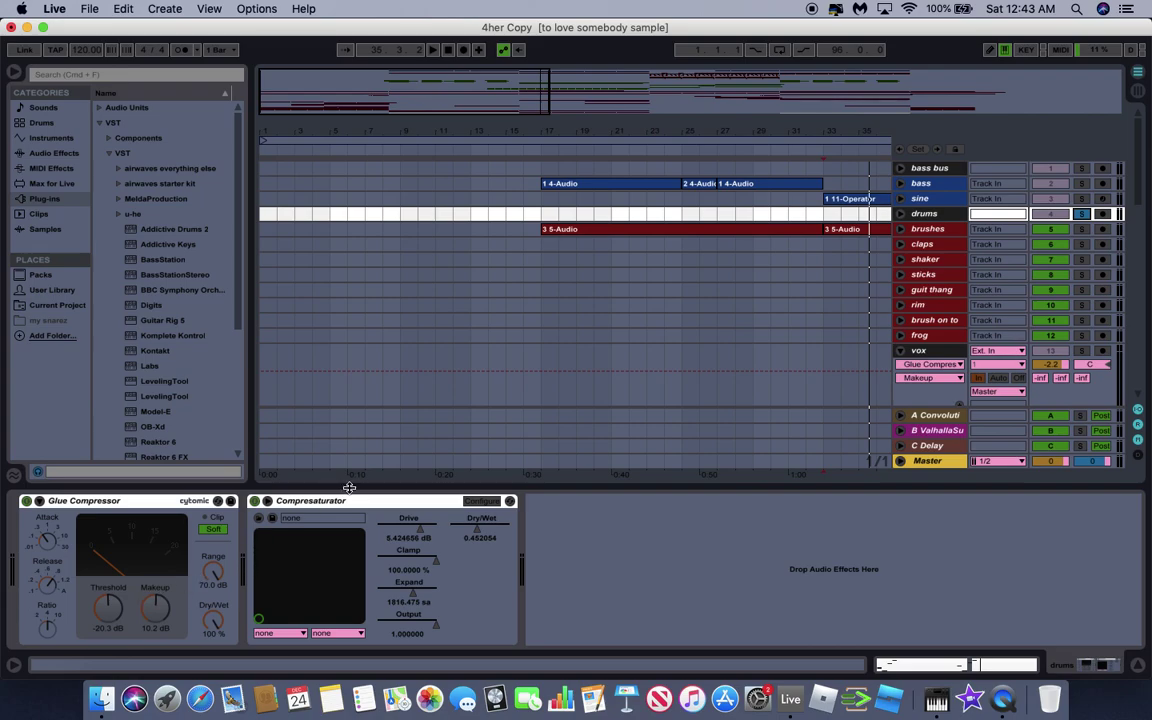
click(254, 500)
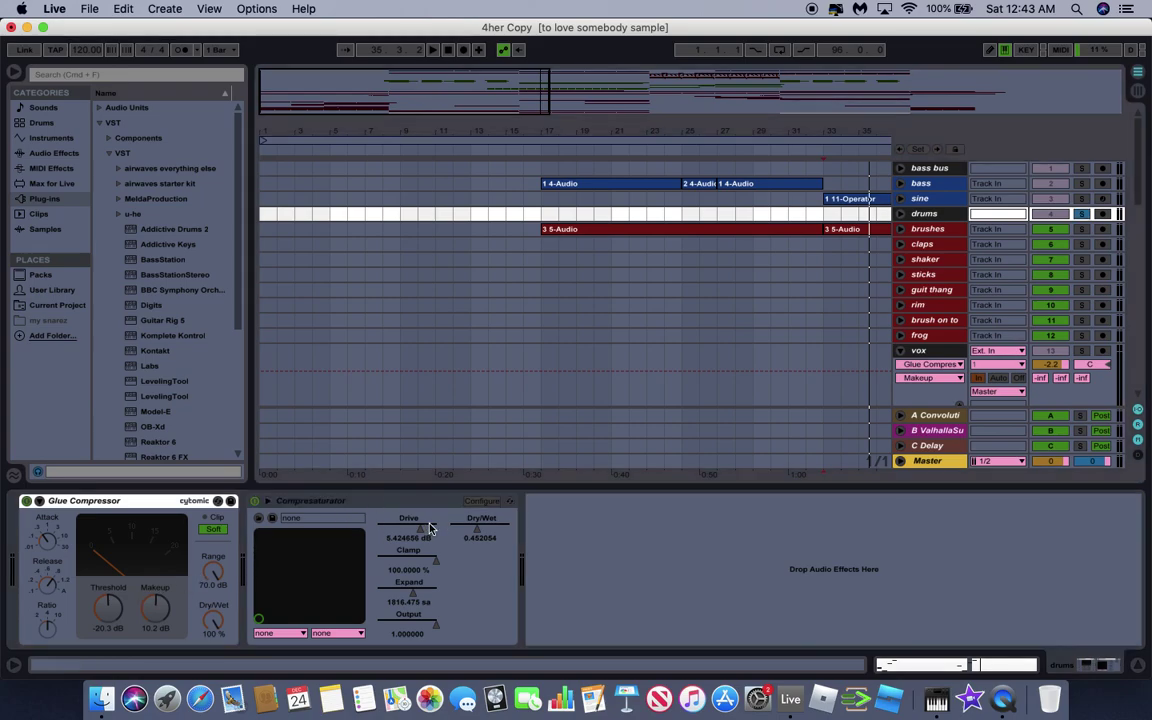
Show the brushes track's devices, and review the vox track's effect chain from EQ Eight through Compresaturator to the ping-pong delay.
click(921, 232)
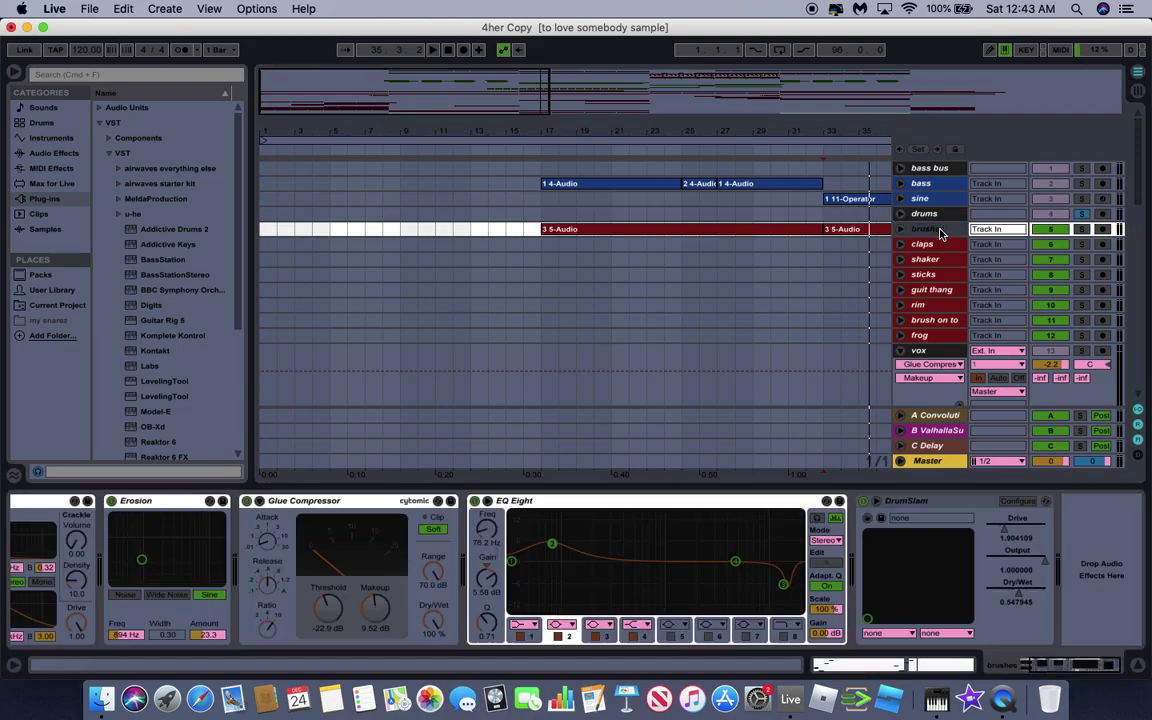
scroll(870, 225, down, 3)
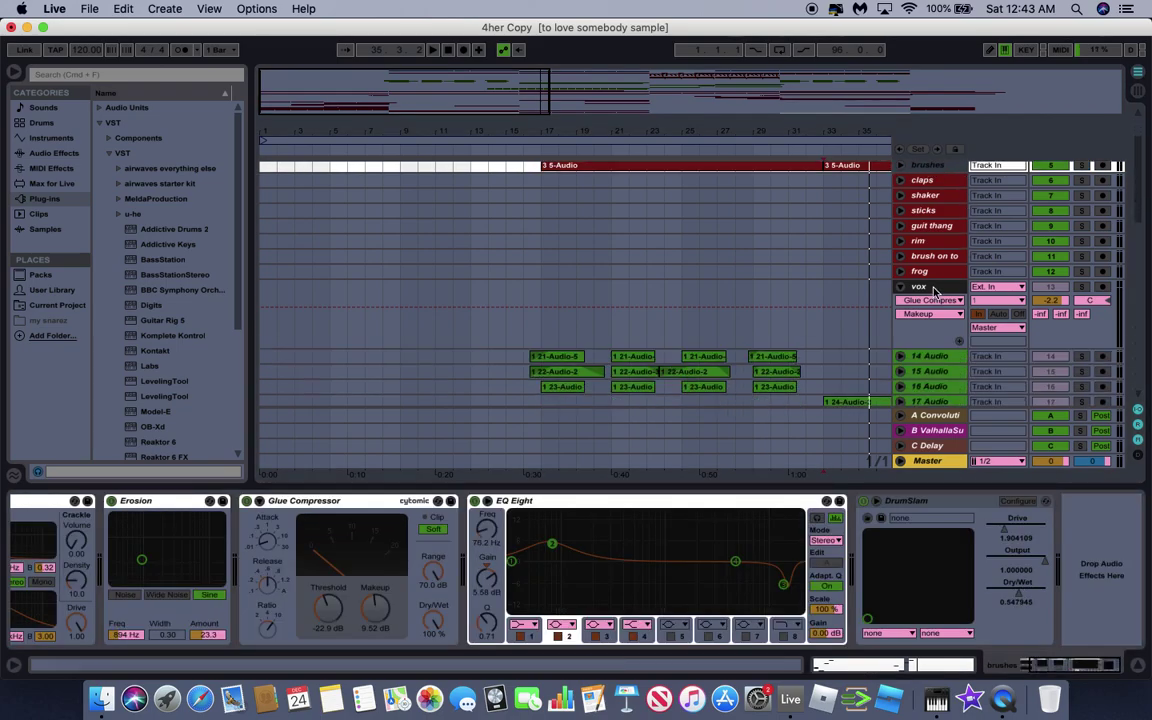
click(810, 300)
scroll(627, 521, right, 5)
scroll(231, 605, left, 5)
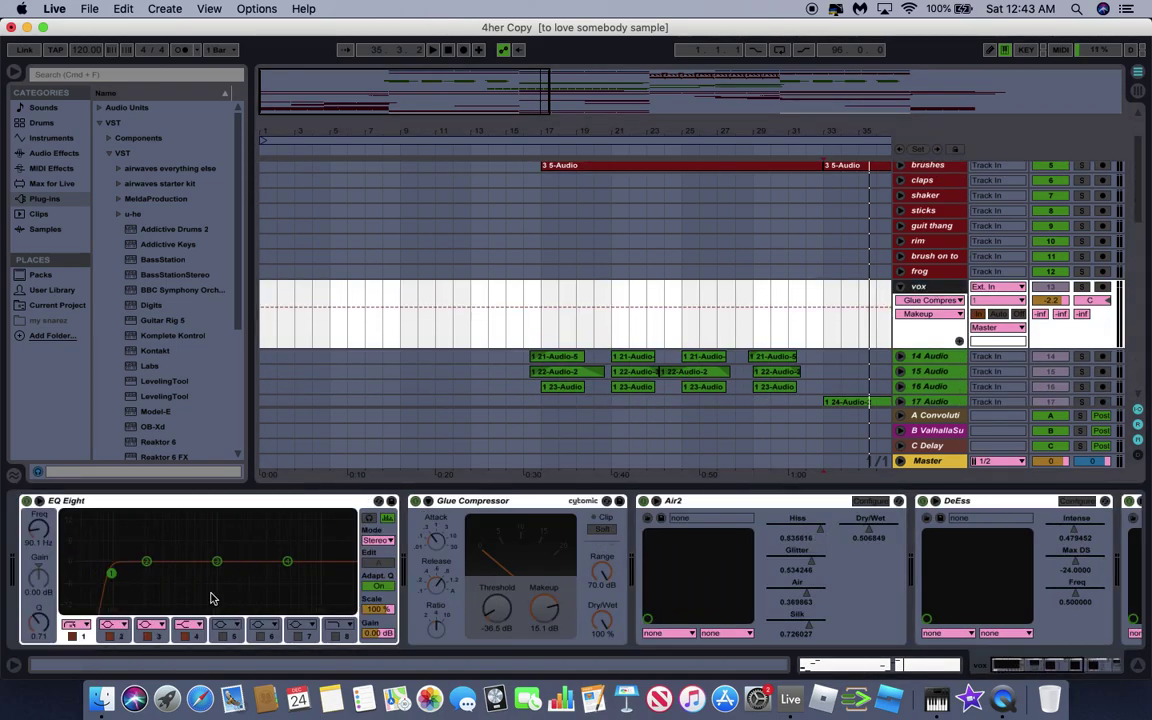
scroll(136, 581, right, 3)
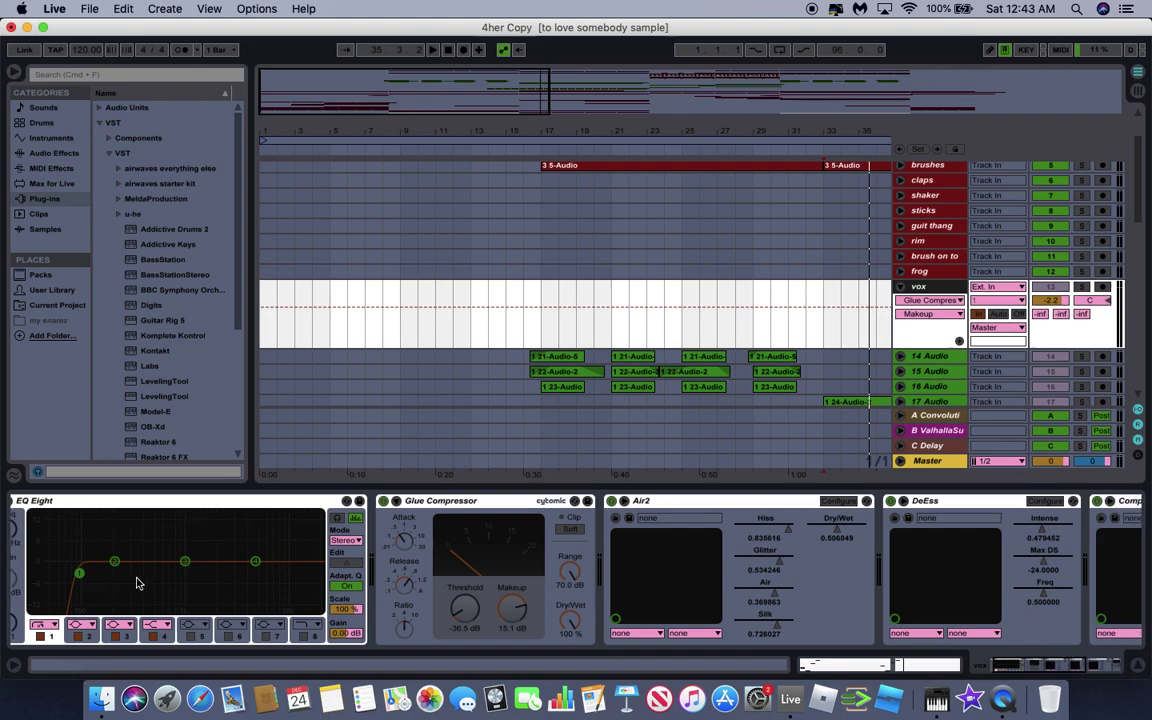
click(472, 502)
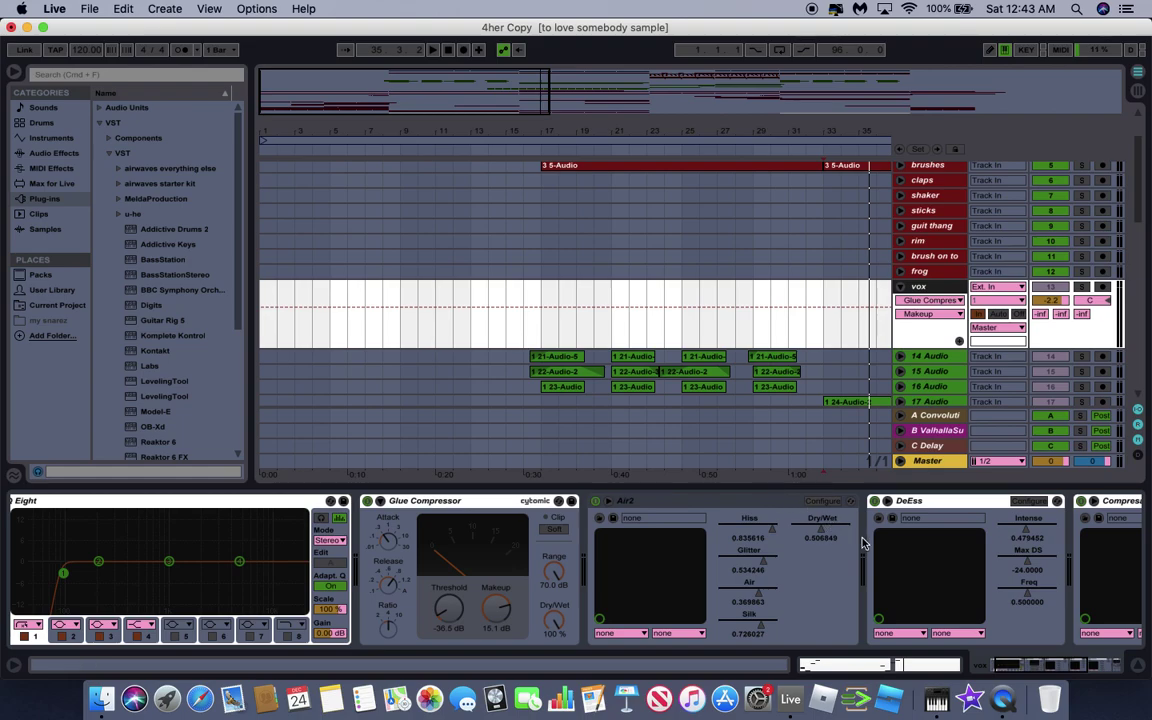
scroll(862, 543, right, 5)
scroll(862, 543, right, 7)
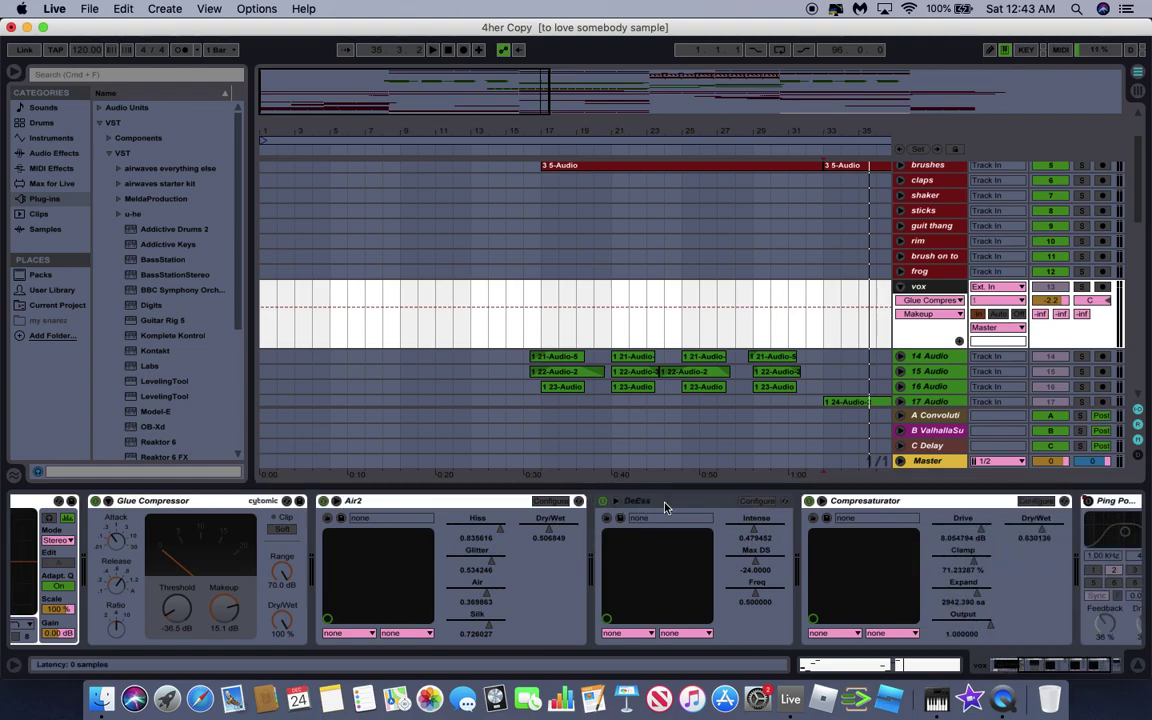
scroll(648, 510, right, 5)
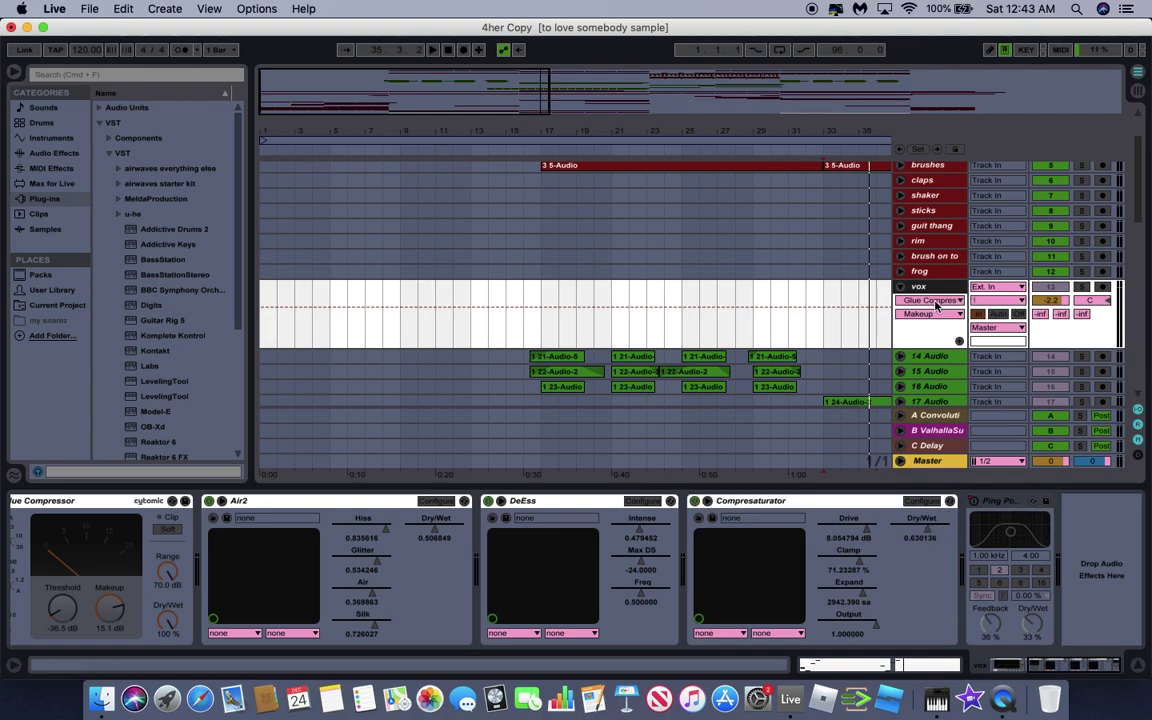
Show the Compresaturator and EQ Eight on the synths bus and look over the synth tracks beneath it.
scroll(870, 318, down, 10)
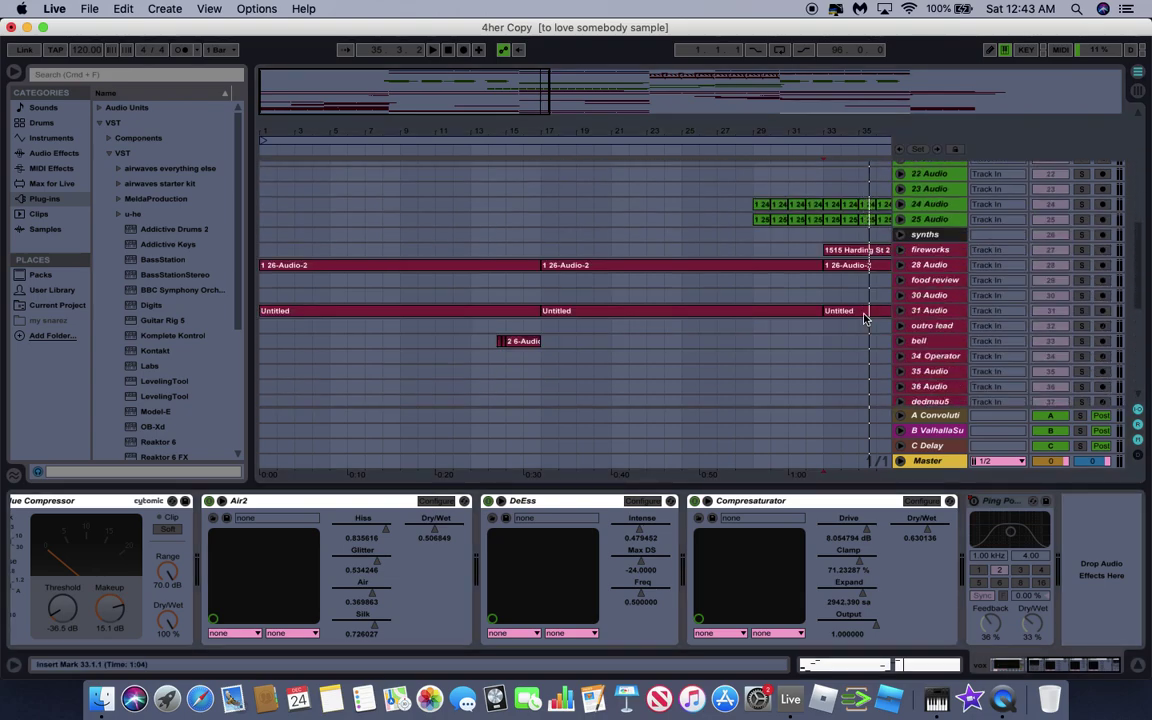
click(936, 236)
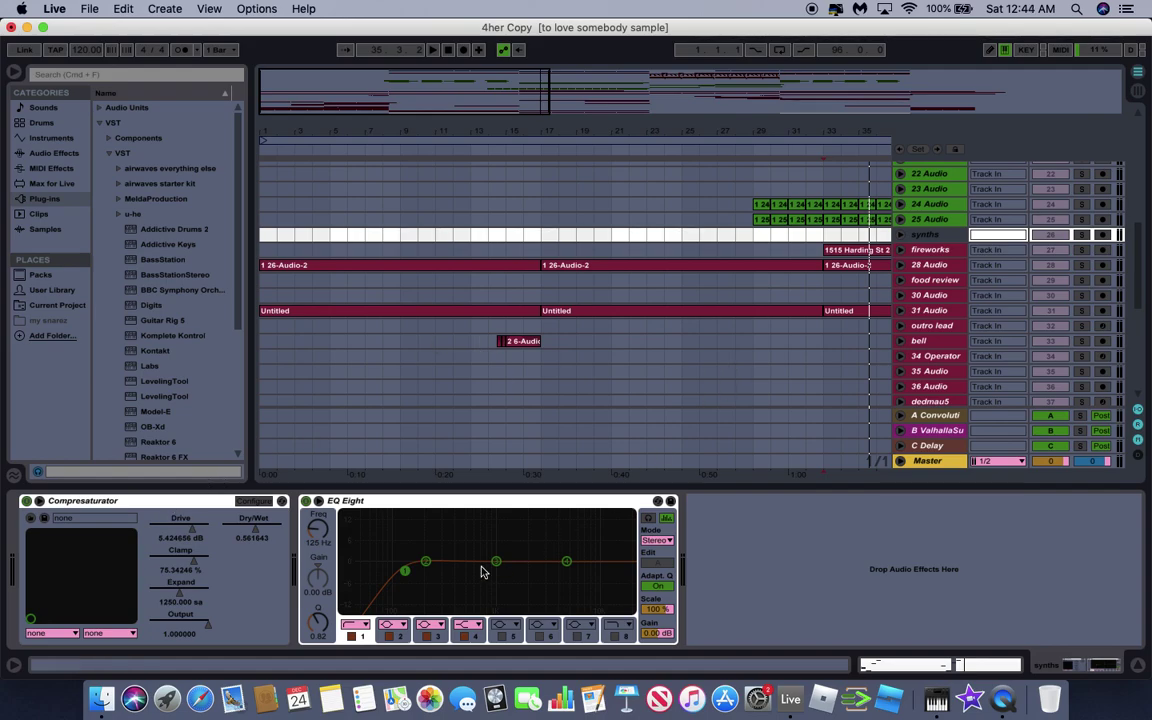
scroll(940, 240, down, 3)
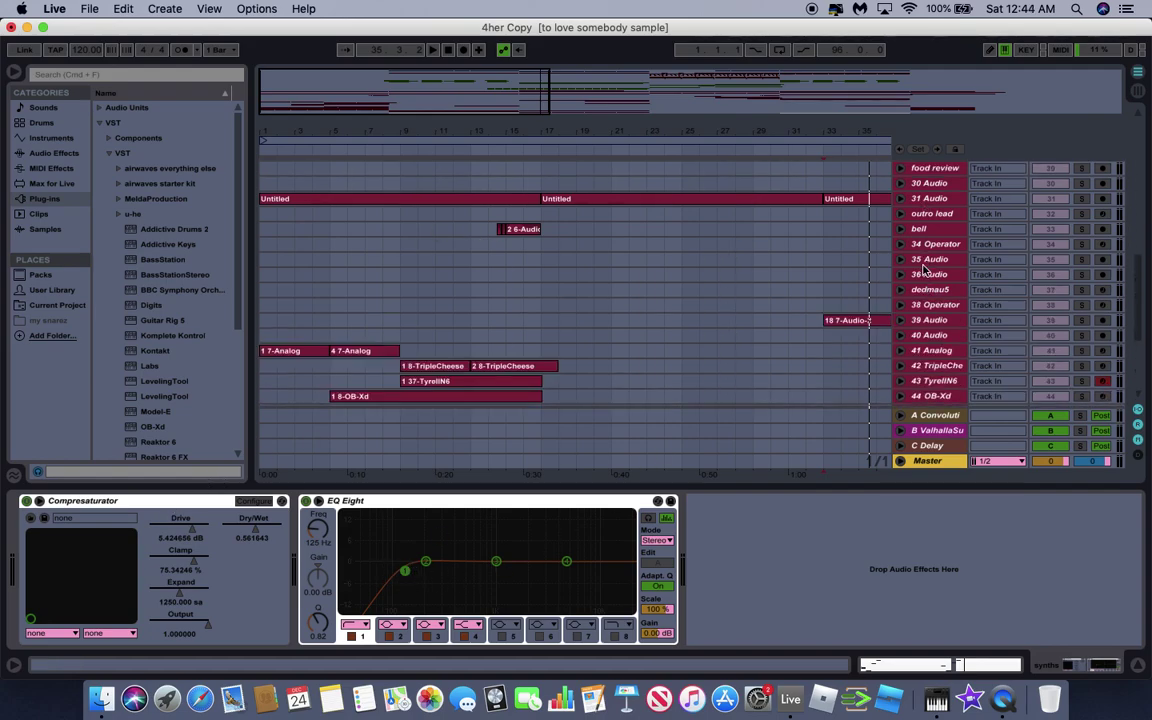
scroll(925, 268, up, 4)
scroll(925, 268, down, 10)
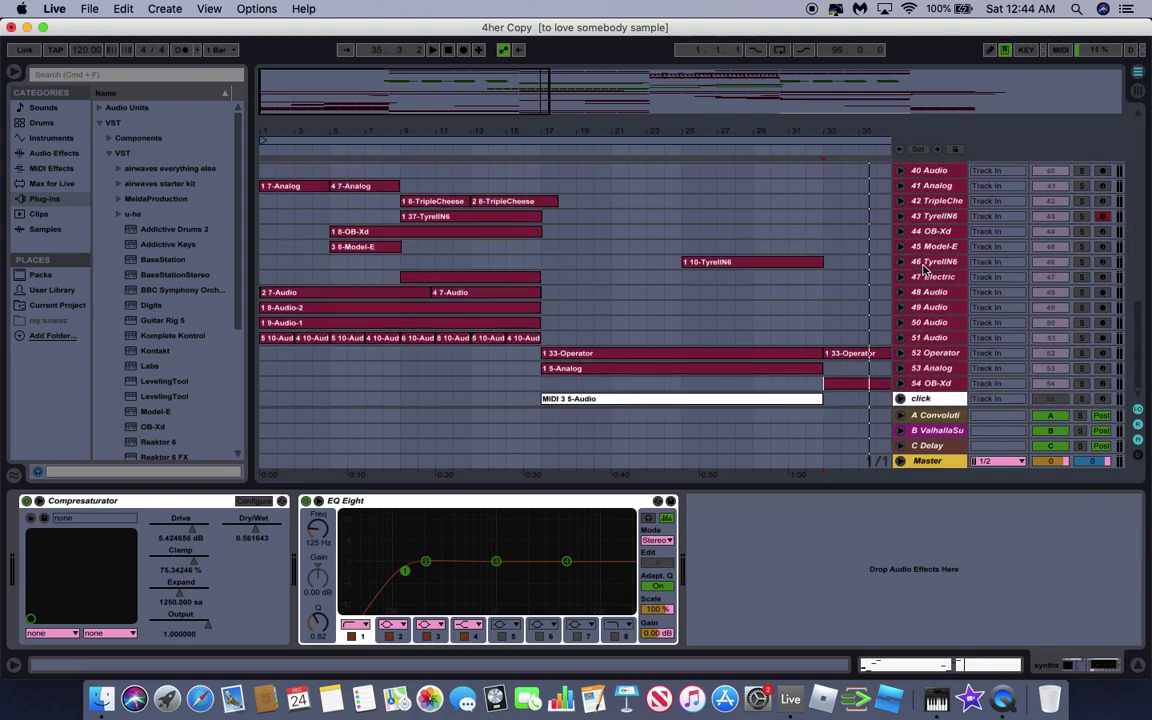
Hide the device view and fold the vox track.
key(super+alt+l)
scroll(952, 327, up, 20)
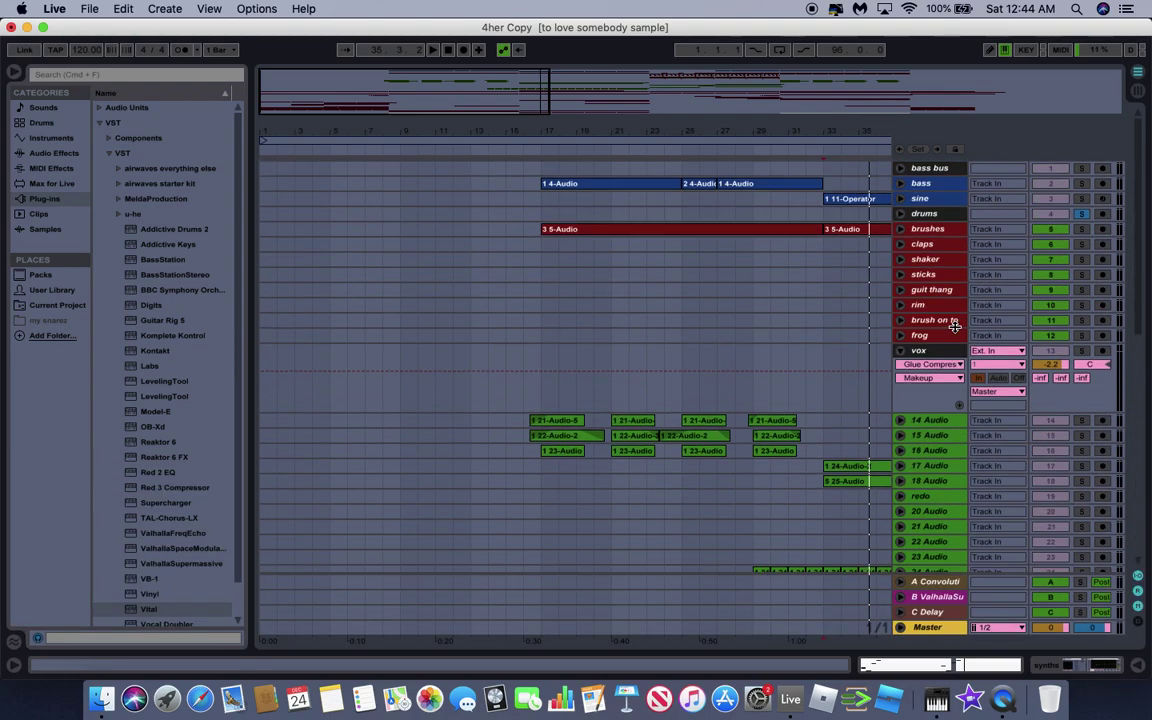
click(902, 351)
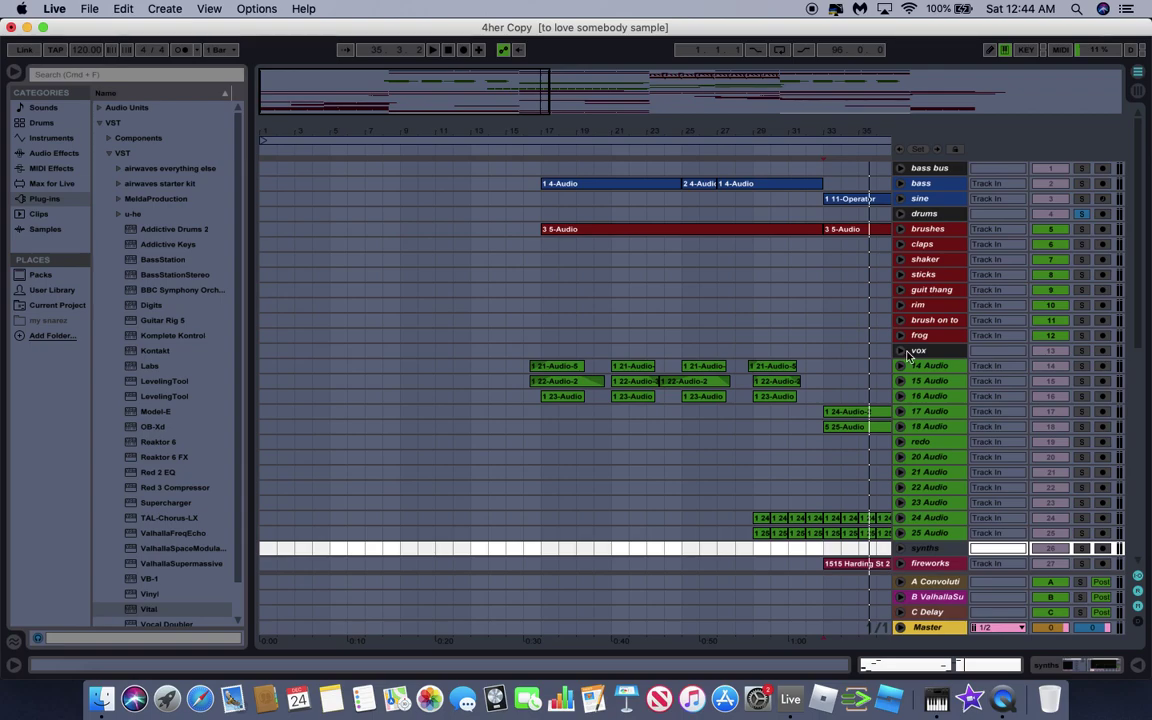
Turn off the solo on the drums track and look over the full-length arrangement down to the click track.
scroll(728, 337, right, 10)
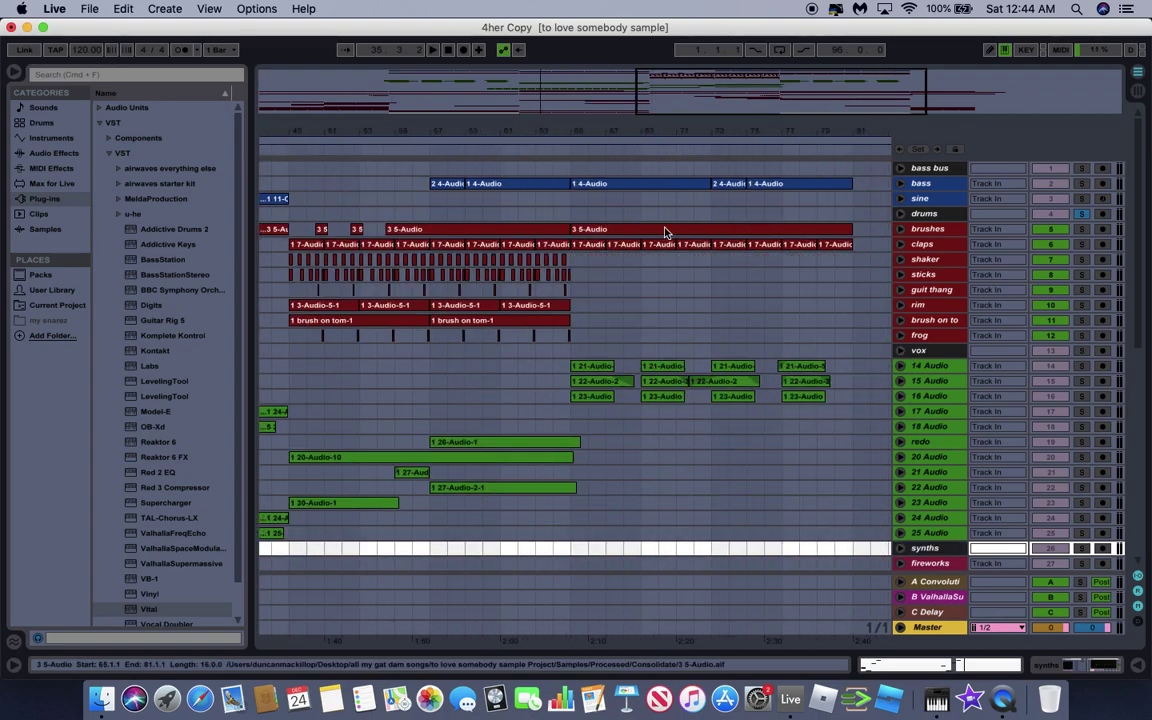
drag(599, 134, 648, 326)
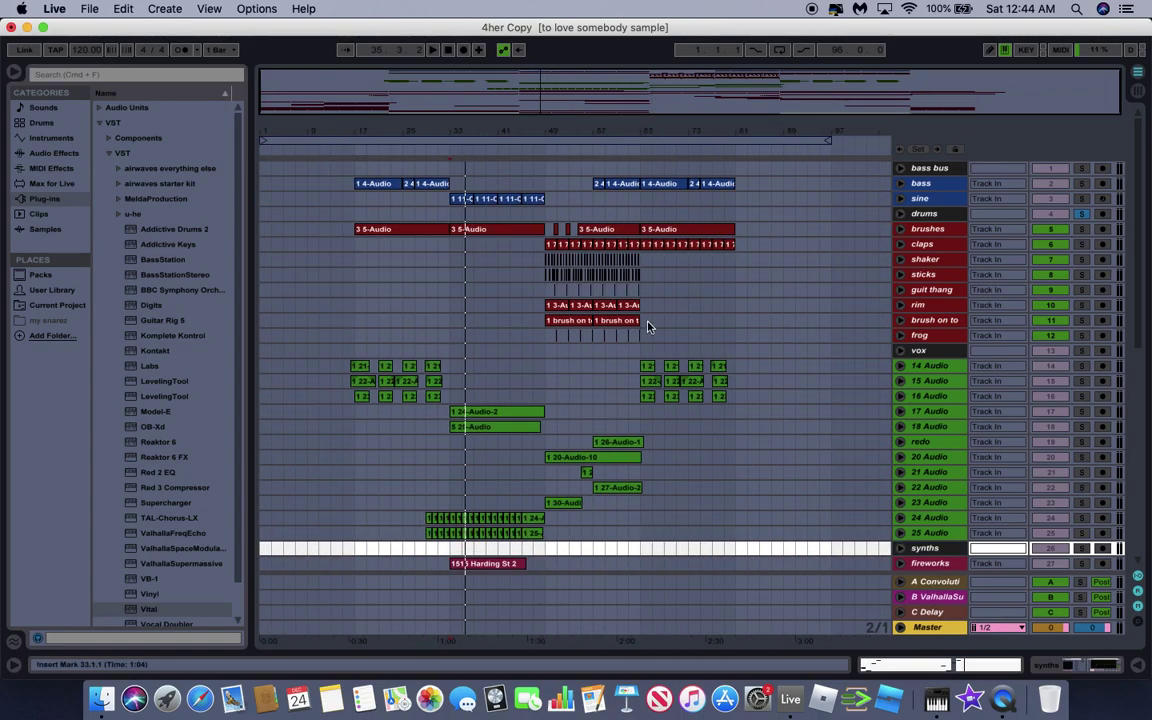
scroll(648, 326, down, 5)
scroll(648, 326, up, 5)
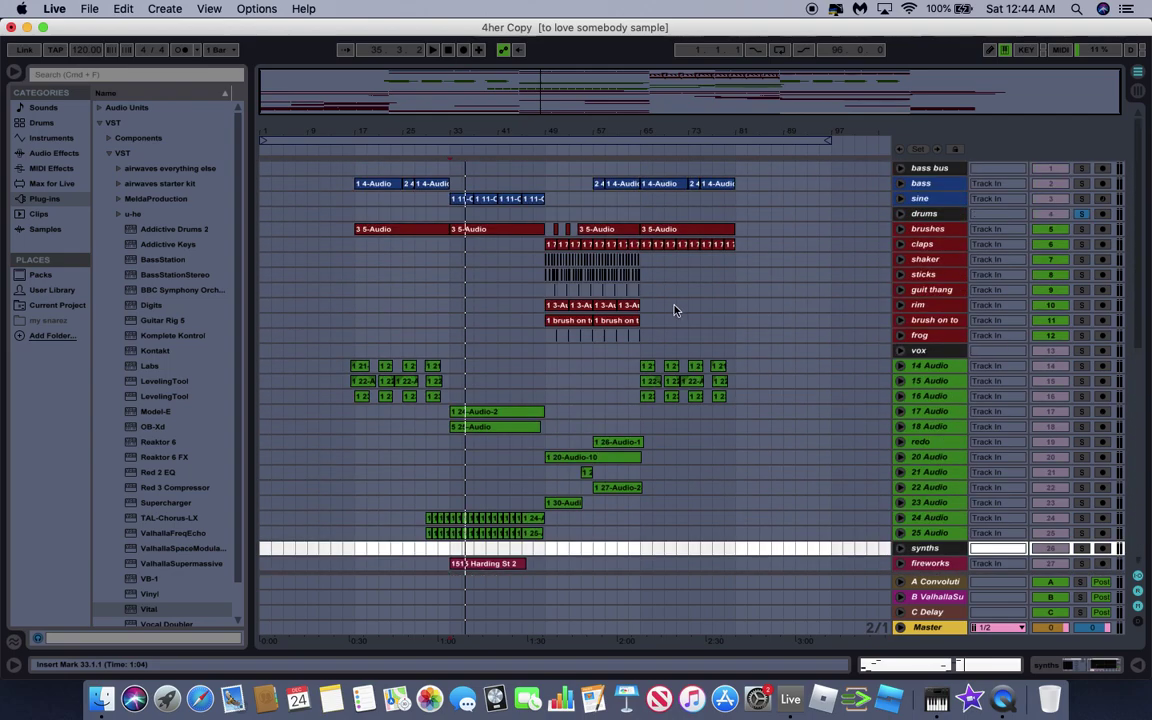
click(1079, 216)
scroll(693, 465, down, 10)
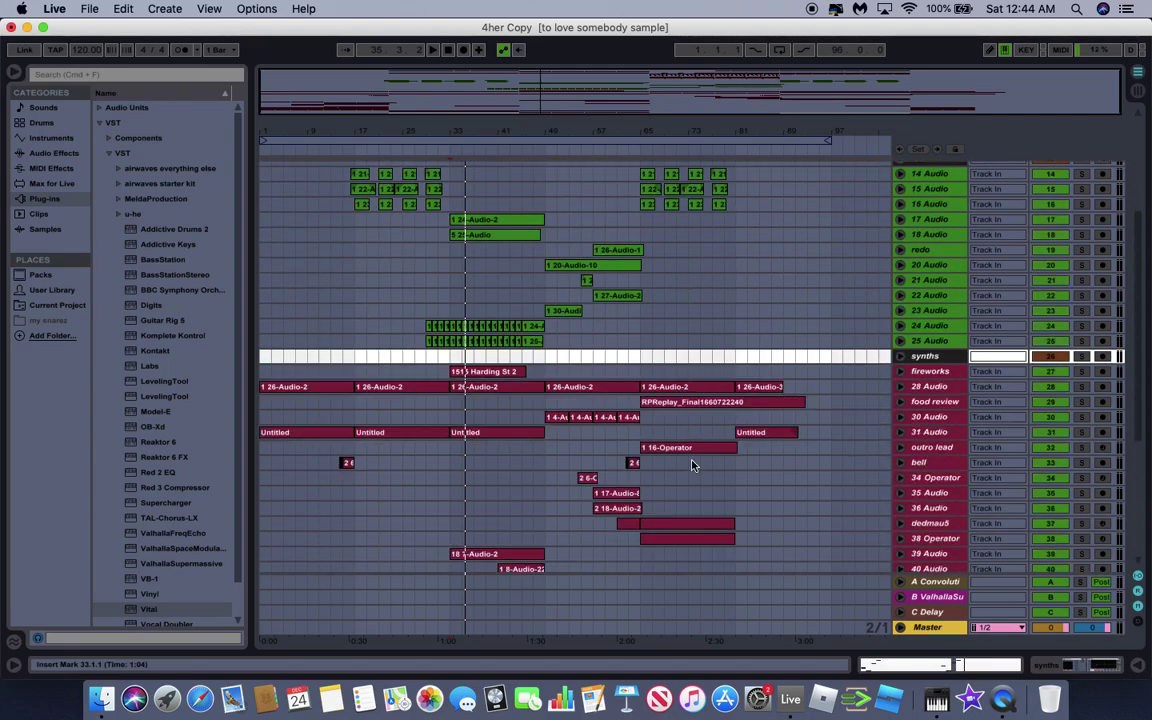
scroll(693, 465, down, 4)
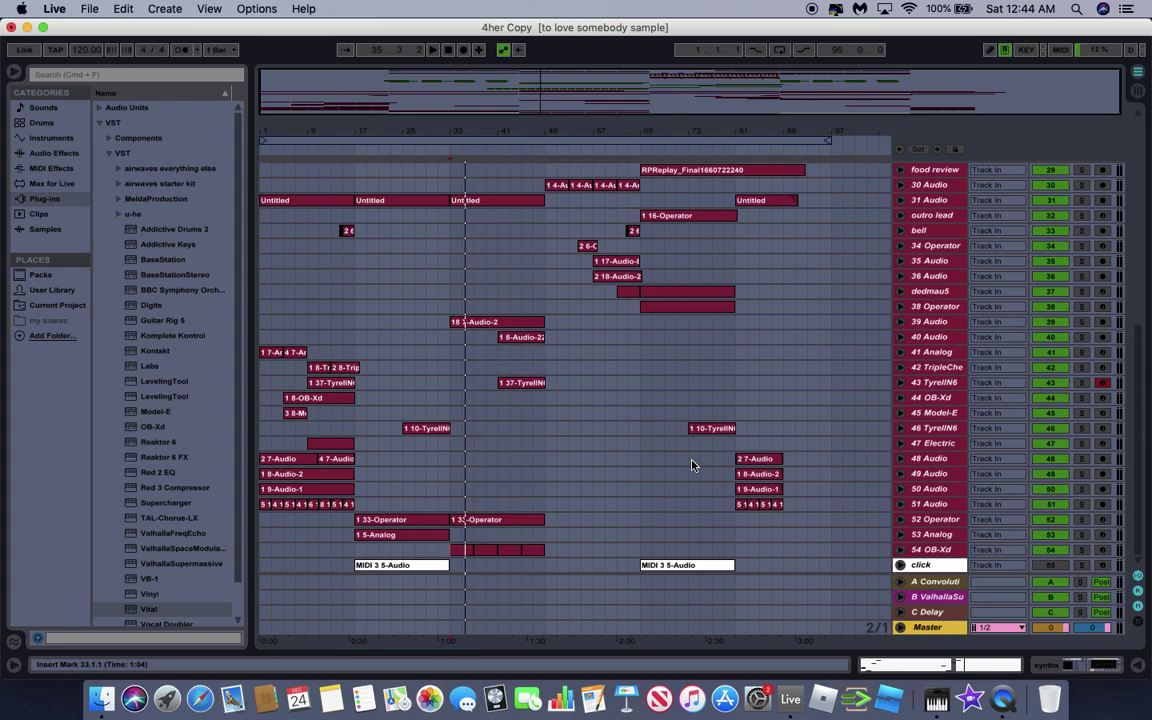